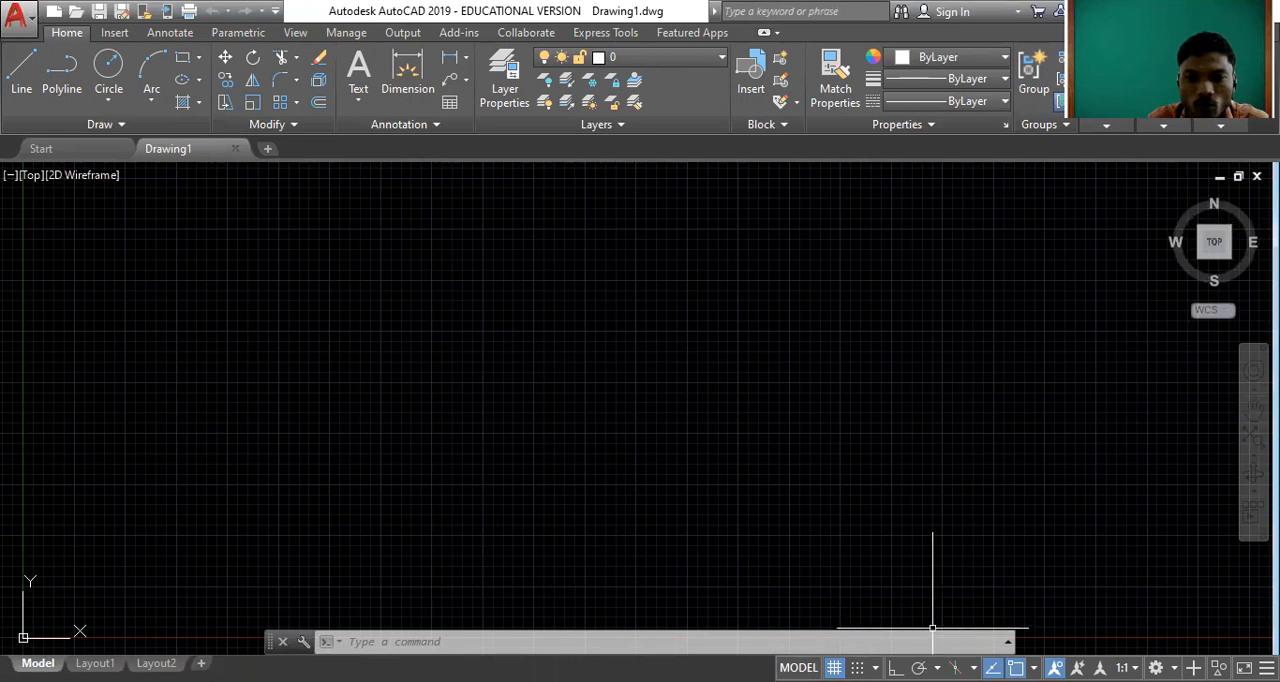
Turn on isometric drafting in the left isoplane and draw a 20-unit line at 330° with ortho on.
left_click(955, 667)
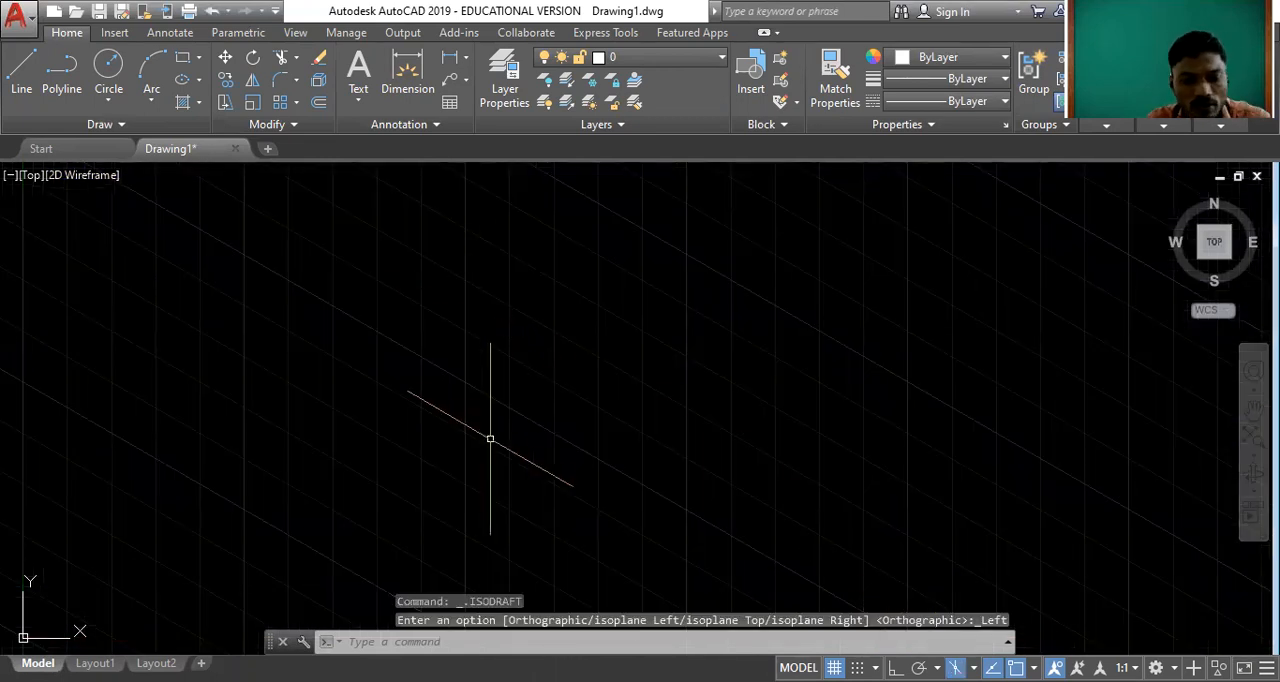
type("l")
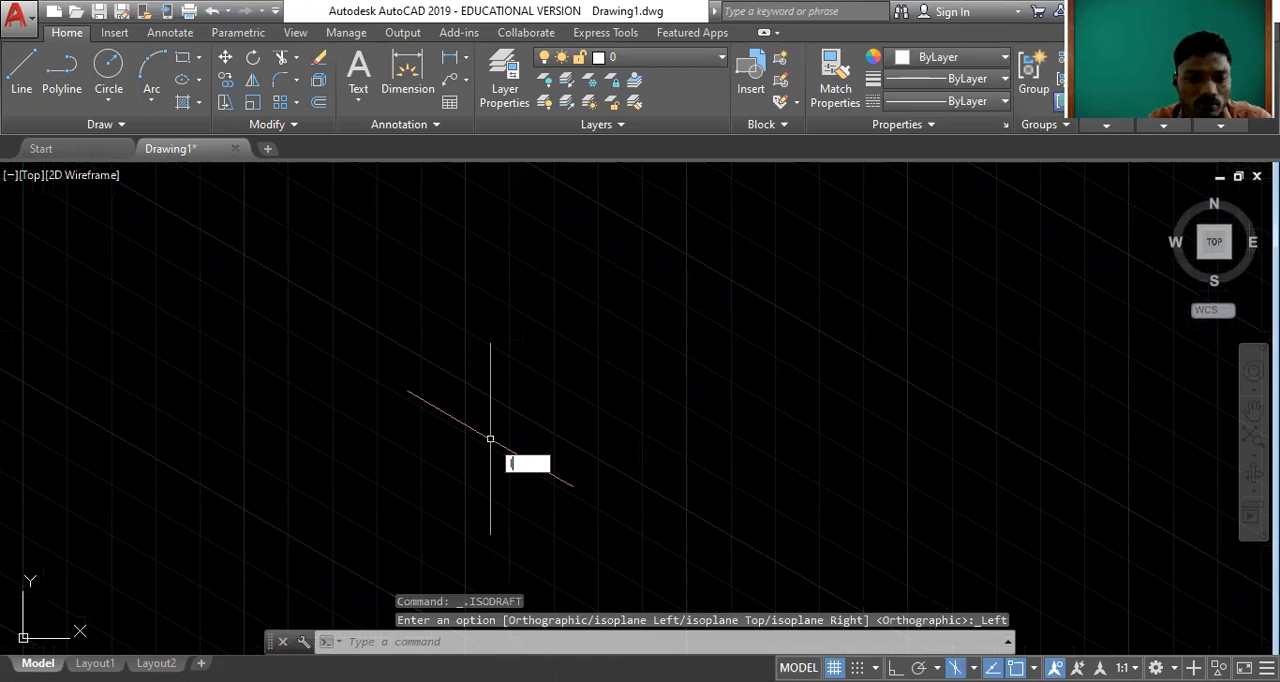
key("Return")
left_click(350, 350)
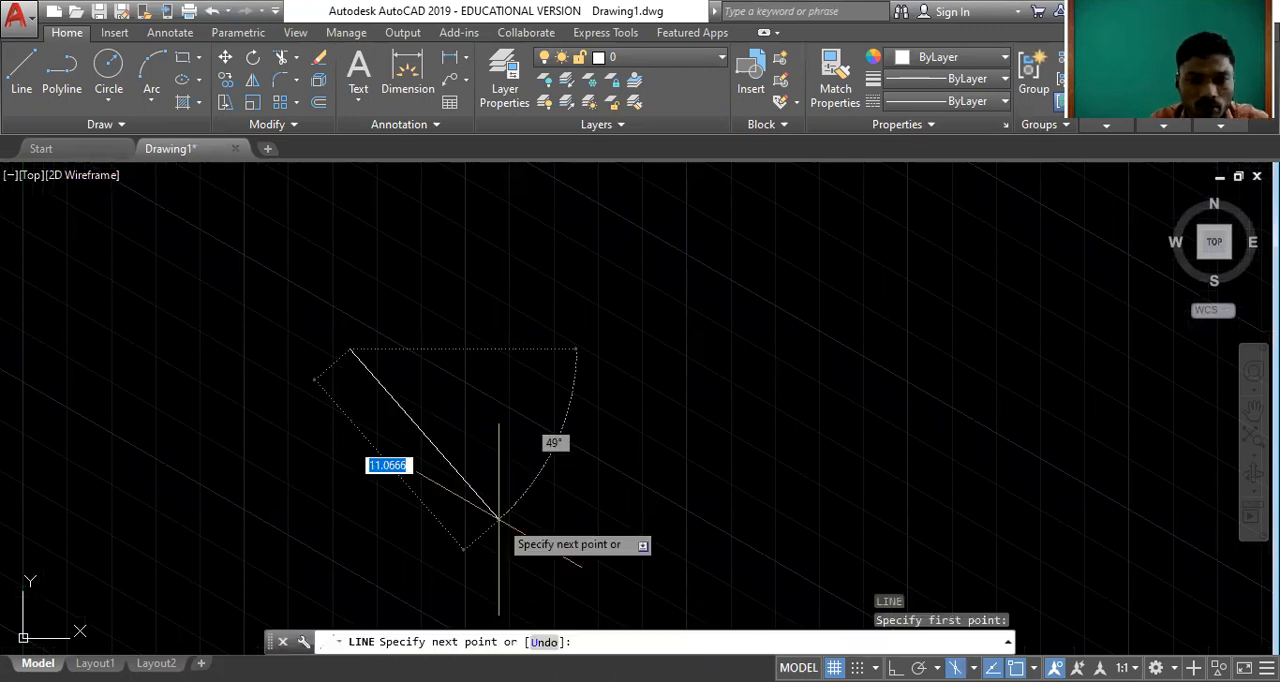
key("F8")
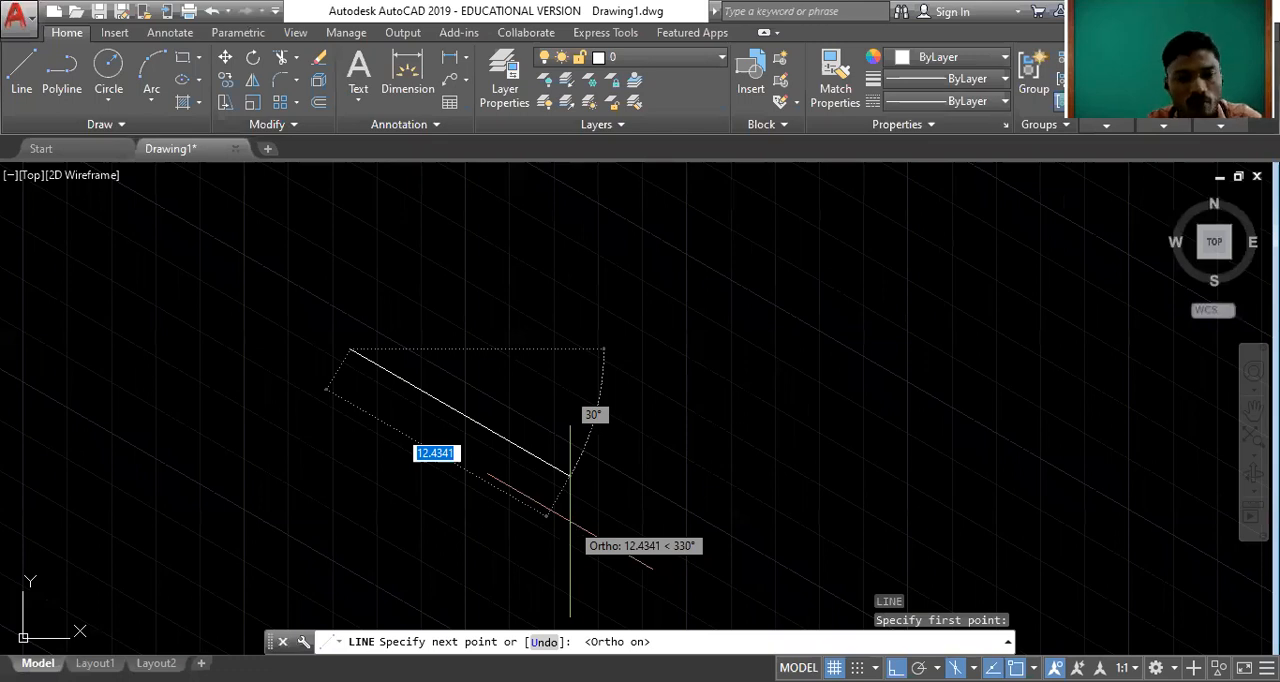
type("20")
key("Return")
key("Escape")
scroll(566, 424, "down", 3)
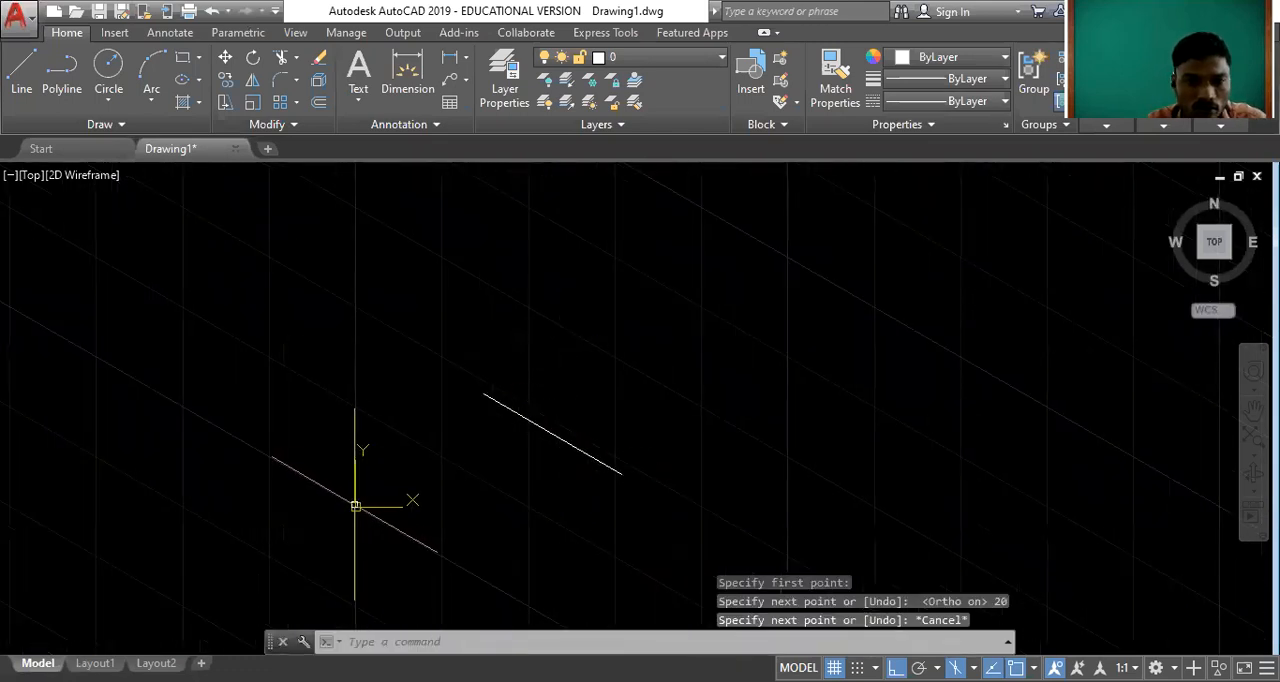
Set the UCS icon to display in the viewport corner instead of at the origin.
right_click(356, 511)
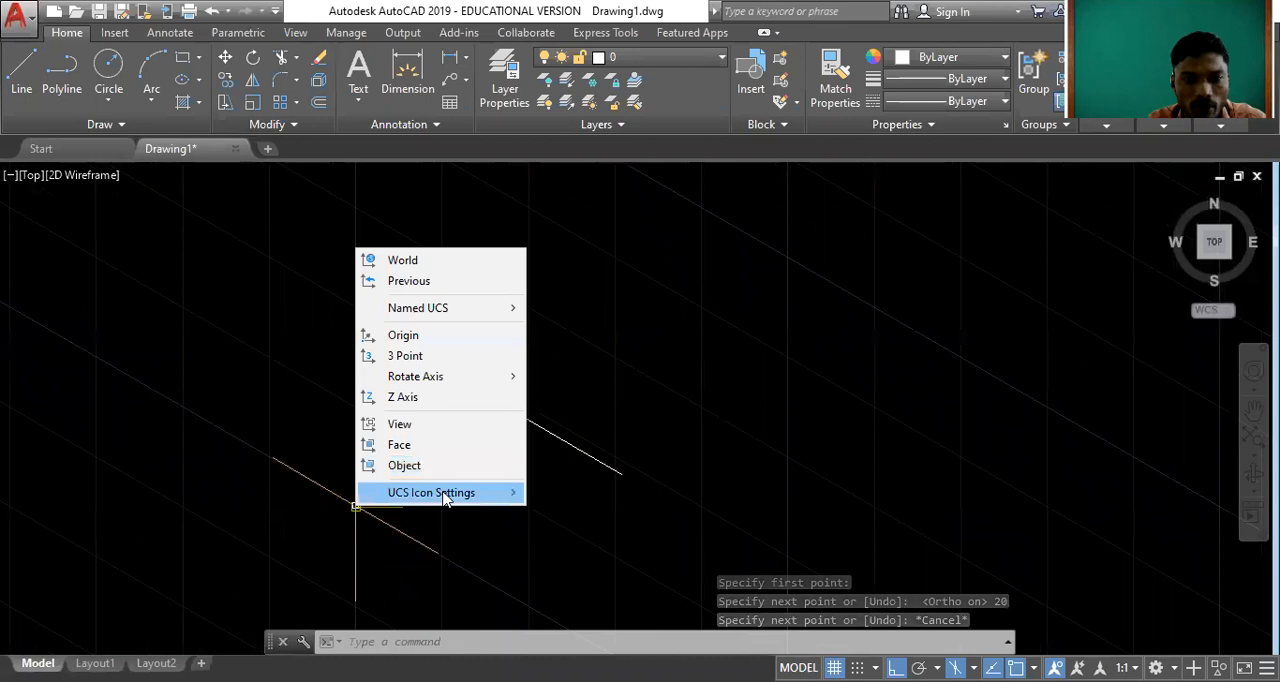
mouse_move(446, 496)
left_click(612, 492)
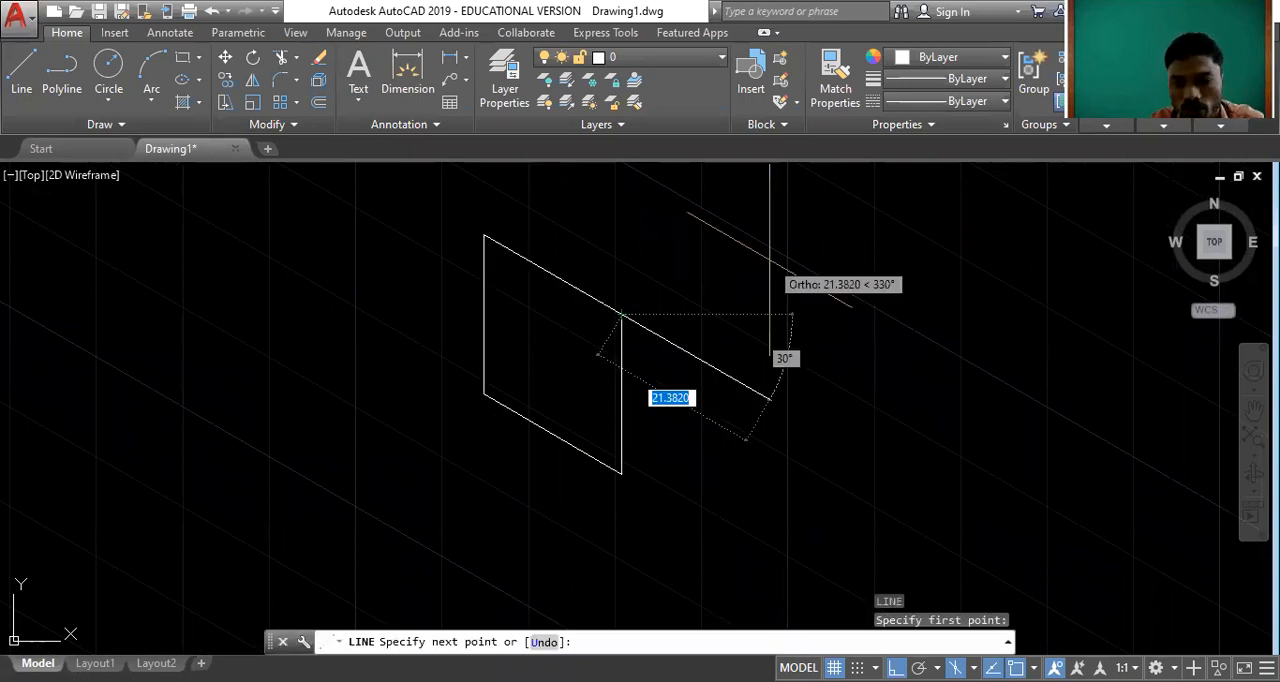
Draw the cube's right face from the left face's upper front corner with three 20-unit lines, using the top and right isoplanes.
key("F5")
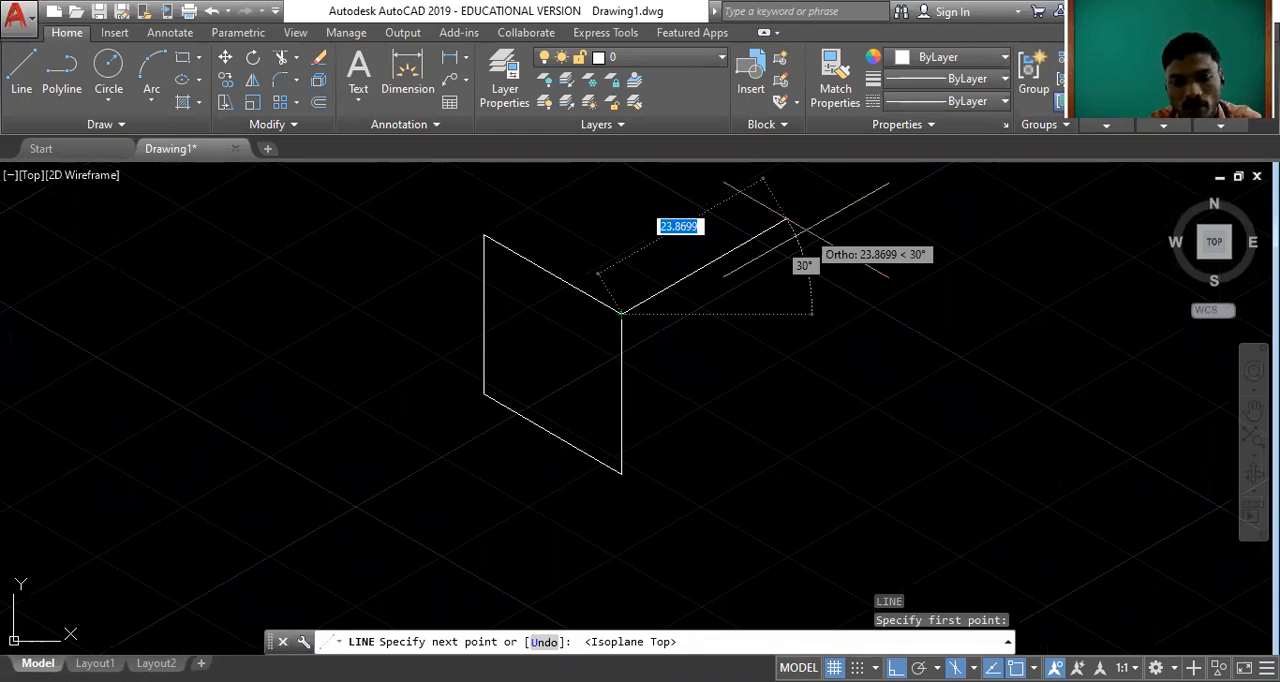
type("20")
key("Return")
key("F5")
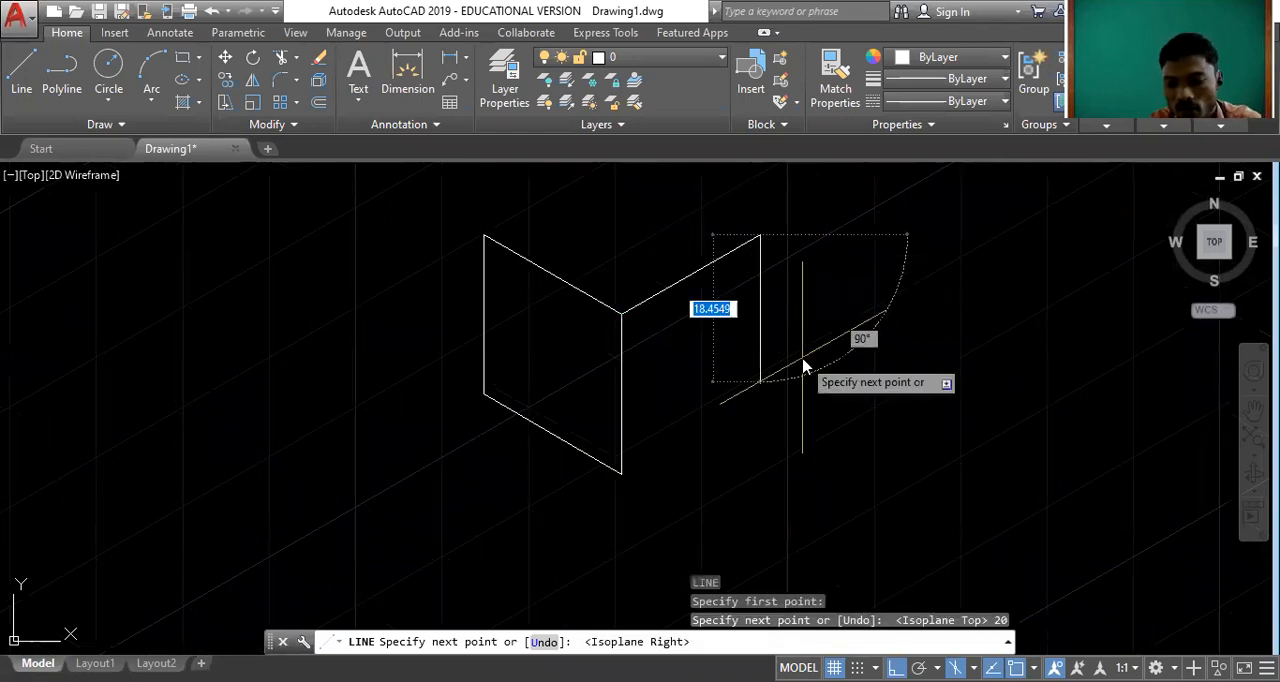
type("20")
key("Return")
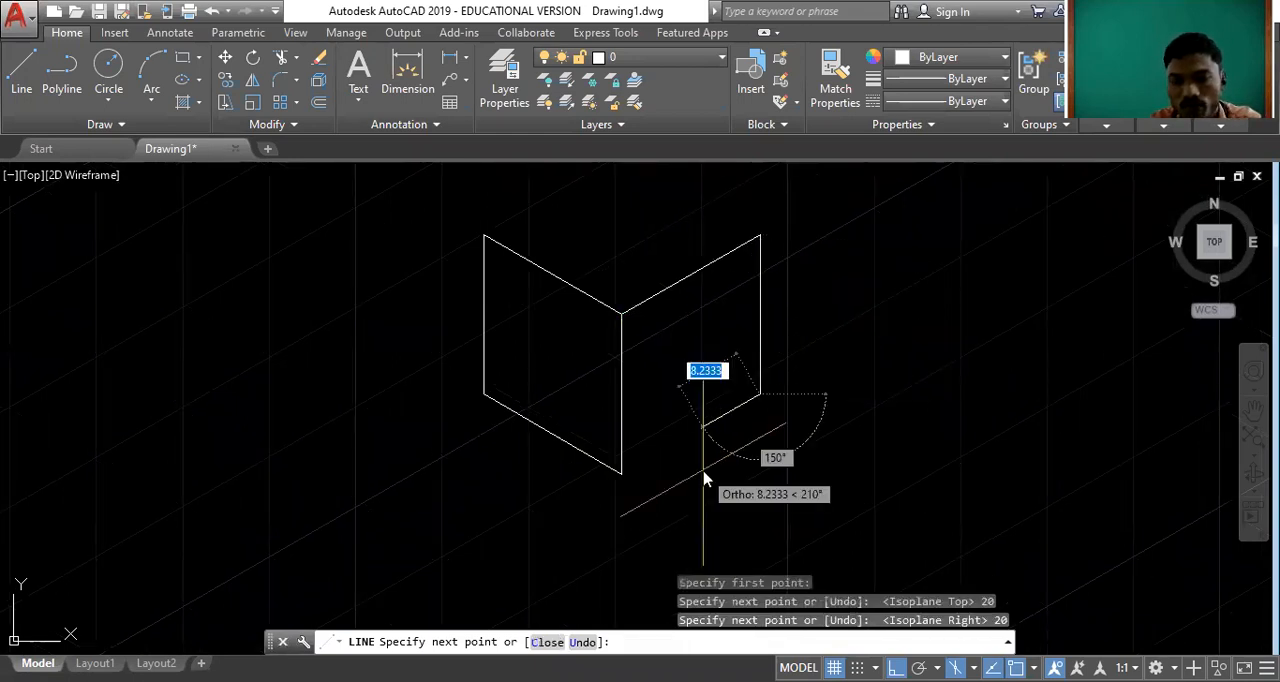
type("20")
key("Return")
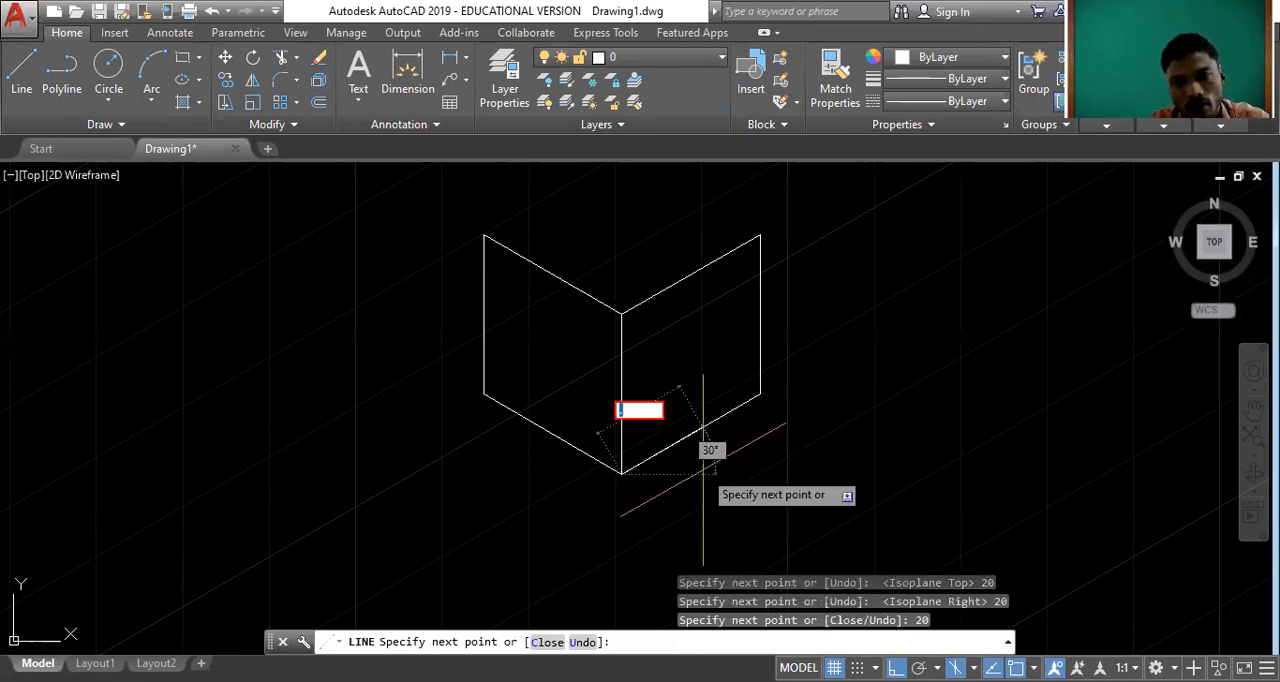
key("Escape")
key("Escape")
scroll(650, 468, "down", 2)
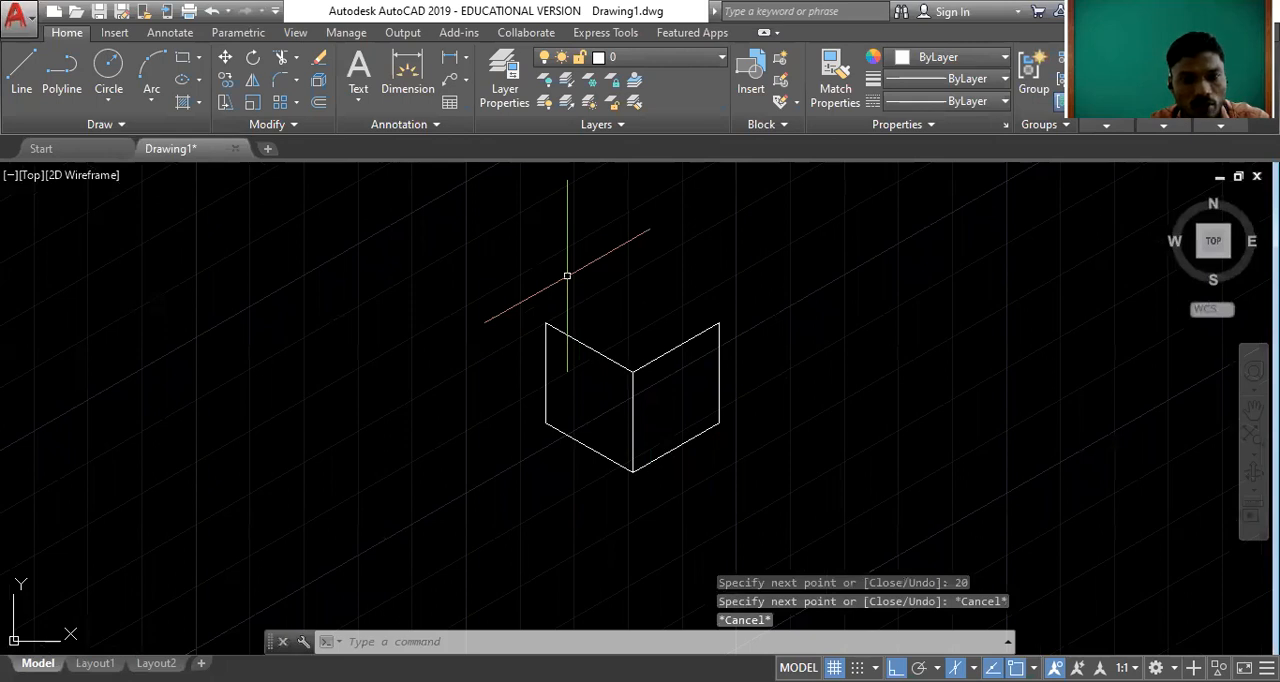
Switch to the top isoplane and close the cube's top face with two 20-unit lines from its upper left corner.
key("F5")
key("F5")
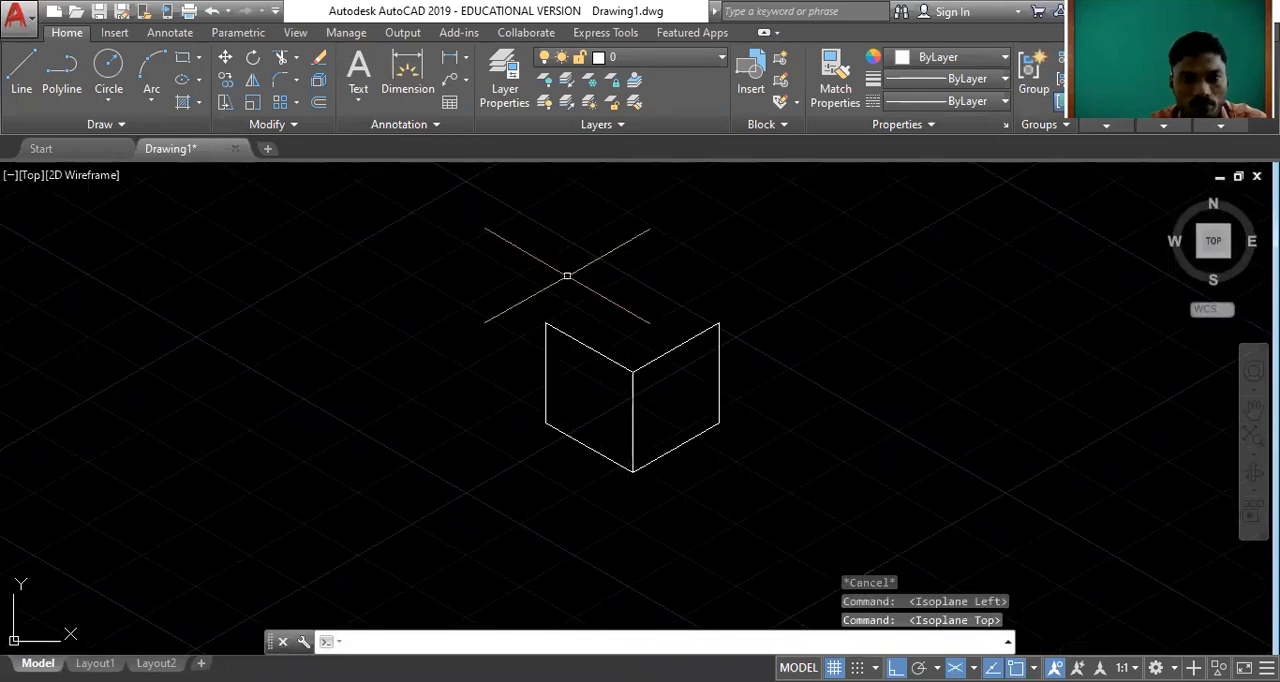
type("l")
key("Return")
left_click(547, 323)
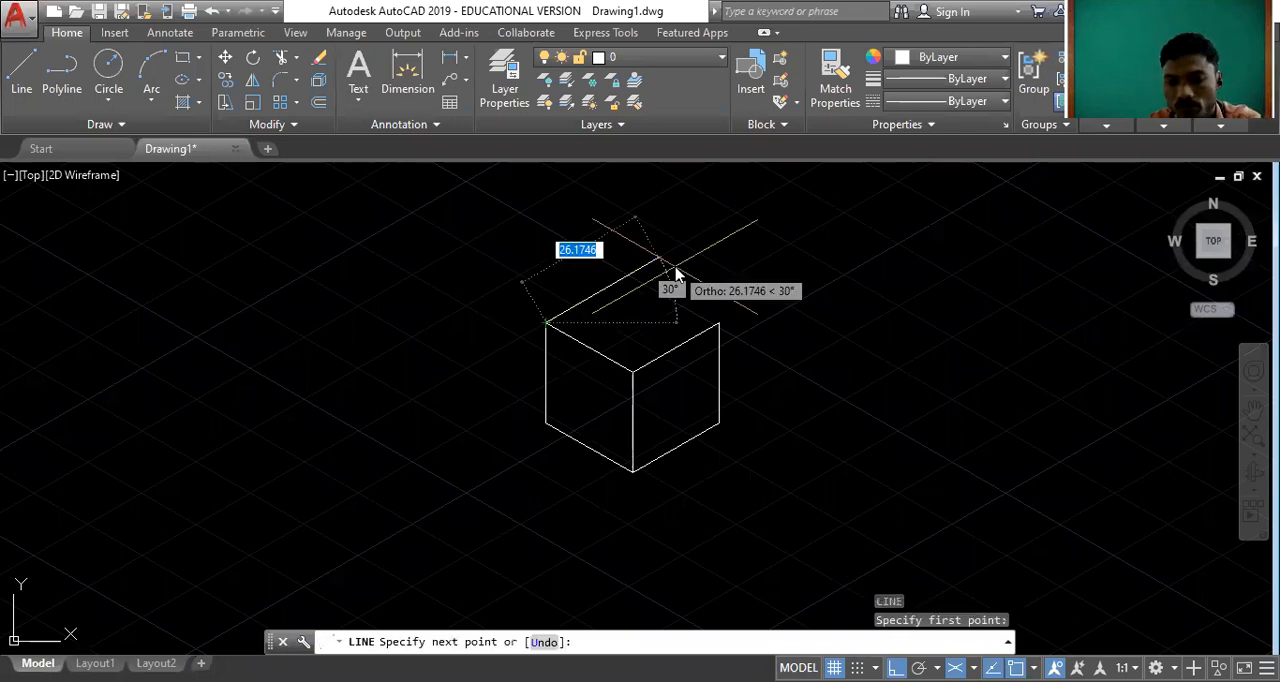
type("20")
key("Return")
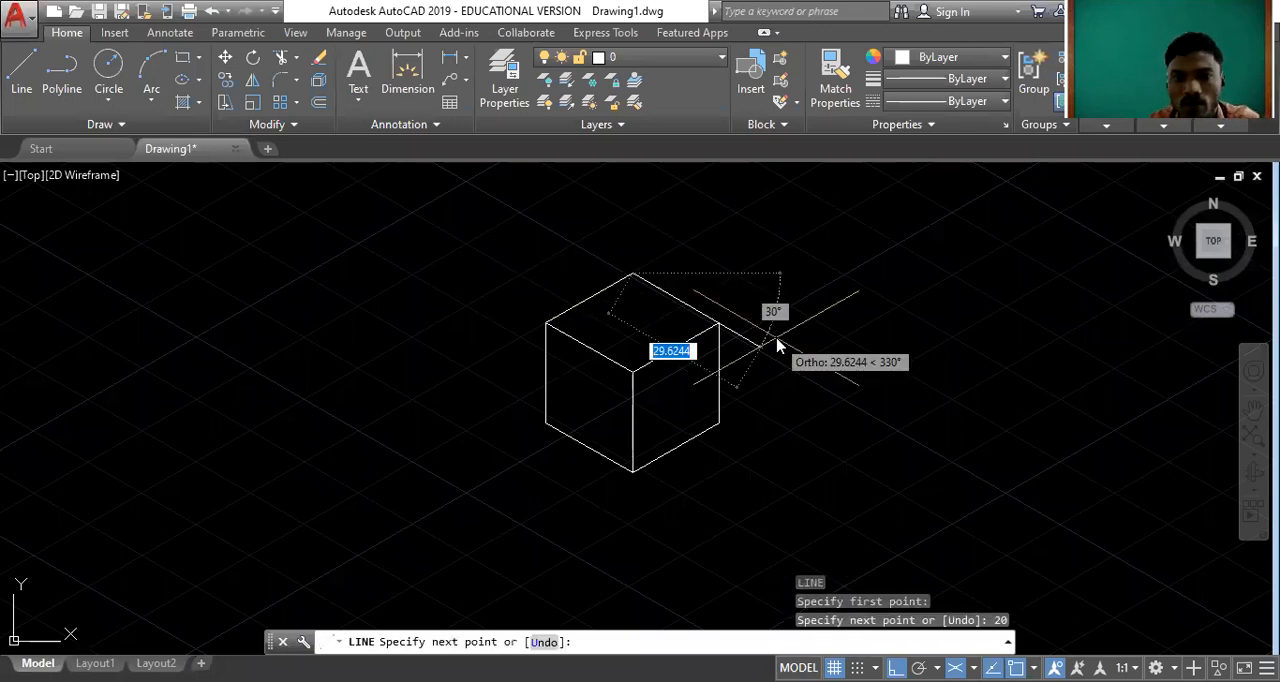
type("20")
key("Return")
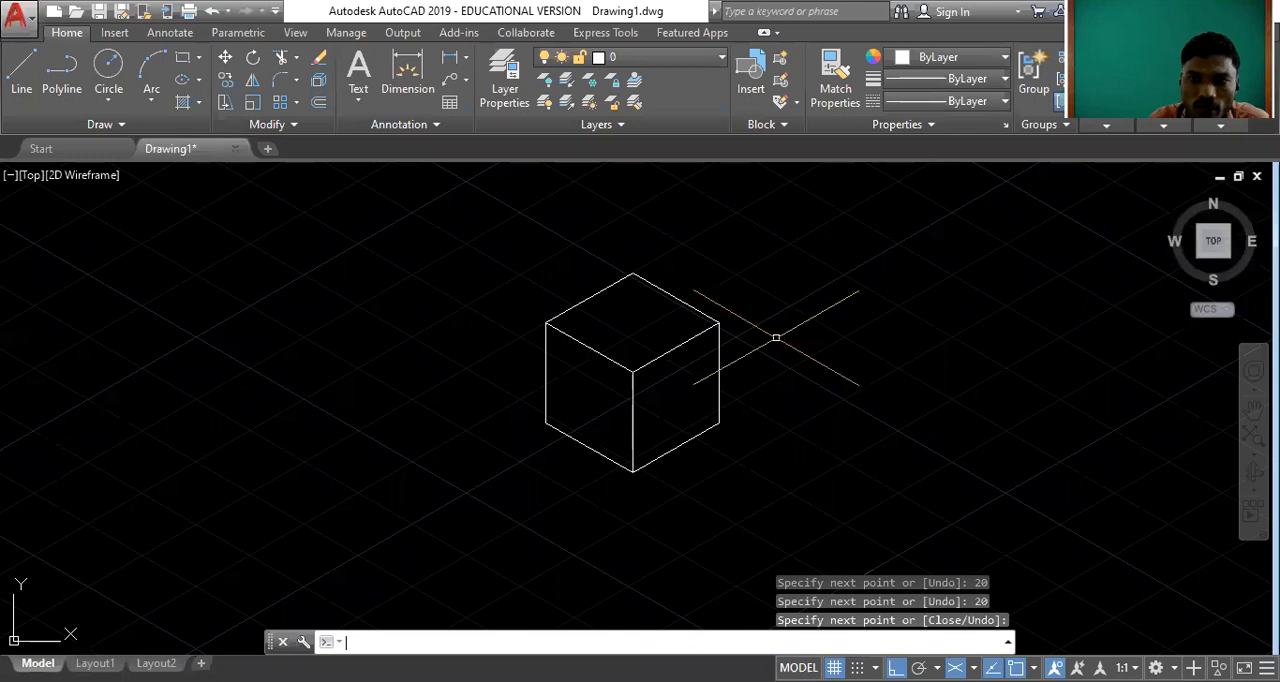
key("Return")
scroll(651, 355, "up", 2)
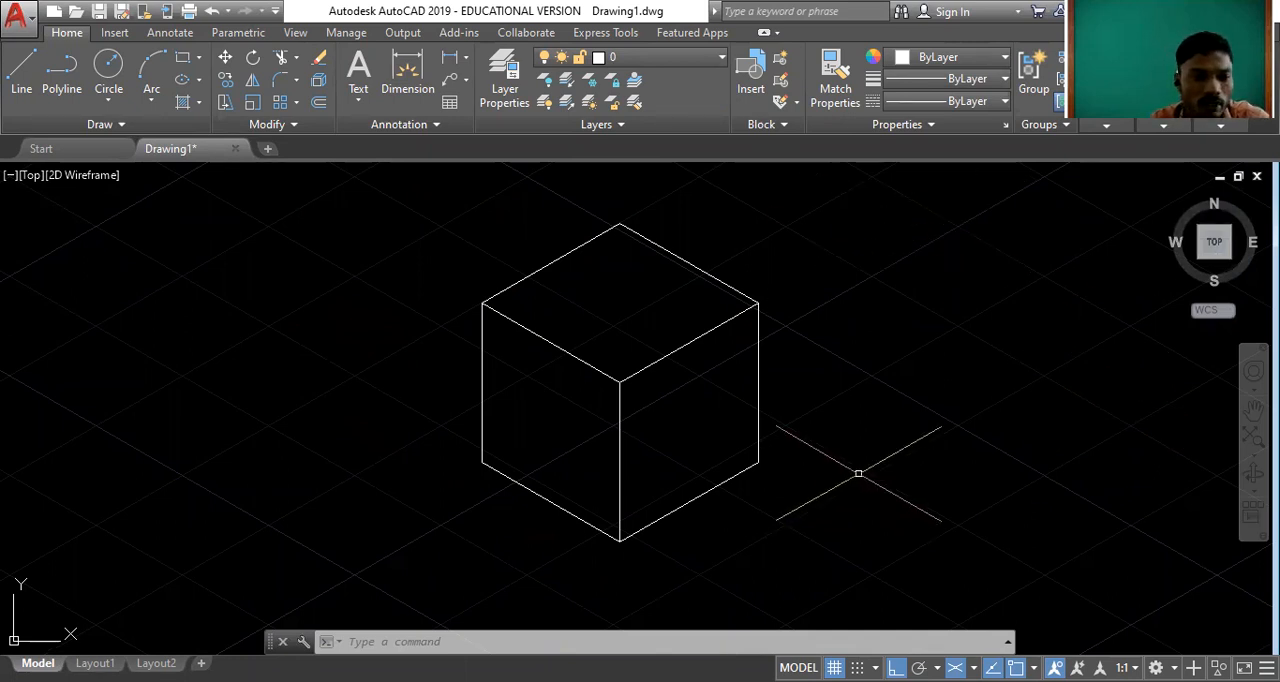
Inspect the flat cube drawing in the 3D home view and the front view, and return to the top view.
left_click(383, 224)
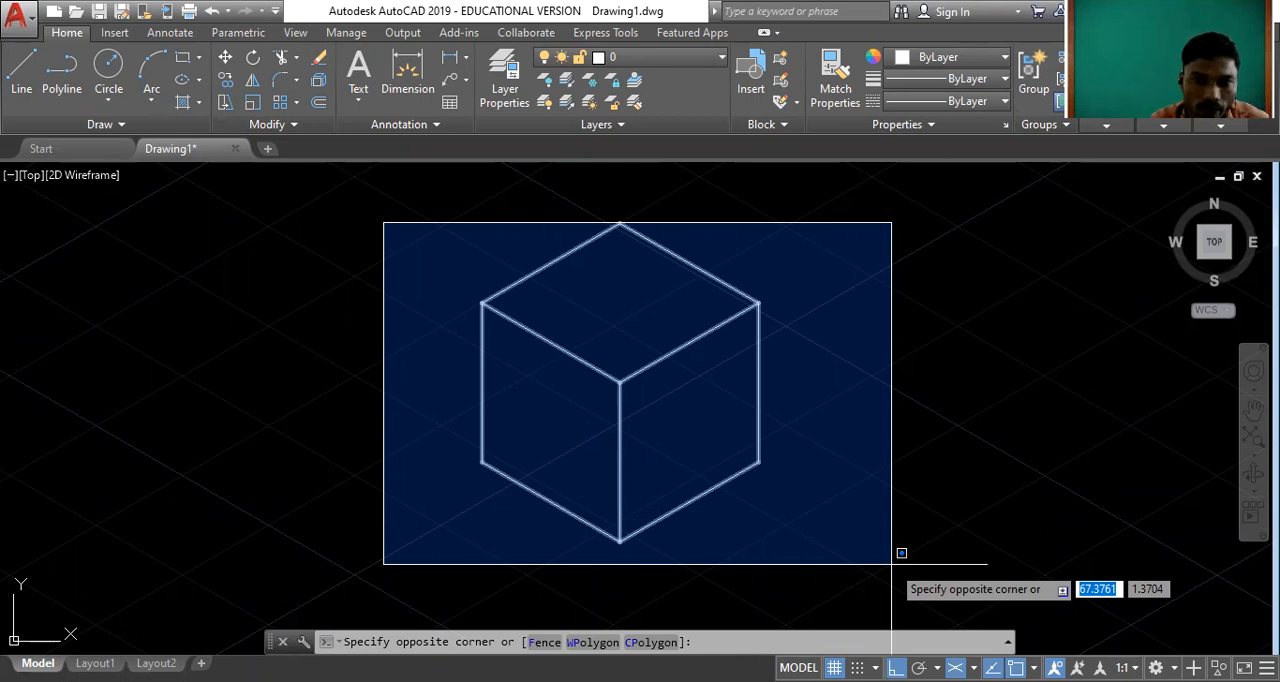
left_click(983, 554)
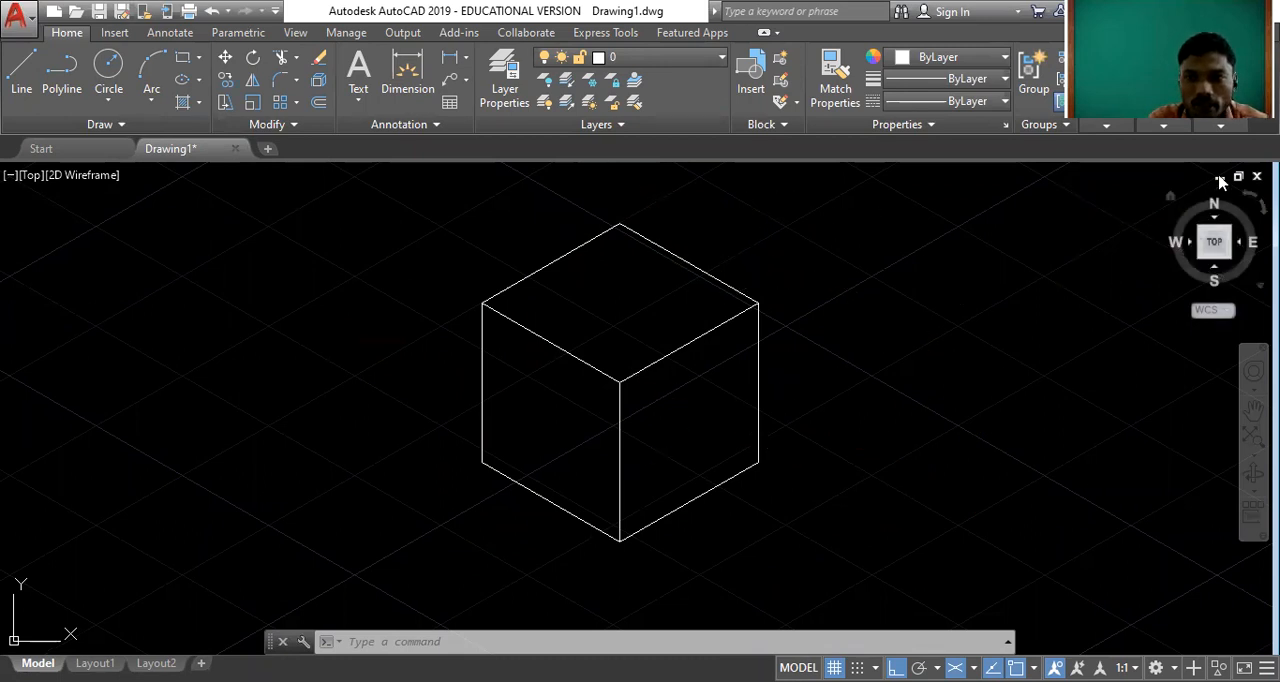
left_click_drag(1212, 242, 1223, 253)
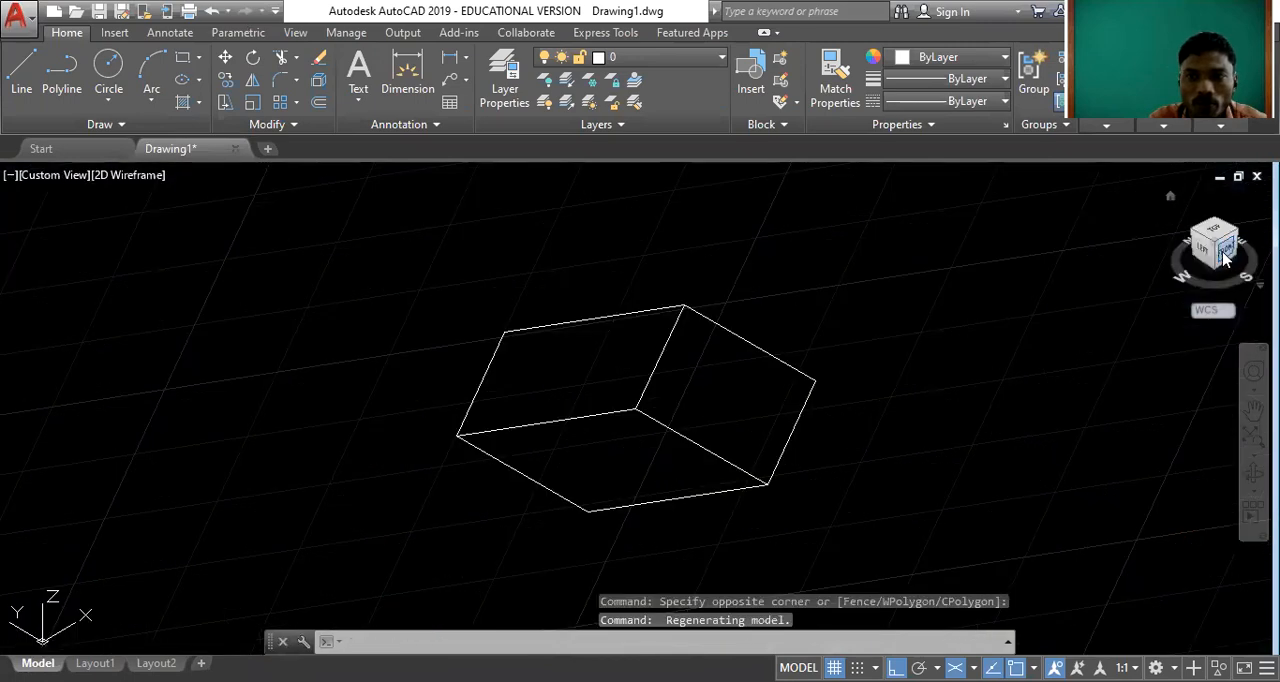
left_click(1224, 253)
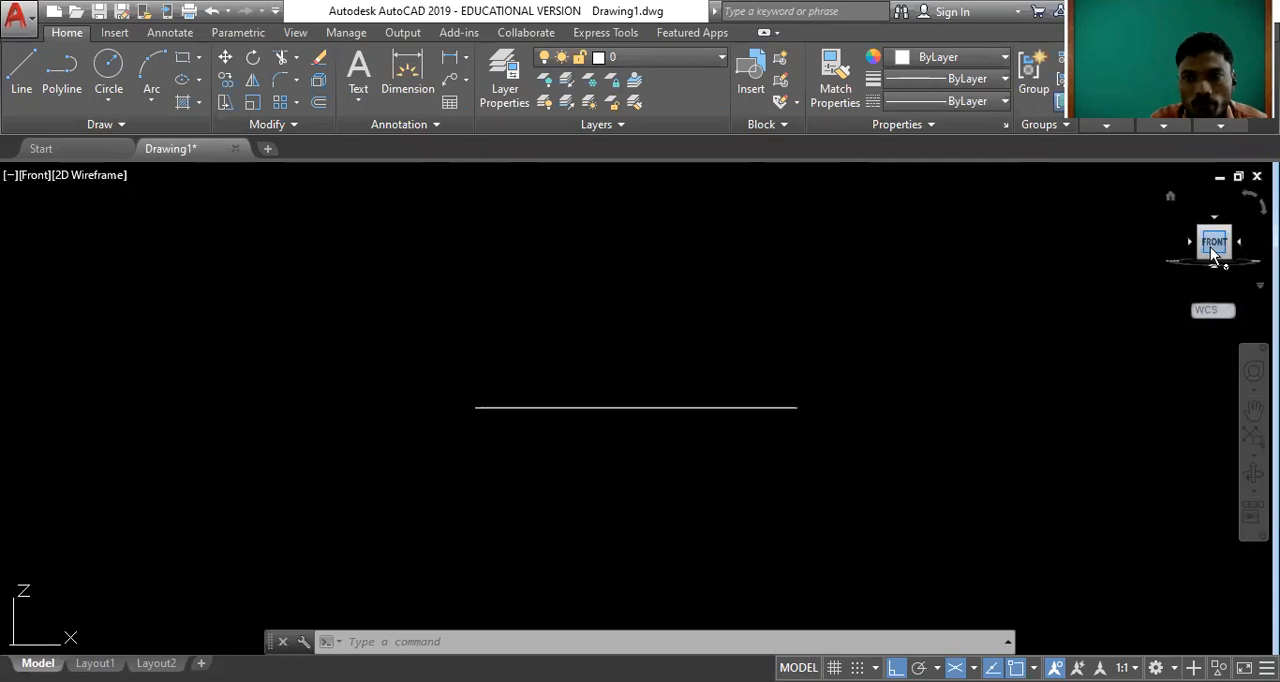
left_click(1171, 196)
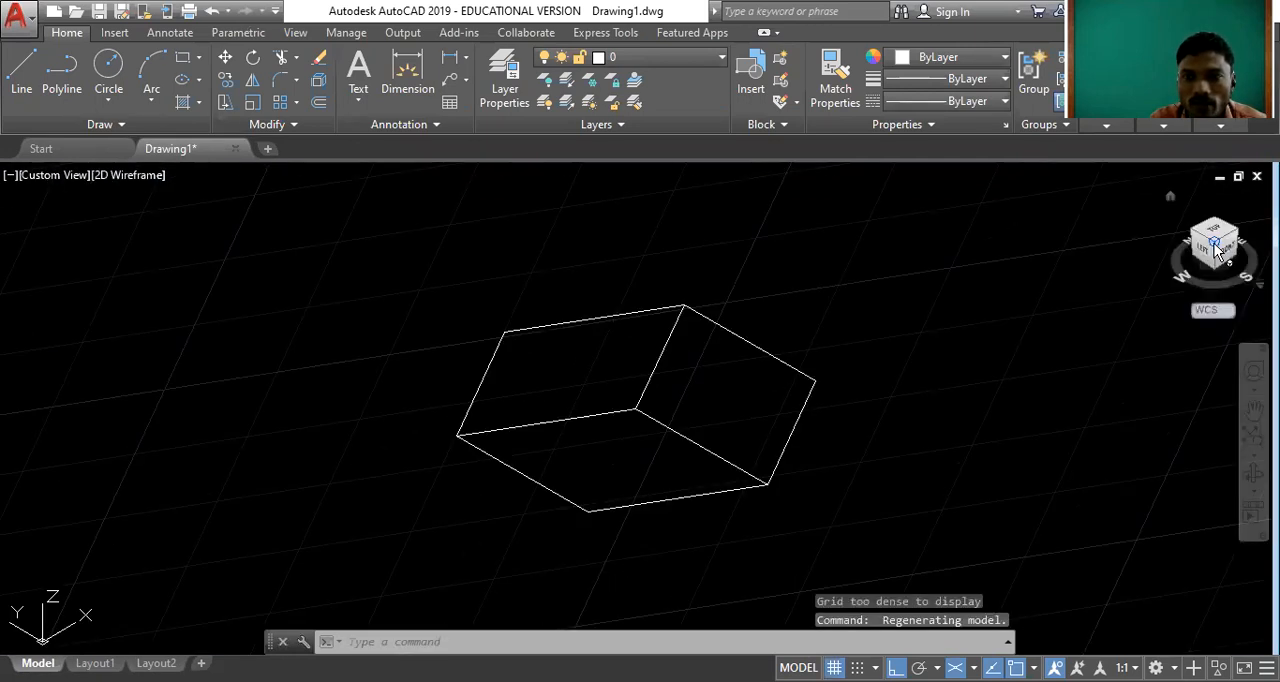
left_click(1216, 235)
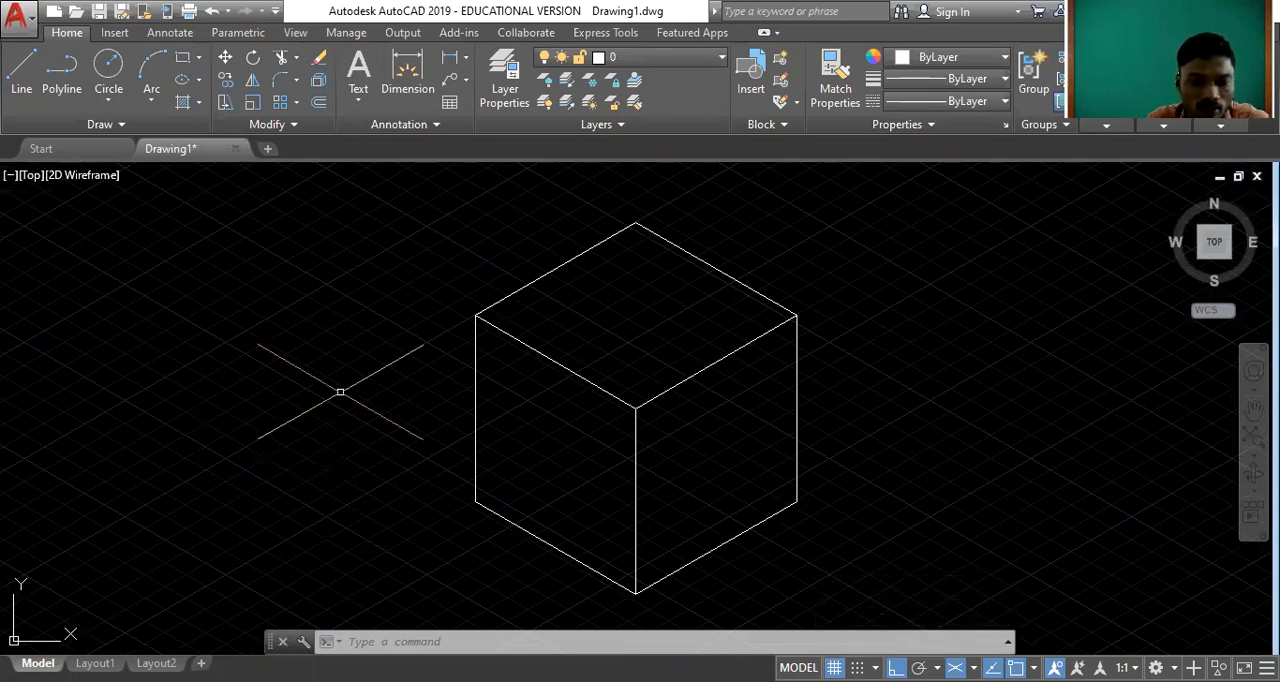
Draw three isometric axis lines left of the cube, one vertical and two inclined at 30° from its lower end.
key("F5")
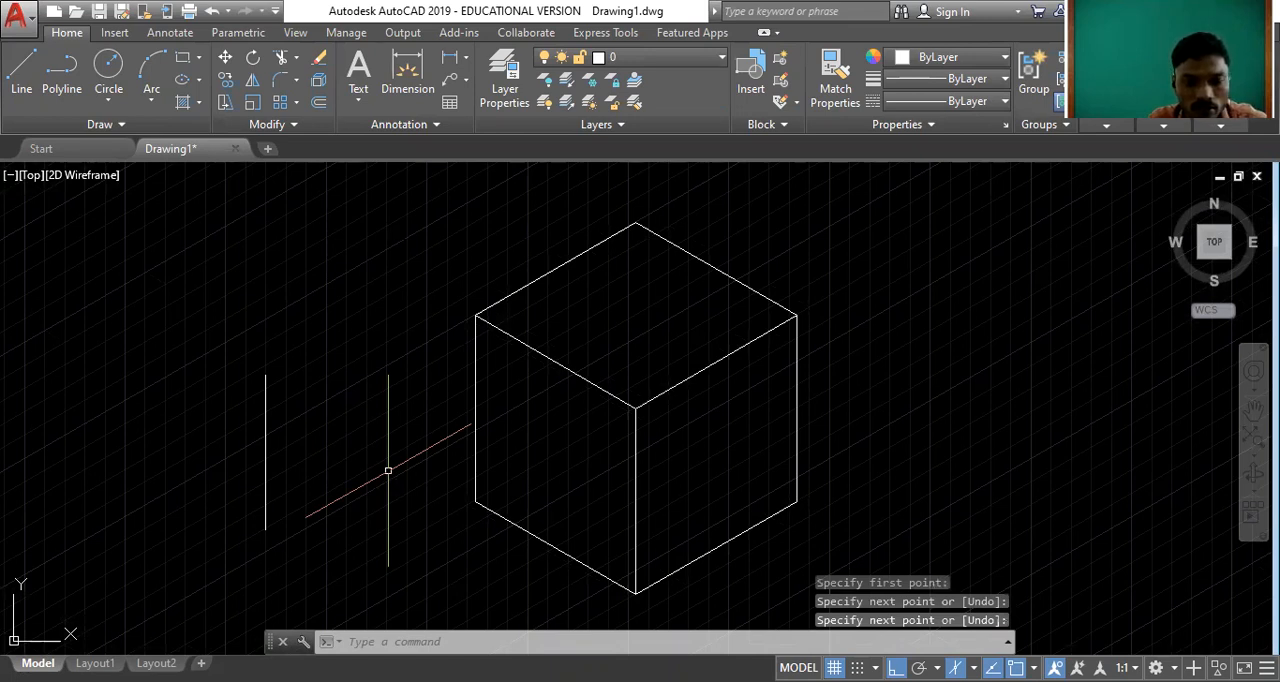
key("Return")
left_click(265, 528)
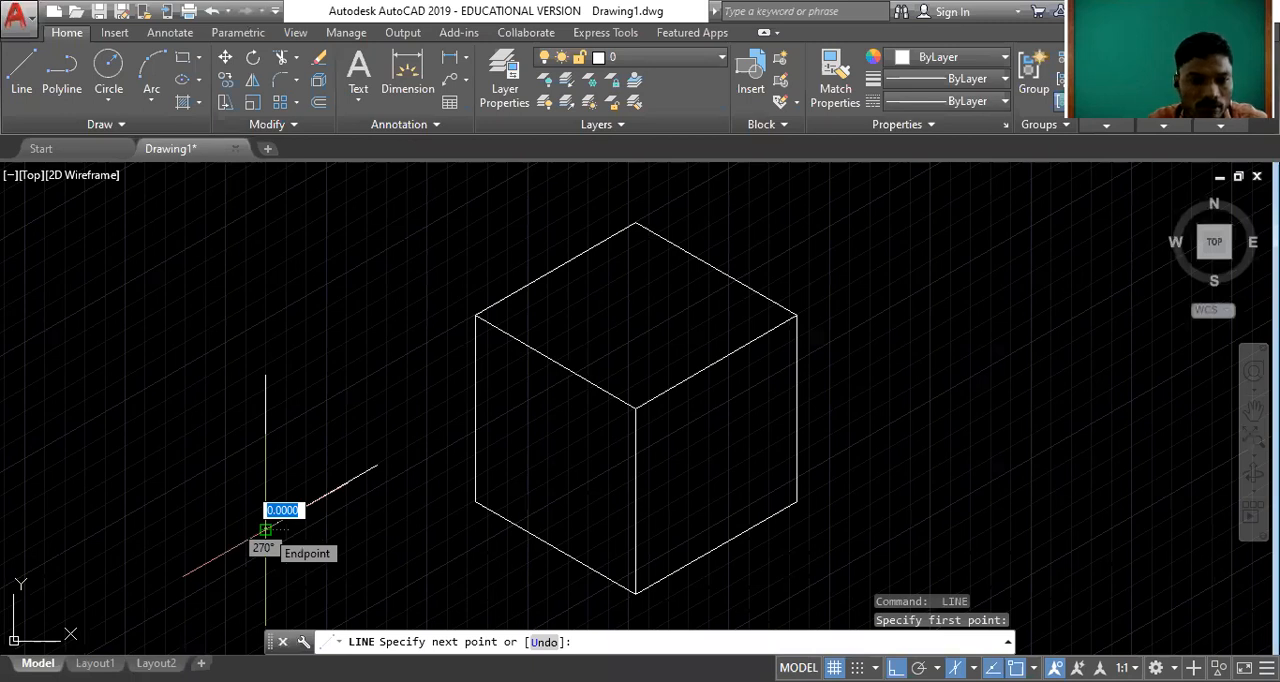
key("F5")
left_click(128, 452)
key("Escape")
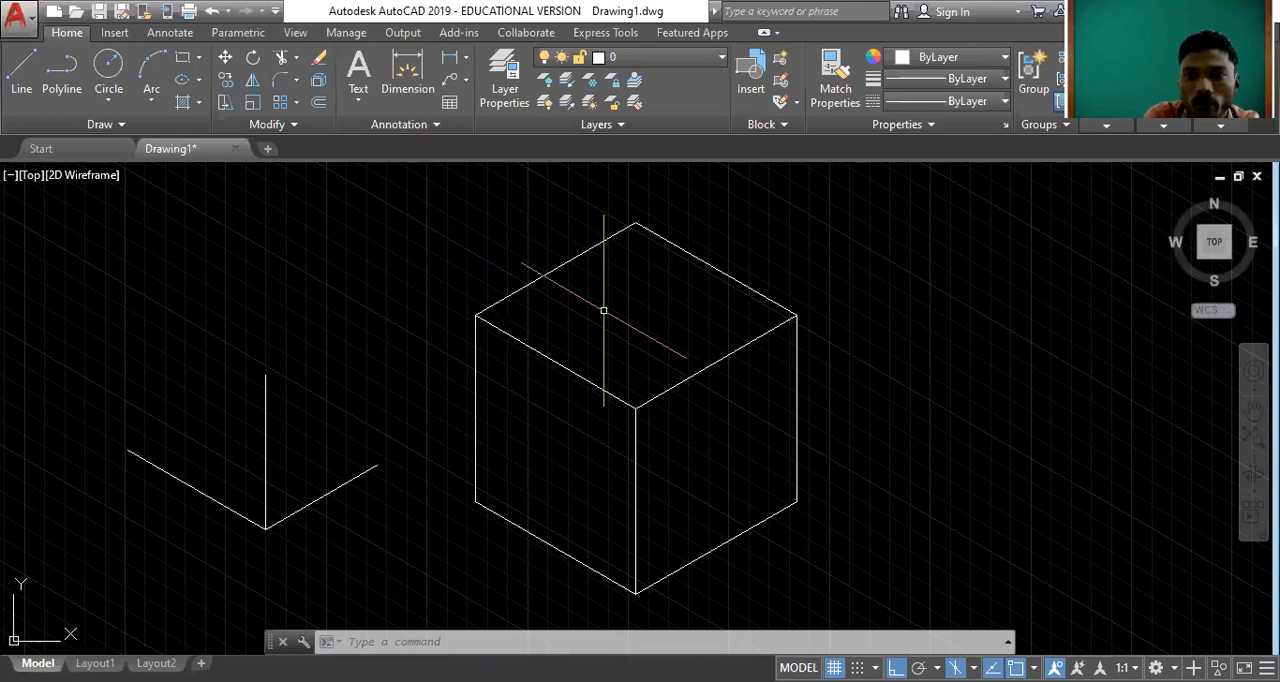
Erase the axis lines and the entire cube from the drawing.
left_click(90, 233)
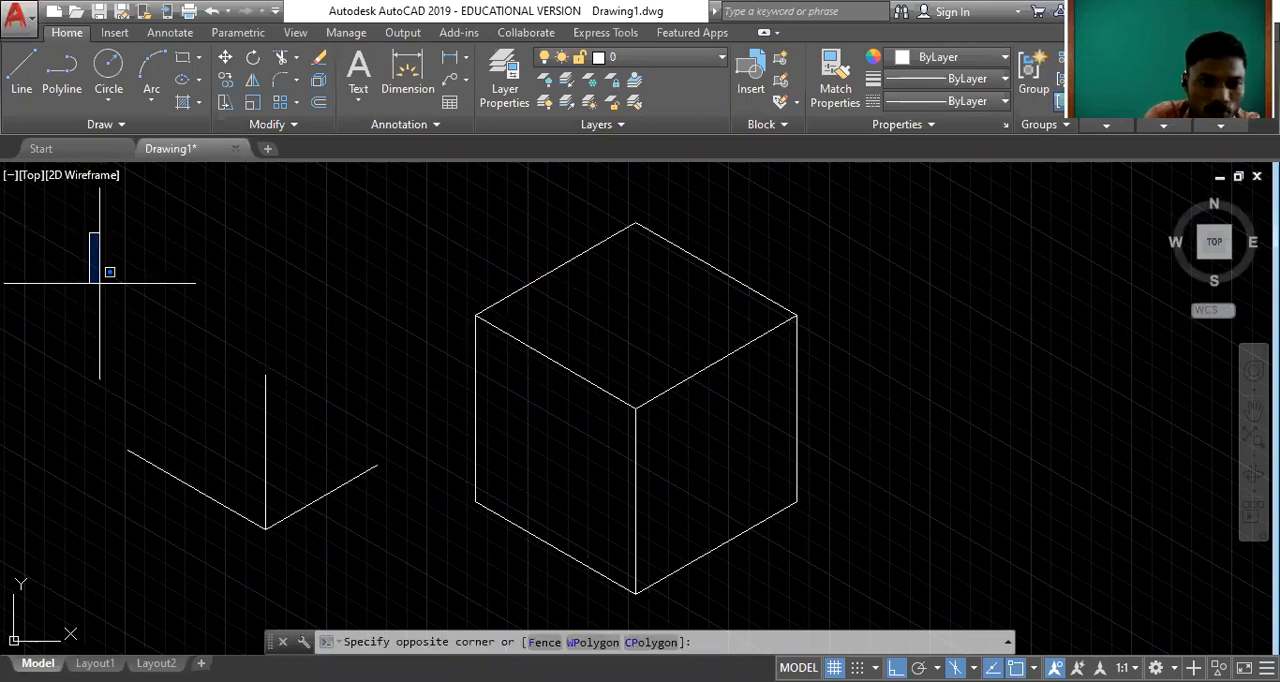
left_click(937, 603)
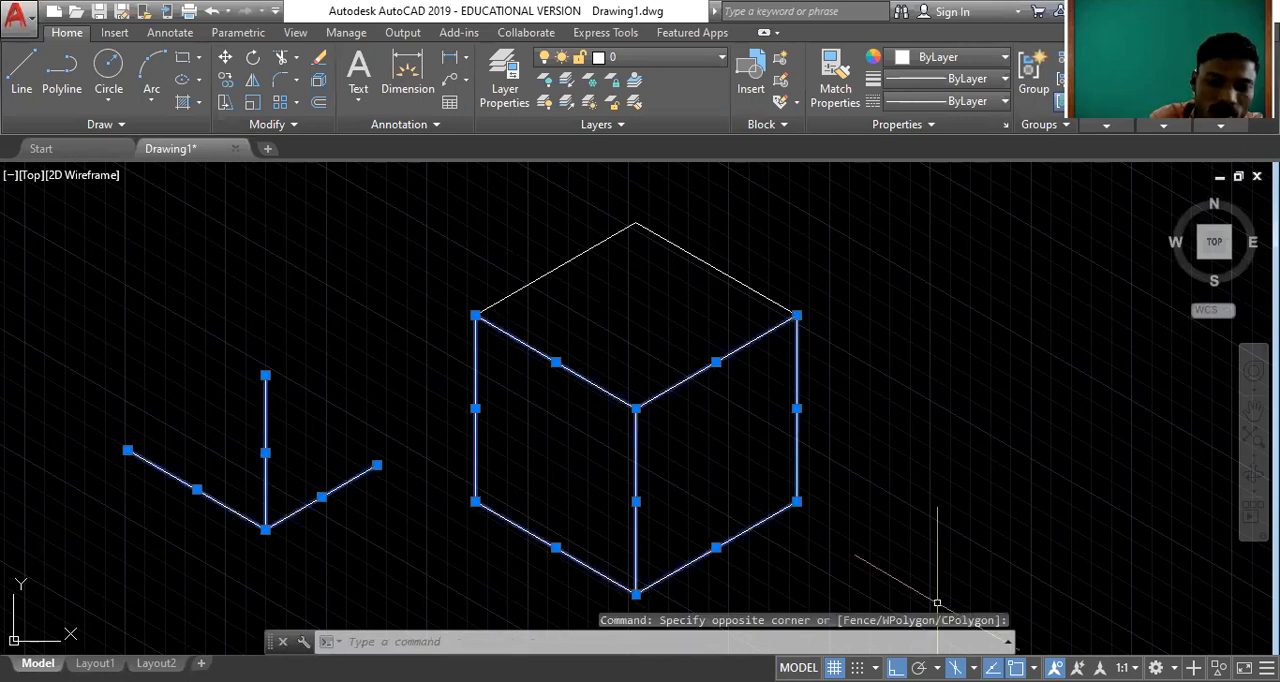
key("Delete")
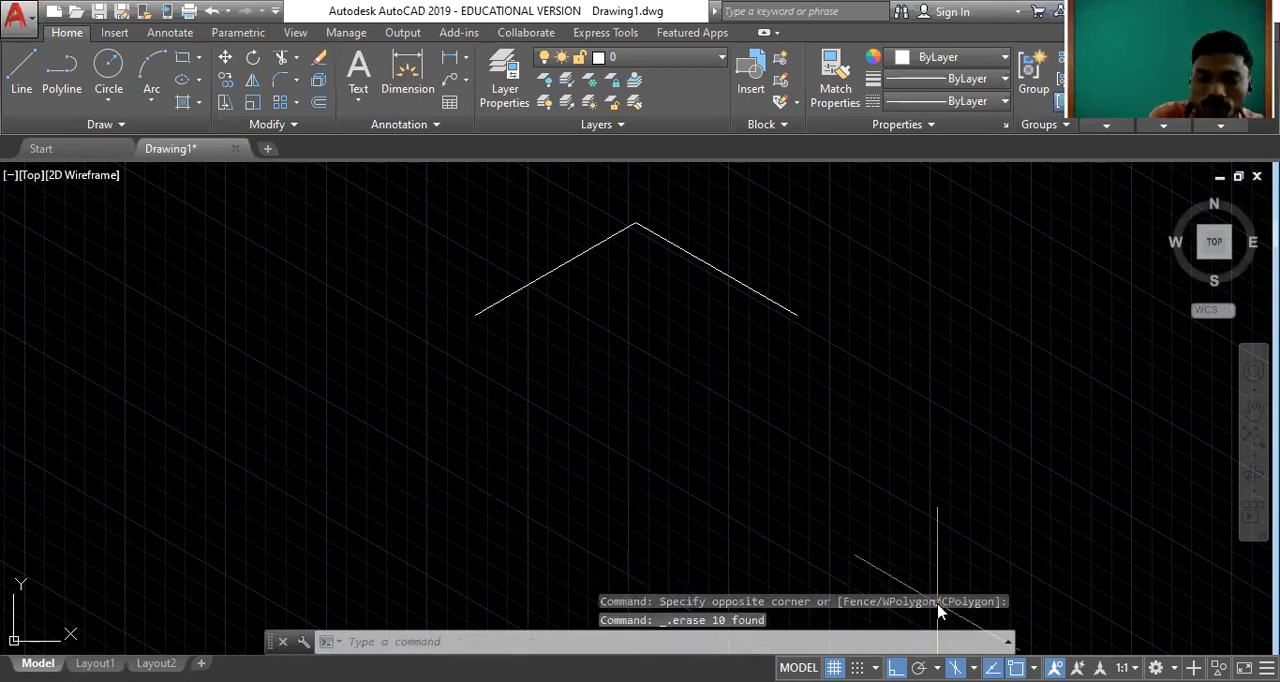
left_click(763, 378)
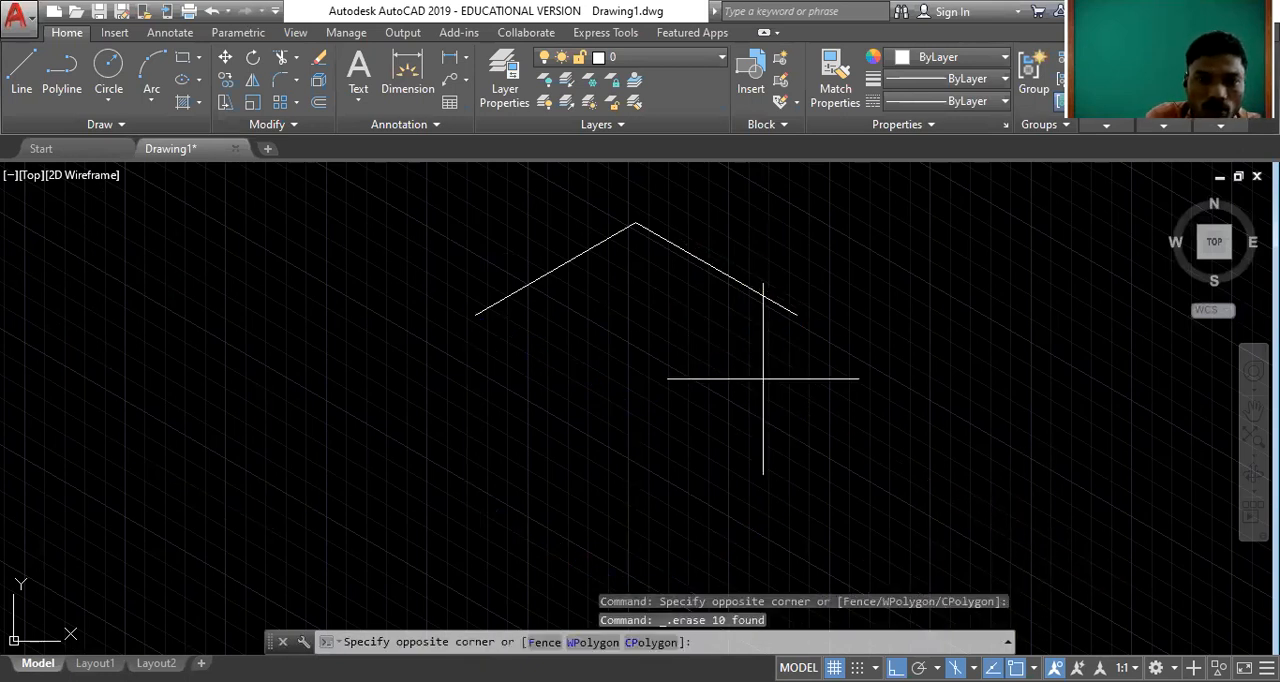
left_click(563, 205)
key("Delete")
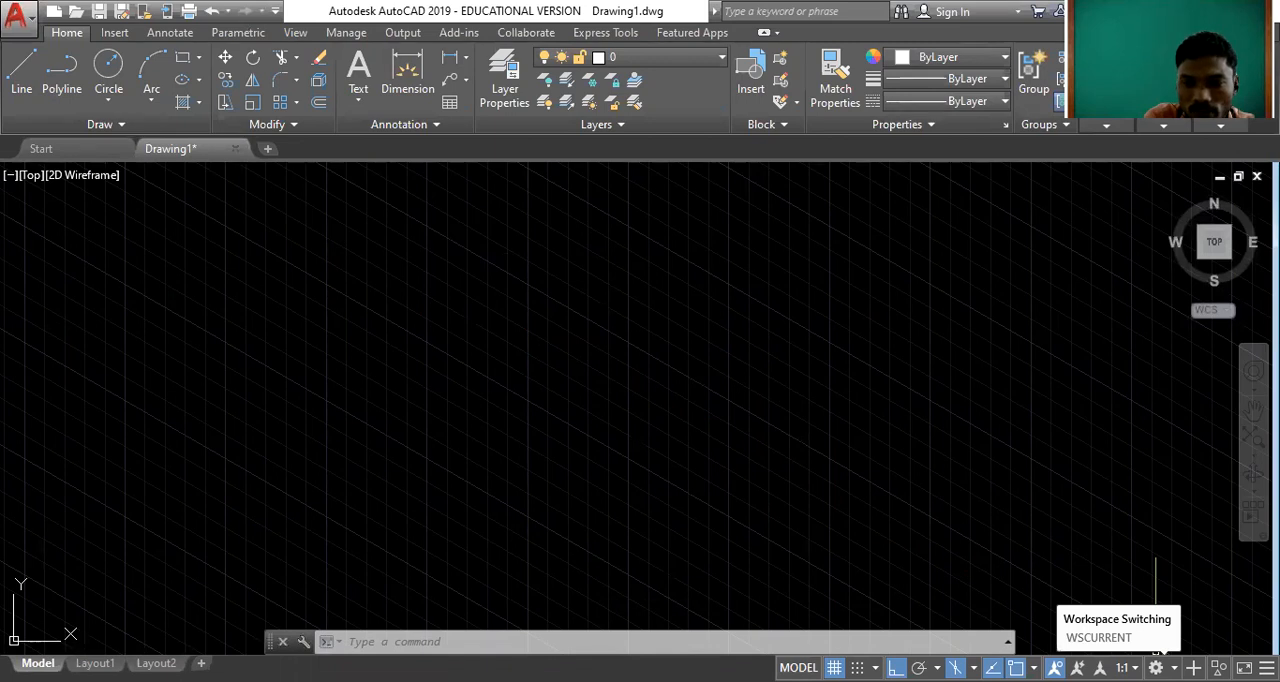
Switch the workspace from Drafting & Annotation to 3D Modeling.
left_click(1156, 667)
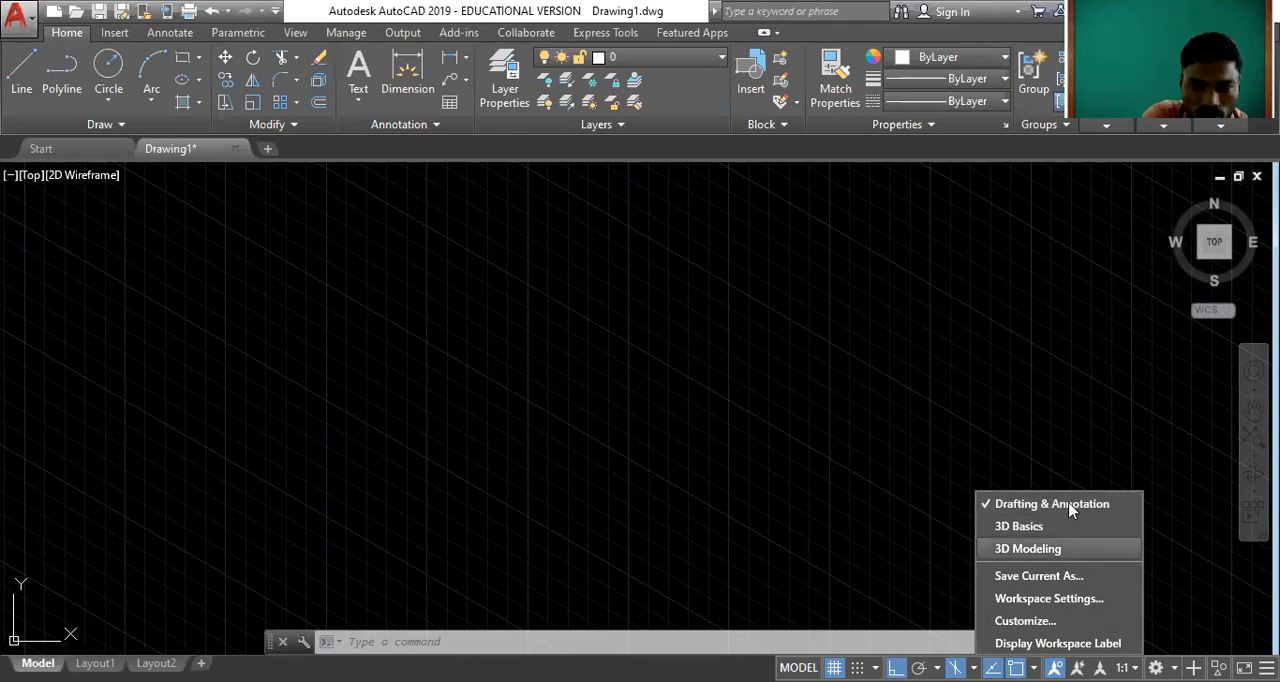
left_click(1038, 554)
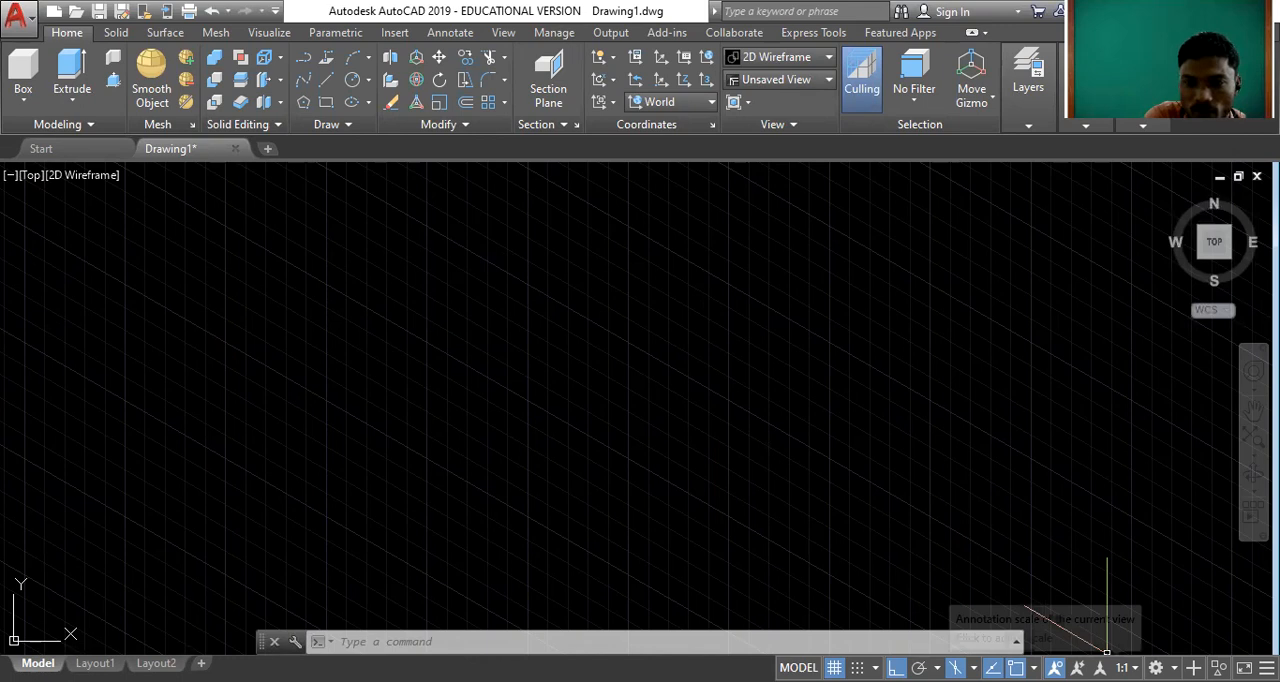
left_click(1156, 667)
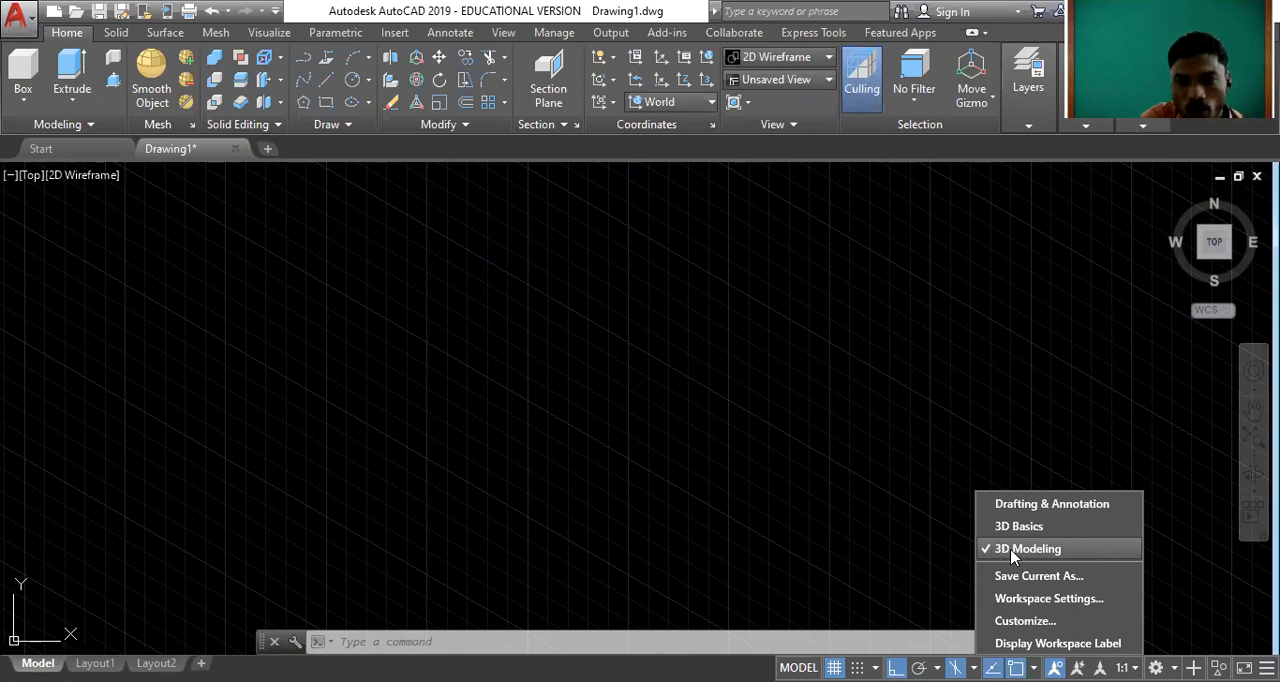
left_click(164, 446)
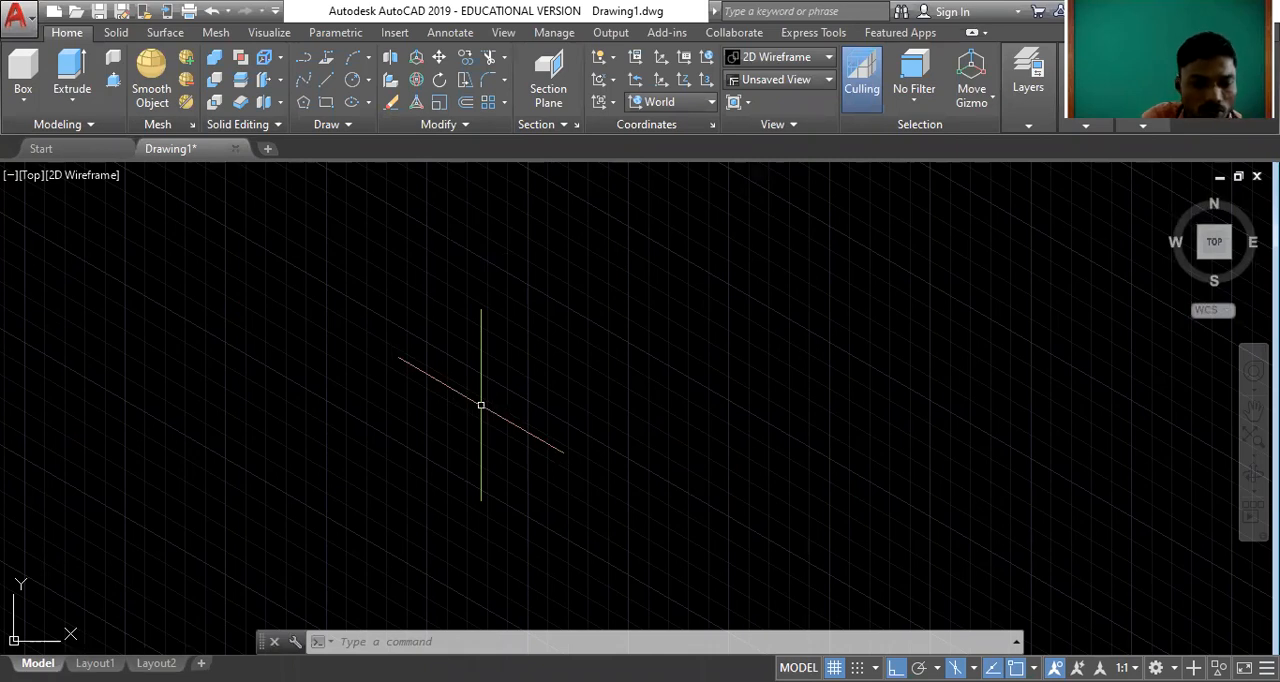
Turn off the grid display and look through the available solid primitives, from Box to Torus.
key("F7")
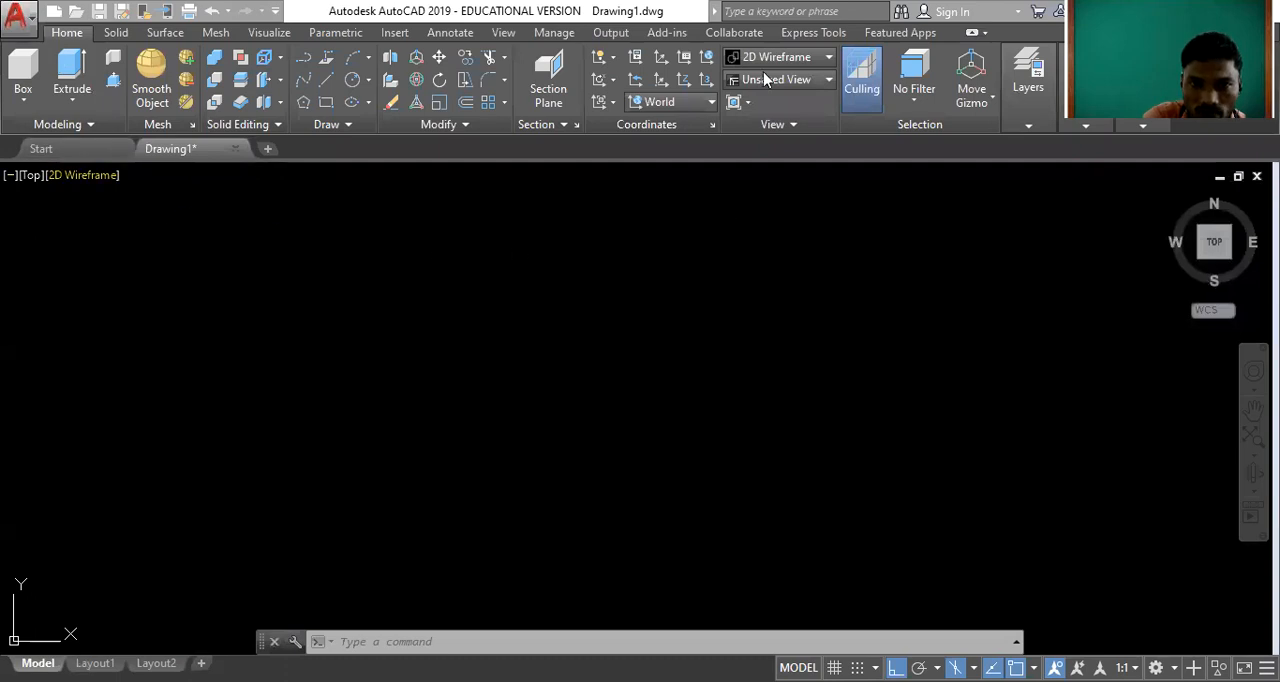
left_click(23, 101)
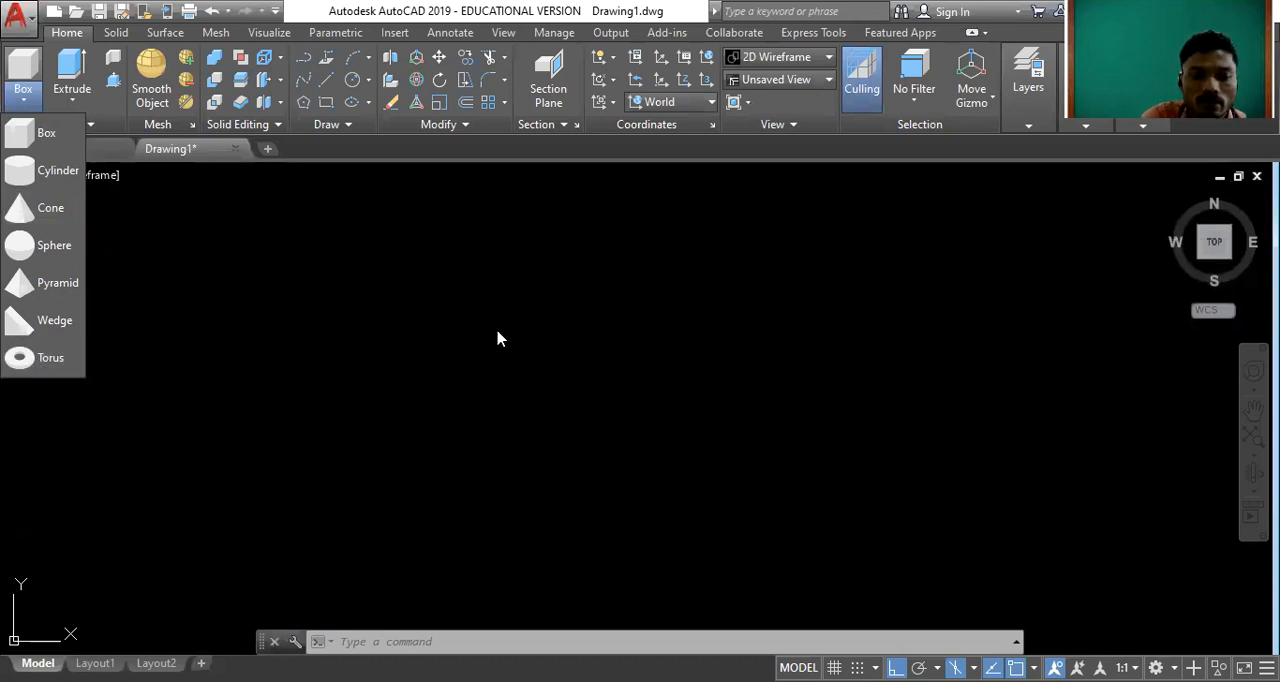
left_click(52, 107)
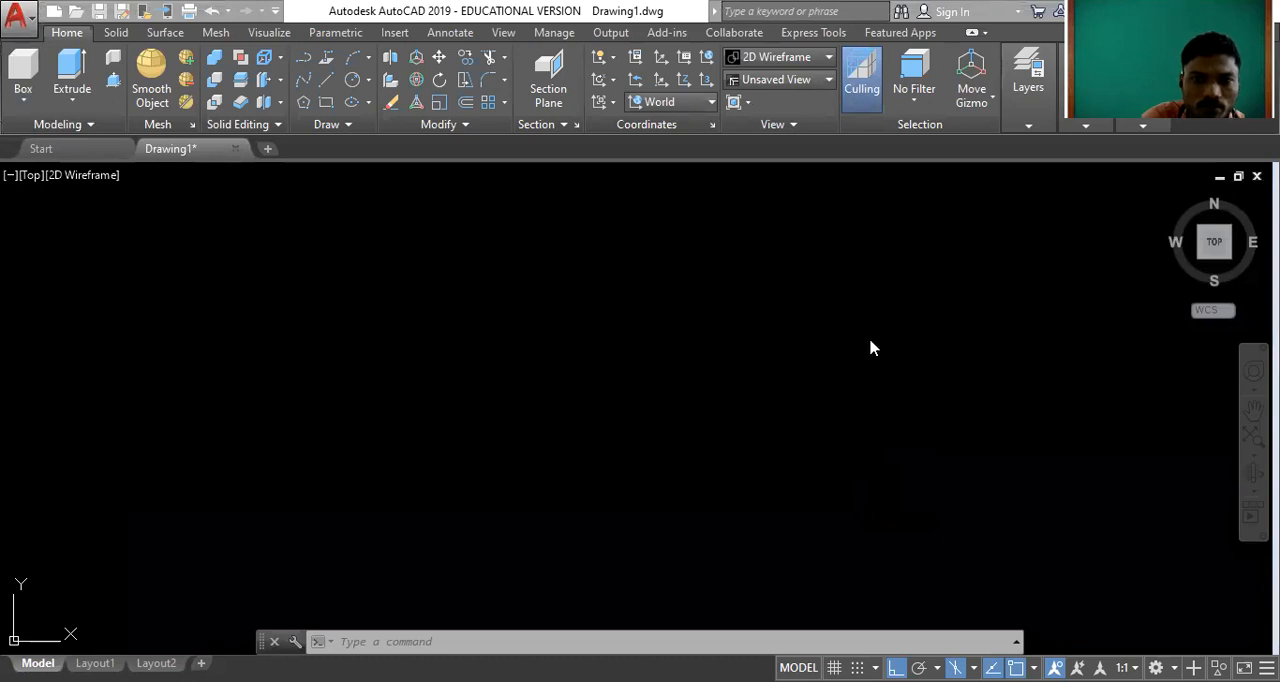
left_click(24, 100)
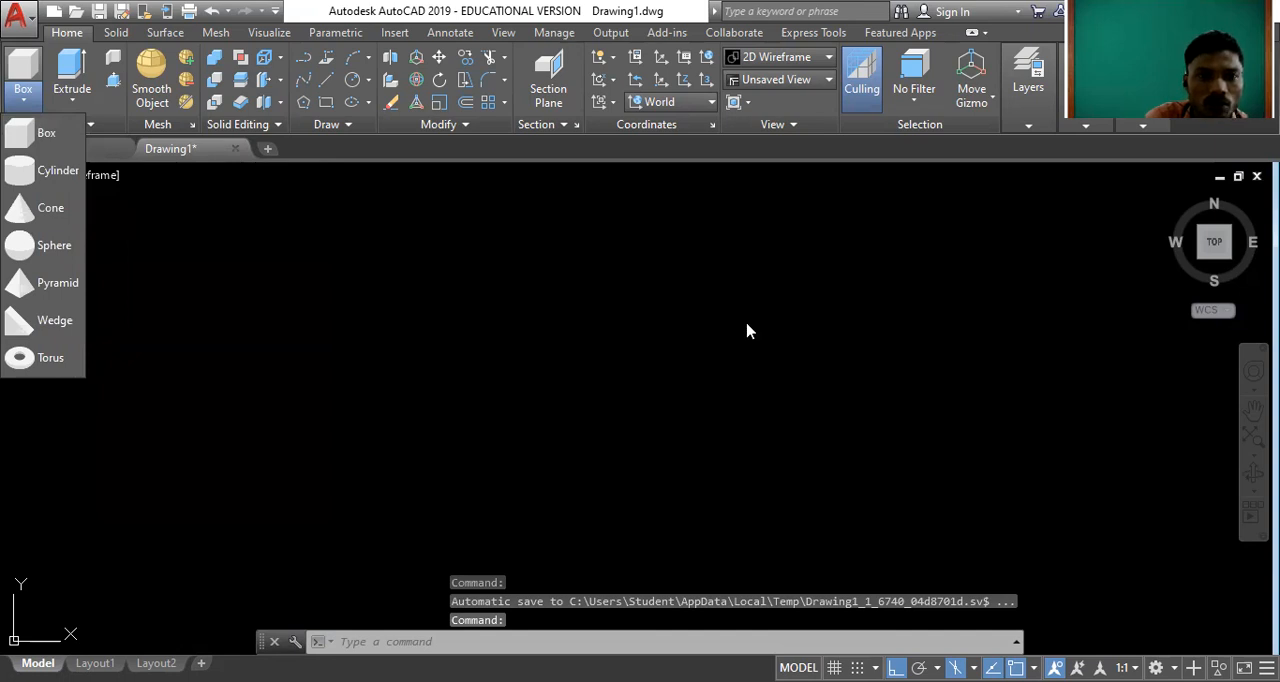
left_click(443, 647)
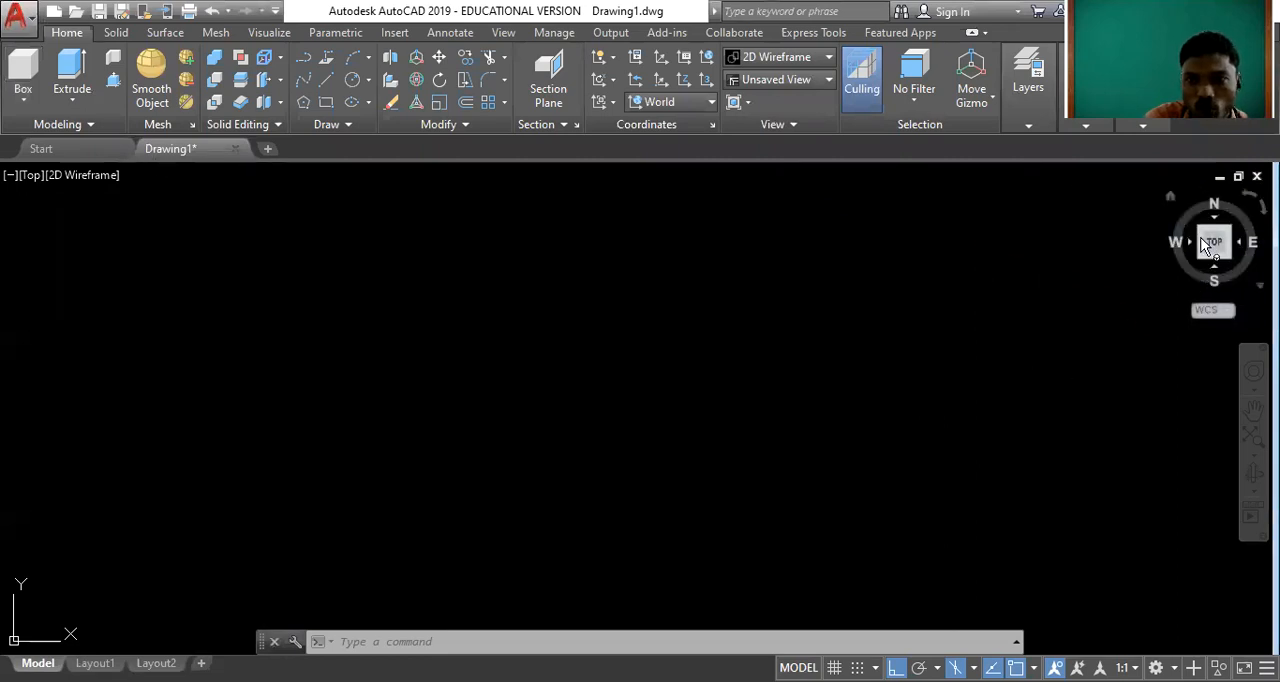
Switch to the SW Isometric home view and draw a cube-like solid box in the middle of the drawing area.
left_click(1170, 197)
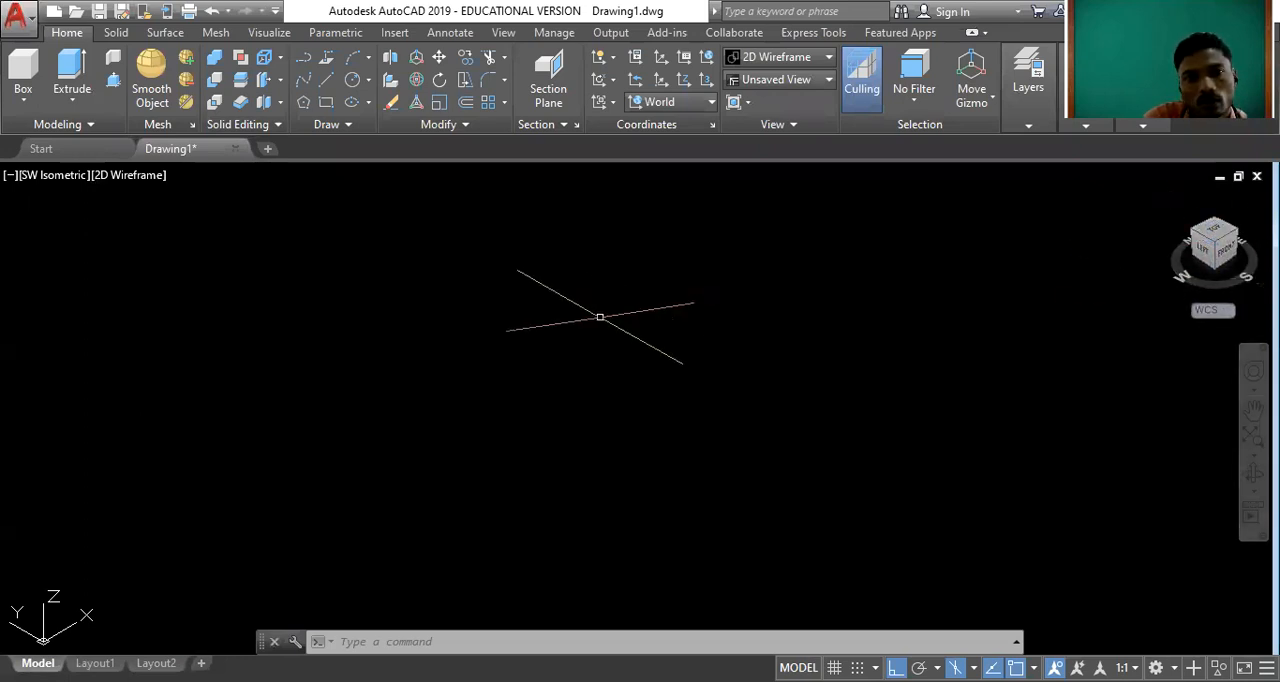
left_click(21, 102)
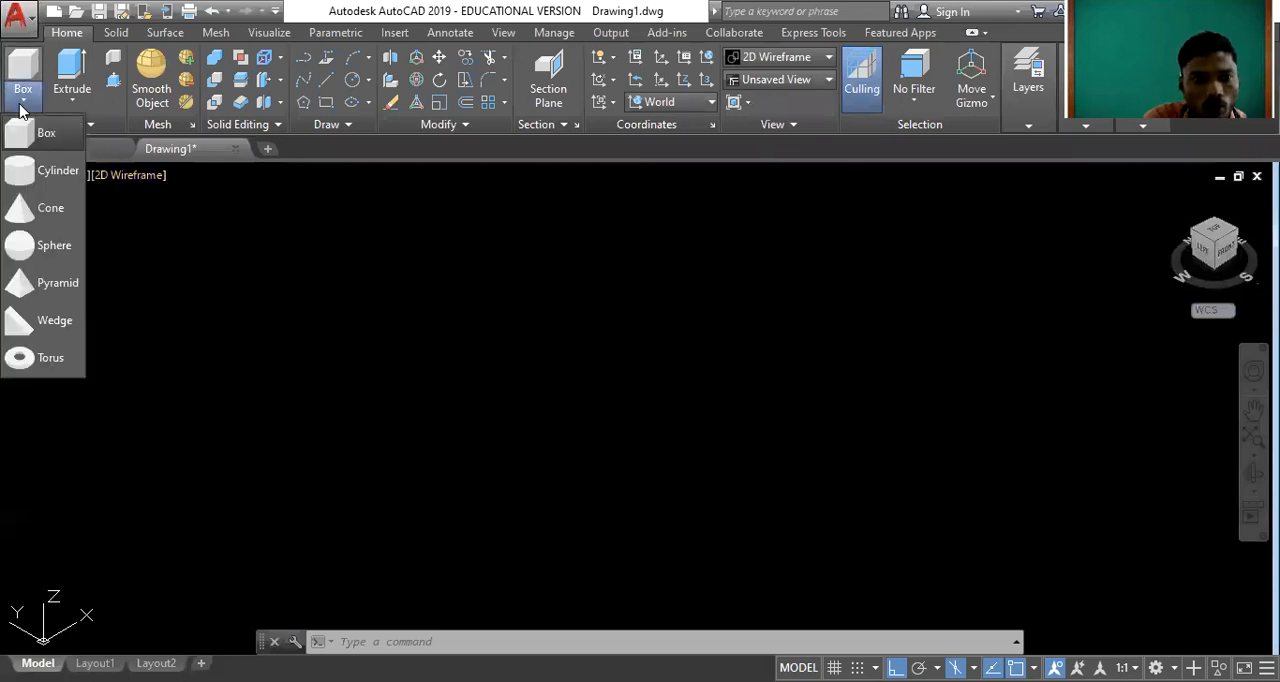
left_click(31, 142)
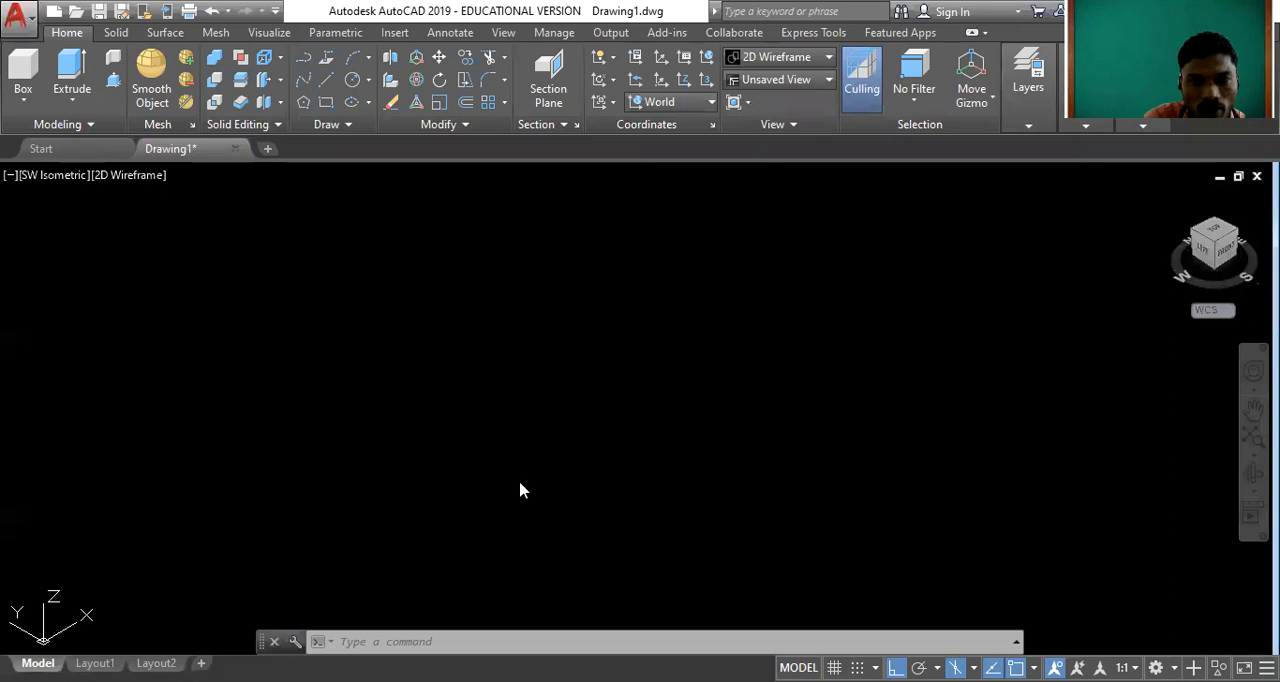
left_click(25, 76)
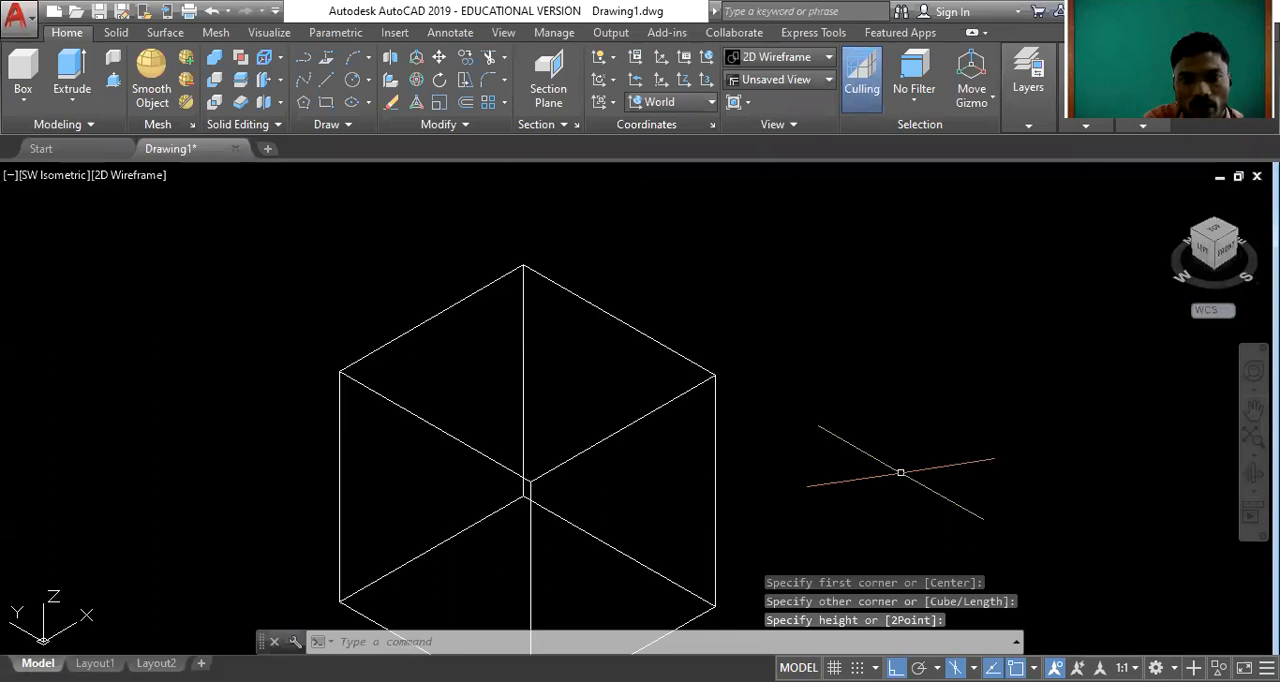
type("P")
key("Return")
left_click_drag(900, 472, 1005, 397)
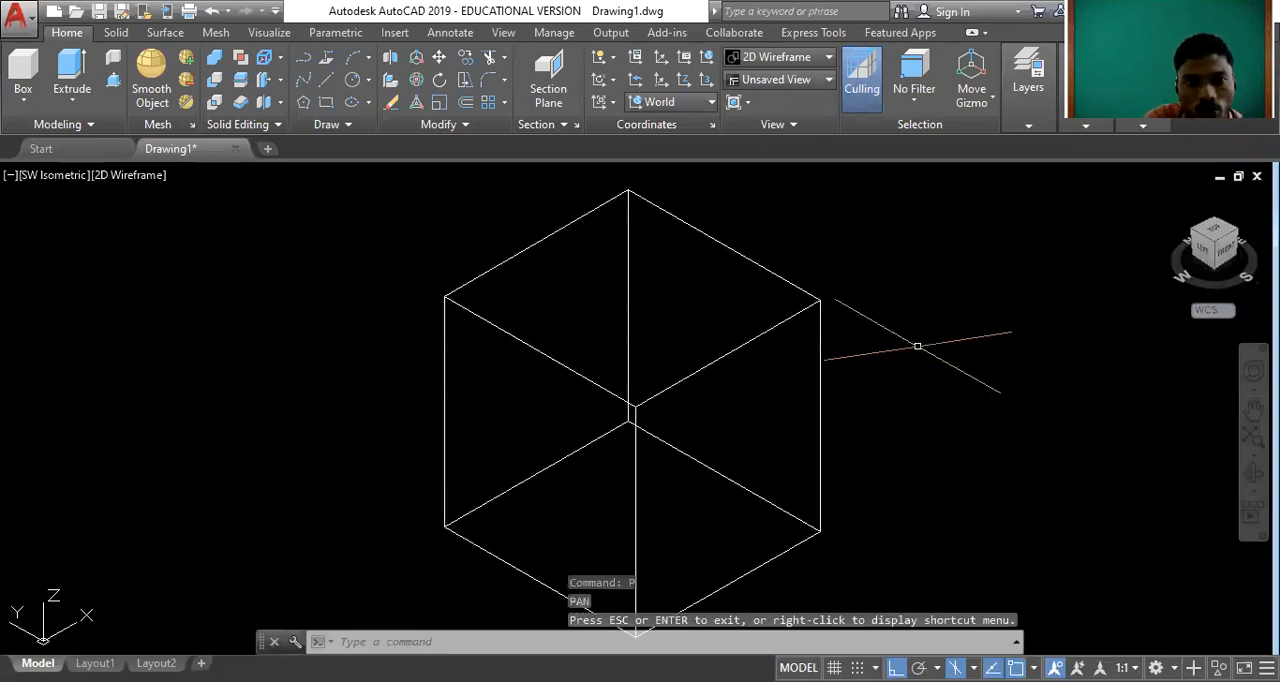
Change the visual style of the view from 2D Wireframe to Conceptual.
left_click(128, 178)
left_click(270, 246)
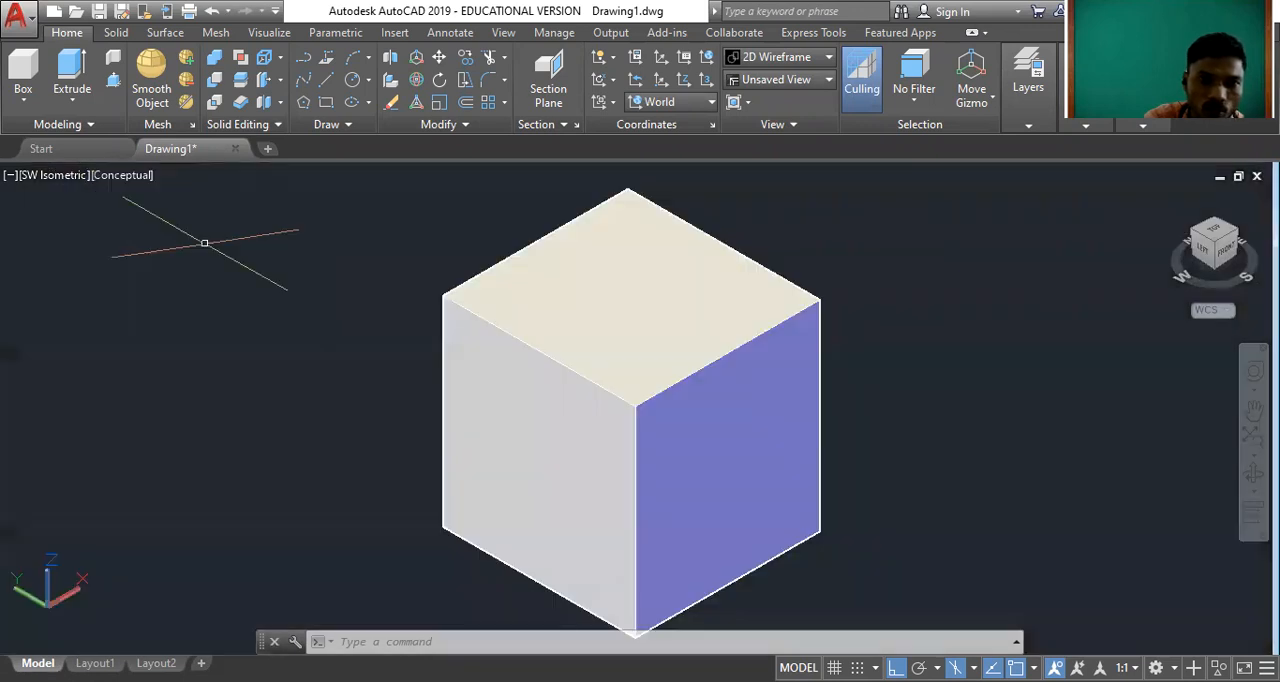
scroll(714, 378, "down", 5)
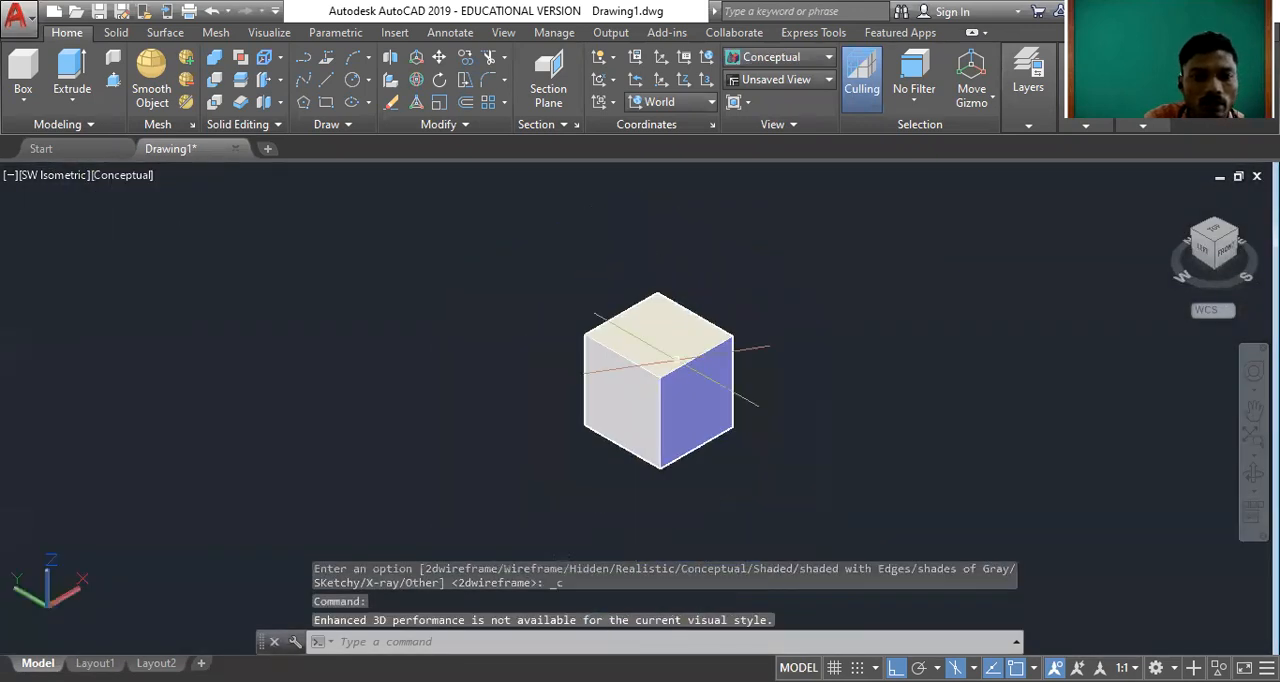
scroll(672, 405, "up", 2)
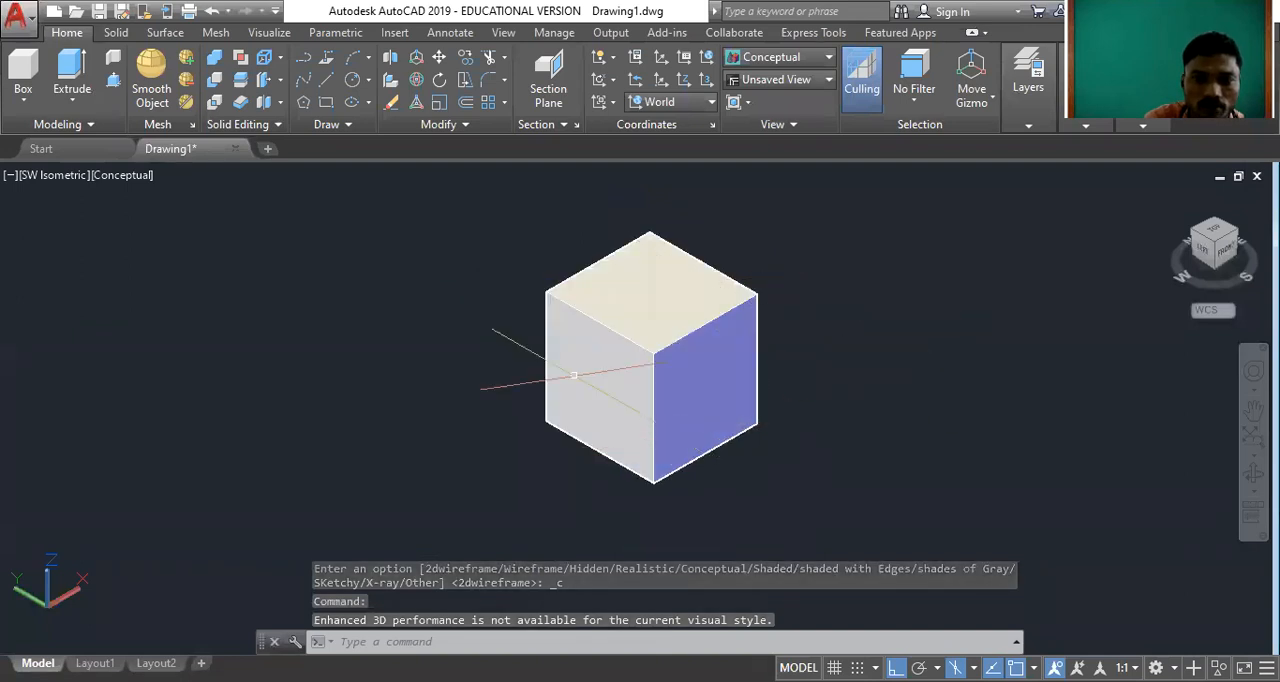
Set the color of the solid box to Yellow and deselect it.
left_click(669, 411)
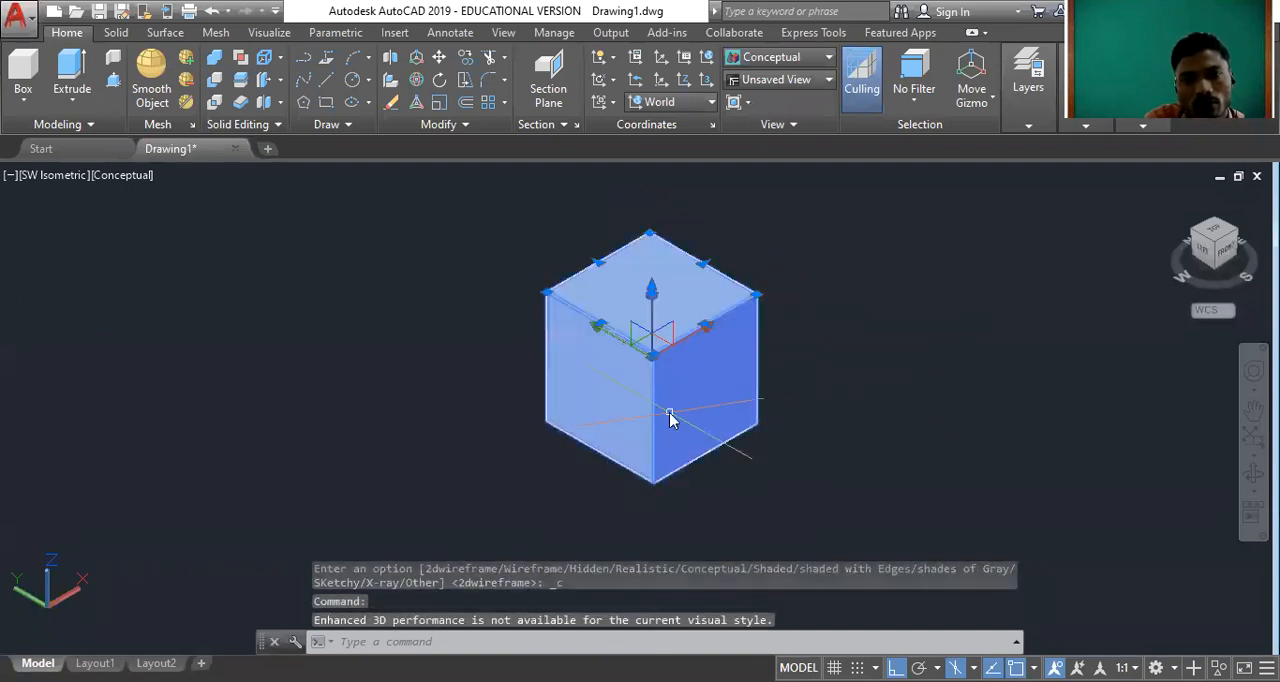
left_click(905, 284)
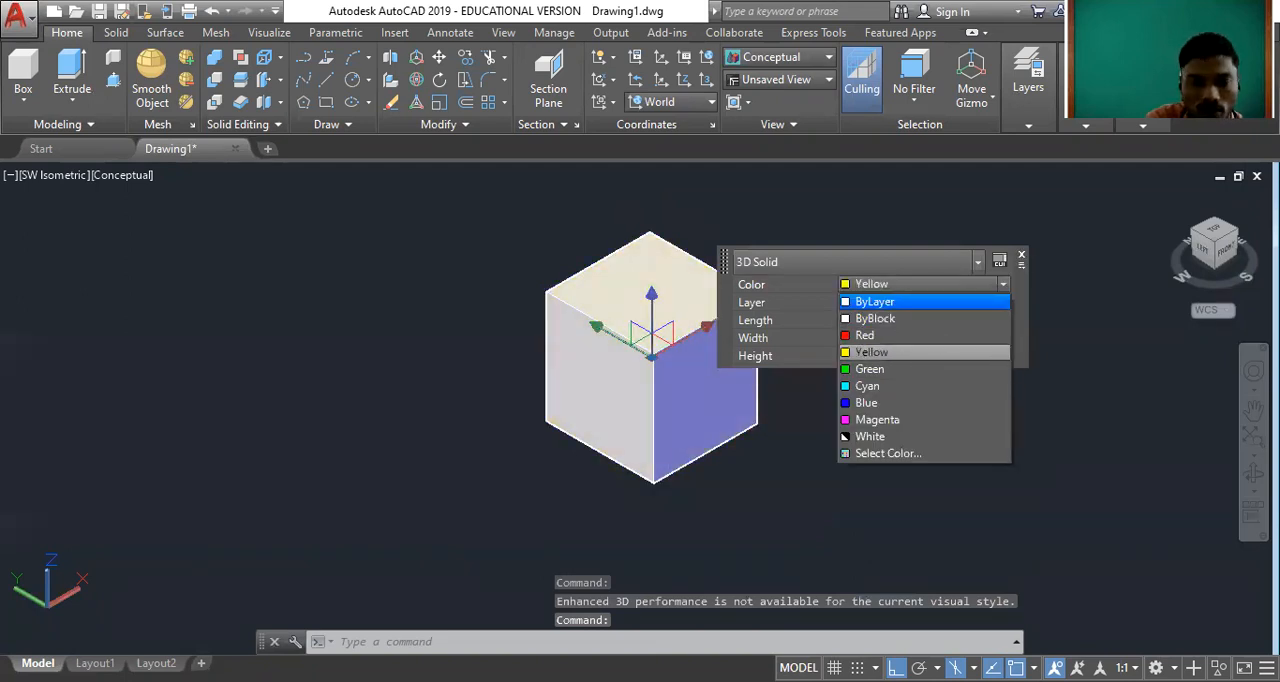
left_click(870, 352)
key("Escape")
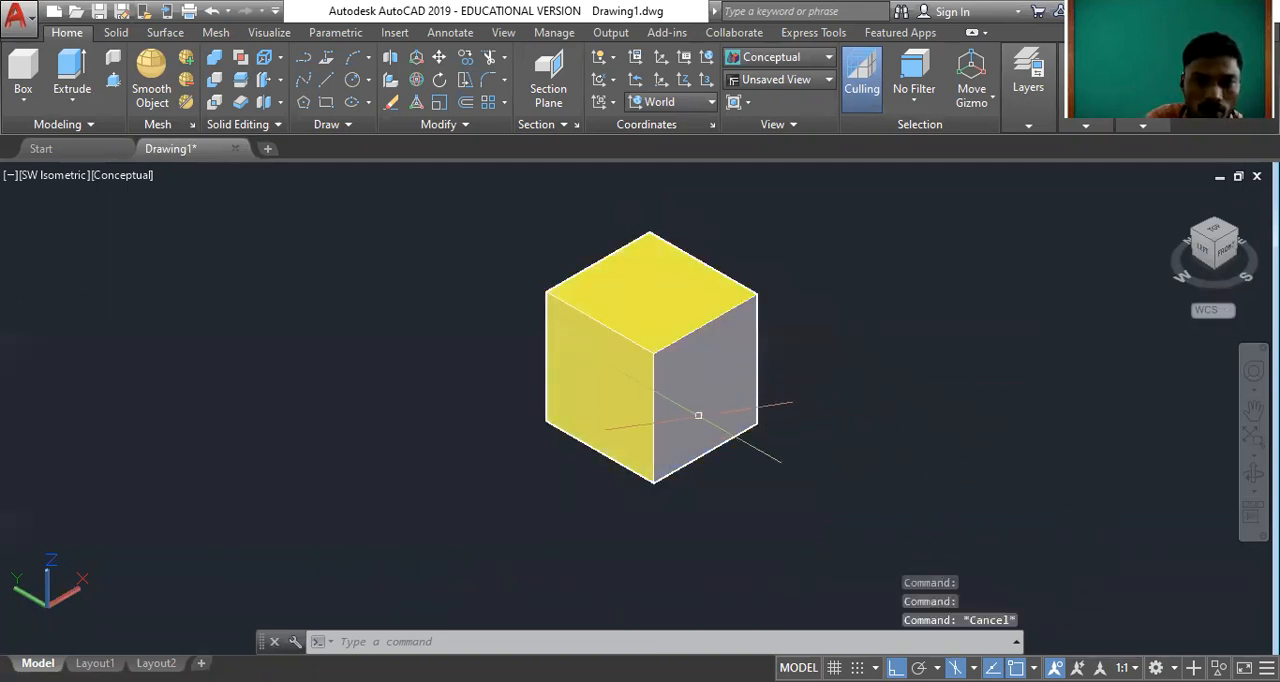
Orbit around the yellow box to examine it from another angle, and return to the home view.
scroll(633, 362, "up", 2)
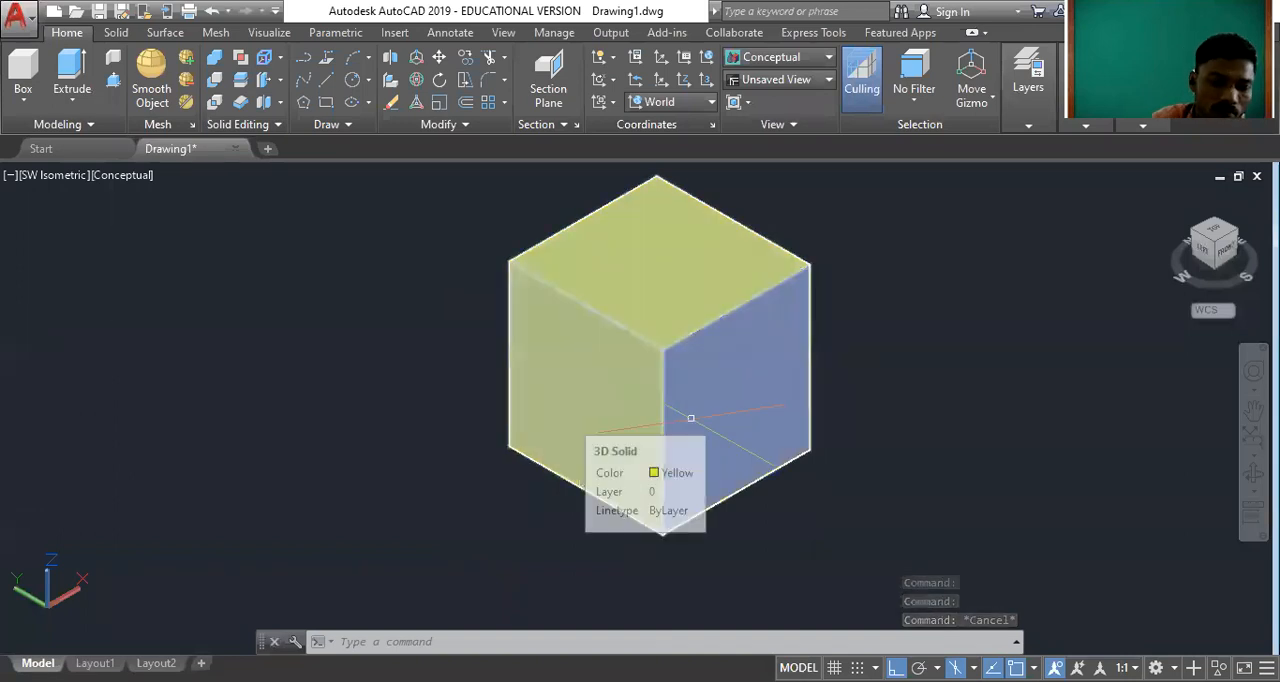
type("ORBIT")
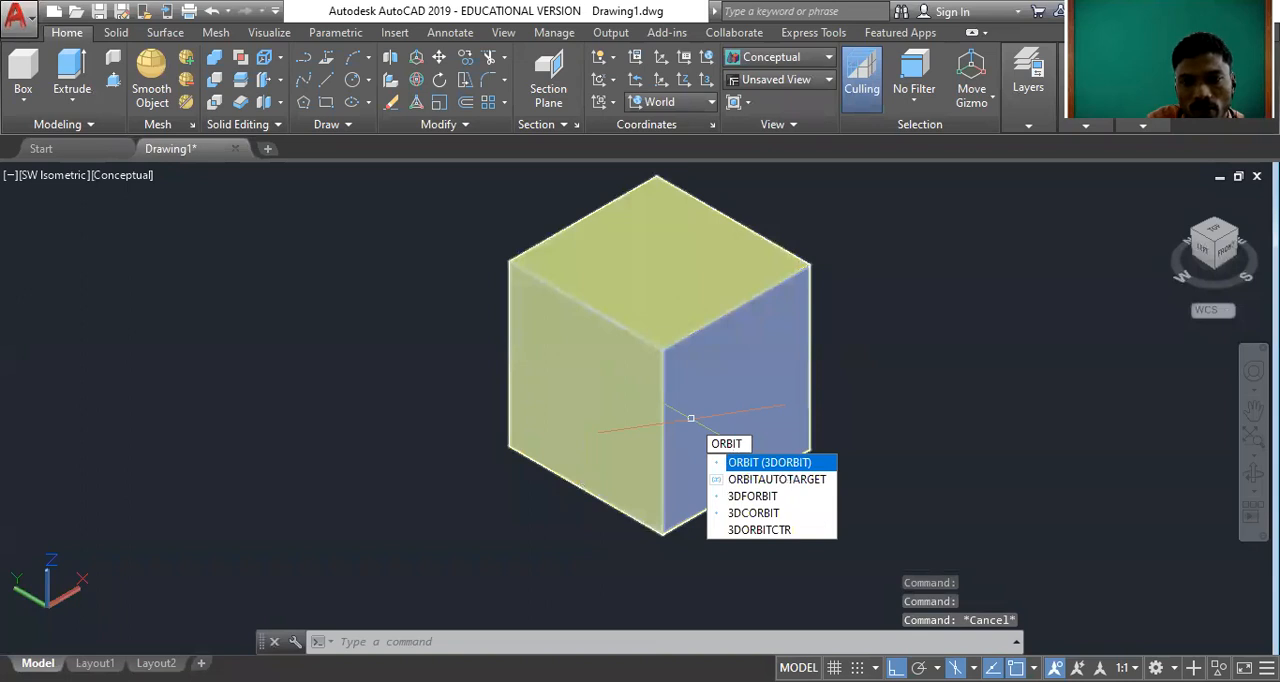
key("Return")
left_click_drag(749, 425, 731, 457)
right_click(928, 228)
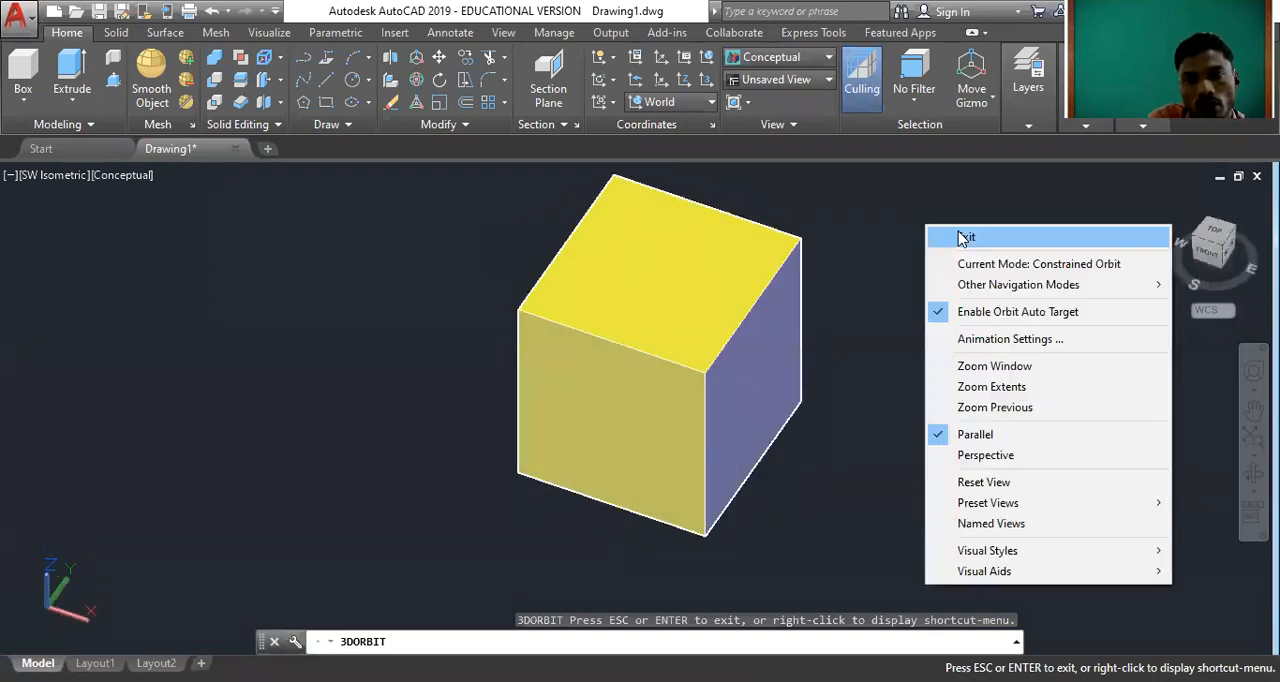
left_click(961, 237)
left_click(1171, 198)
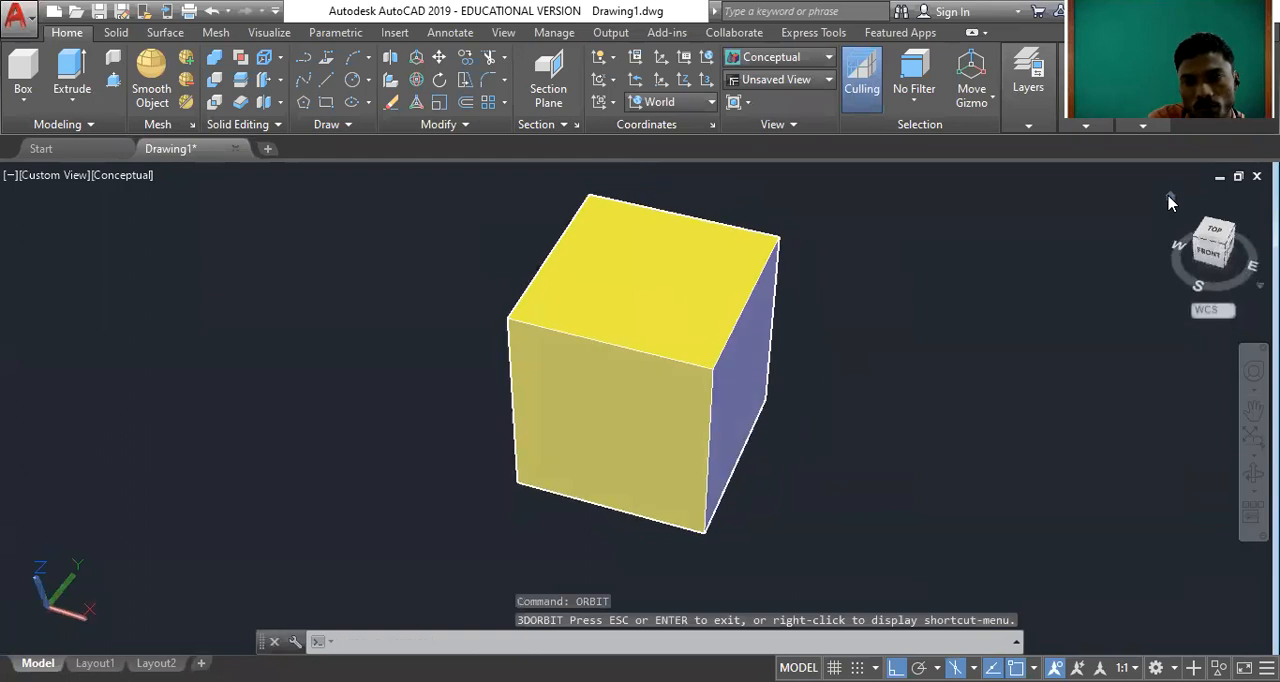
Inspect the box in the front, top and left views, returning to the home view after each one.
left_click(1226, 250)
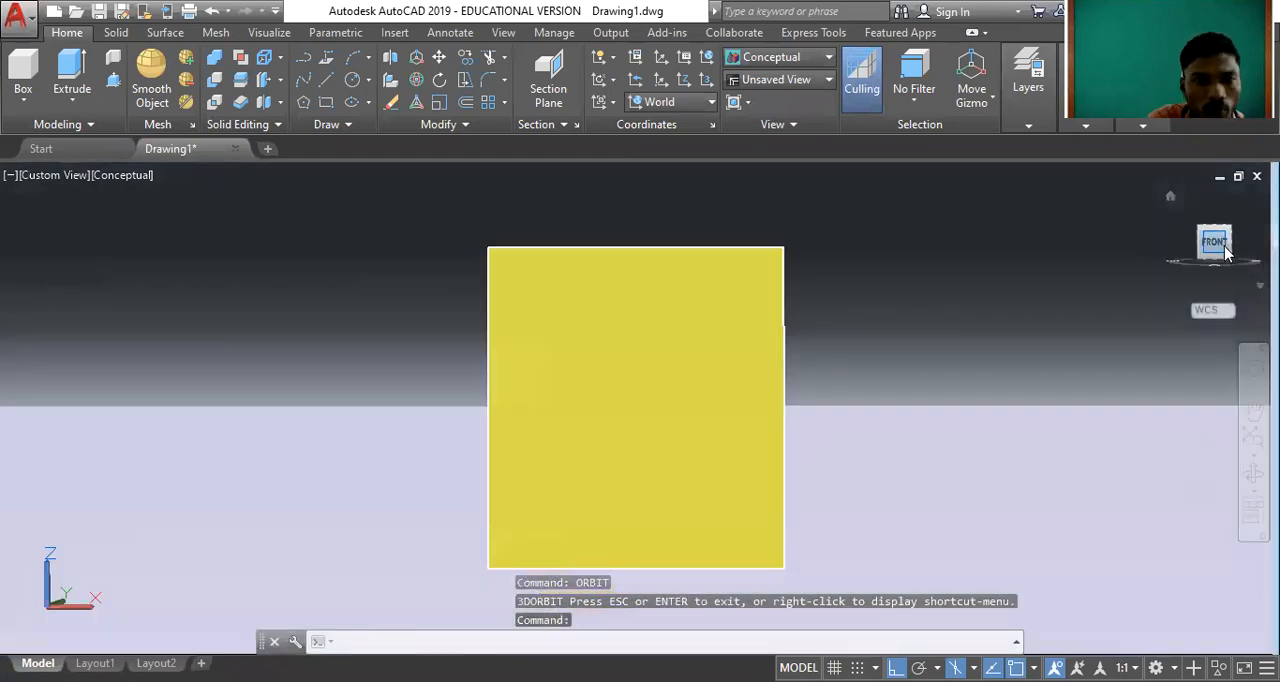
left_click(1170, 196)
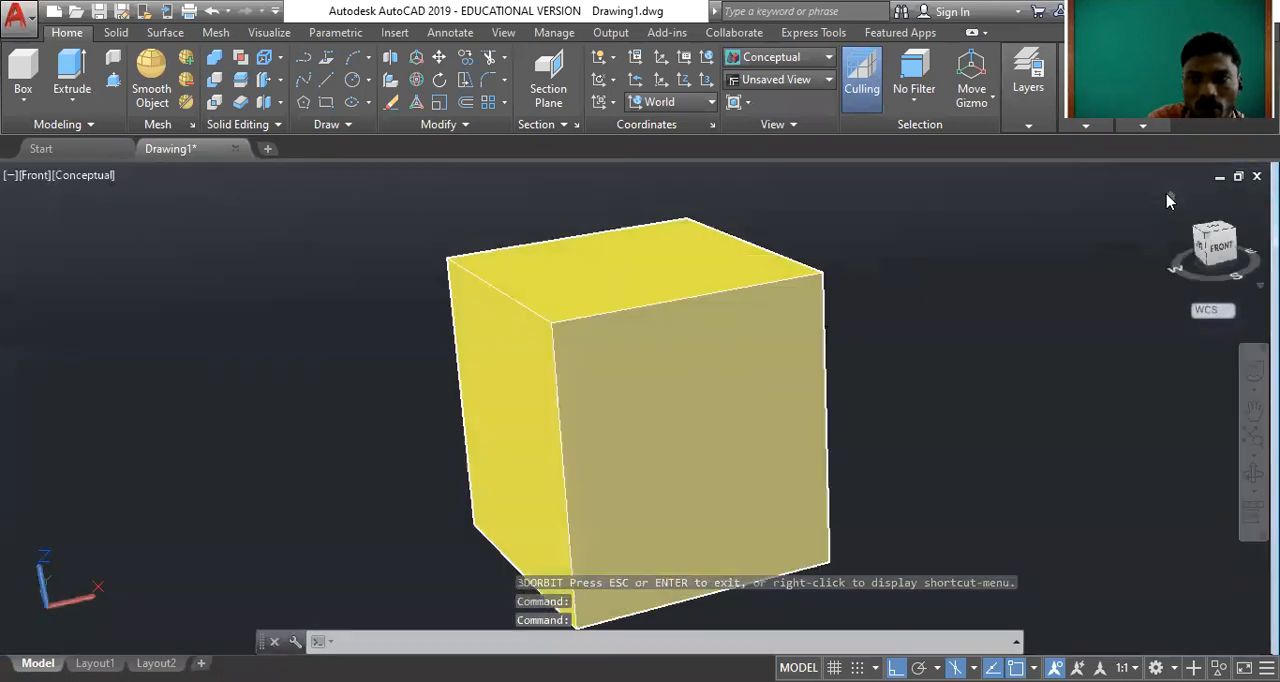
left_click(1218, 229)
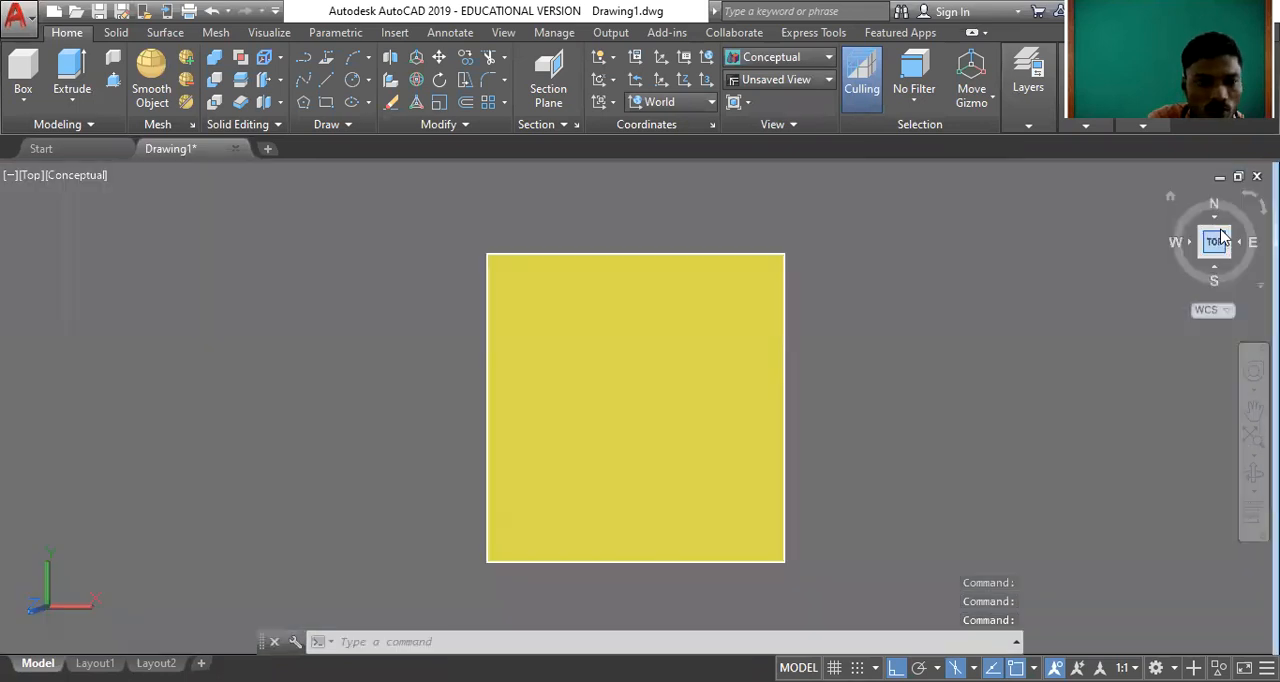
left_click(1171, 198)
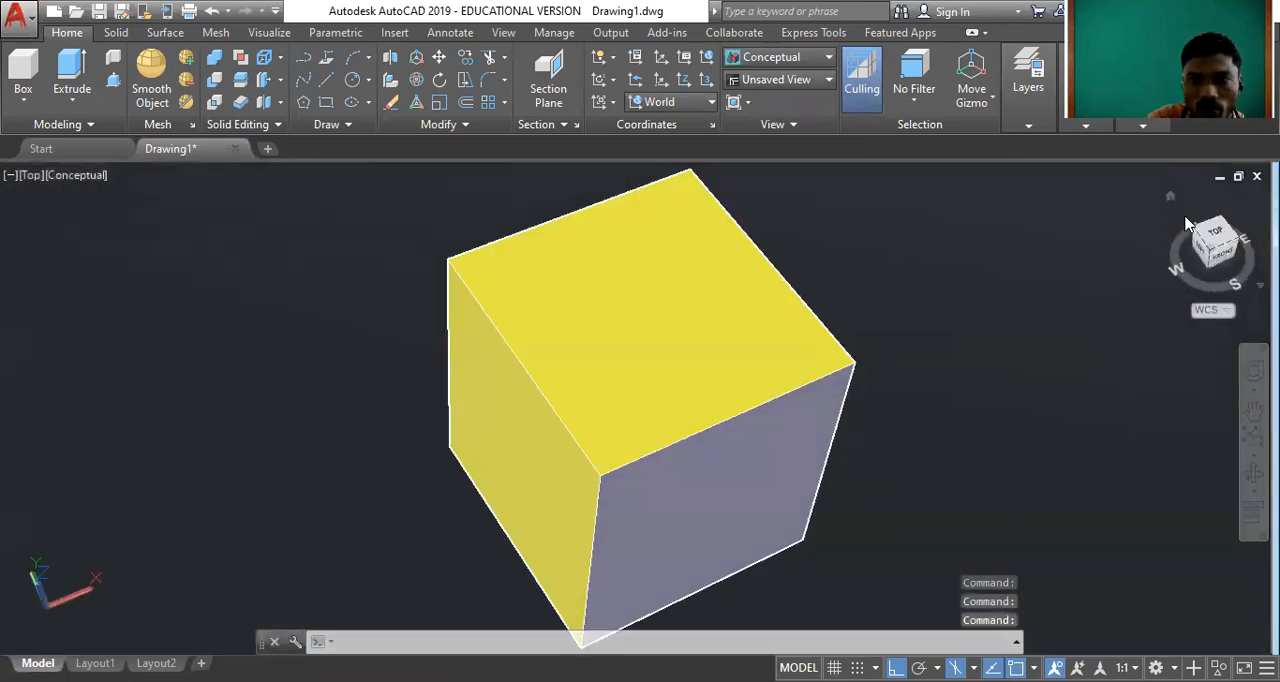
left_click(1204, 254)
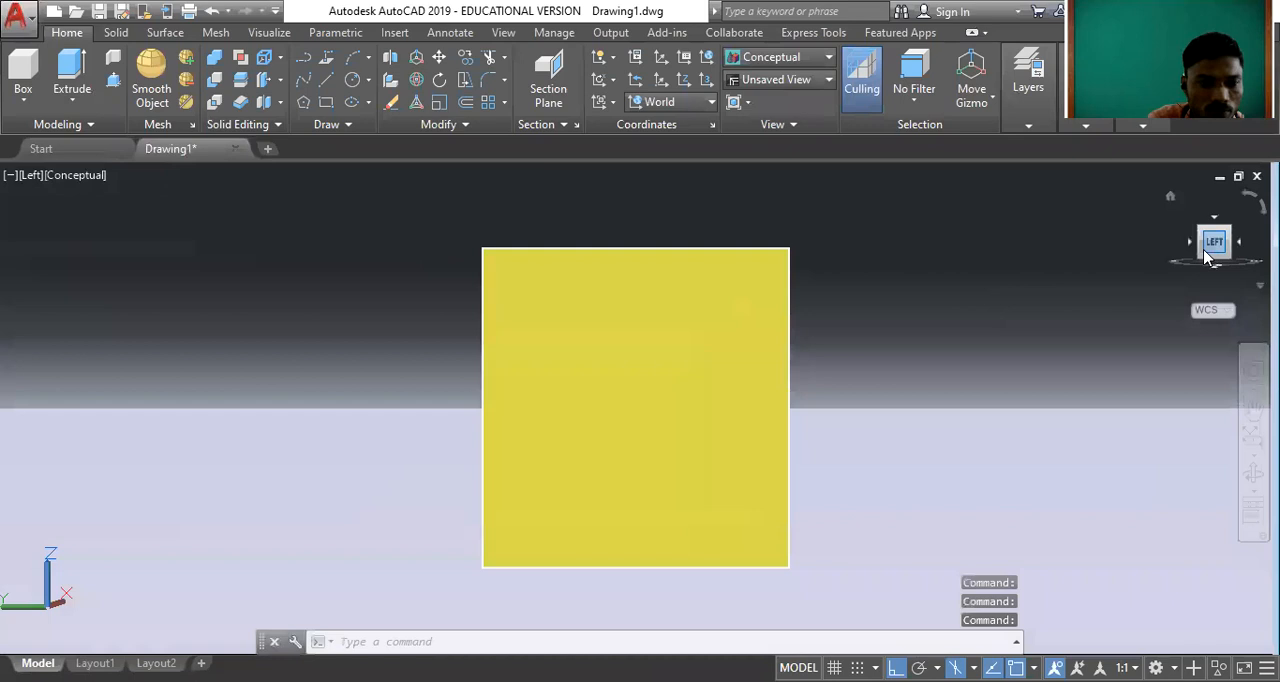
left_click(1171, 198)
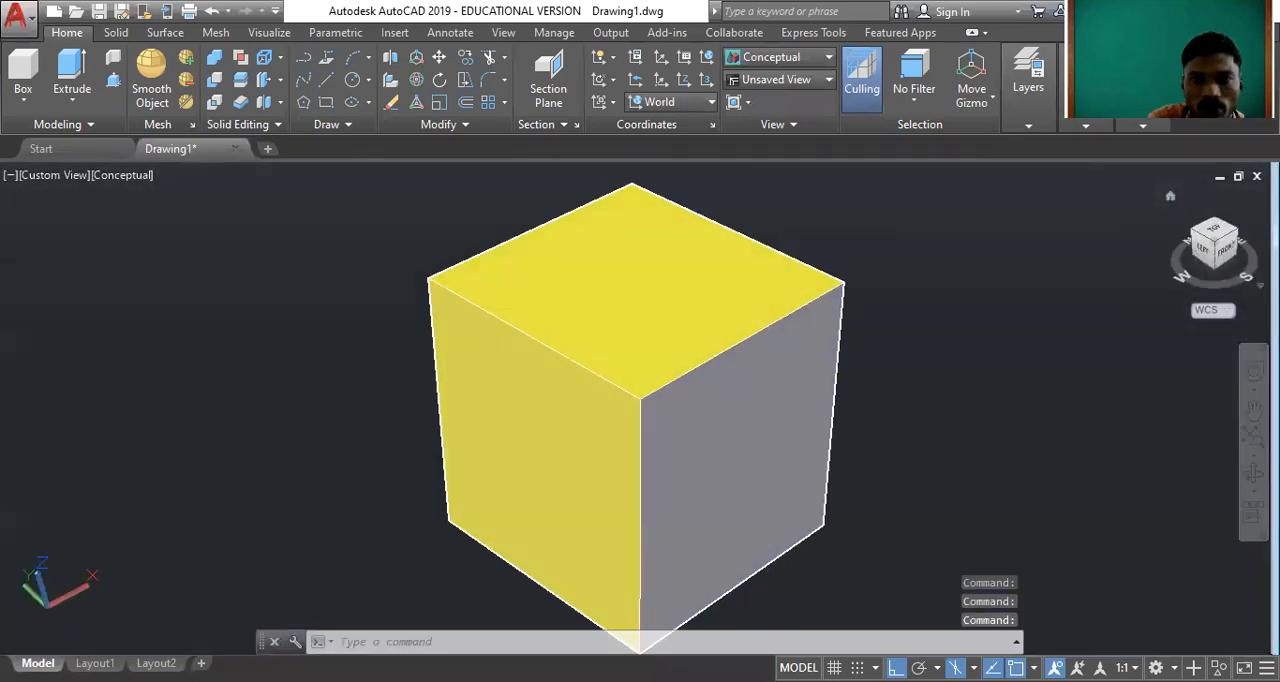
scroll(700, 344, "down", 2)
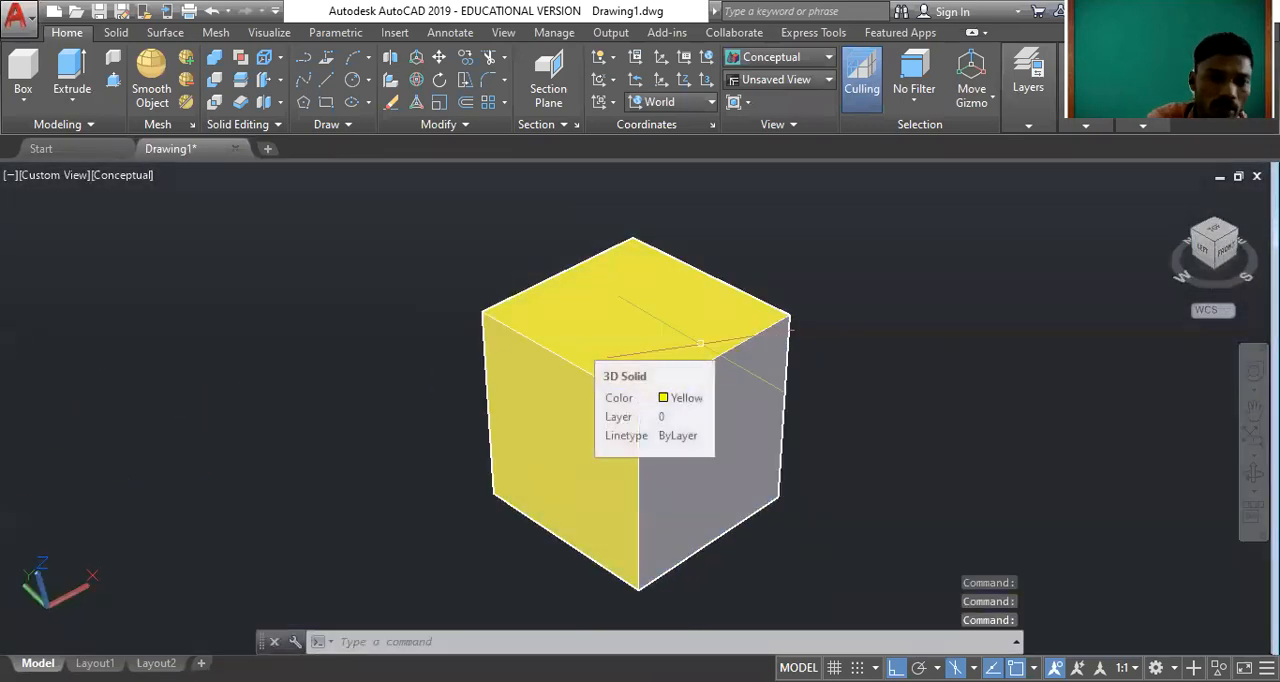
Erase the yellow box from the drawing.
left_click(623, 331)
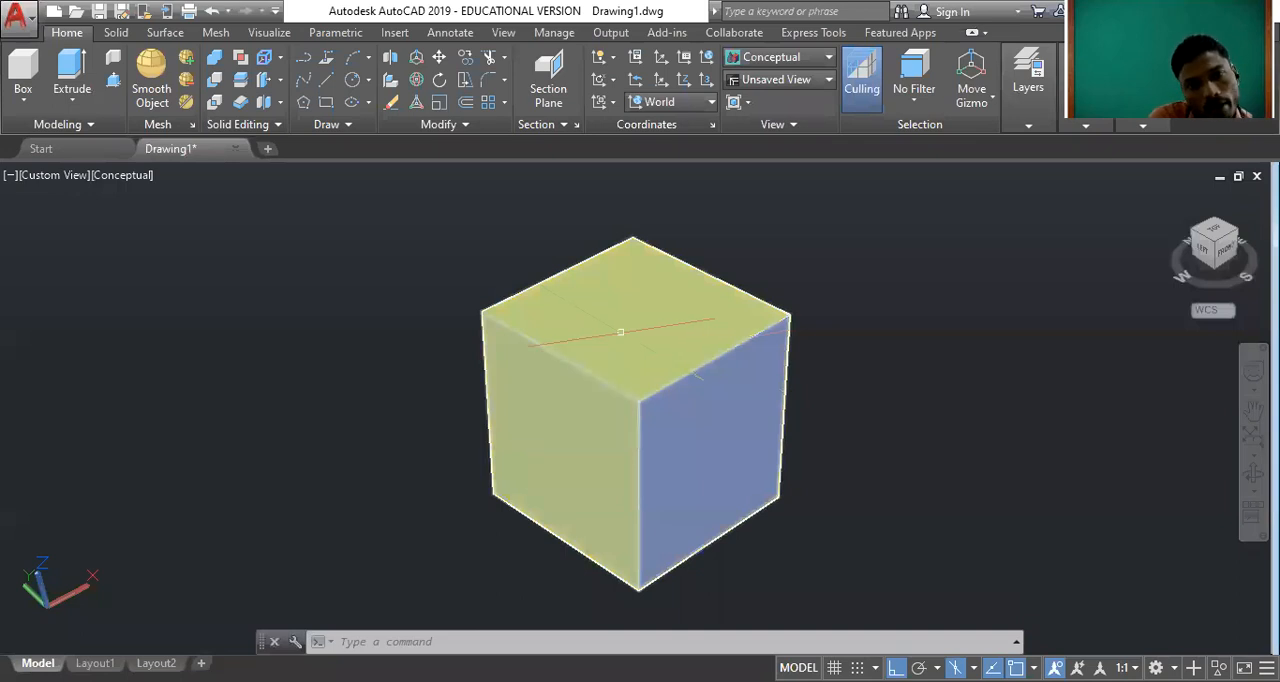
key("Escape")
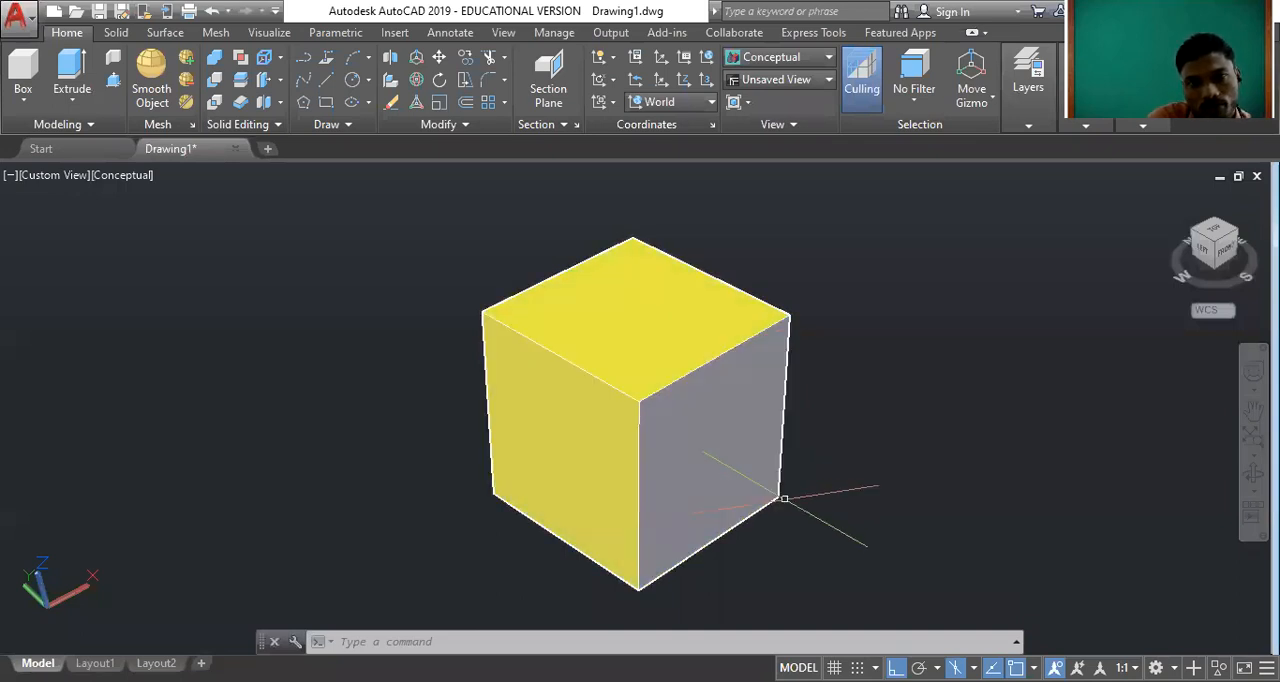
left_click(782, 507)
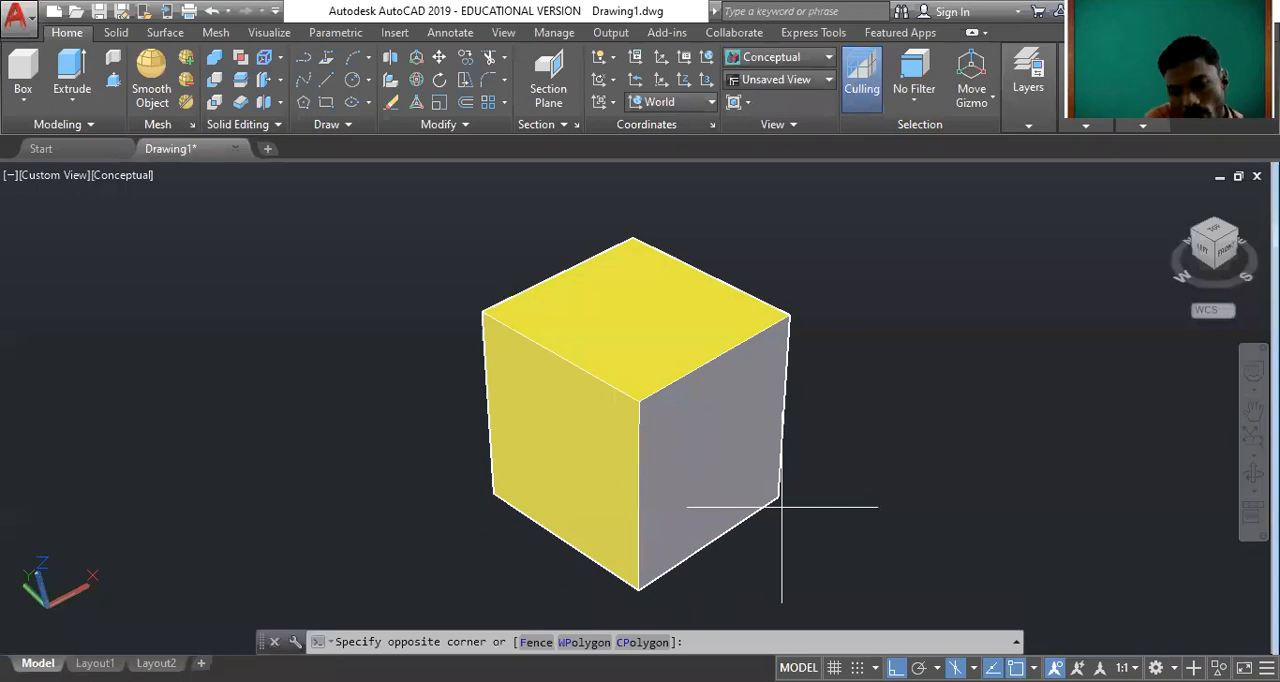
left_click(506, 352)
key("Delete")
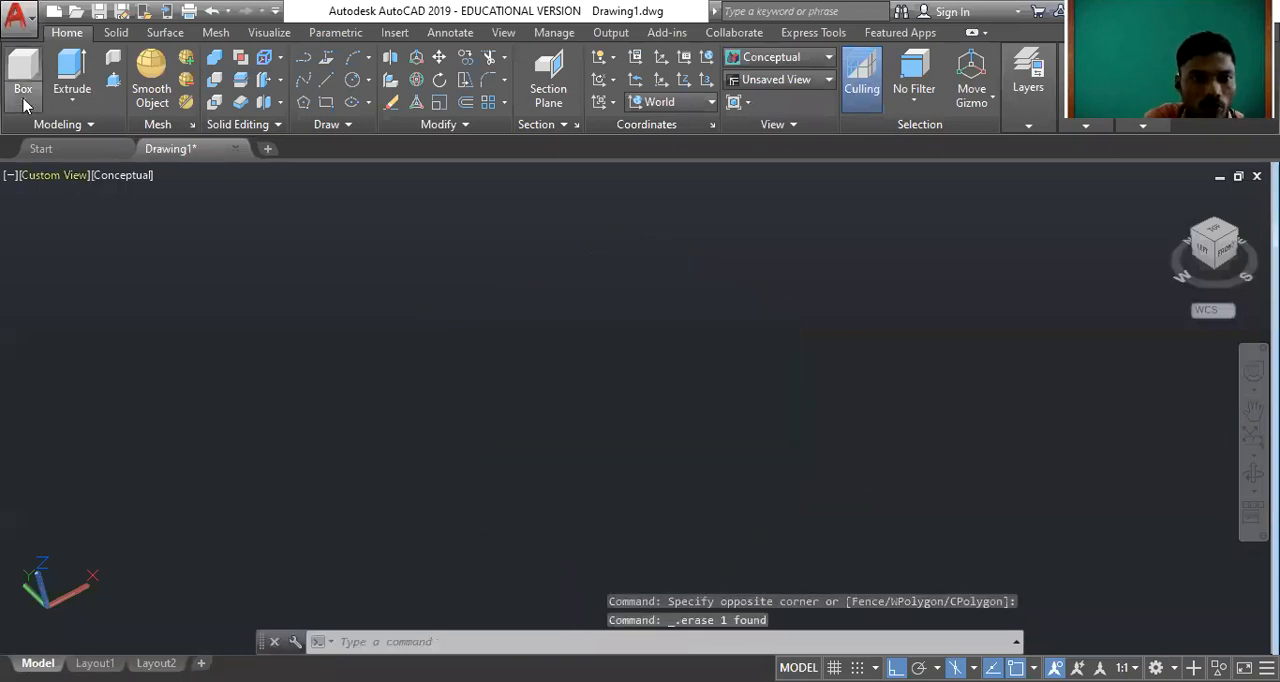
Draw a tall, upright solid cylinder in the middle of the drawing area.
left_click(23, 98)
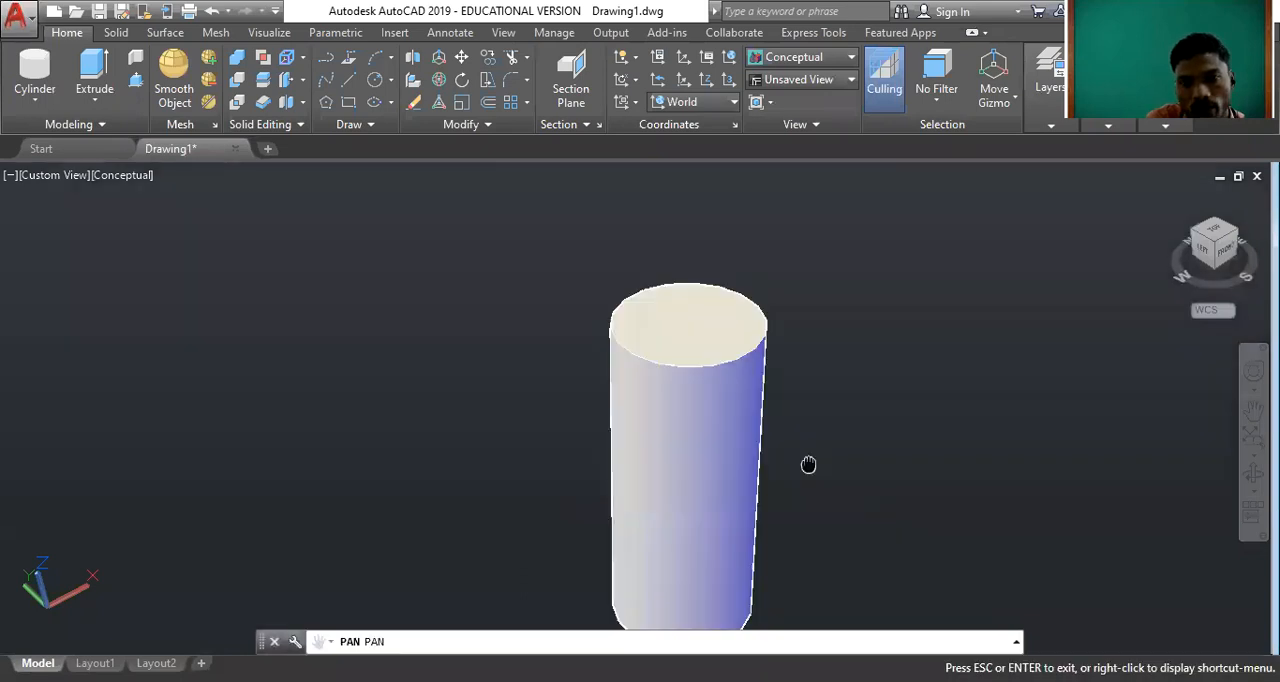
left_click_drag(809, 465, 766, 406)
left_click_drag(755, 357, 793, 412)
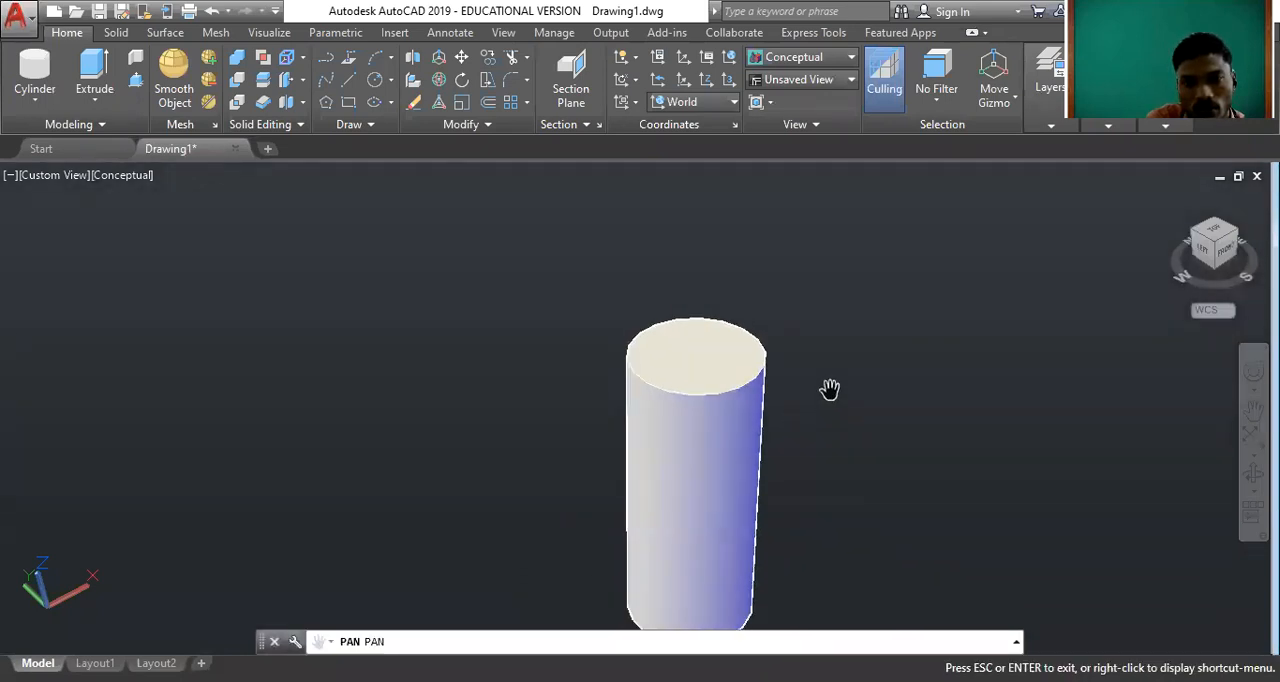
right_click(826, 393)
left_click(872, 66)
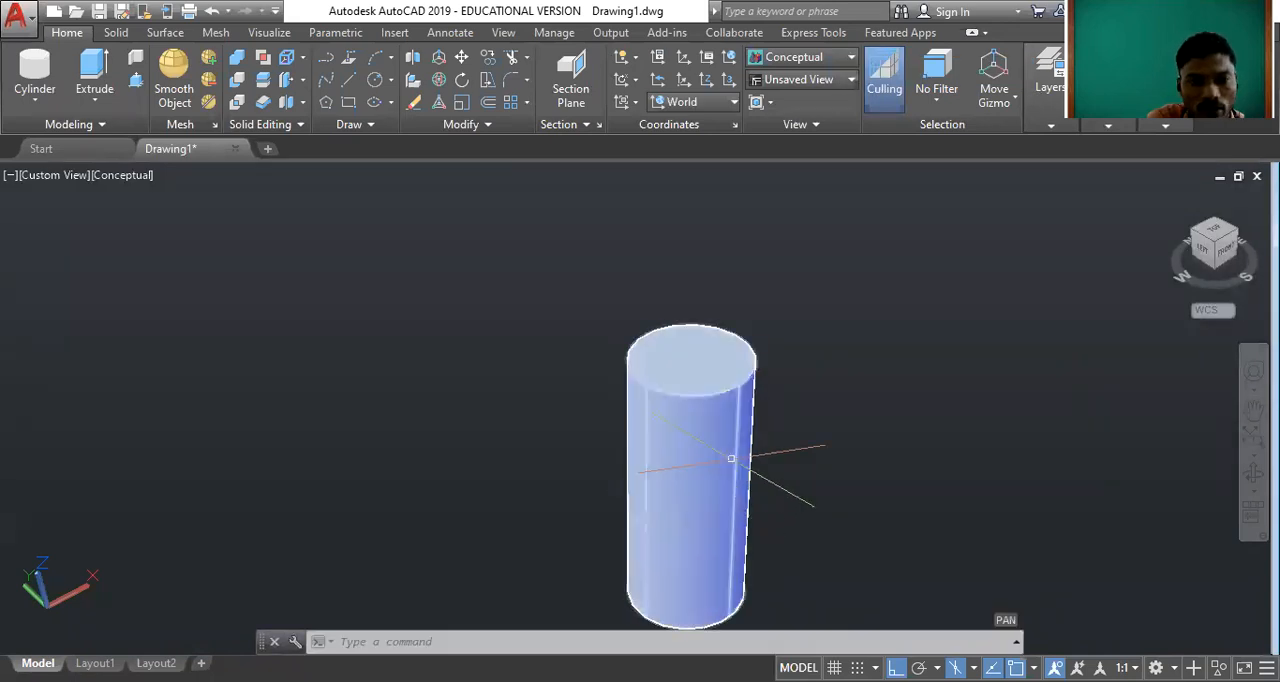
scroll(731, 458, "up", 1)
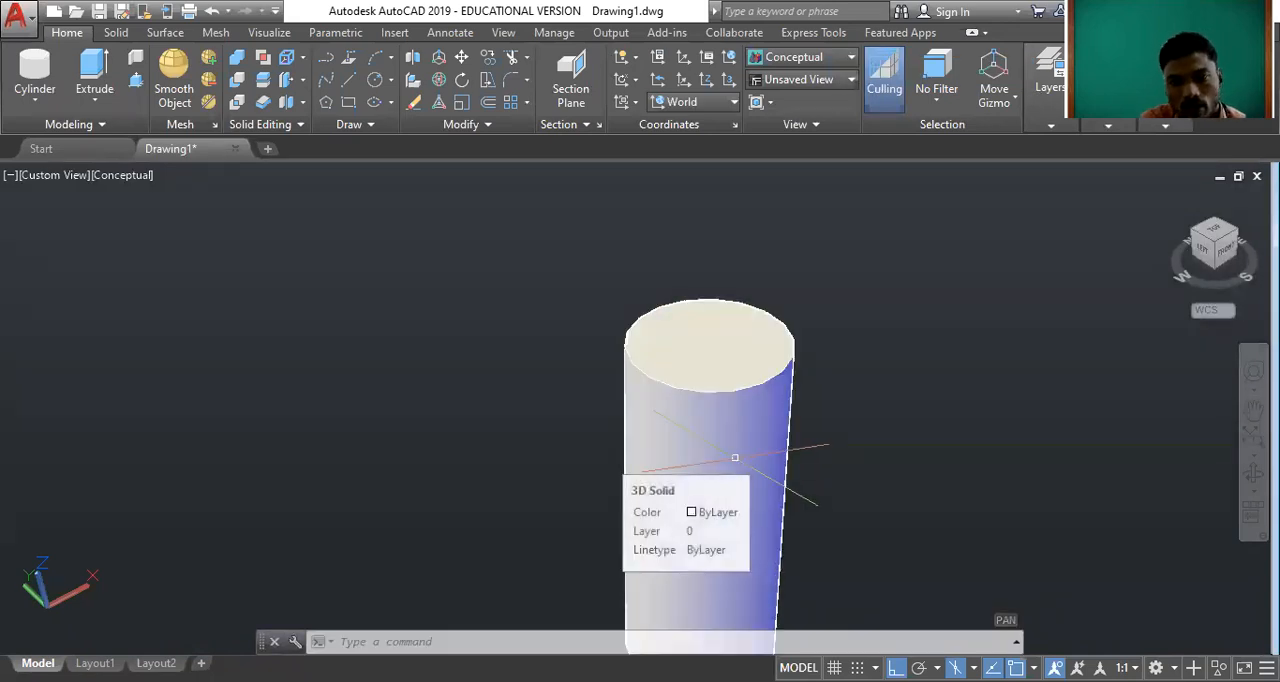
Change the colour of the tall white cylinder to green.
middle_click_drag(843, 485, 731, 406)
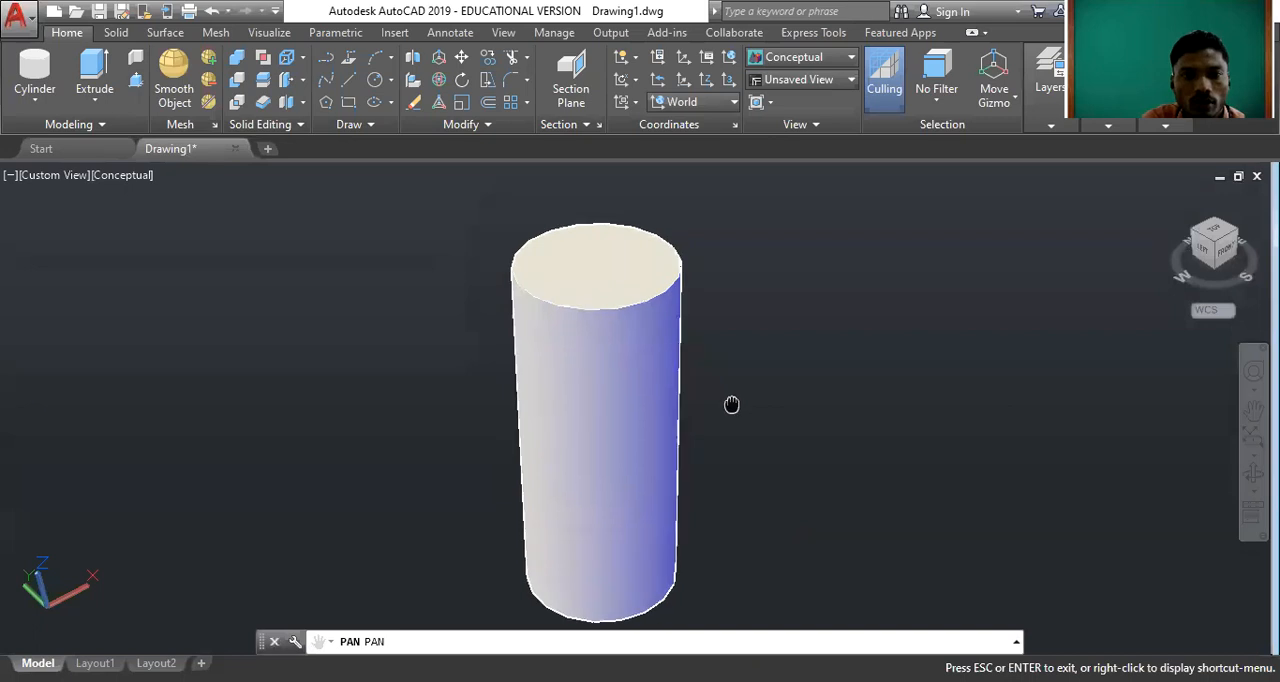
right_click(756, 350)
left_click(800, 29)
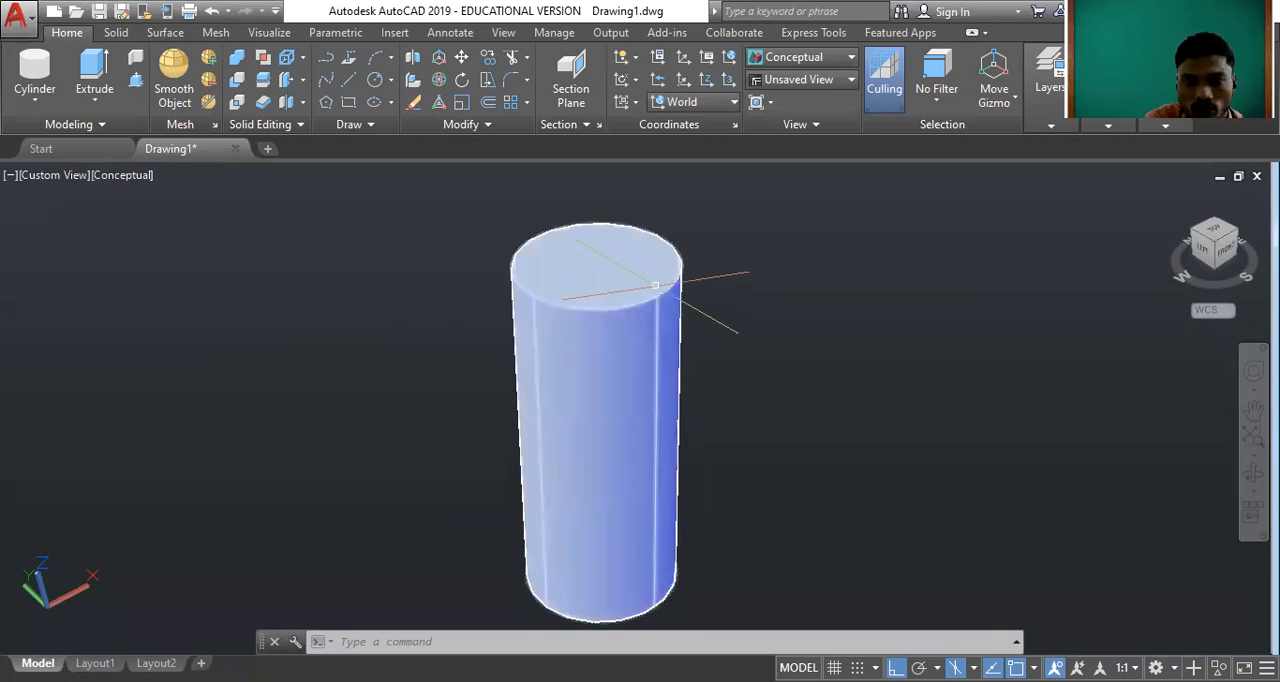
left_click(690, 416)
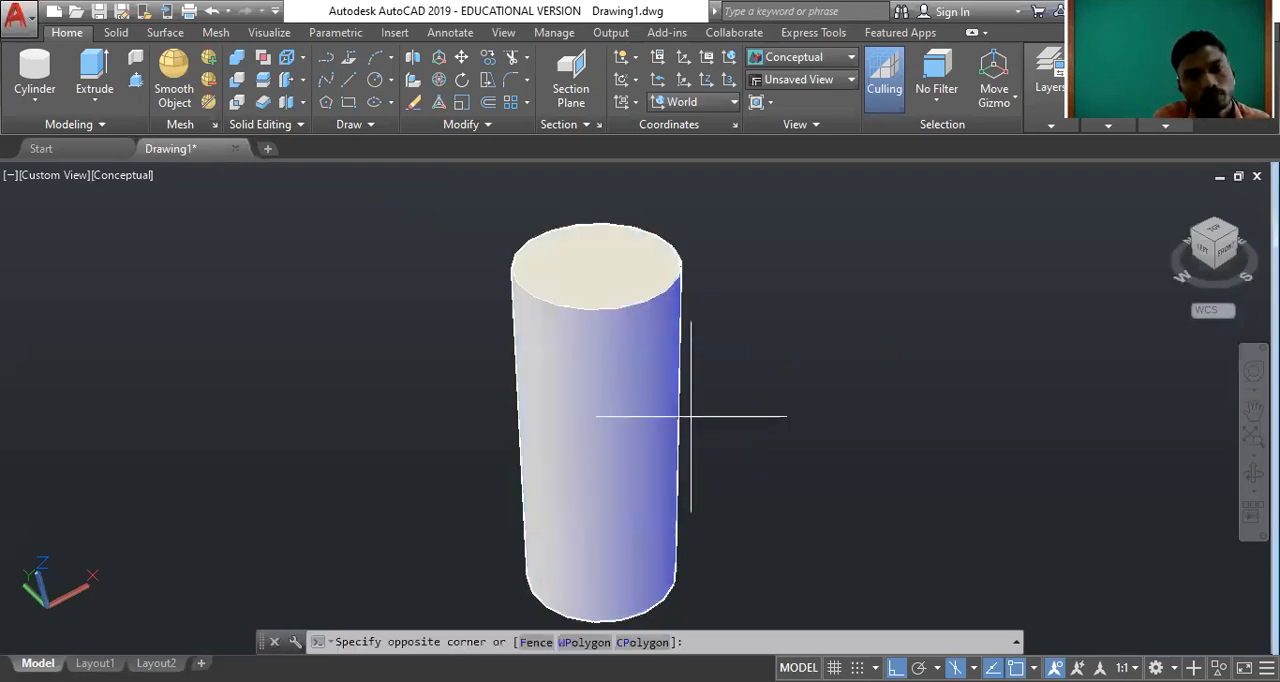
double_click(631, 387)
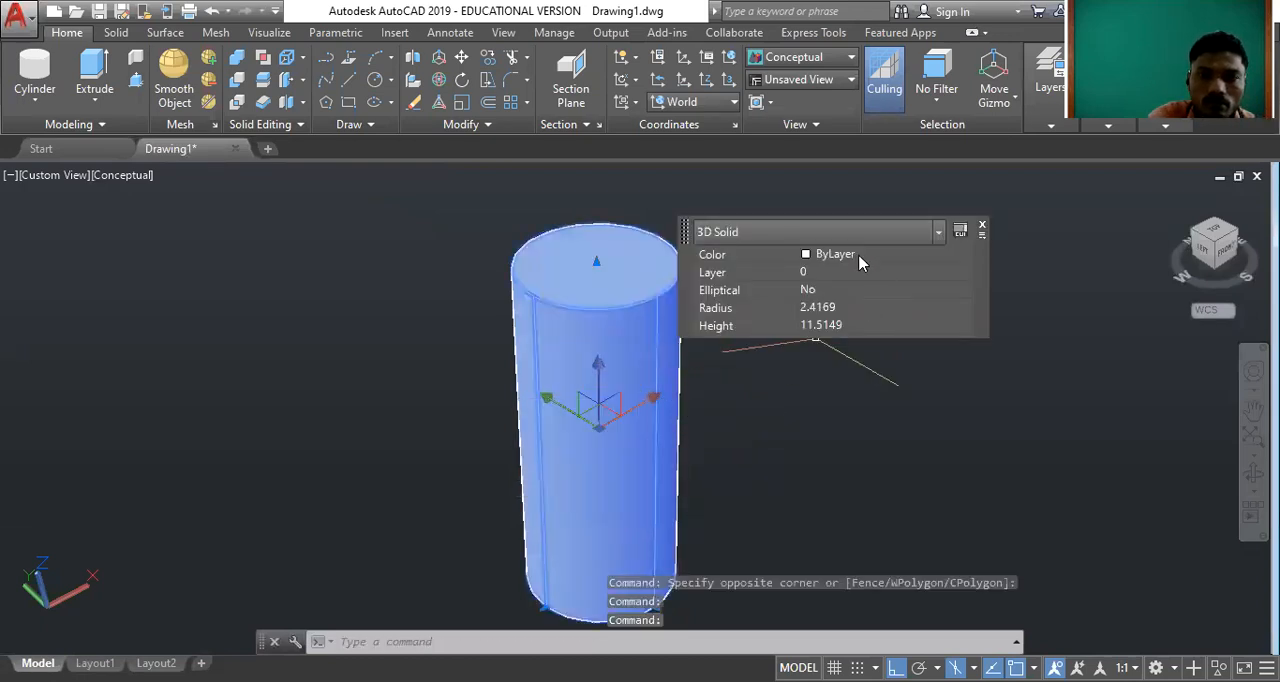
left_click(862, 262)
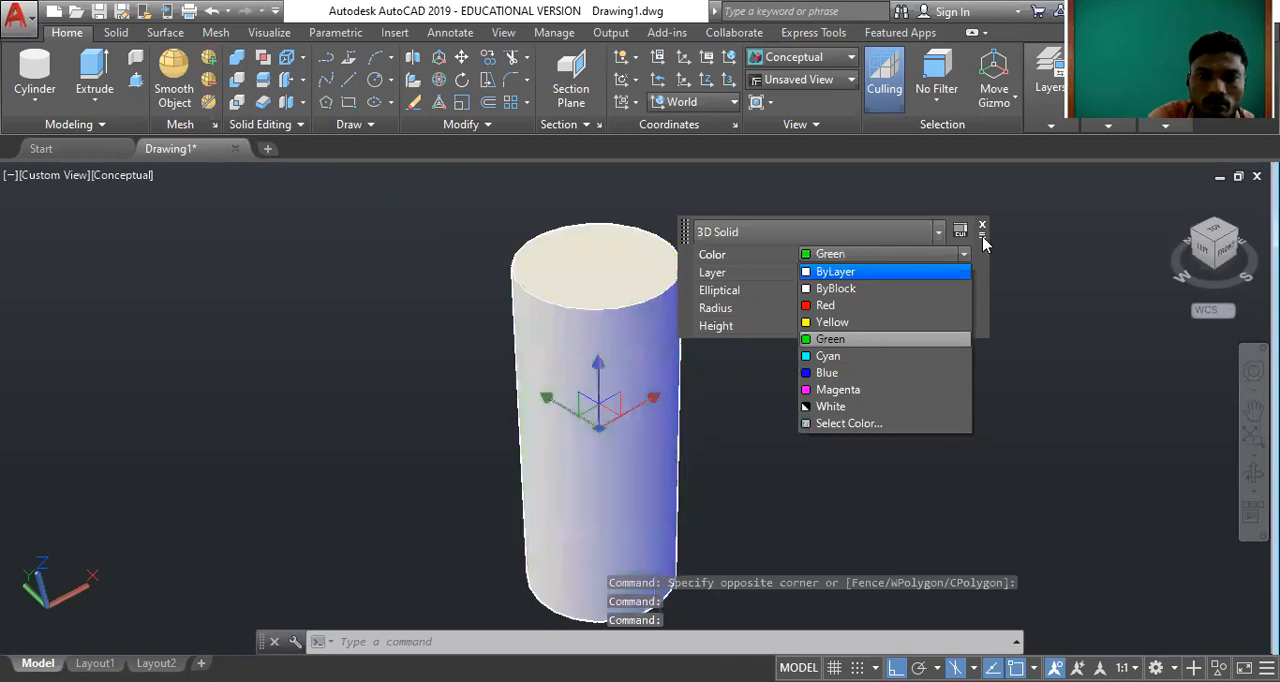
left_click(830, 339)
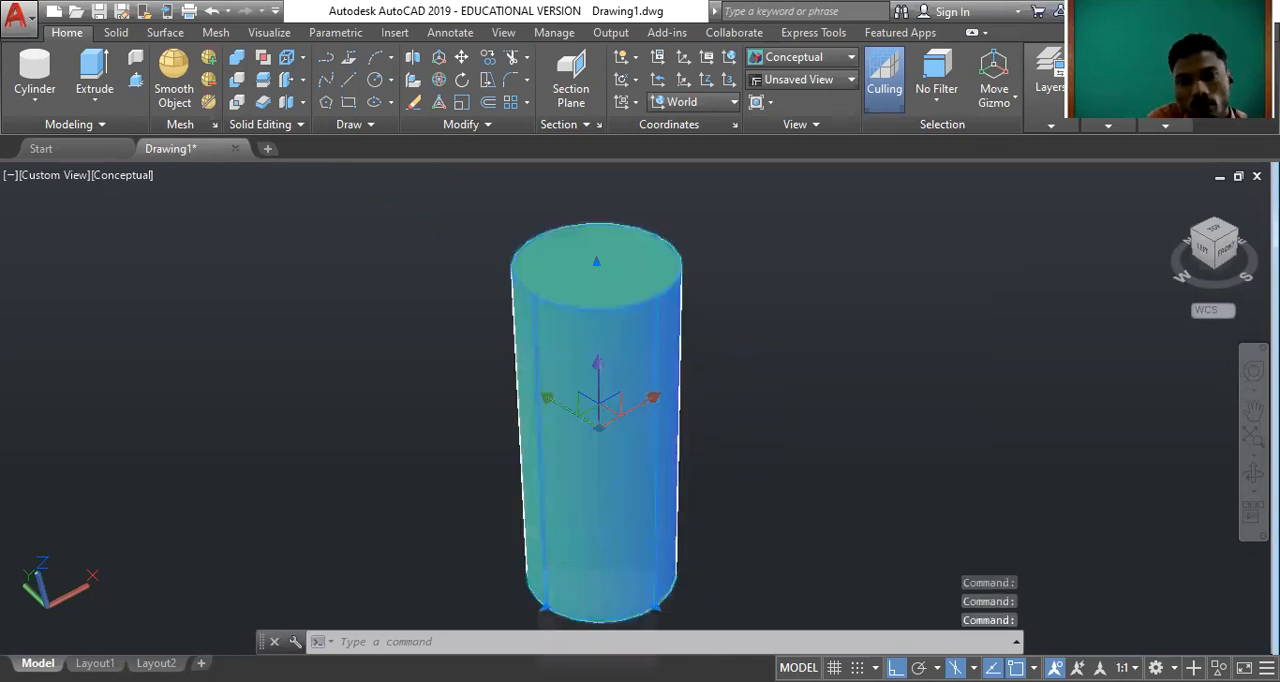
key("Escape")
Orbit around the green cylinder to examine it from the left side.
mouse_move(605, 377)
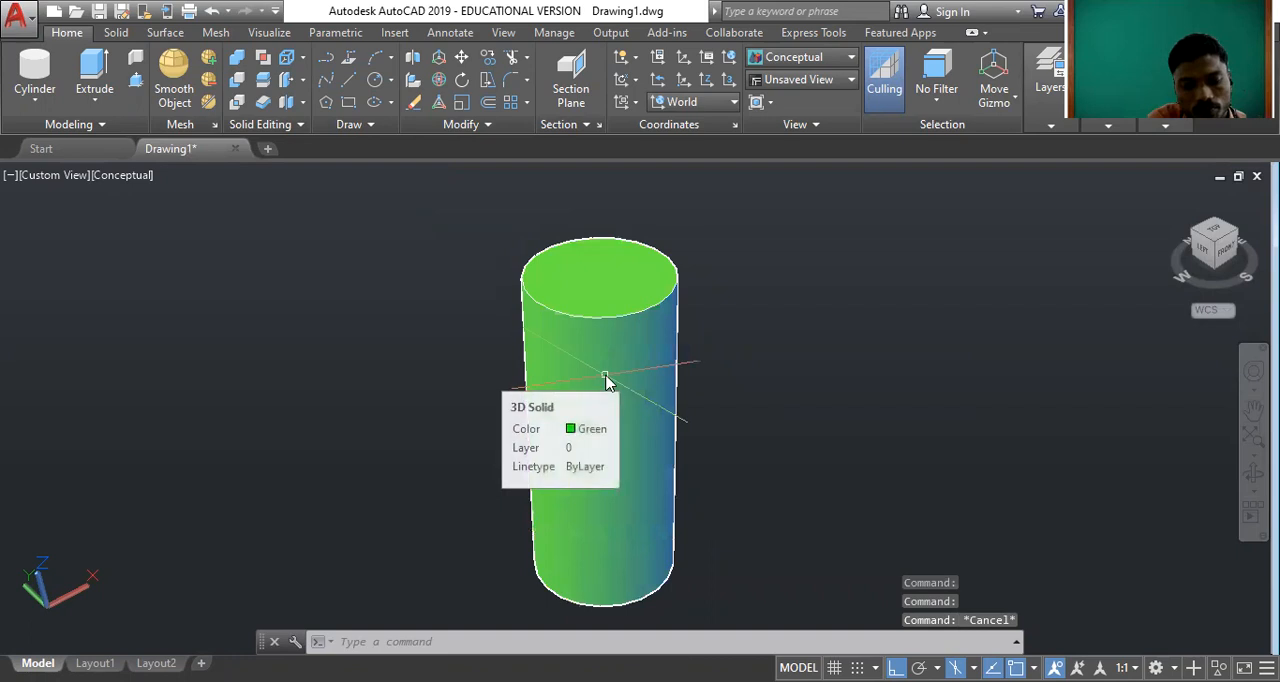
type("ORB")
type("IT")
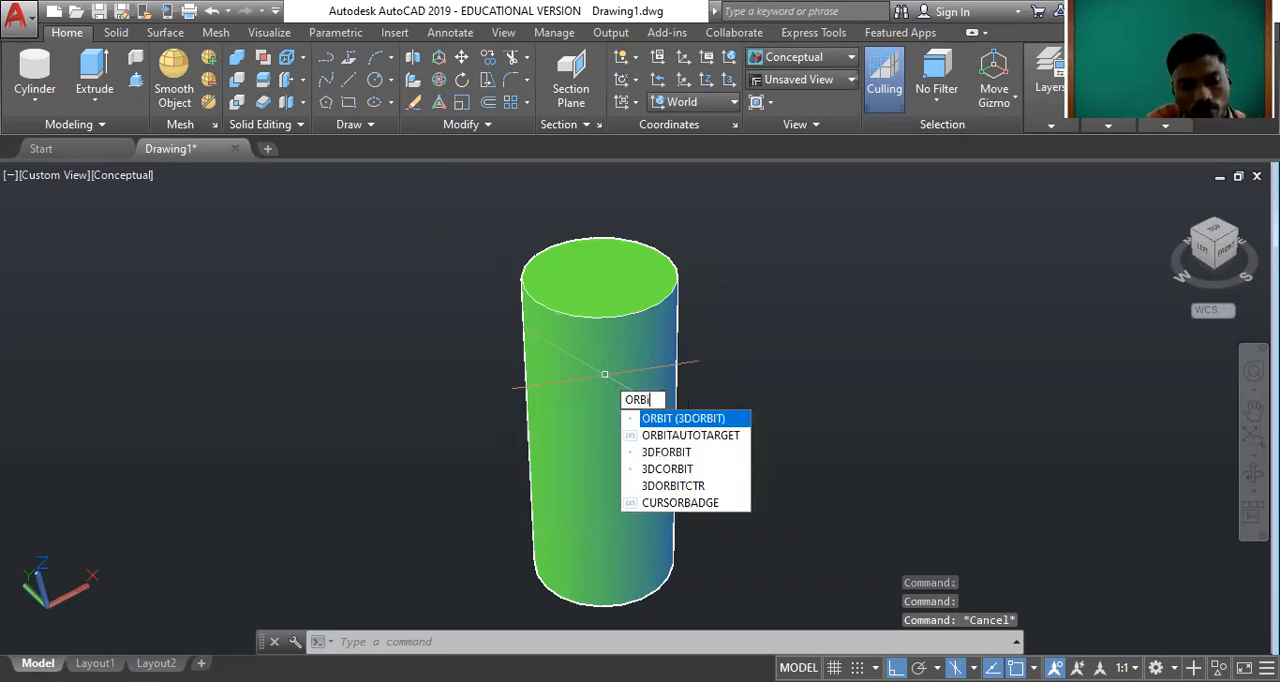
left_click(663, 452)
left_click_drag(663, 452, 803, 371)
right_click(758, 313)
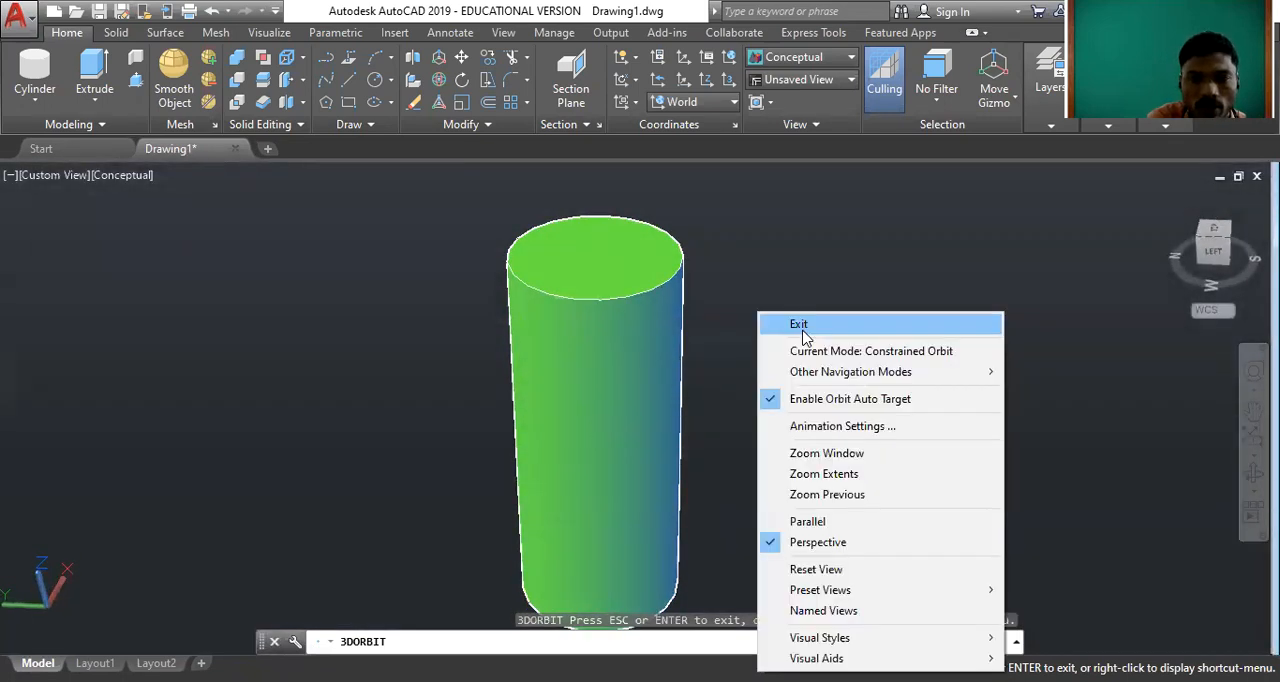
left_click(799, 323)
Erase the green cylinder and return to the home view.
left_click(600, 386)
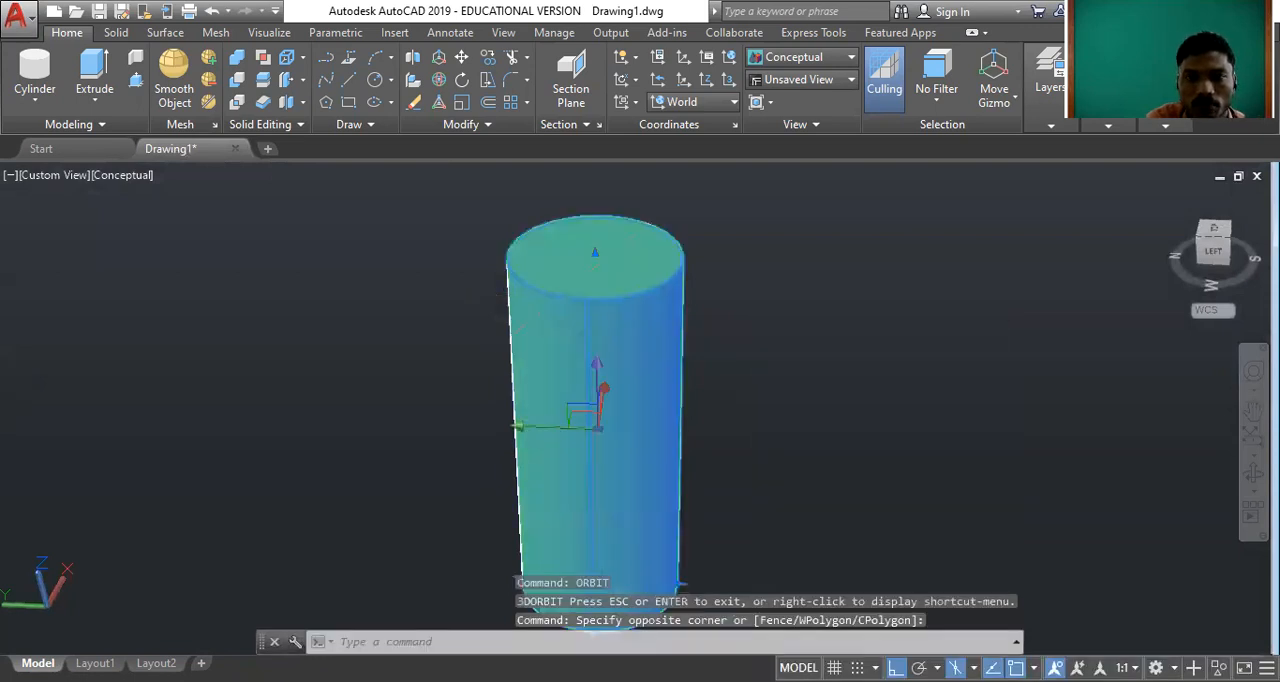
key("Delete")
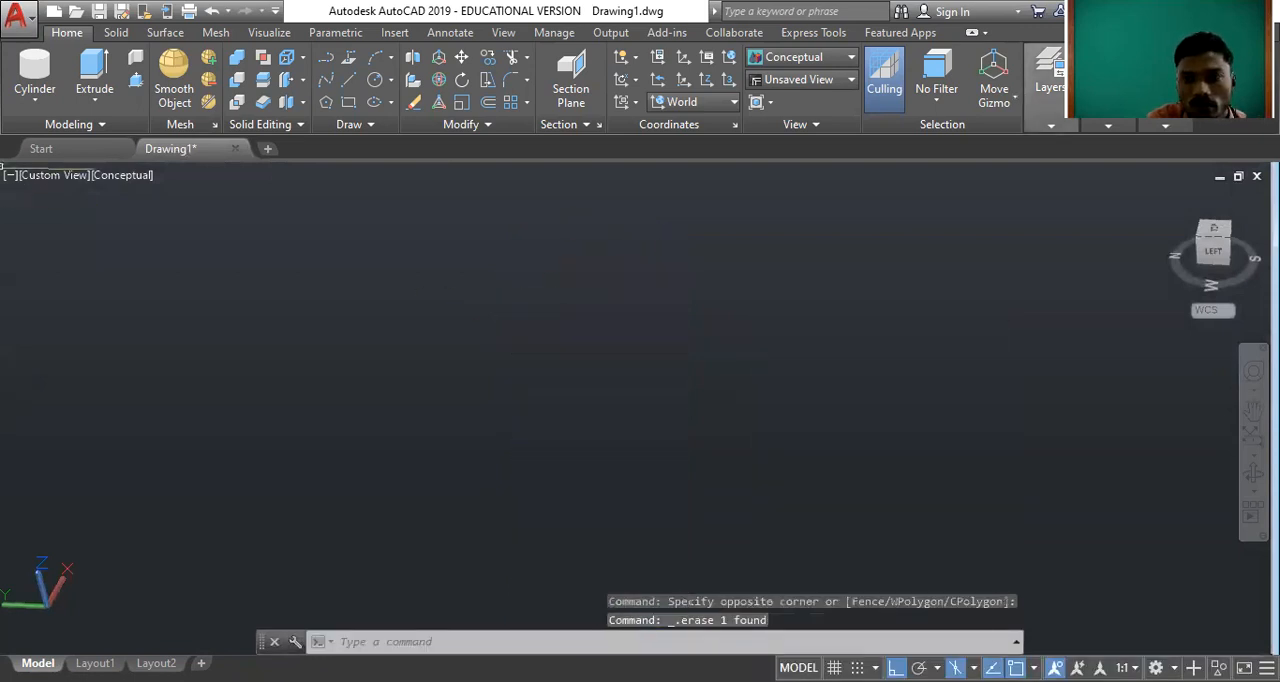
left_click(1172, 202)
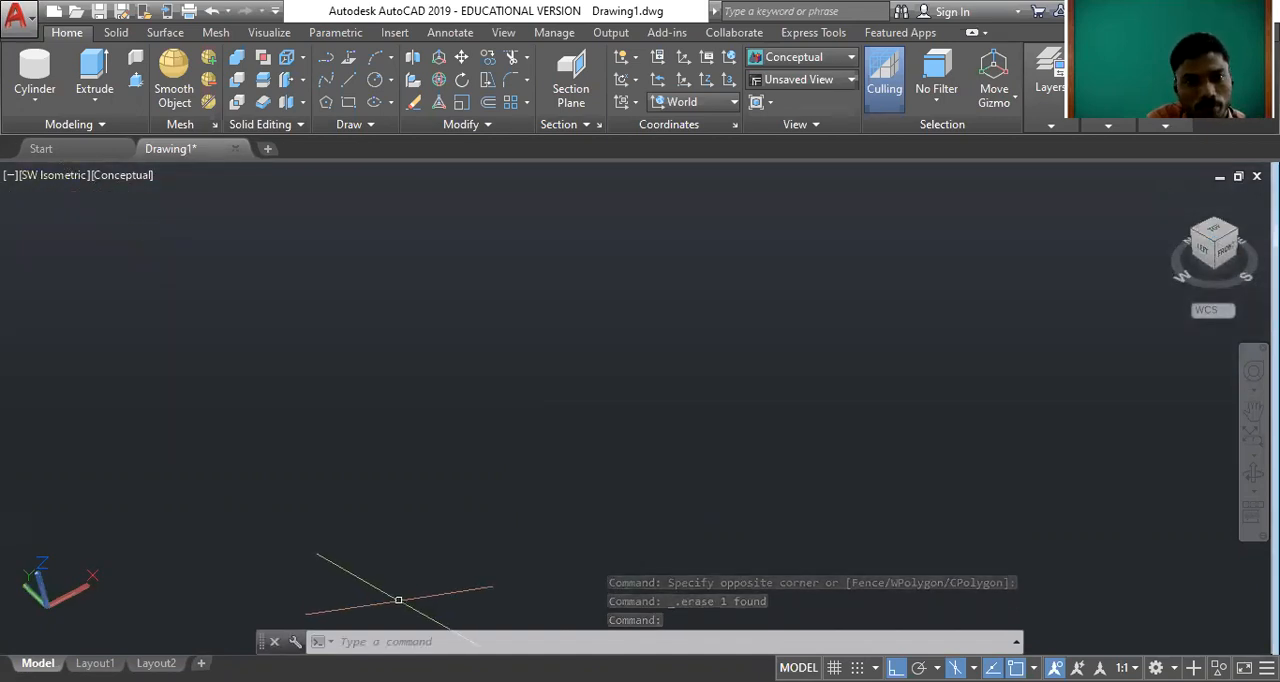
Draw an upright solid cylinder with a radius of about 1.27 and a height of about 4.09.
left_click(34, 98)
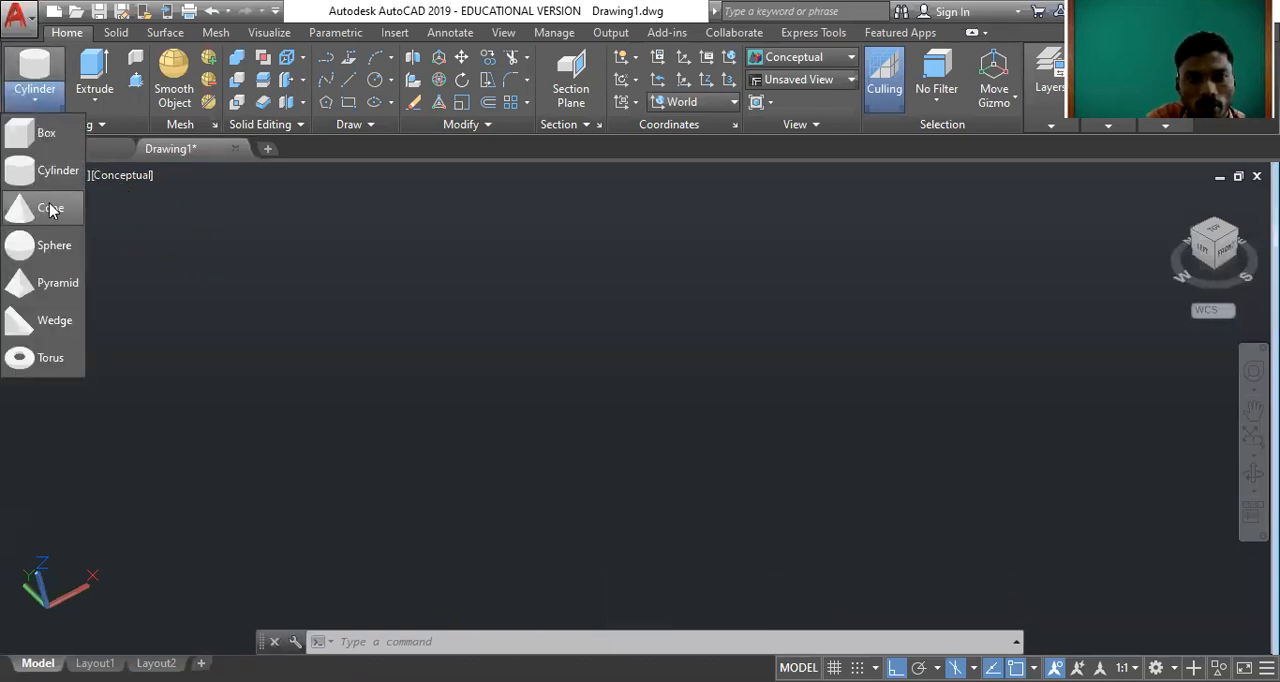
left_click(565, 43)
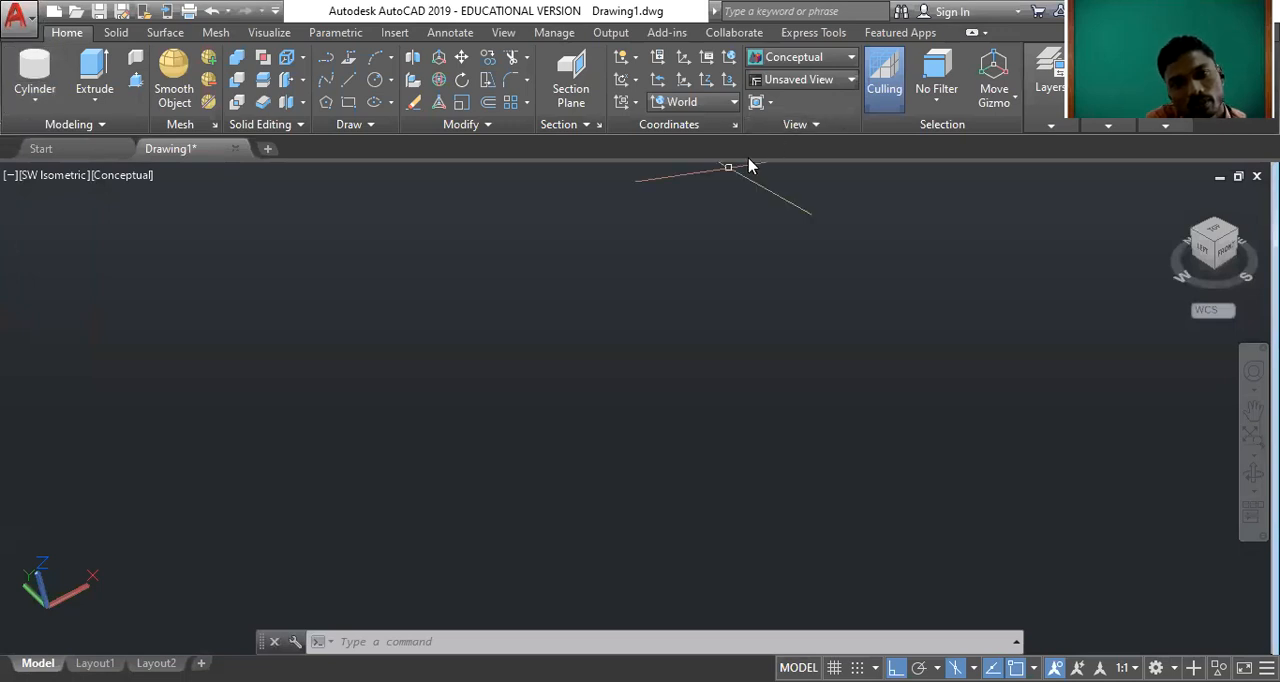
left_click(36, 104)
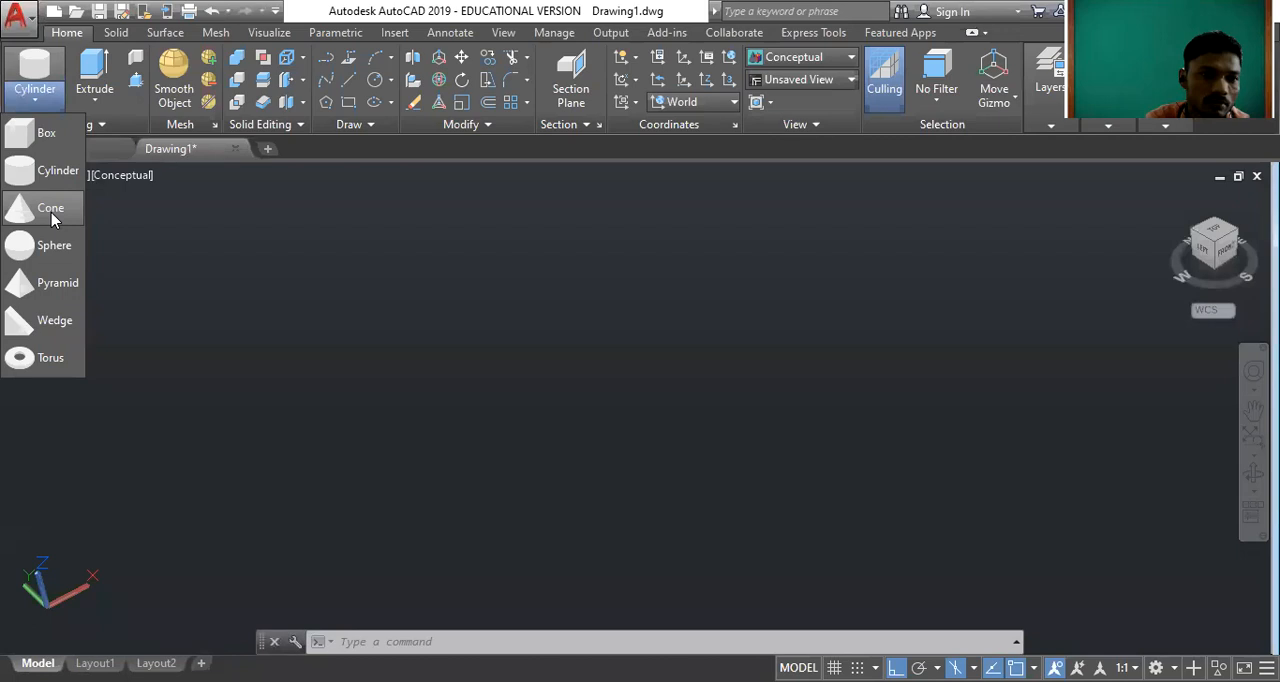
left_click(62, 177)
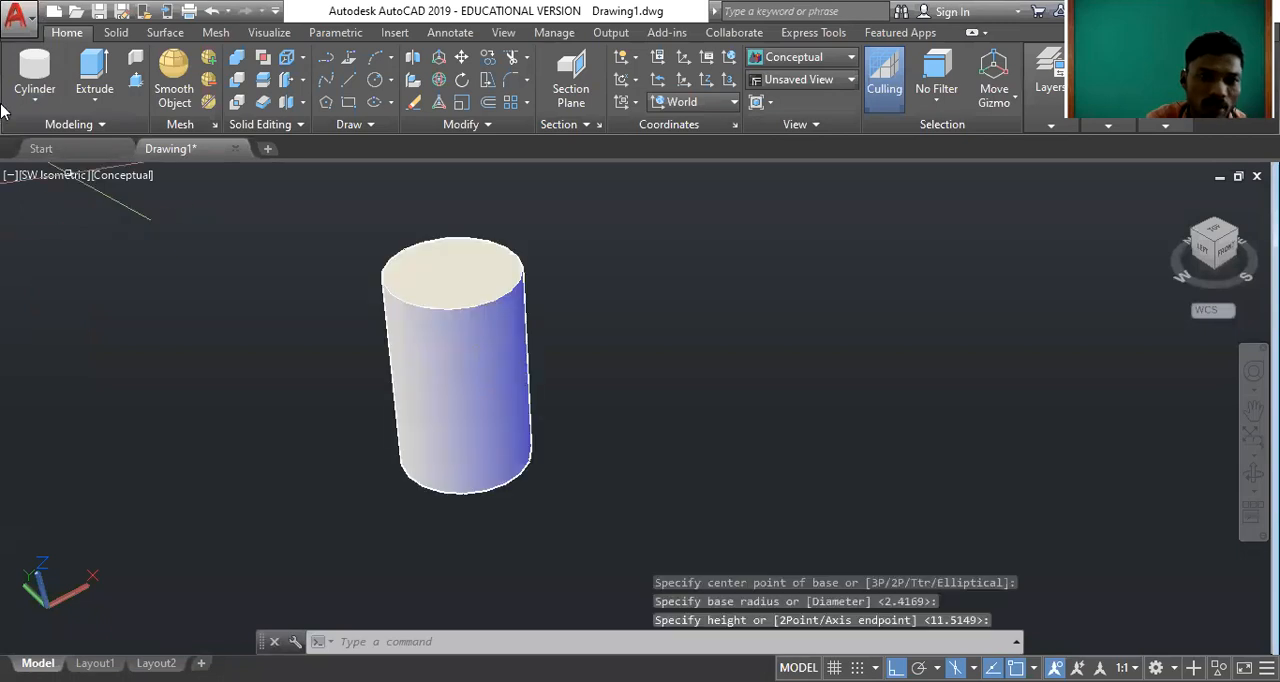
Draw a solid cone to the right of the cylinder, with a base radius of about 1.73 and a height of about 6.67.
left_click(36, 104)
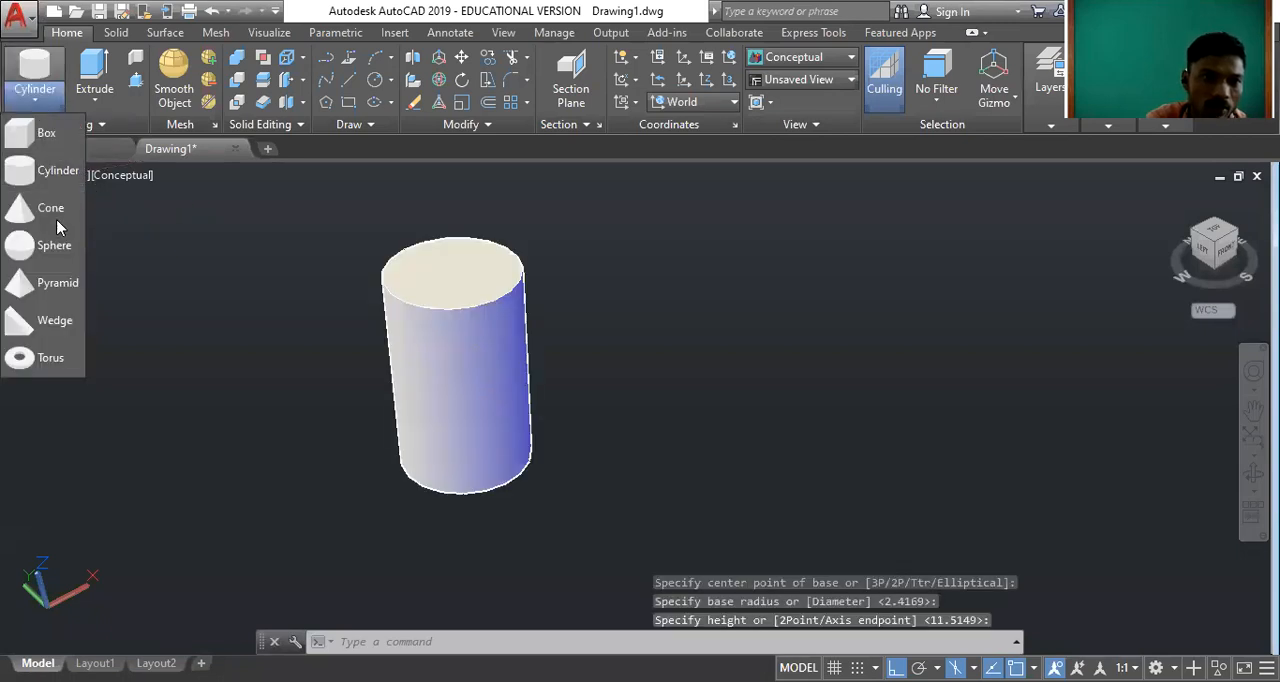
left_click(57, 219)
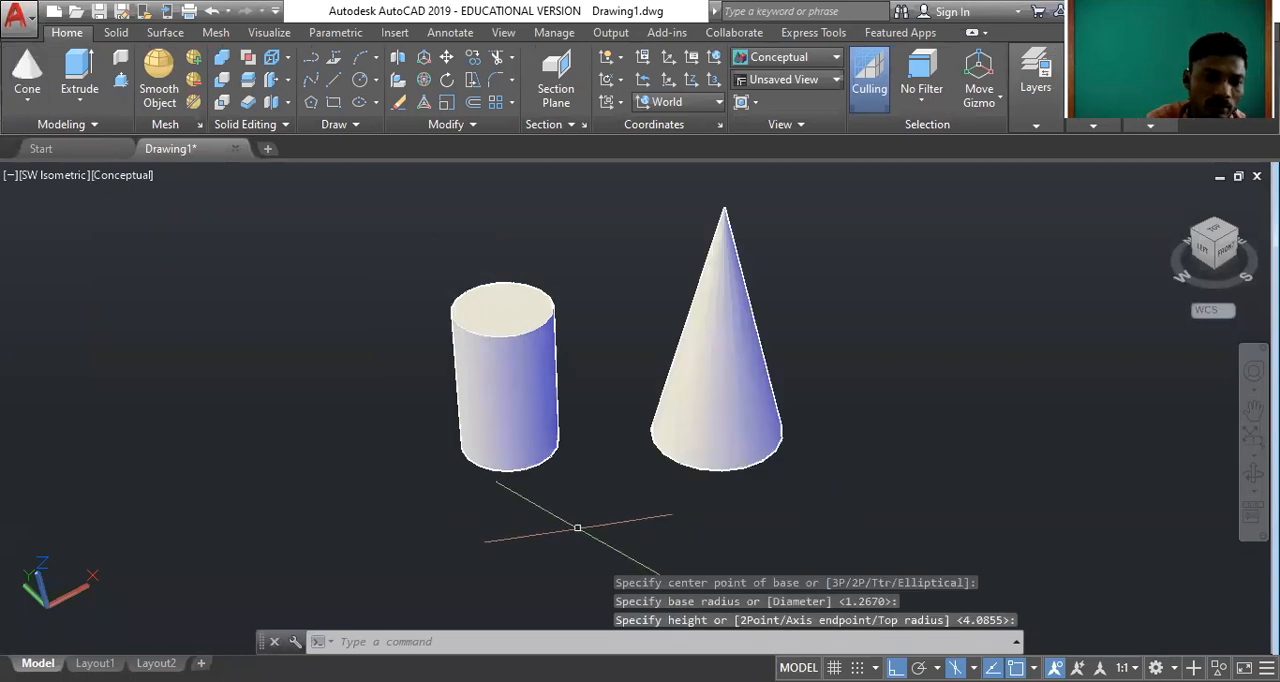
Change the colour of the cylinder beside the cone to green.
scroll(544, 232, "up", 2)
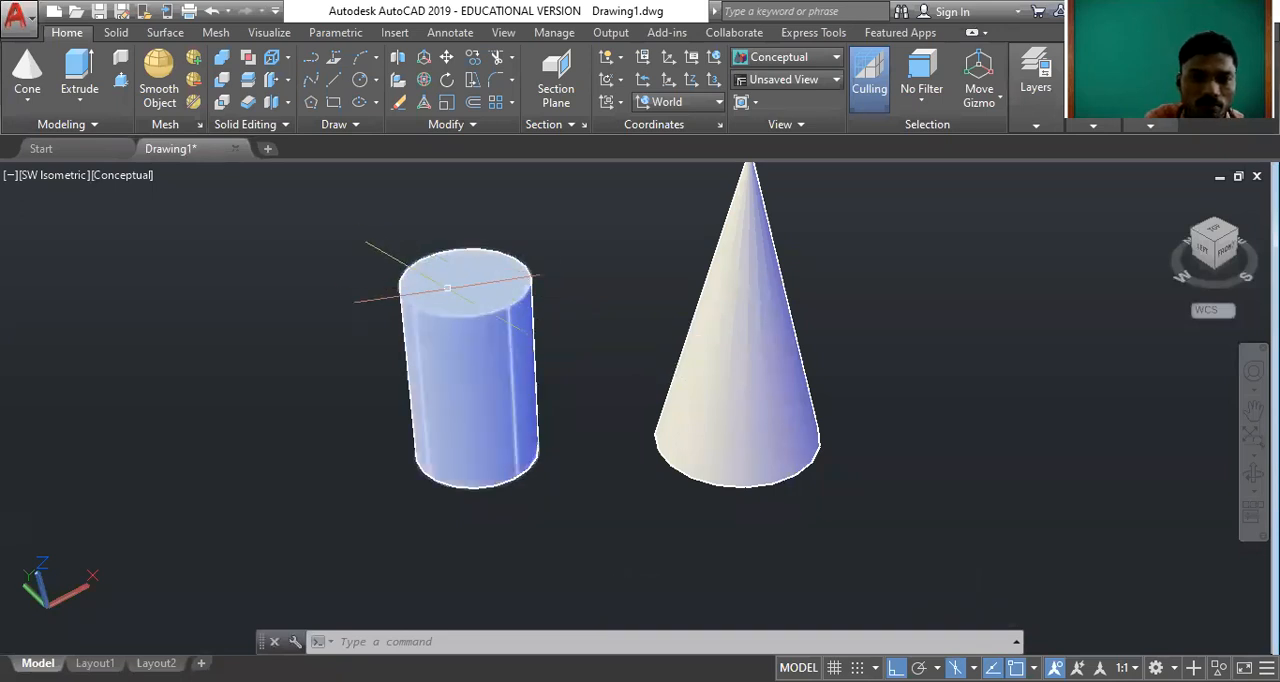
left_click(465, 285)
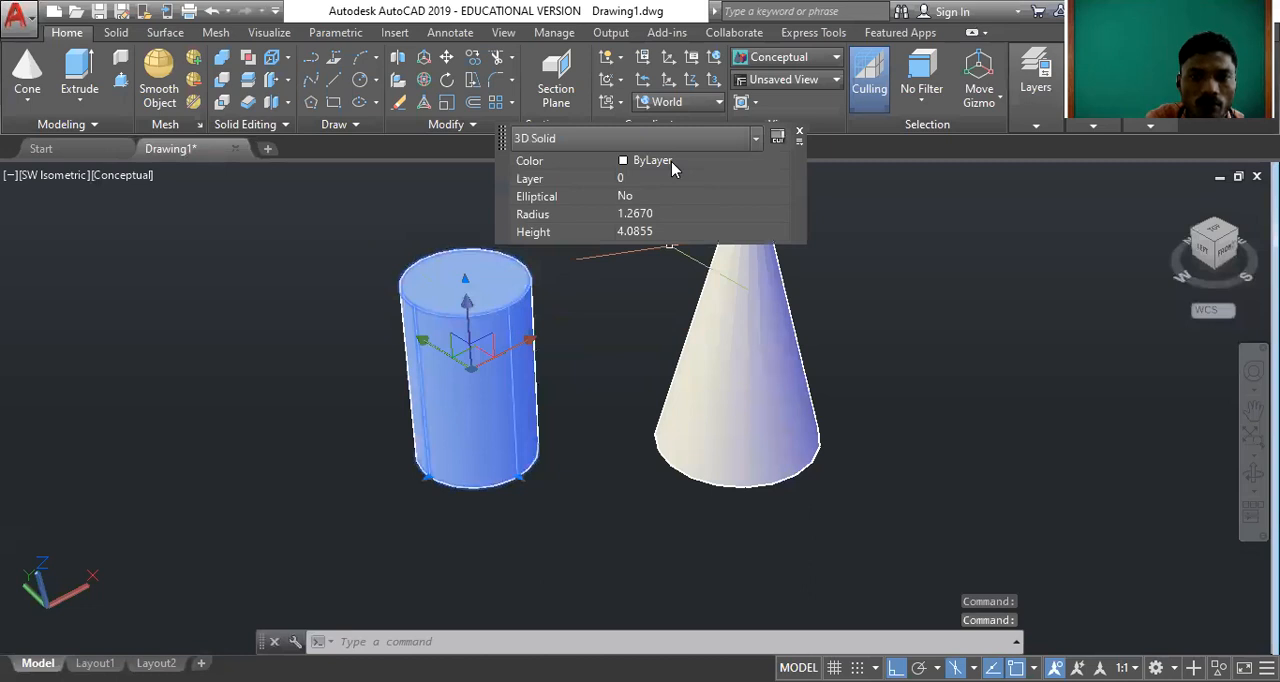
left_click(671, 161)
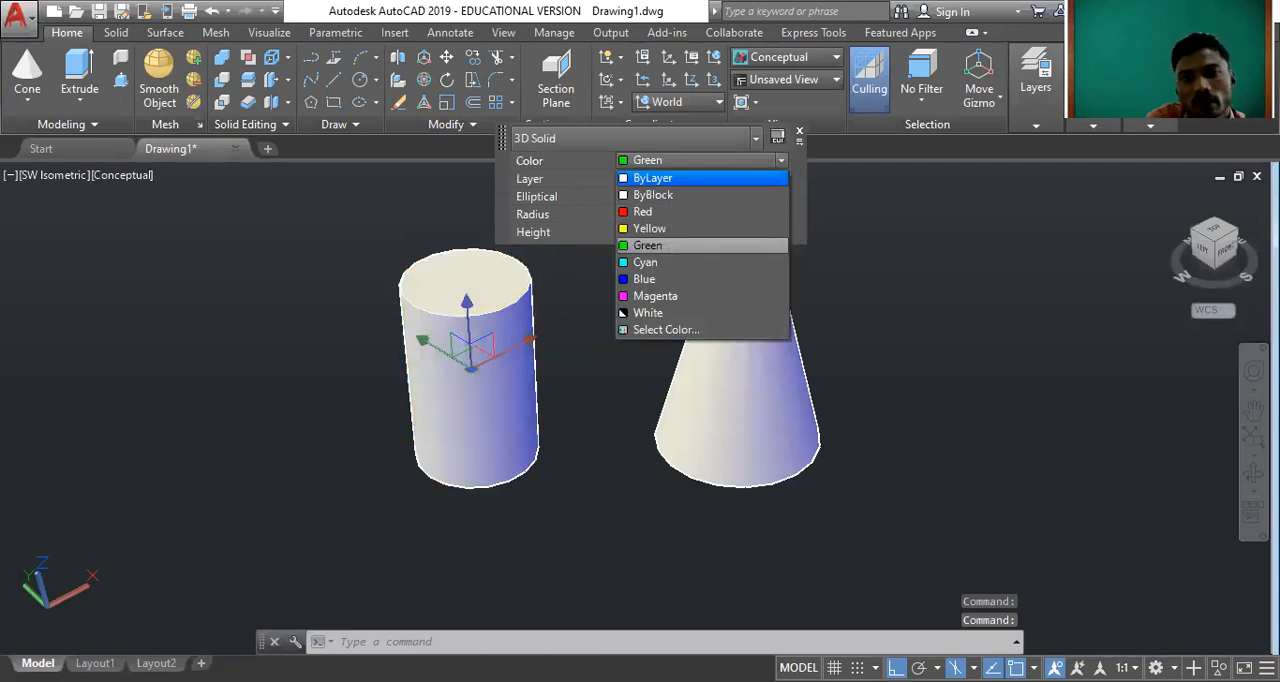
left_click(650, 245)
key("Escape")
Change the colour of the cone to yellow.
left_click(748, 276)
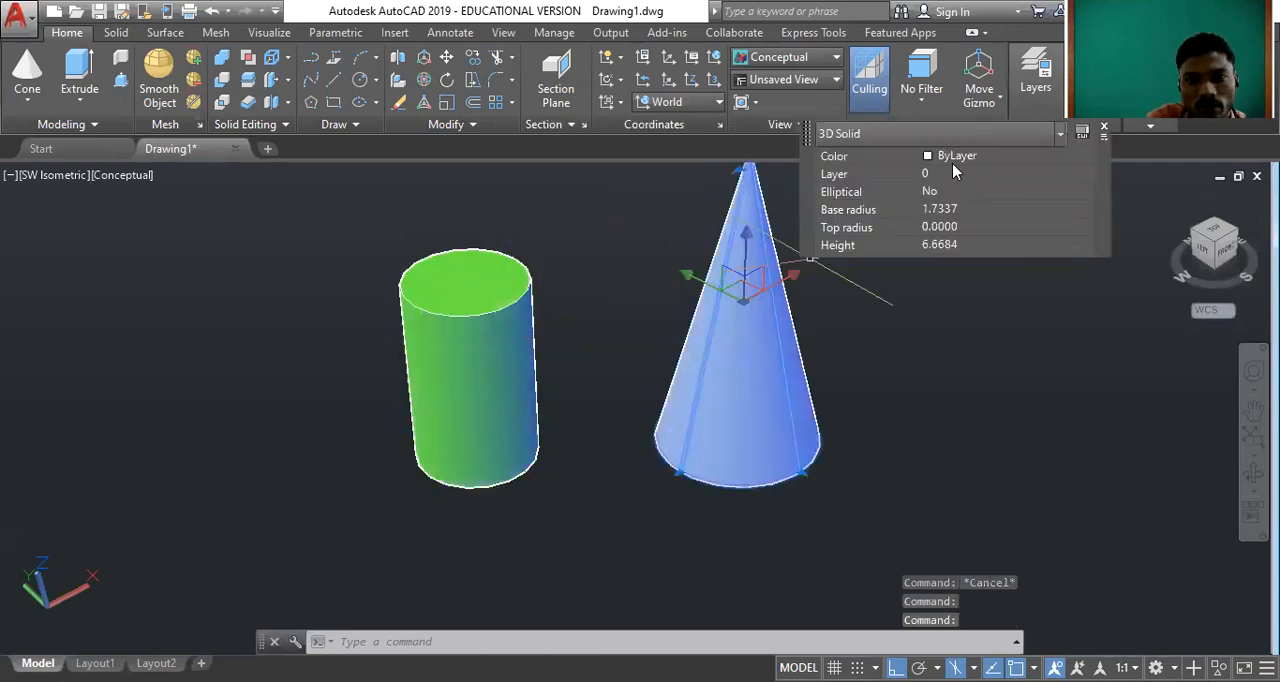
left_click(952, 161)
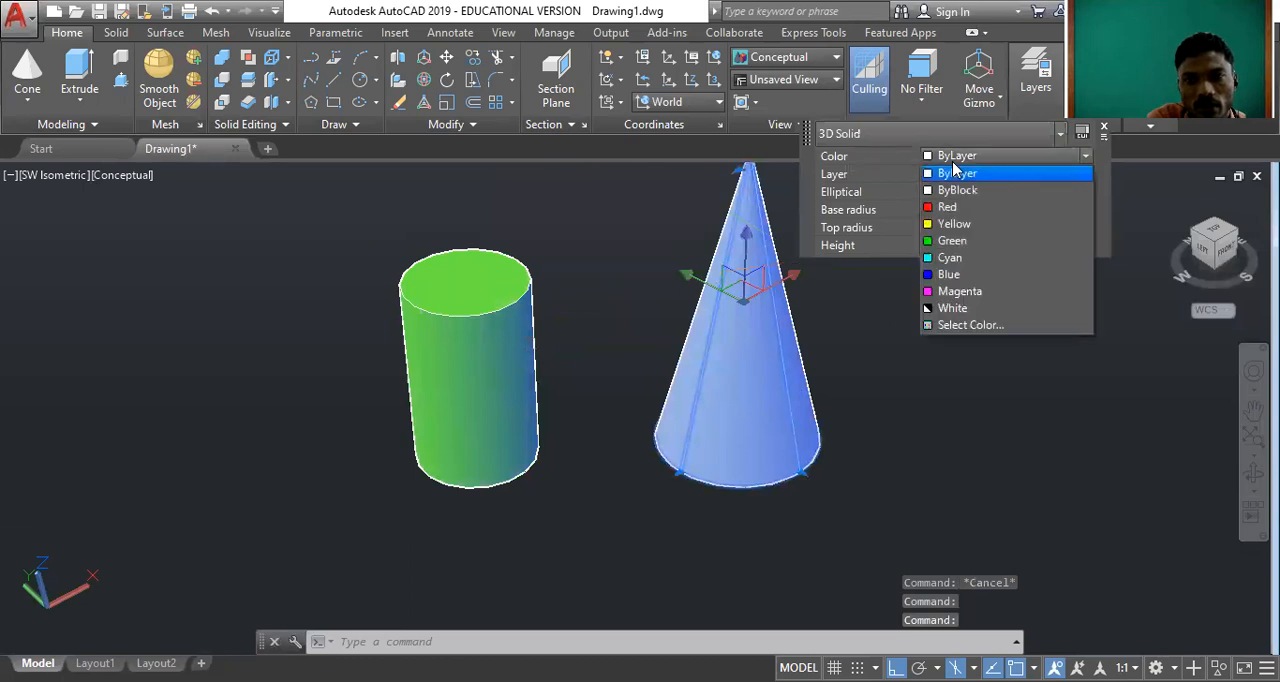
left_click(954, 224)
key("Escape")
Select the green cylinder and the yellow cone together and erase both.
scroll(677, 543, "down", 1)
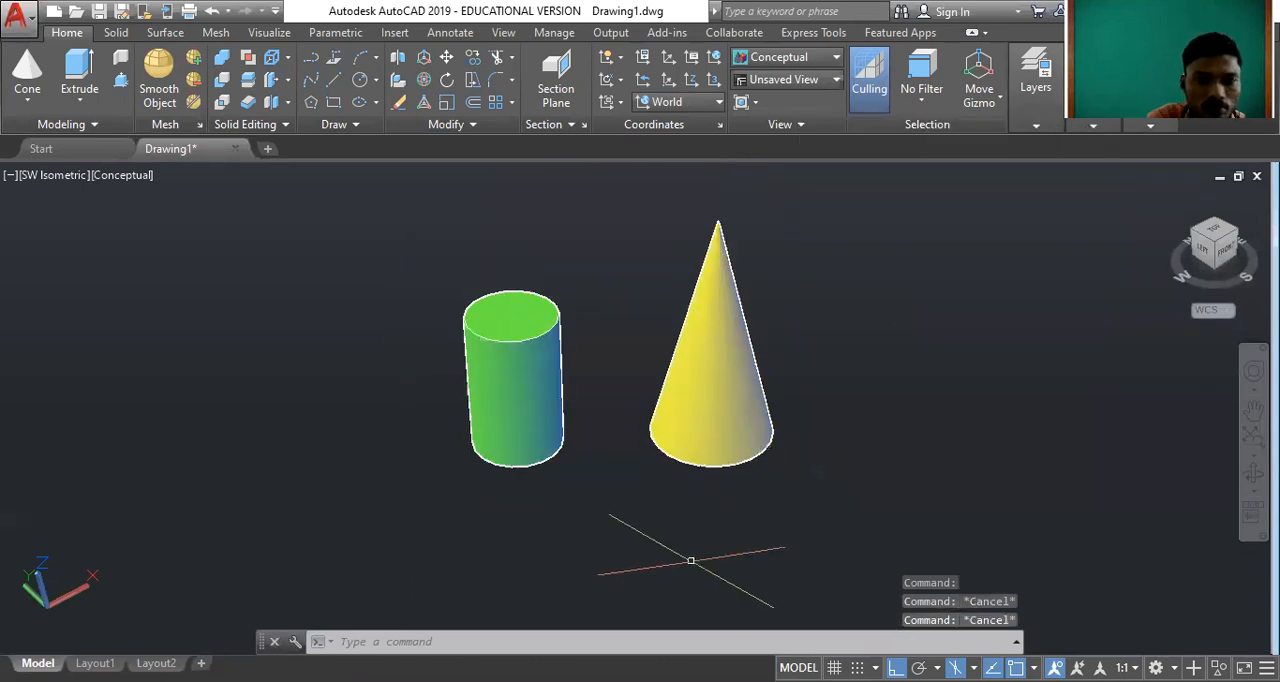
scroll(558, 298, "up", 2)
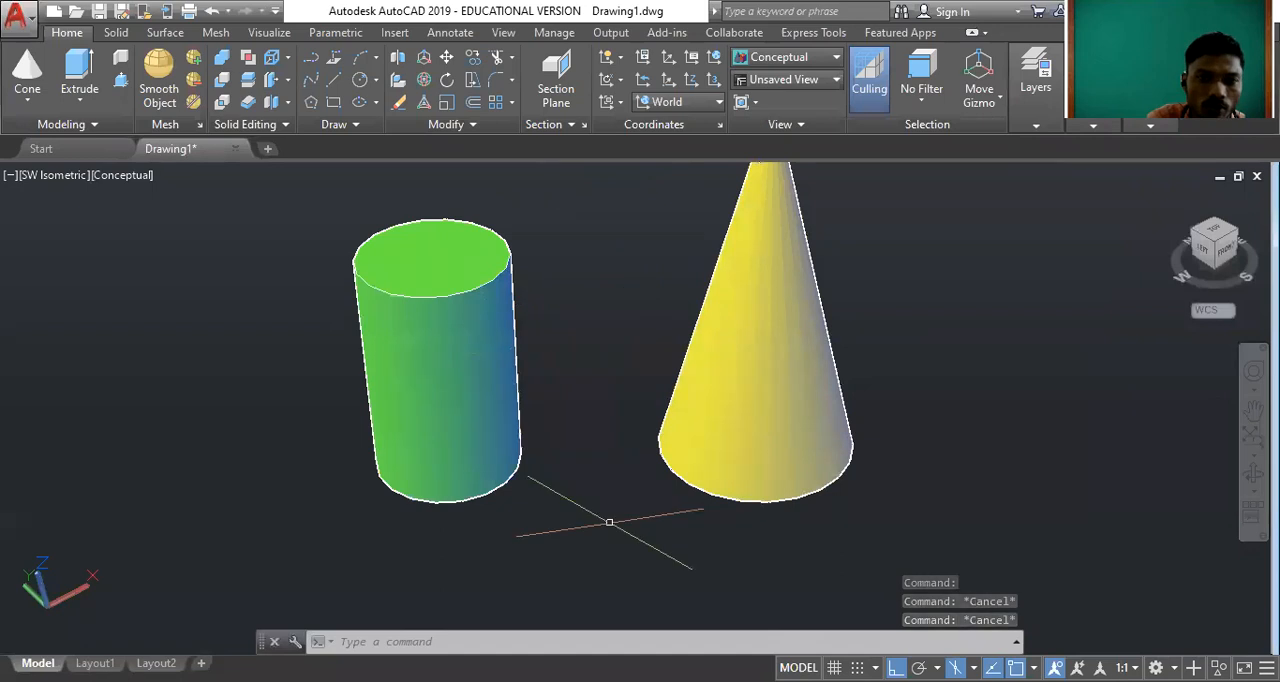
scroll(608, 517, "down", 1)
scroll(557, 226, "up", 2)
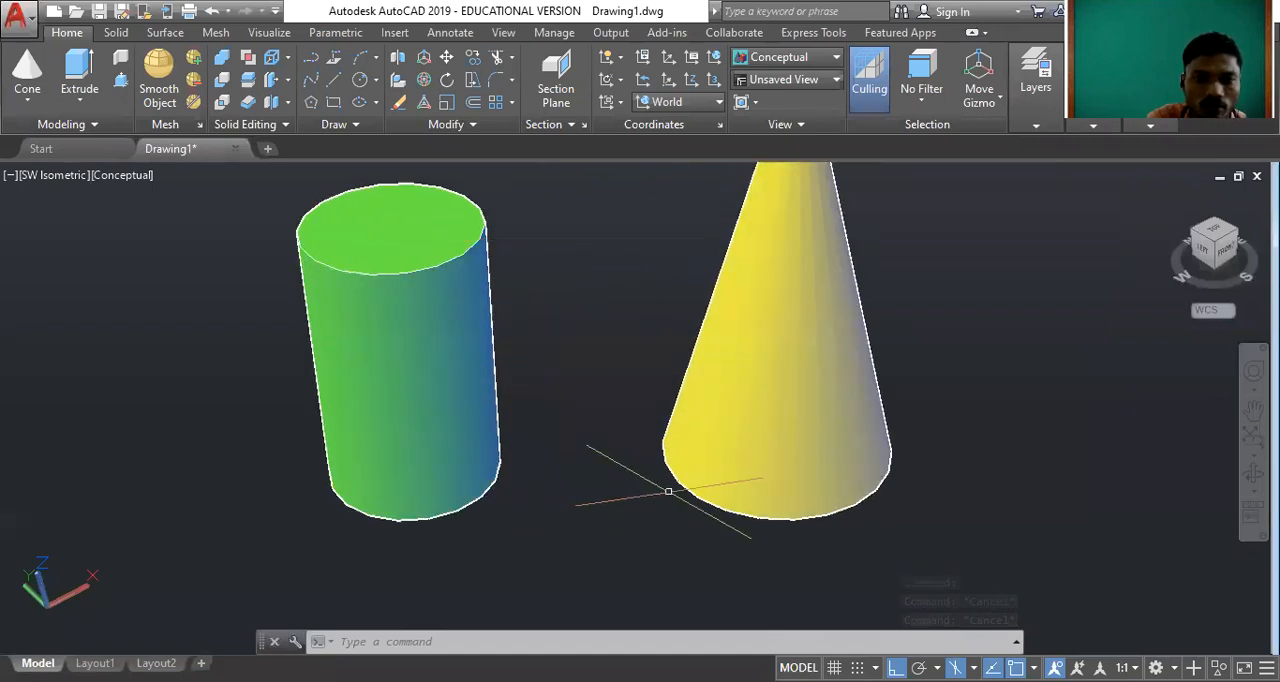
left_click(1051, 434)
left_click(277, 351)
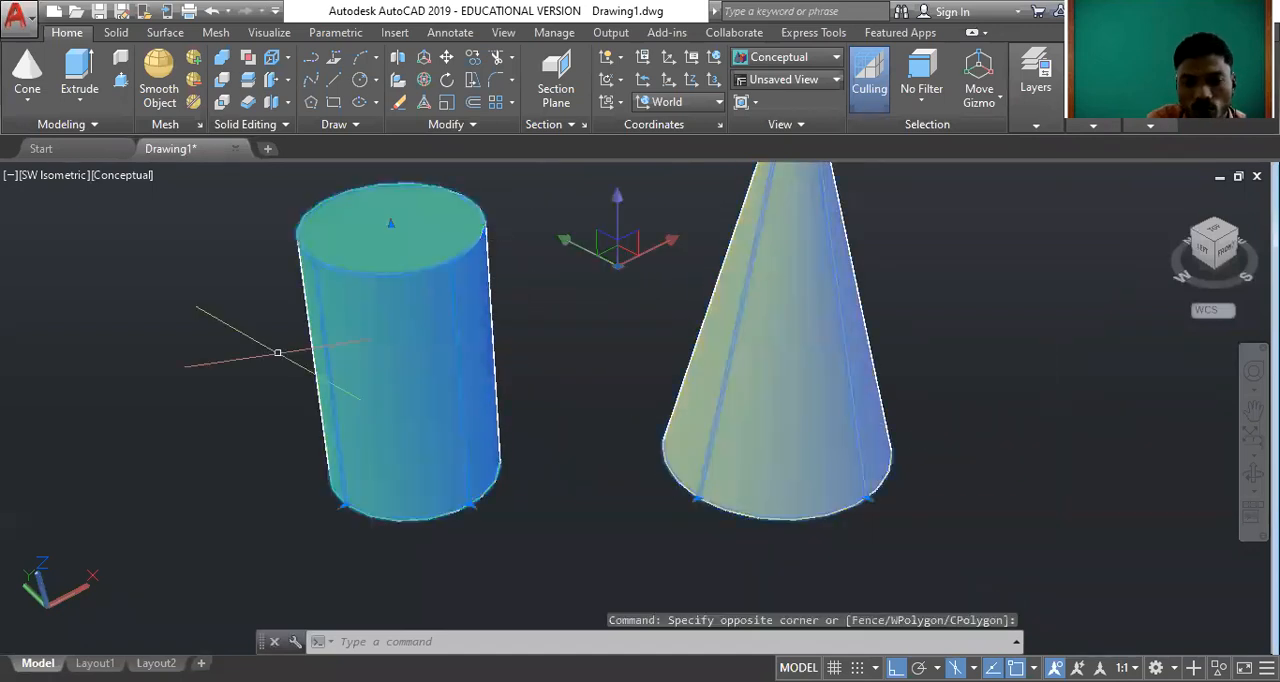
key("Delete")
Draw a solid sphere with a radius of about 1.92 left of the centre of the drawing area.
left_click(30, 104)
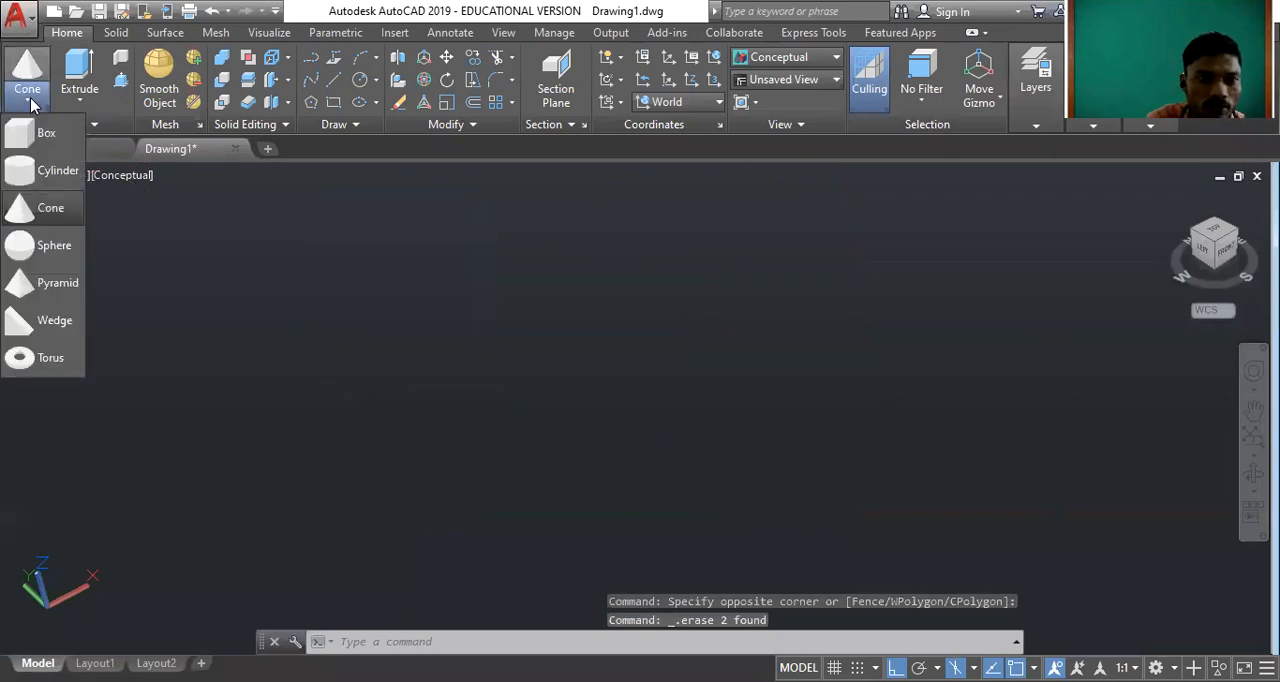
left_click(77, 262)
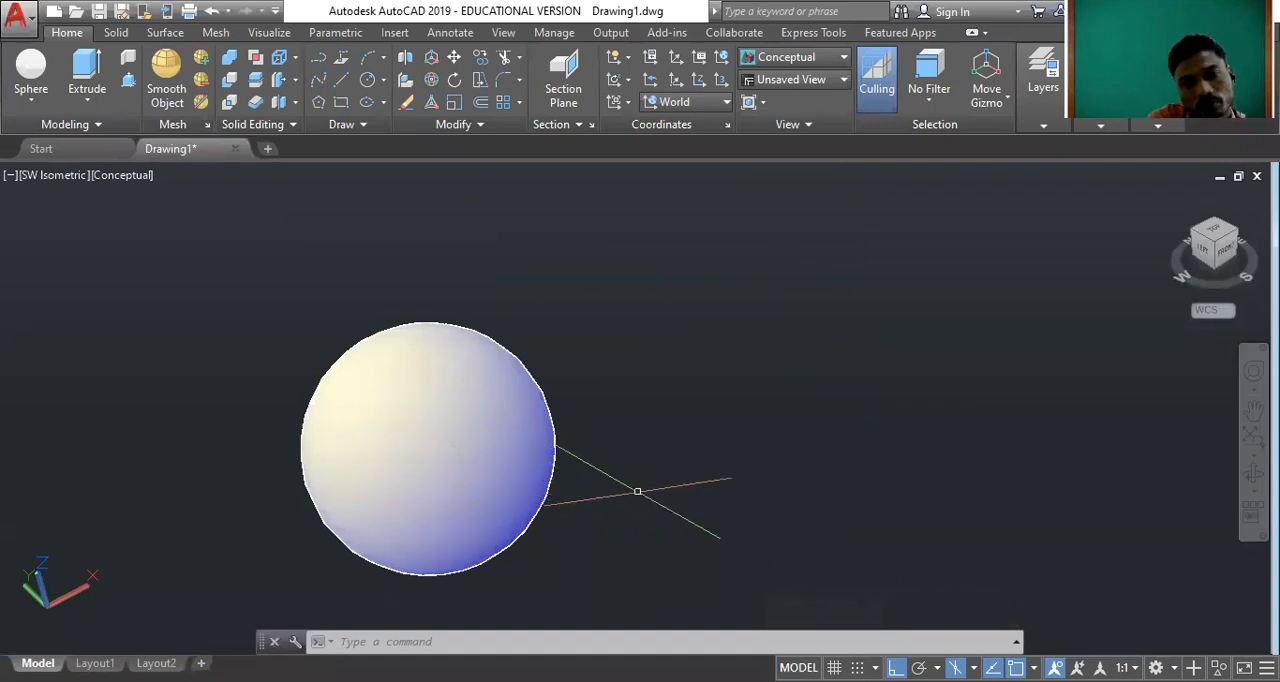
Erase the sphere from the drawing.
left_click(635, 491)
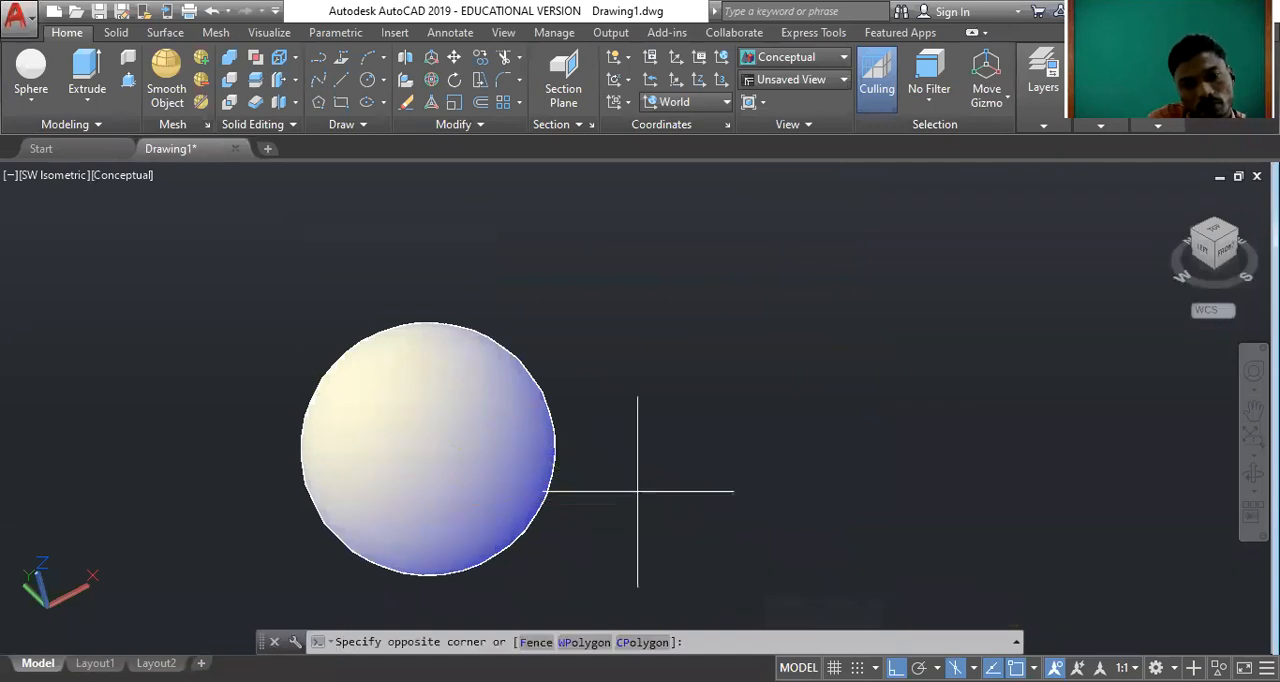
left_click(486, 434)
key("Delete")
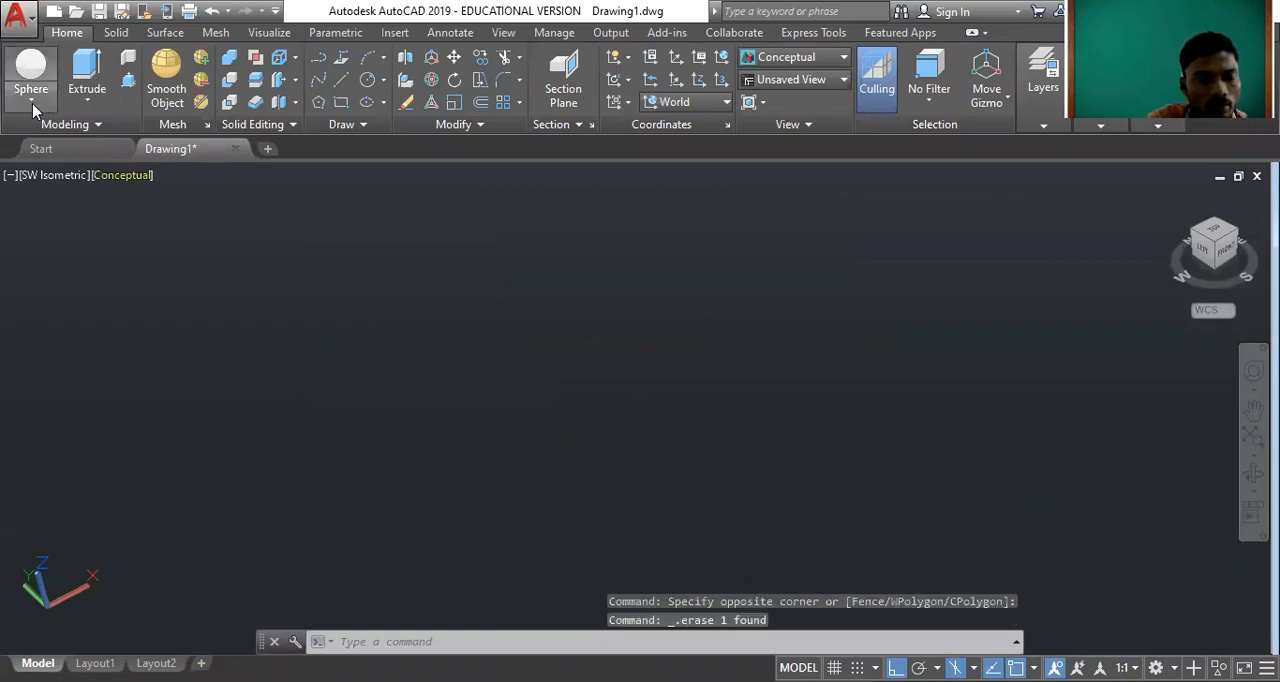
Draw an upright four-sided solid pyramid in the middle of the drawing area.
left_click(31, 98)
left_click(66, 293)
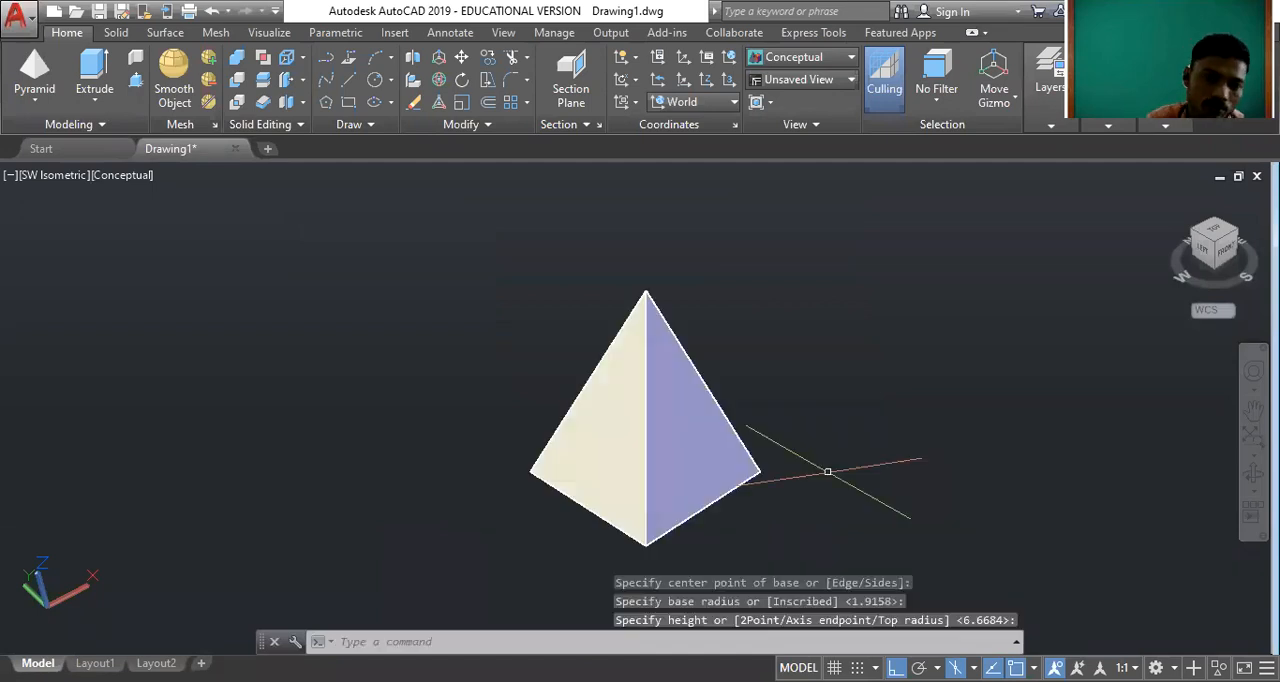
left_click(826, 471)
key("Escape")
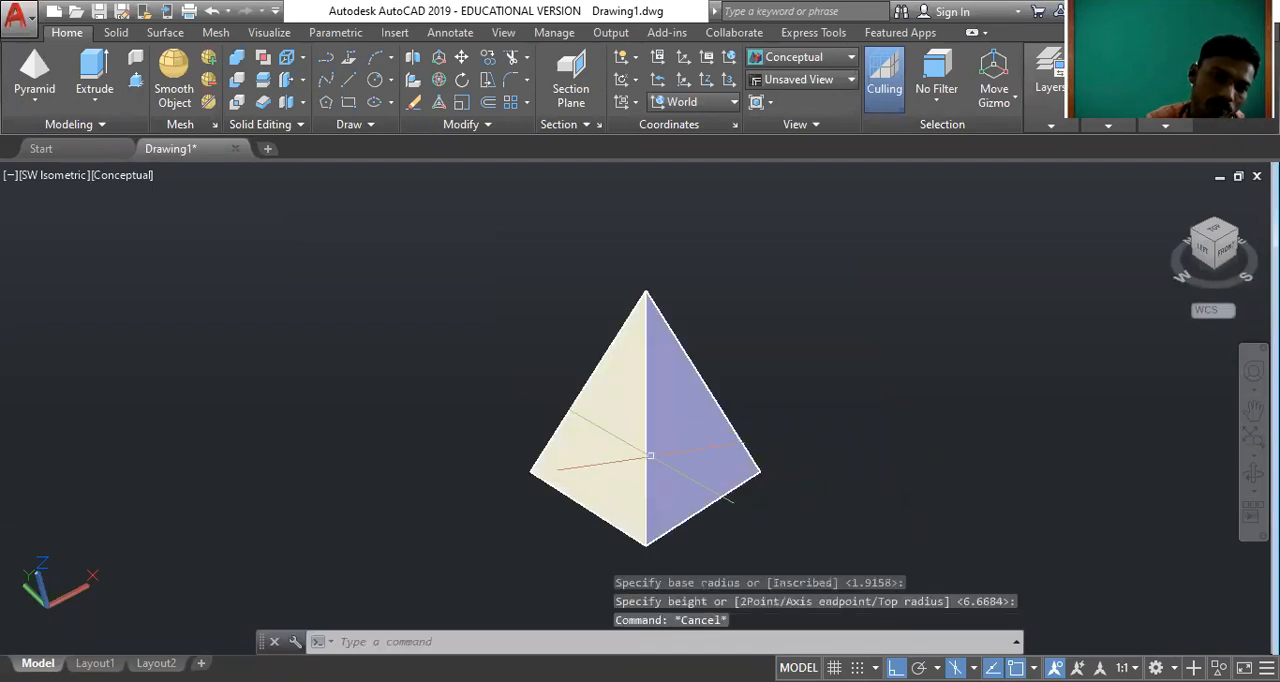
scroll(632, 400, "up", 2)
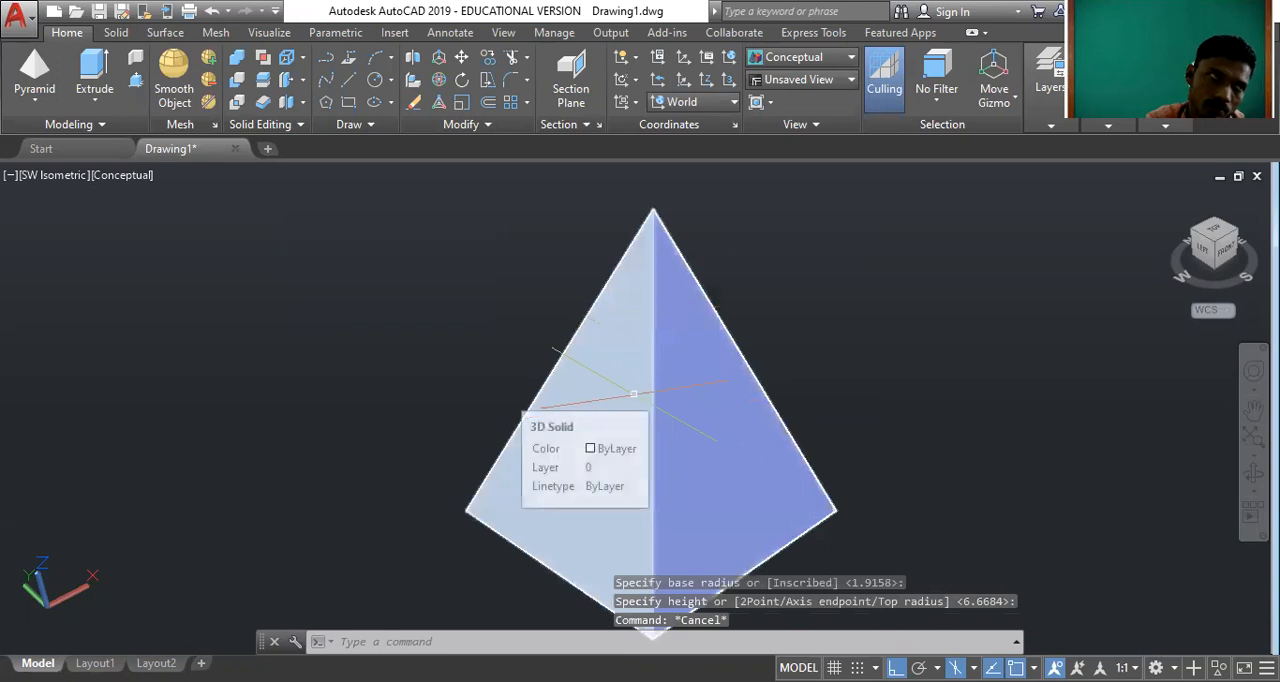
scroll(636, 379, "down", 1)
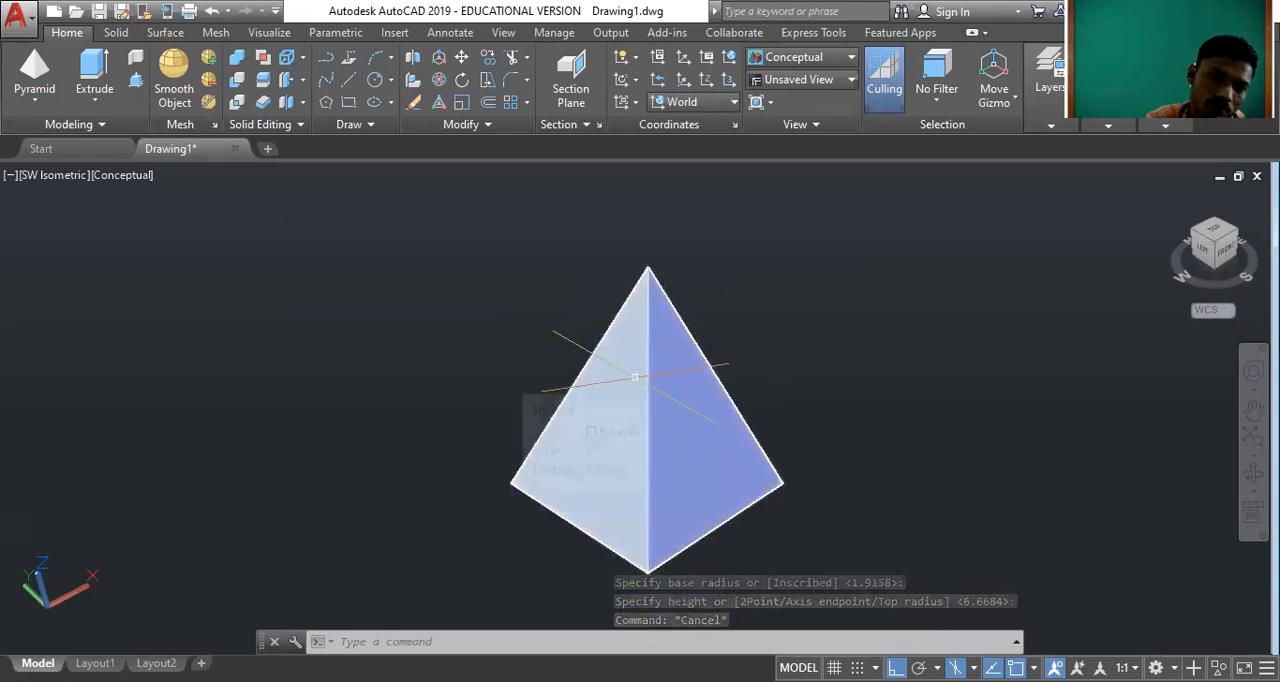
Show the pyramid from the Top view and change its colour to Yellow.
scroll(636, 379, "up", 1)
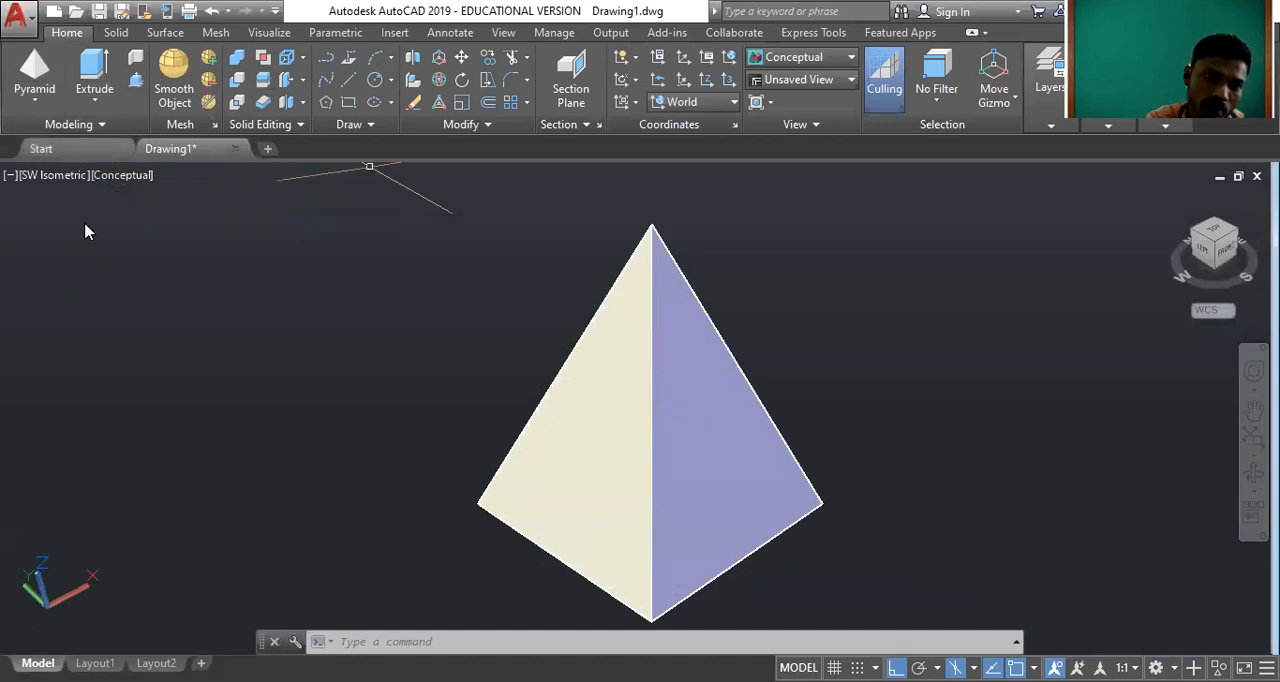
scroll(671, 471, "down", 2)
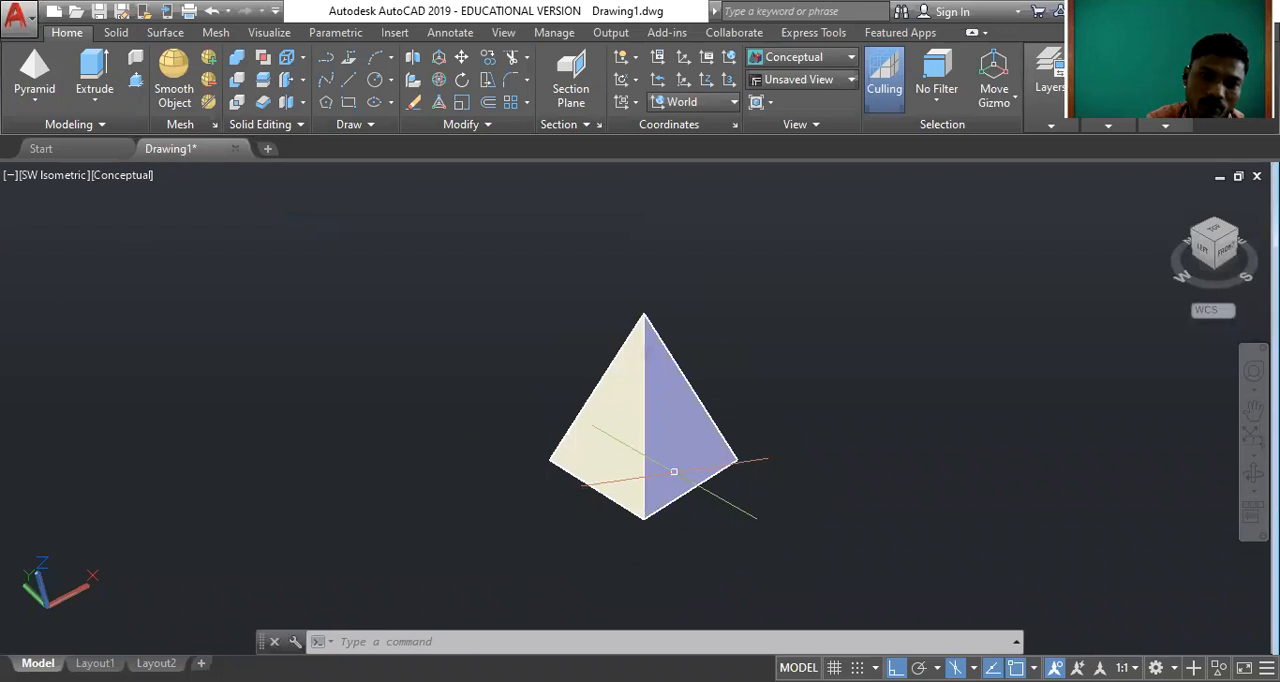
scroll(667, 450, "up", 3)
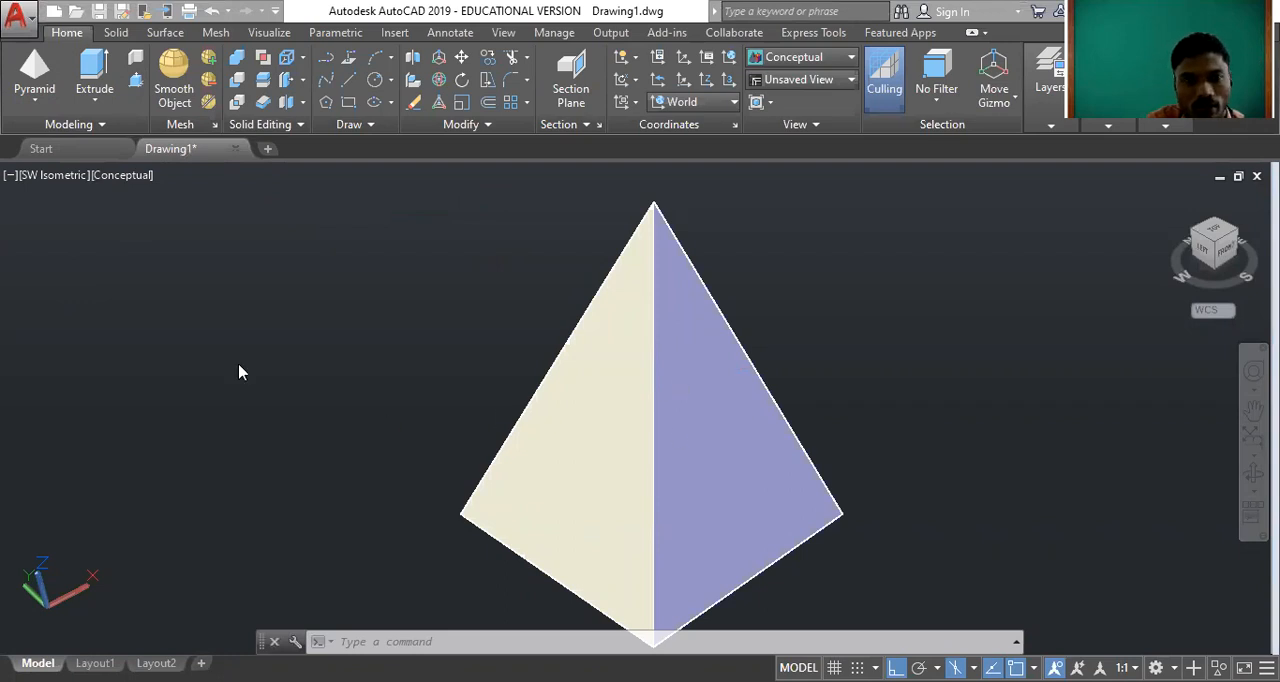
left_click(1226, 237)
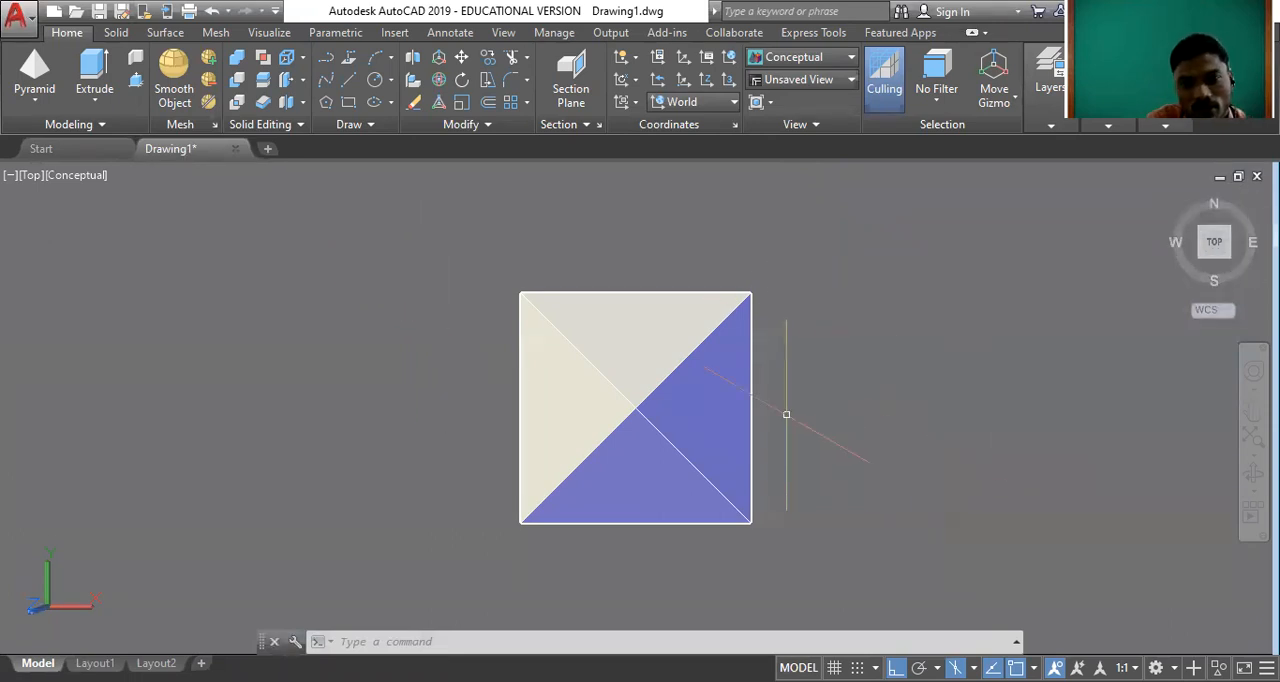
left_click(657, 425)
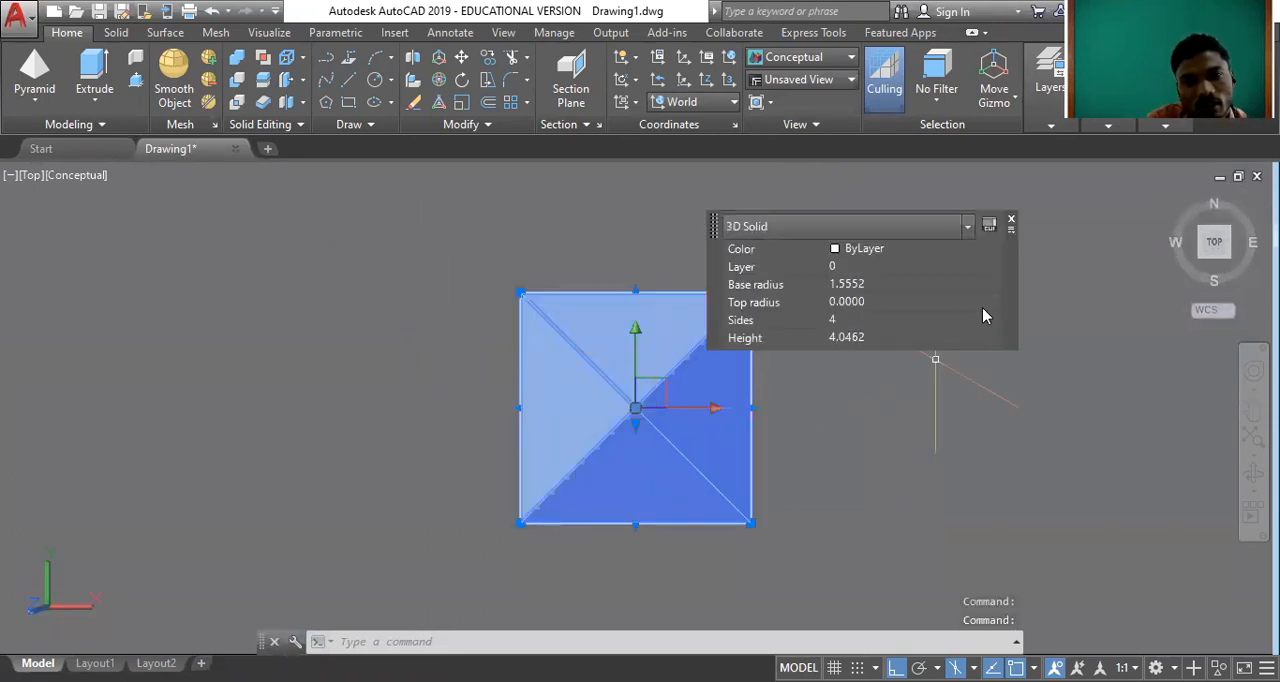
left_click(893, 250)
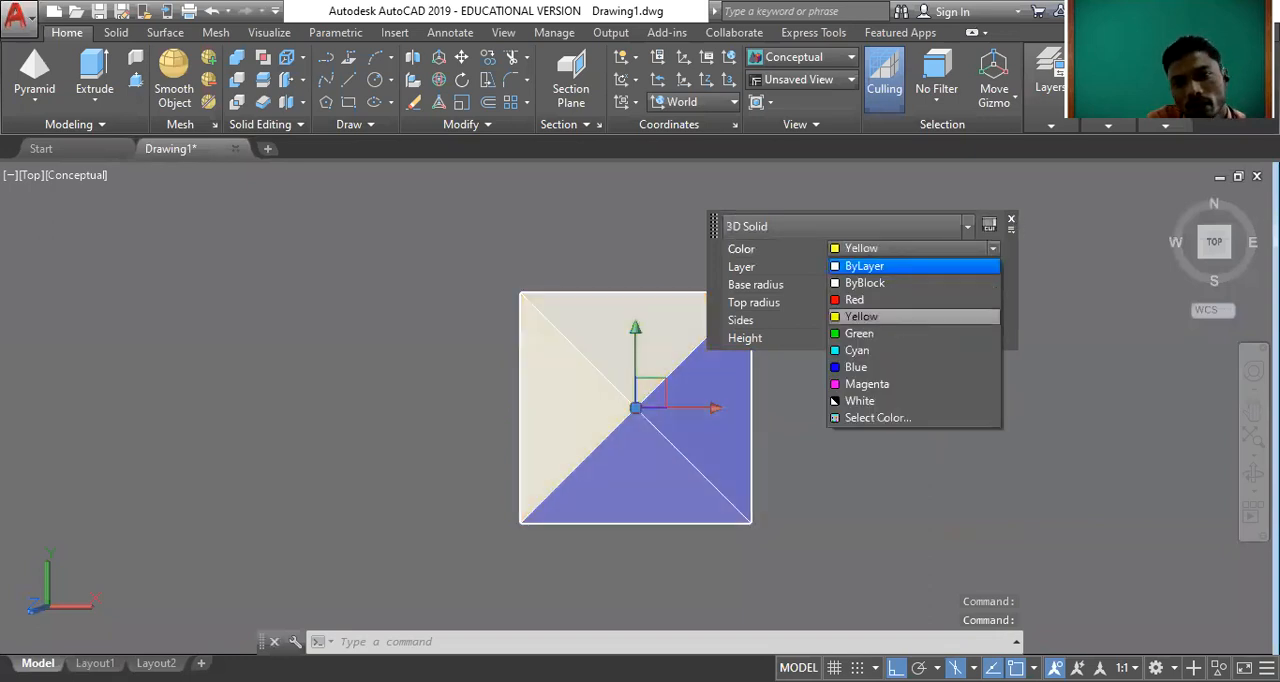
left_click(865, 316)
key("Escape")
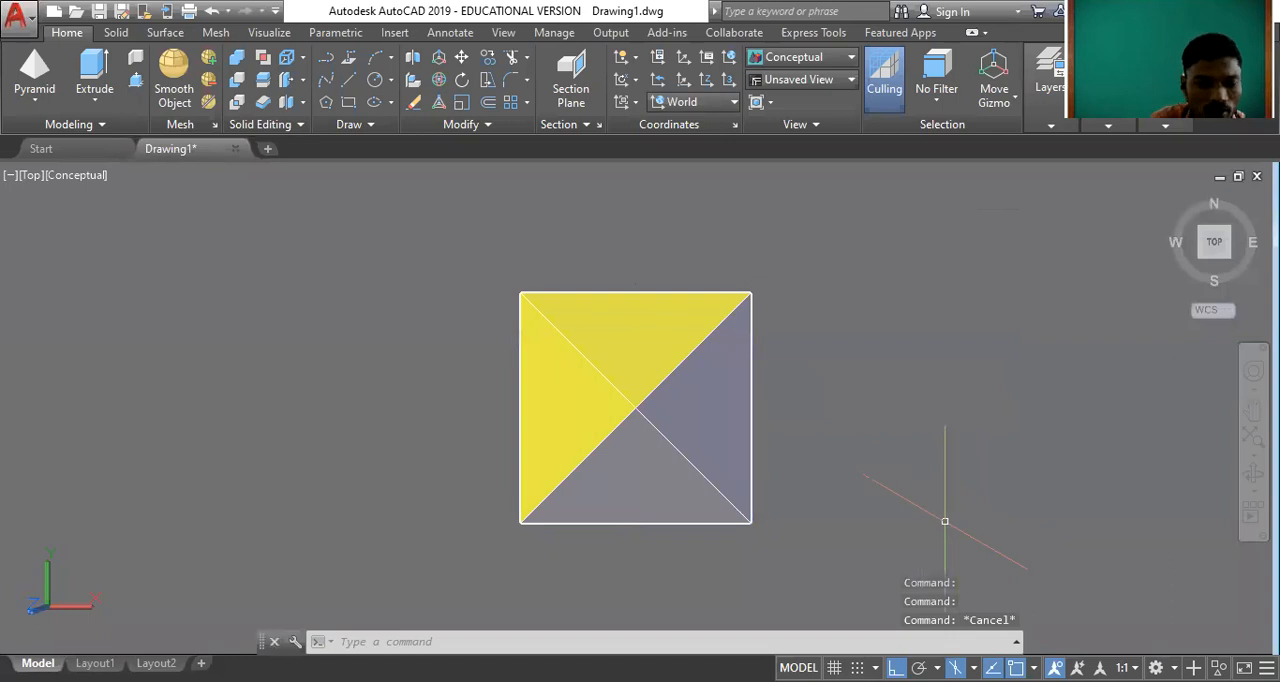
Orbit around the yellow pyramid with 3DORBIT to view its apex and side faces from an angle.
type("or")
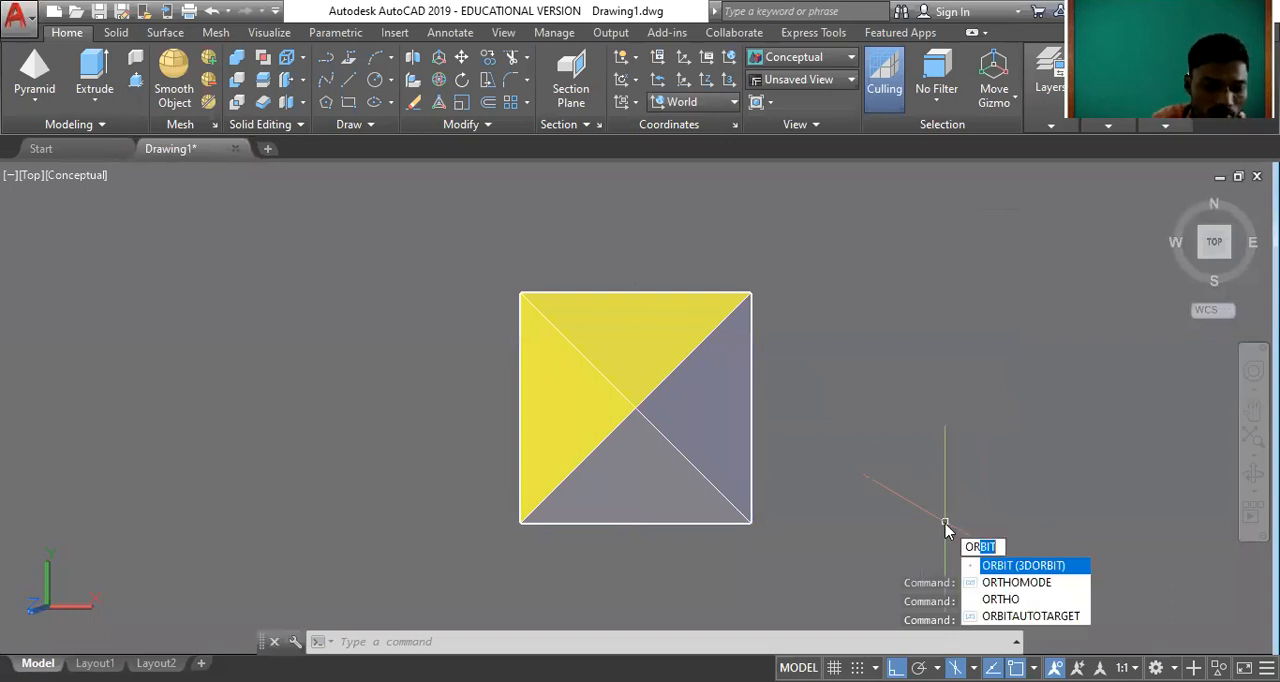
type("bit")
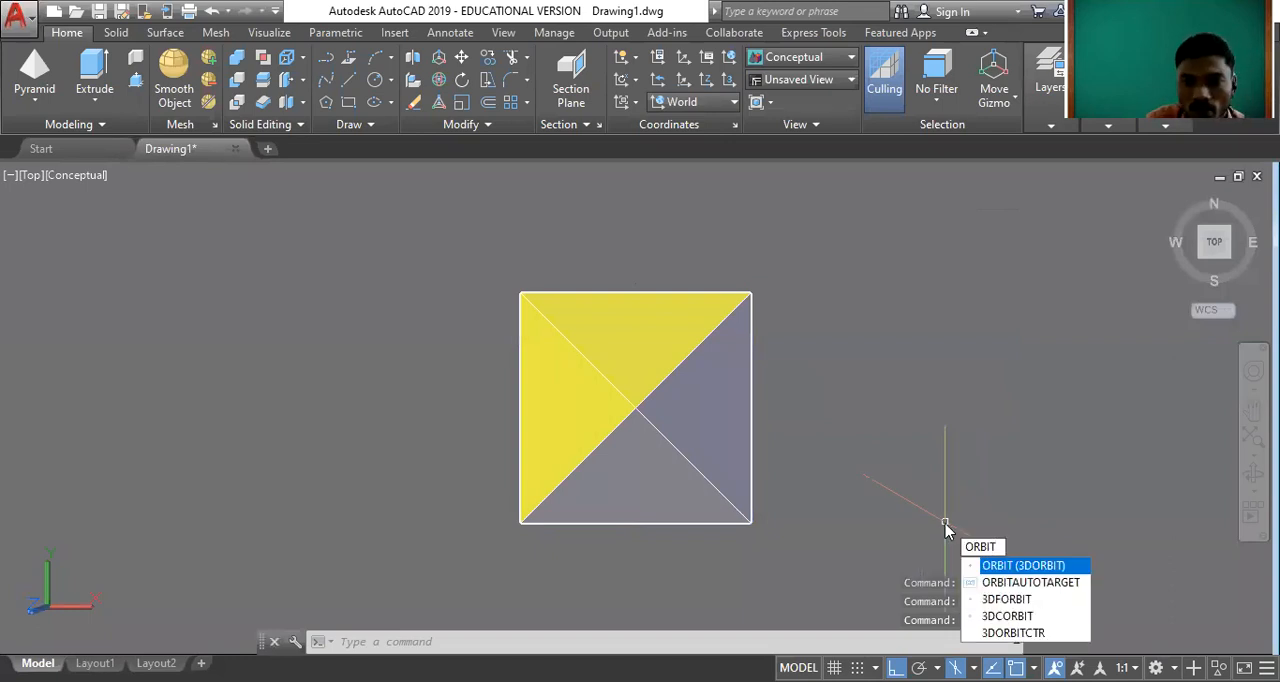
left_click(962, 568)
left_click_drag(545, 508, 677, 305)
scroll(639, 364, "down", 4)
left_click_drag(639, 364, 797, 374)
scroll(646, 400, "up", 3)
left_click_drag(646, 400, 704, 385)
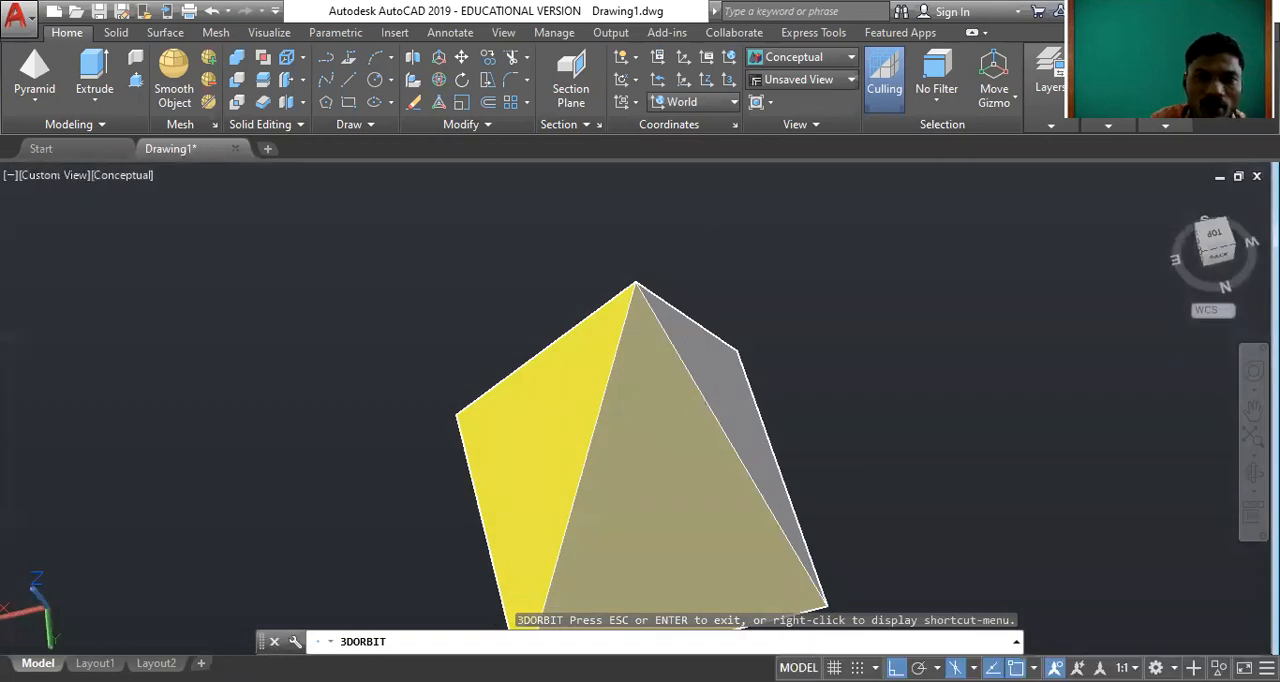
key("Escape")
Examine the yellow pyramid's apex, triangular side faces and base edges at different magnifications.
scroll(632, 408, "down", 2)
scroll(632, 408, "down", 2)
scroll(620, 370, "up", 3)
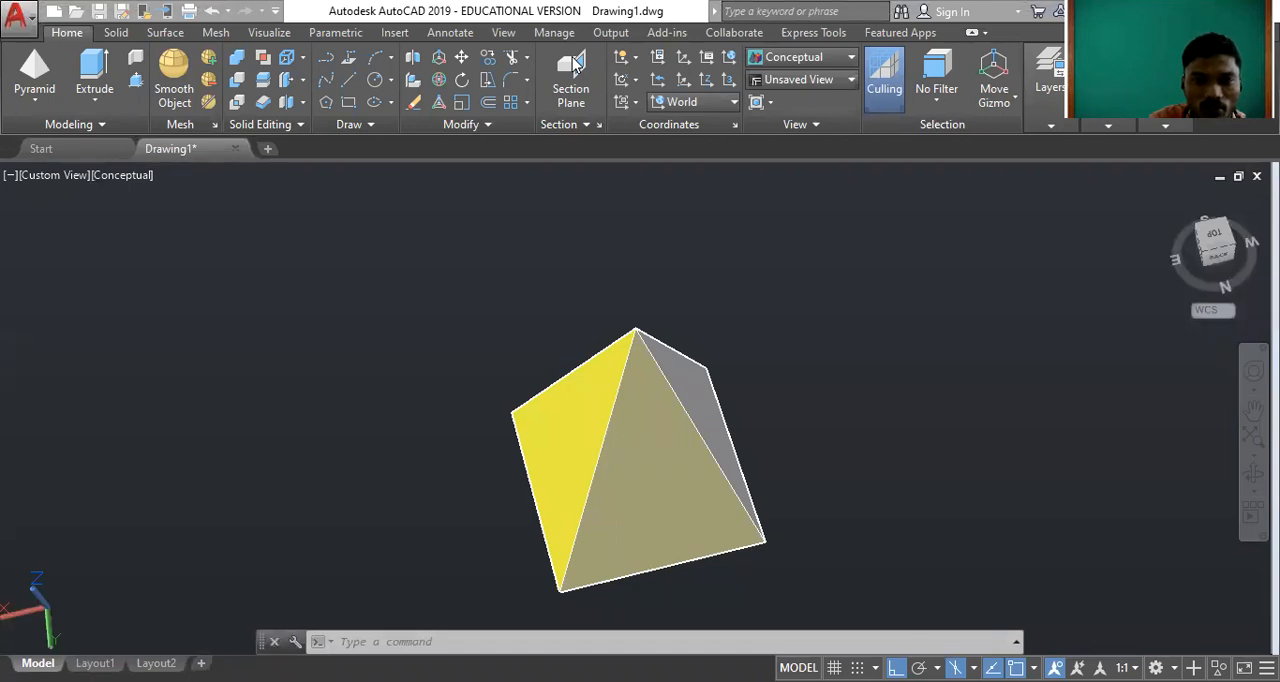
scroll(619, 436, "up", 3)
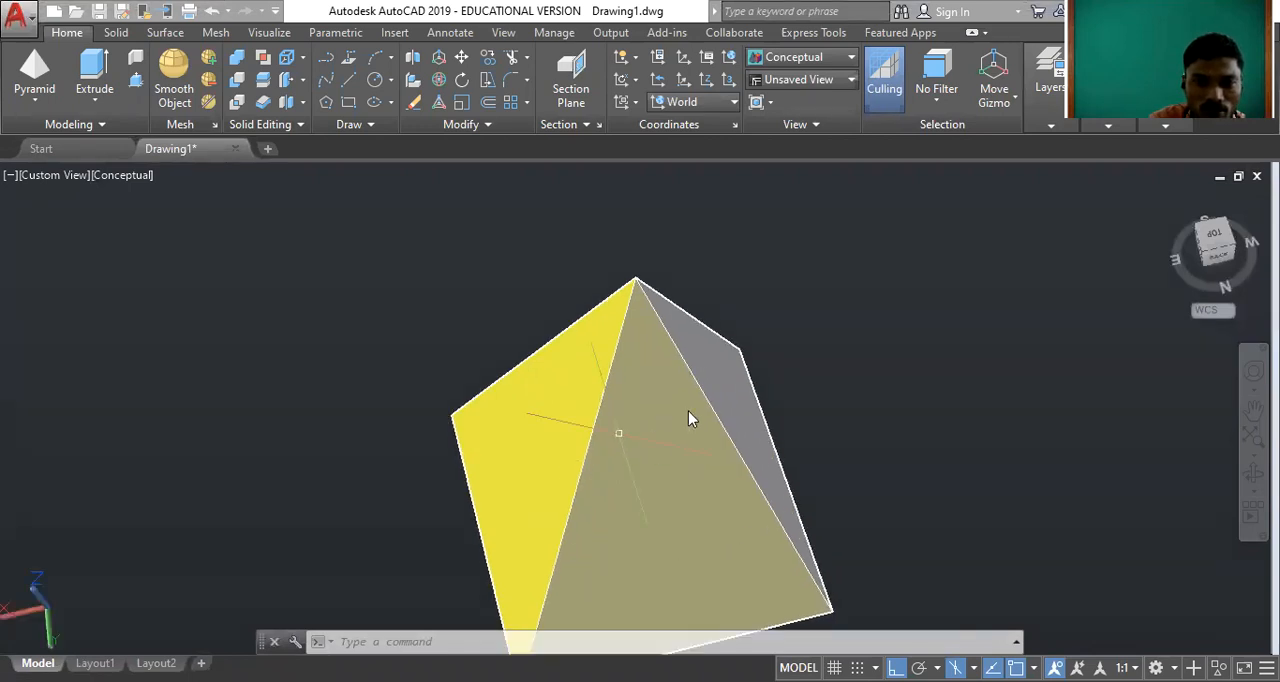
scroll(719, 257, "down", 2)
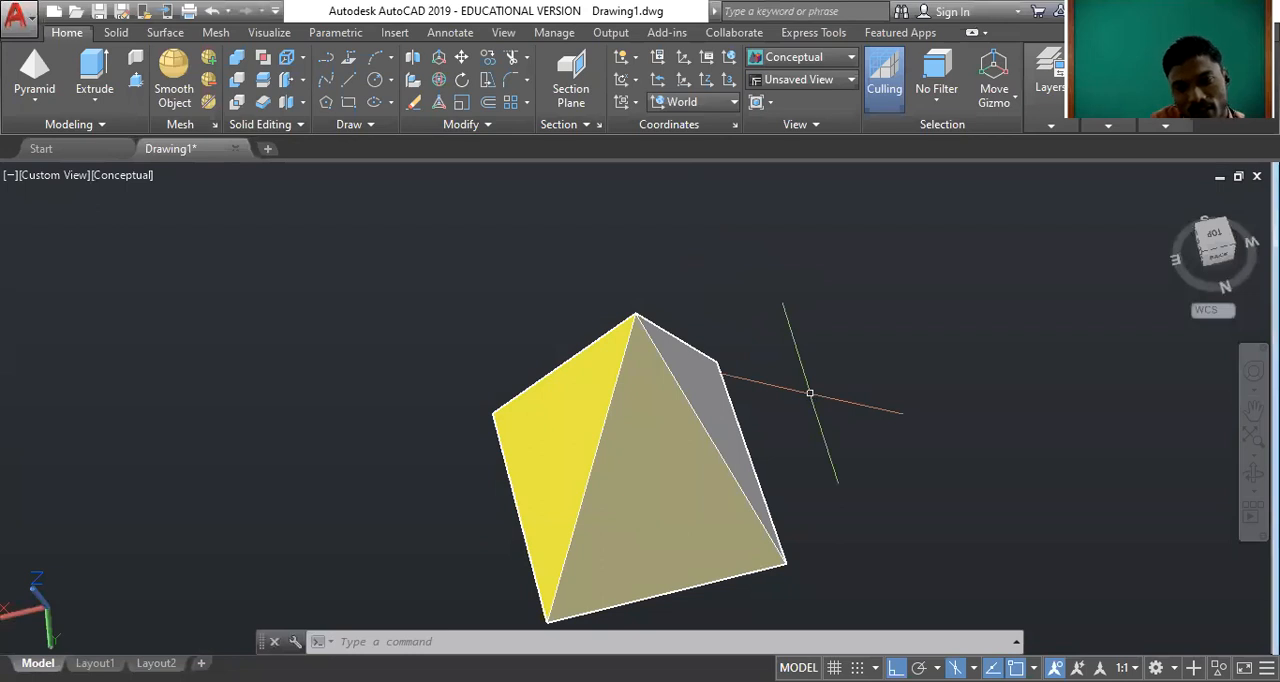
middle_click_drag(684, 502, 681, 418)
scroll(634, 280, "up", 2)
left_click_drag(642, 292, 680, 366)
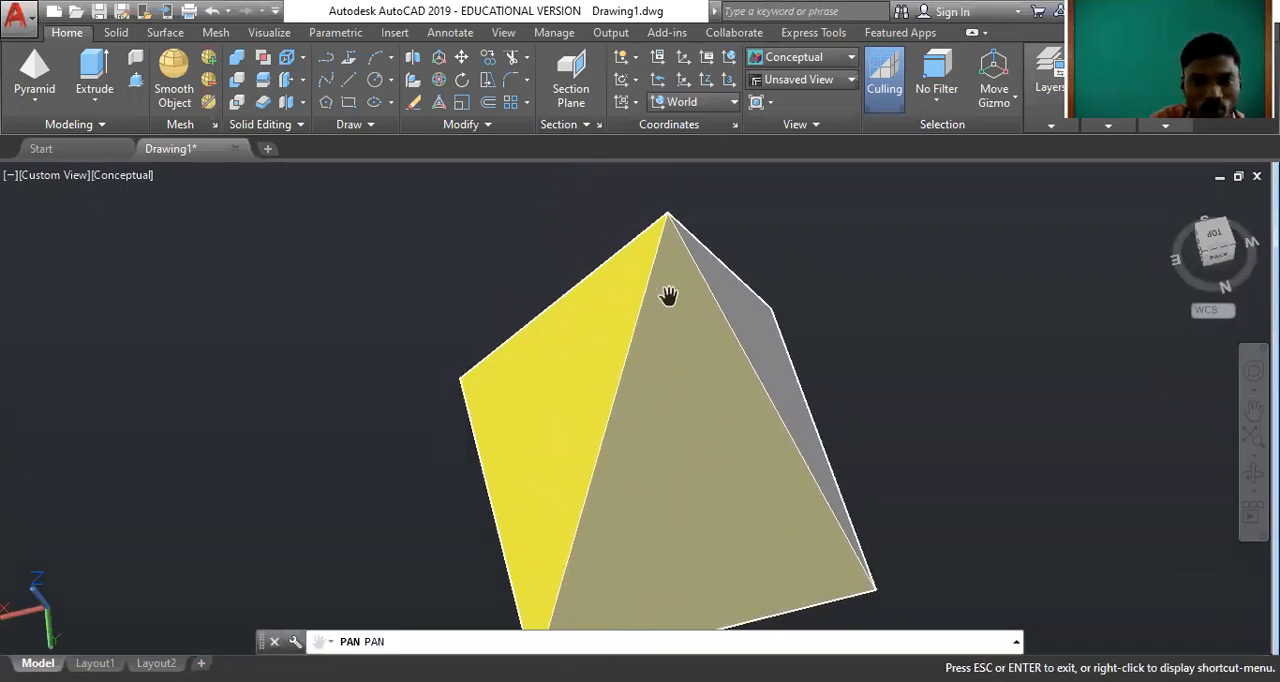
key("Escape")
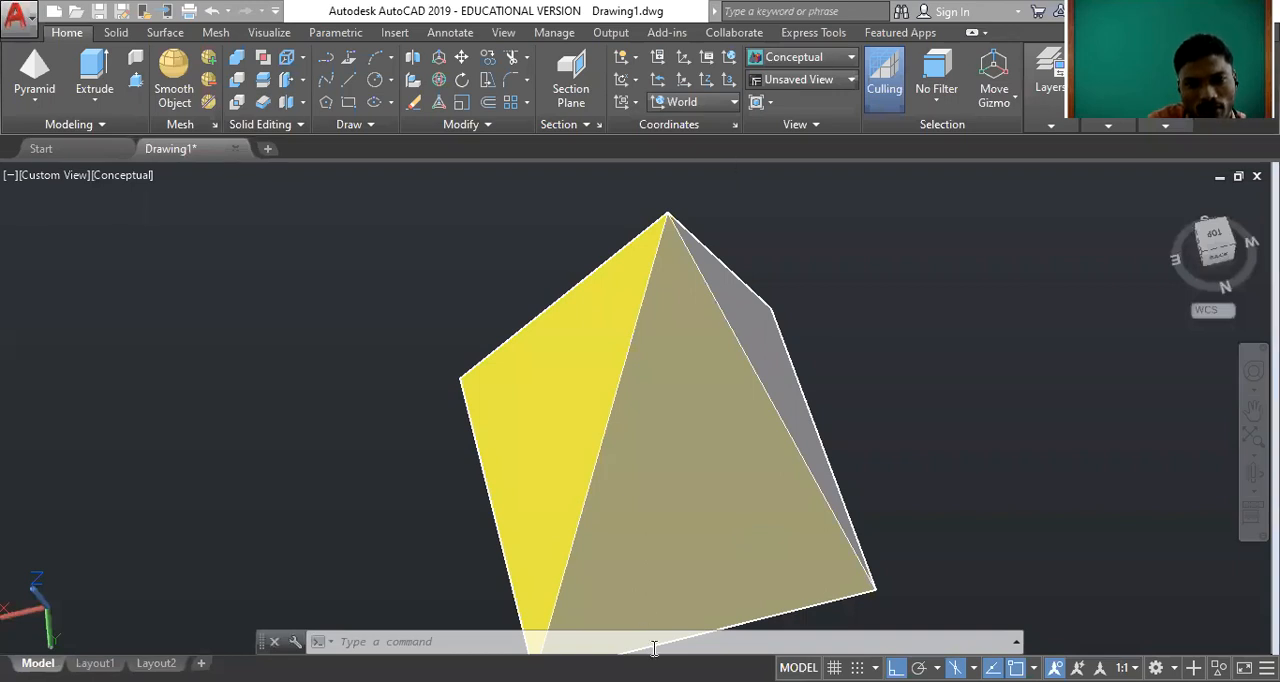
left_click(641, 445)
scroll(643, 438, "down", 2)
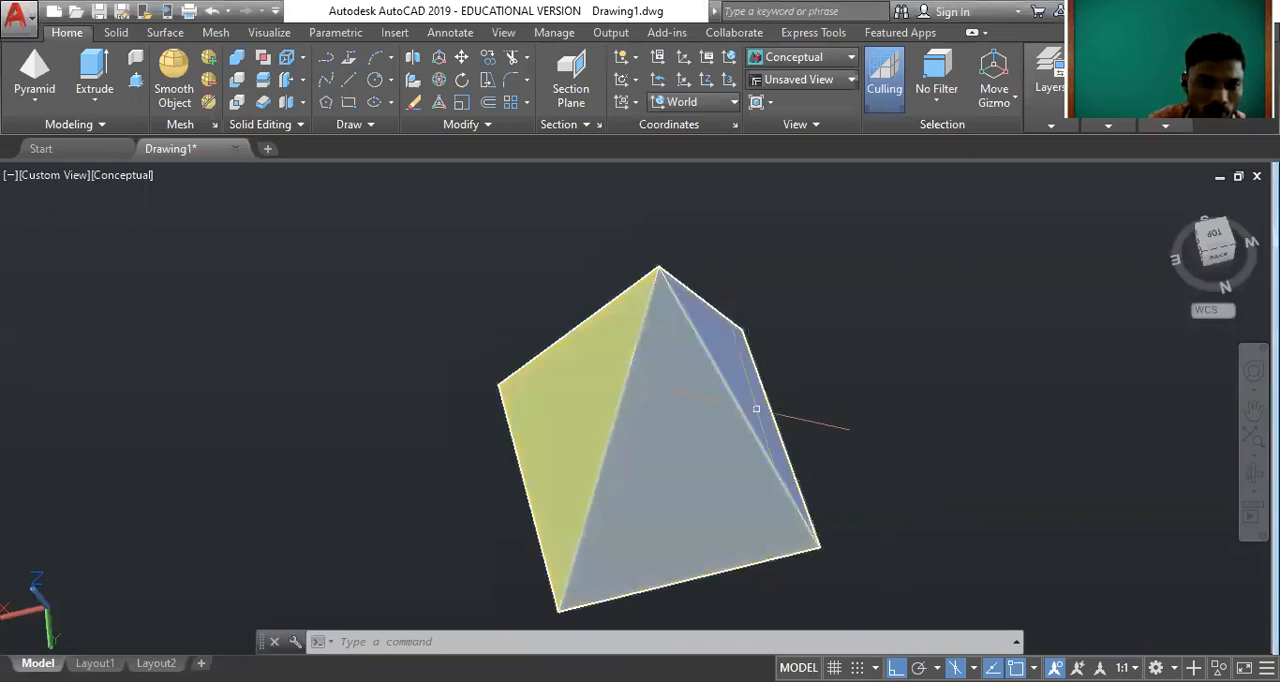
scroll(645, 369, "up", 3)
scroll(645, 369, "down", 2)
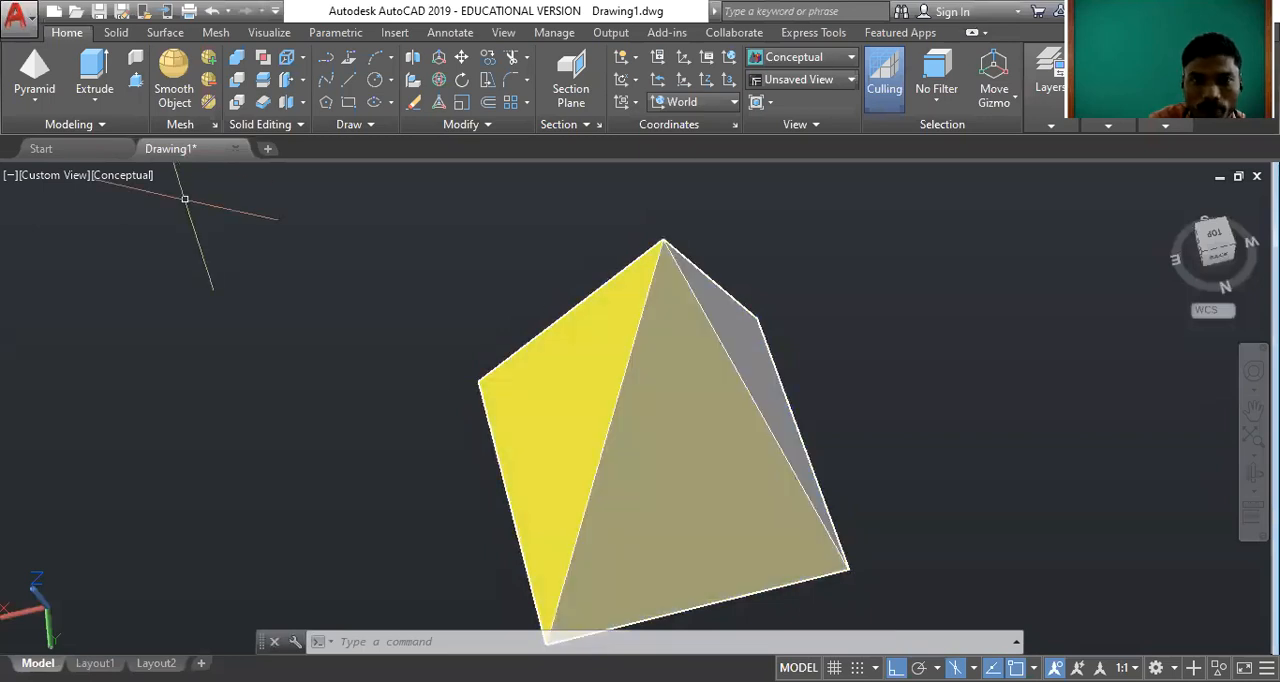
Erase the yellow pyramid from the drawing.
left_click(865, 410)
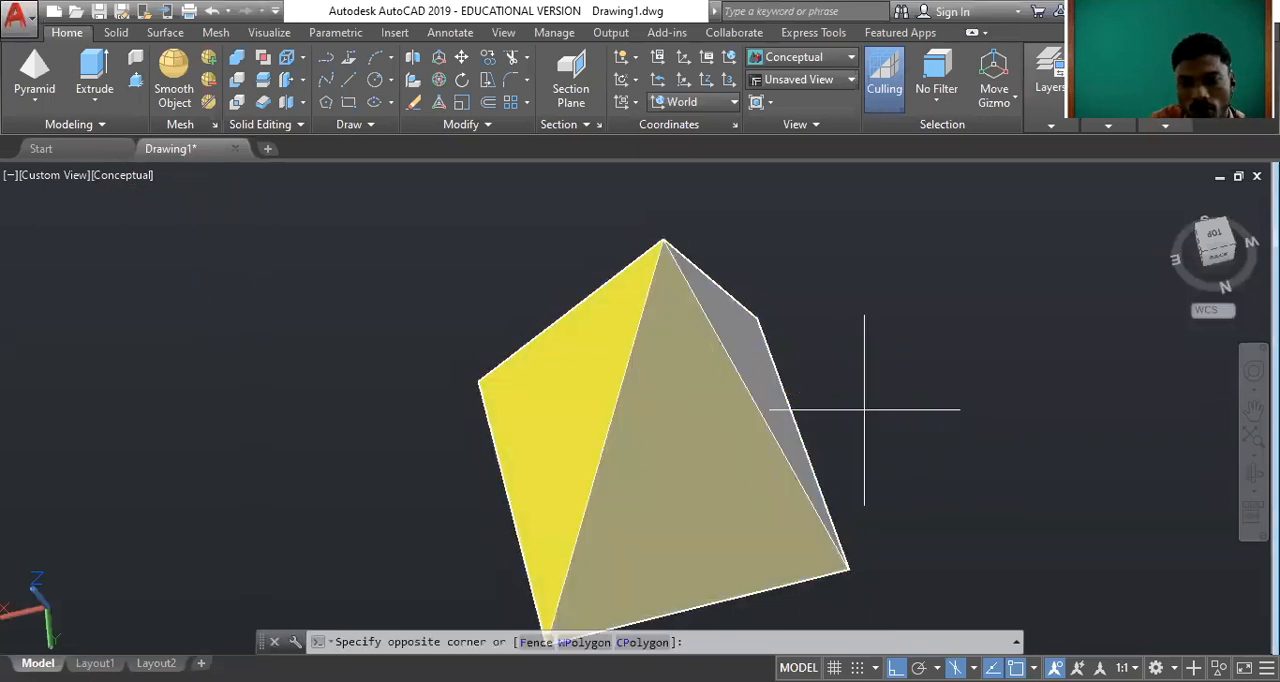
left_click(680, 375)
key("Delete")
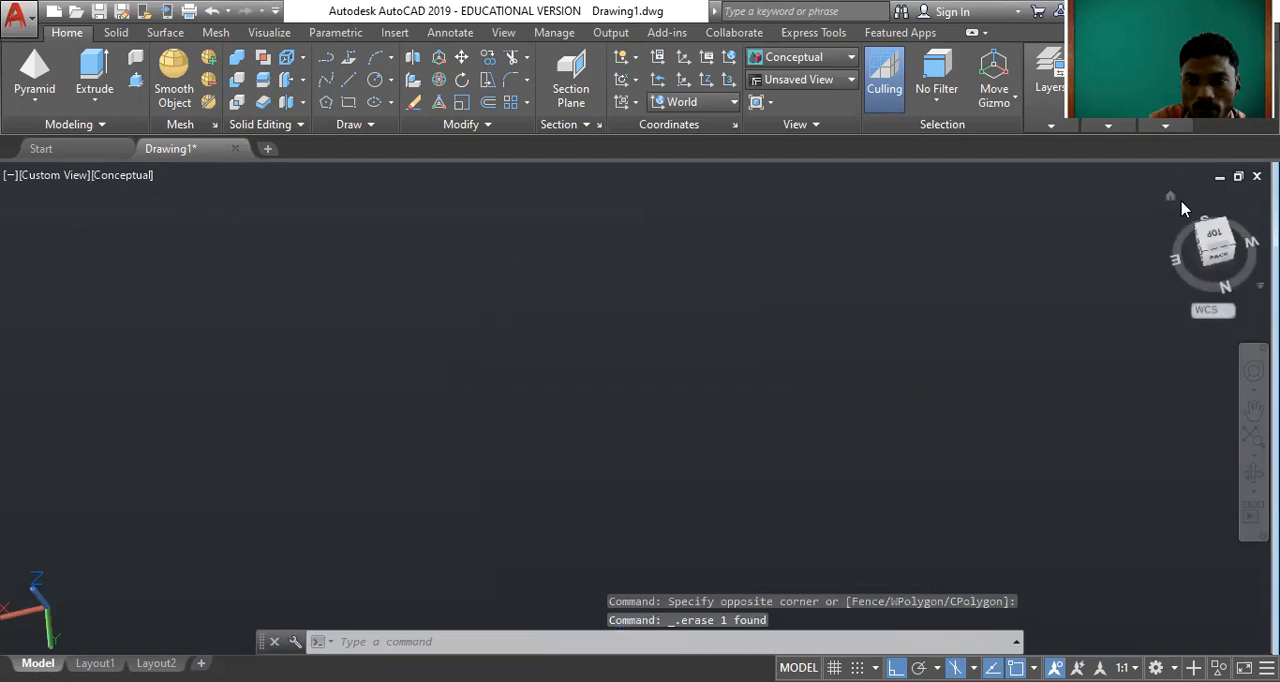
Restore the SW Isometric view and draw a solid wedge left of the centre of the drawing area.
left_click(1170, 198)
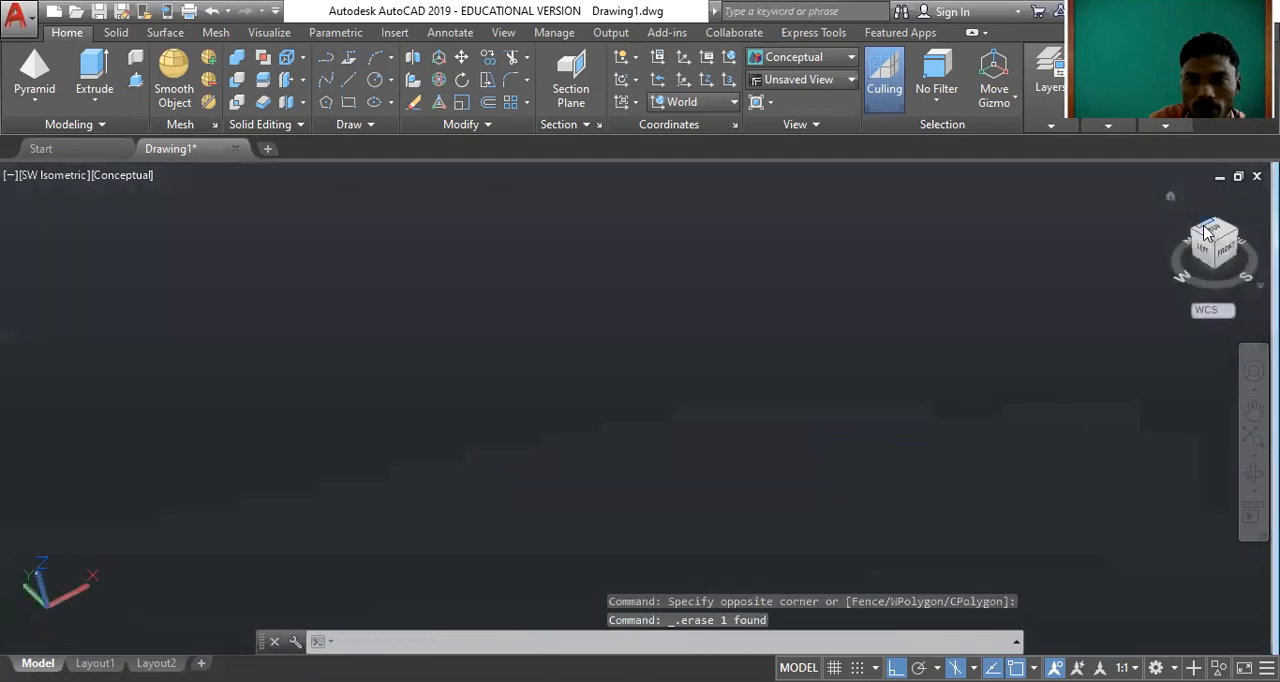
left_click(1212, 231)
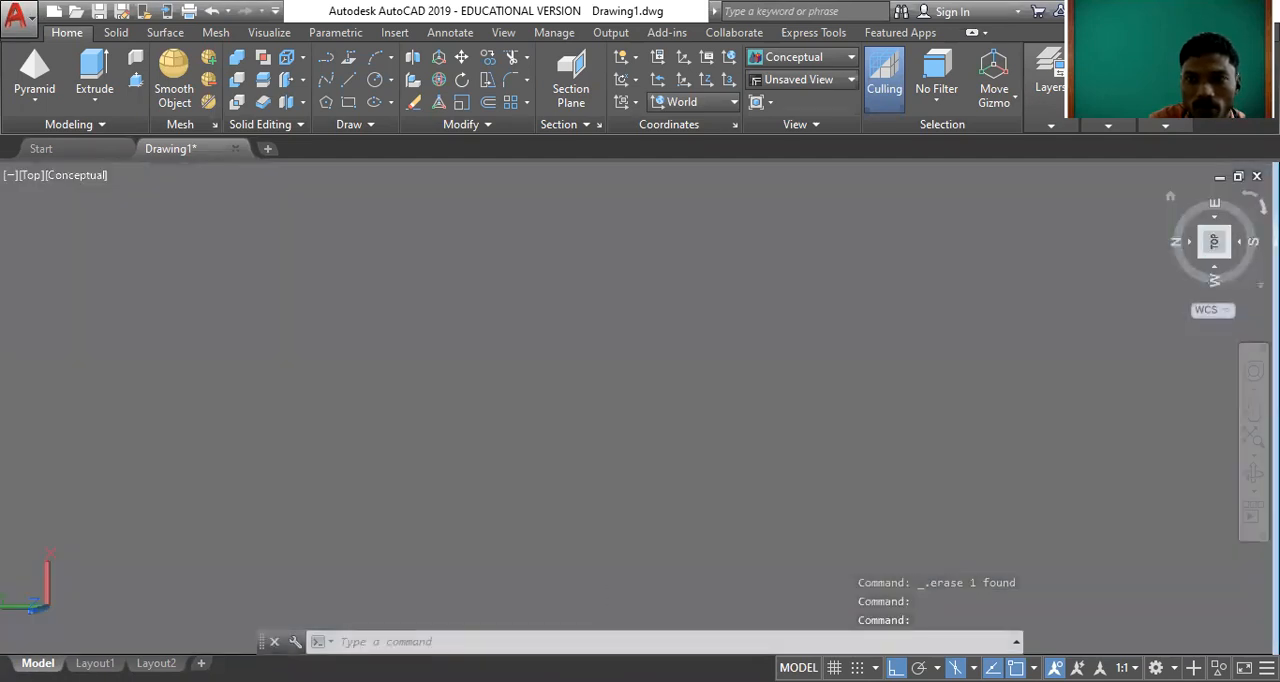
left_click(34, 102)
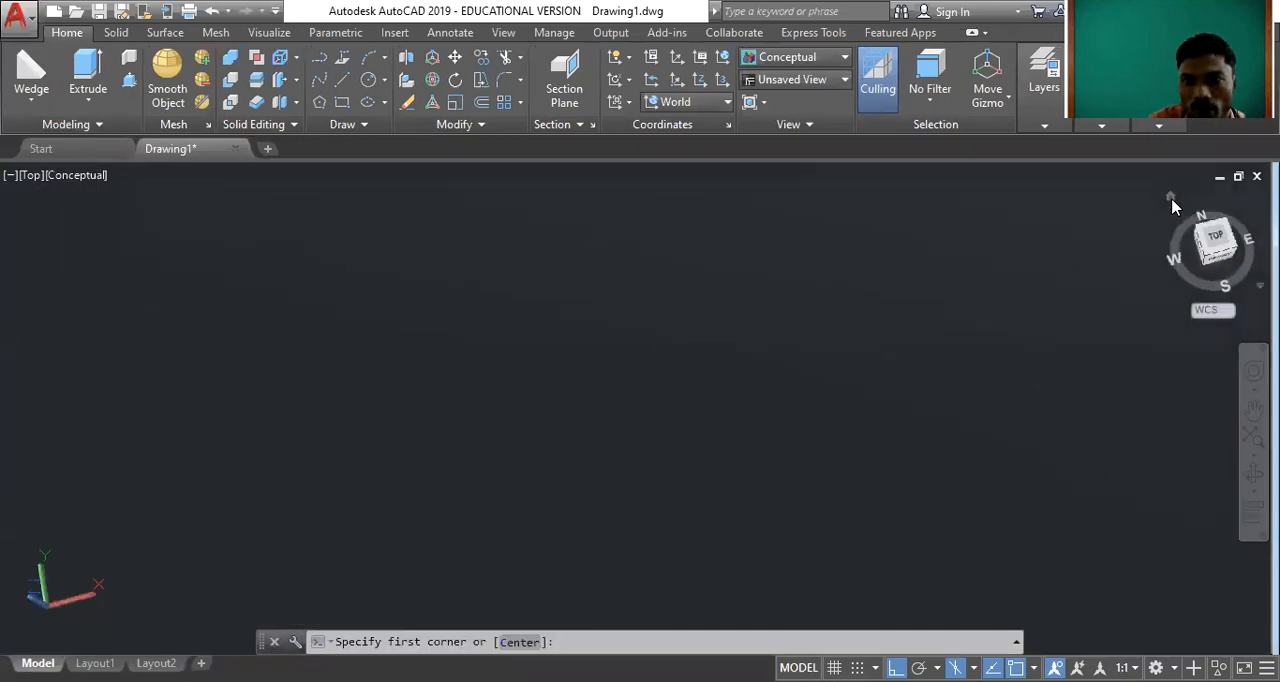
left_click(1171, 197)
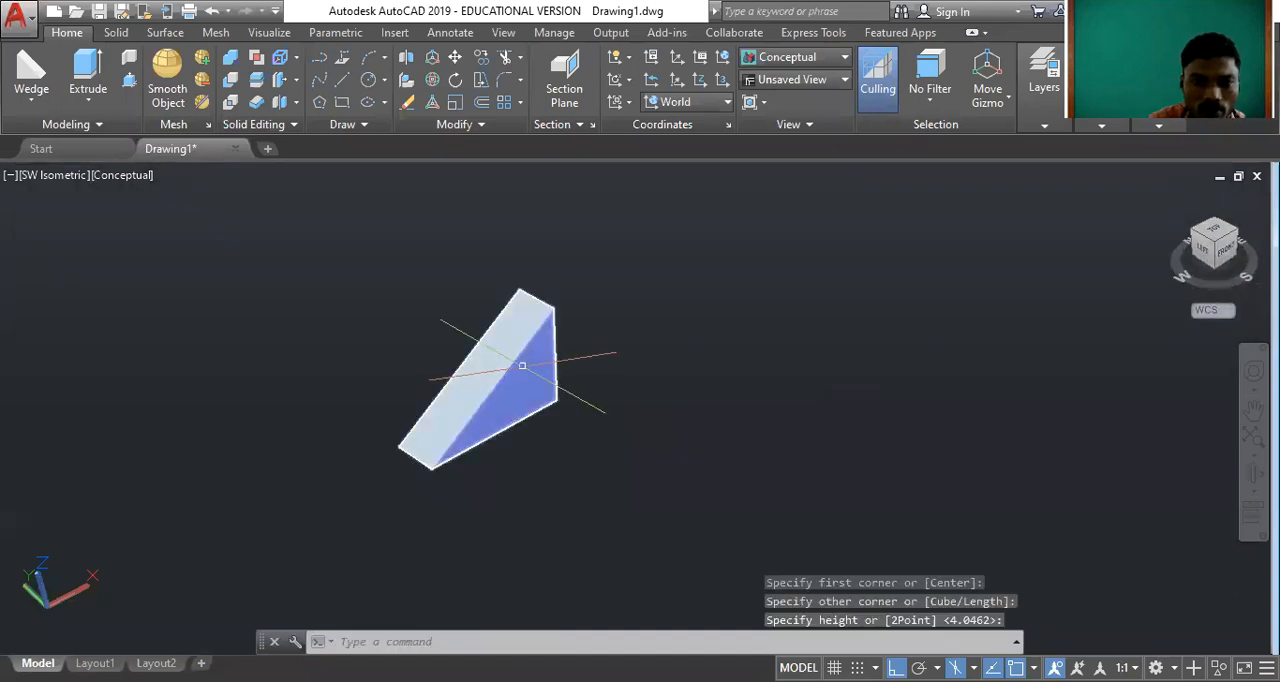
left_click(521, 365)
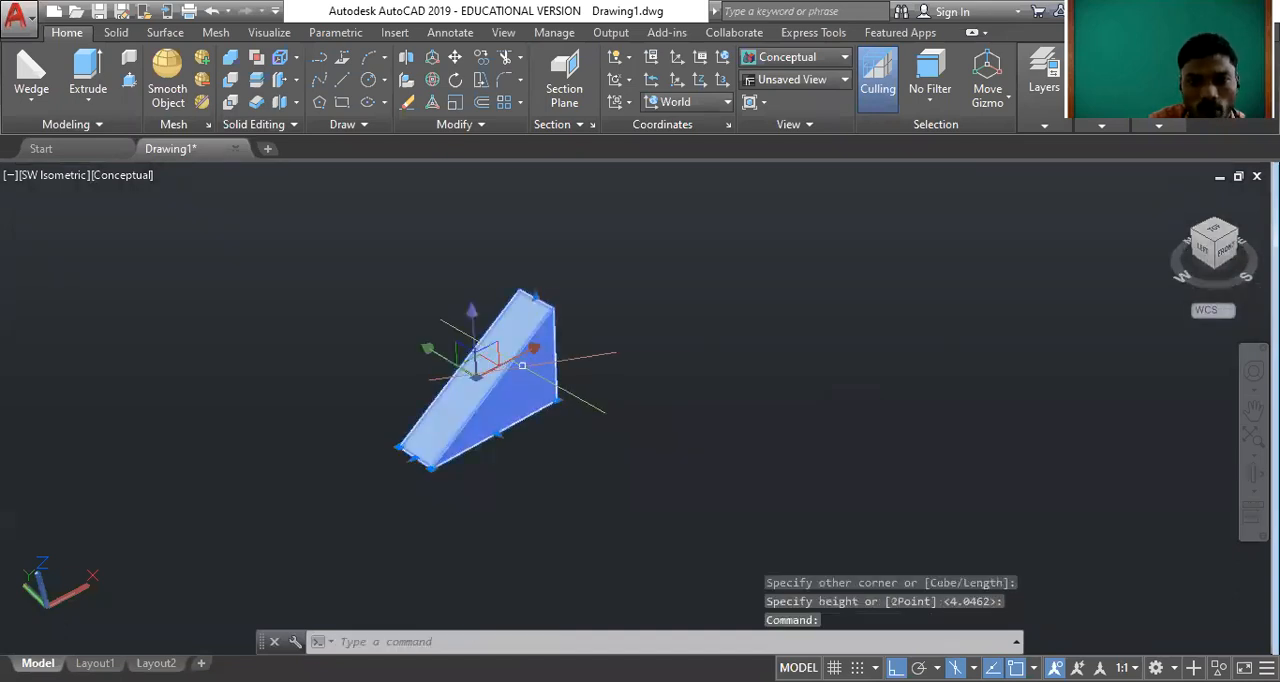
left_click(522, 366)
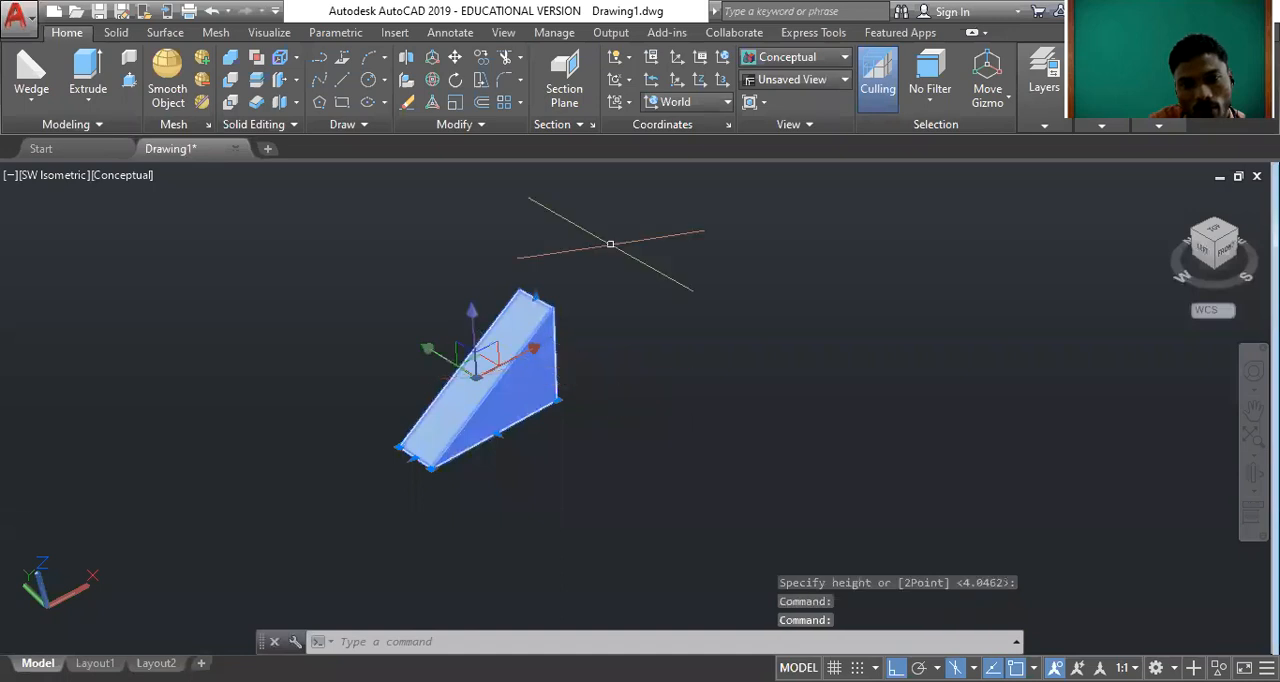
key("Escape")
key("Escape")
left_click(522, 382)
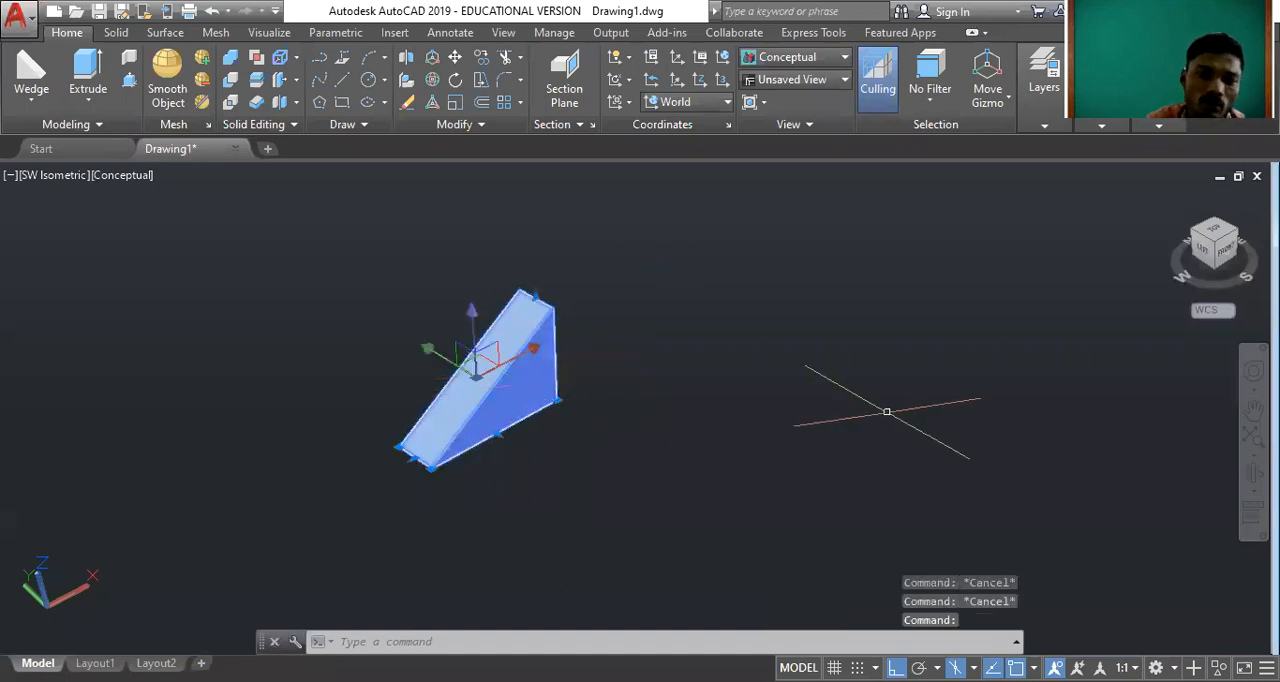
key("Escape")
key("Escape")
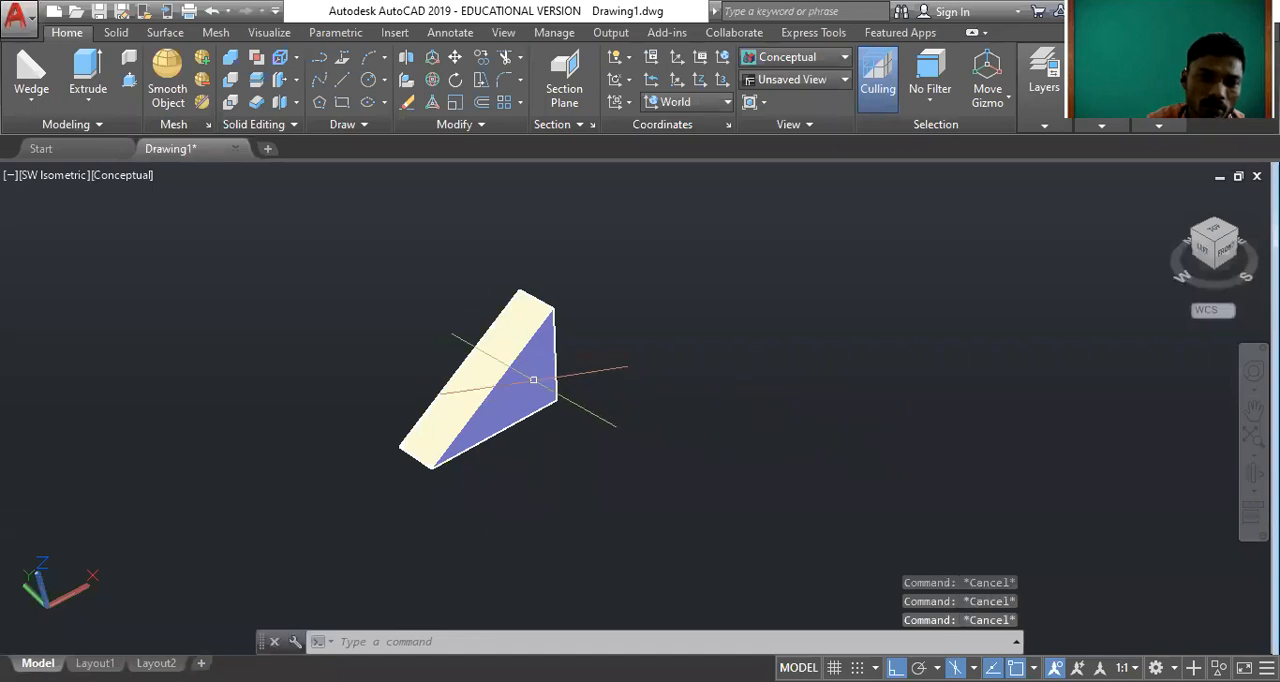
Change the wedge's colour to Green.
scroll(480, 370, "up", 2)
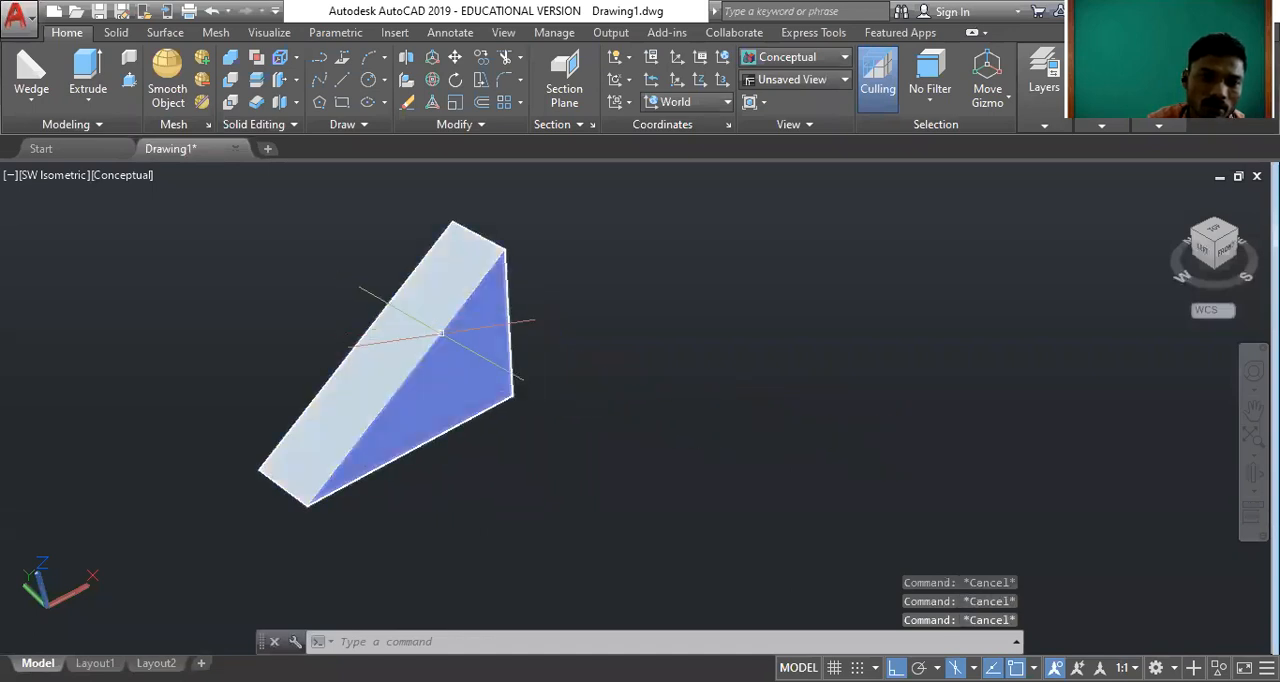
left_click(428, 326)
left_click(673, 188)
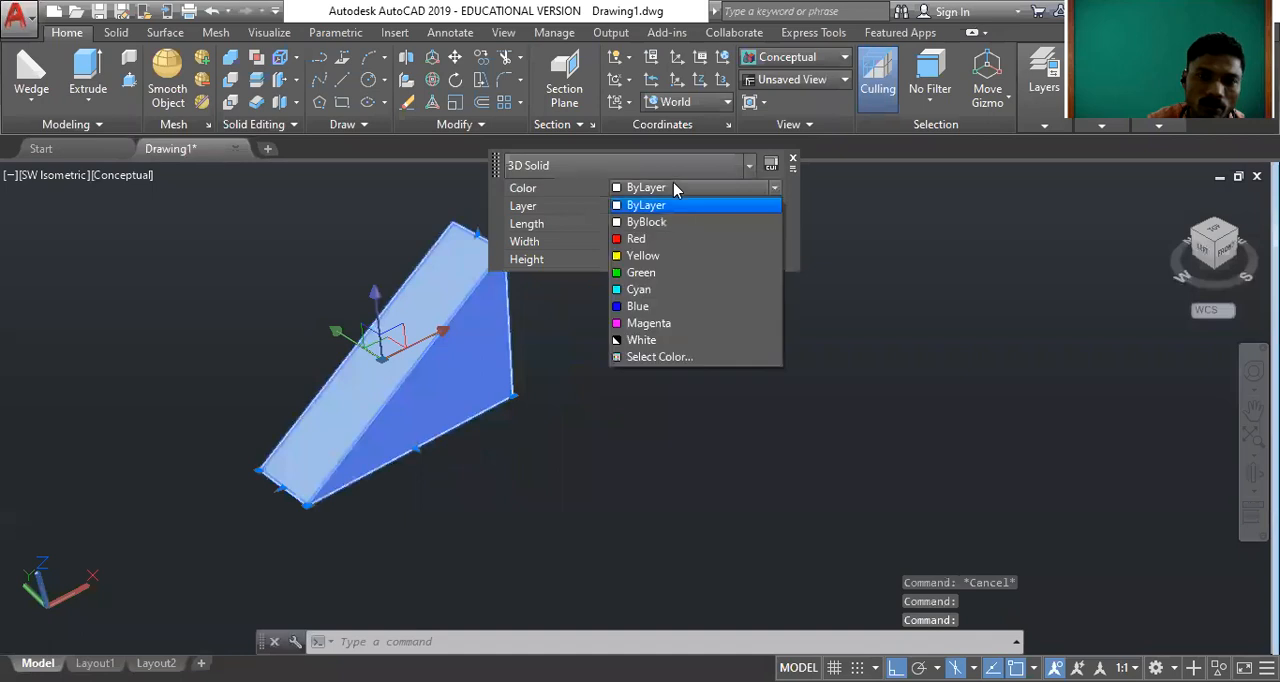
left_click(682, 273)
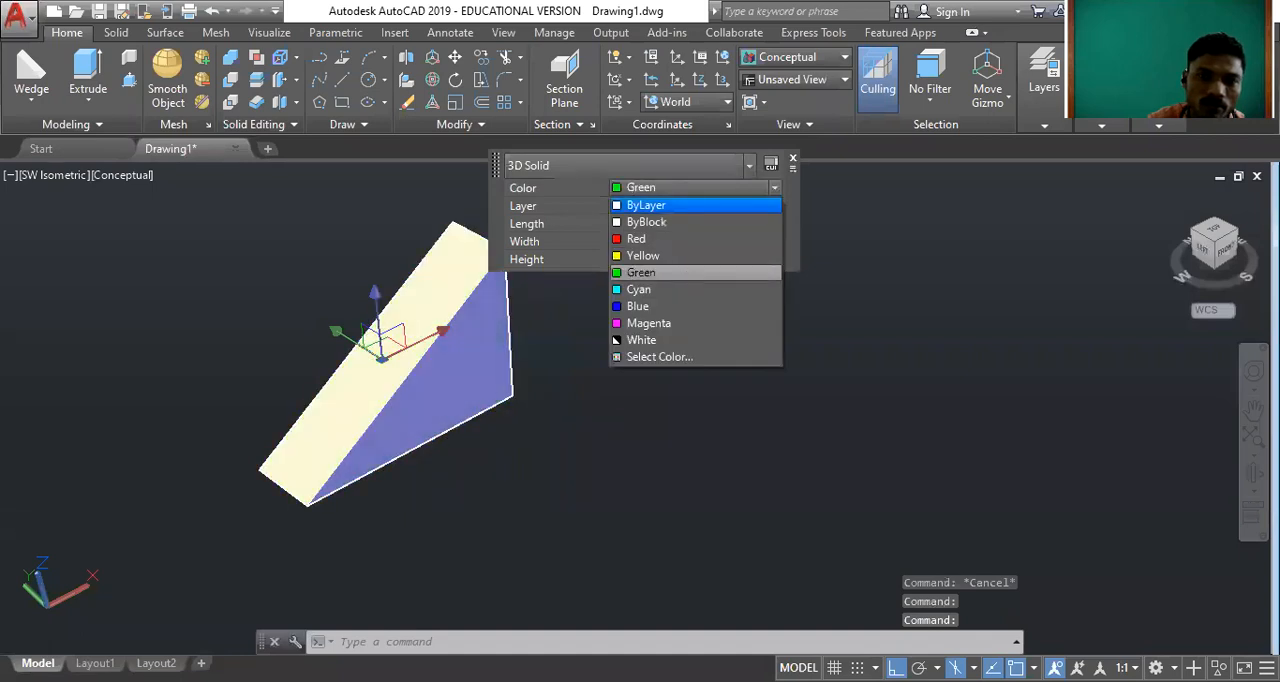
key("Escape")
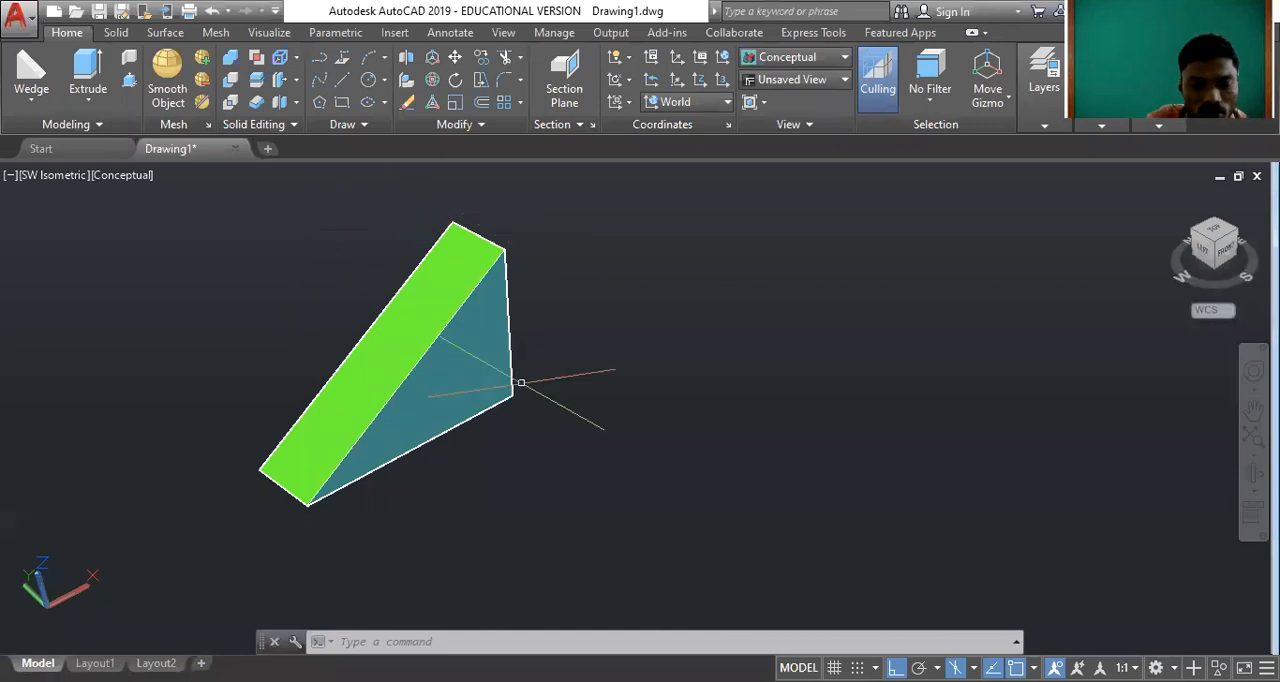
Bring the green wedge to the middle of the drawing area and inspect its sloping and triangular faces.
middle_click_drag(521, 384, 643, 406)
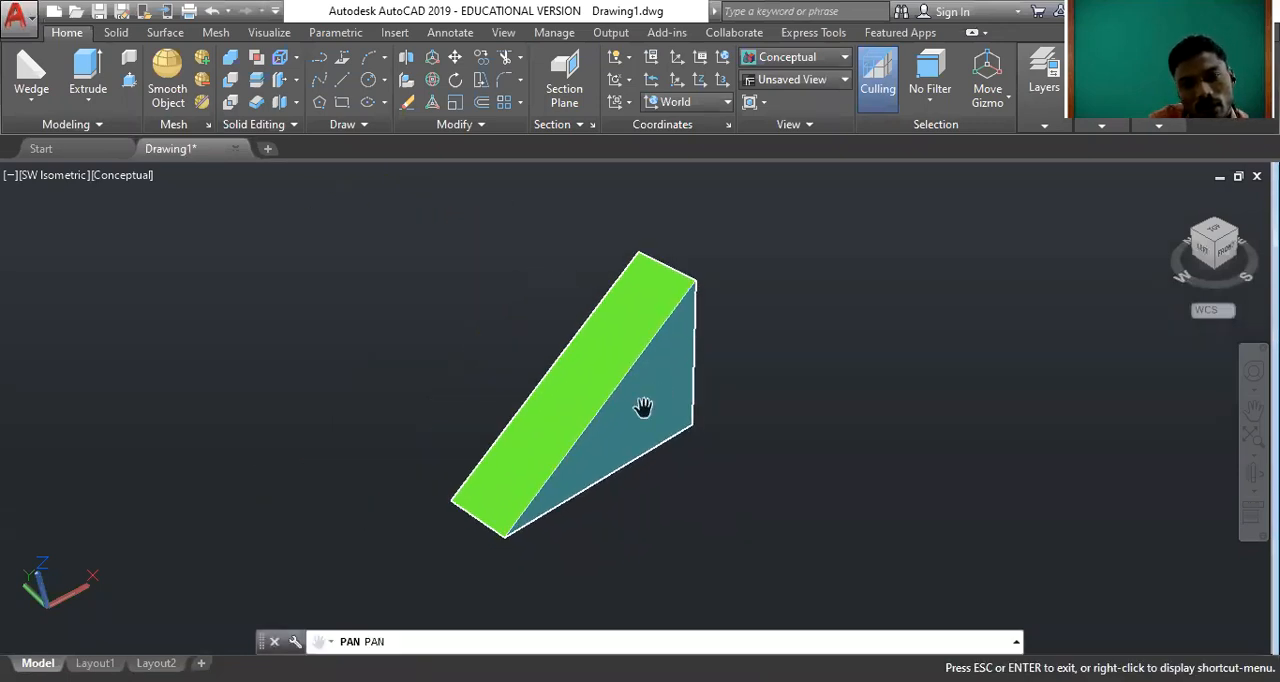
scroll(643, 406, "up", 3)
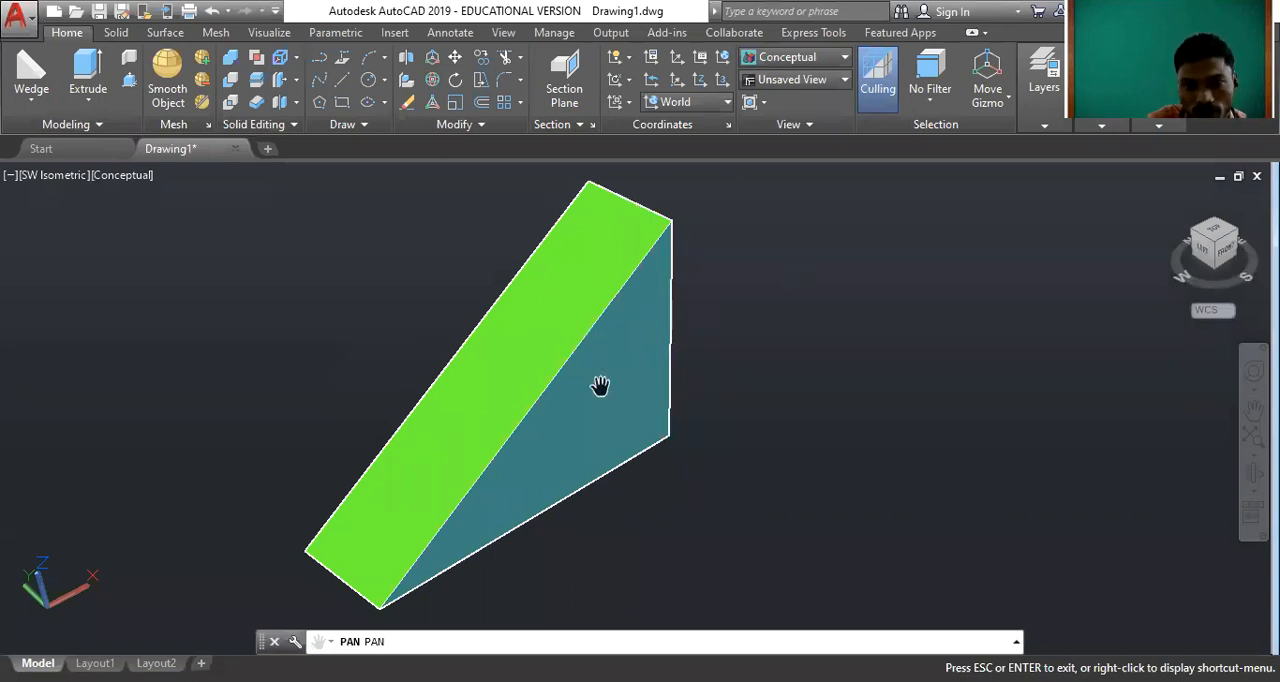
key("Escape")
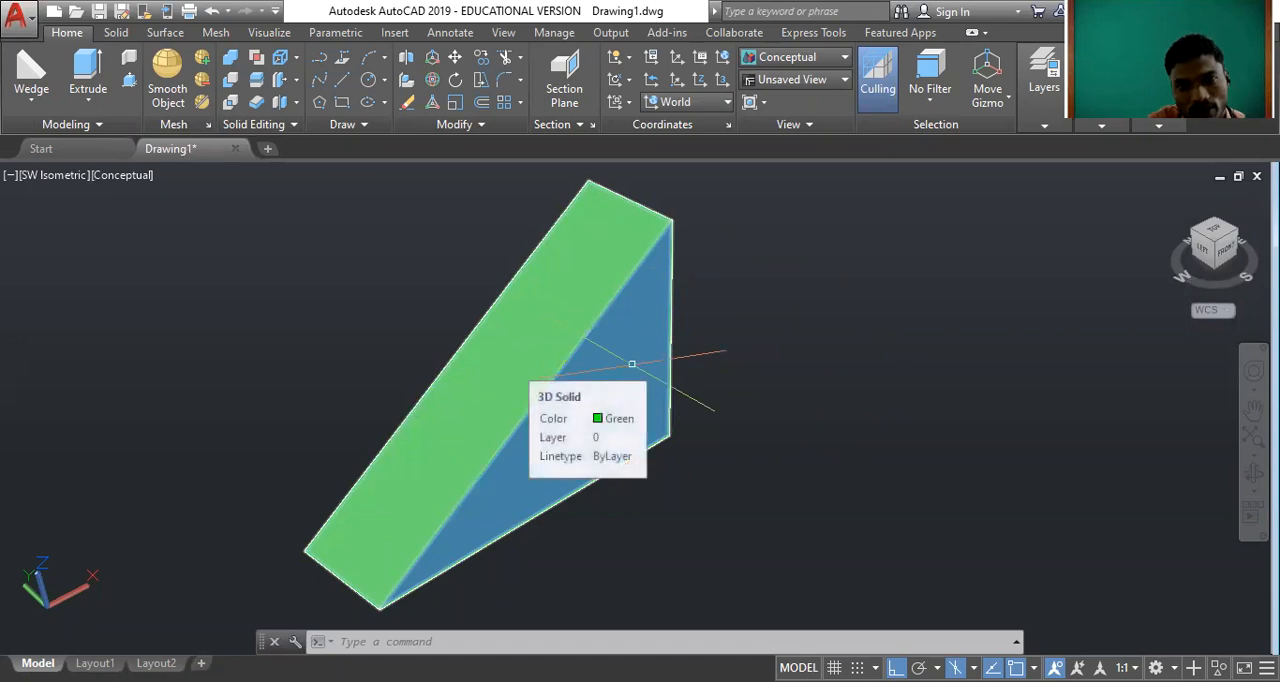
left_click(771, 394)
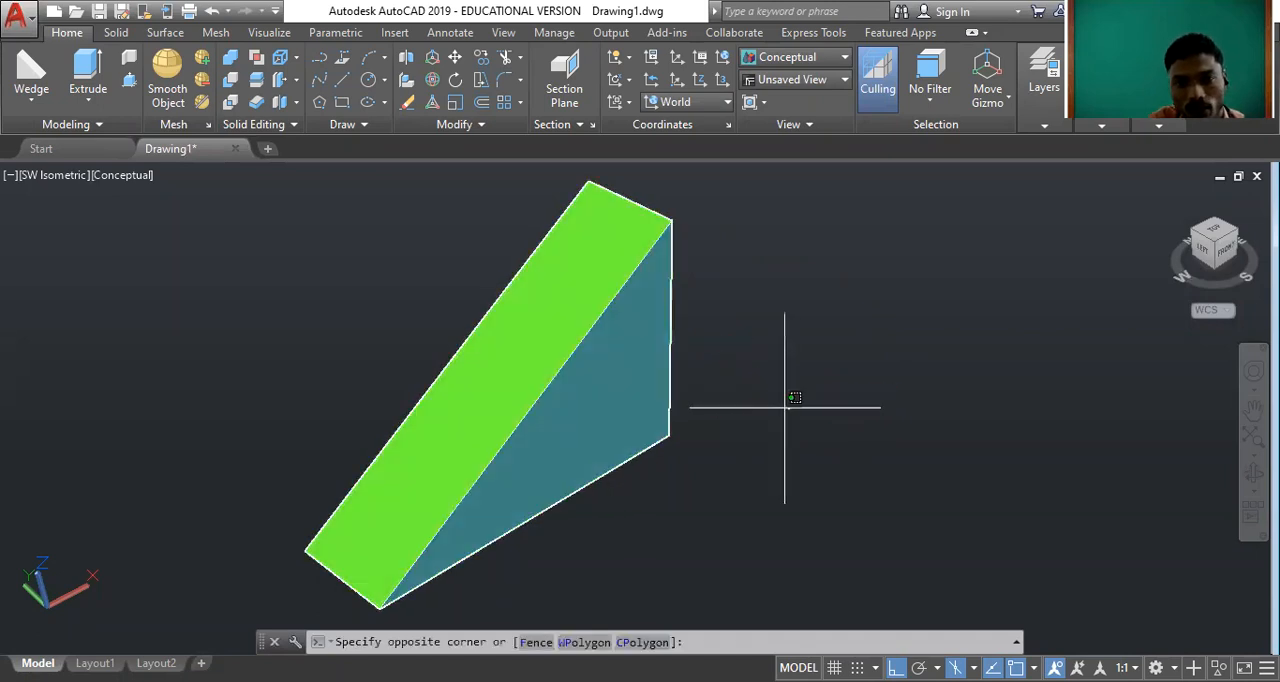
Erase the green wedge from the drawing.
left_click(423, 289)
key("Delete")
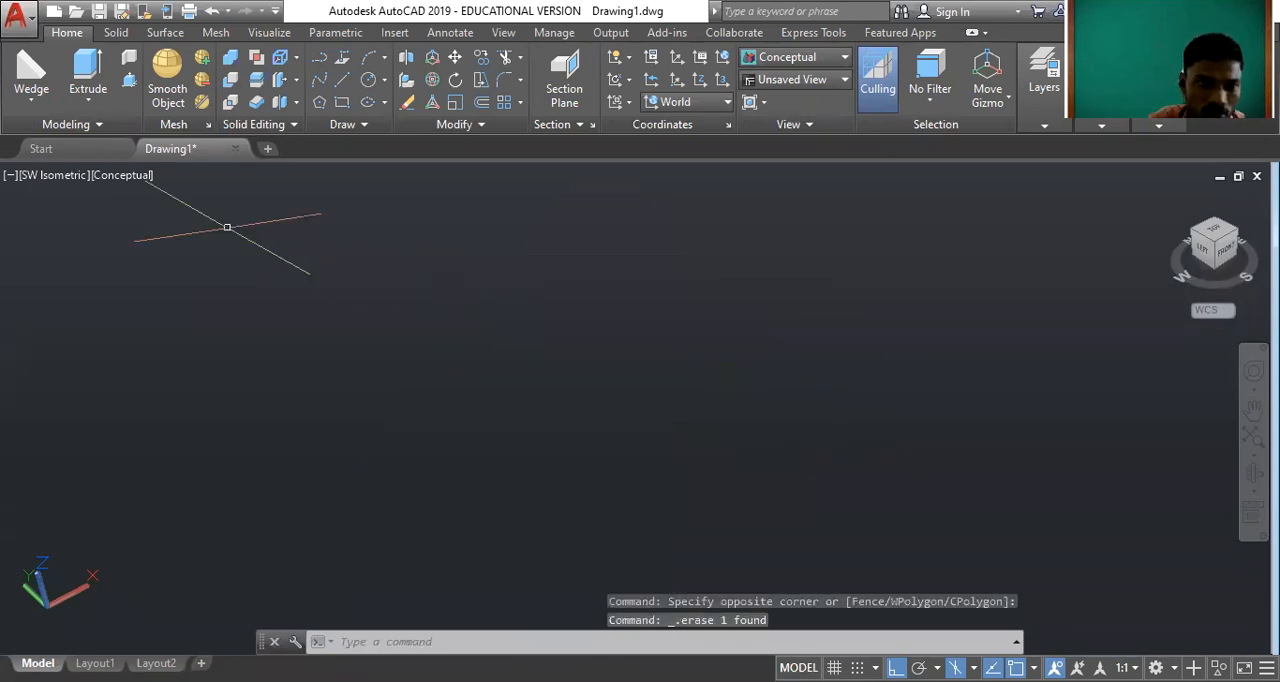
left_click(32, 101)
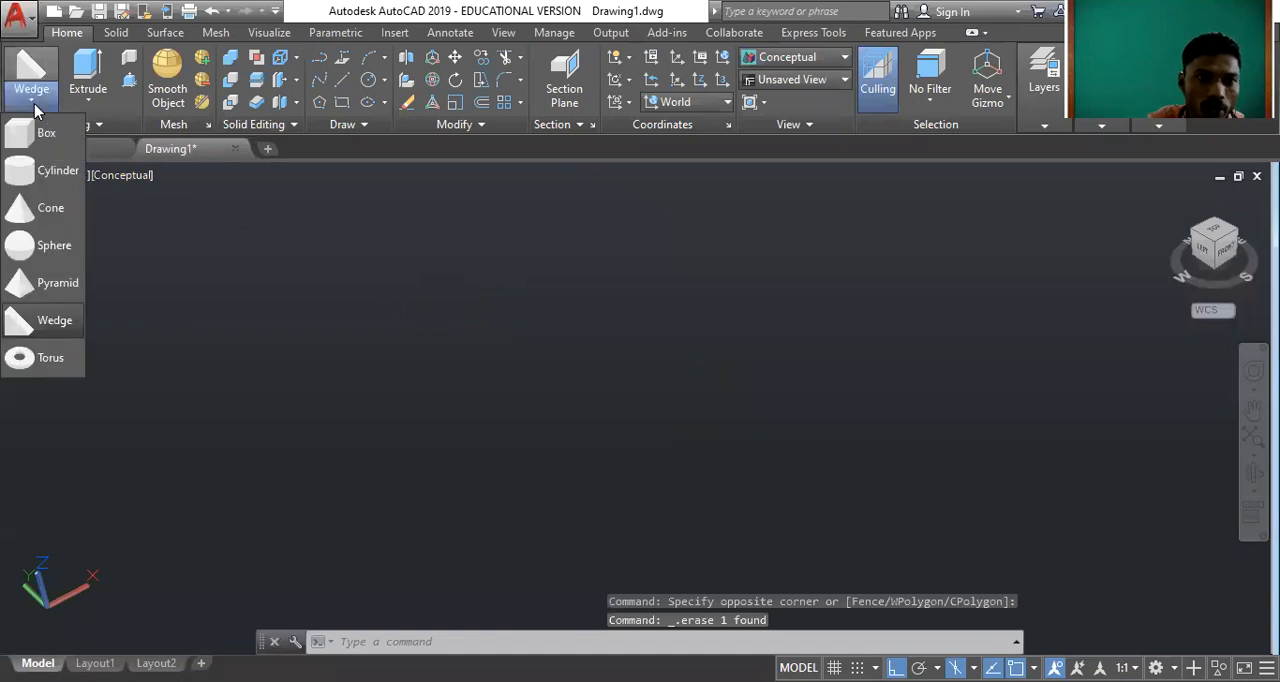
left_click(56, 369)
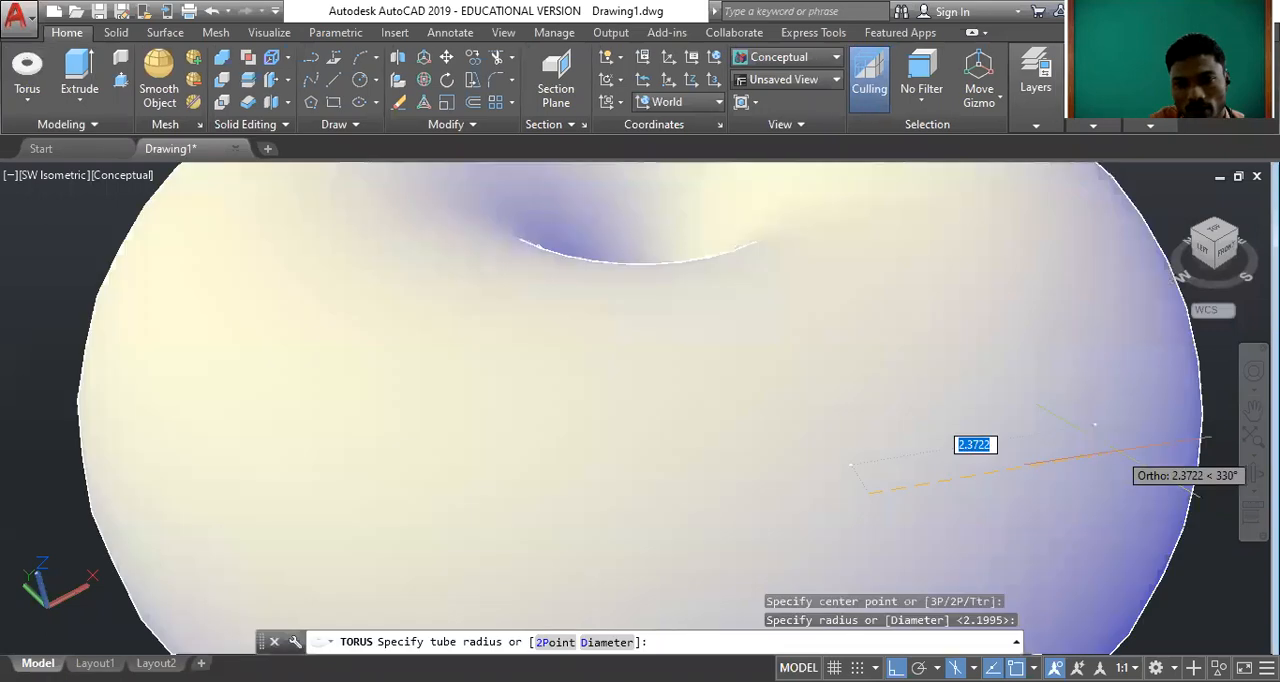
key("Escape")
key("Escape")
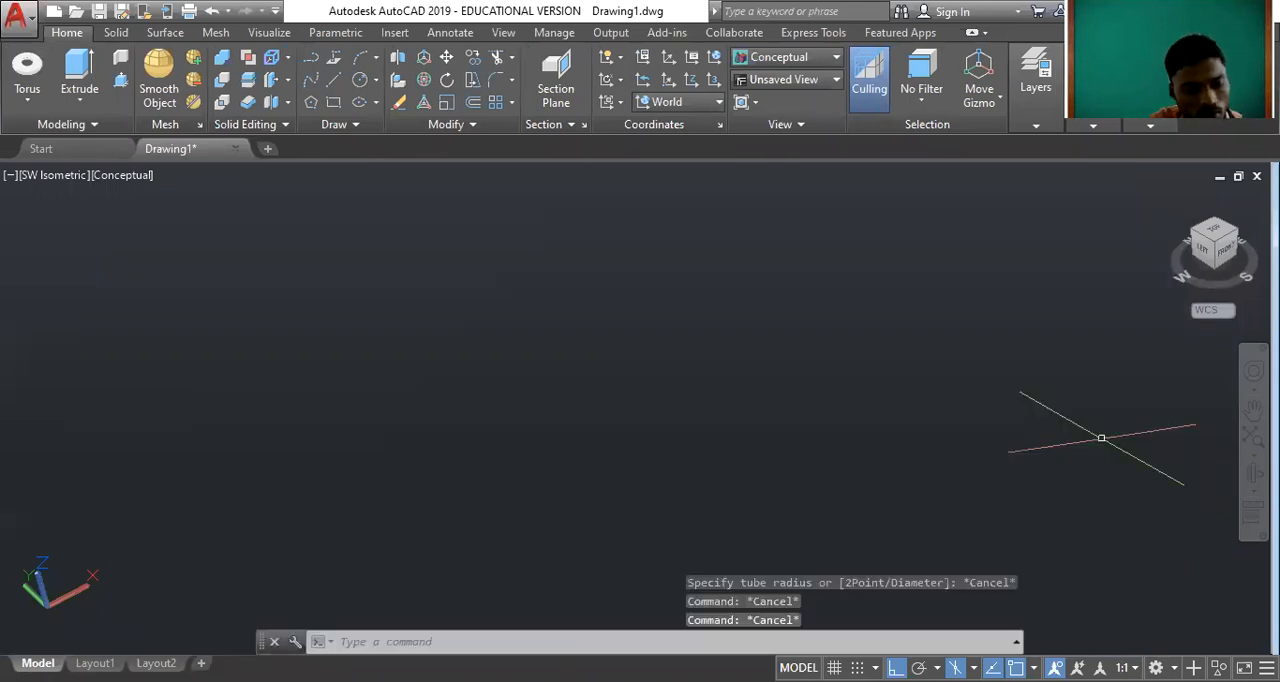
Draw a solid torus in the middle of the drawing area with a radius of about 35.5 and a tube radius of 5.
type("z")
key("Return")
type("a")
key("Return")
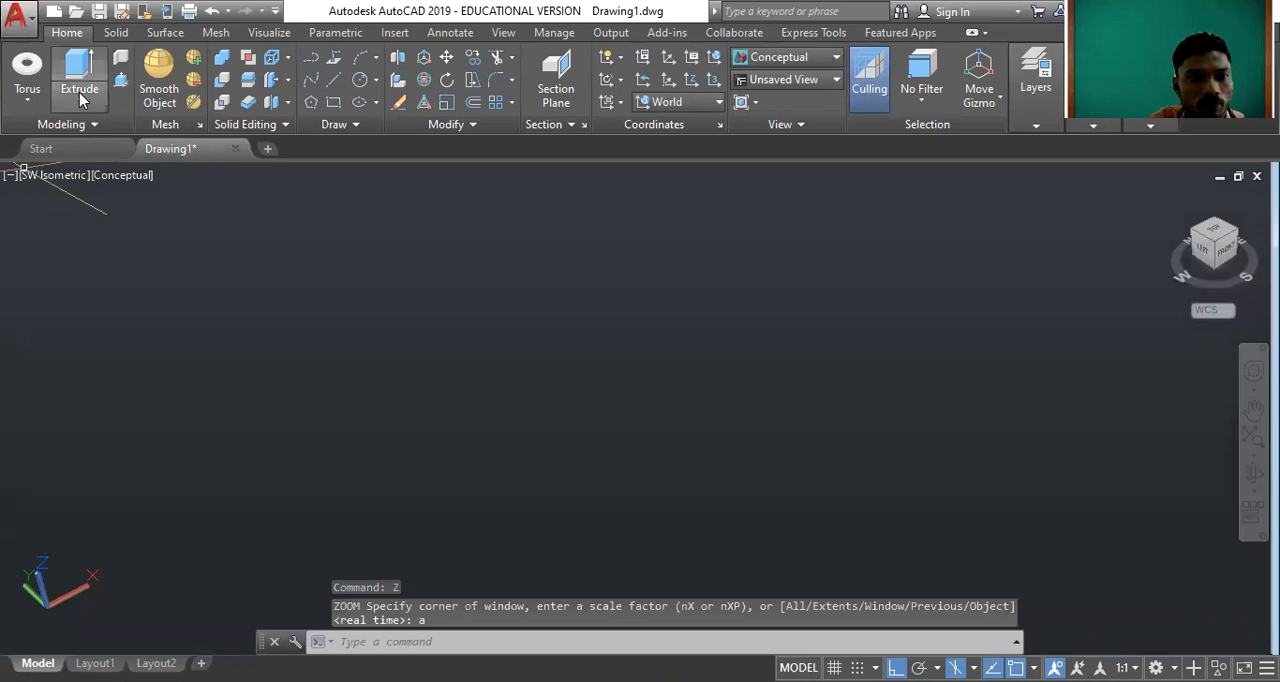
left_click(27, 99)
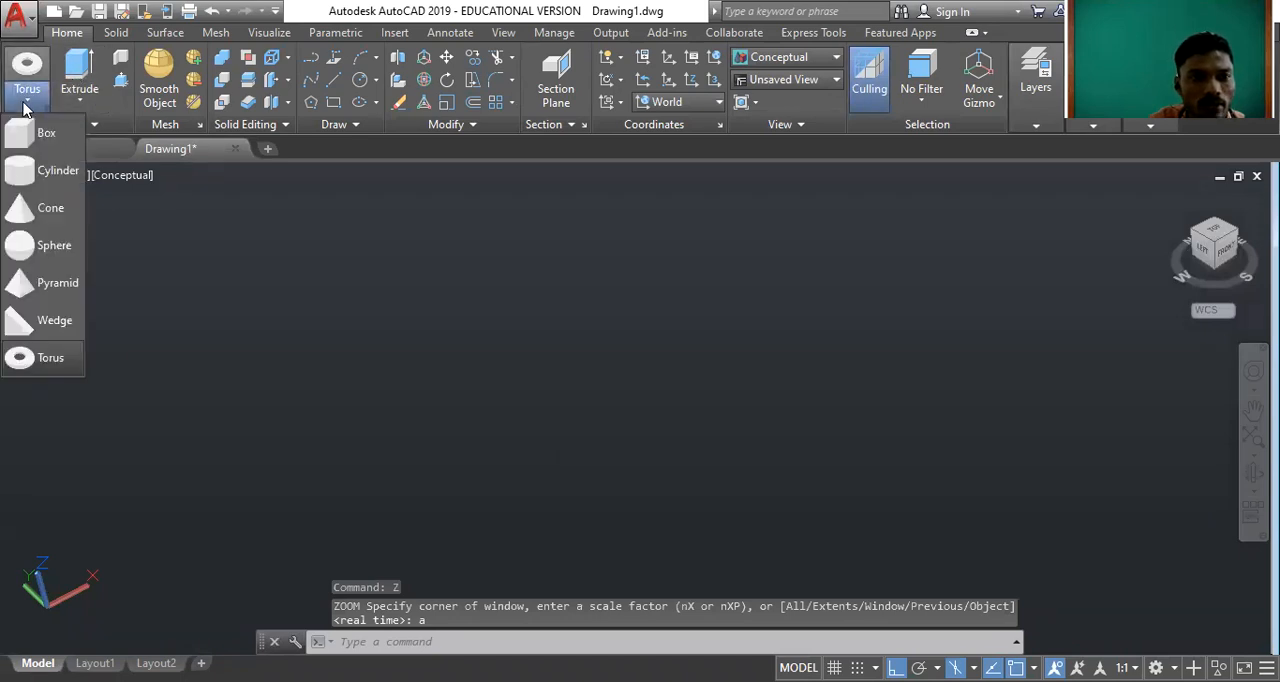
left_click(48, 357)
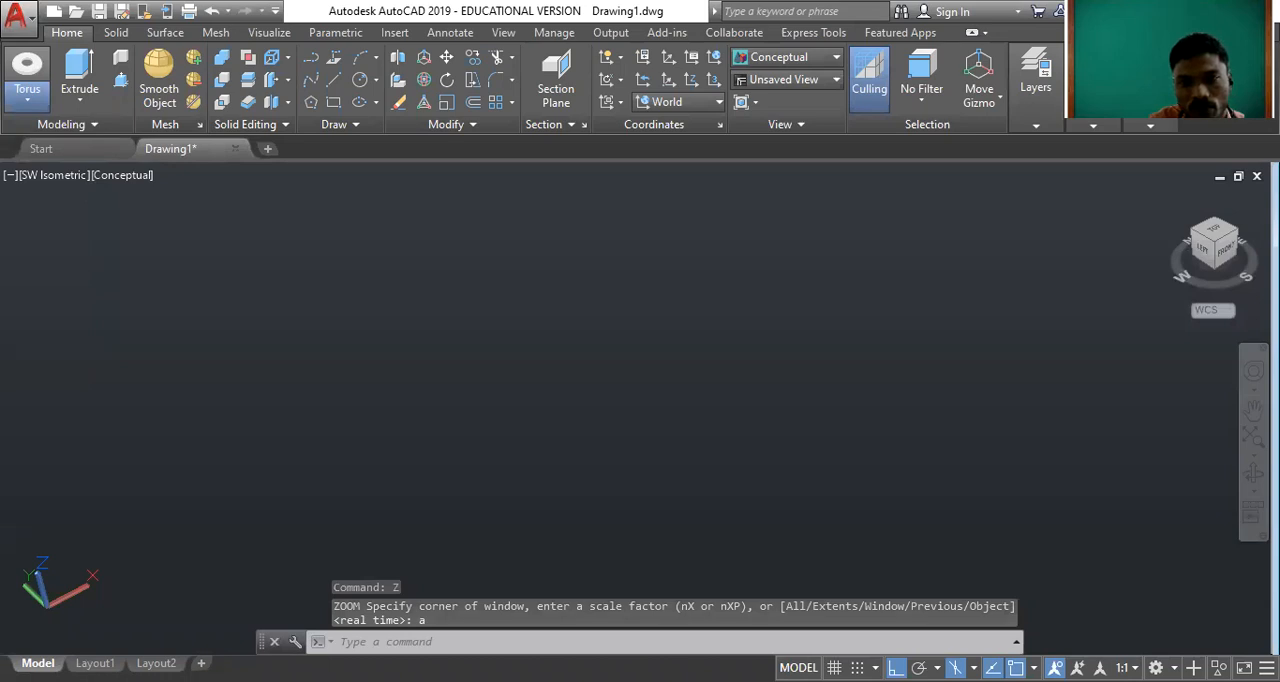
key("Escape")
key("Escape")
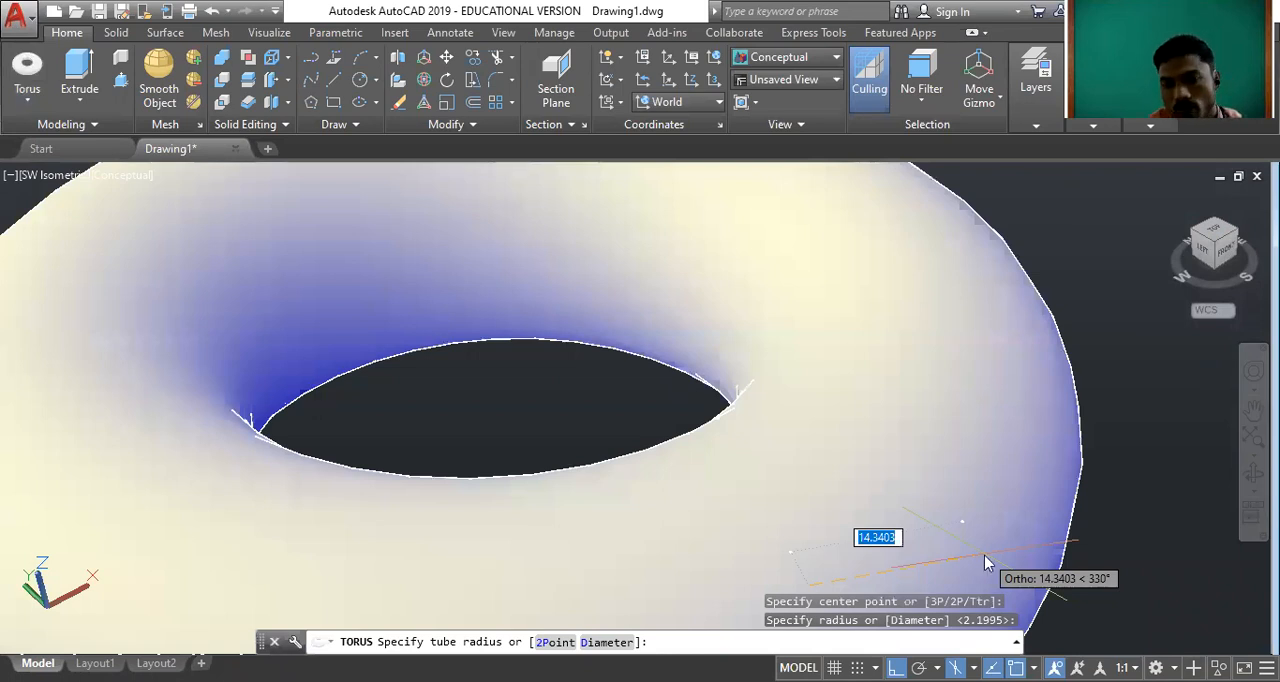
type("5")
key("Return")
scroll(380, 289, "down", 7)
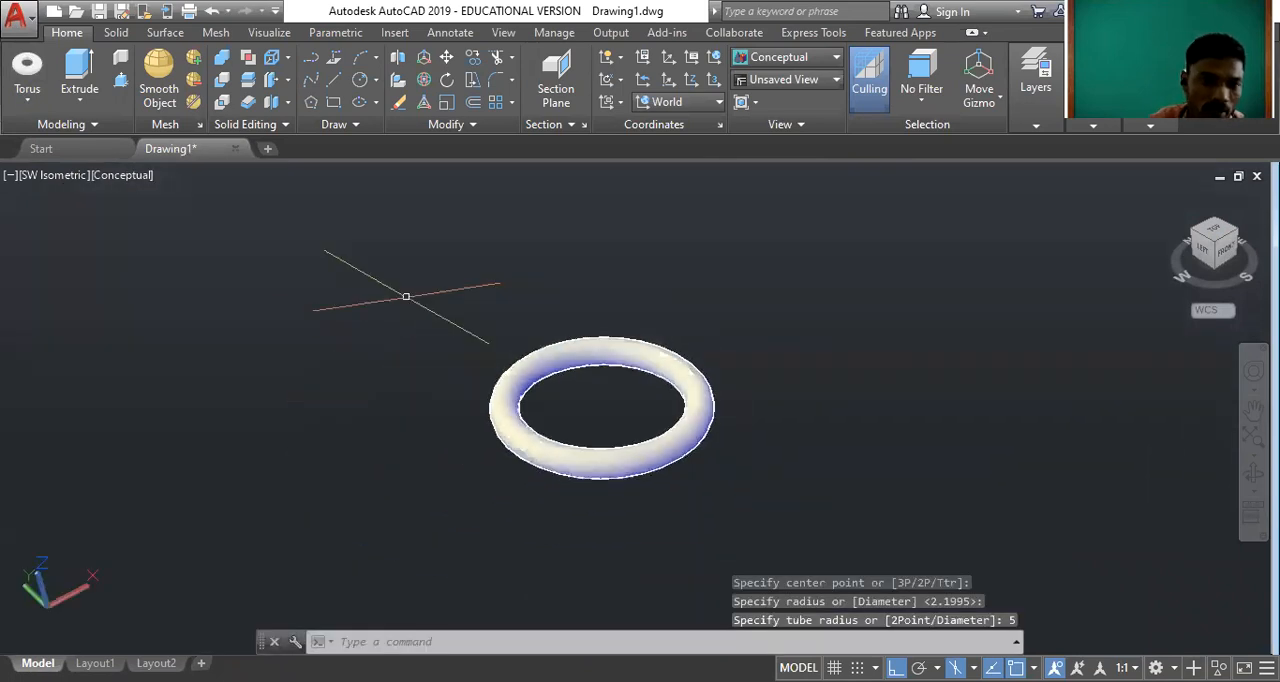
scroll(488, 379, "up", 3)
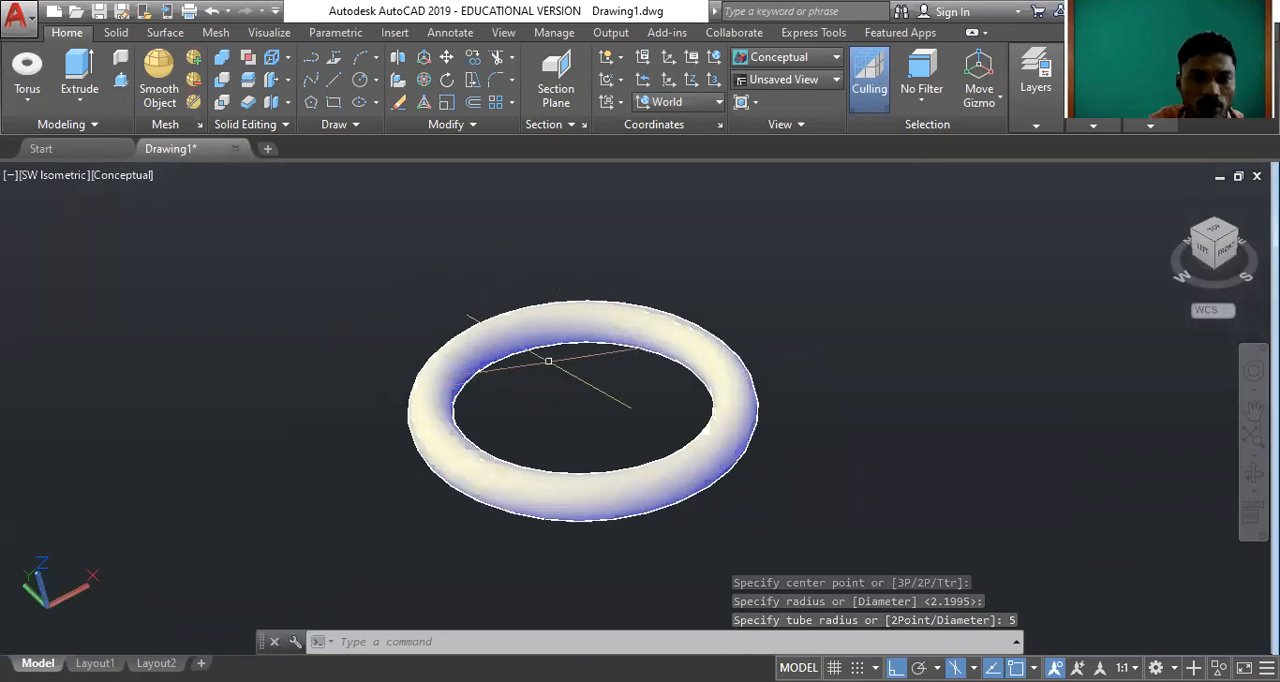
Change the torus's colour to Yellow.
left_click(535, 328)
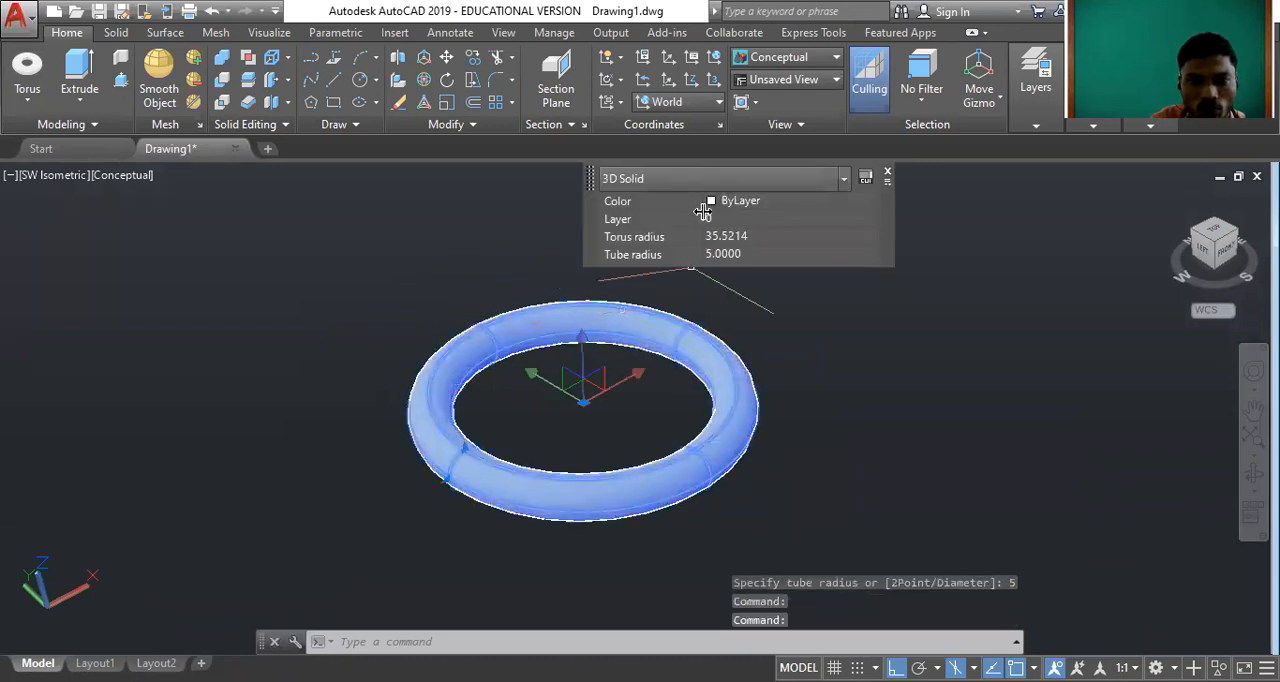
left_click(724, 203)
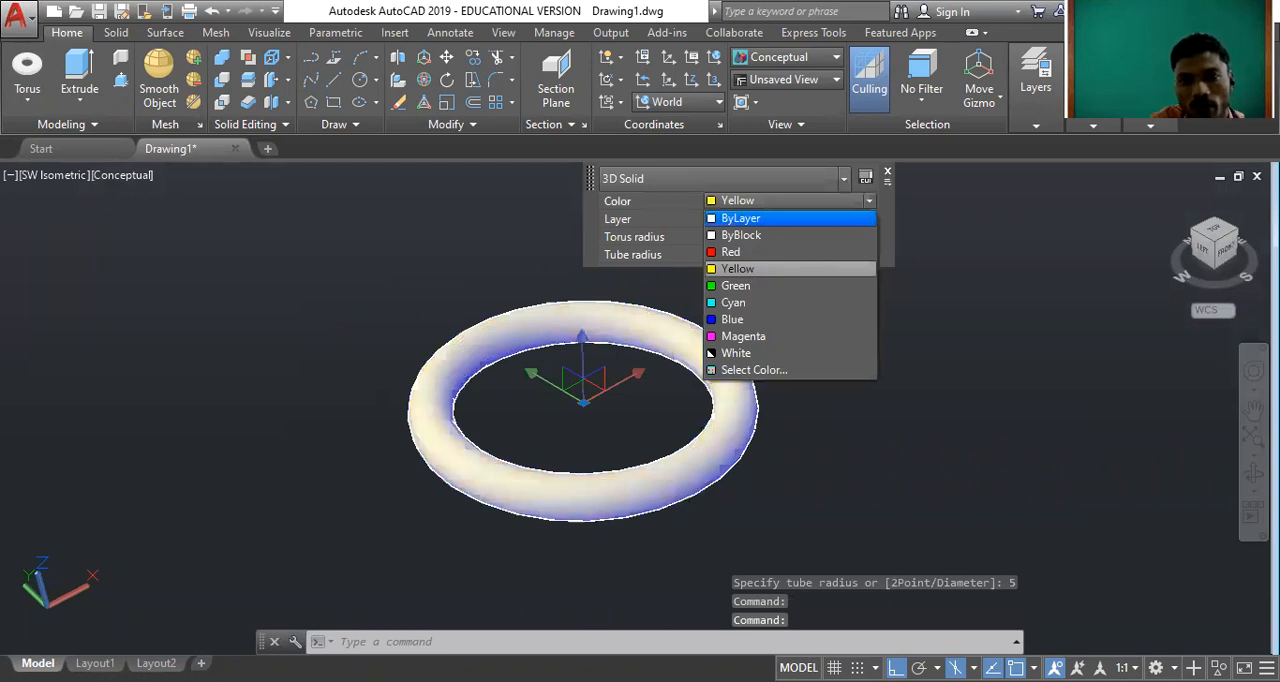
left_click(829, 270)
key("Escape")
key("Escape")
scroll(427, 391, "up", 2)
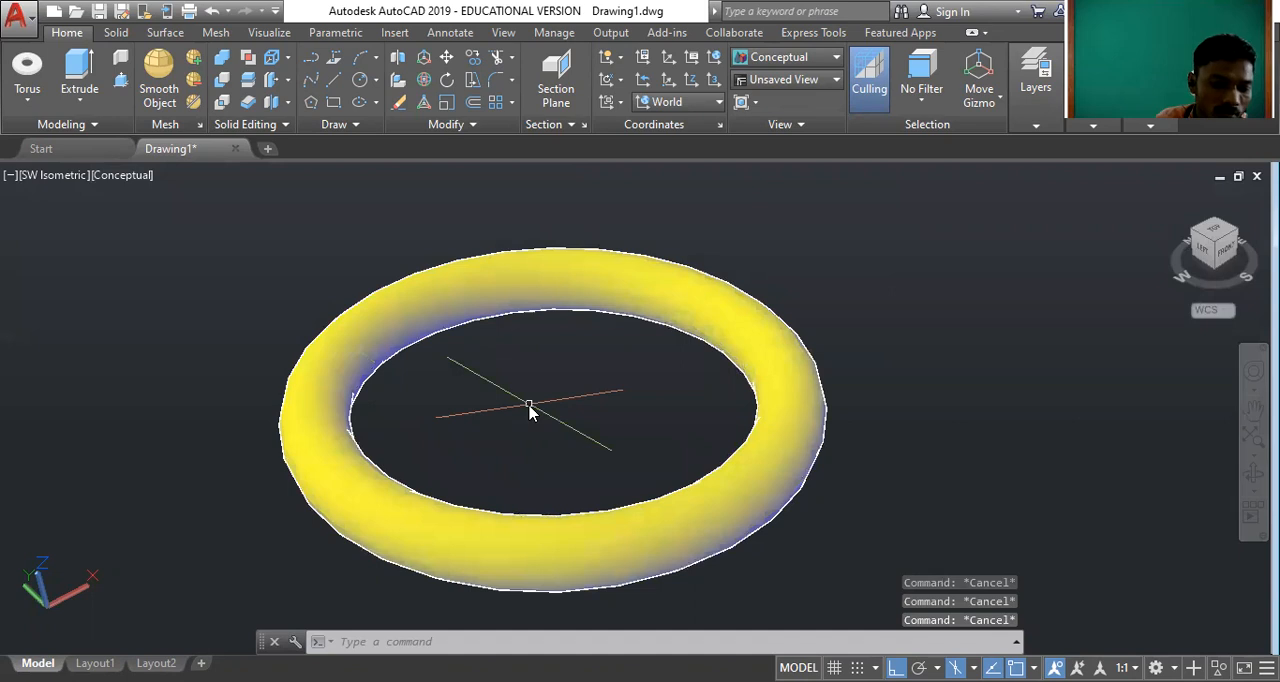
Orbit around the yellow torus to examine its ring shape from above, below and the sides.
type("ORBIT")
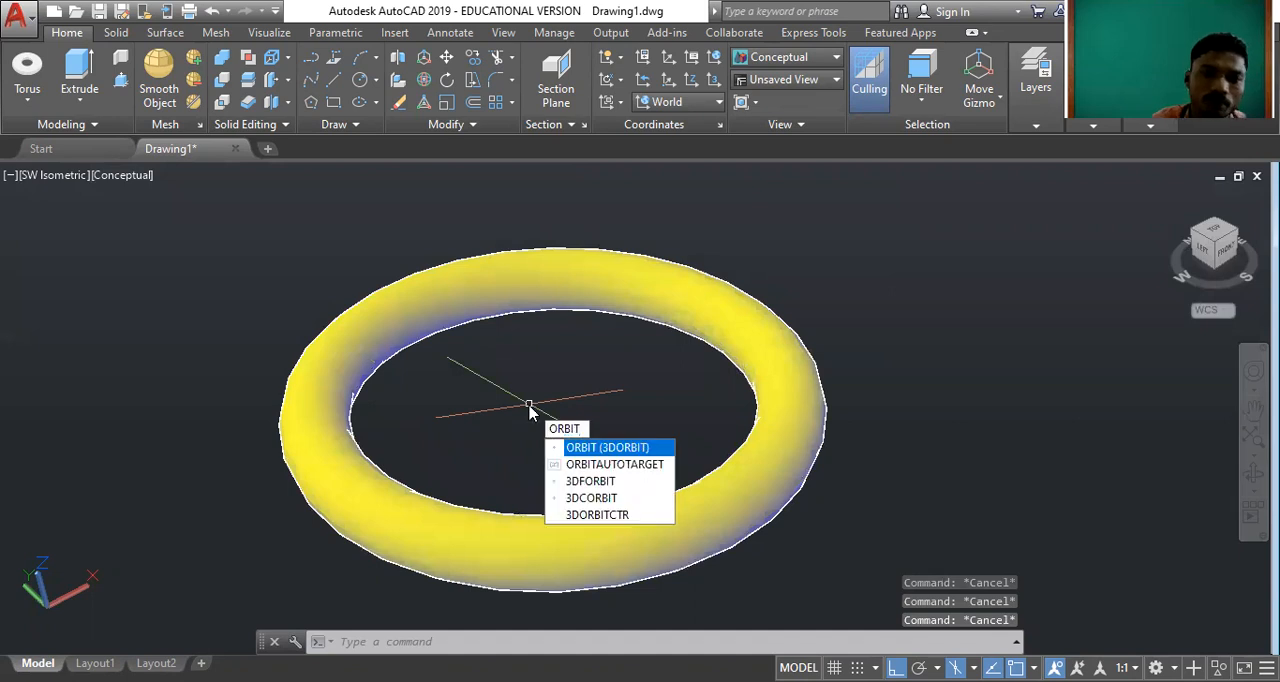
left_click(574, 448)
left_click_drag(574, 450, 629, 337)
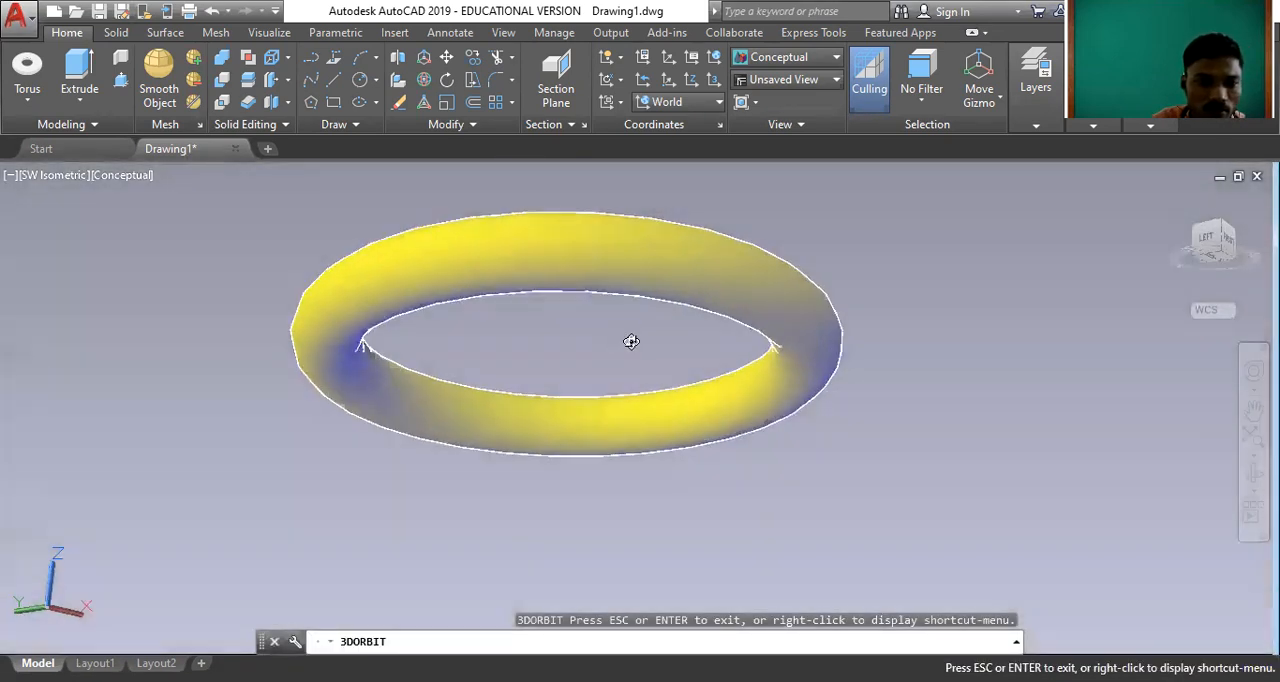
left_click_drag(449, 326, 569, 469)
left_click_drag(529, 220, 530, 381)
left_click_drag(349, 457, 463, 303)
key("Escape")
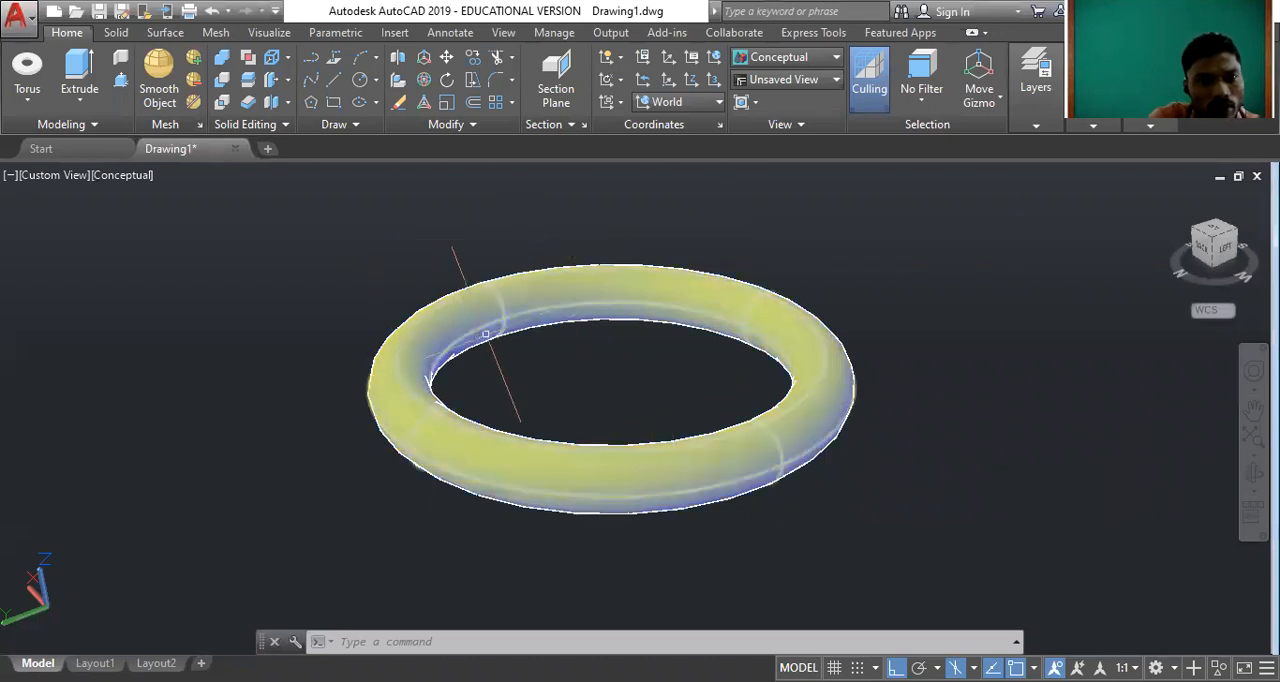
scroll(530, 355, "down", 1)
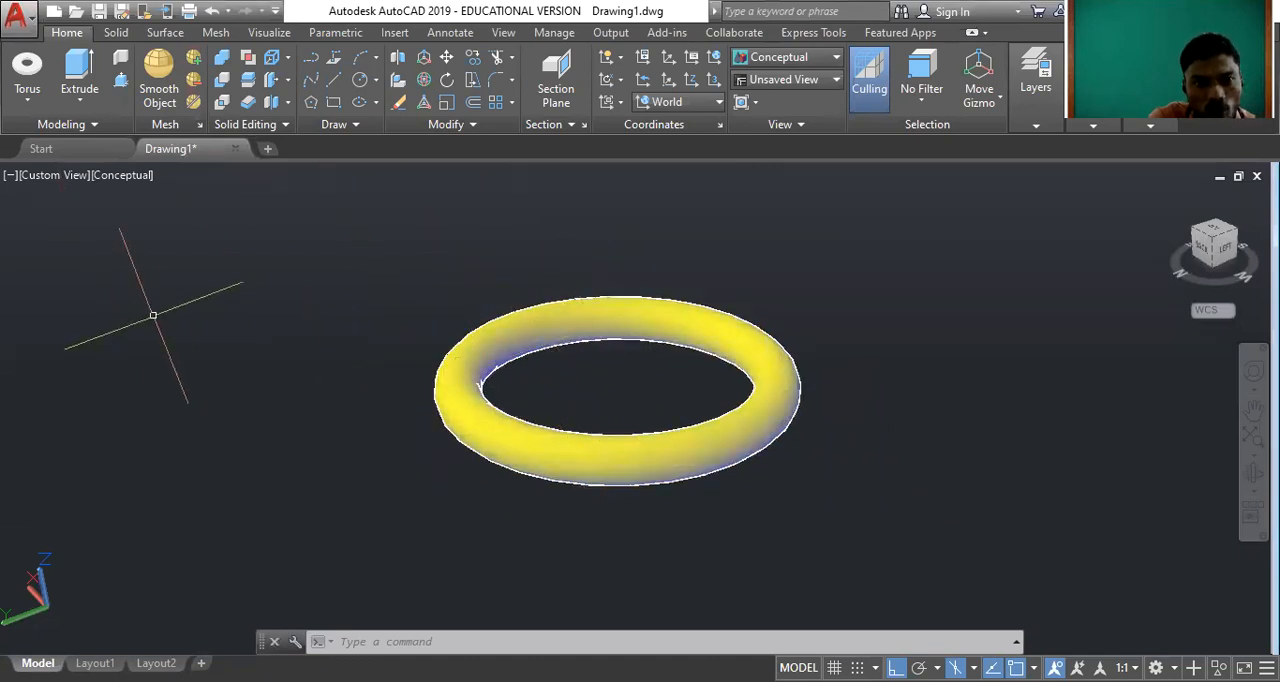
left_click(30, 102)
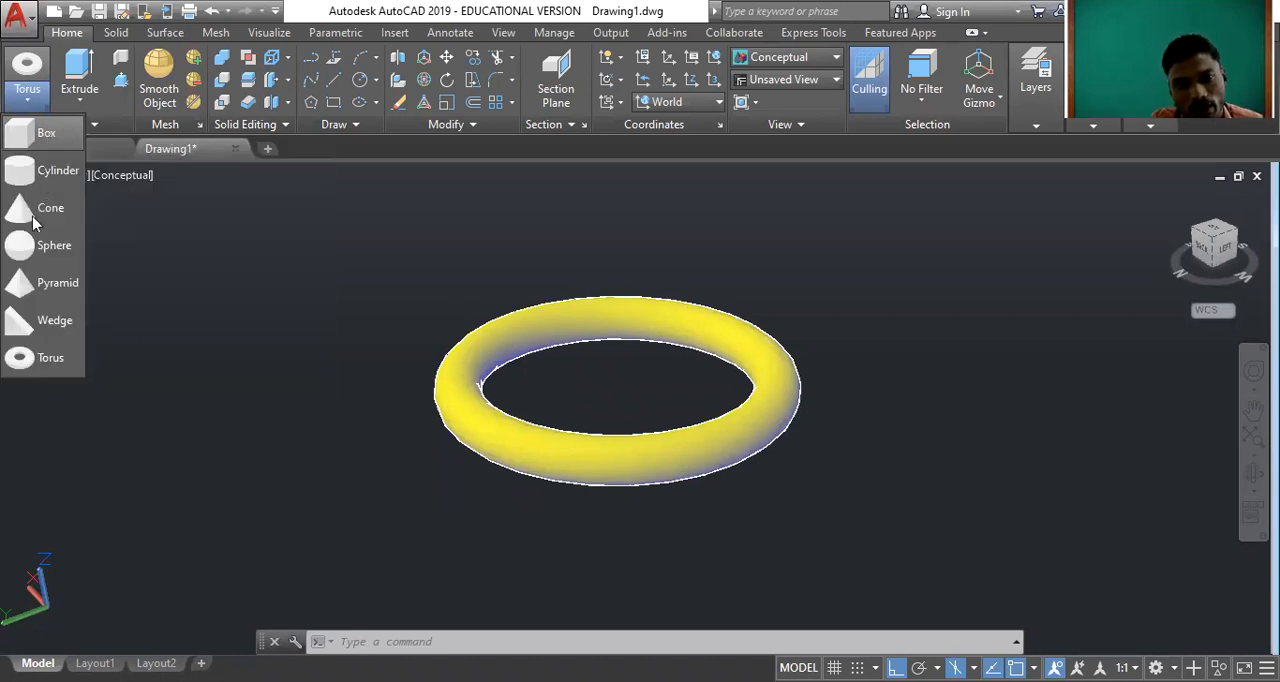
left_click(318, 305)
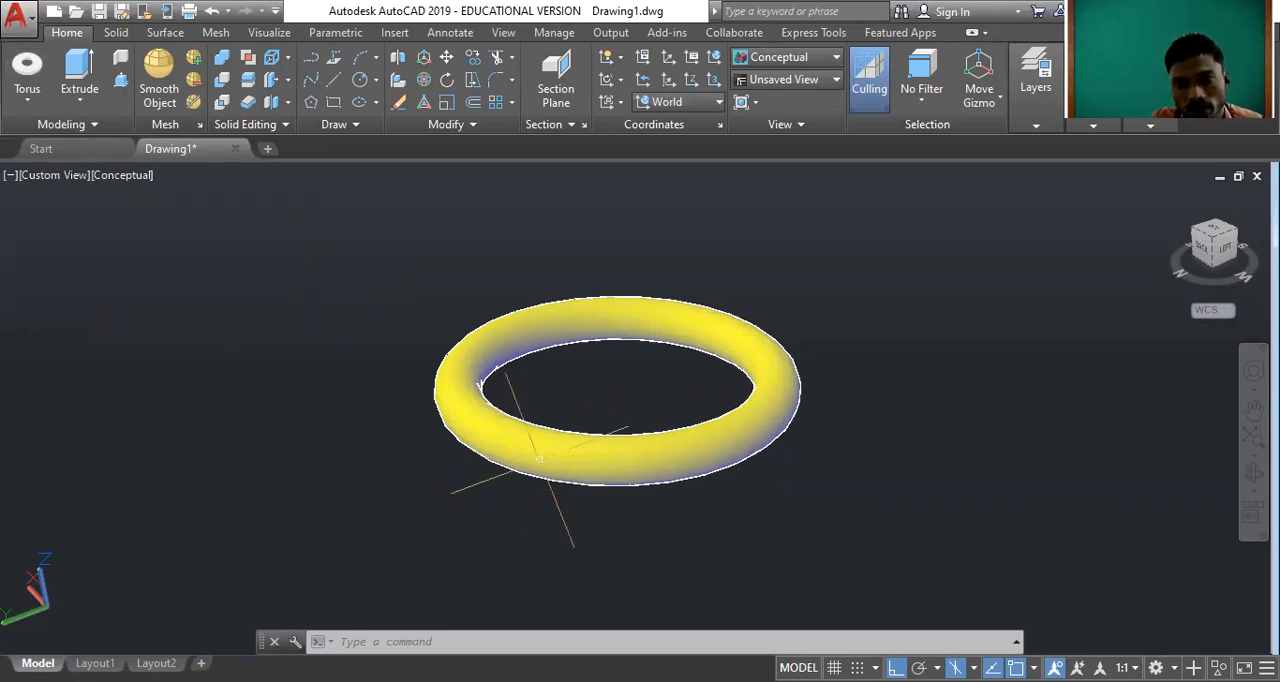
Erase the yellow torus from the drawing and restore the SW Isometric view.
left_click(890, 477)
left_click(680, 360)
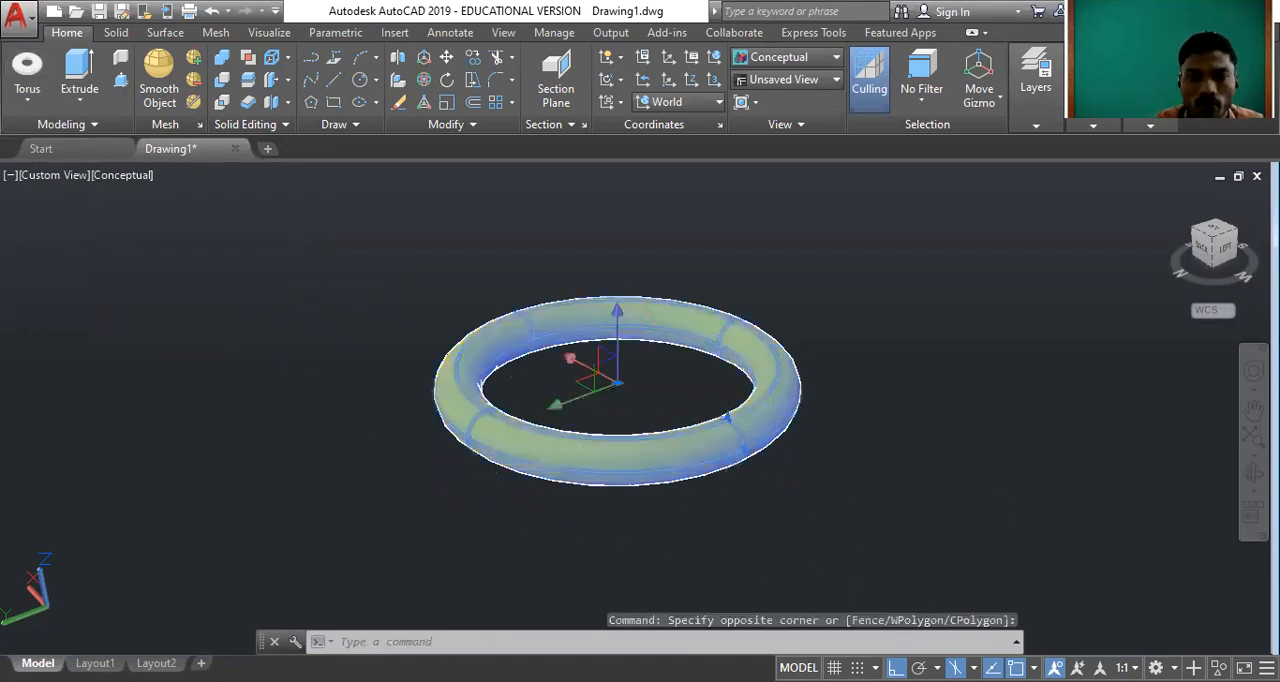
key("Delete")
left_click(1170, 197)
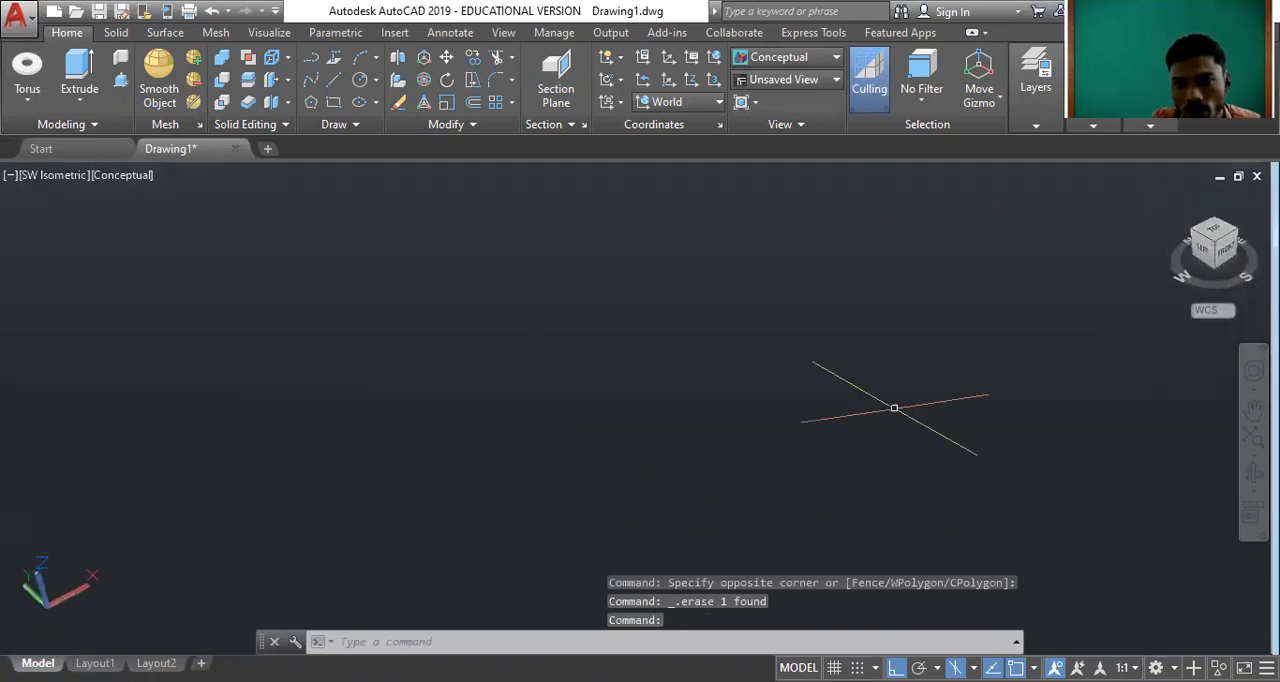
left_click(28, 102)
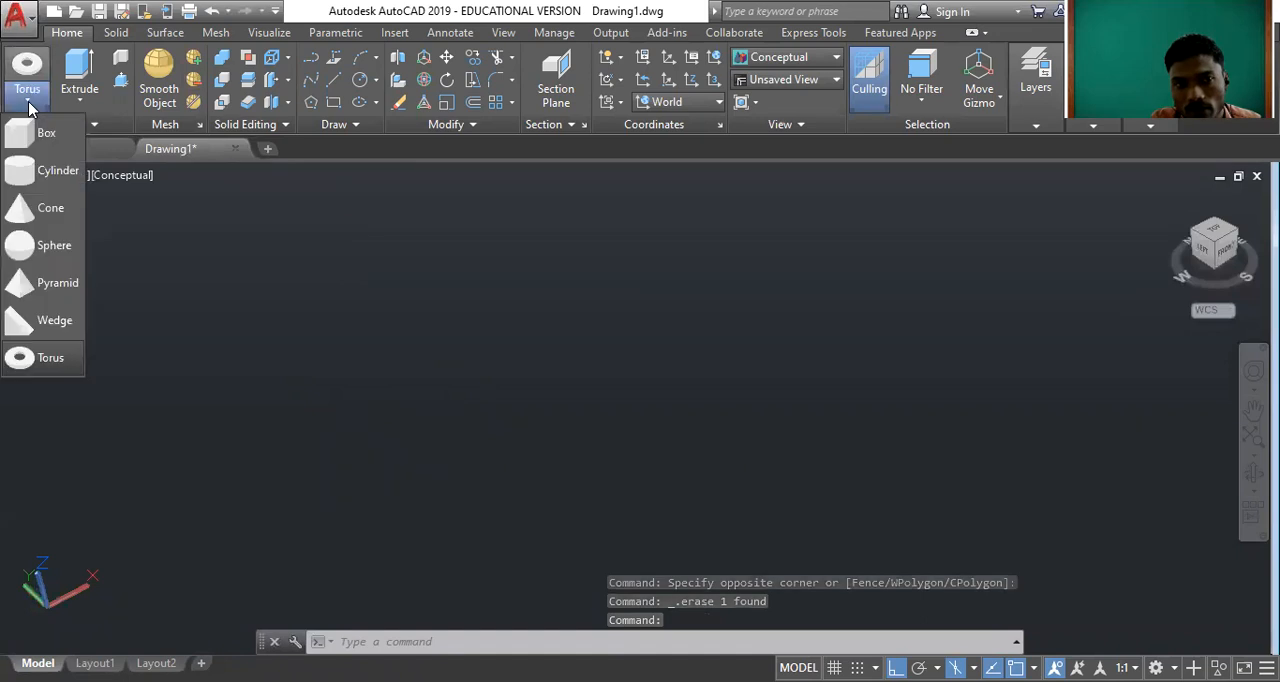
left_click(505, 367)
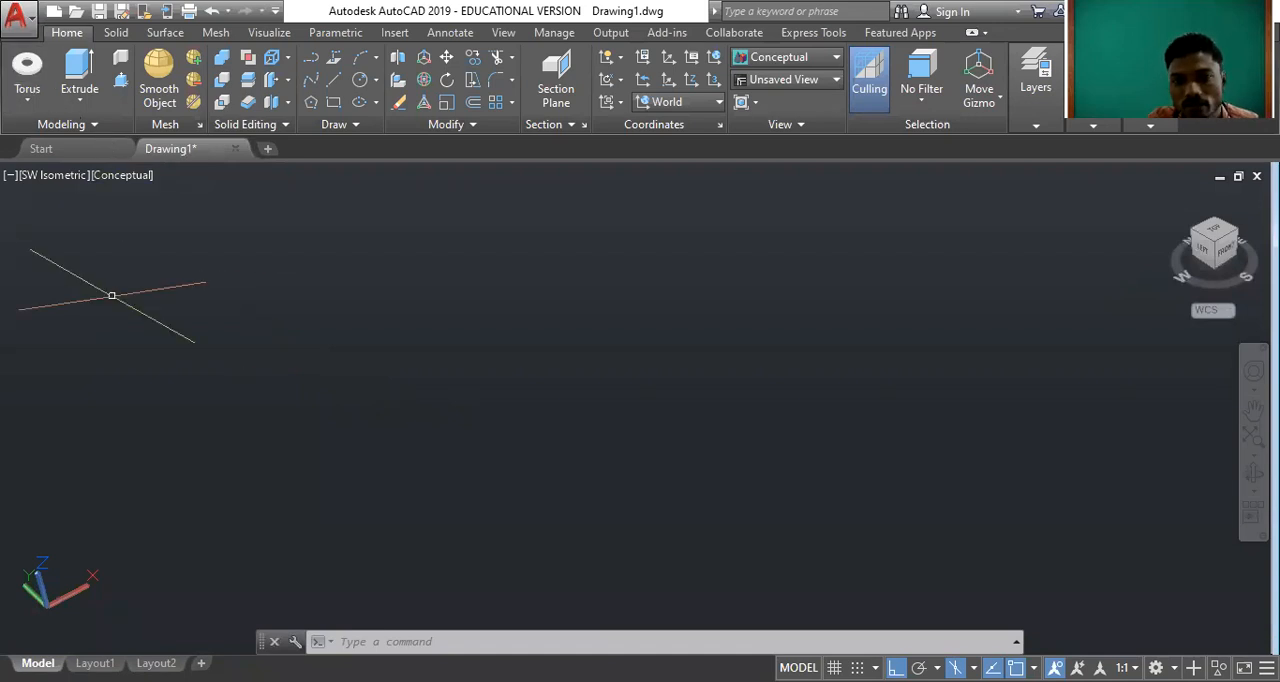
left_click(33, 99)
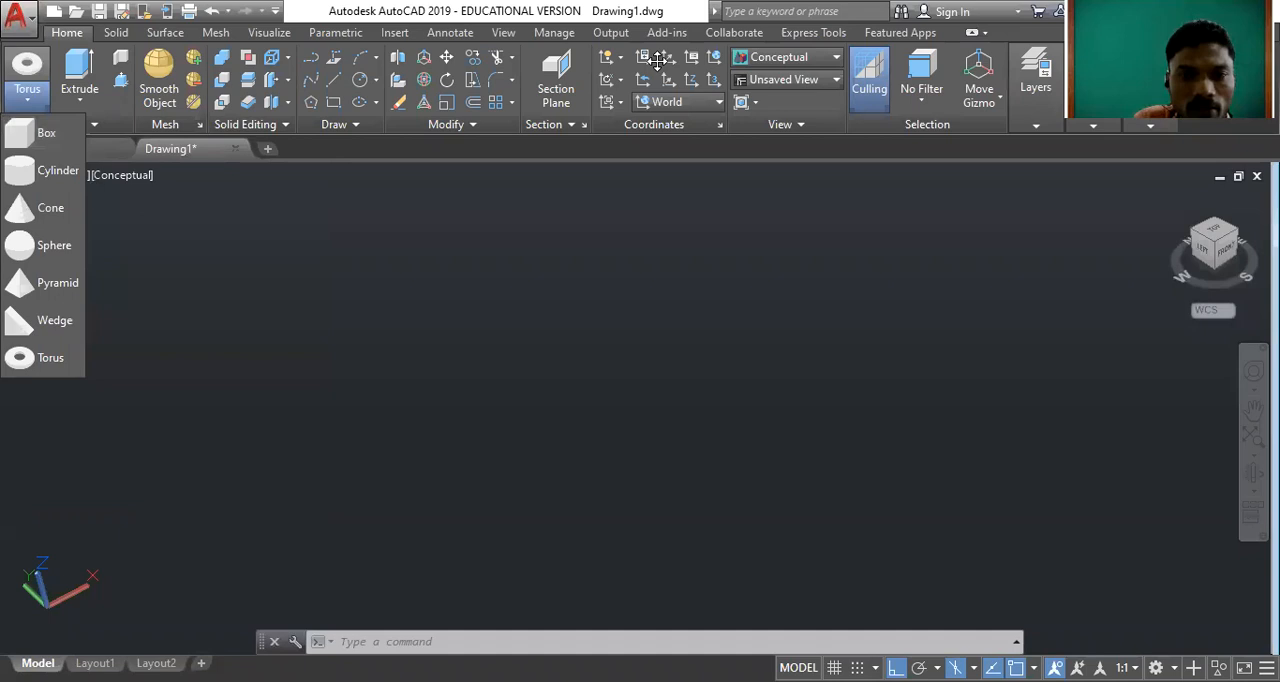
left_click(657, 62)
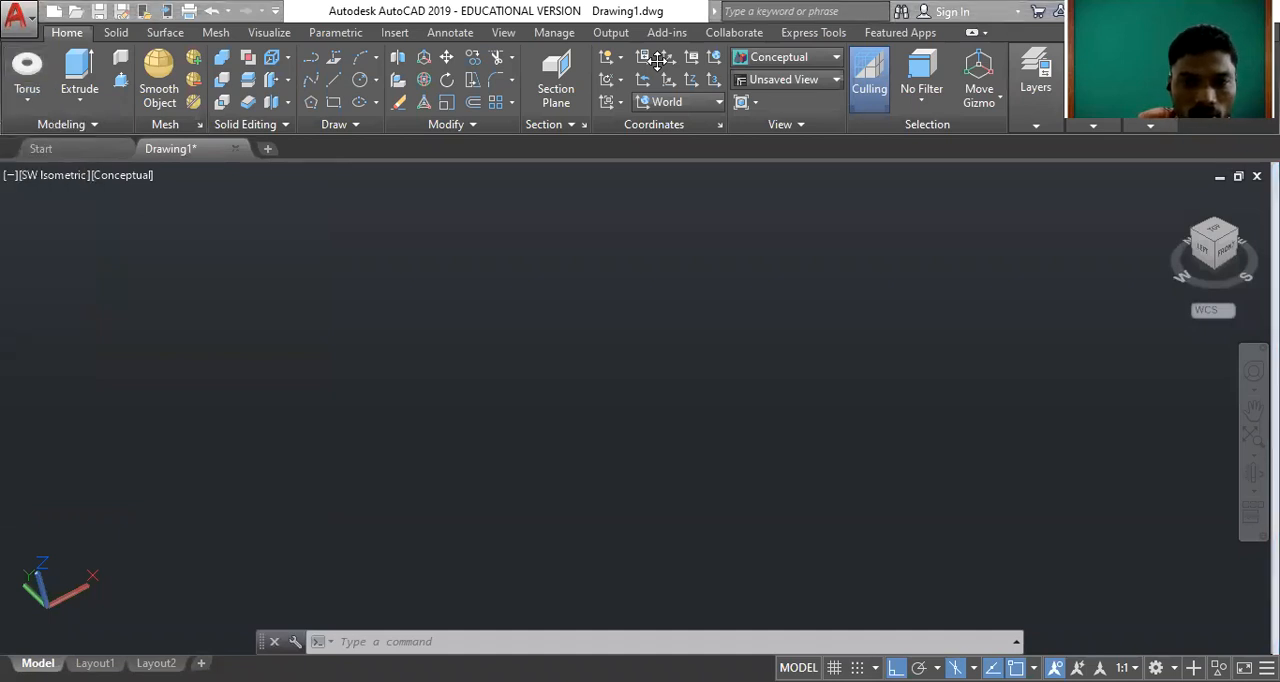
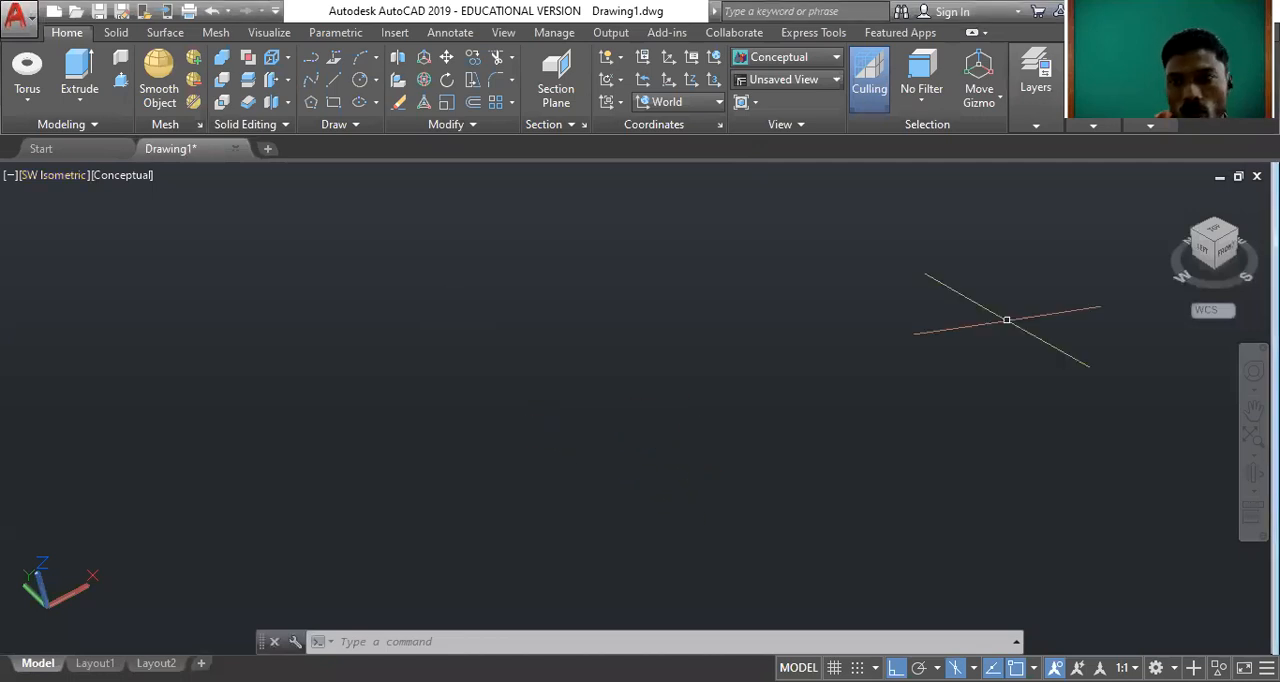
left_click(1212, 231)
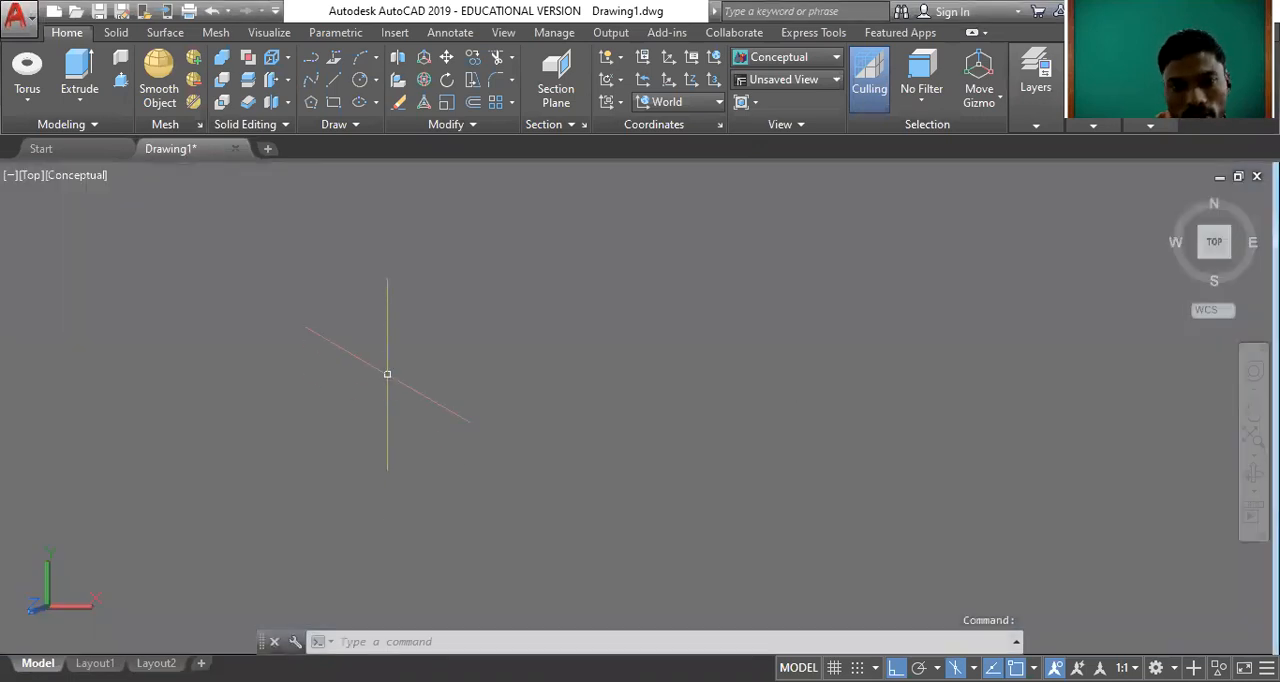
left_click(1172, 198)
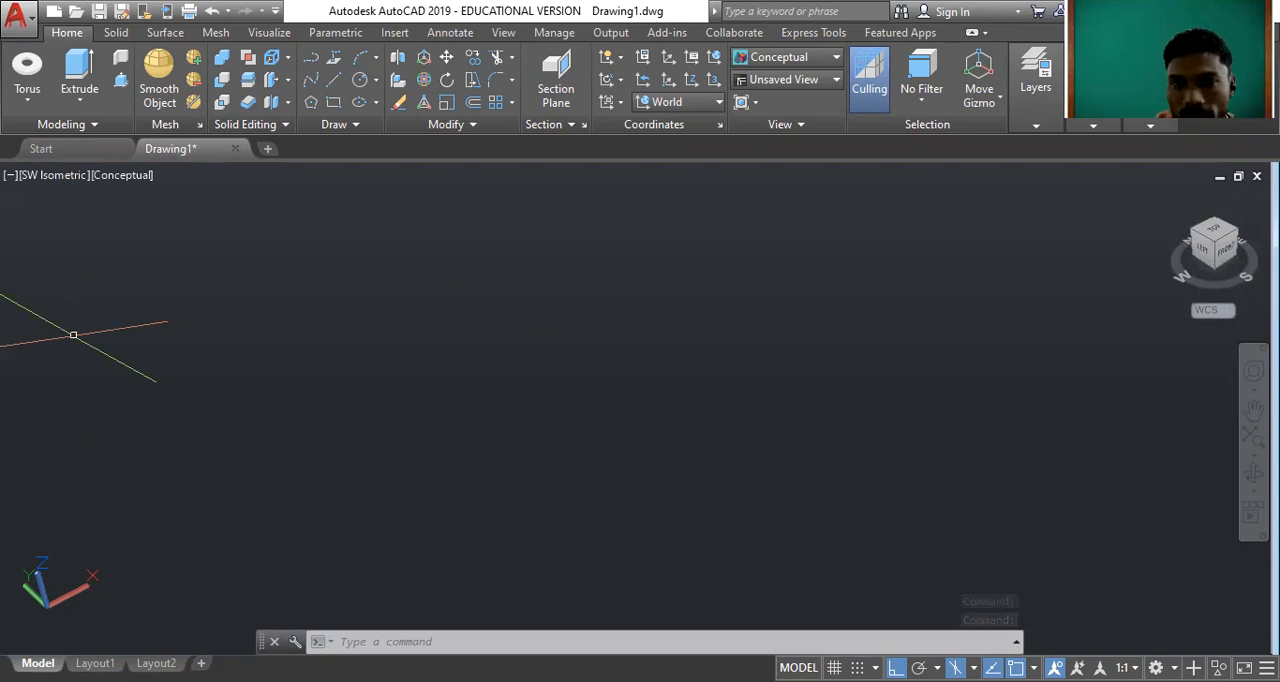
left_click(27, 104)
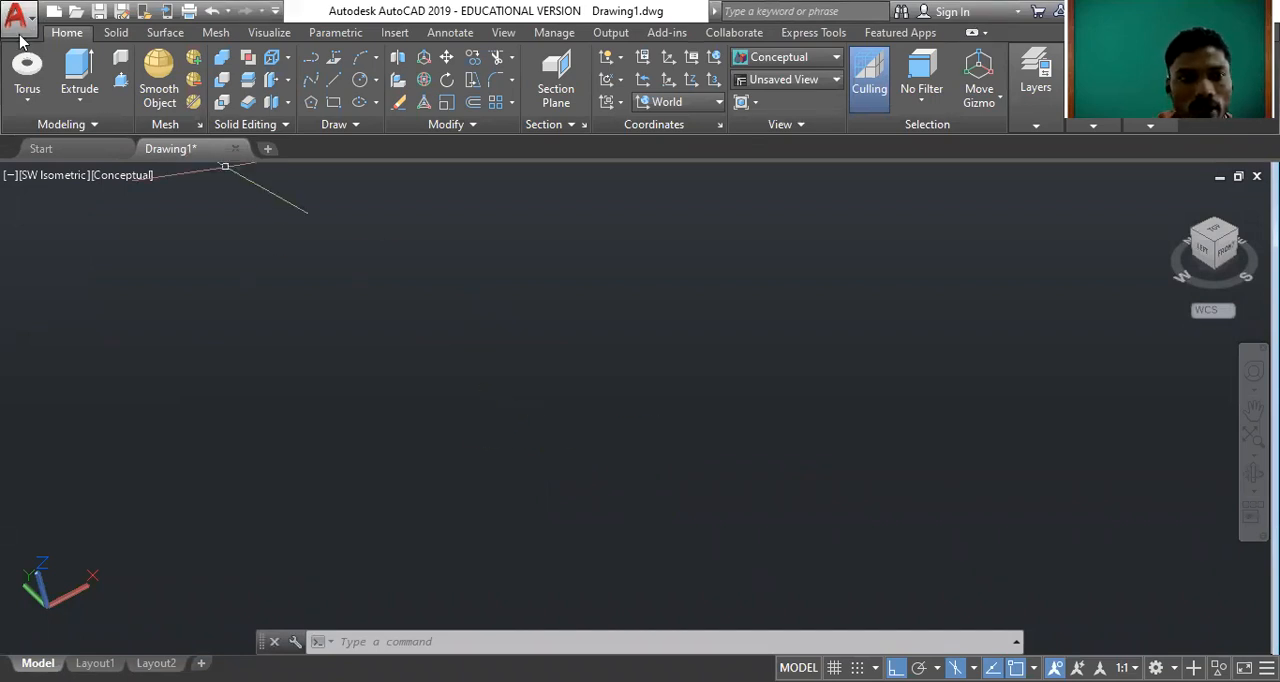
left_click(79, 100)
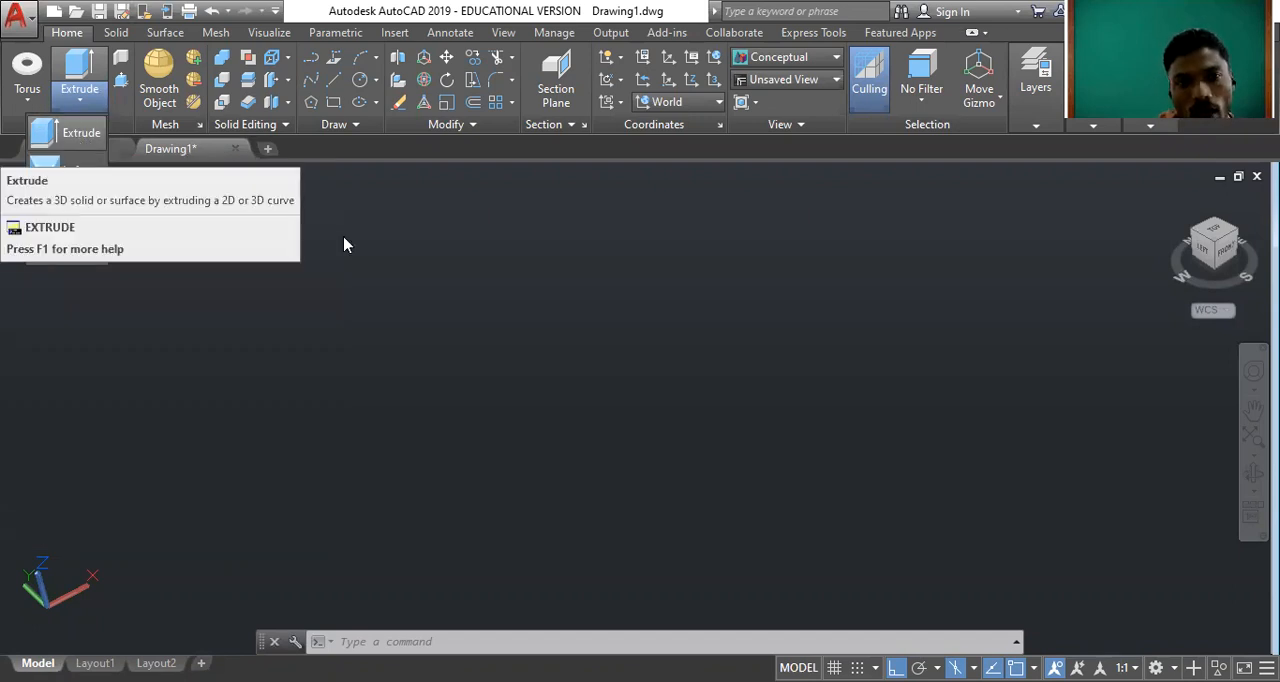
Draw a six-sided polygon inscribed in a circle in the Top view, with isometric drafting turned off.
left_click(1205, 232)
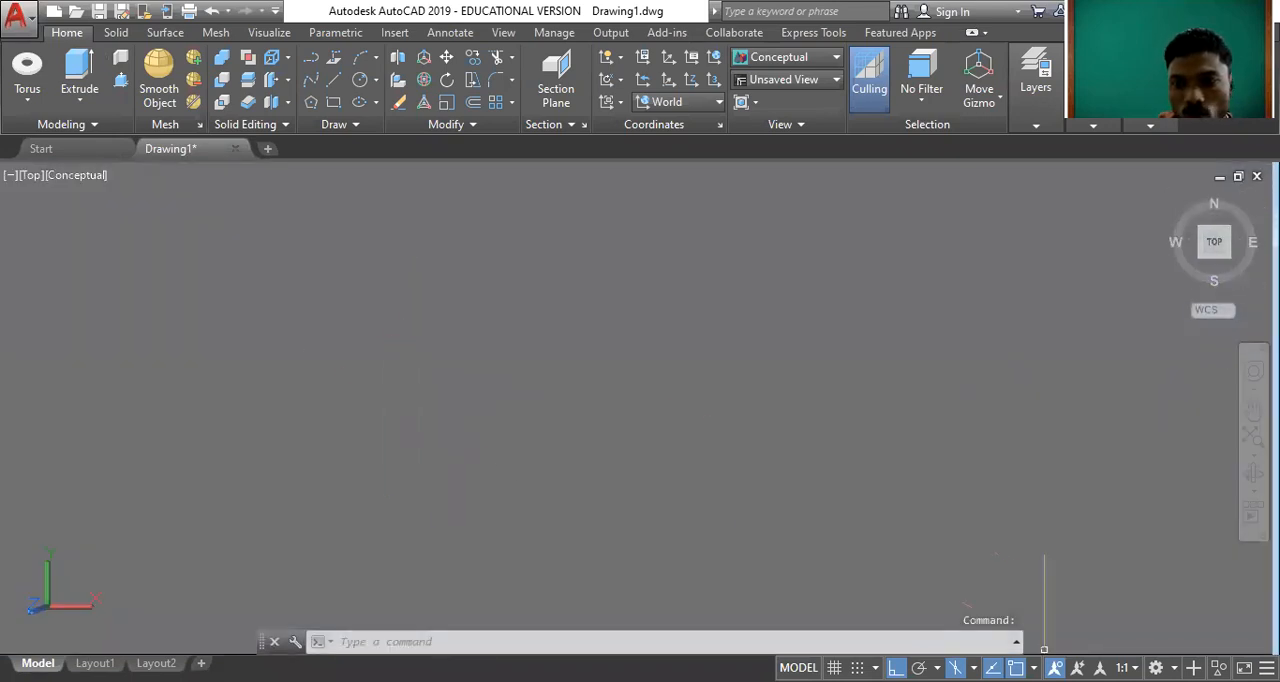
left_click(955, 668)
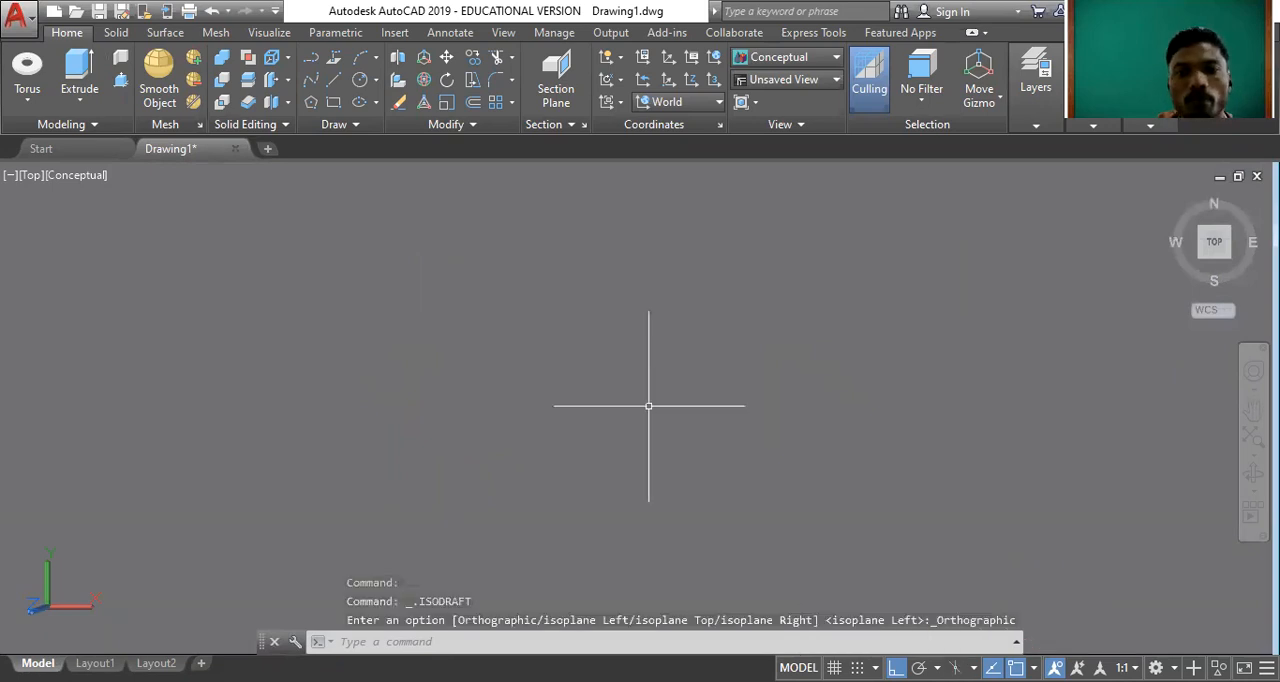
type("pol")
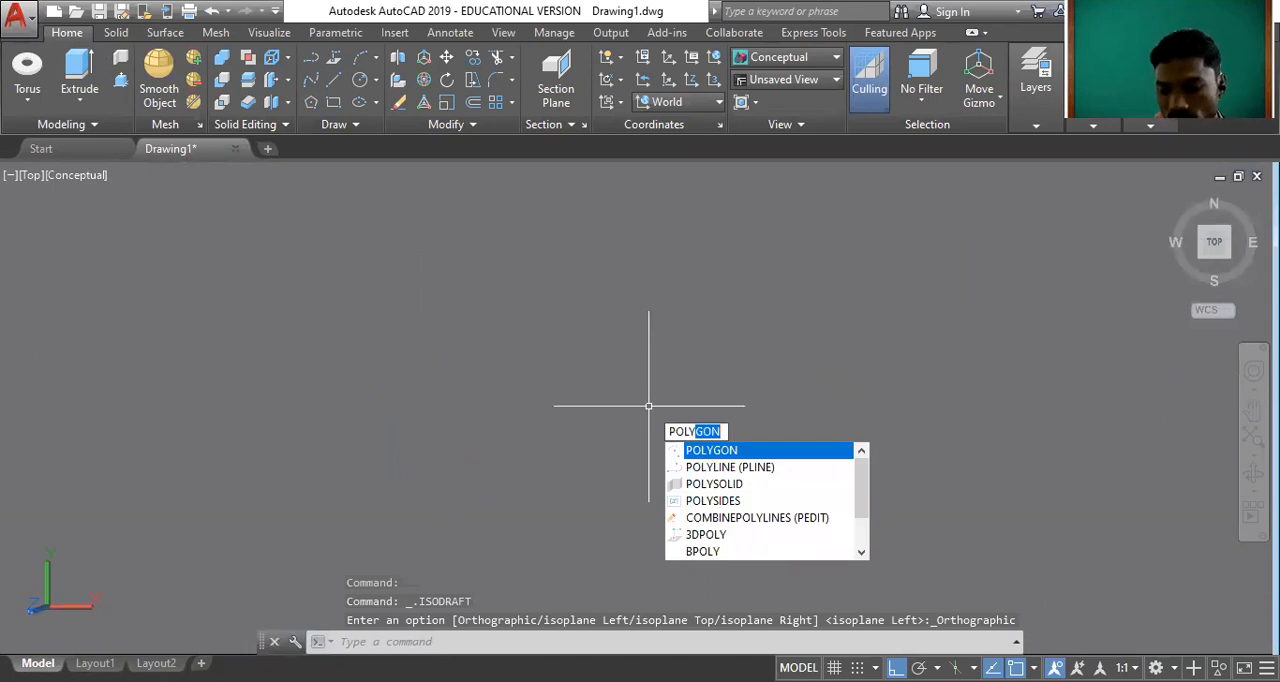
key("Return")
type("6")
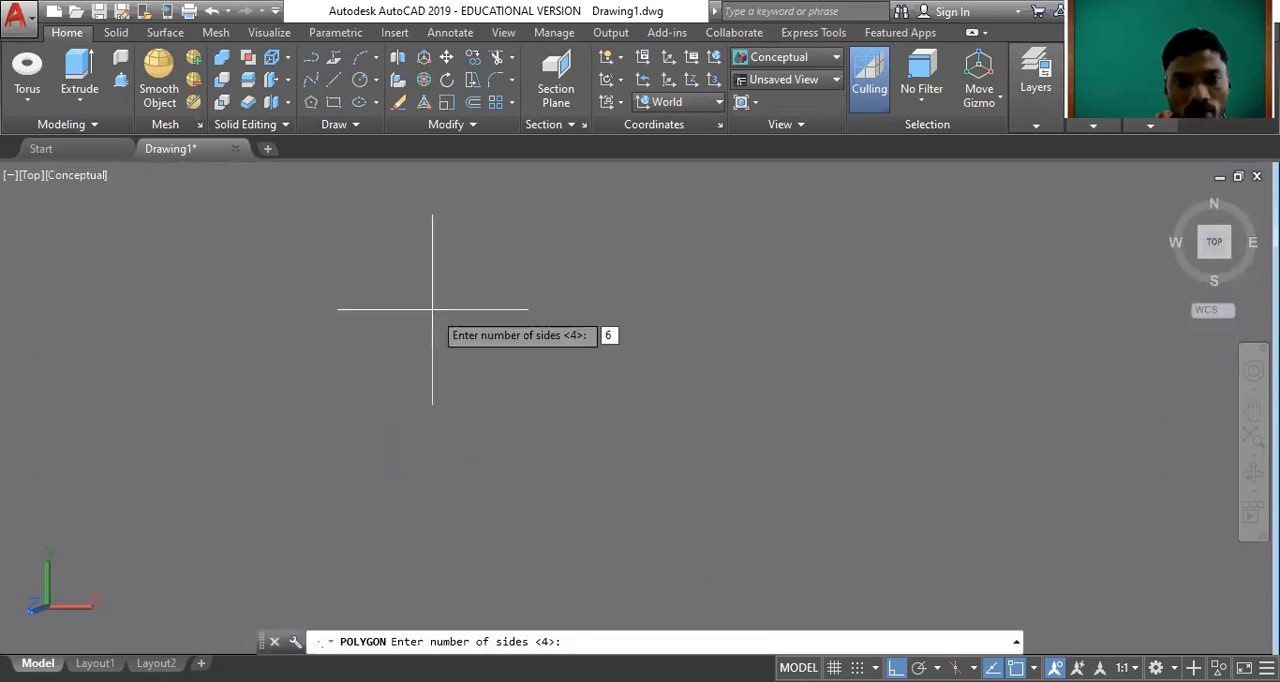
key("Return")
left_click(433, 312)
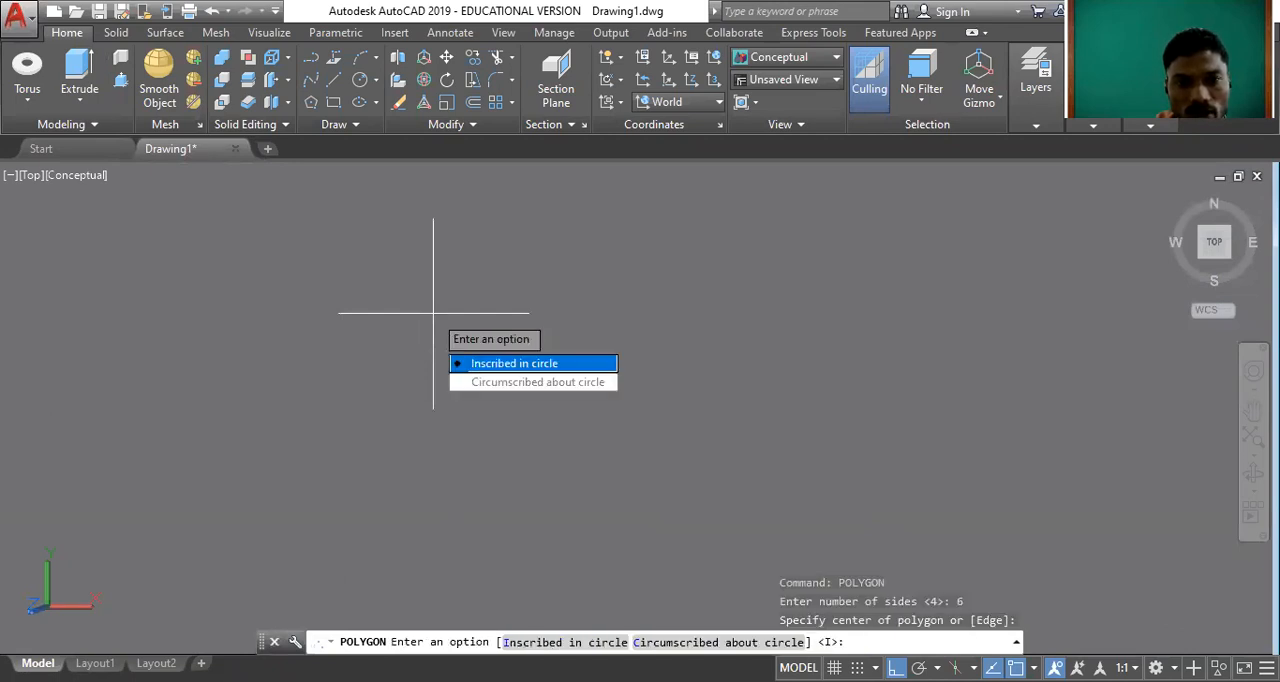
left_click(514, 363)
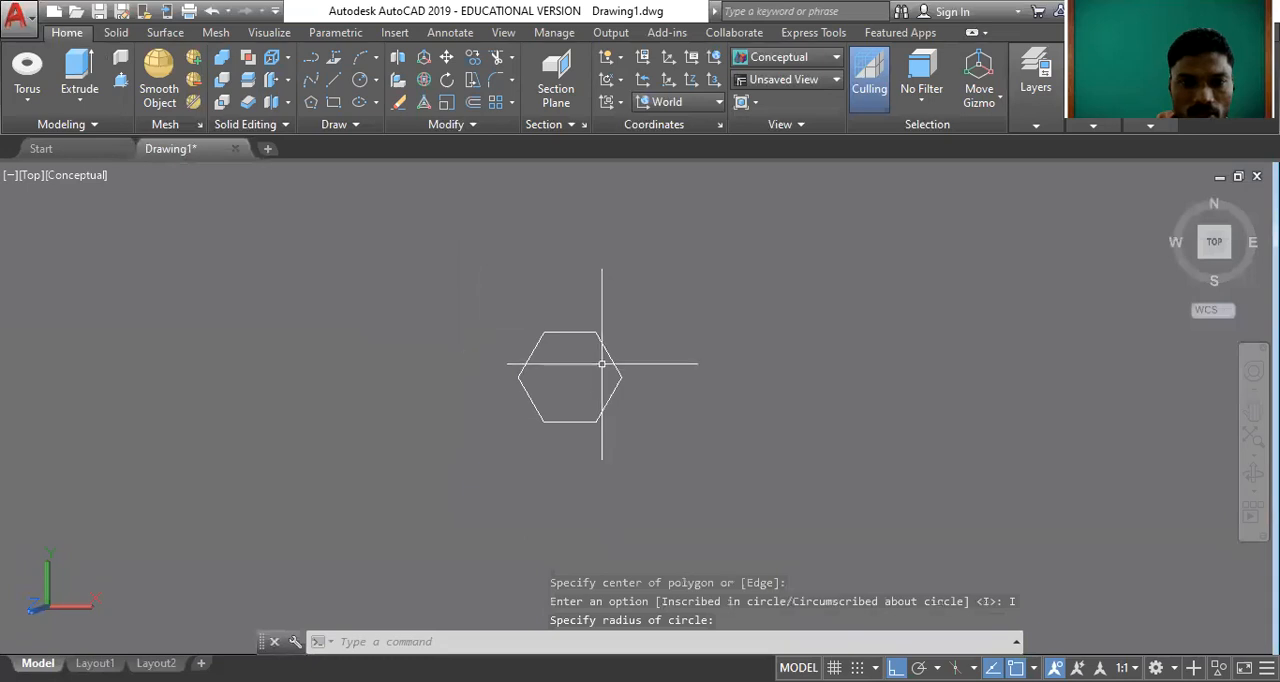
left_click(595, 358)
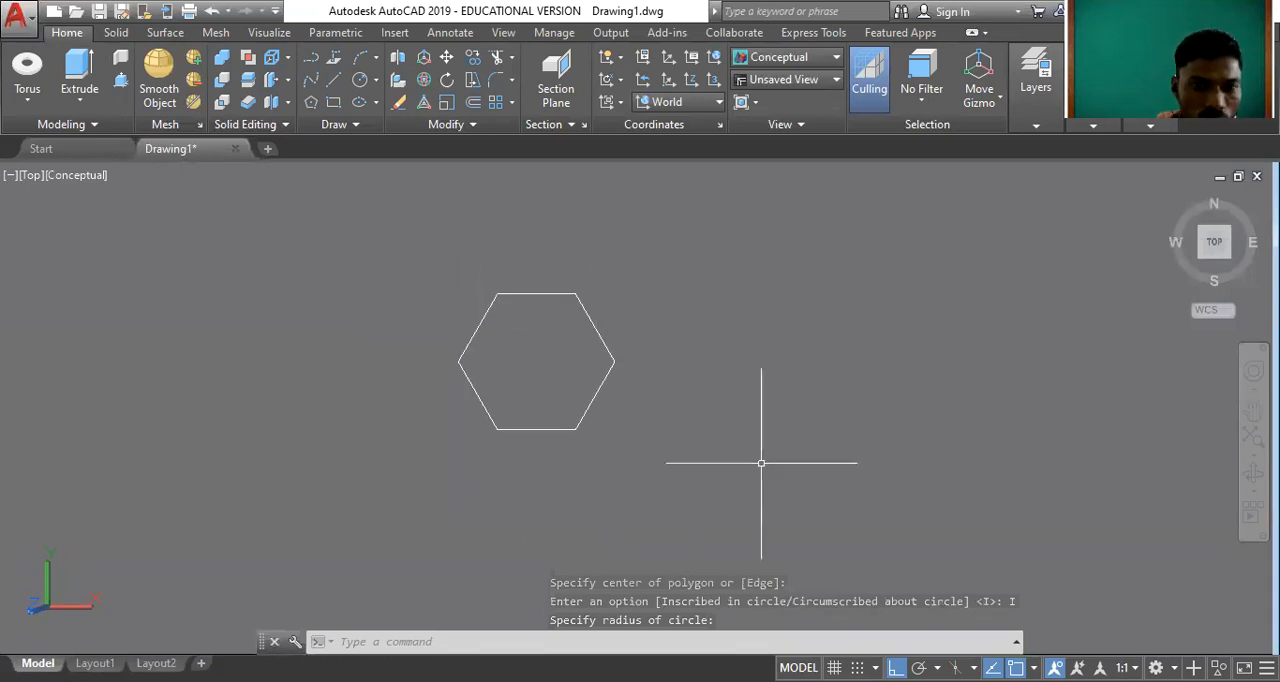
Set the viewport's visual style to 2D Wireframe to show the hexagon's outline.
left_click(81, 173)
left_click(107, 220)
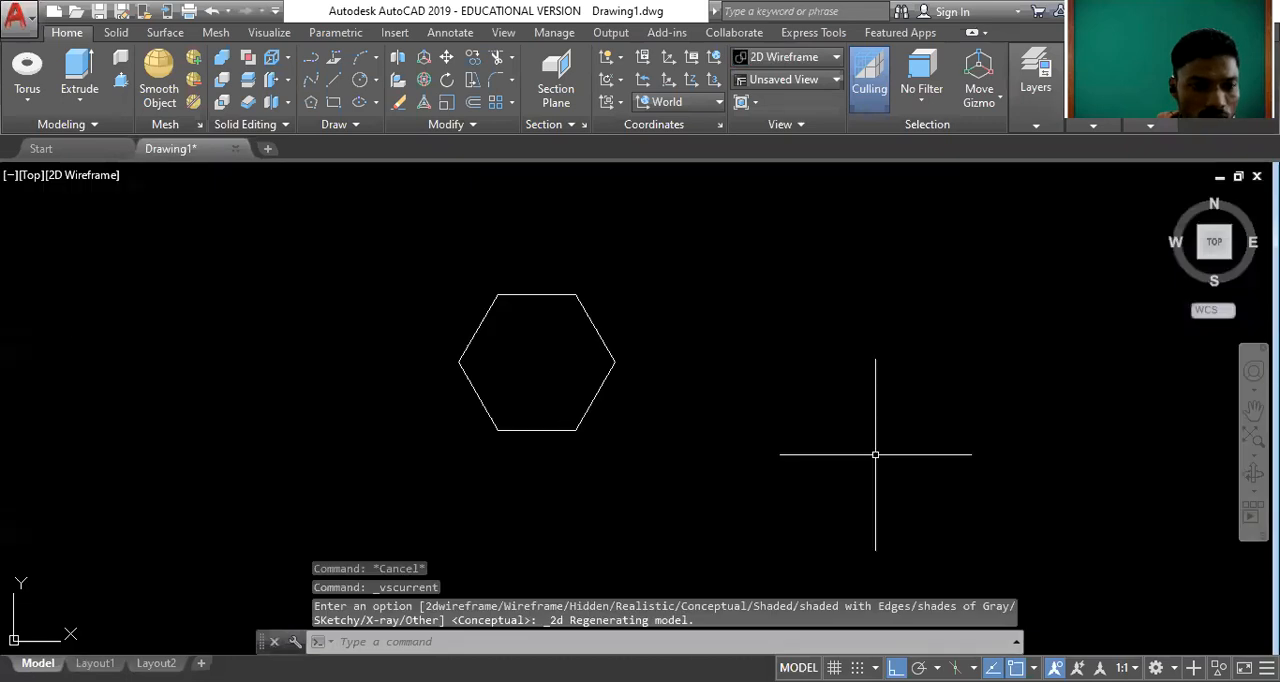
scroll(470, 344, "up", 4)
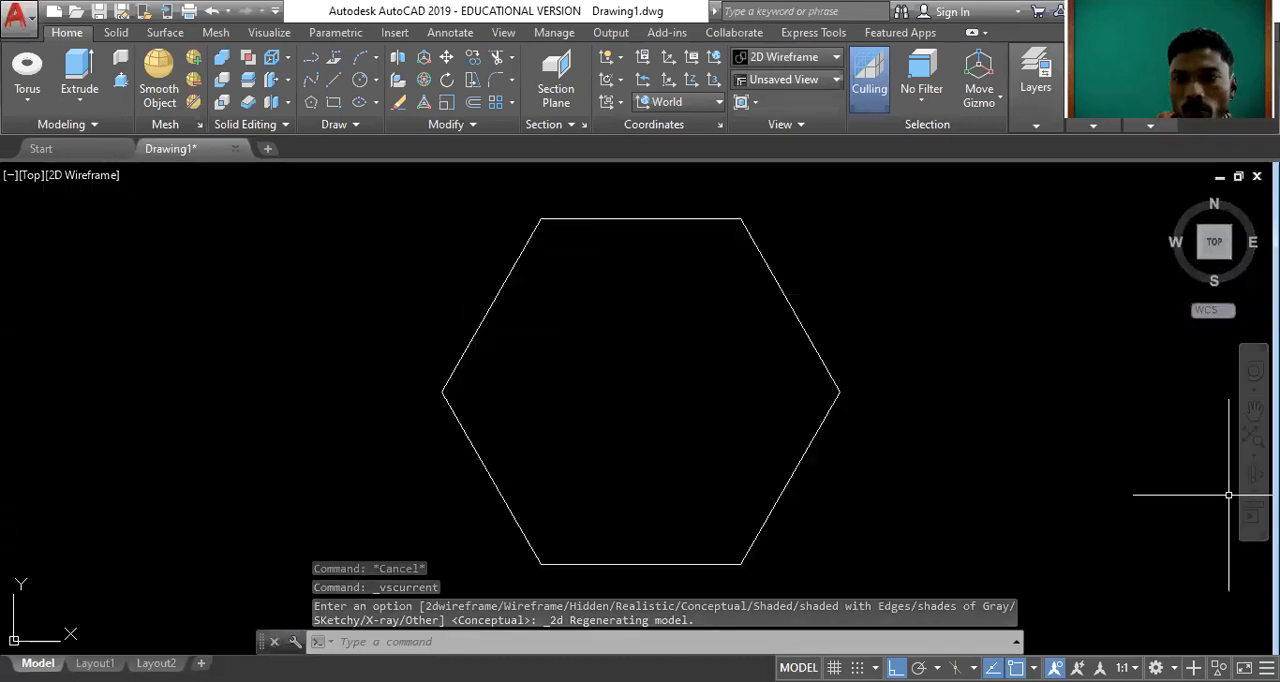
Extrude the hexagon upward in the home view into a solid prism about 2.93 high.
left_click(1171, 199)
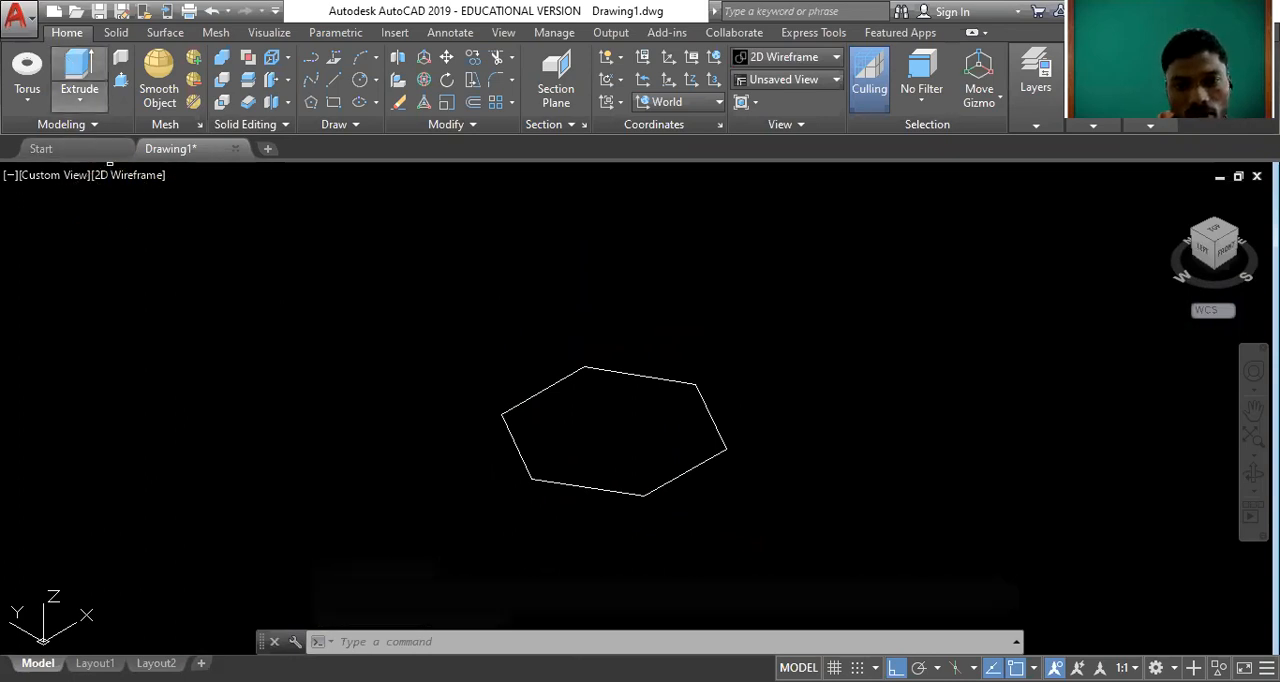
left_click(79, 70)
left_click(517, 447)
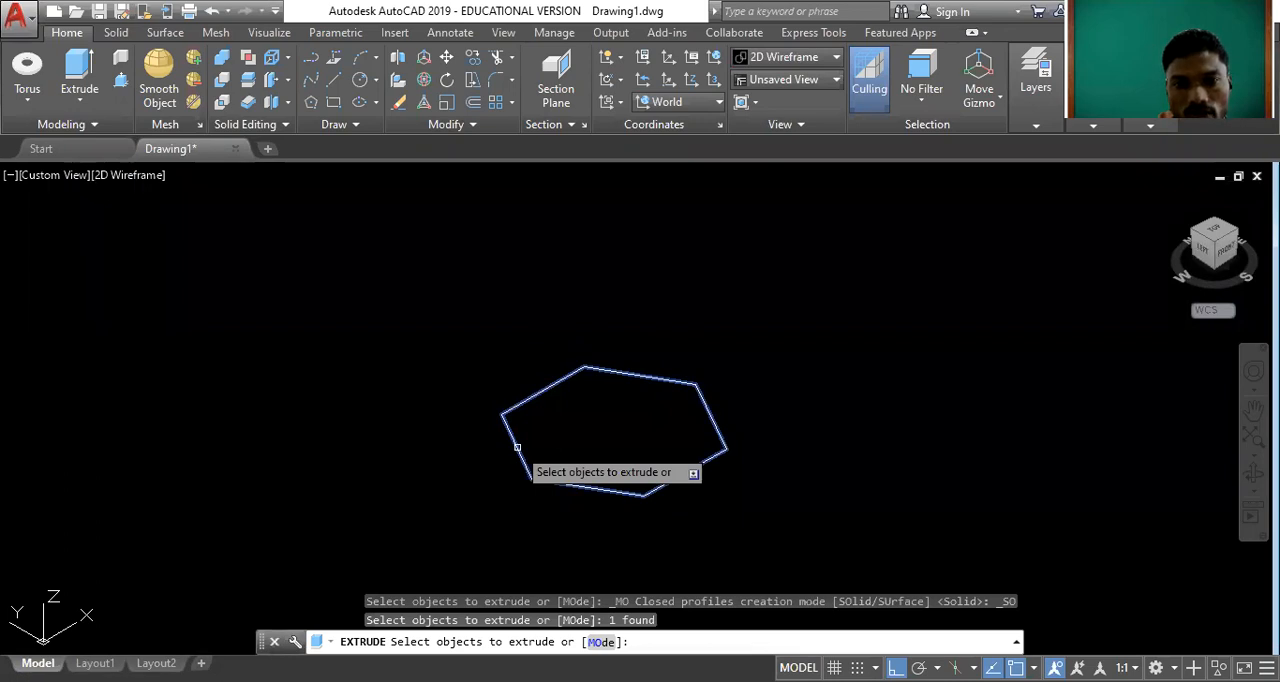
key("Return")
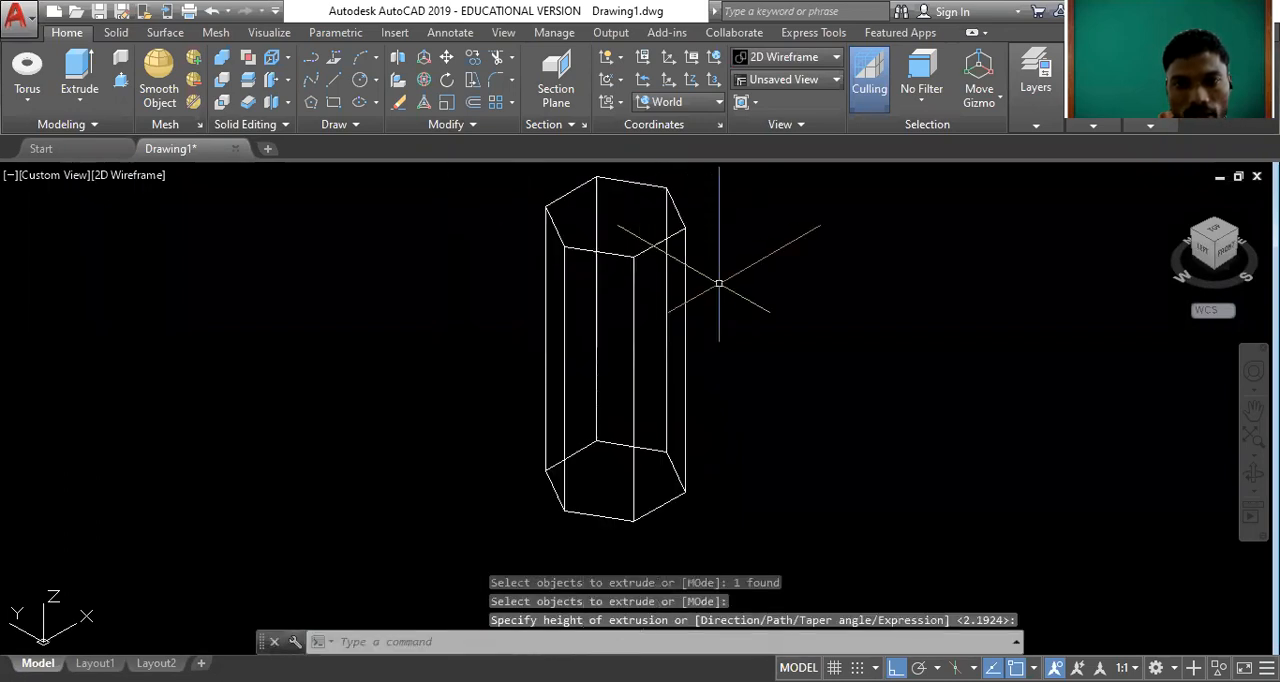
Shade the hexagonal prism with the Conceptual visual style and change its colour to Yellow.
left_click(142, 175)
left_click(224, 248)
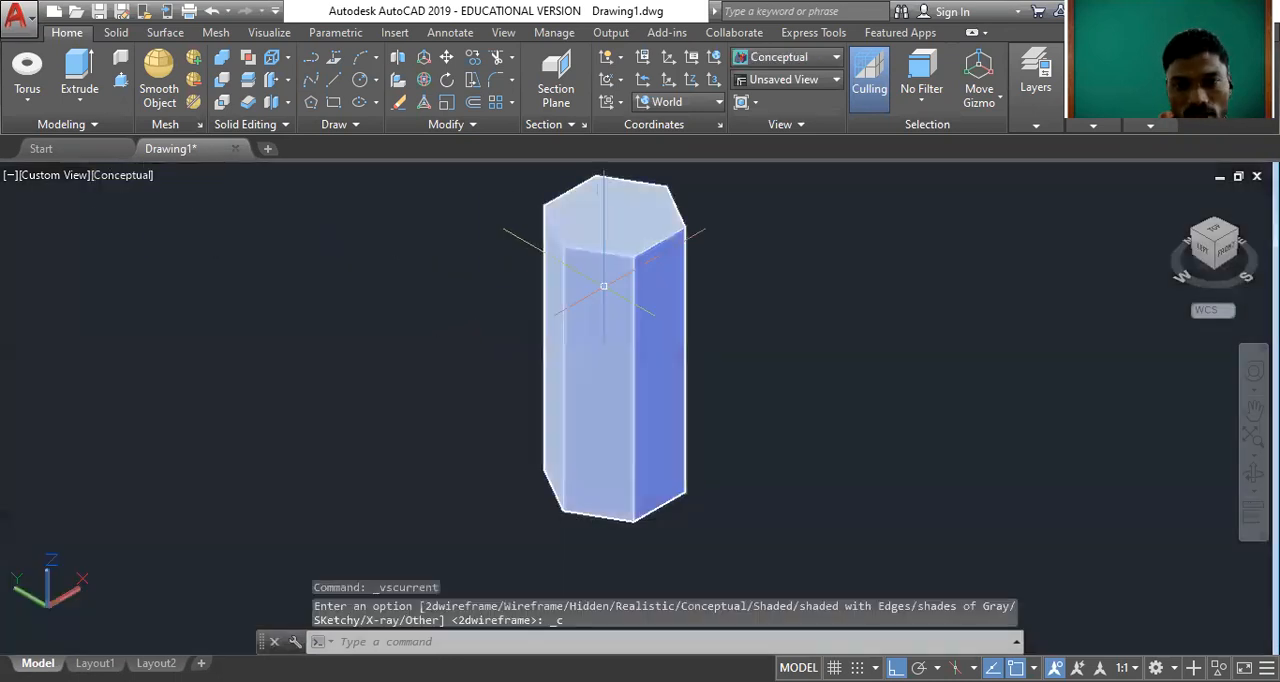
scroll(631, 274, "up", 2)
left_click(647, 283)
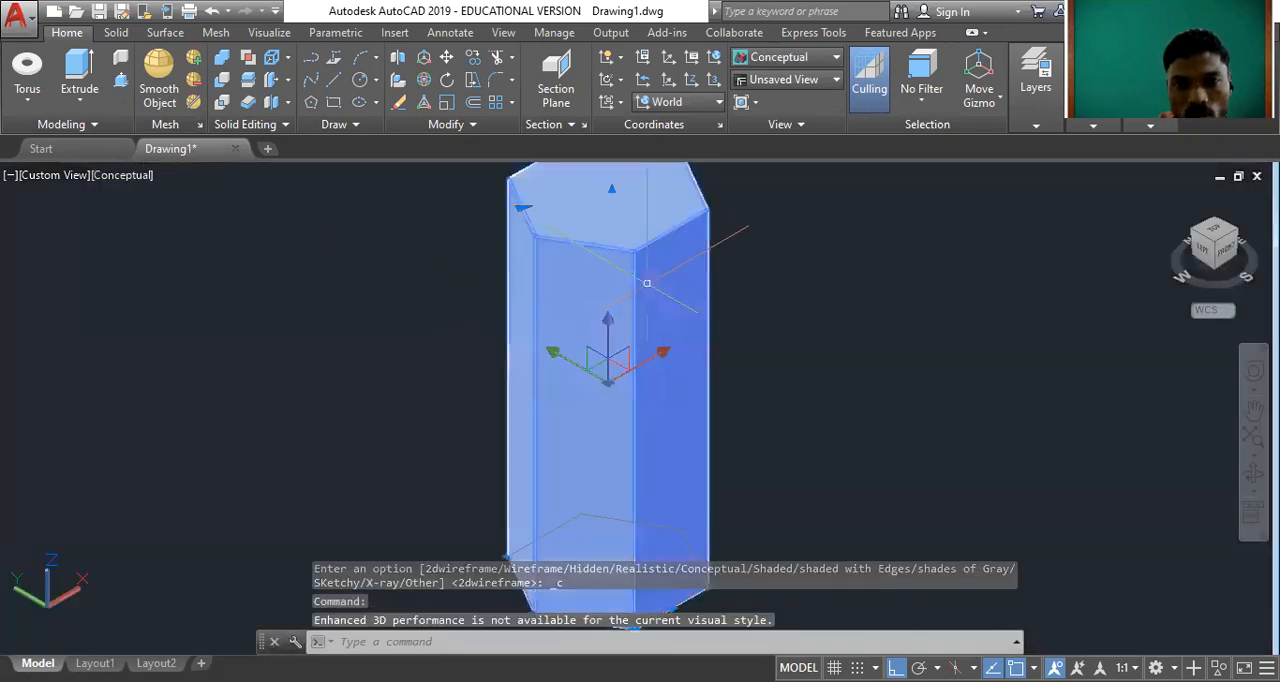
left_click(900, 173)
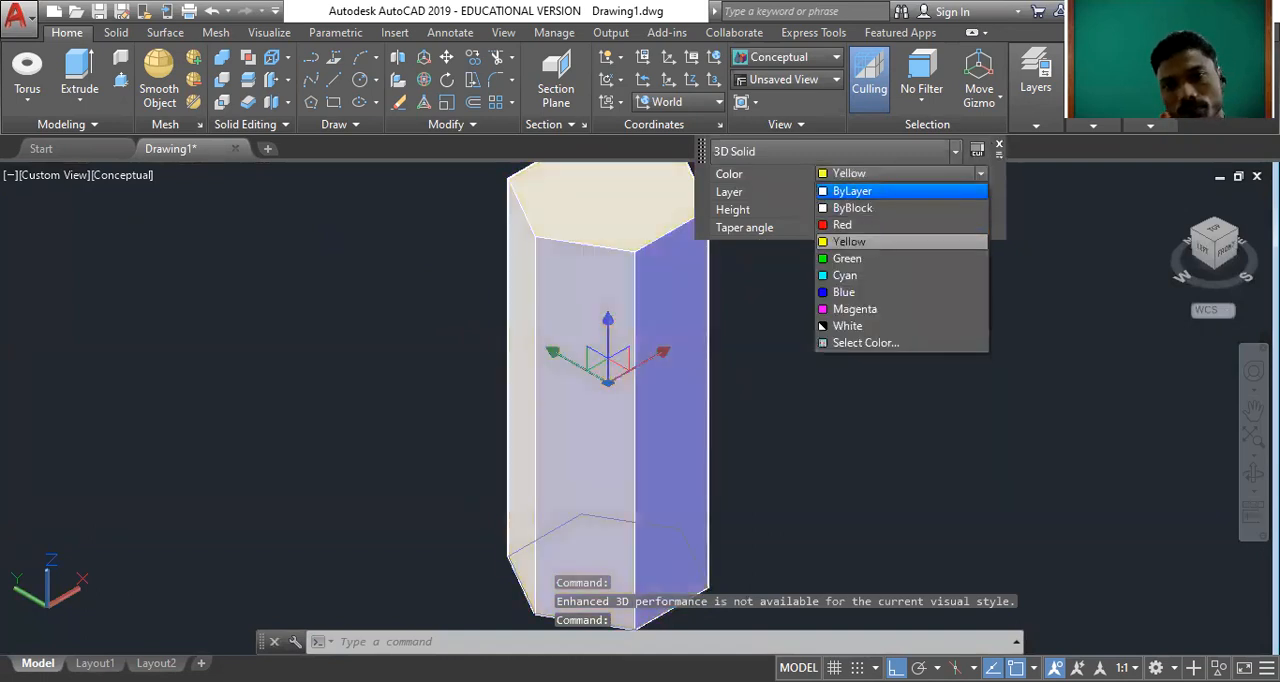
left_click(849, 241)
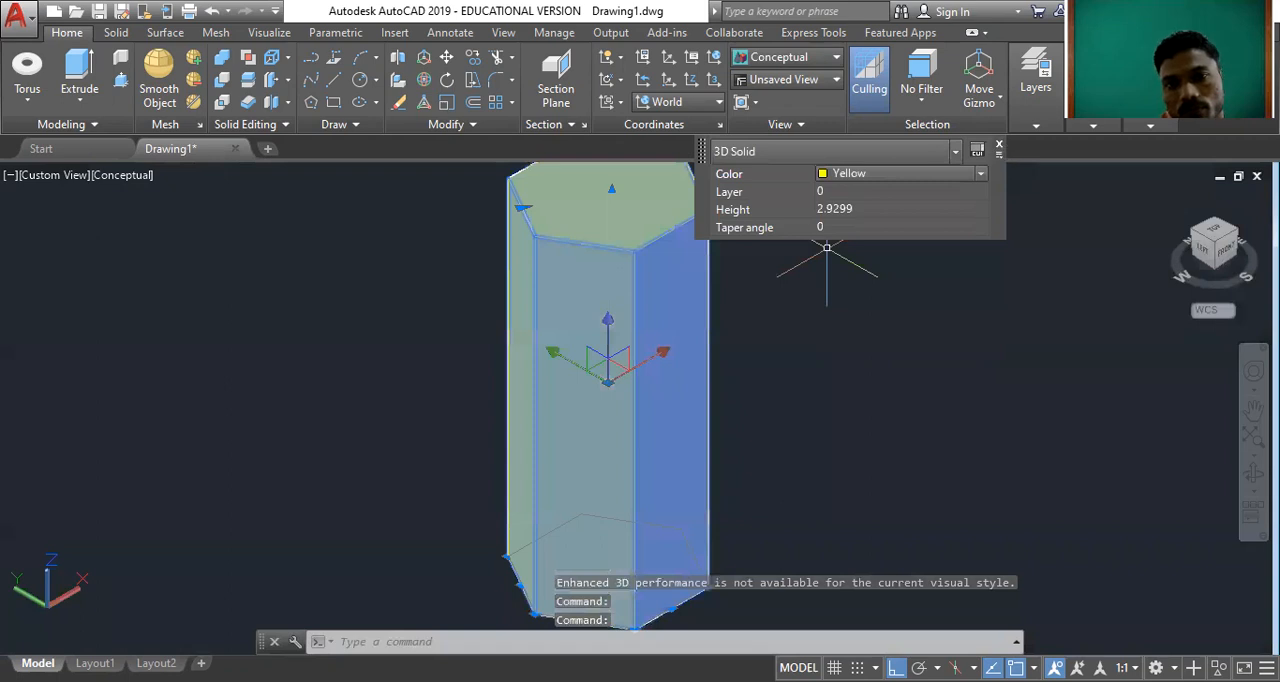
key("Escape")
Orbit around the yellow hexagonal prism to examine its top face and sides from several directions.
mouse_move(570, 332)
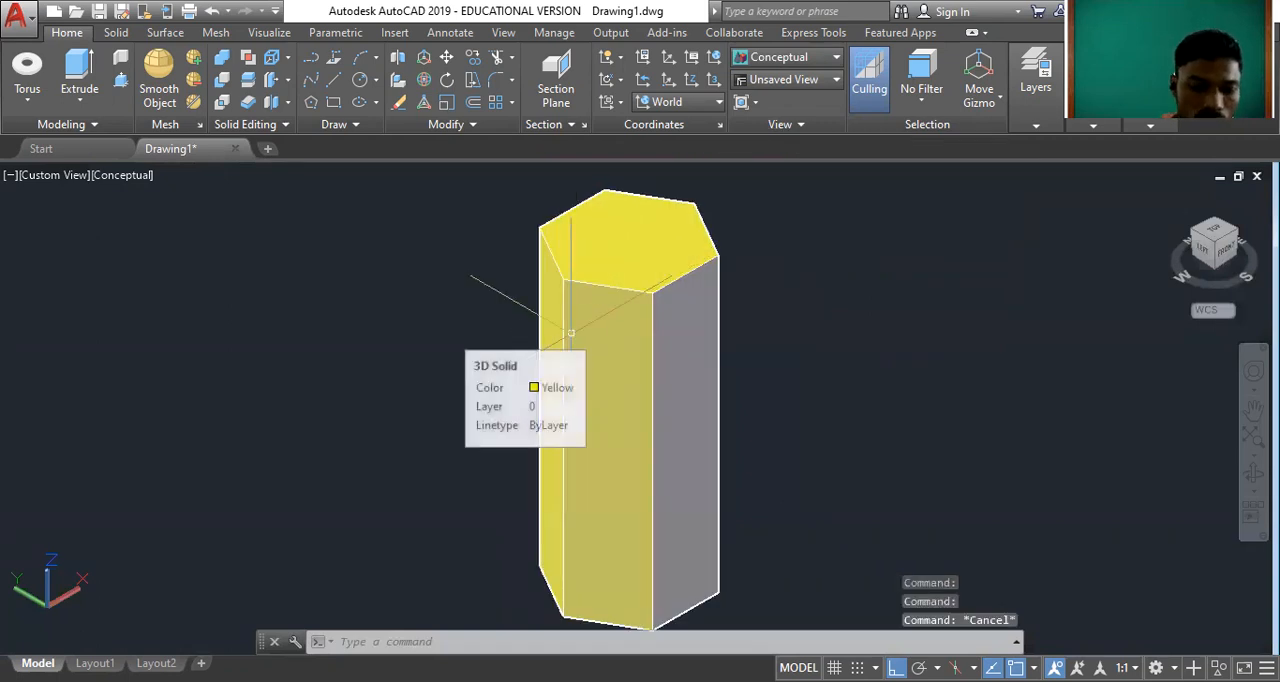
type("orbit")
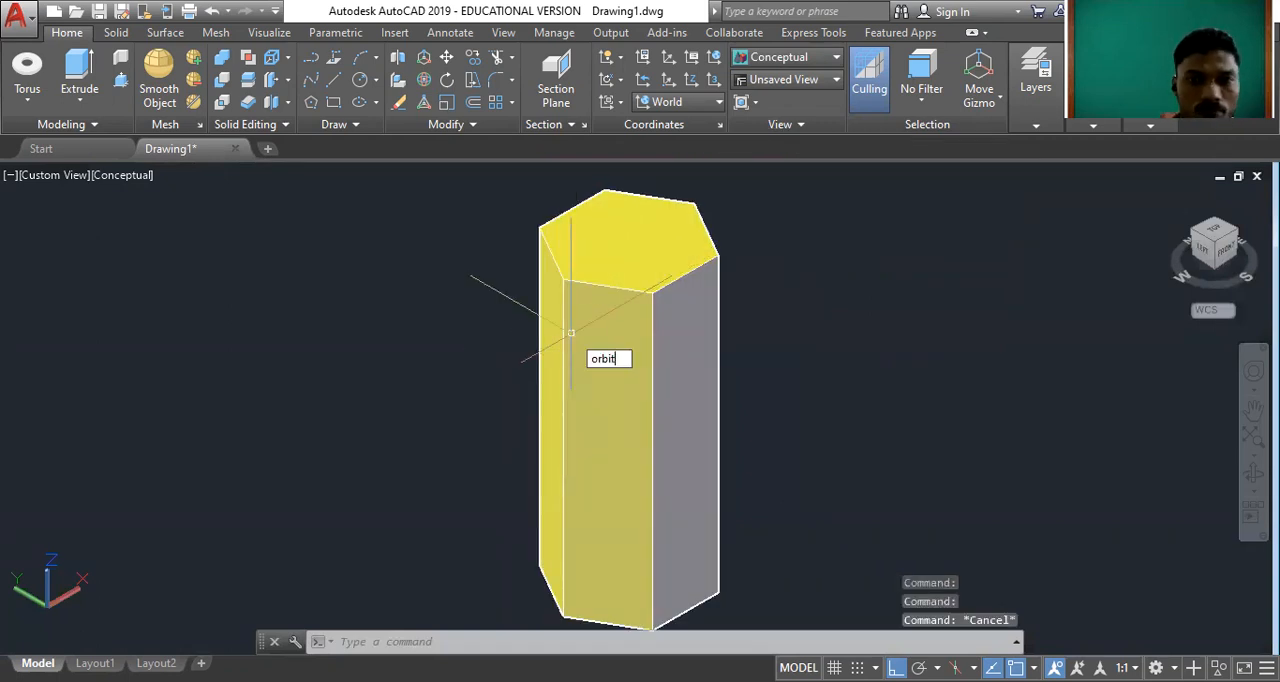
key("Return")
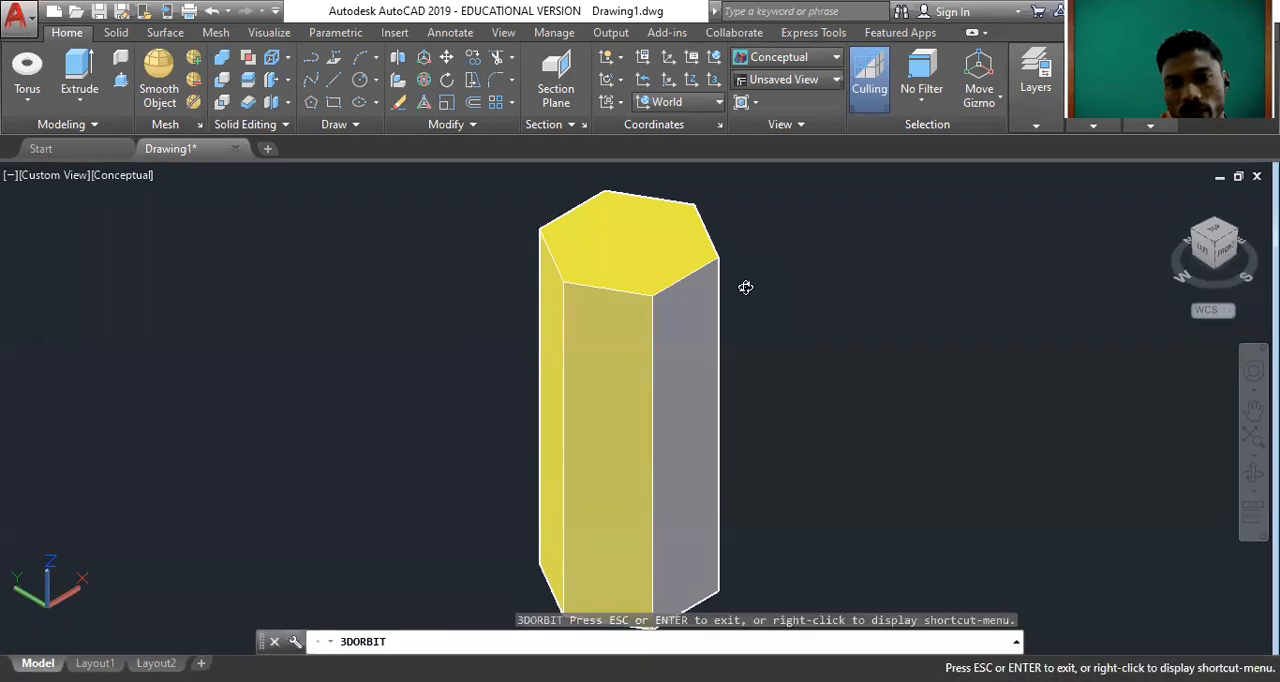
left_click_drag(711, 383, 380, 360)
left_click_drag(623, 445, 337, 477)
left_click_drag(740, 317, 498, 285)
left_click_drag(717, 211, 875, 284)
left_click_drag(743, 243, 841, 254)
left_click_drag(780, 374, 713, 431)
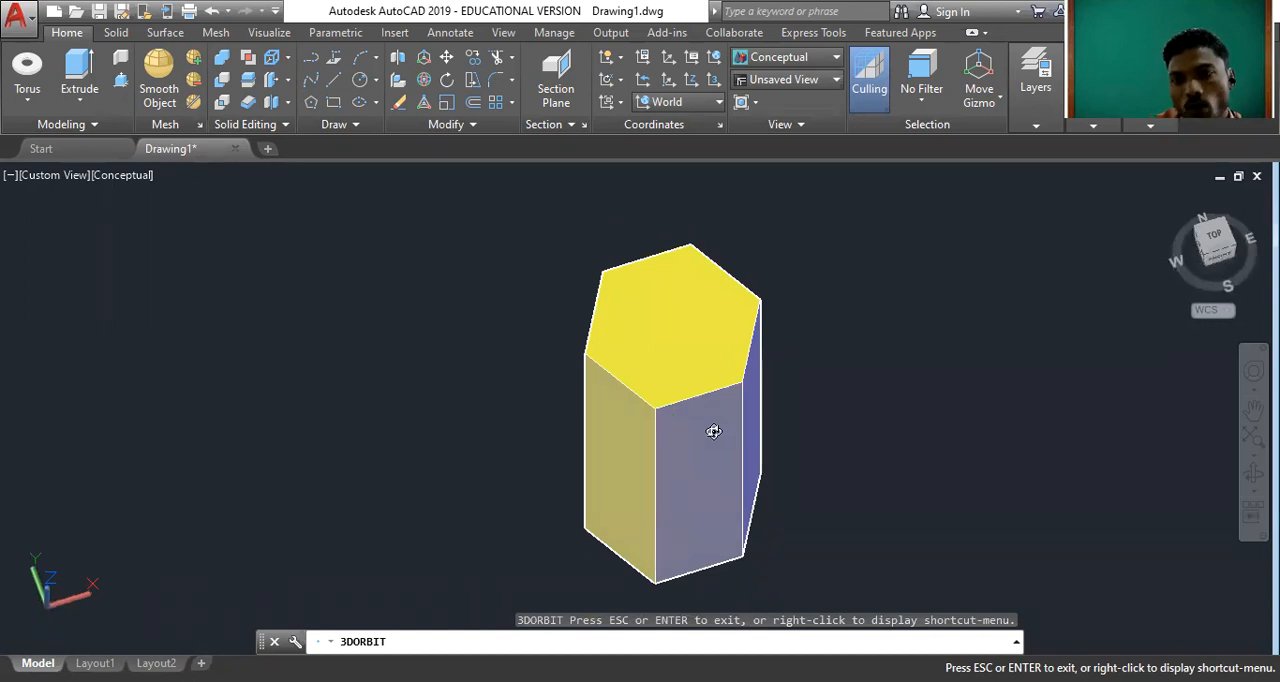
left_click_drag(731, 403, 734, 297)
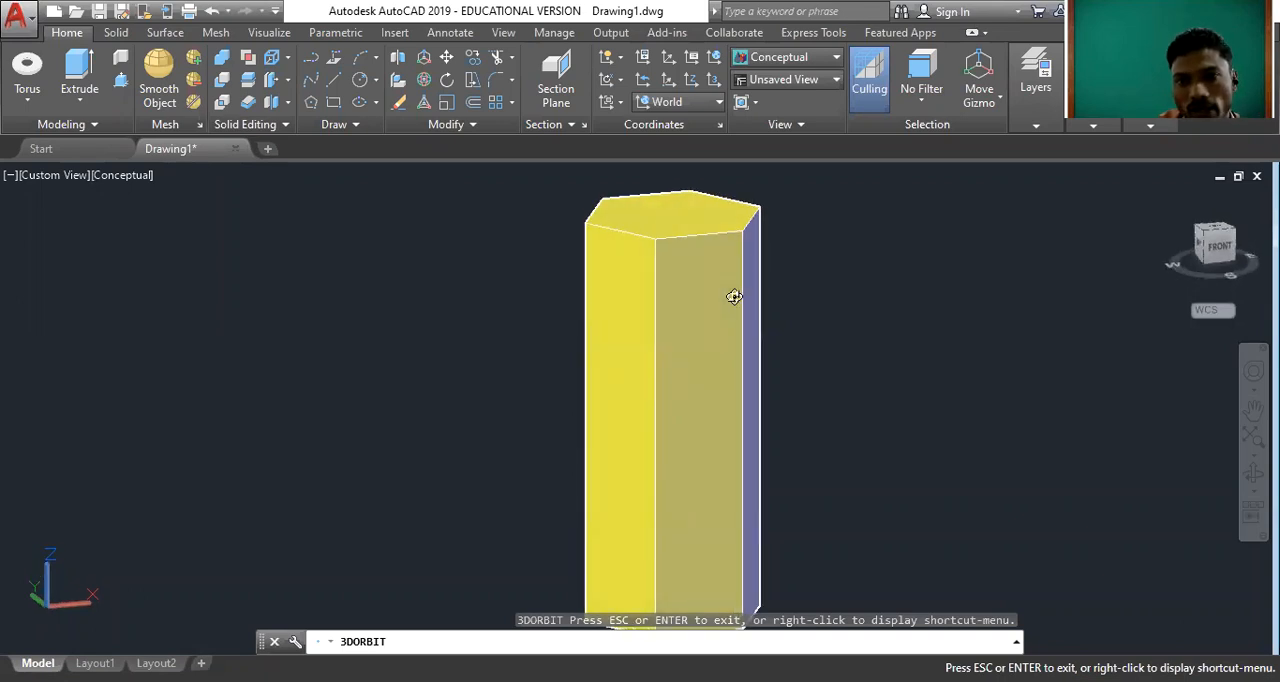
left_click_drag(734, 297, 750, 314)
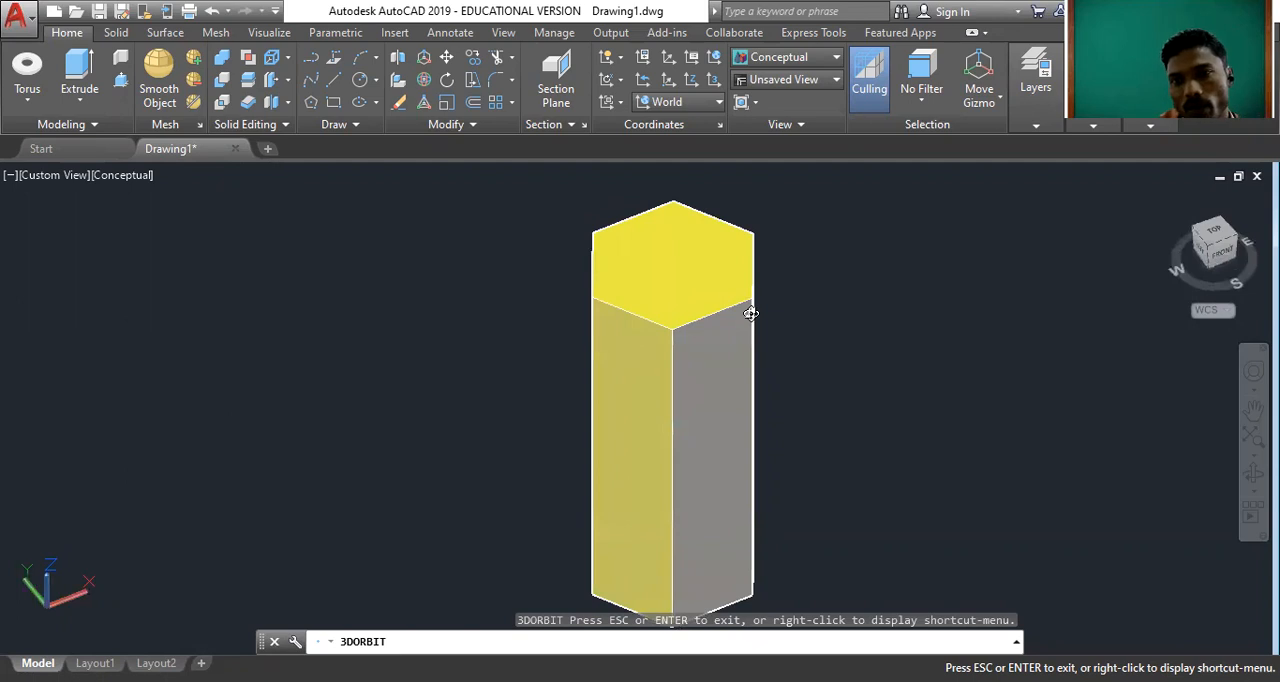
left_click_drag(737, 288, 737, 413)
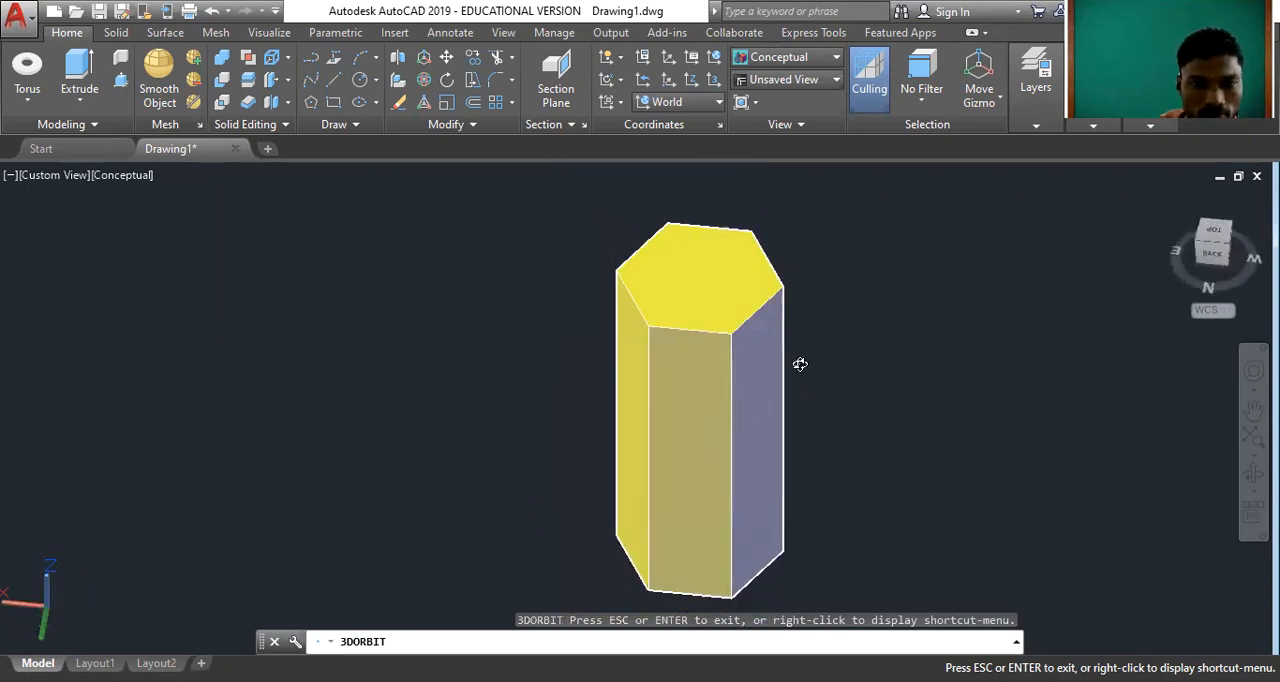
right_click(876, 255)
left_click(925, 266)
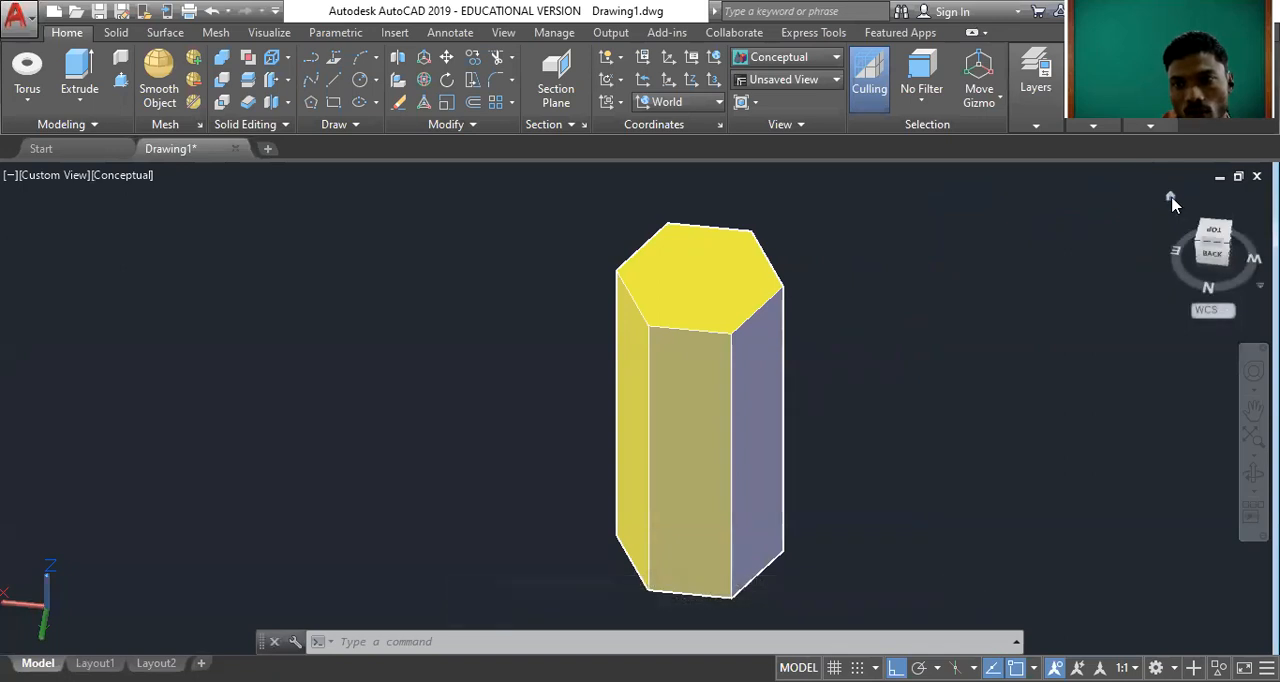
Erase the yellow hexagonal prism from the drawing and switch to the Top view.
left_click(1172, 199)
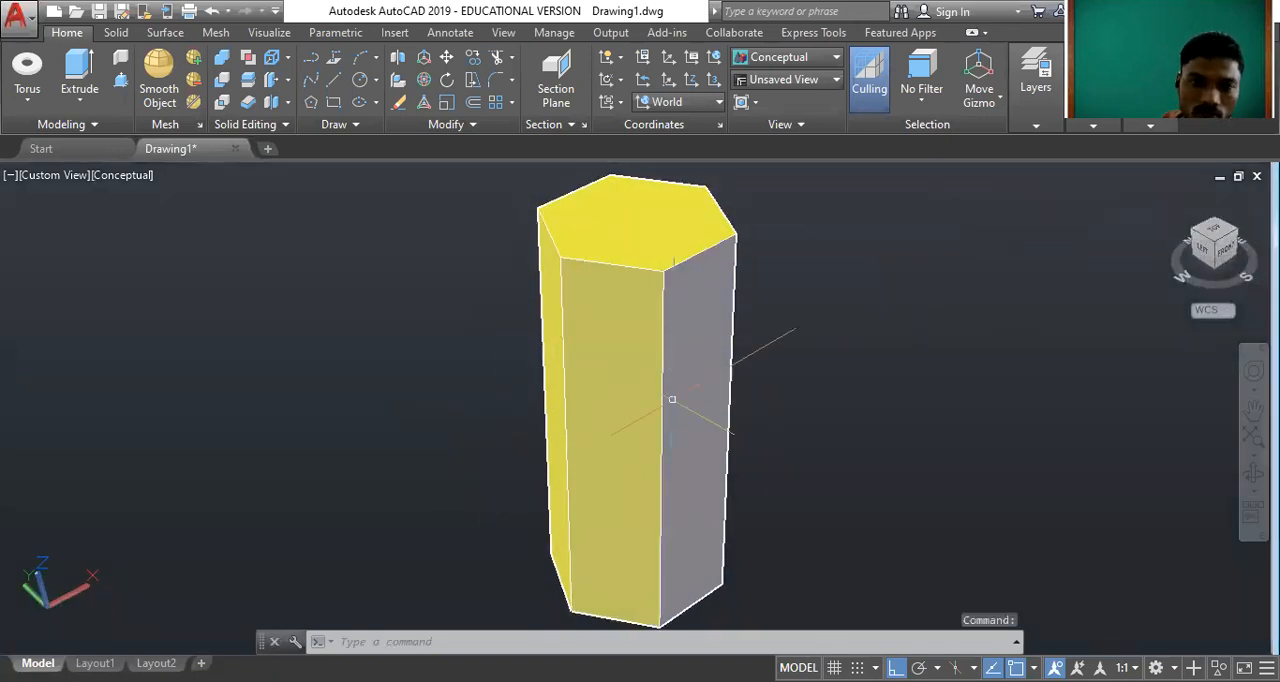
mouse_move(622, 437)
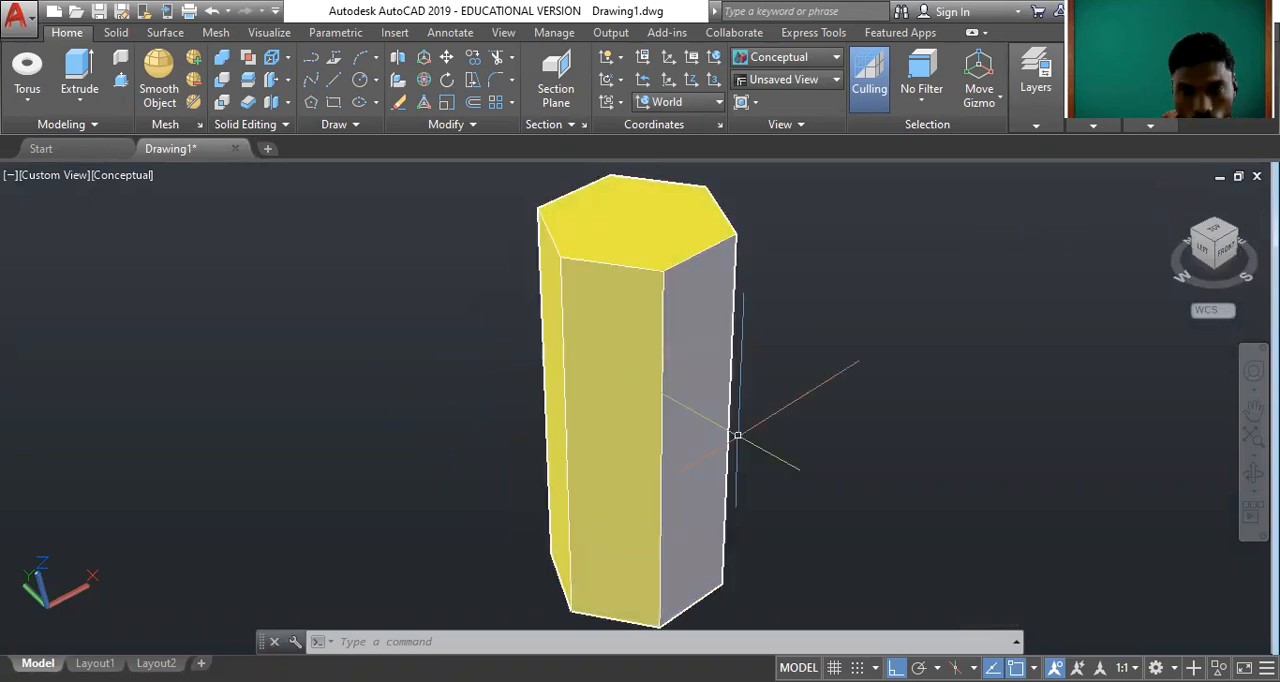
scroll(737, 435, "down", 1)
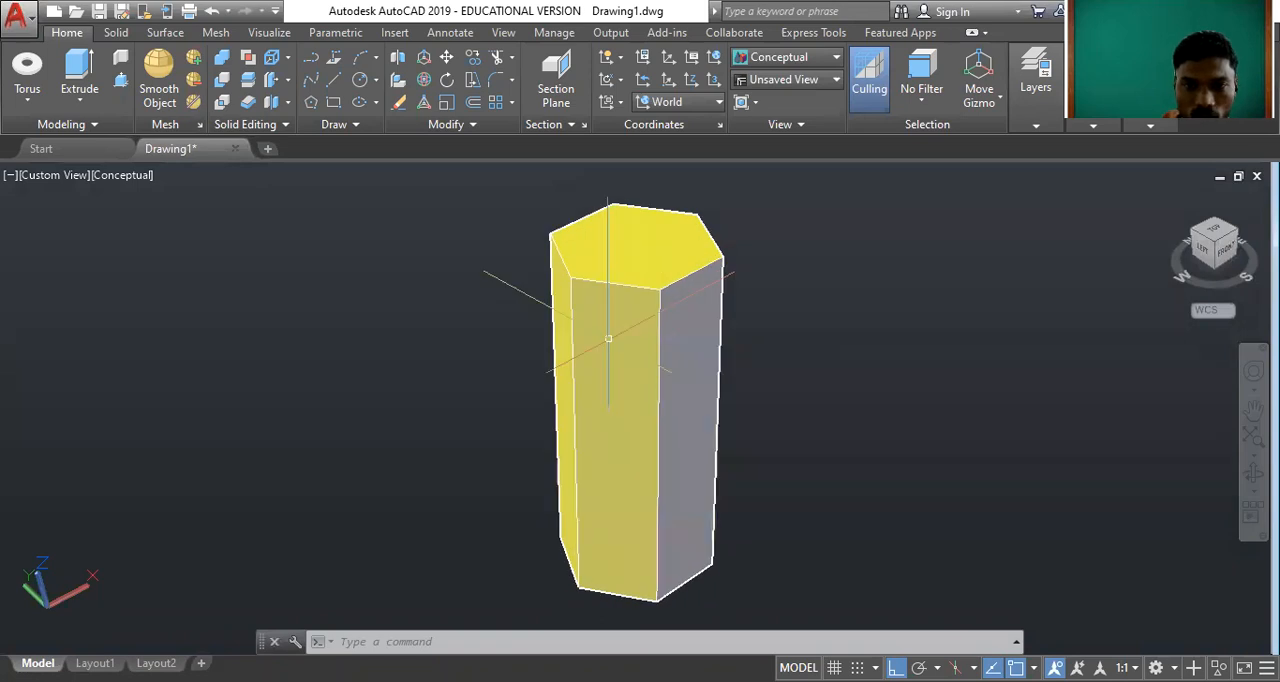
left_click(824, 426)
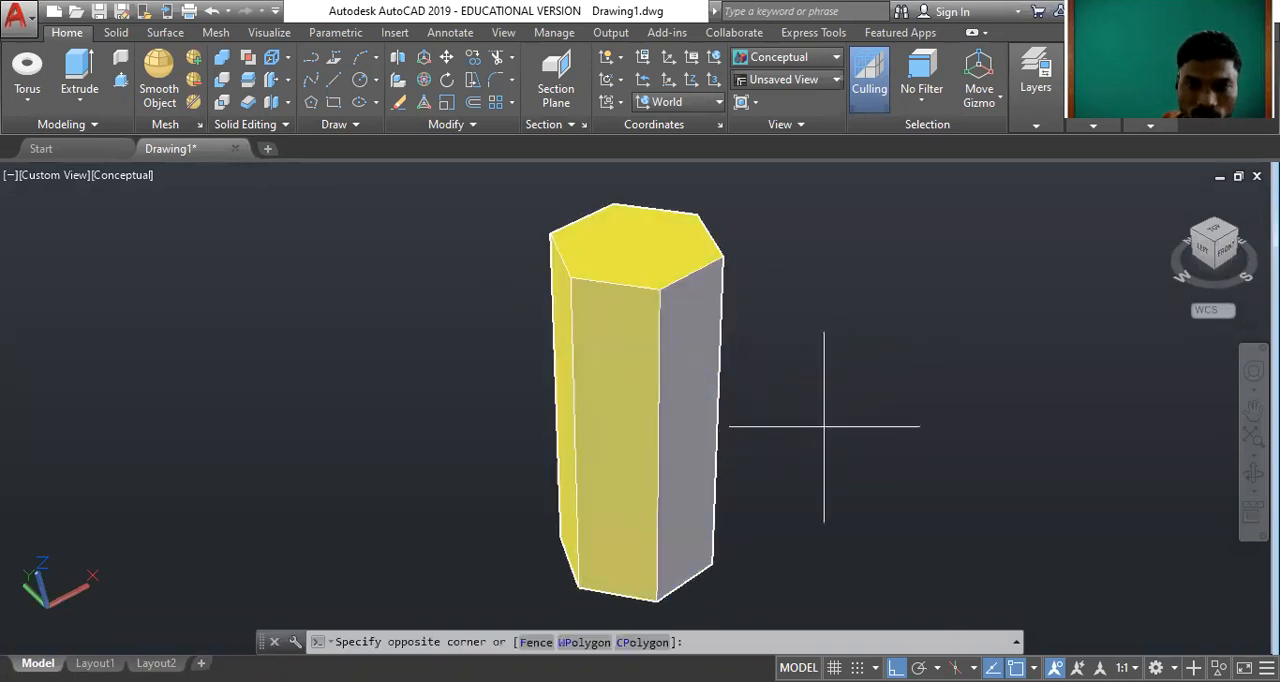
left_click(508, 289)
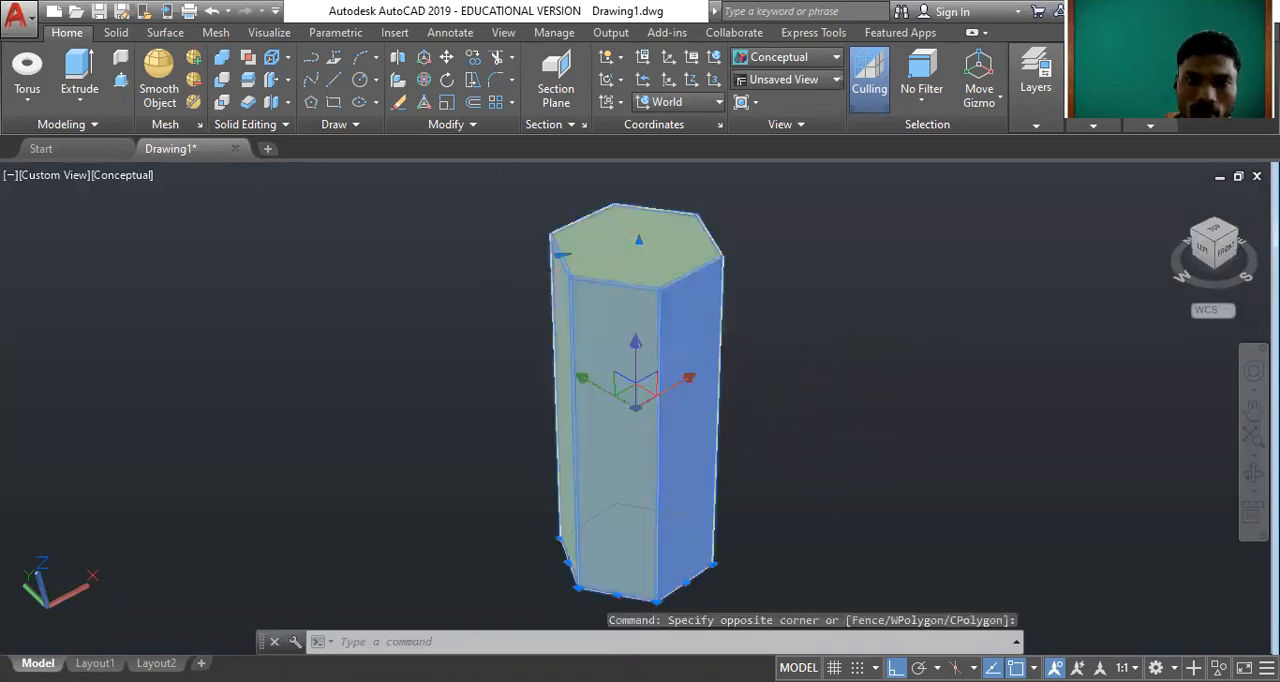
key("Delete")
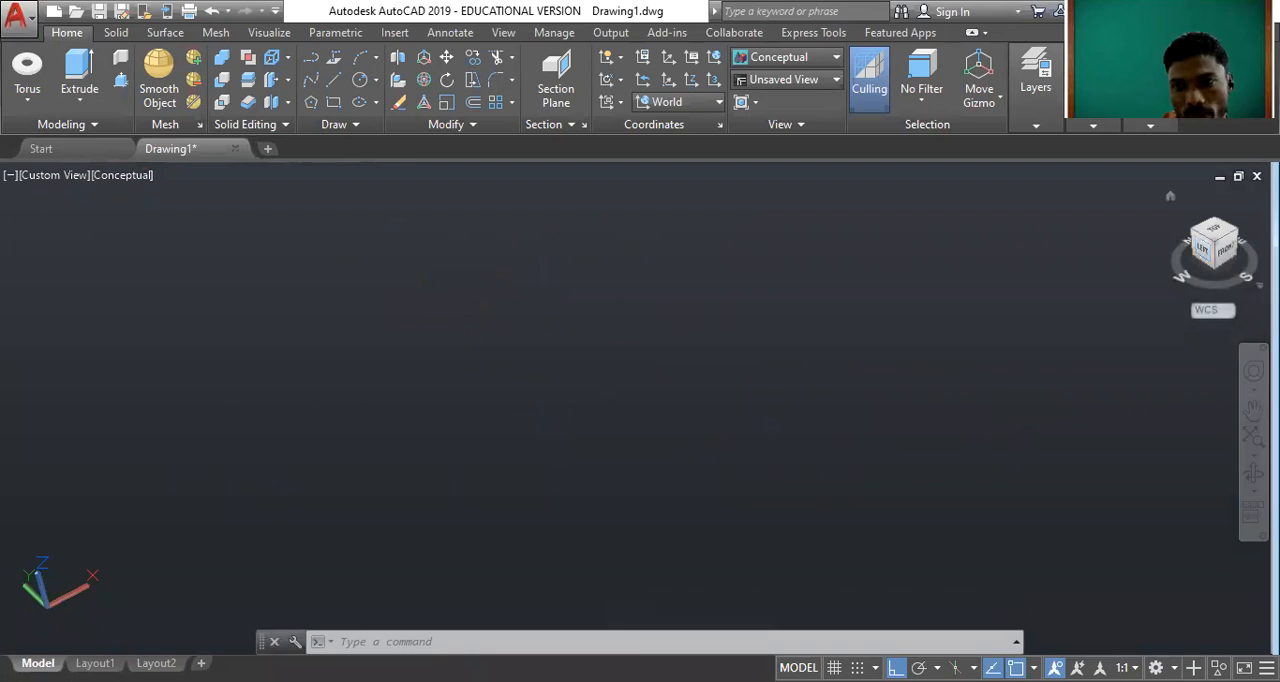
left_click(1219, 236)
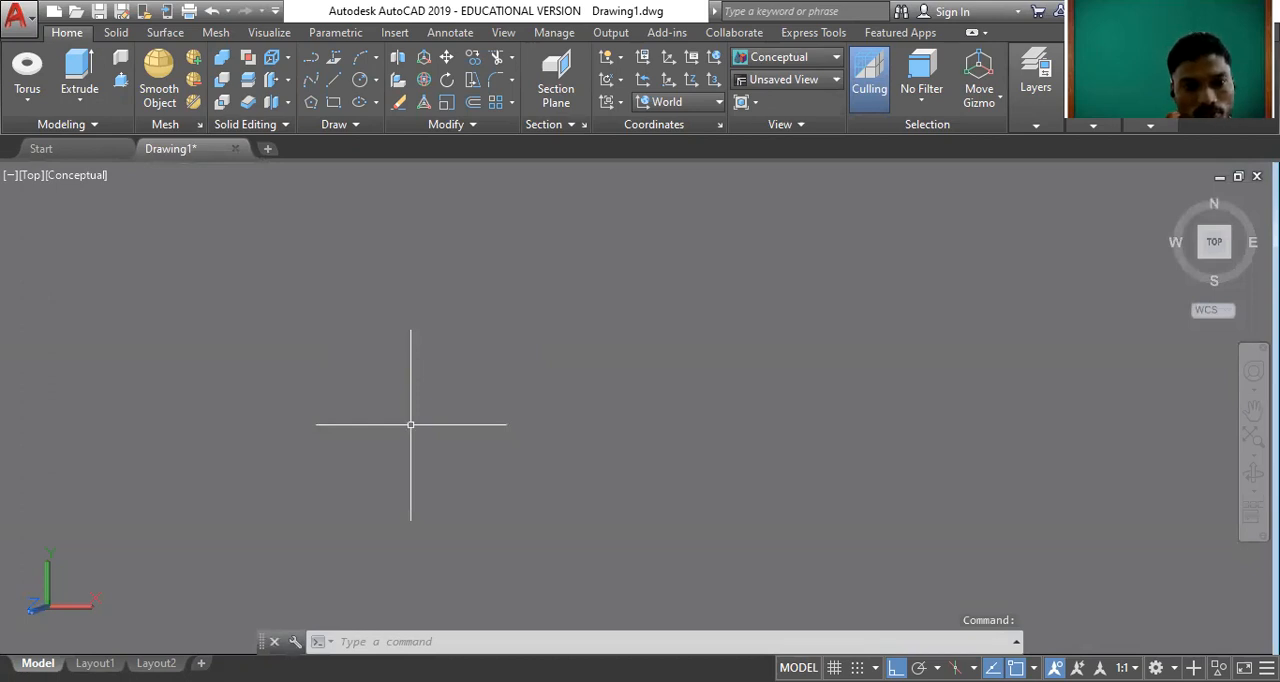
Draw a vertical line 20 units long downward in the Top view and zoom to show the whole drawing.
type("l")
key("Return")
left_click(317, 318)
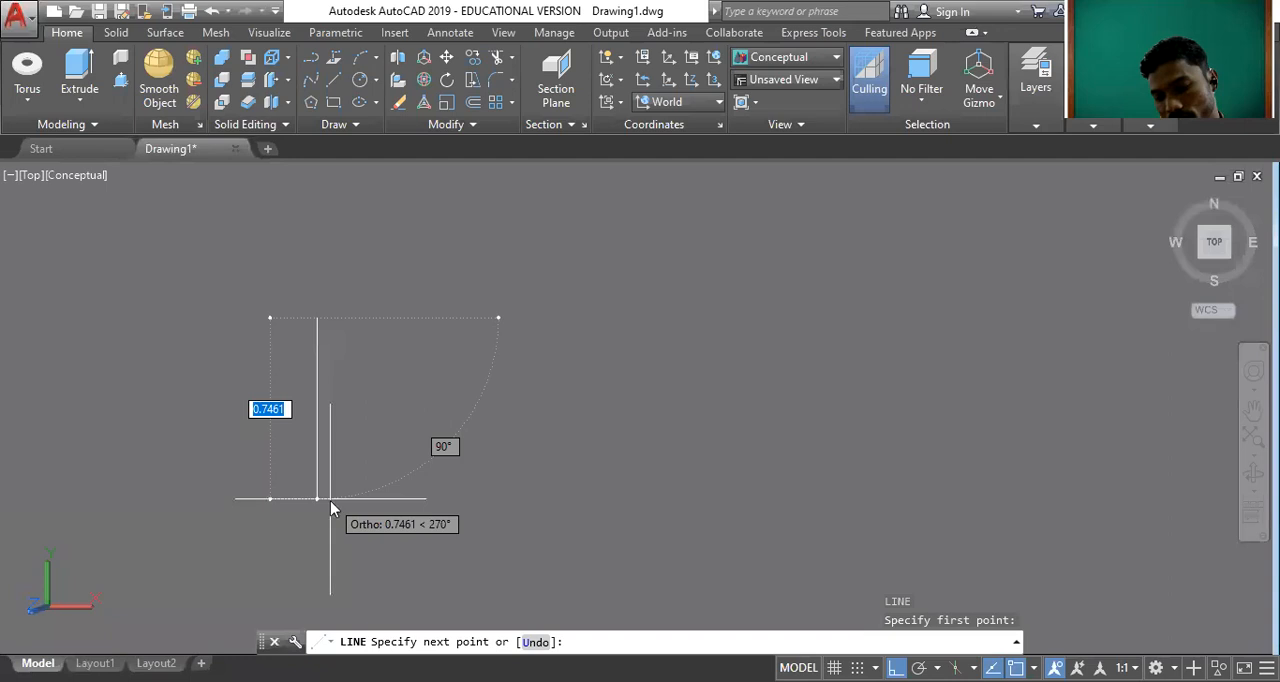
type("20")
key("Return")
key("Return")
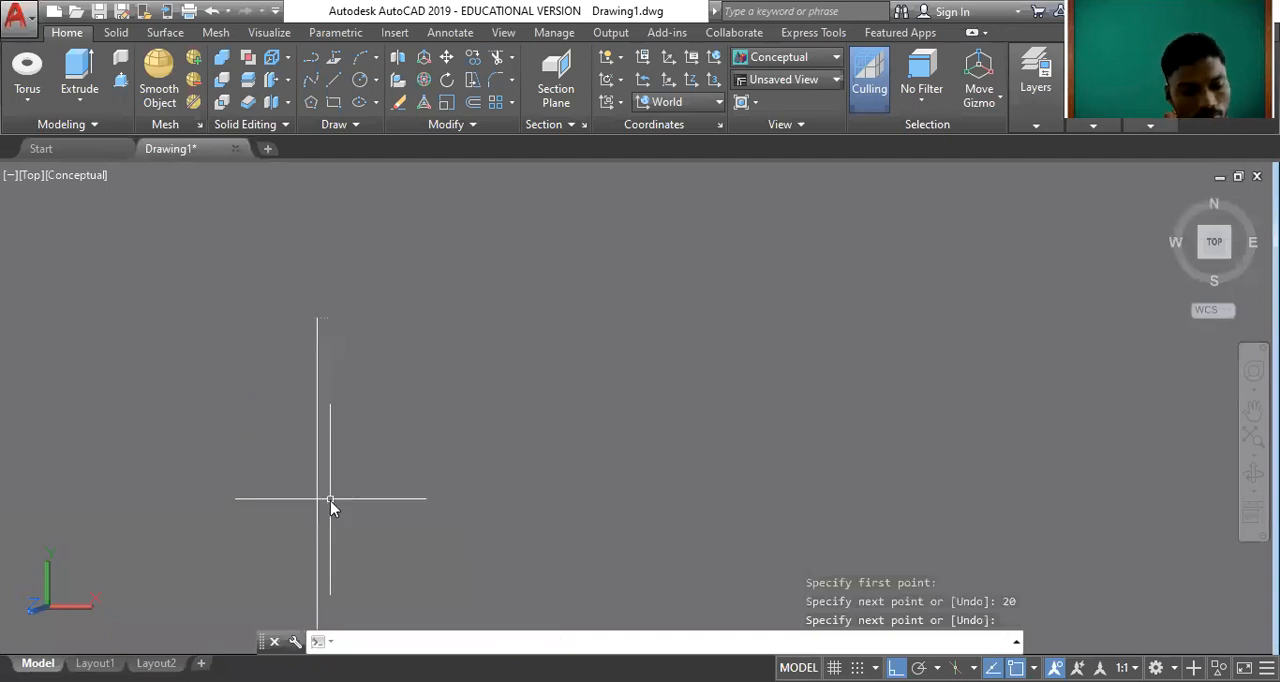
type("z")
key("Return")
type("a")
key("Return")
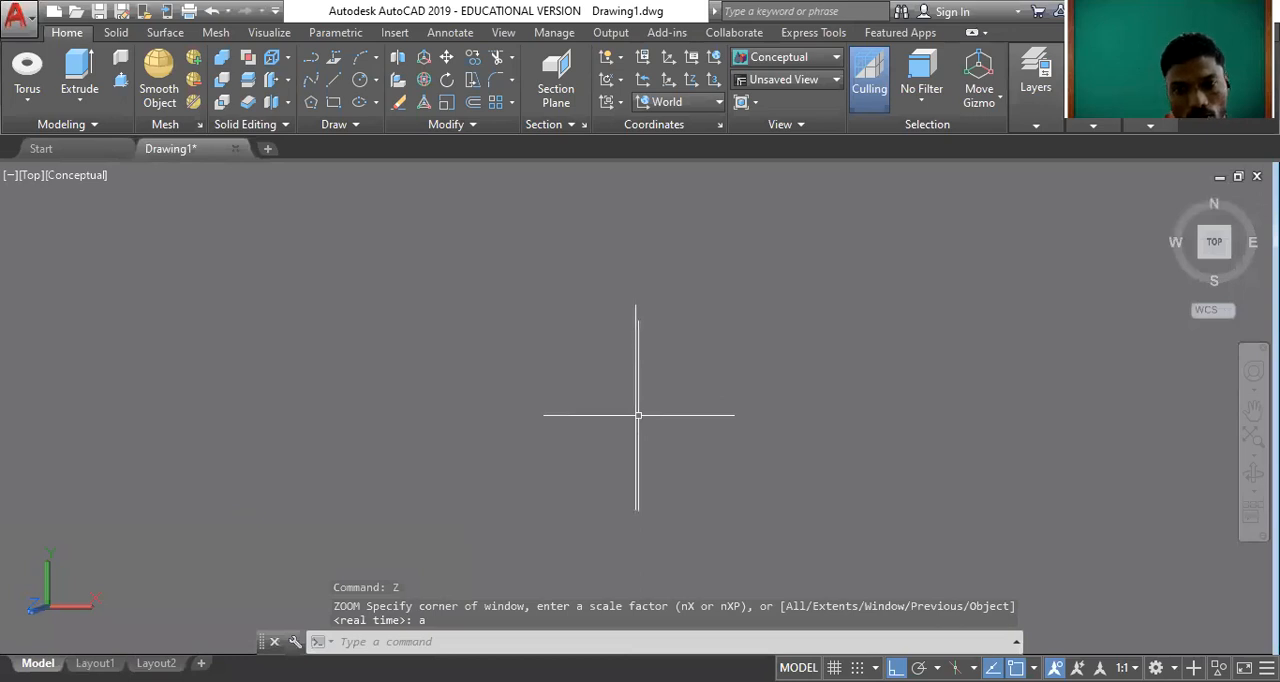
Complete a 20 by 20 square with three more separate 20-unit lines starting from the vertical line's lower end.
type("l")
key("Return")
left_click(636, 510)
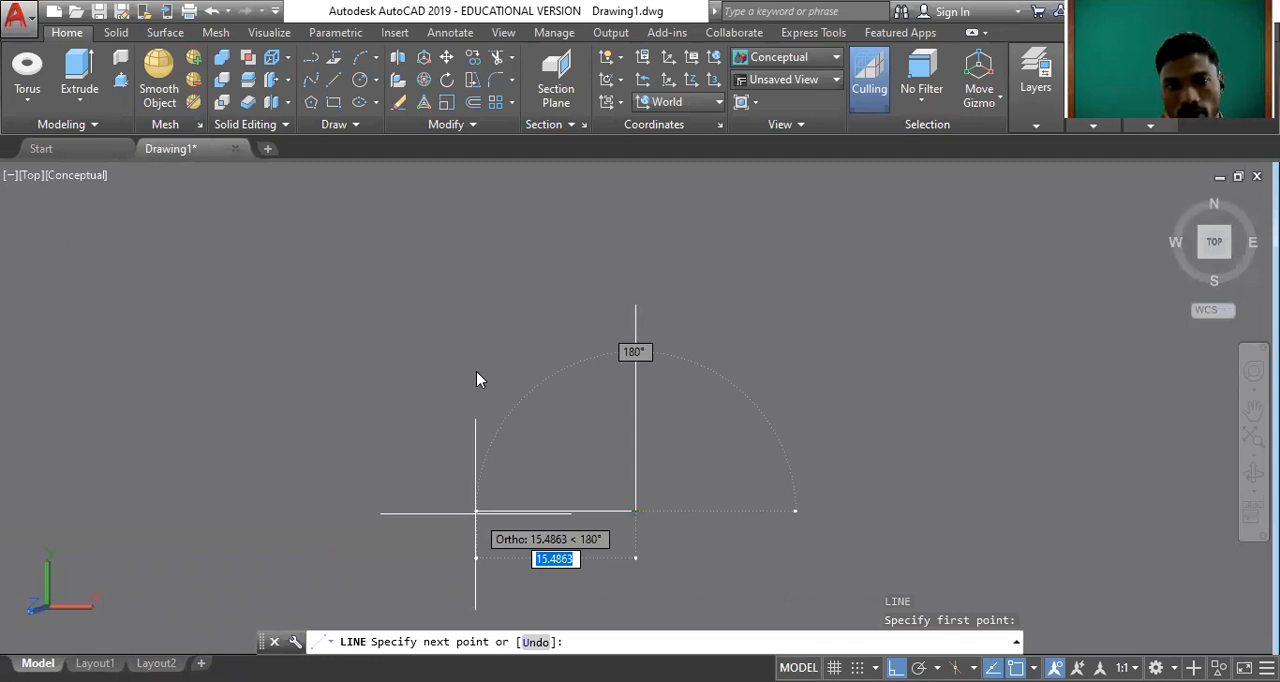
type("20")
key("Return")
type("20")
key("Return")
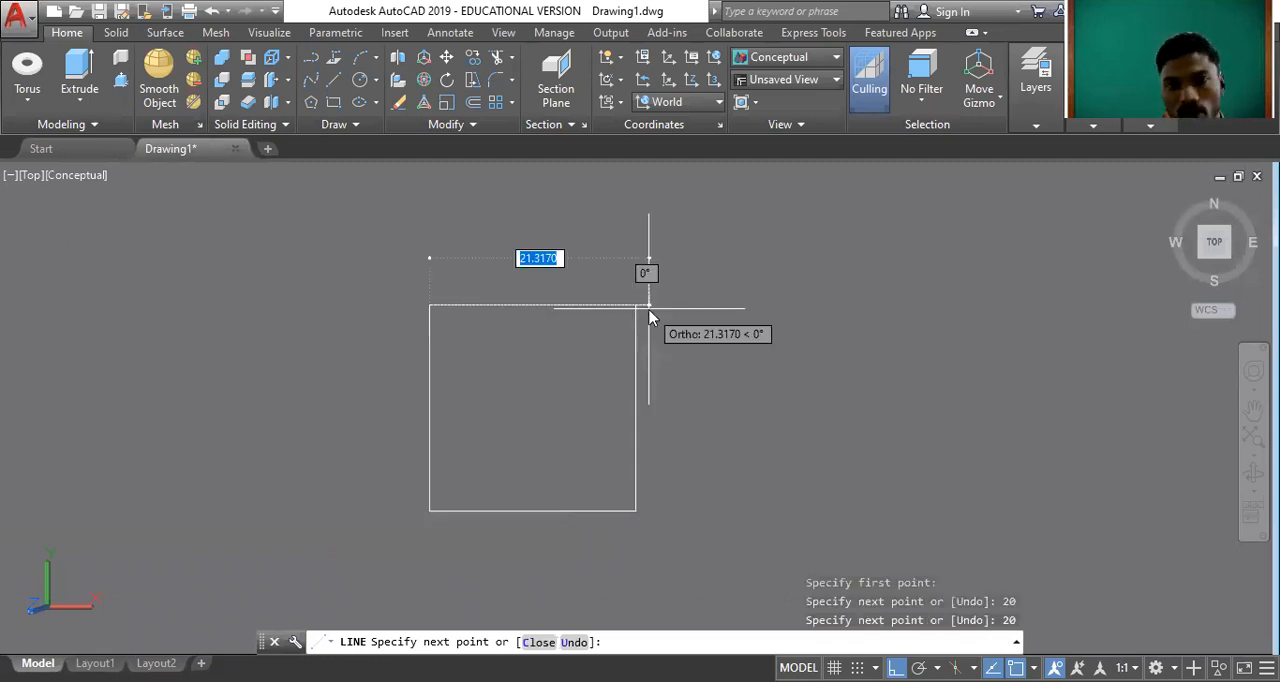
key("Return")
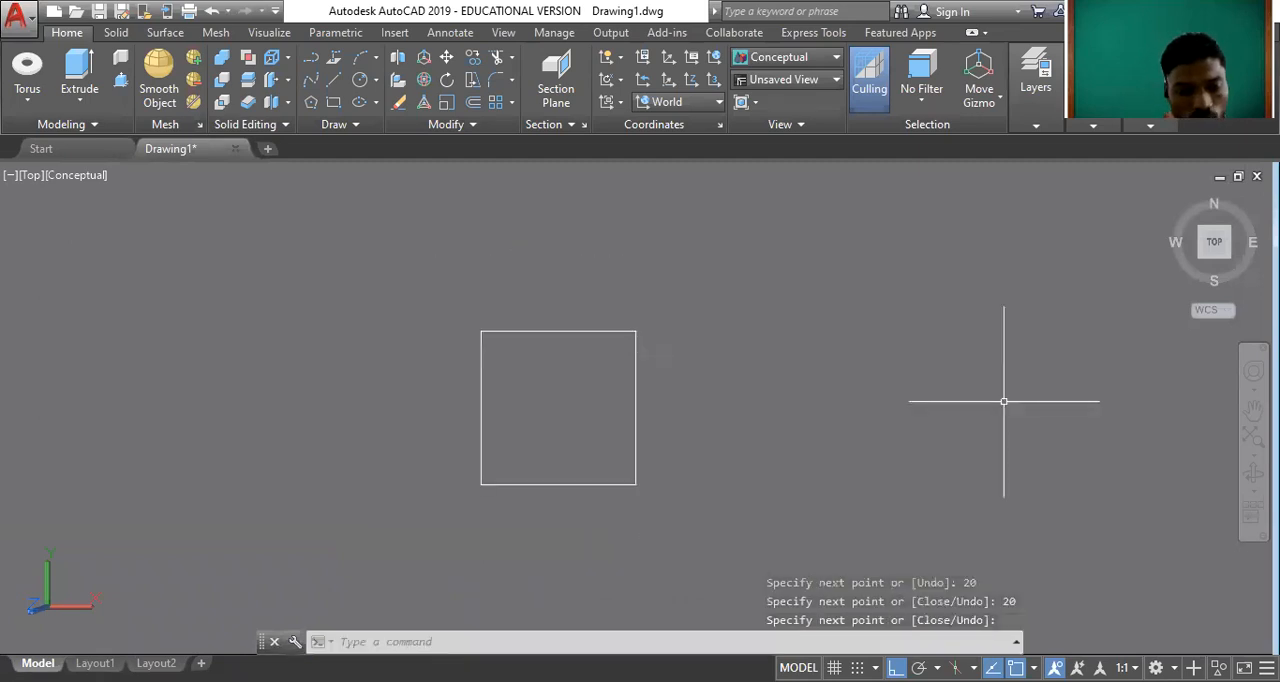
Draw a second 20 by 20 square as a single polyline beside the first one and switch to the home view.
type("PL")
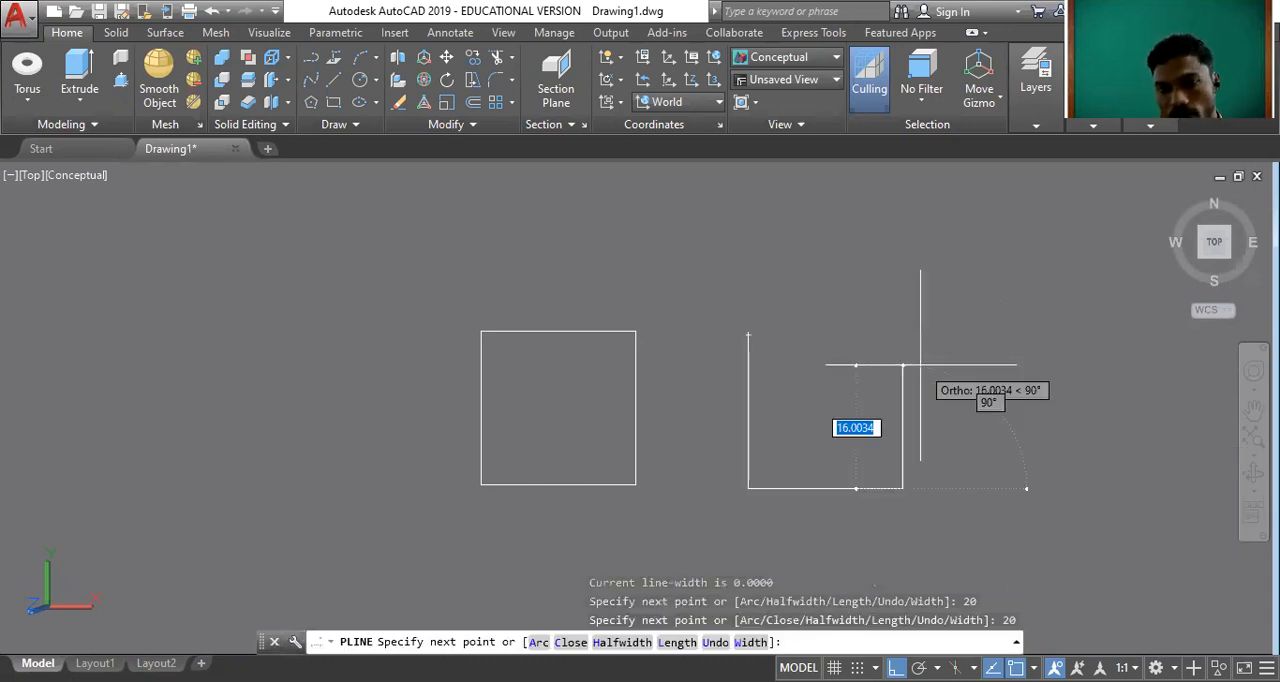
type("20")
key("Return")
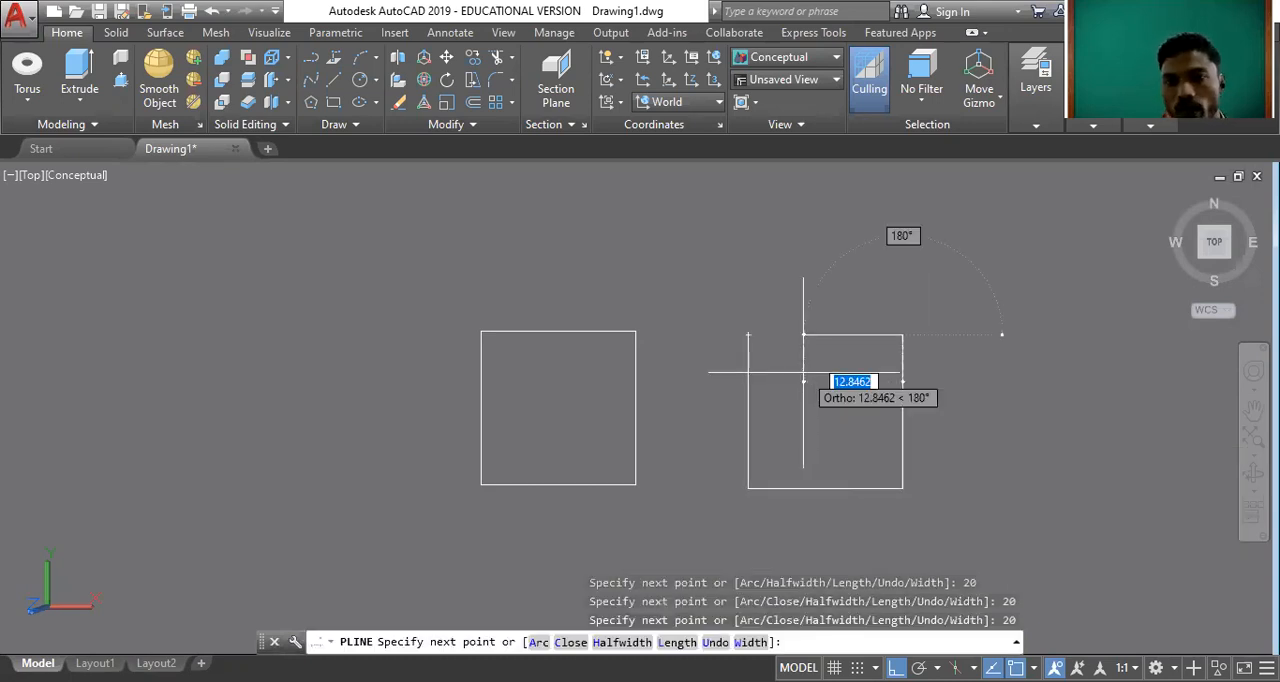
type("20")
key("Return")
key("Return")
left_click(1182, 204)
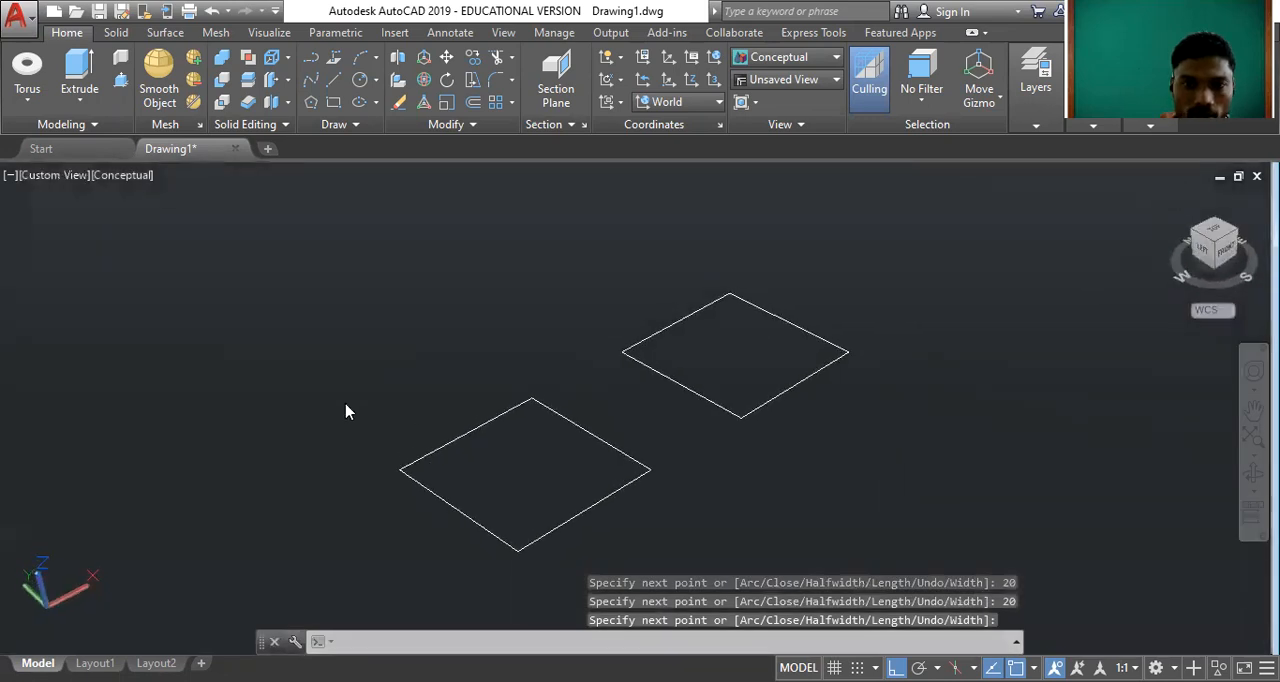
scroll(400, 416, "down", 3)
scroll(699, 365, "up", 1)
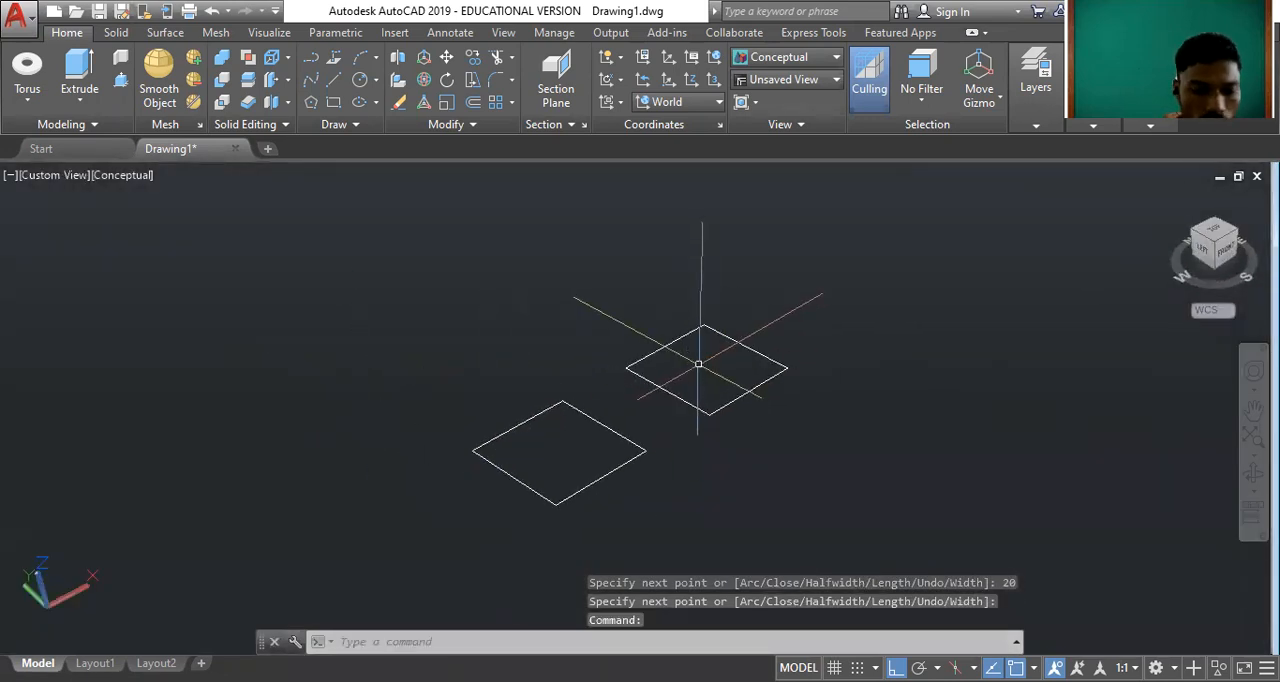
type("extru")
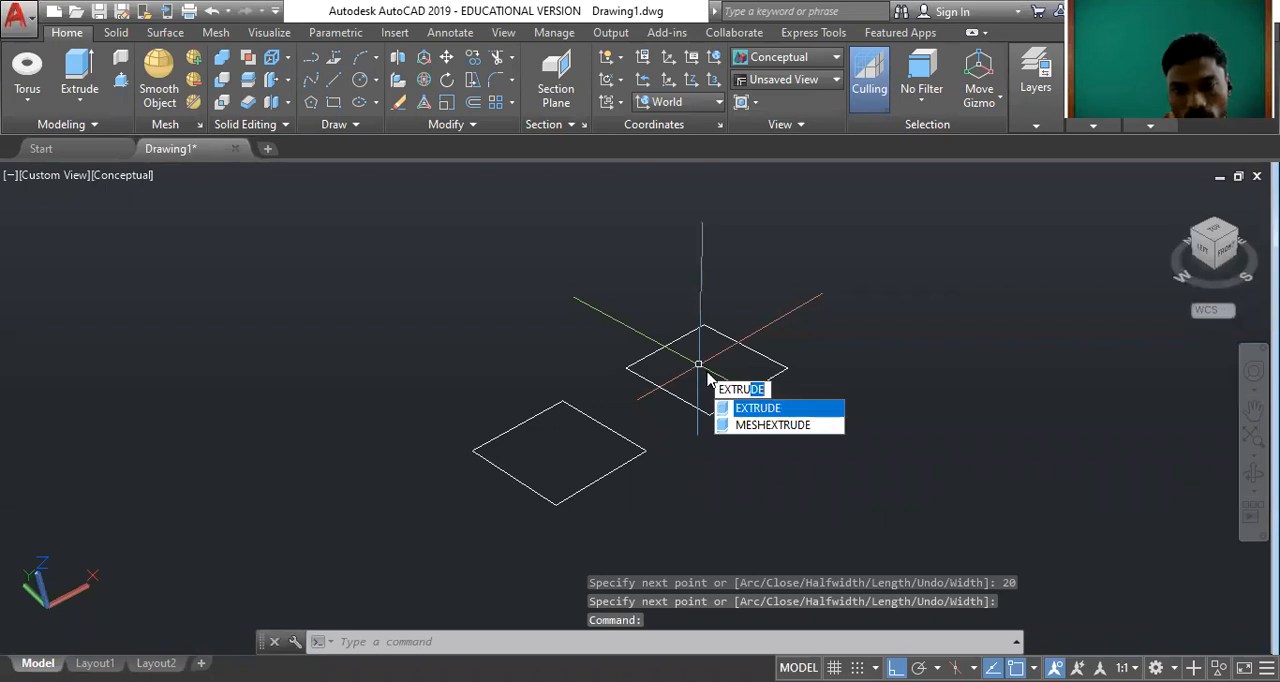
key("Escape")
key("Escape")
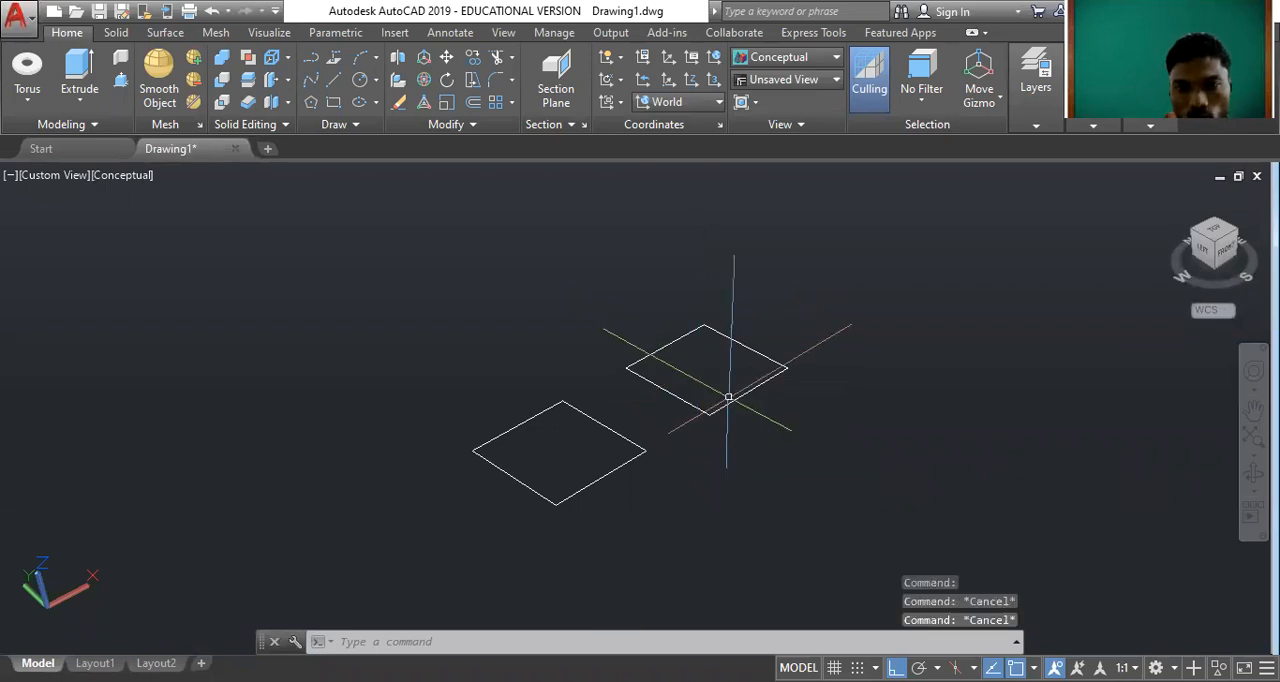
Select the polyline square and then one edge of the line square to compare how each is selected, clearing both selections.
left_click(740, 345)
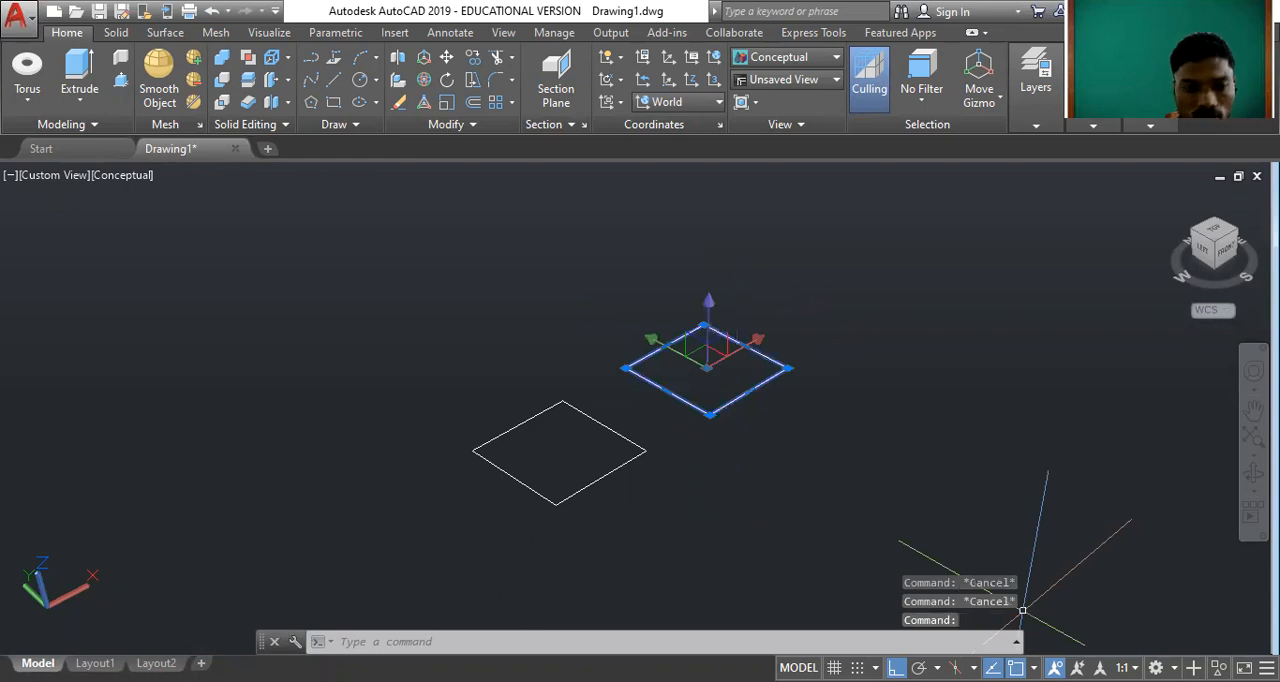
key("Escape")
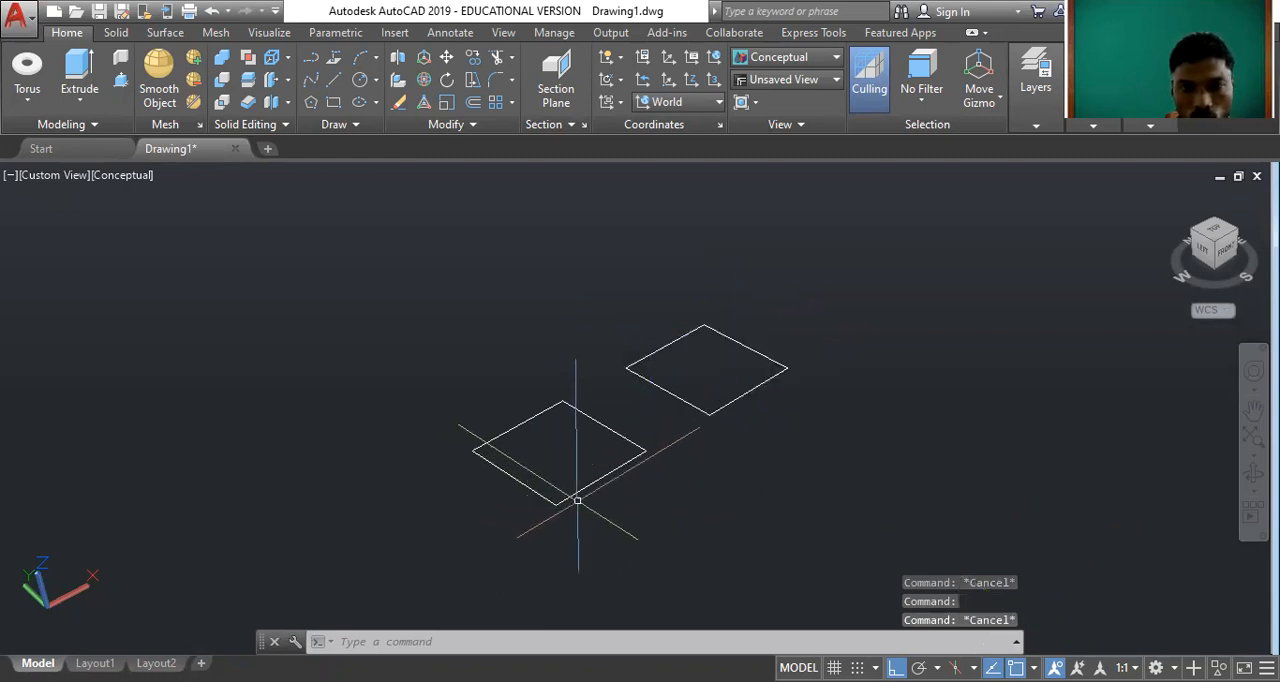
left_click(572, 493)
key("Escape")
key("Escape")
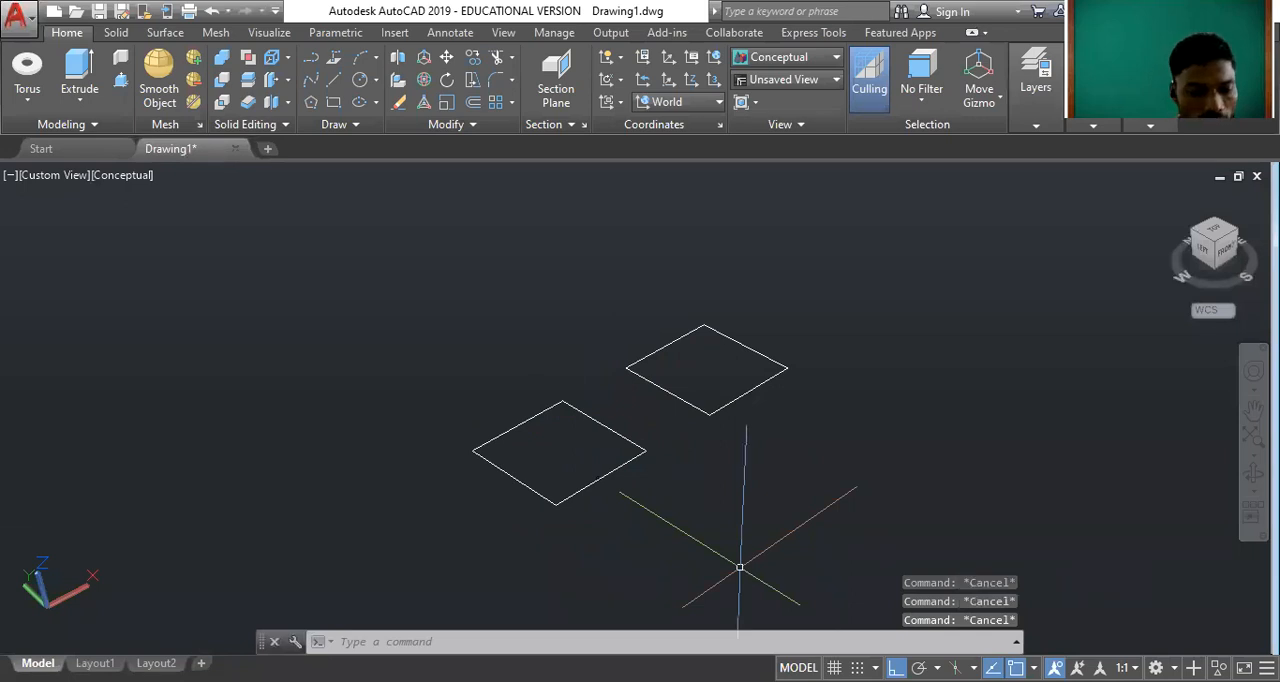
Extrude the line square and the polyline square together to a height of 20.
type("EXtr")
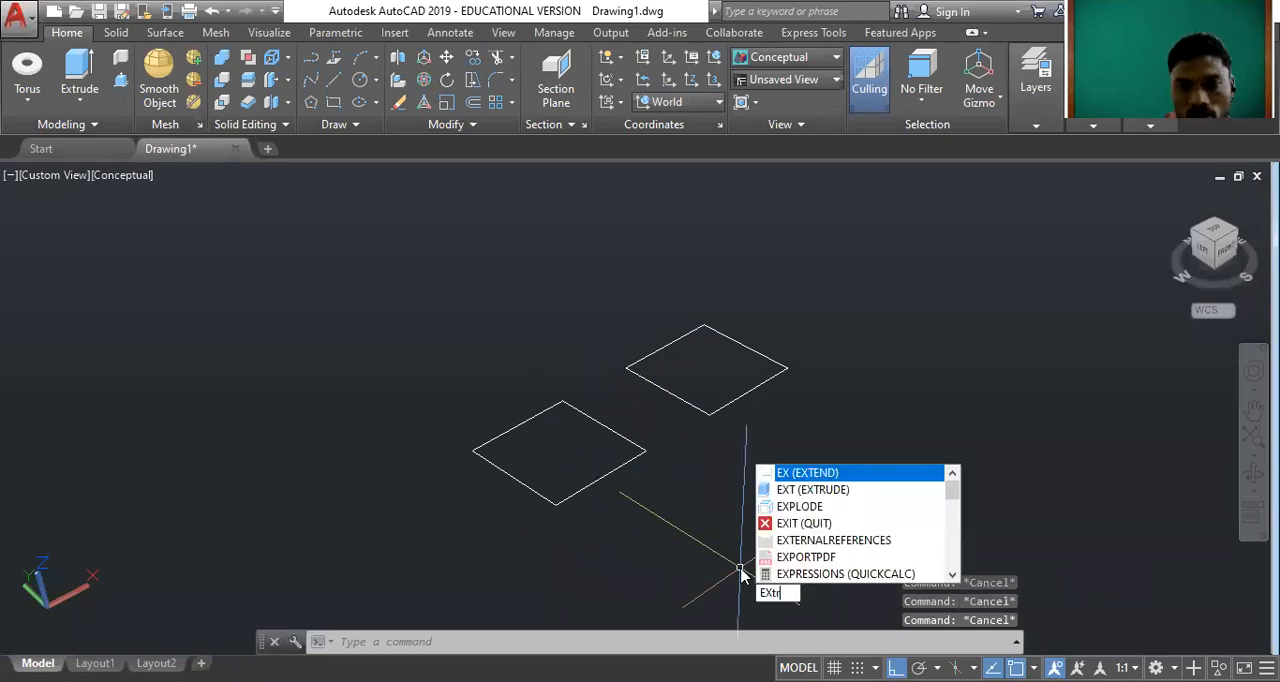
type("u")
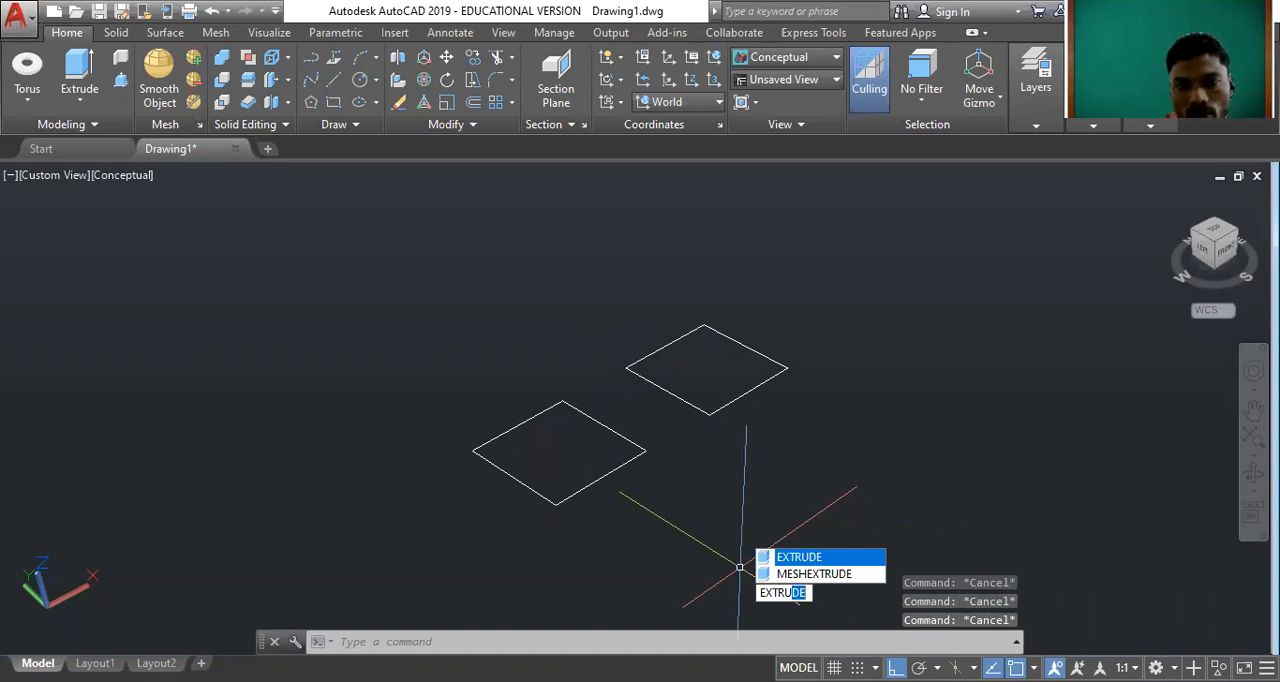
key("Return")
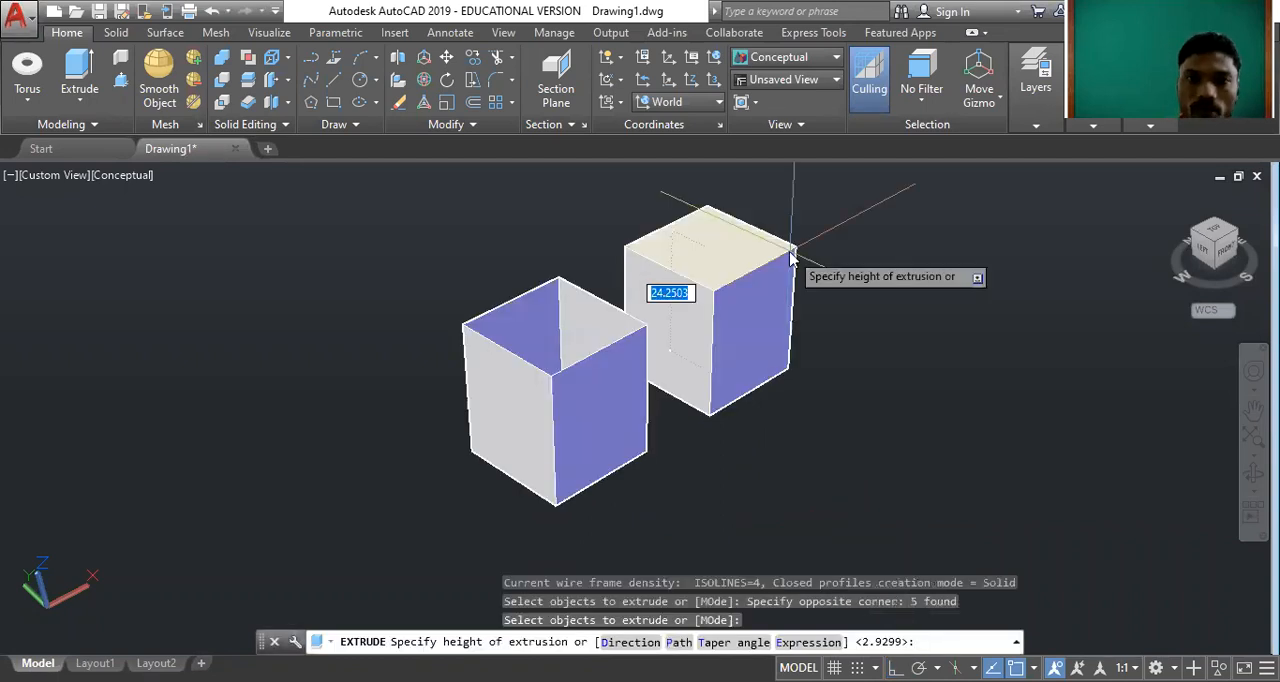
type("20")
key("Return")
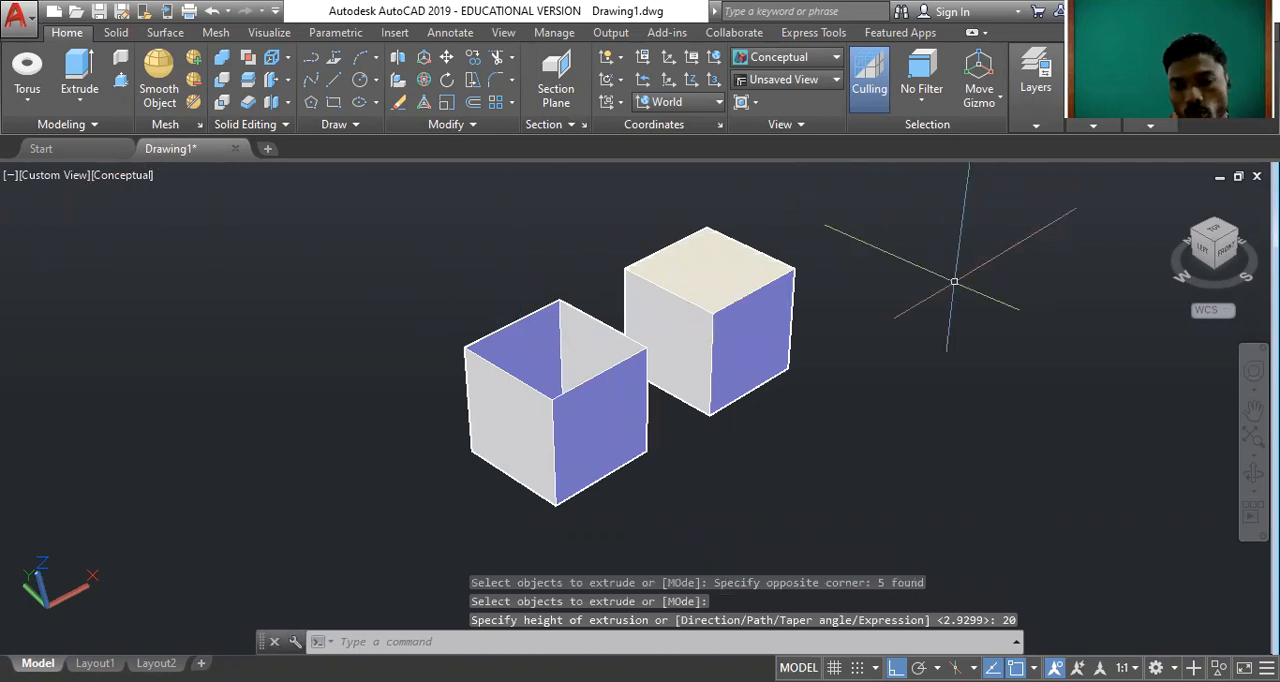
Orbit around the two extruded shapes to compare the open box with the solid cube, and return to the home view.
type("ORBIT")
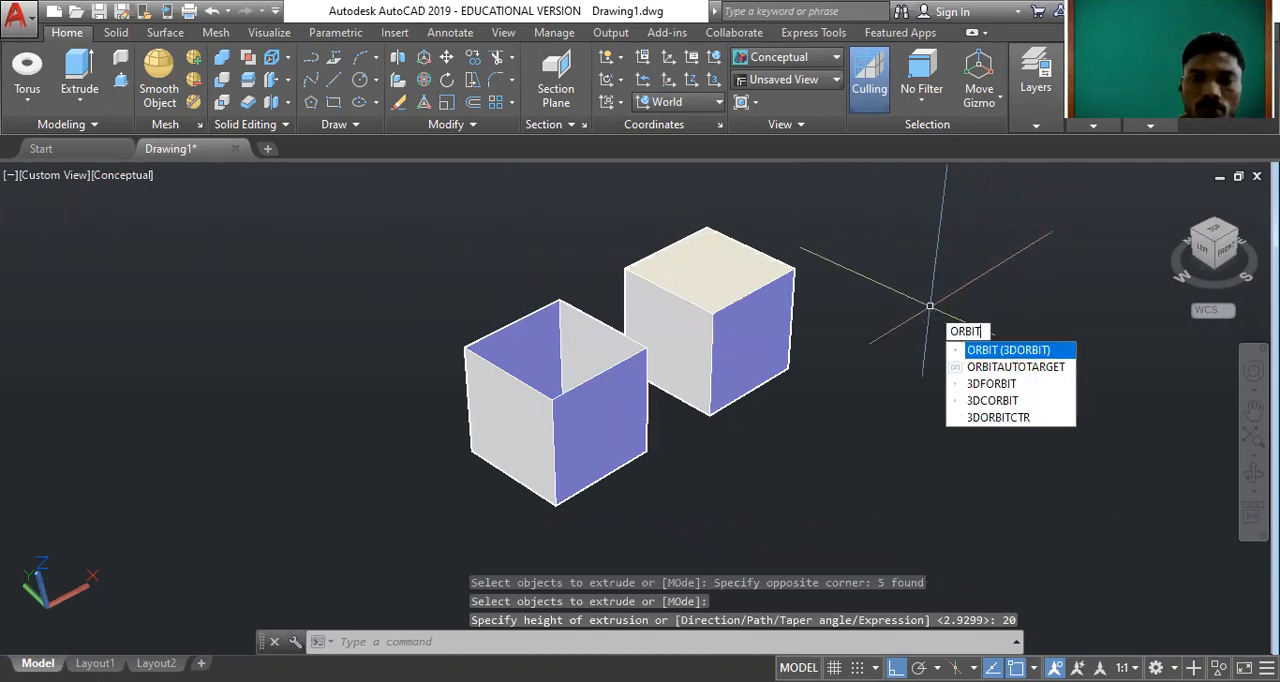
key("Return")
left_click_drag(929, 308, 839, 431)
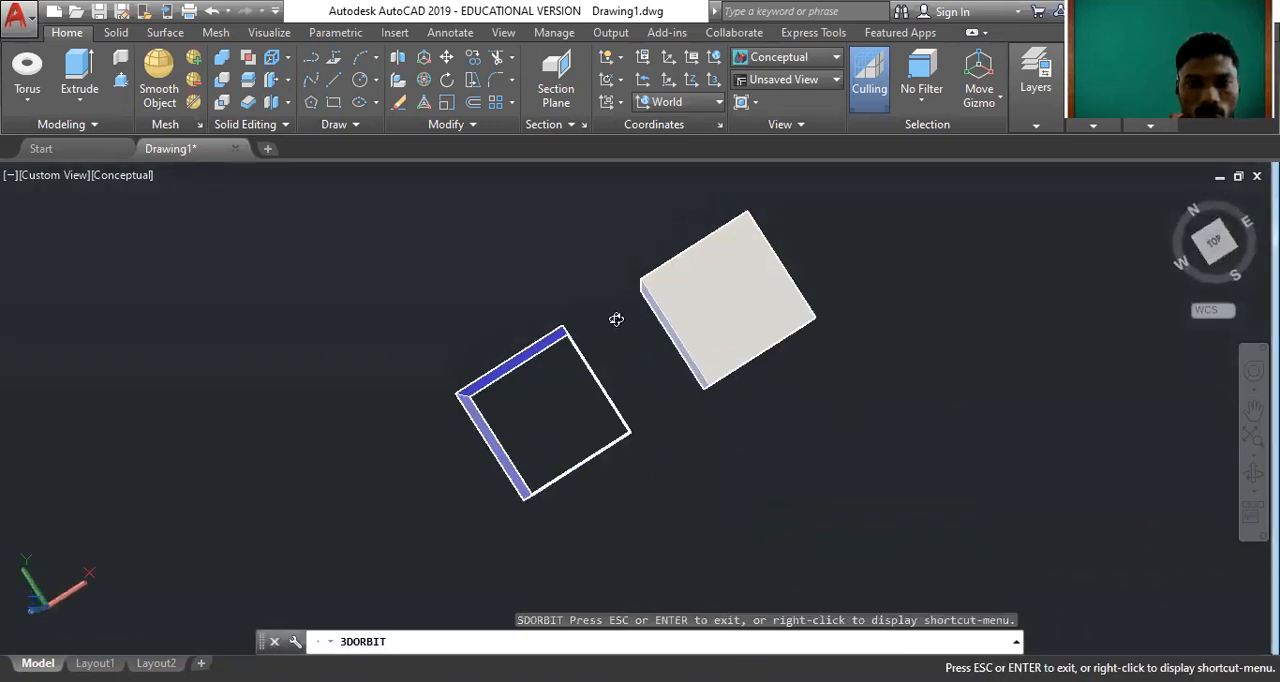
scroll(636, 396, "up", 4)
left_click_drag(627, 399, 617, 306)
scroll(713, 461, "down", 4)
left_click_drag(714, 463, 745, 360)
scroll(595, 378, "up", 2)
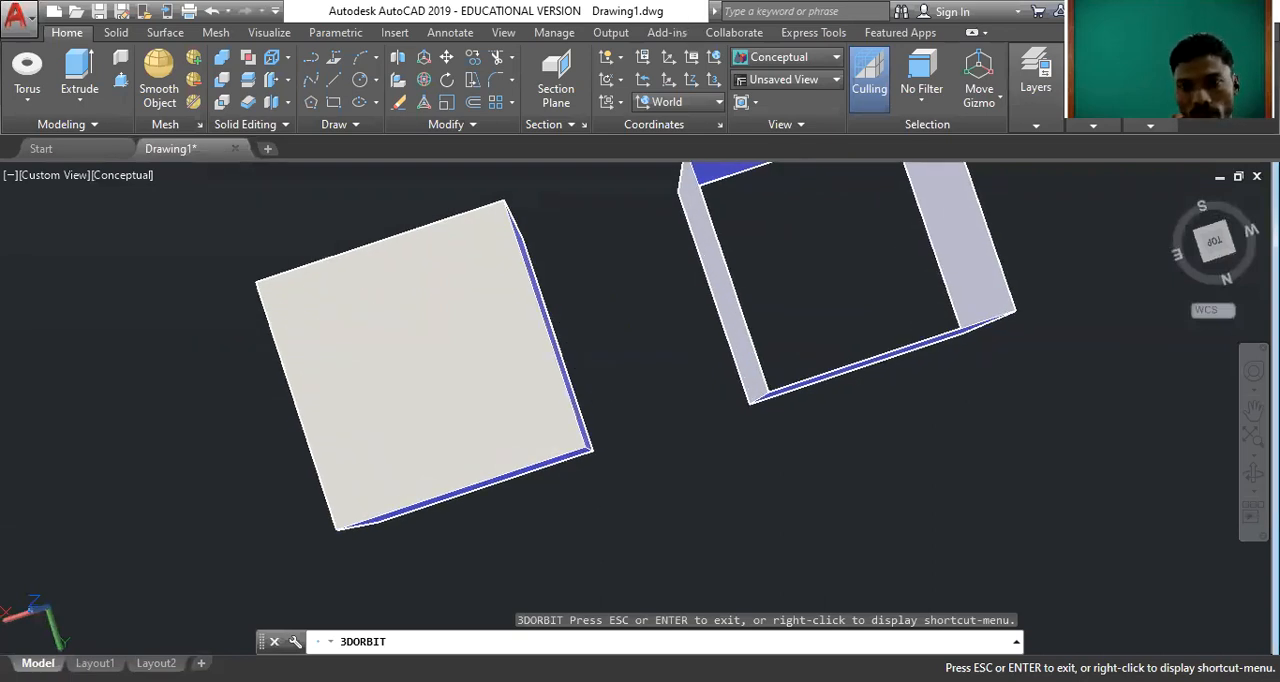
left_click(1172, 204)
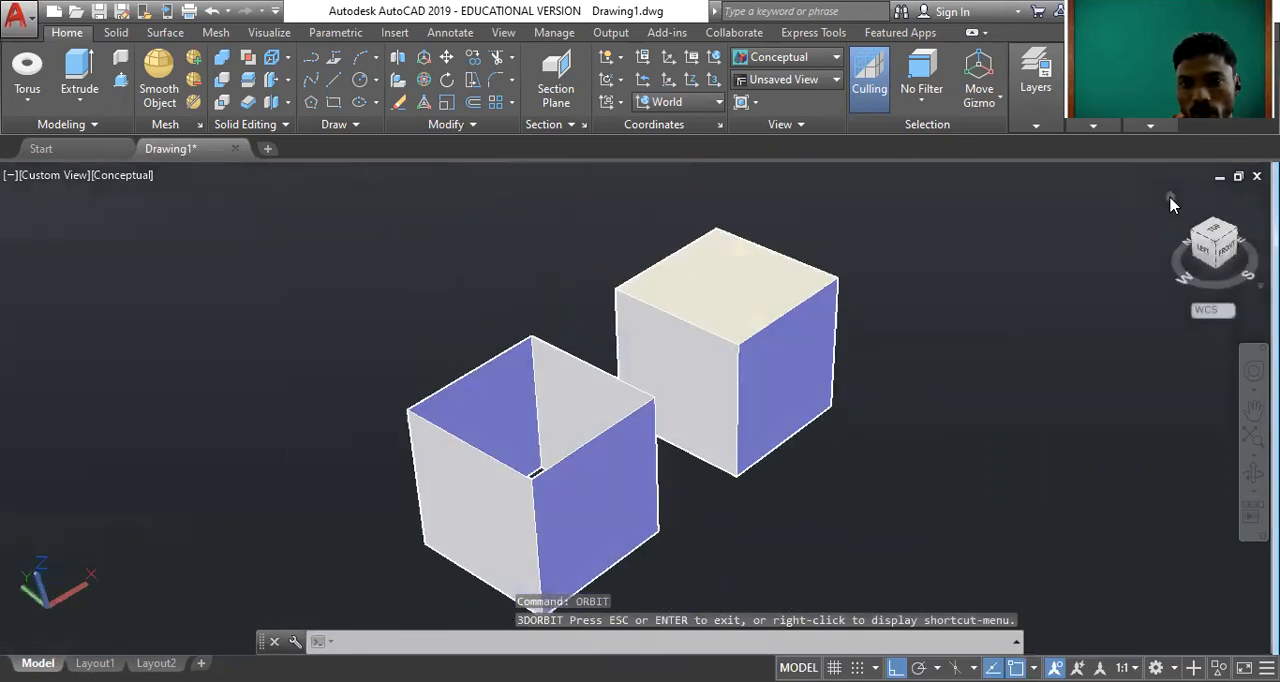
key("Escape")
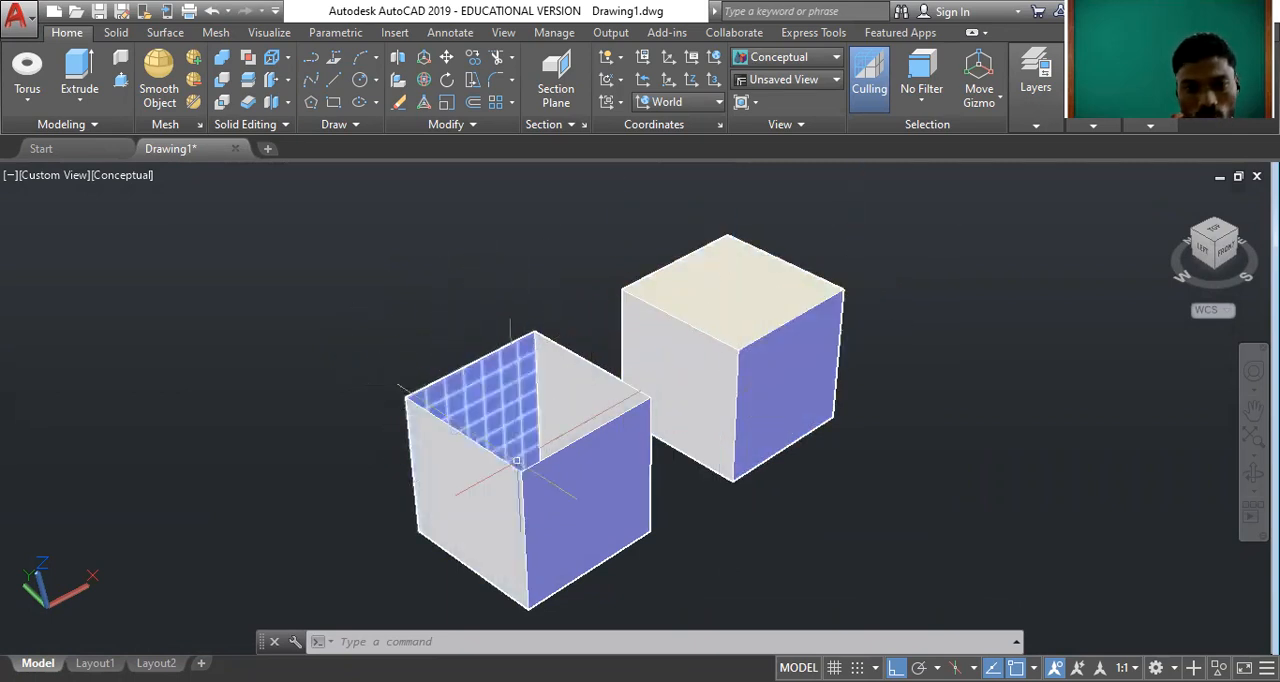
Erase both extruded shapes and the leftover lines from the drawing.
left_click(888, 474)
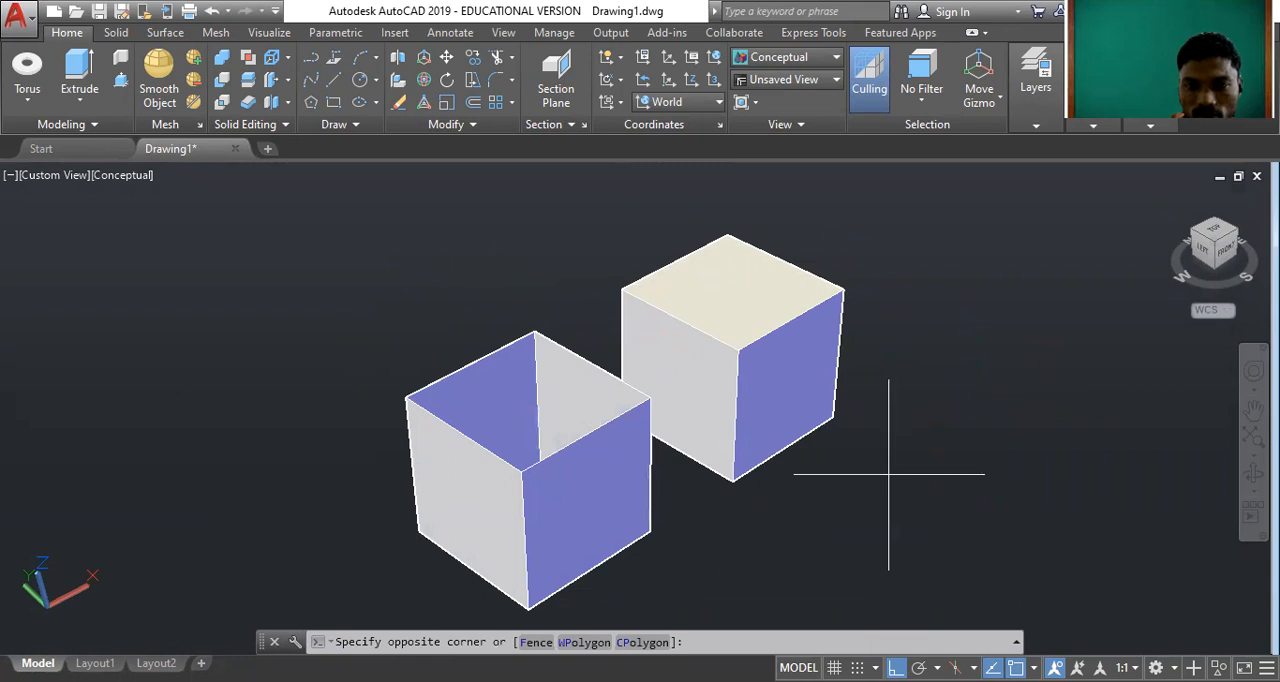
left_click(586, 371)
key("Delete")
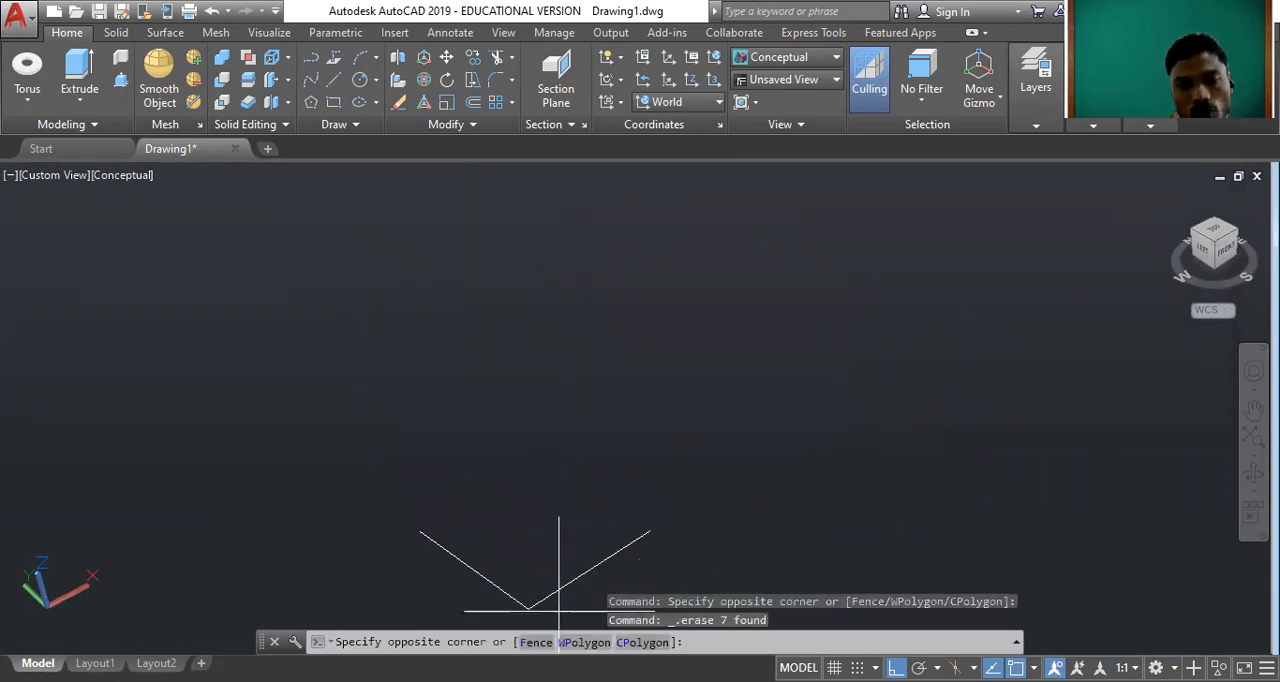
left_click(536, 177)
key("Delete")
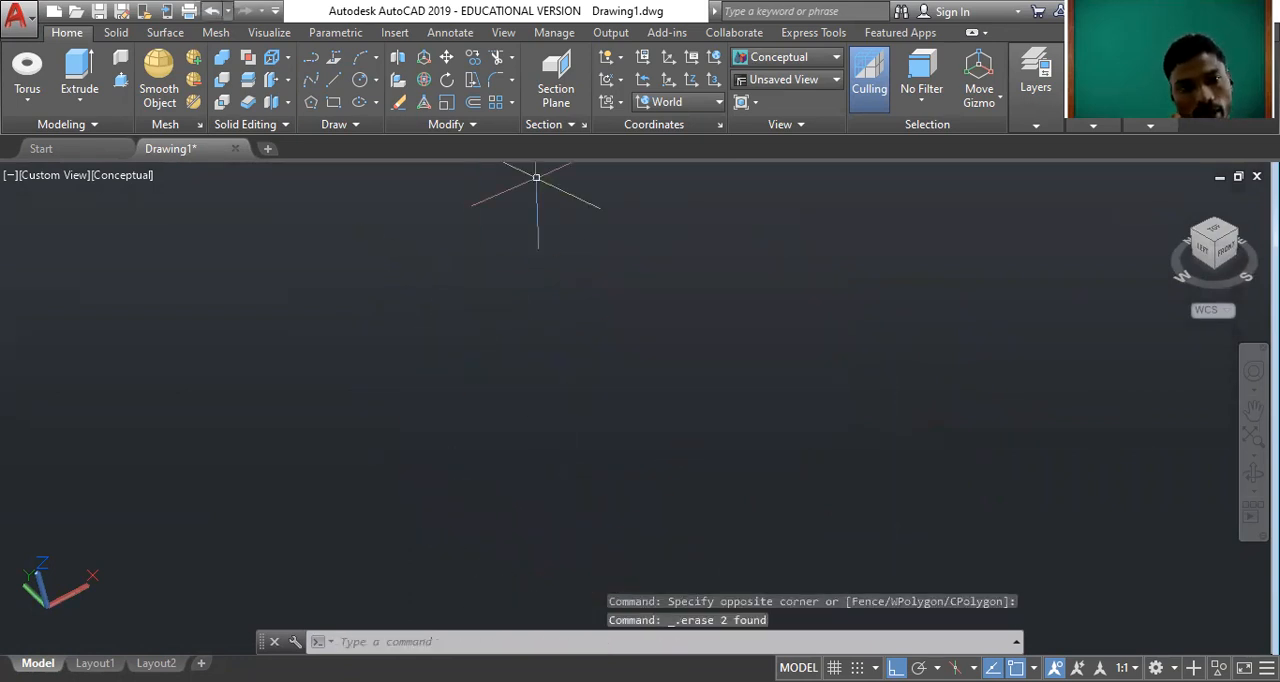
left_click(83, 105)
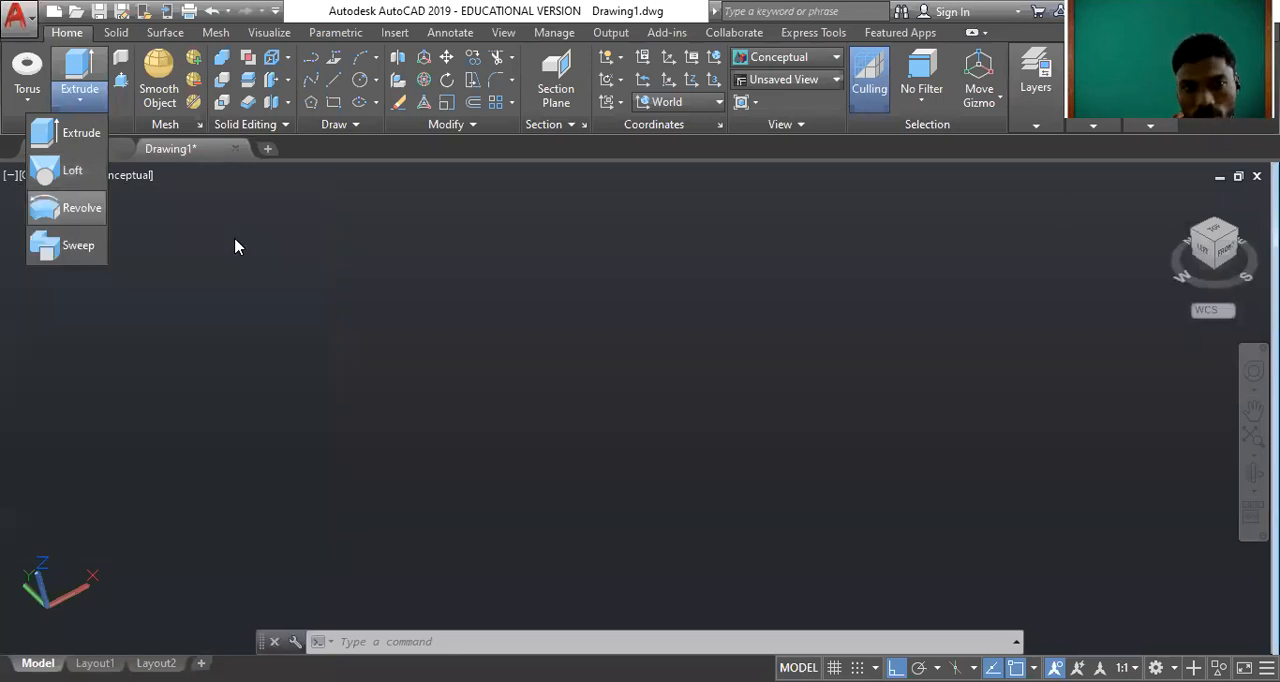
left_click(390, 275)
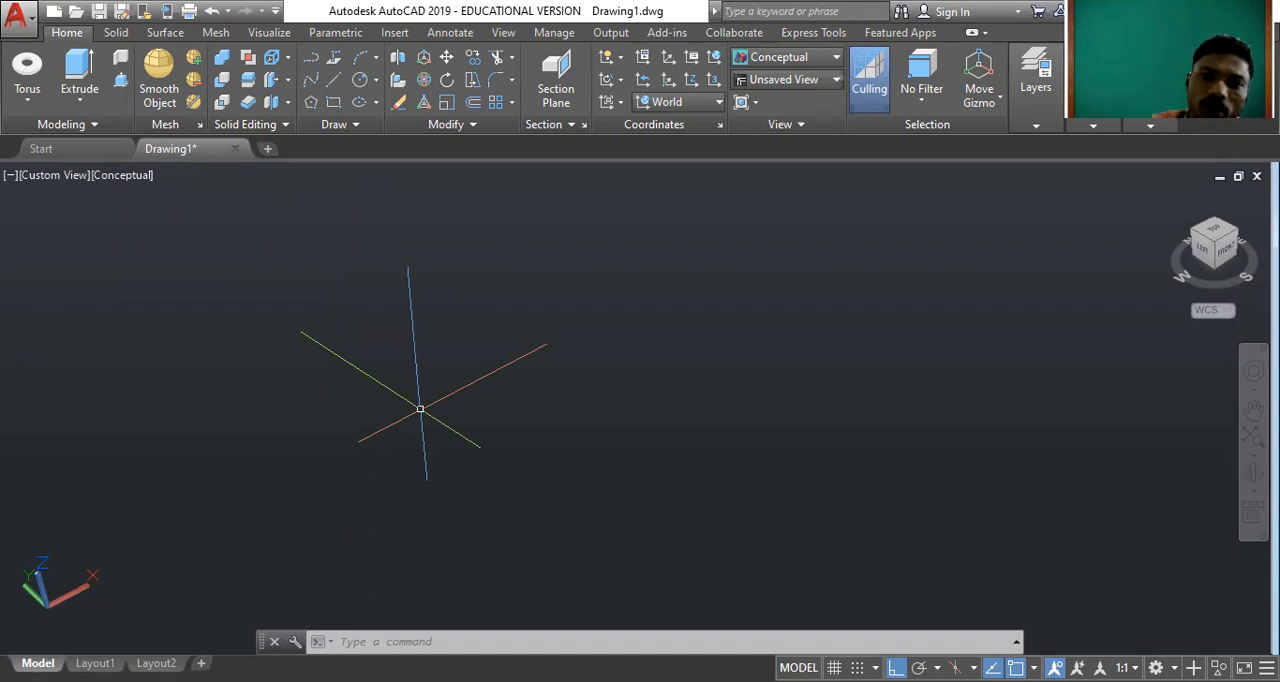
left_click(28, 101)
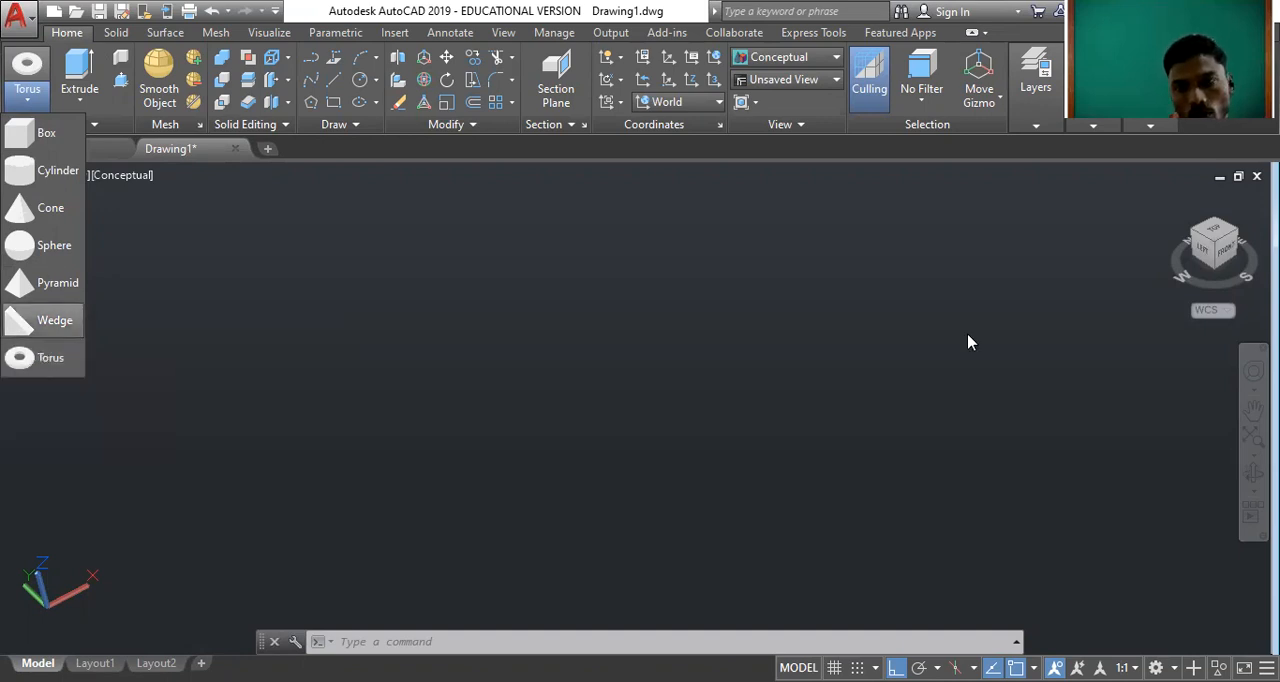
Switch to the Top view and set the visual style to 2D Wireframe.
left_click(1223, 218)
left_click(1215, 234)
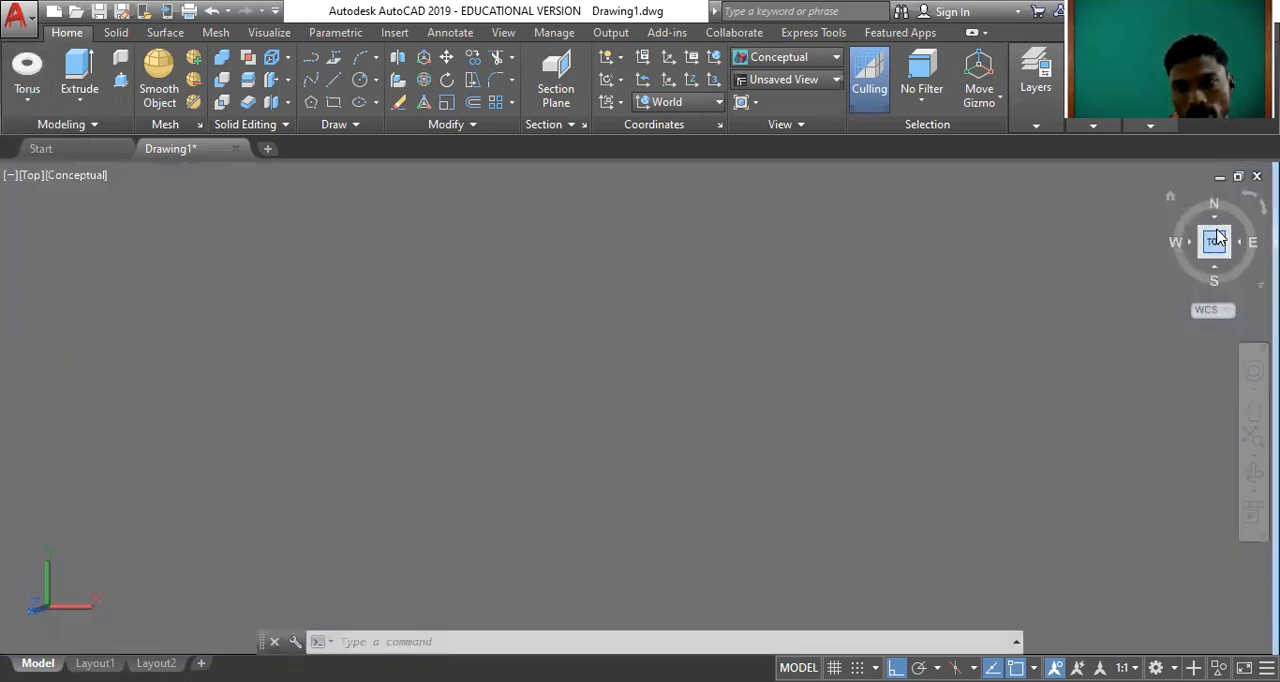
left_click(79, 174)
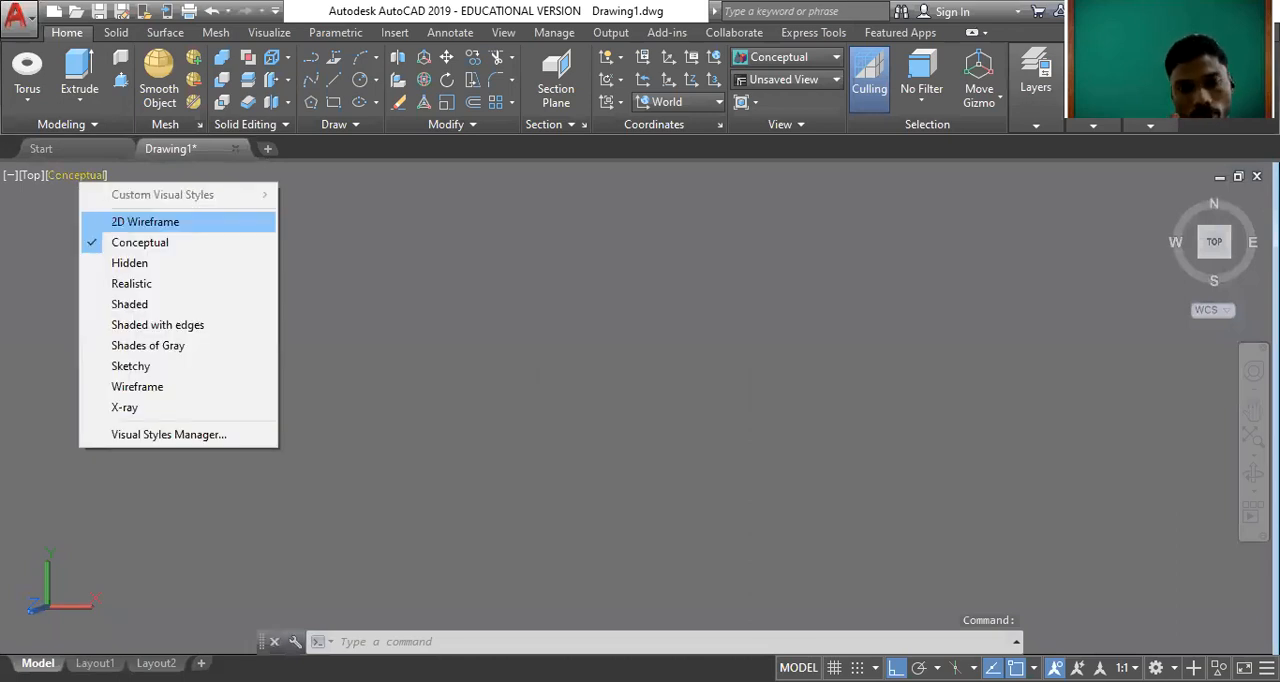
left_click(115, 222)
Draw a hexagon inscribed in a circle and place a point at its centre.
type("poly")
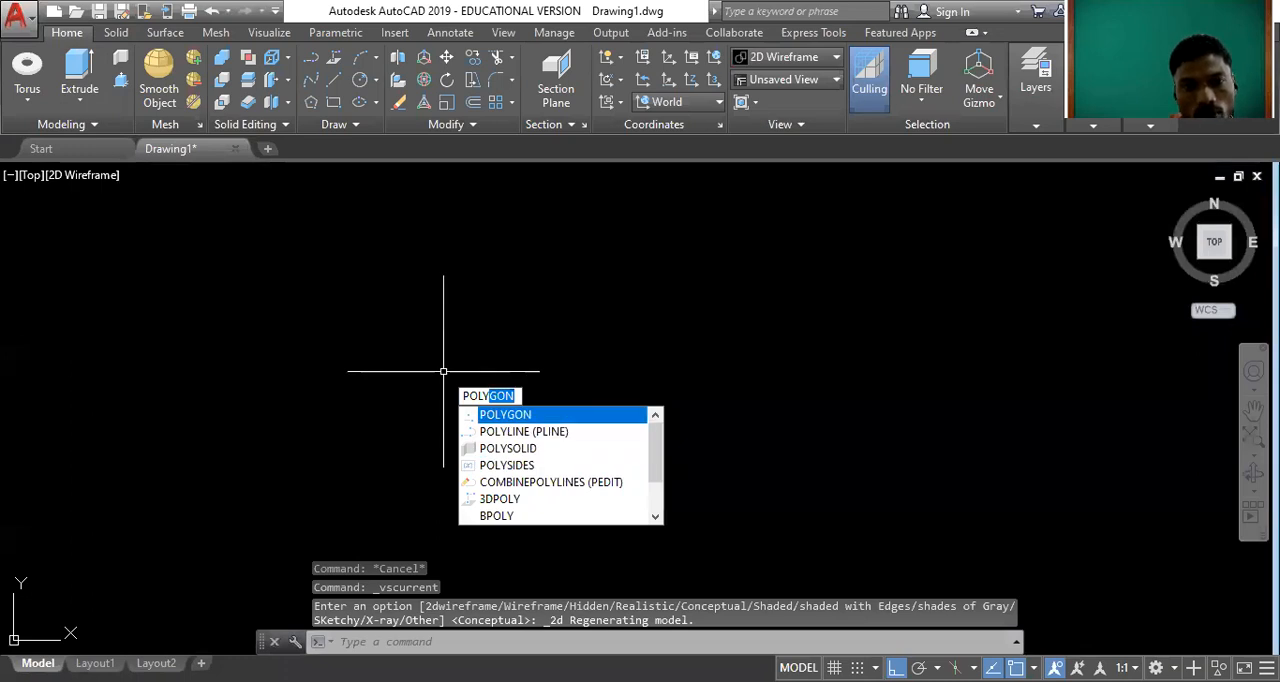
key("Return")
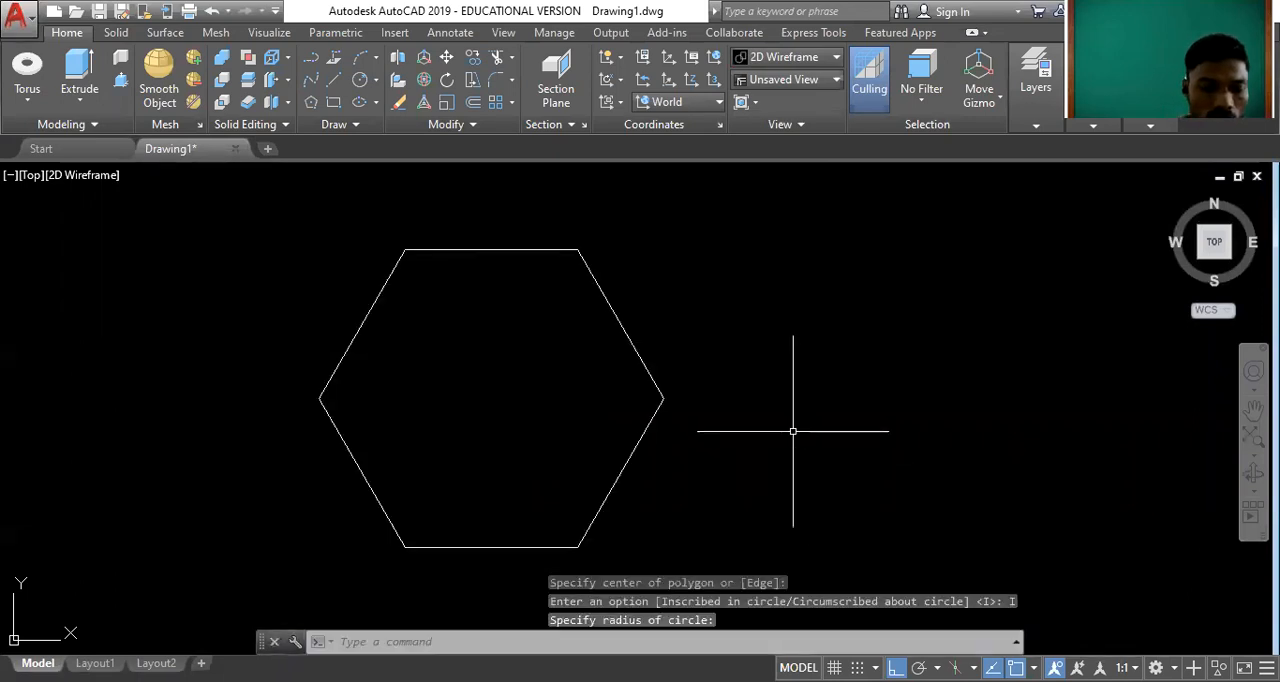
type("P")
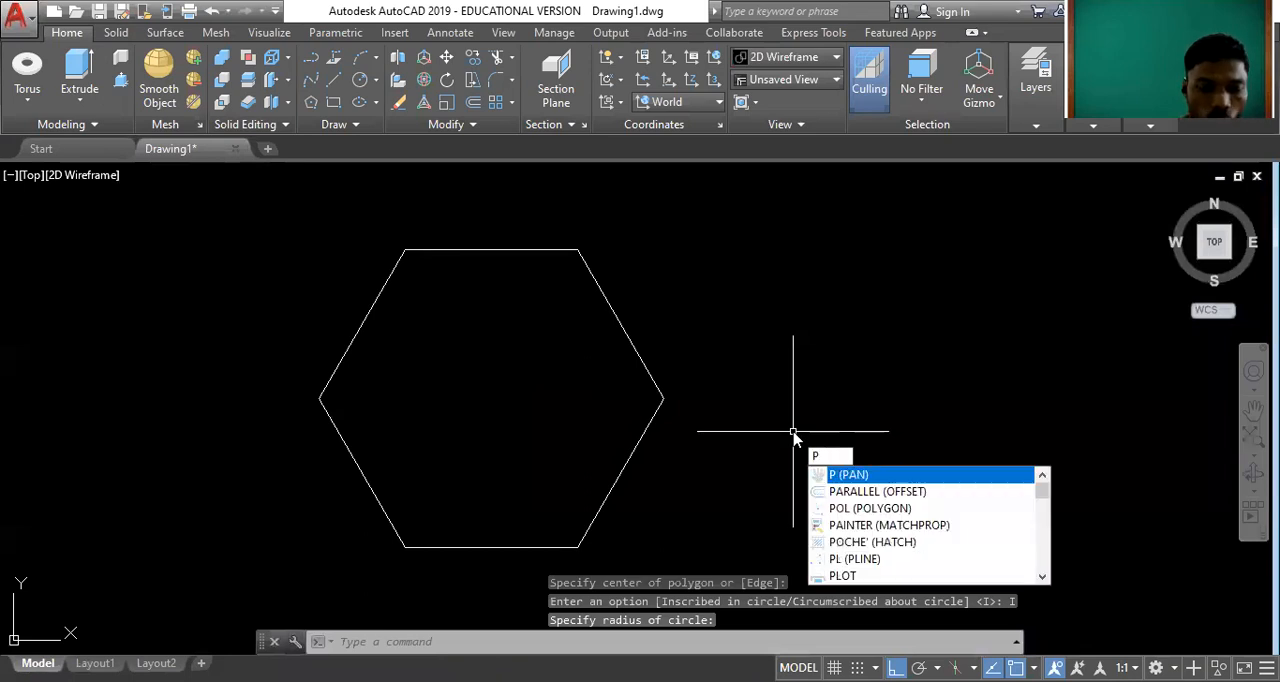
type("OINT")
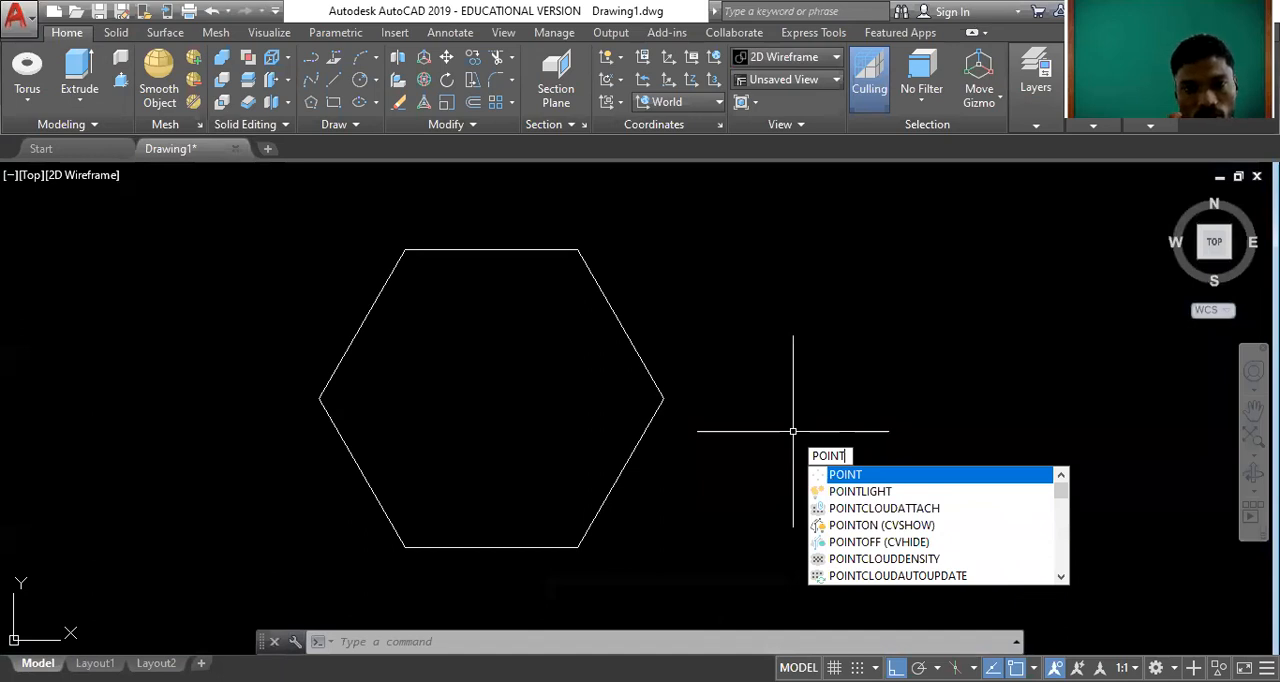
key("Return")
left_click(491, 398)
Switch to the home isometric view and move the centre point vertically above the hexagon.
left_click(1169, 198)
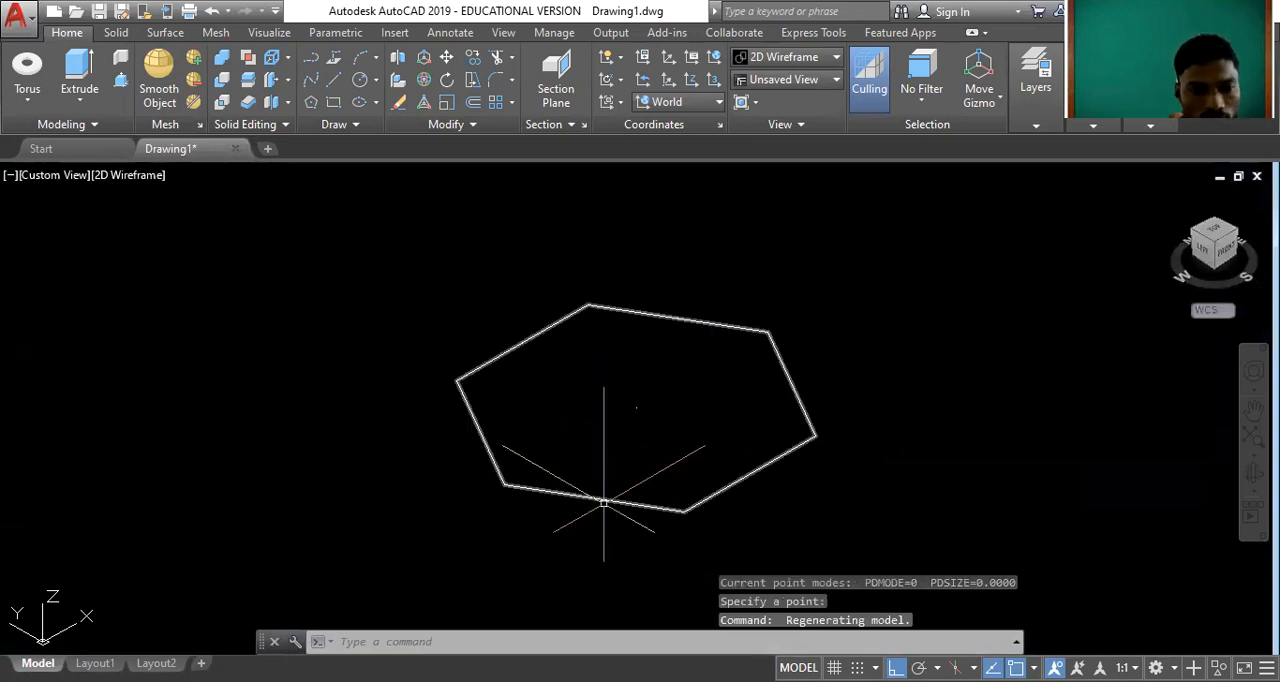
left_click(602, 373)
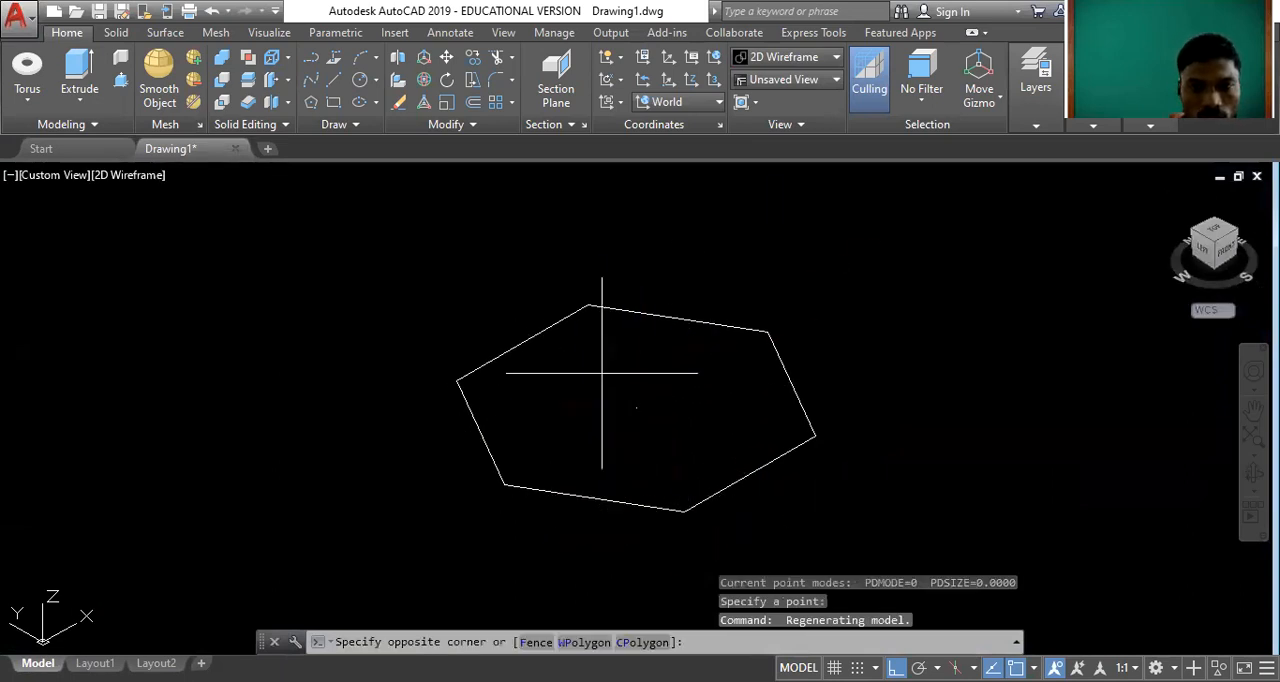
left_click(674, 446)
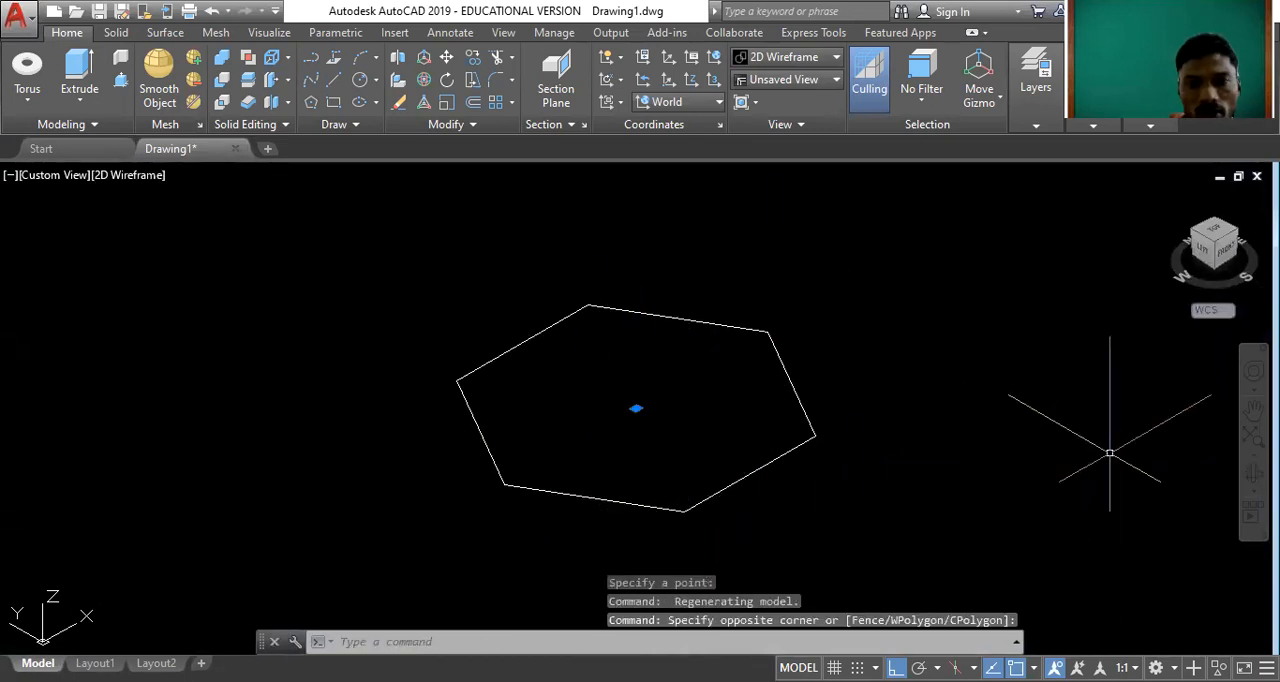
key("Escape")
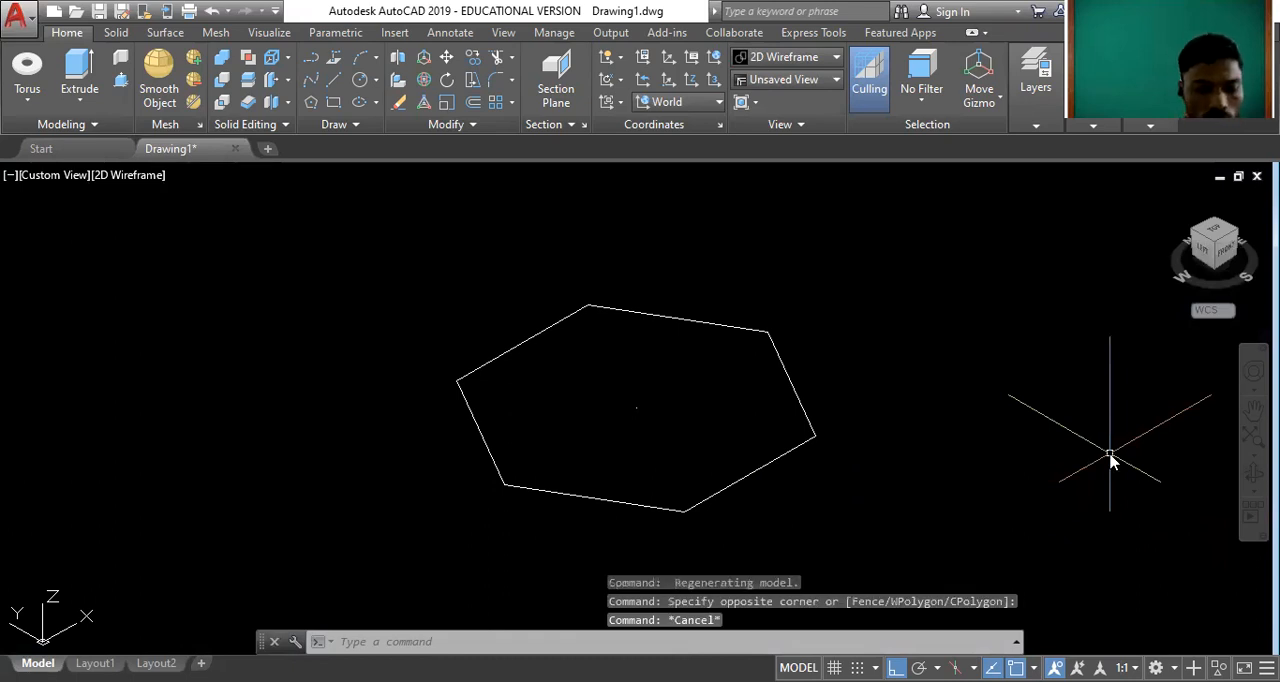
type("3DMO")
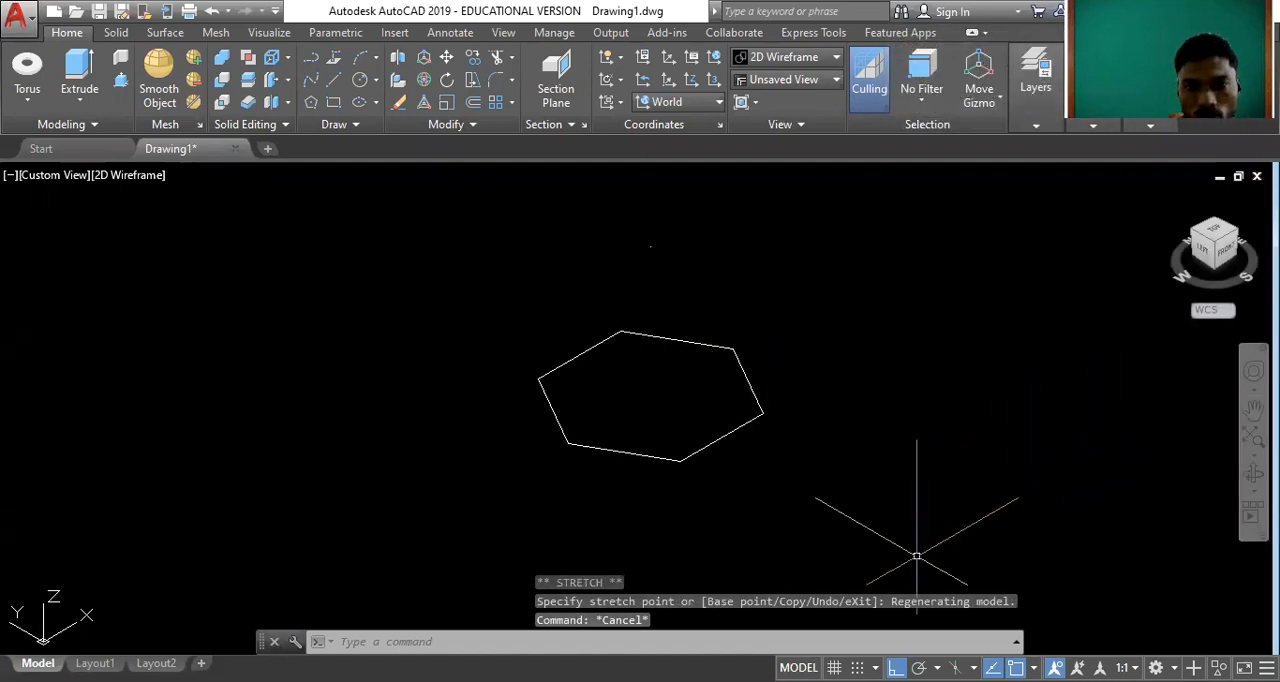
Examine how the raised point lines up with the hexagon in the Top view and the home isometric view.
left_click(568, 180)
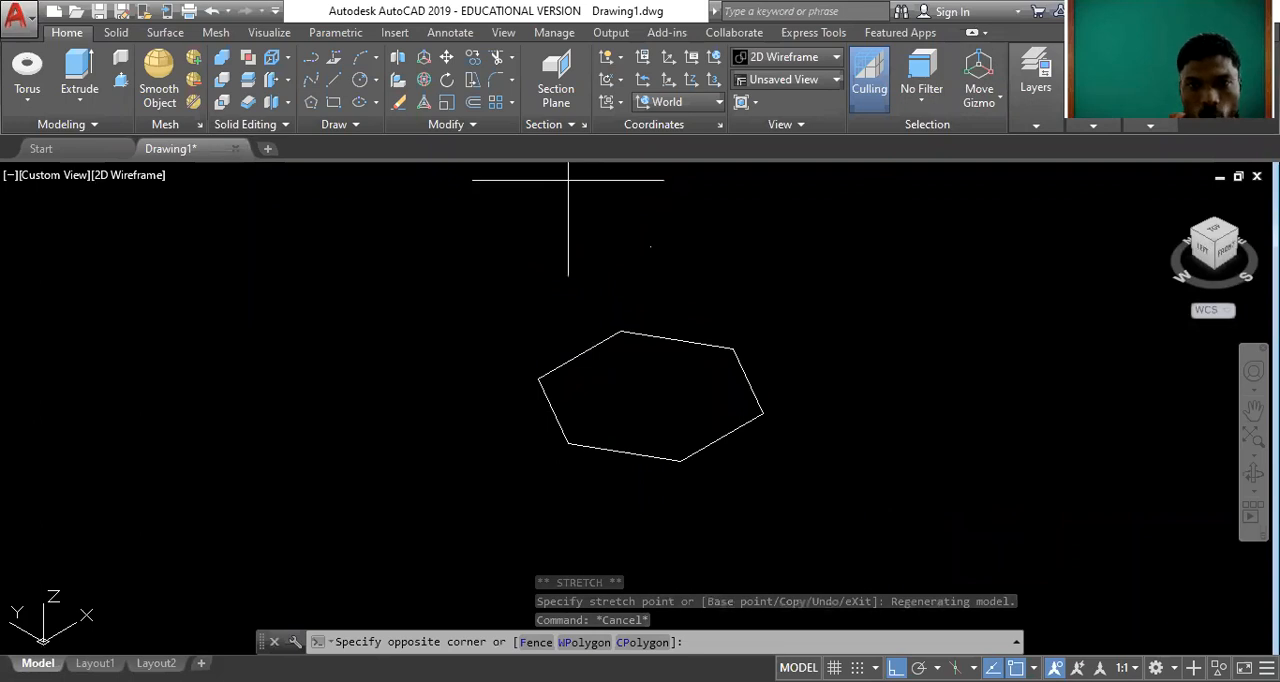
left_click(670, 285)
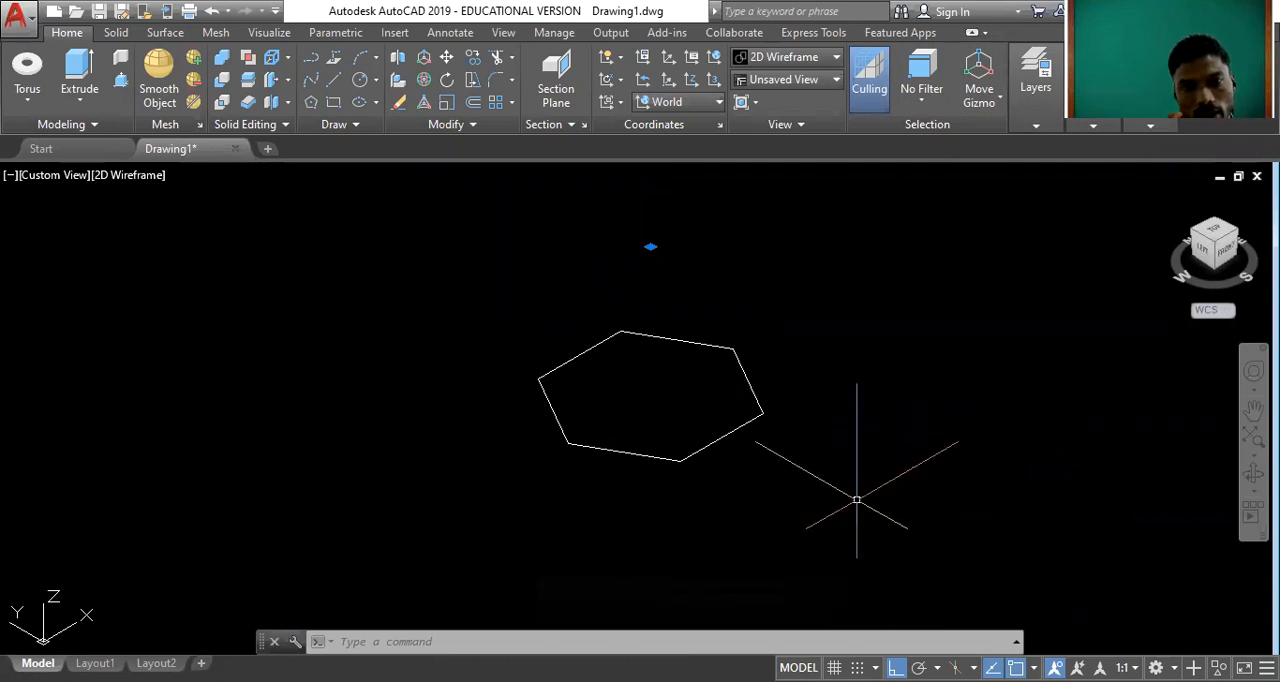
left_click(682, 342)
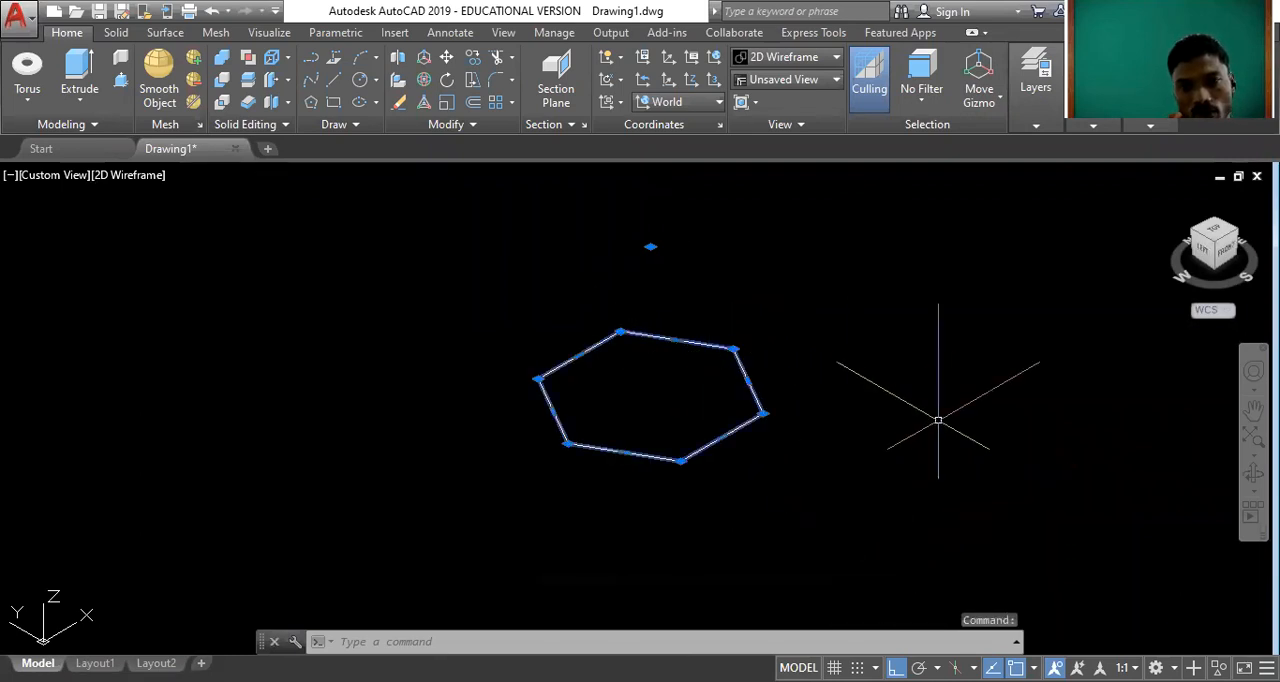
key("Escape")
left_click(1215, 237)
left_click(609, 394)
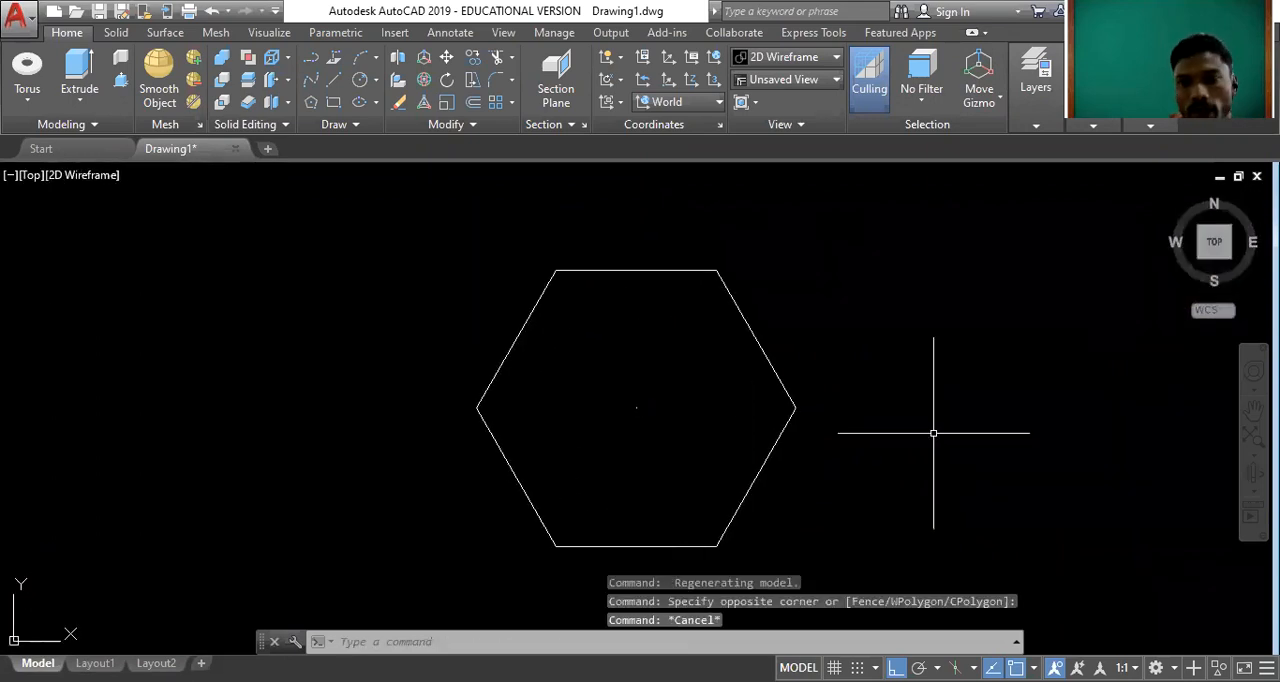
left_click(1176, 206)
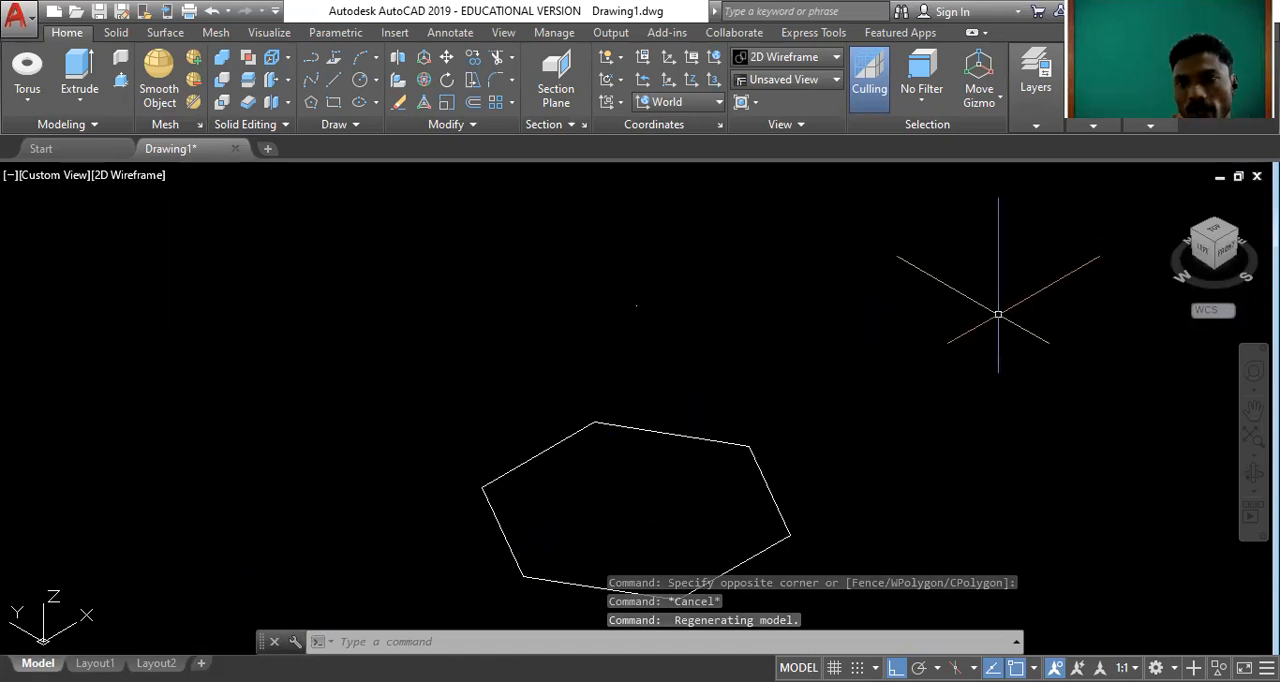
scroll(632, 318, "down", 2)
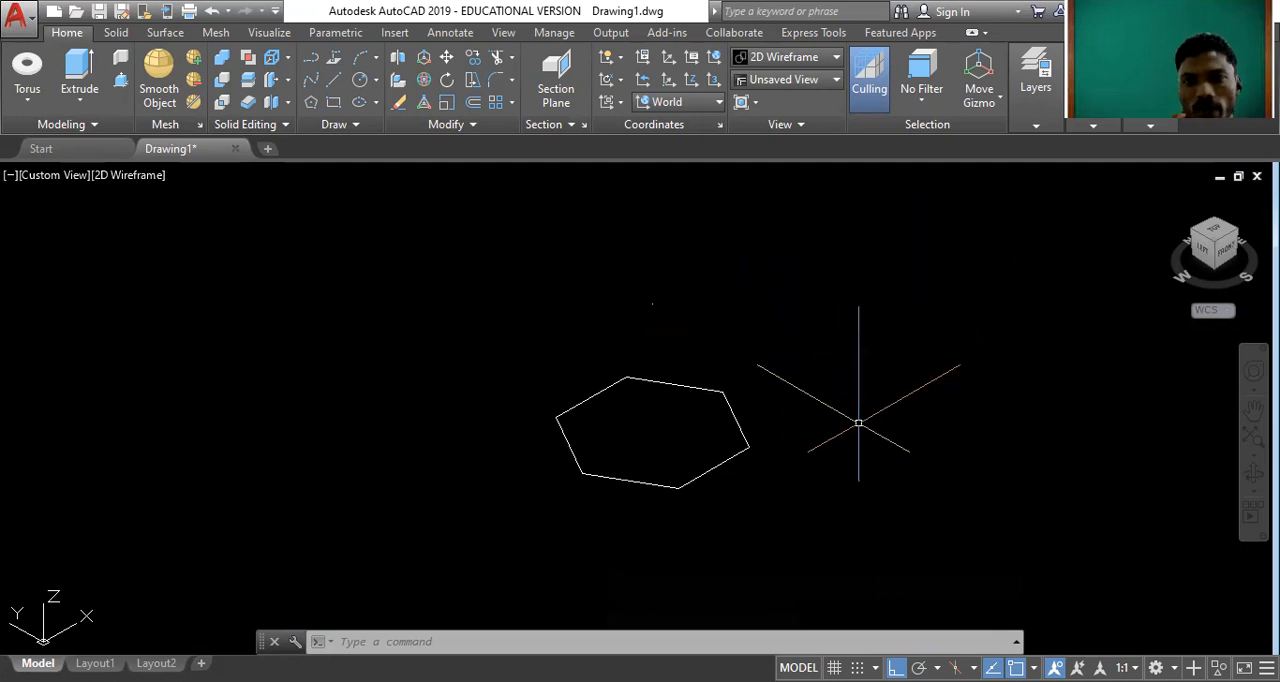
scroll(692, 347, "up", 2)
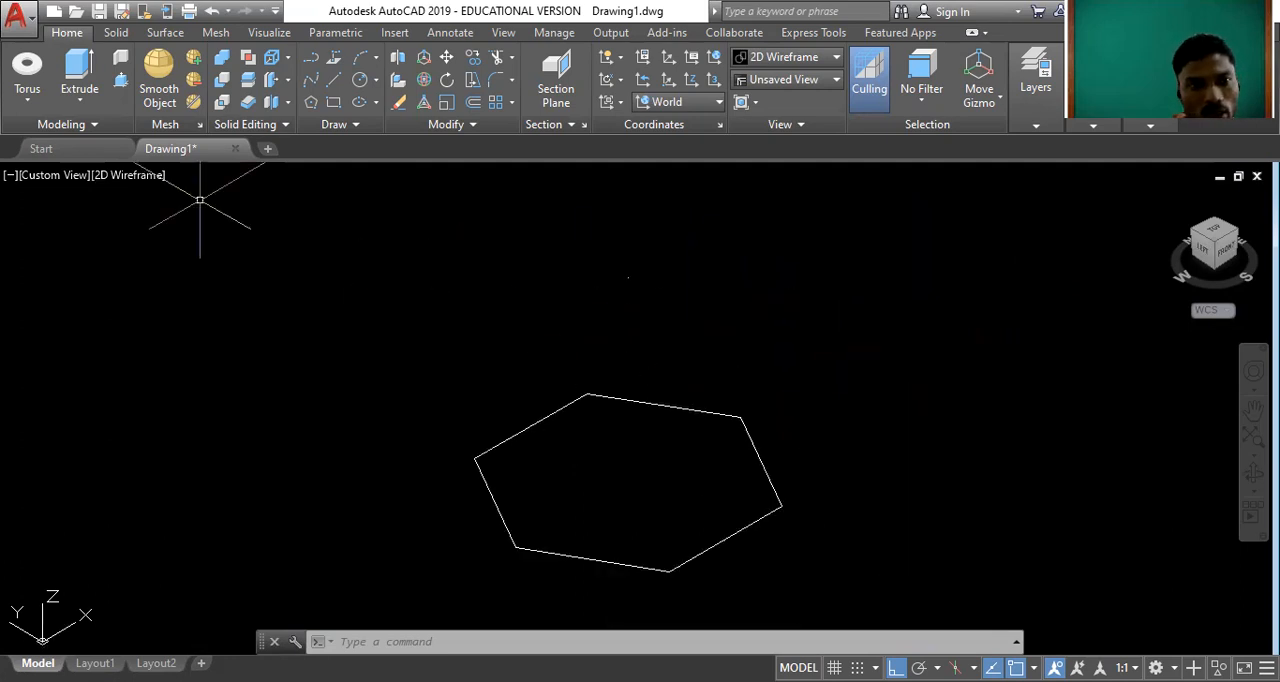
Loft the hexagon and the raised point into a solid pyramid, with the surface control set to Ruled.
left_click(80, 97)
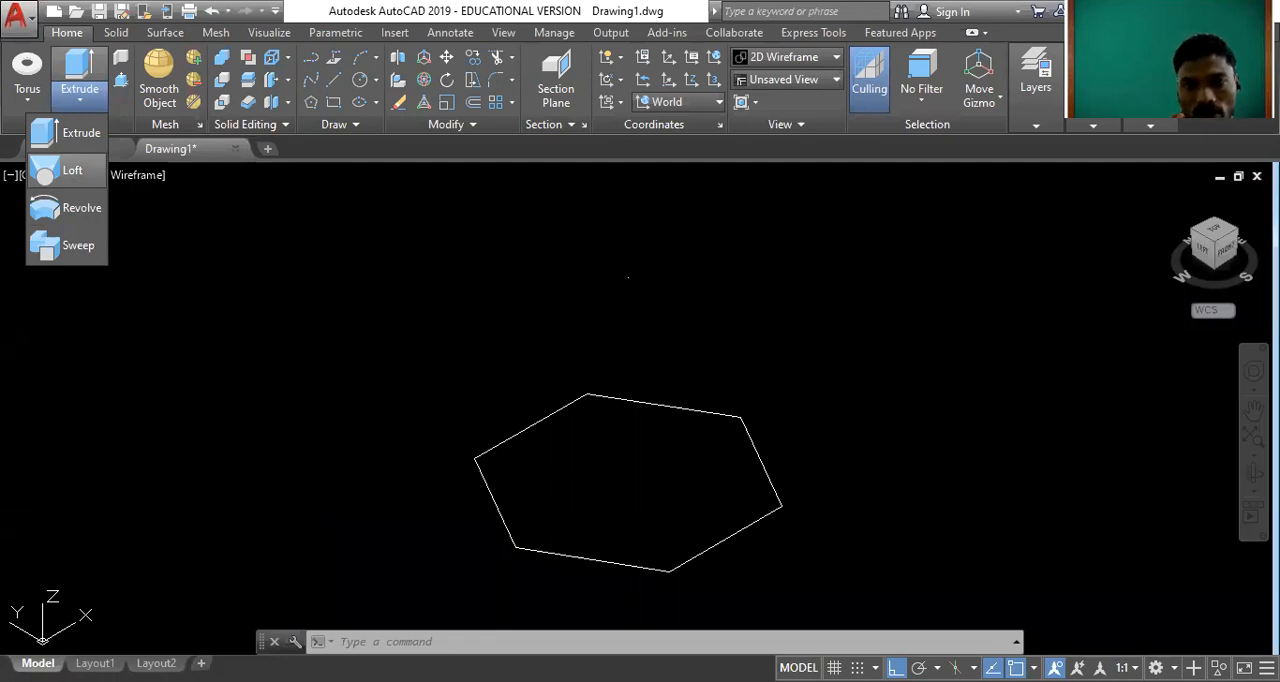
left_click(72, 170)
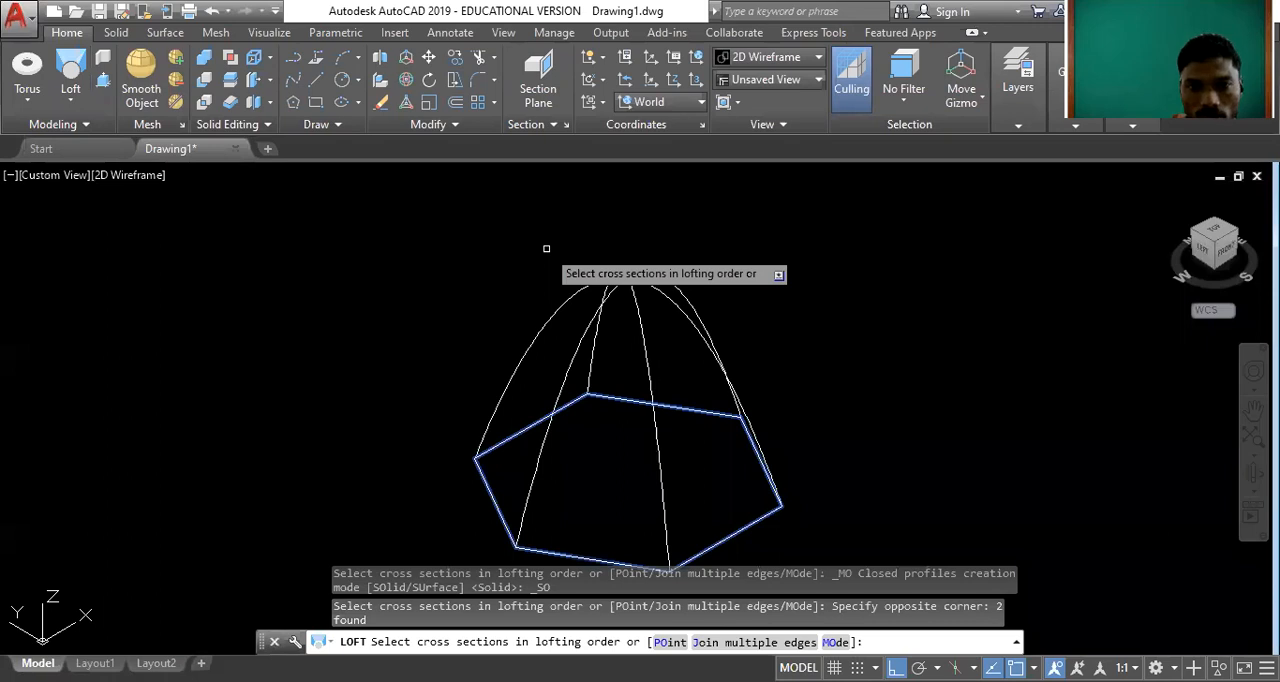
key("Return")
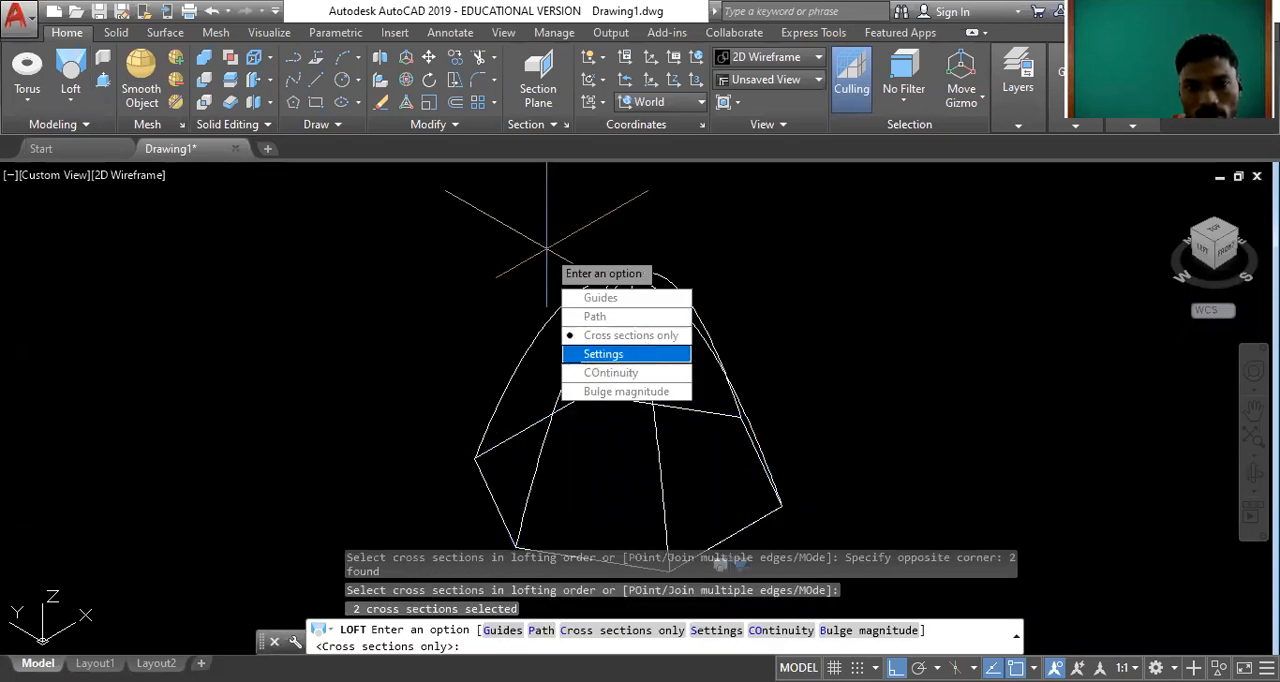
left_click(651, 358)
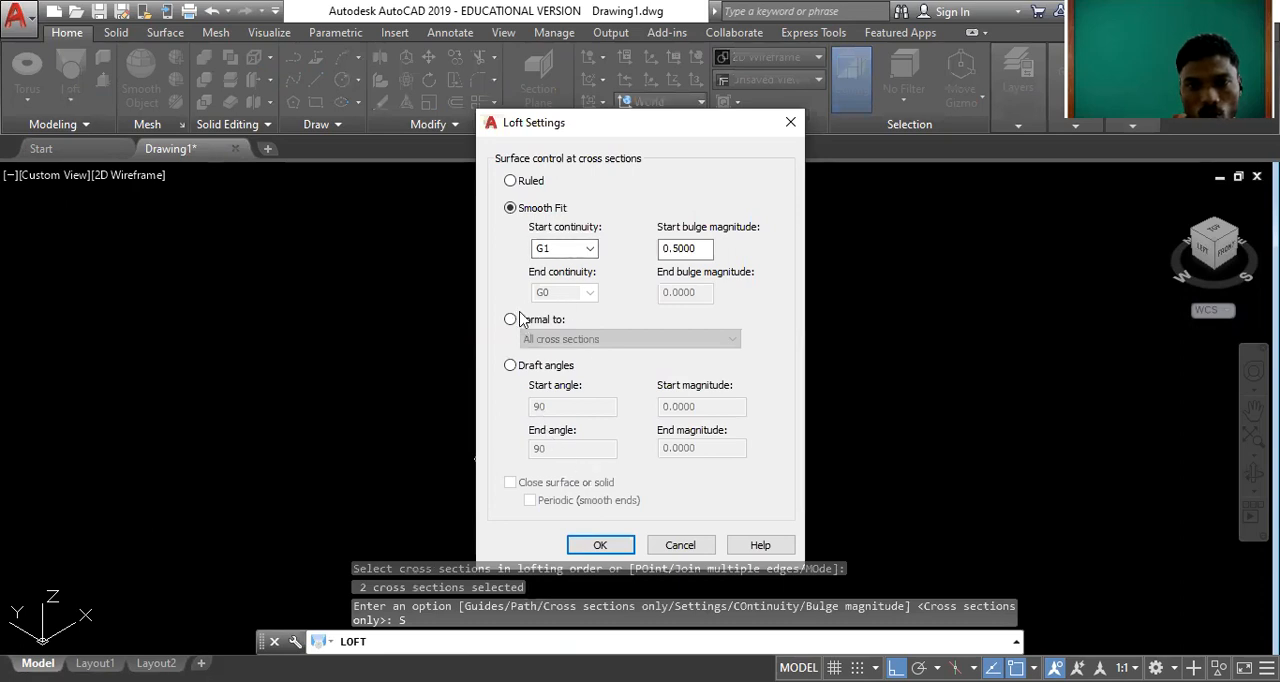
left_click(521, 183)
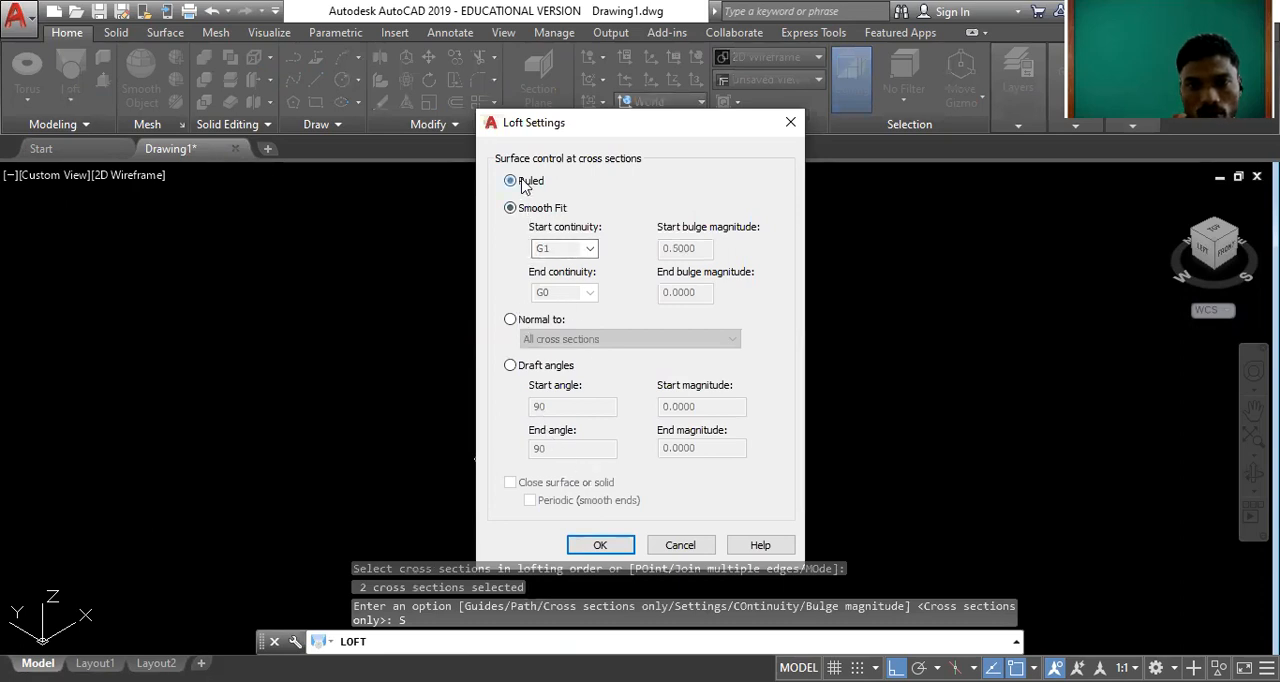
left_click(597, 545)
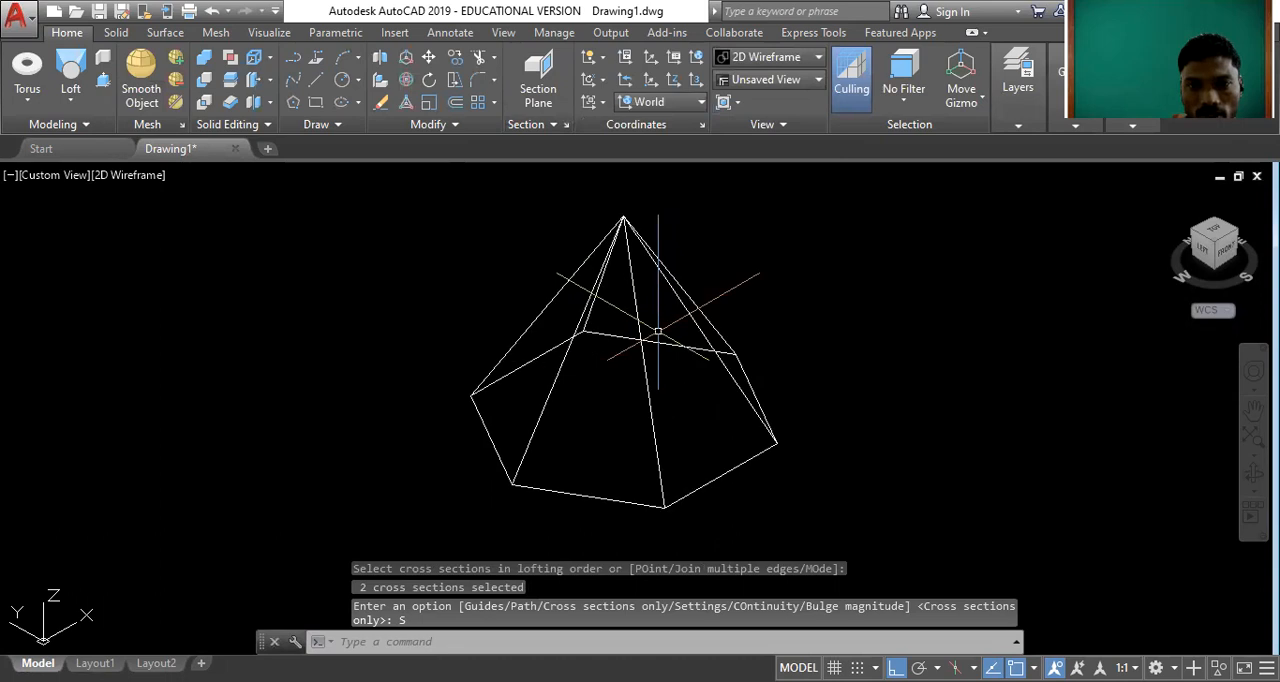
Set the visual style to Conceptual to shade the hexagonal pyramid.
left_click(140, 177)
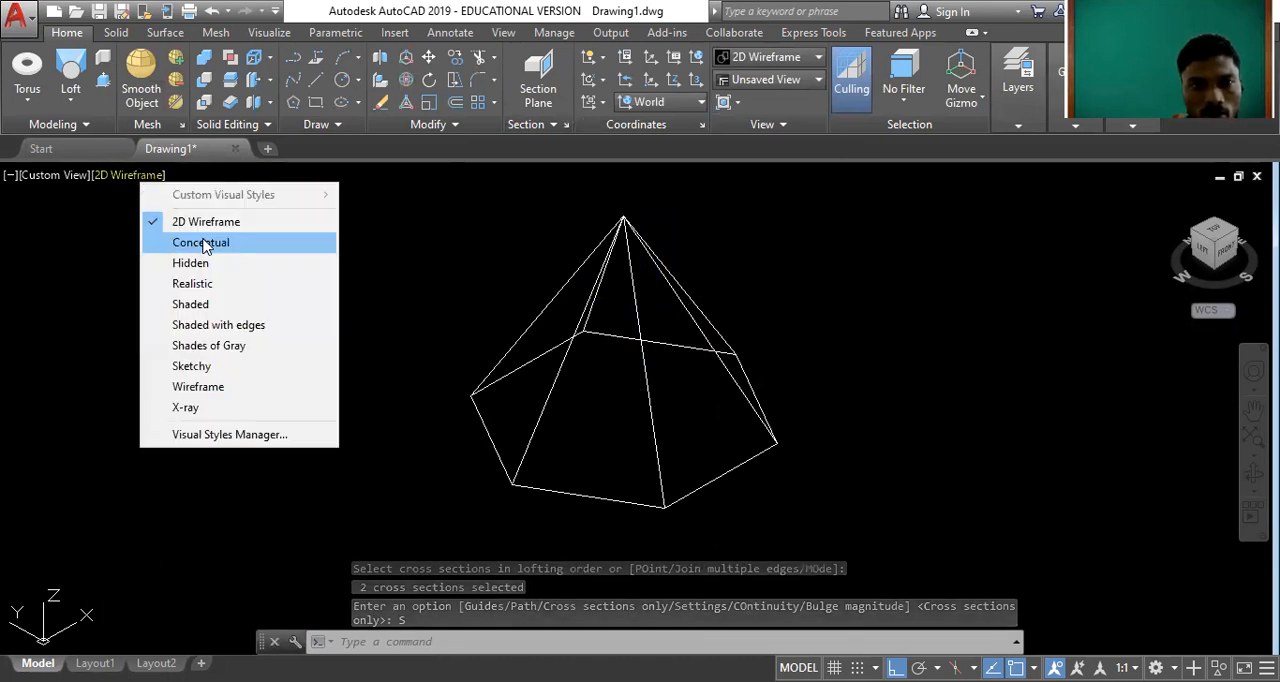
left_click(205, 244)
scroll(690, 380, "up", 2)
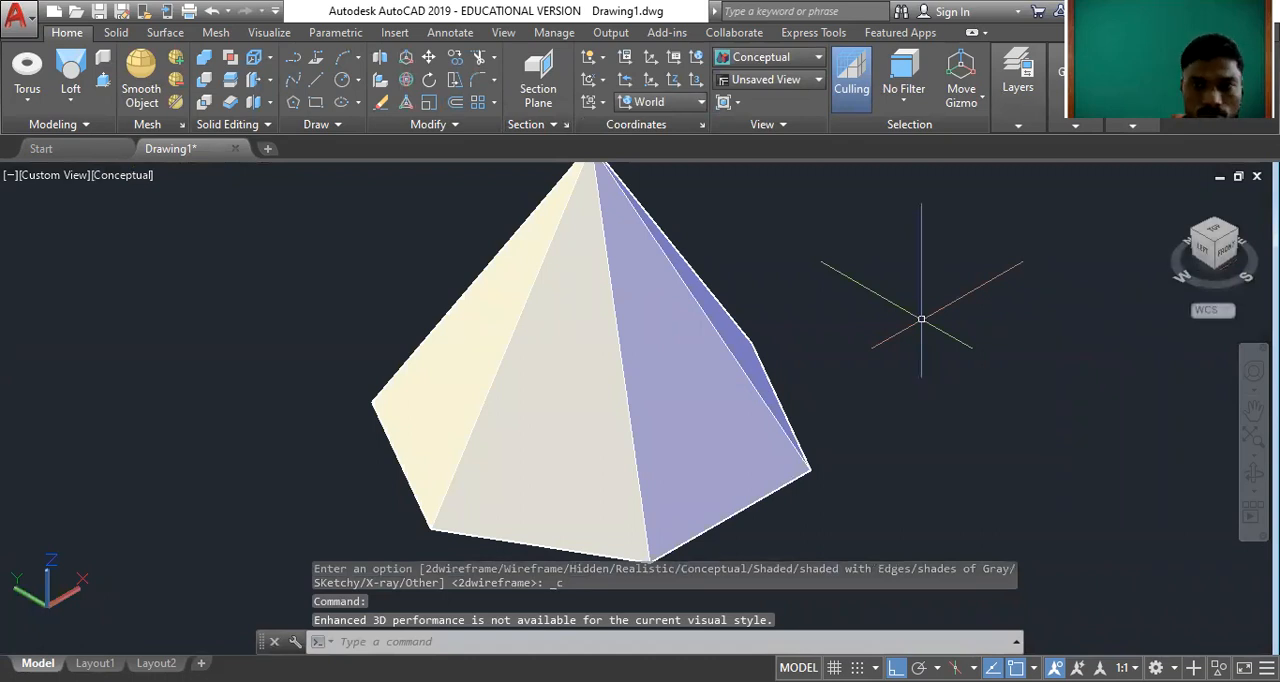
Change the pyramid's colour to Yellow and clear the selection.
left_click(752, 340)
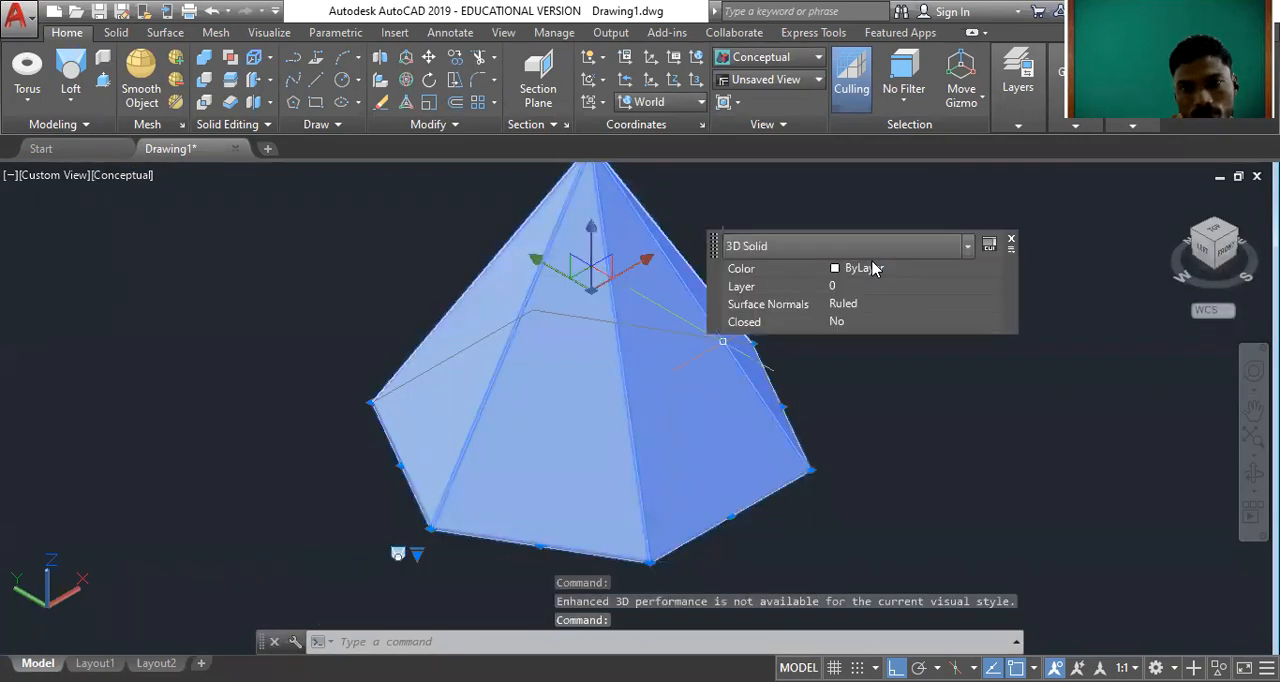
left_click(872, 269)
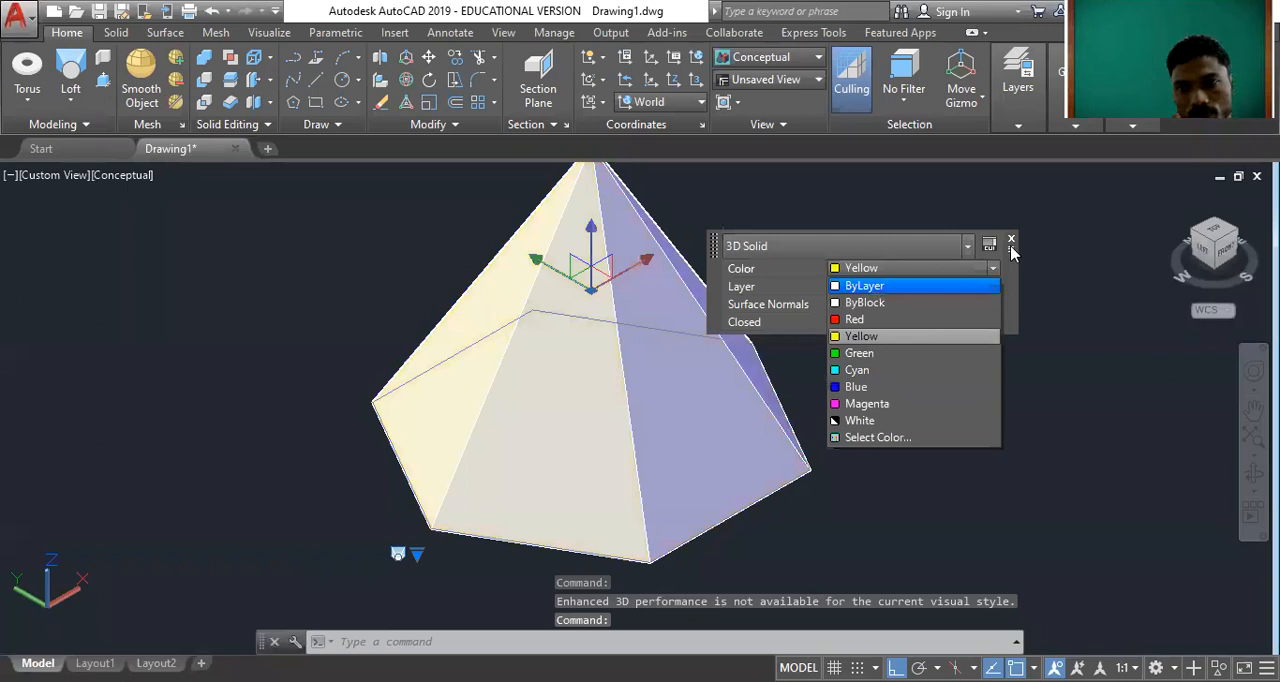
key("Escape")
key("Escape")
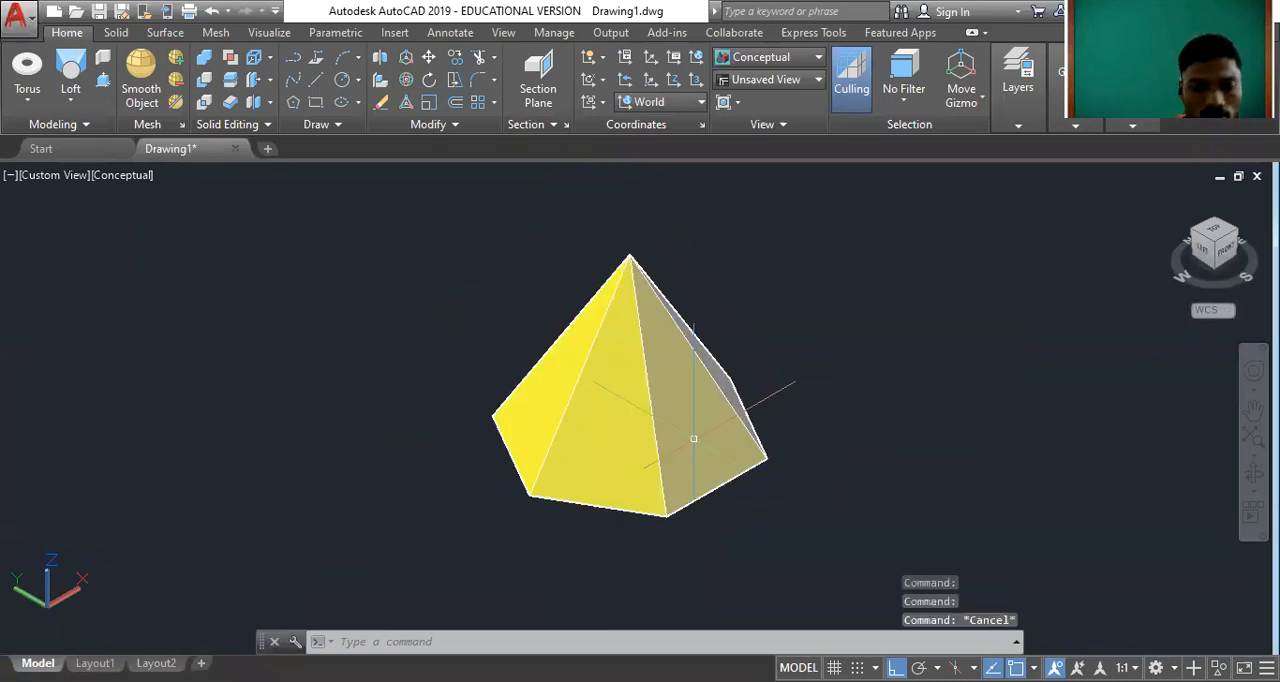
Orbit around the yellow pyramid to examine its hexagonal base, side faces and apex.
type("ORBIT")
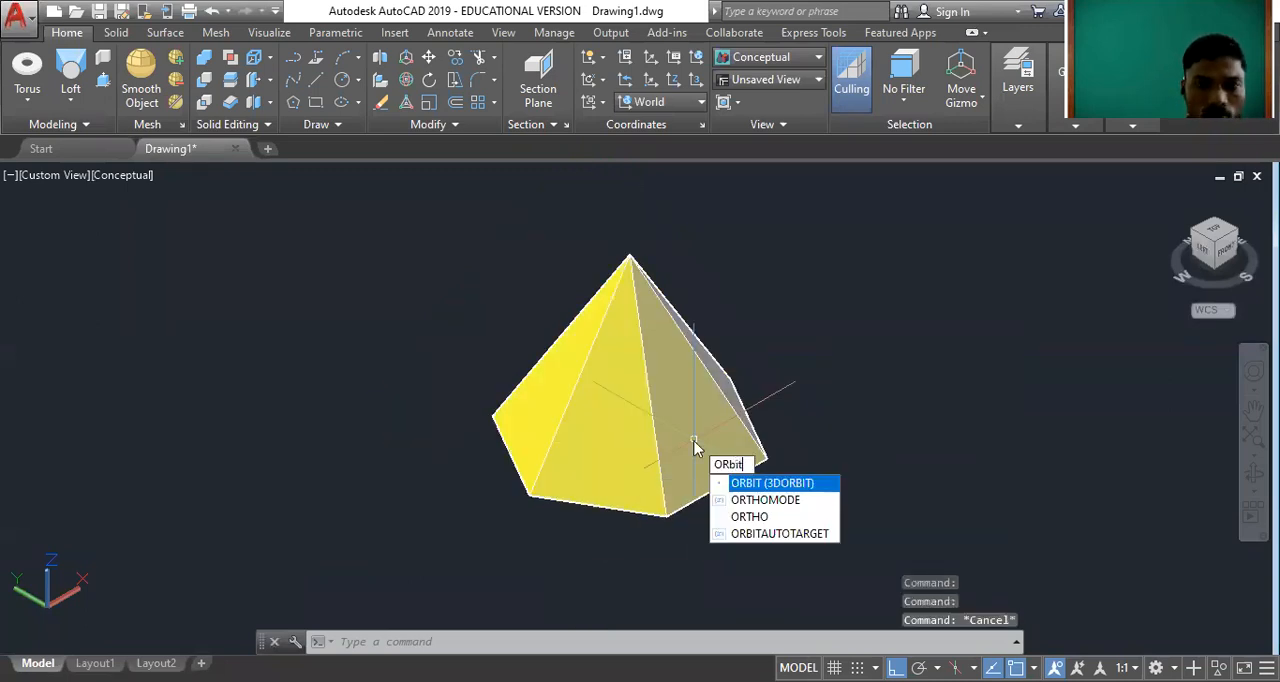
key("Return")
left_click_drag(697, 448, 703, 206)
left_click_drag(517, 406, 817, 277)
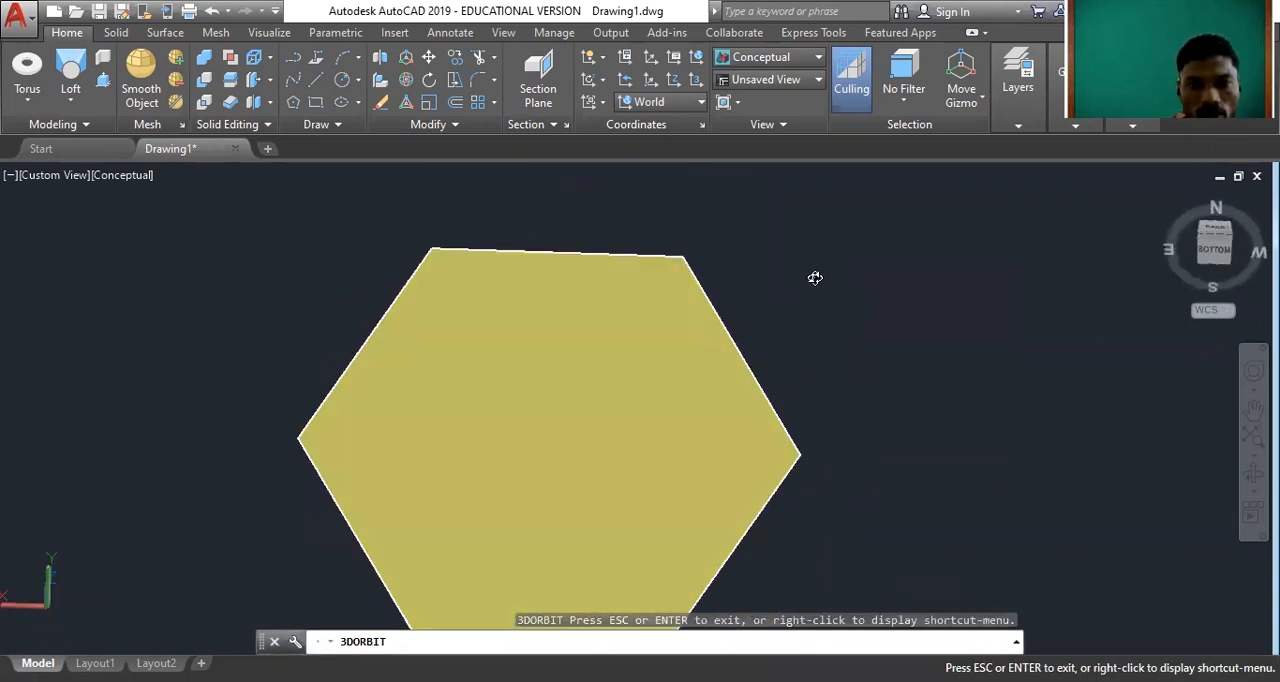
scroll(808, 293, "down", 3)
left_click_drag(681, 305, 711, 489)
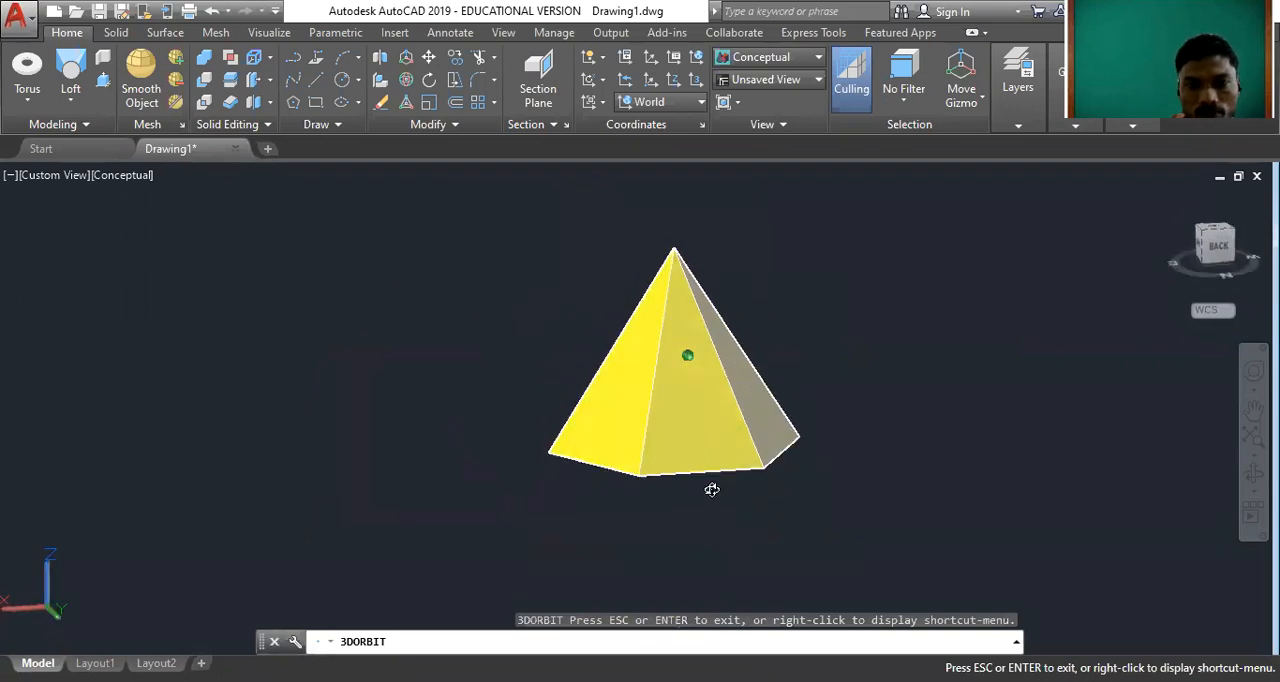
scroll(688, 340, "up", 4)
mouse_move(685, 336)
left_mouse_down()
mouse_move(669, 466)
mouse_move(551, 360)
mouse_move(629, 266)
left_mouse_up()
scroll(594, 351, "down", 4)
left_click_drag(600, 374, 761, 297)
right_click(781, 266)
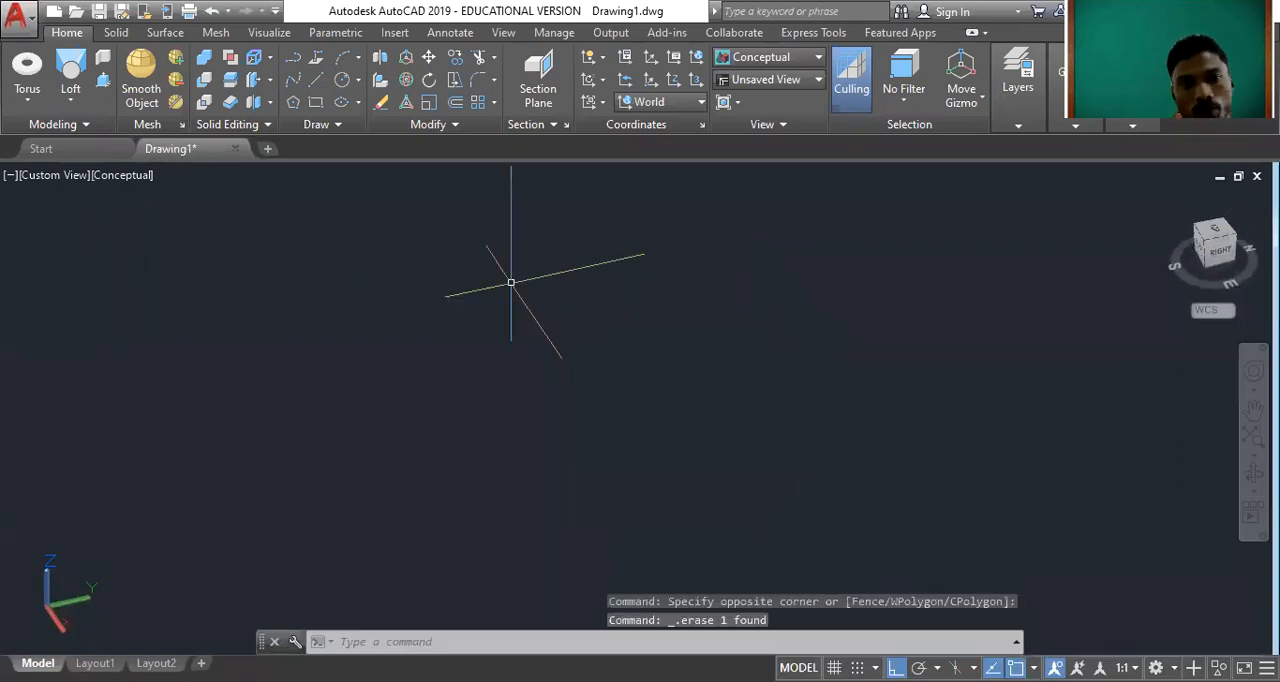
Return to the Top view and set the visual style to 2D Wireframe.
left_click(68, 107)
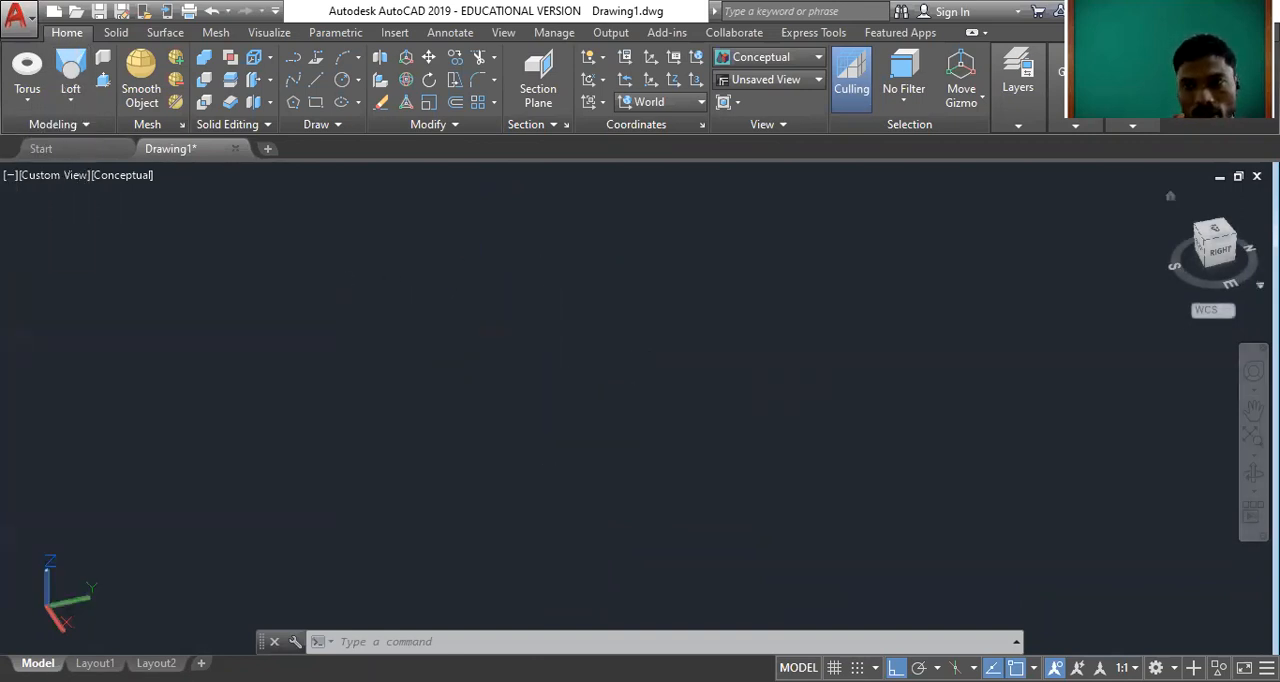
left_click(1171, 197)
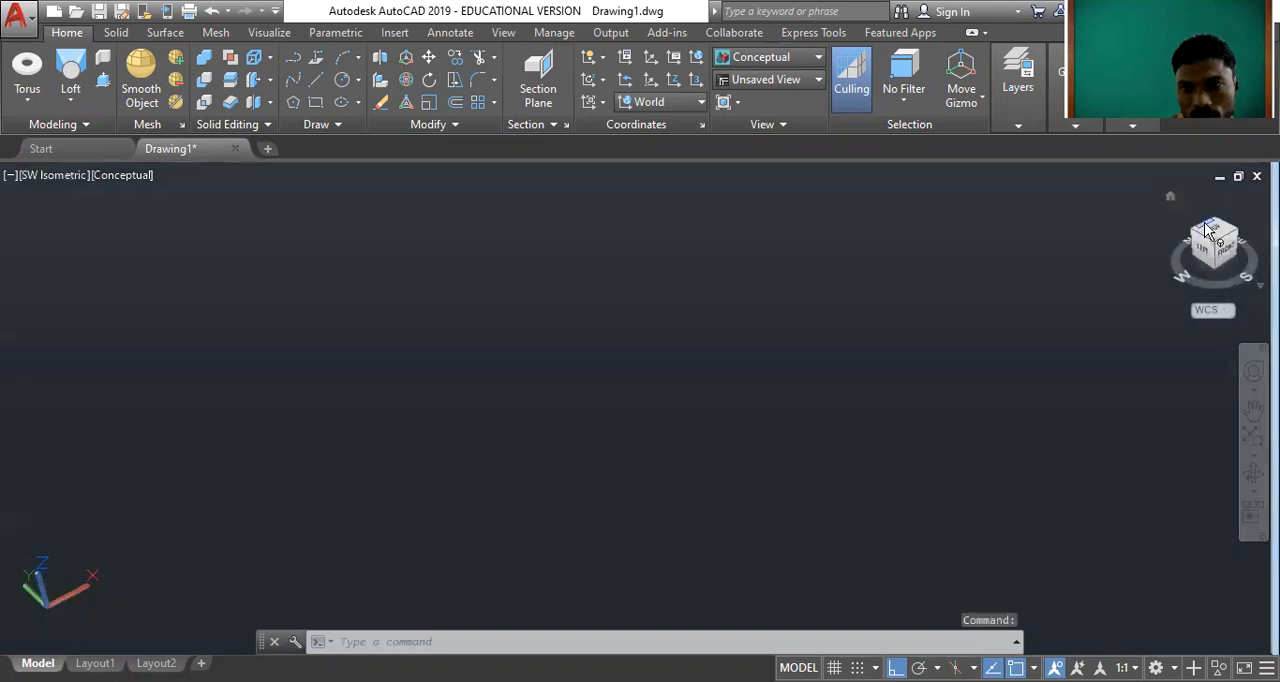
left_click(1213, 236)
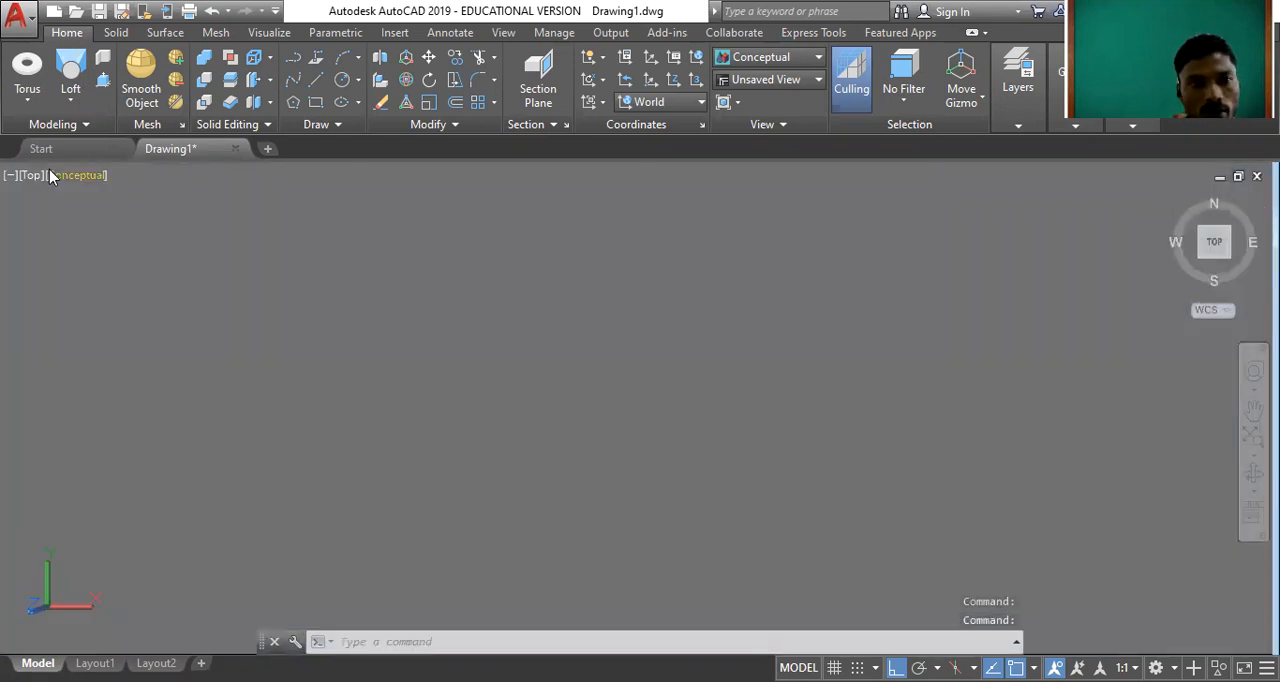
left_click(50, 175)
left_click(92, 215)
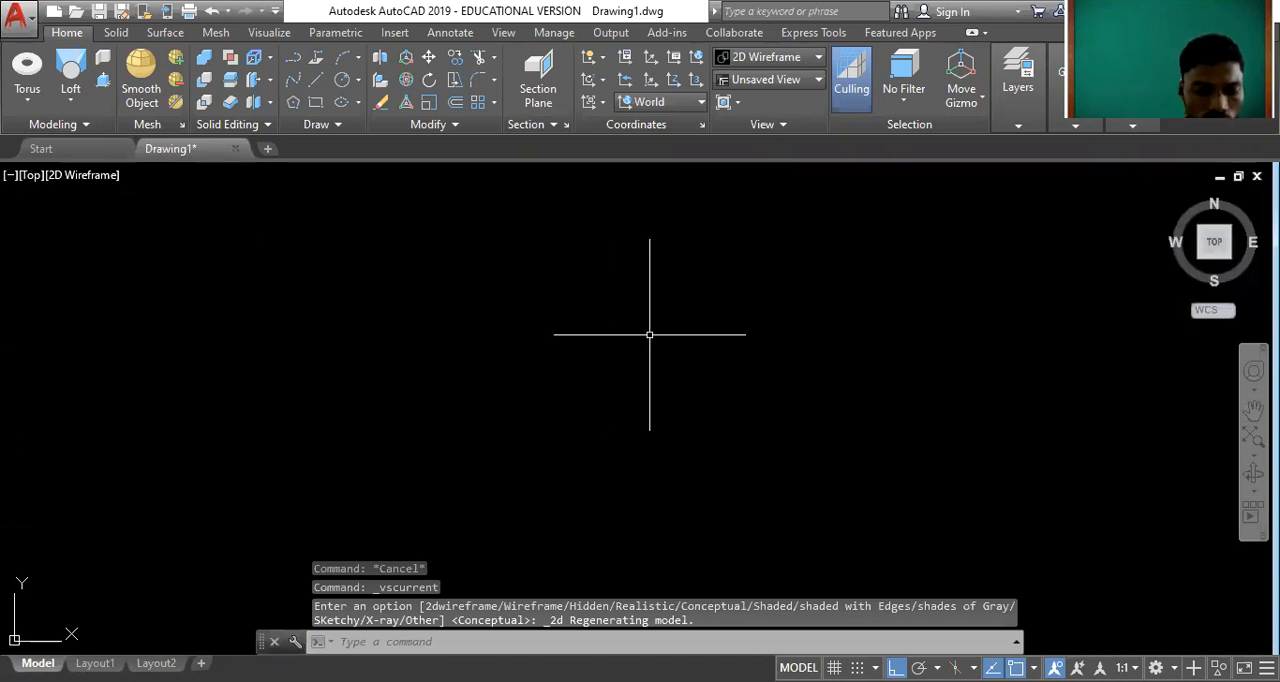
type("slpi")
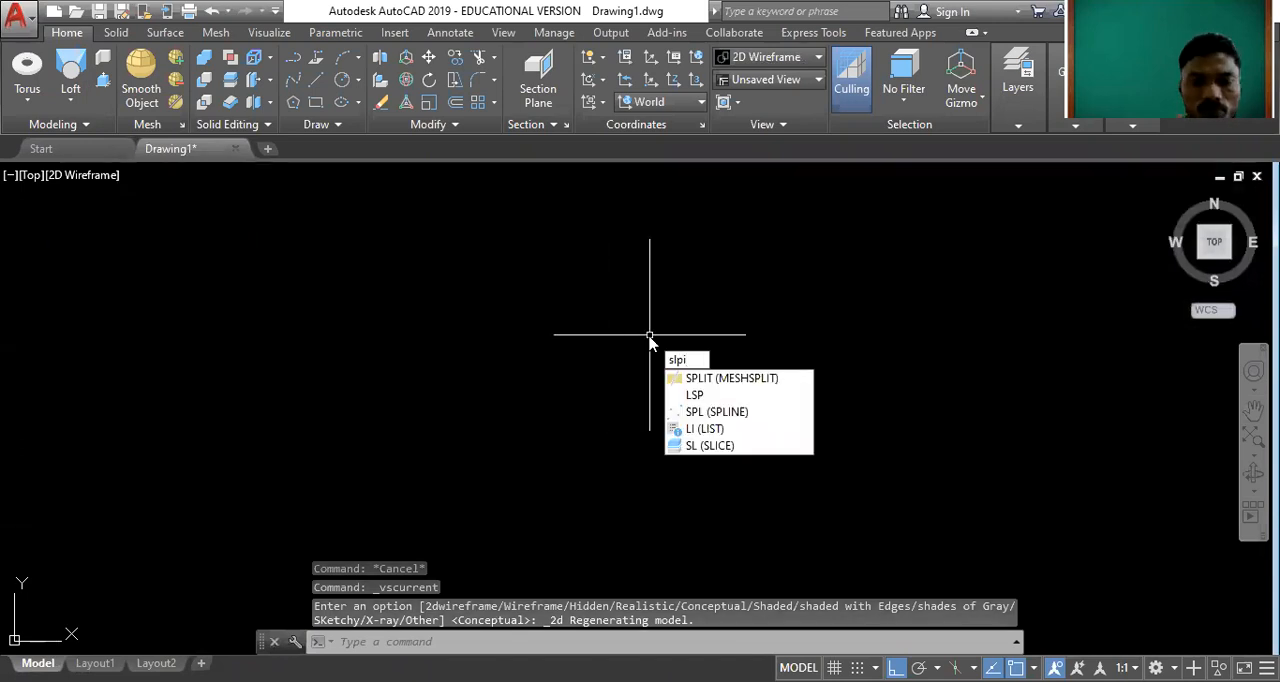
key("BackSpace")
key("BackSpace")
key("BackSpace")
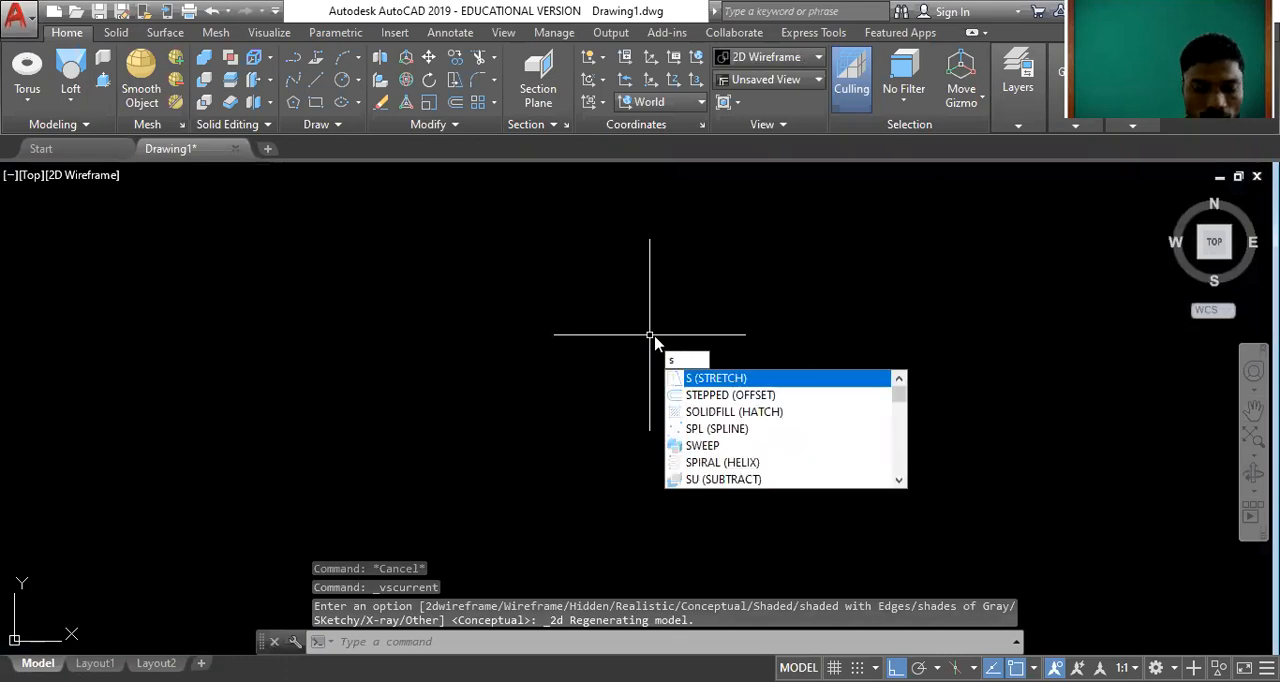
type("pli")
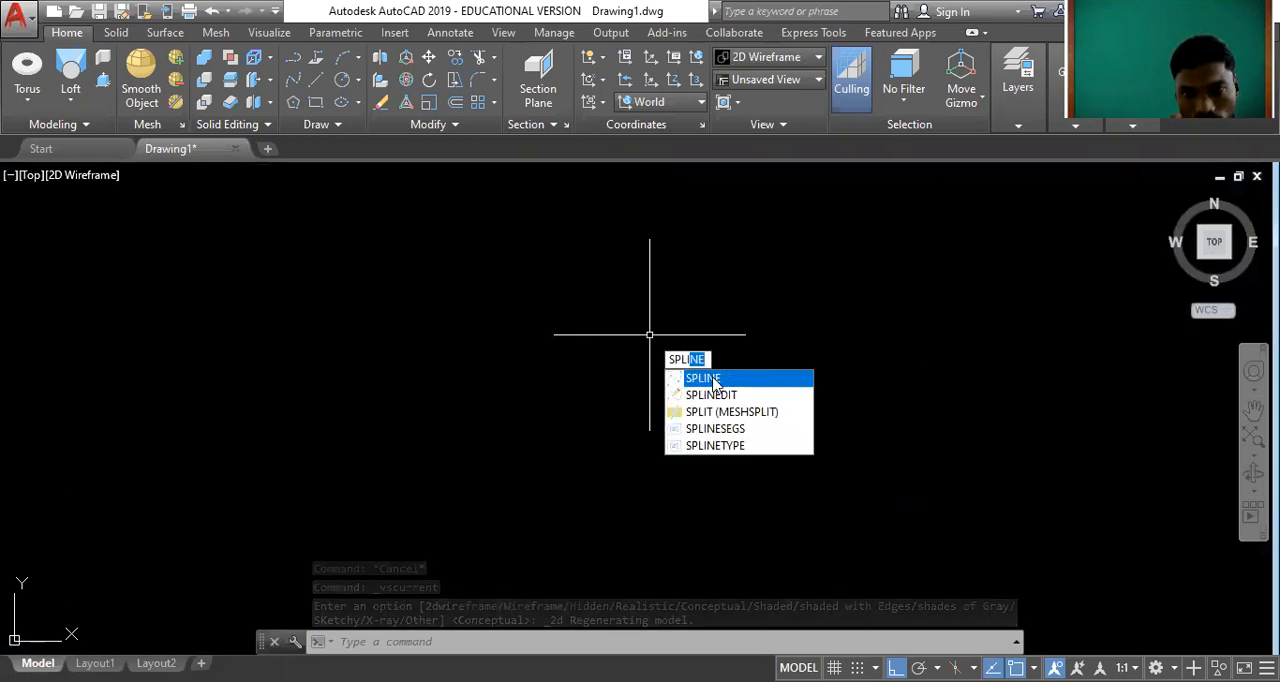
key("Return")
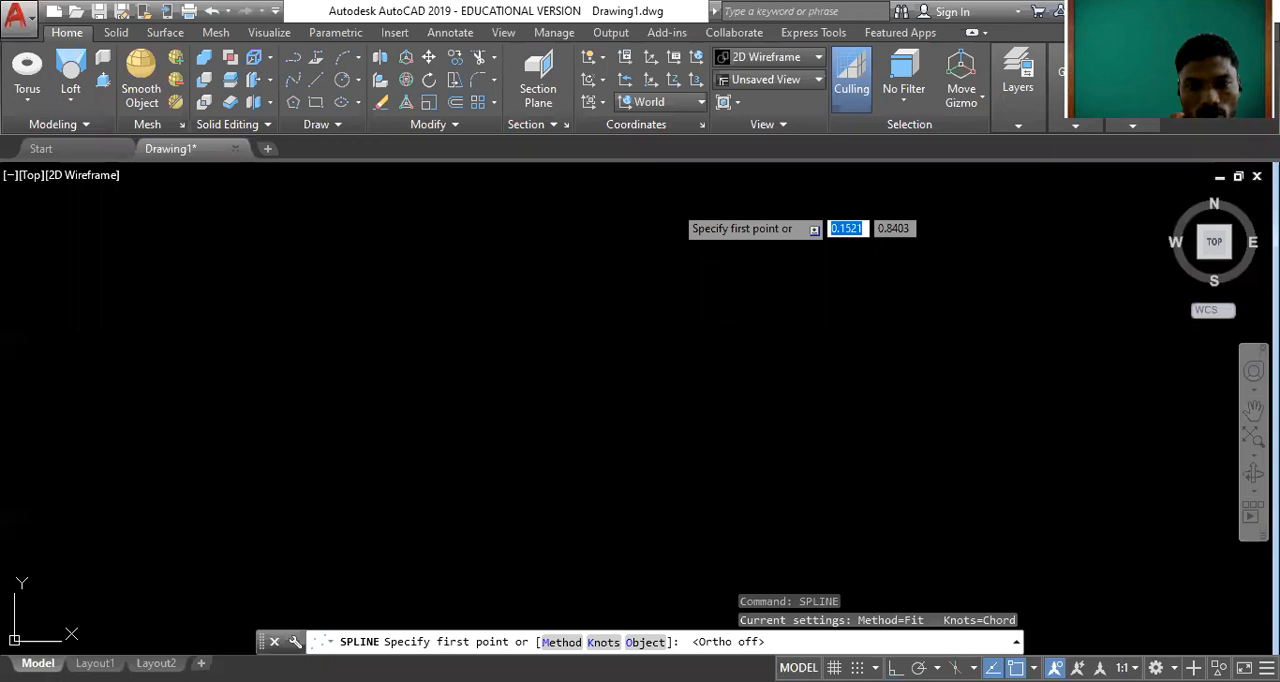
left_click(685, 208)
left_click(625, 260)
left_click(627, 470)
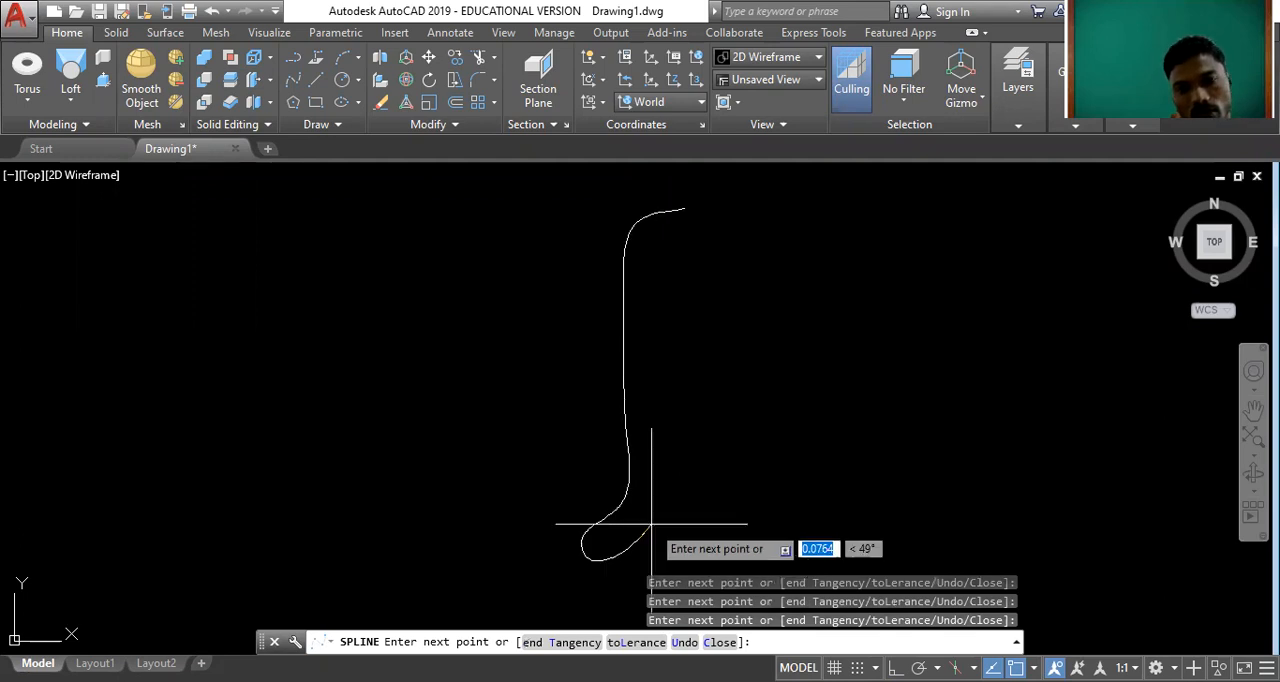
key("Escape")
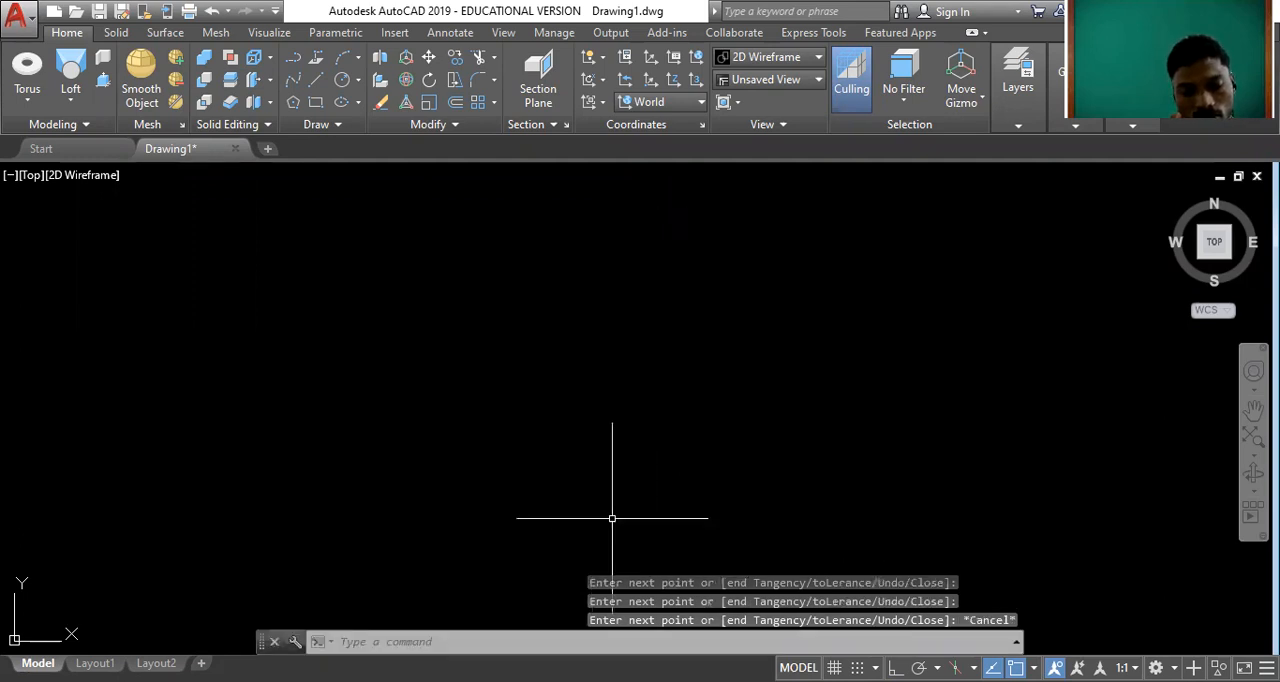
type("pl")
key("Escape")
key("Escape")
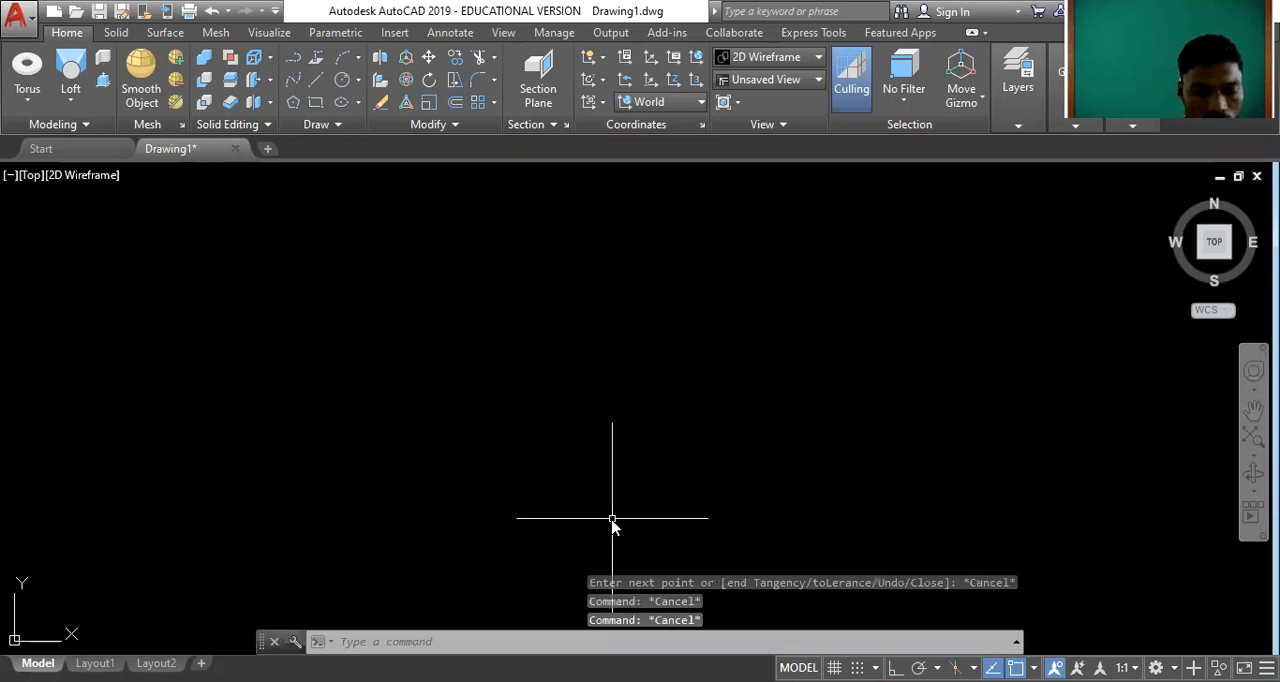
Draw an open, gently S-curved spline running from the upper to the lower part of the drawing area.
type("spli")
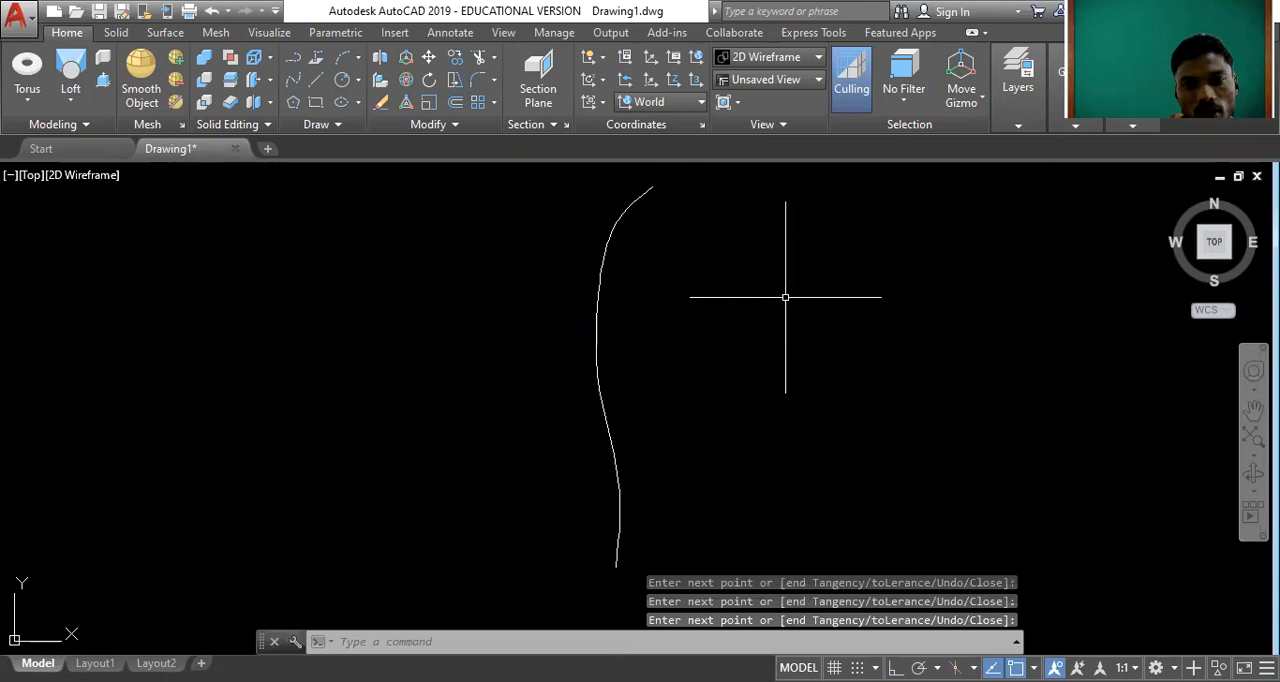
scroll(656, 338, "down", 2)
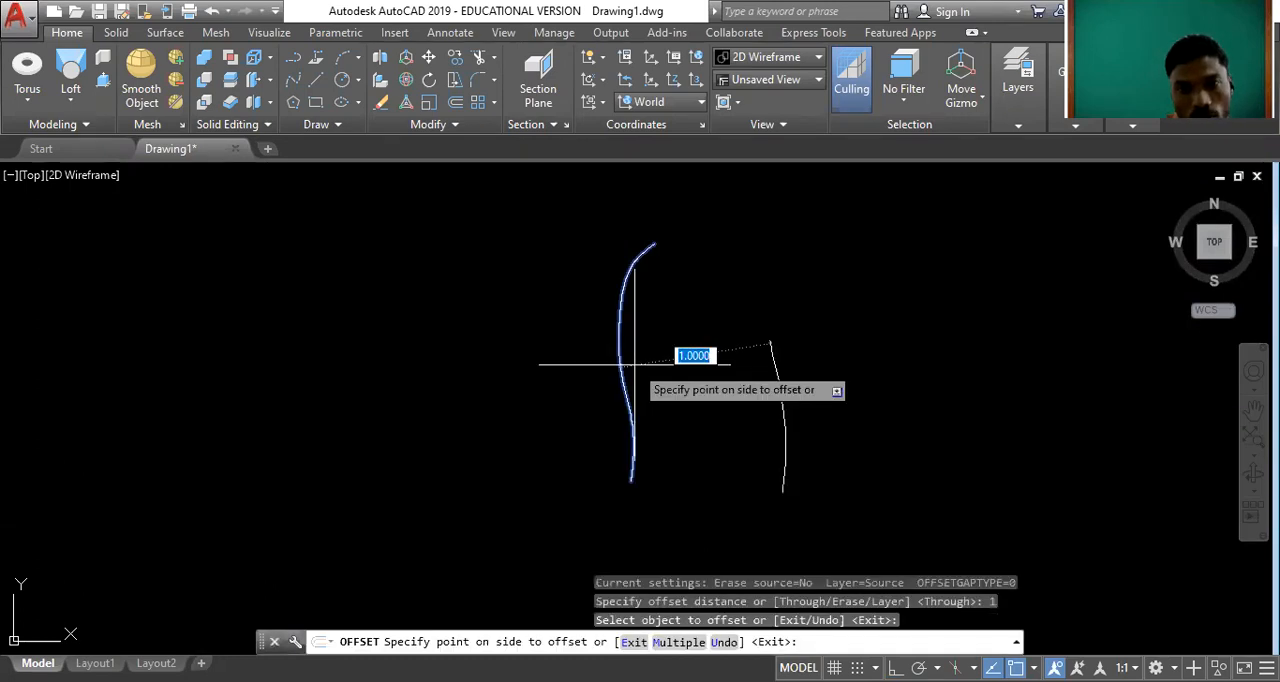
Offset the spline 0.1 to its right and join the two curves at both ends with short lines.
key("Escape")
key("Return")
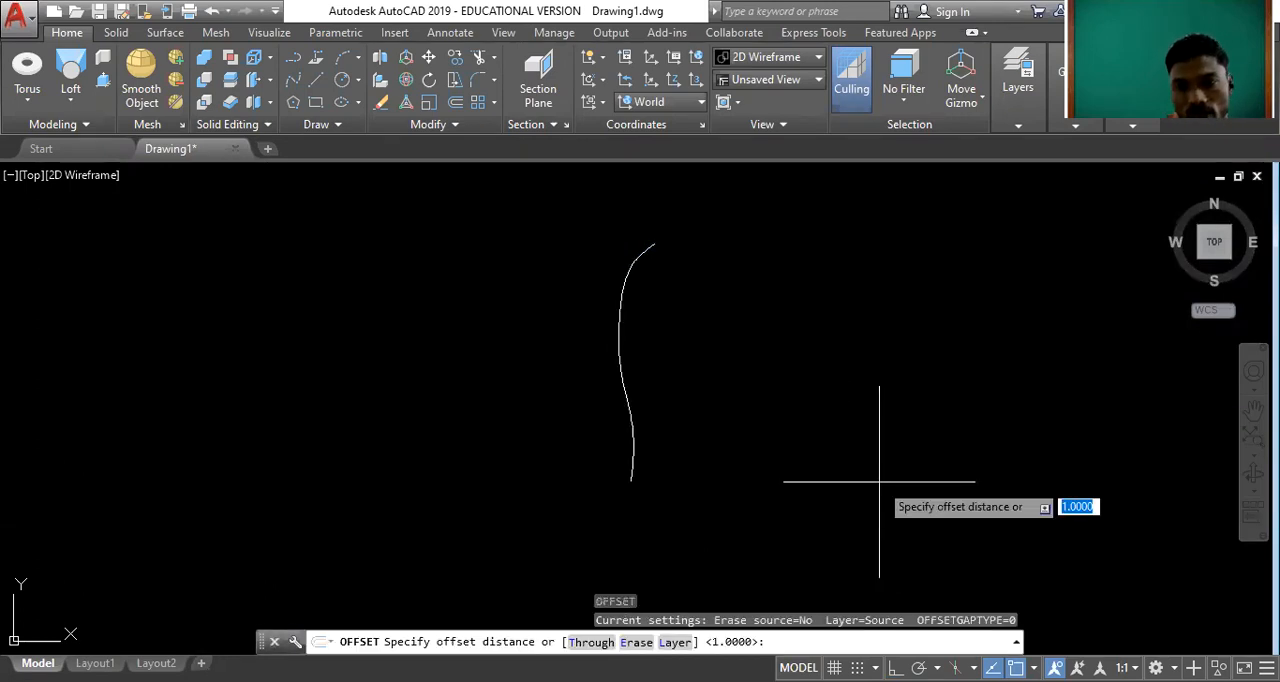
type("0.1")
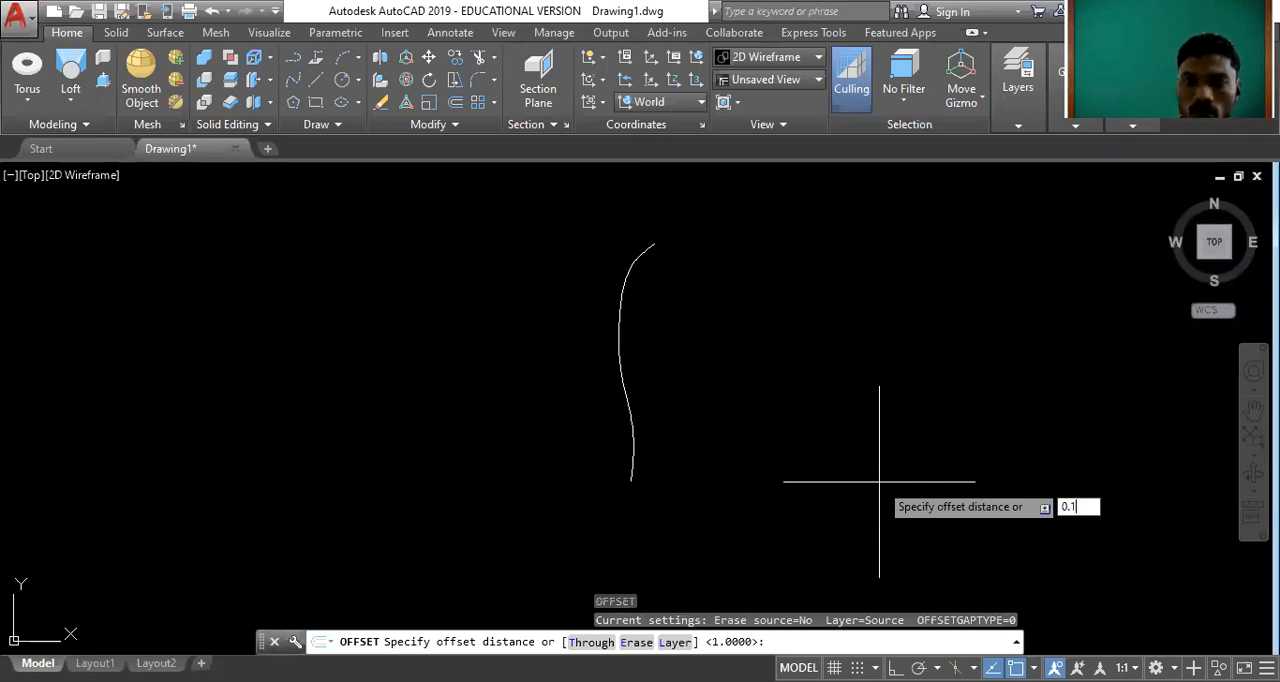
key("Return")
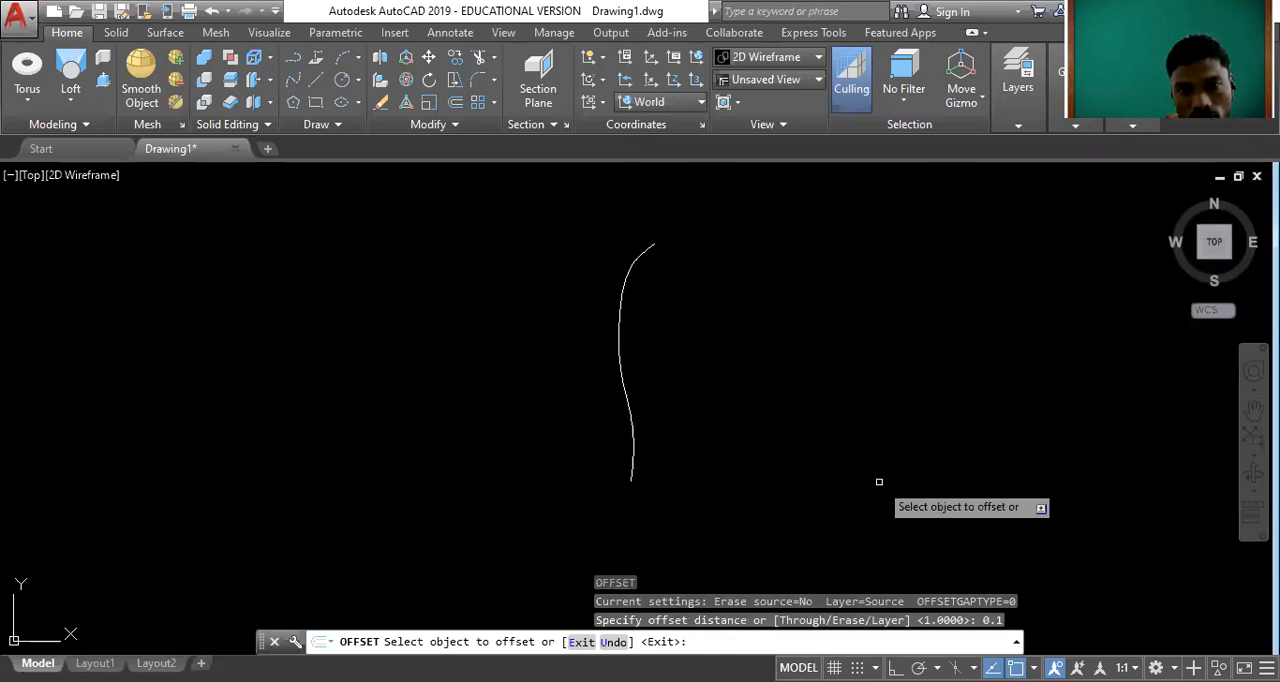
left_click(621, 330)
left_click(757, 407)
key("Escape")
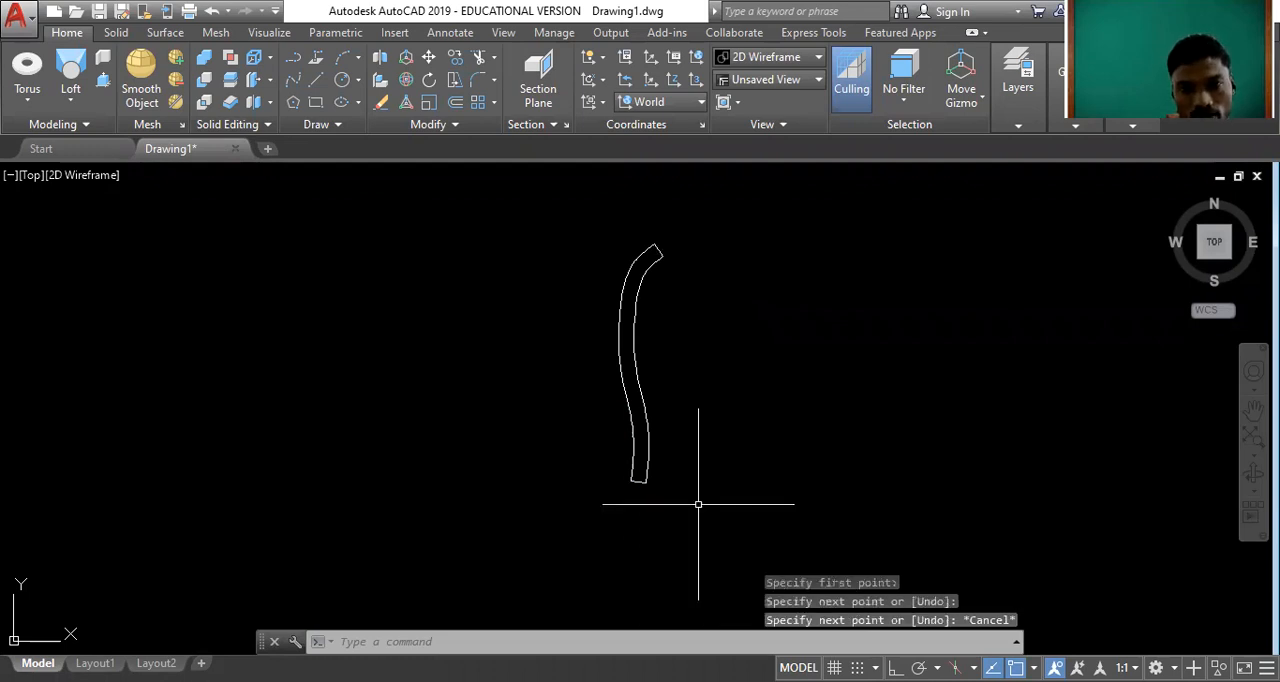
Draw a vertical axis line to the left of the curved profile with Ortho on.
key("Return")
left_click(520, 212)
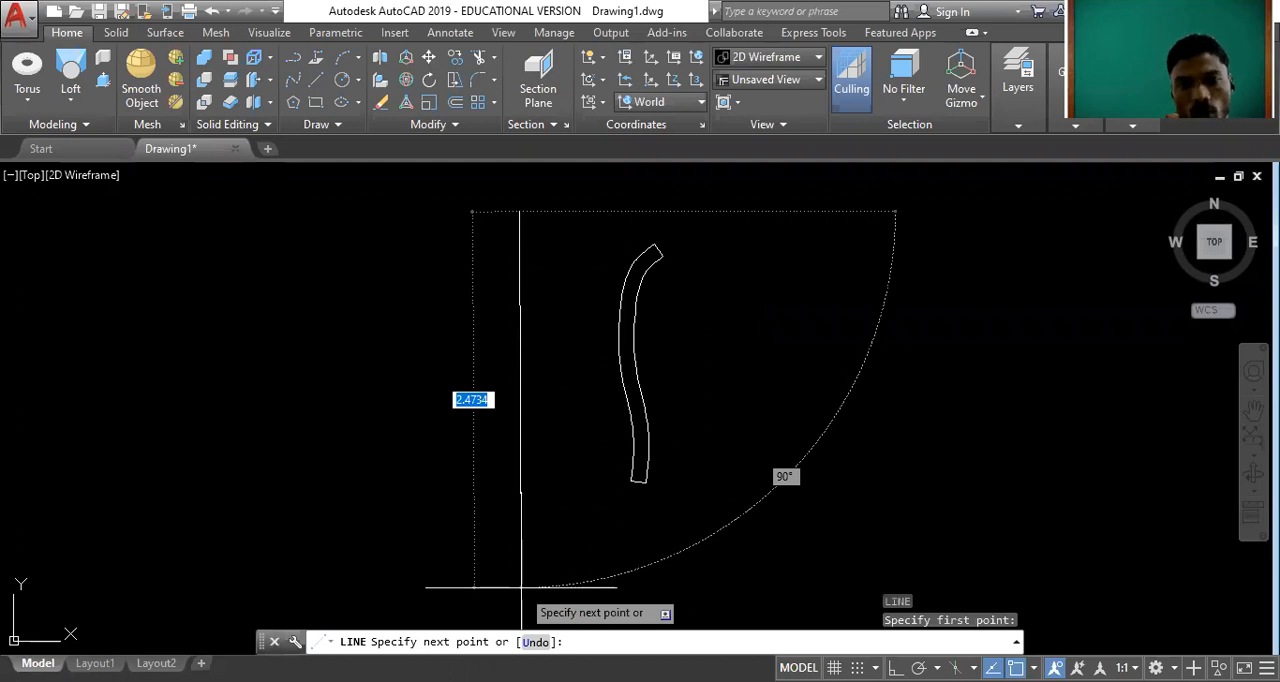
key("F8")
key("Escape")
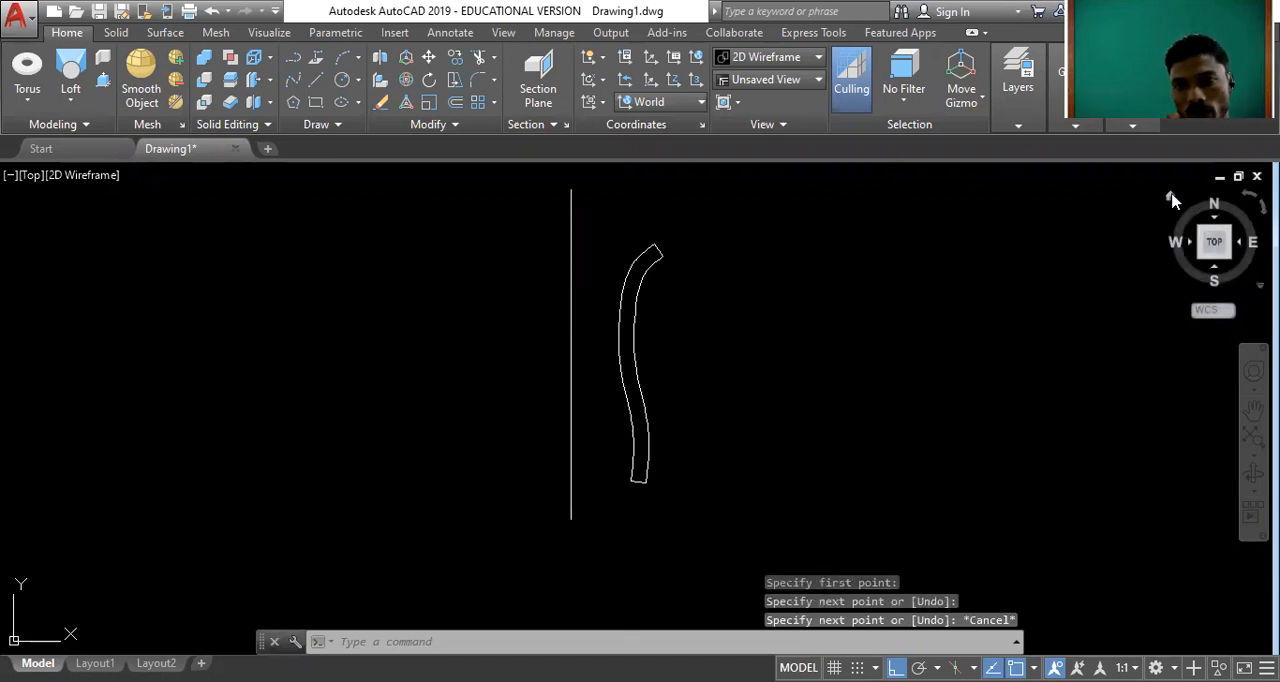
Show the drawing in an isometric view and revolve the closed curved profile 360 degrees about the straight axis line.
left_click(1171, 197)
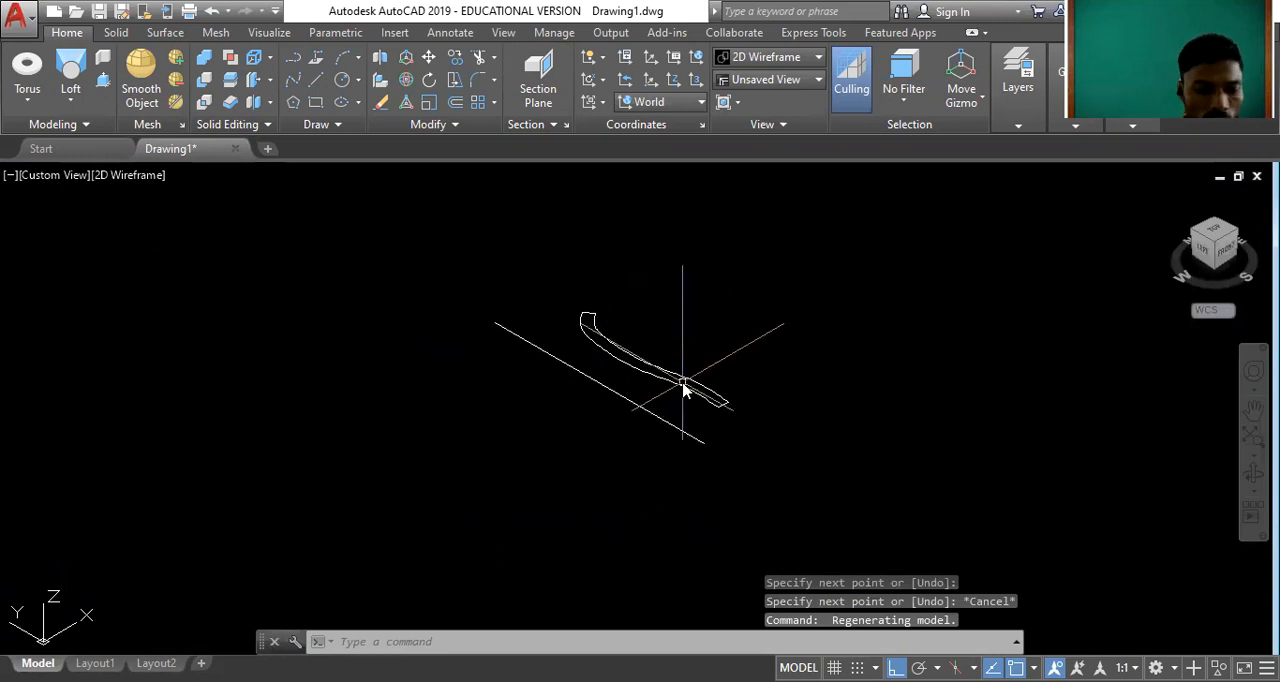
type("REVO")
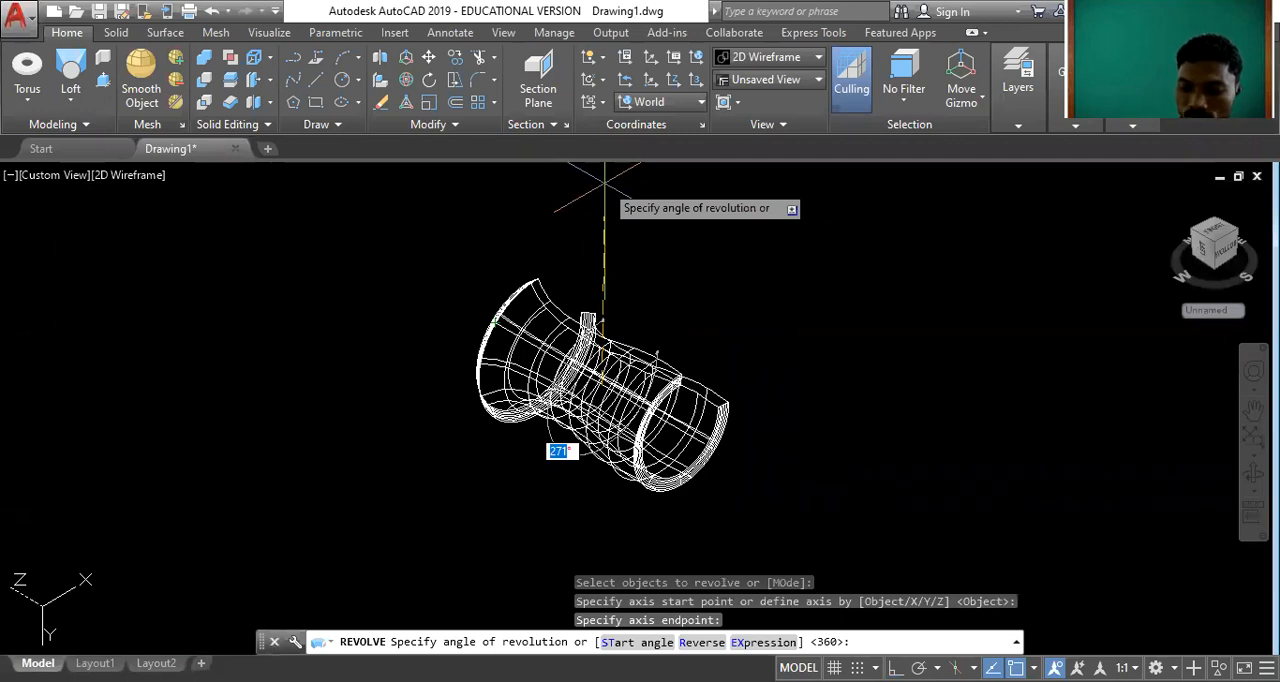
type("360")
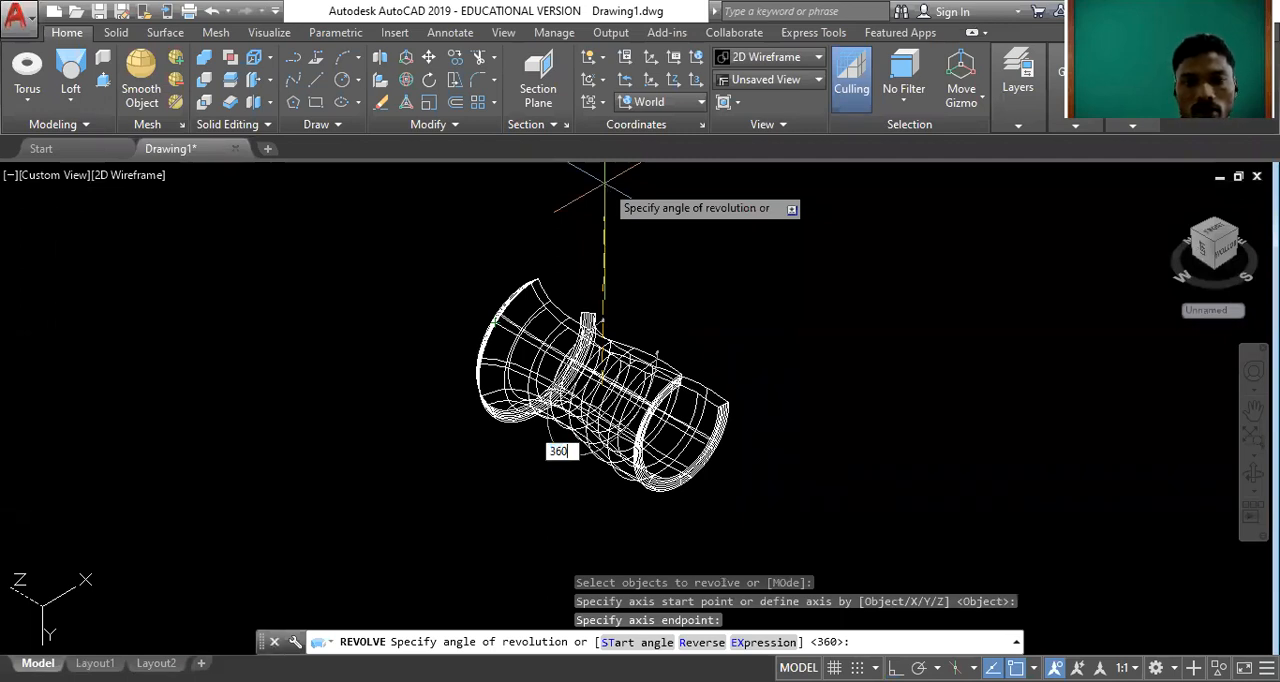
key("Return")
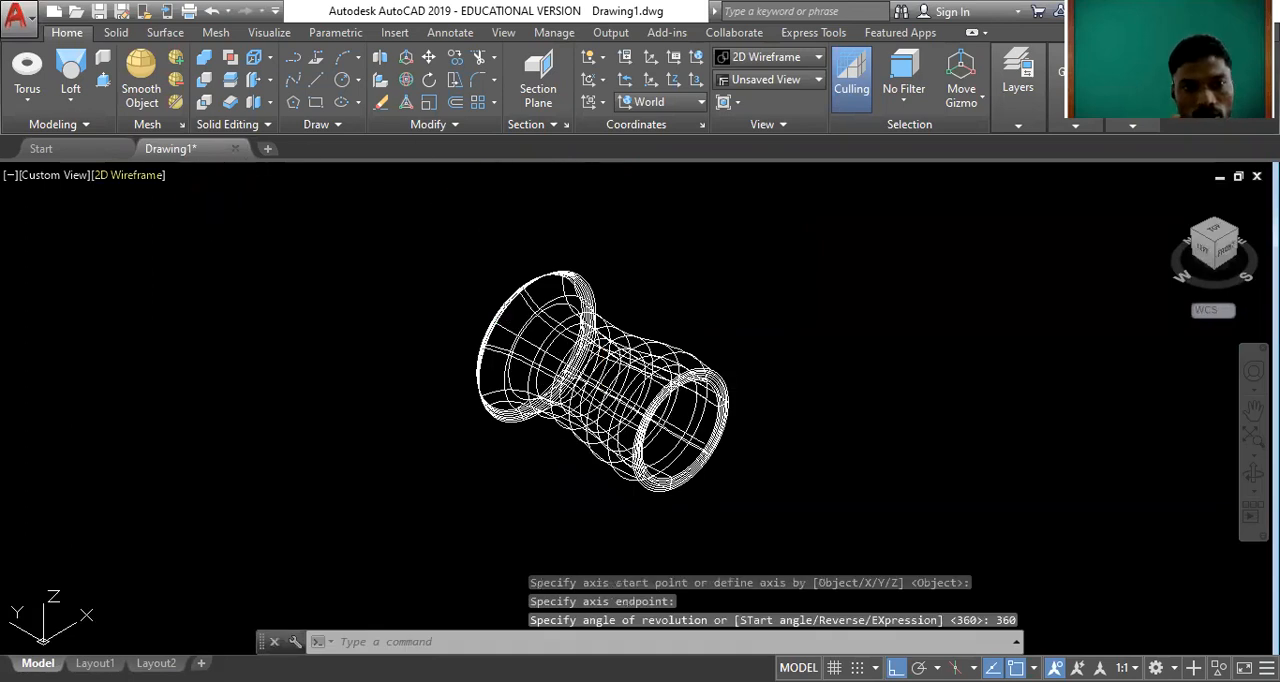
Set the visual style to Conceptual to shade the revolved shape.
left_click(119, 177)
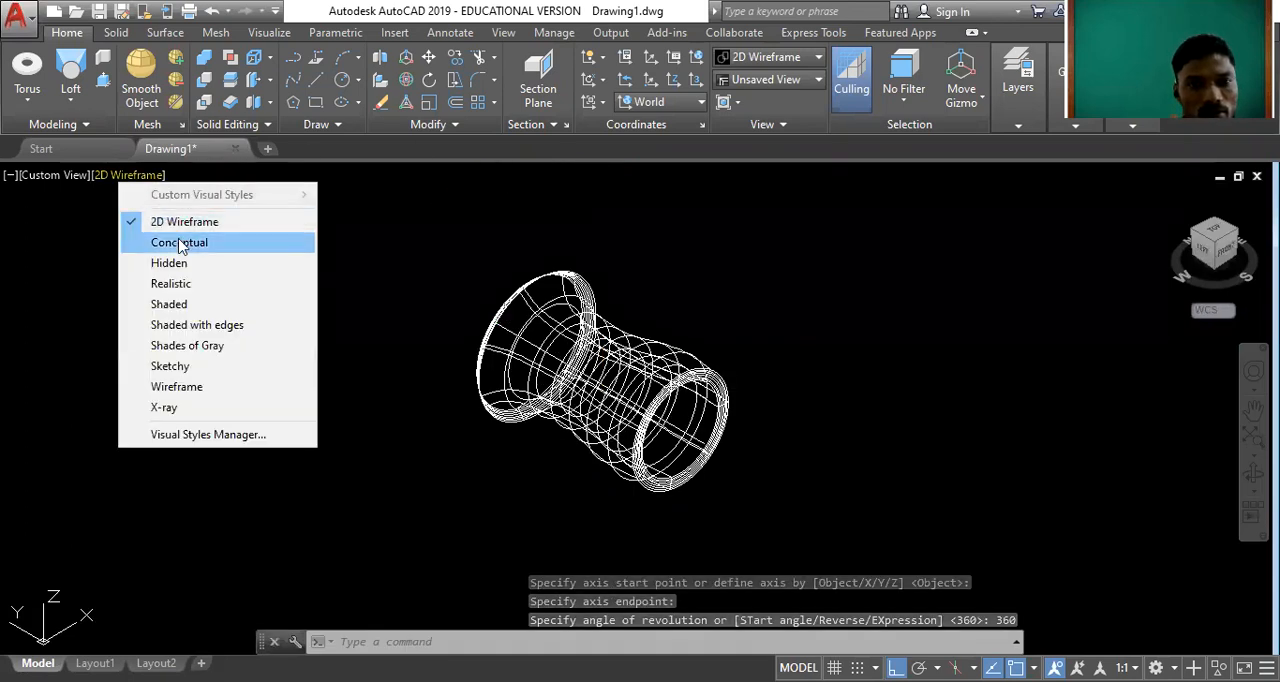
left_click(179, 242)
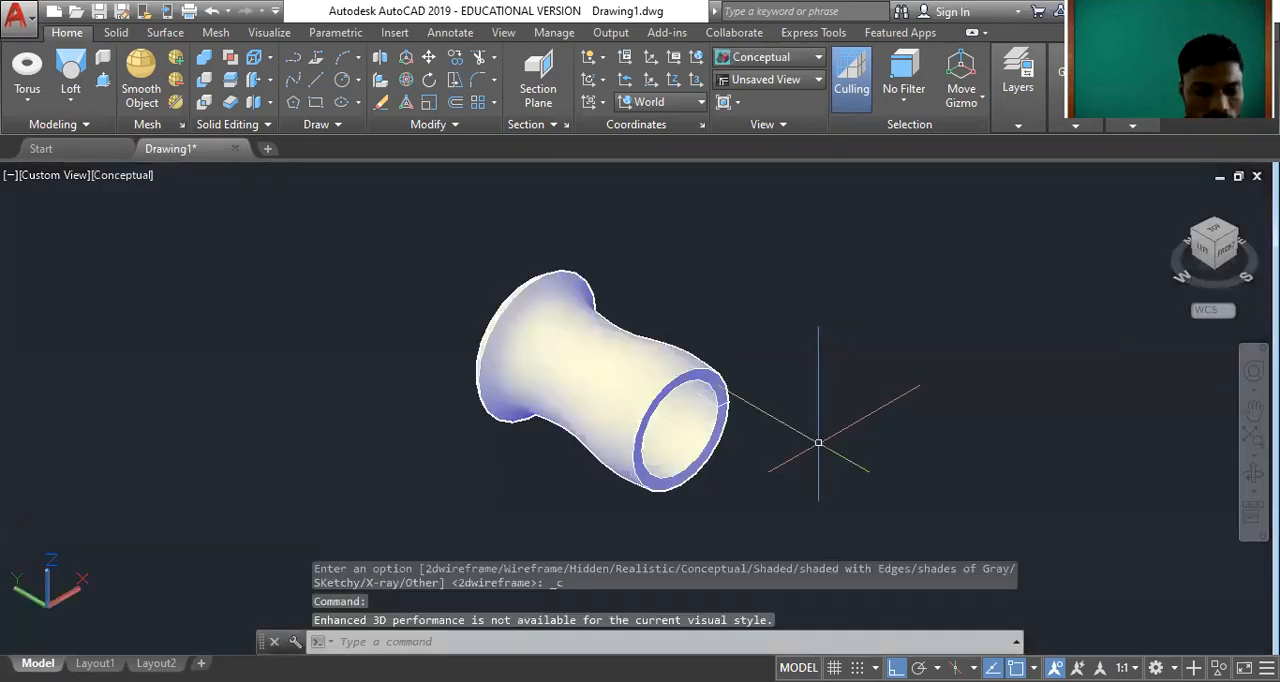
type("ORnit")
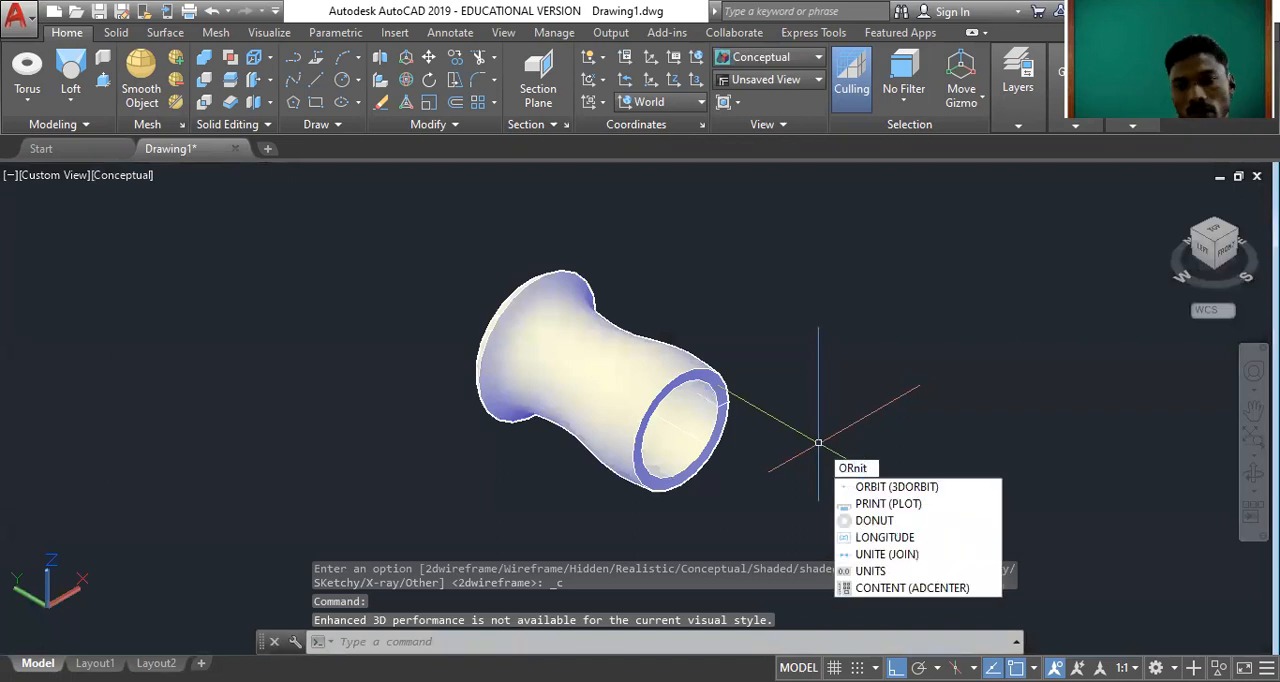
key("Return")
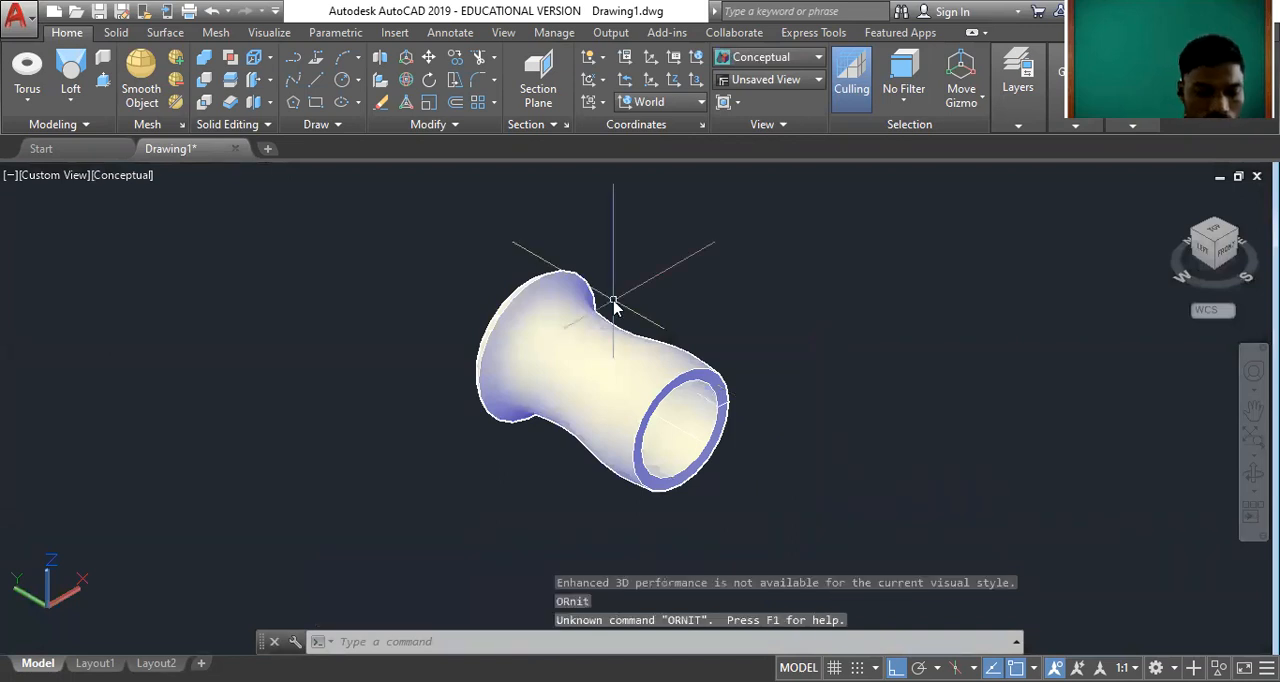
type("ORbi")
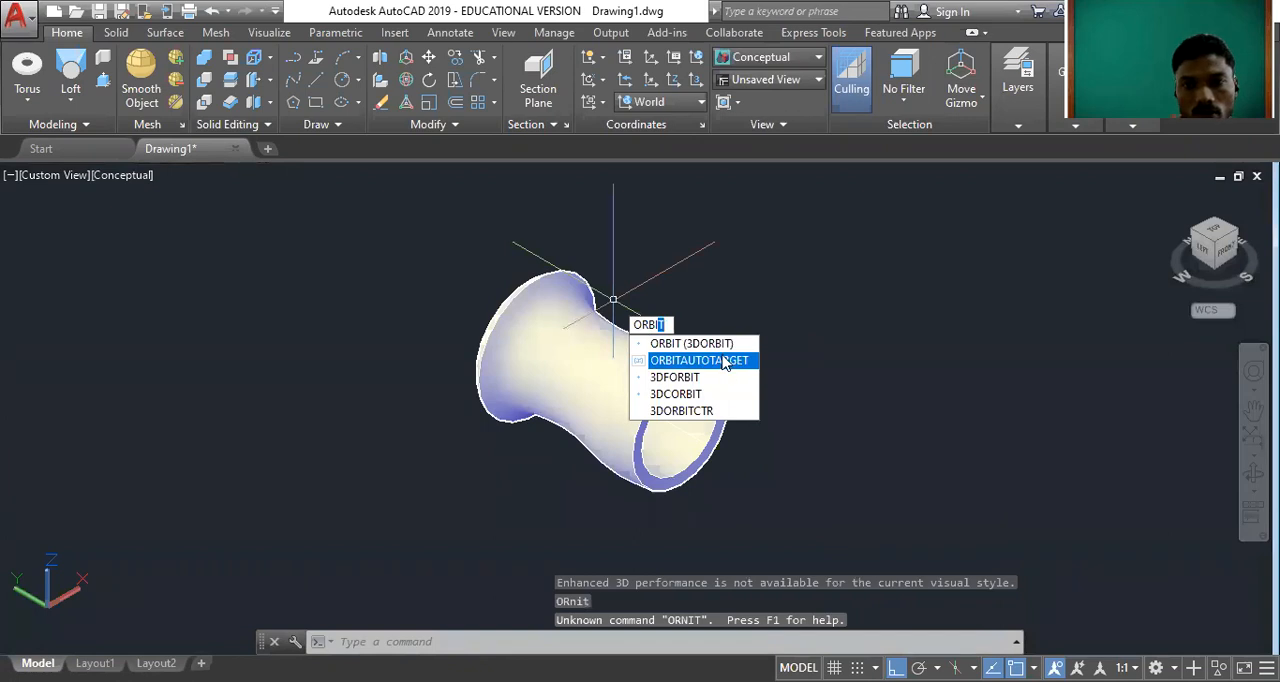
key("Escape")
Change the colour of the outer revolved surface to Yellow and clear the selection.
left_click(613, 299)
left_click(867, 260)
left_click(883, 322)
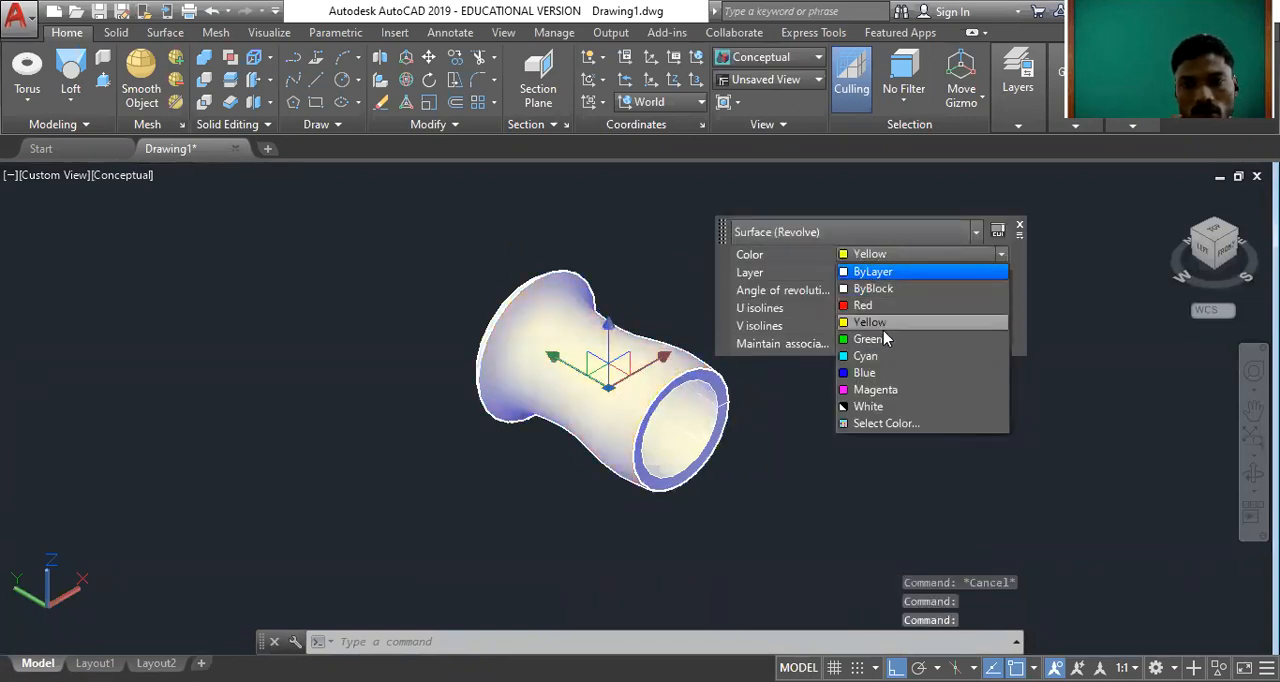
key("Escape")
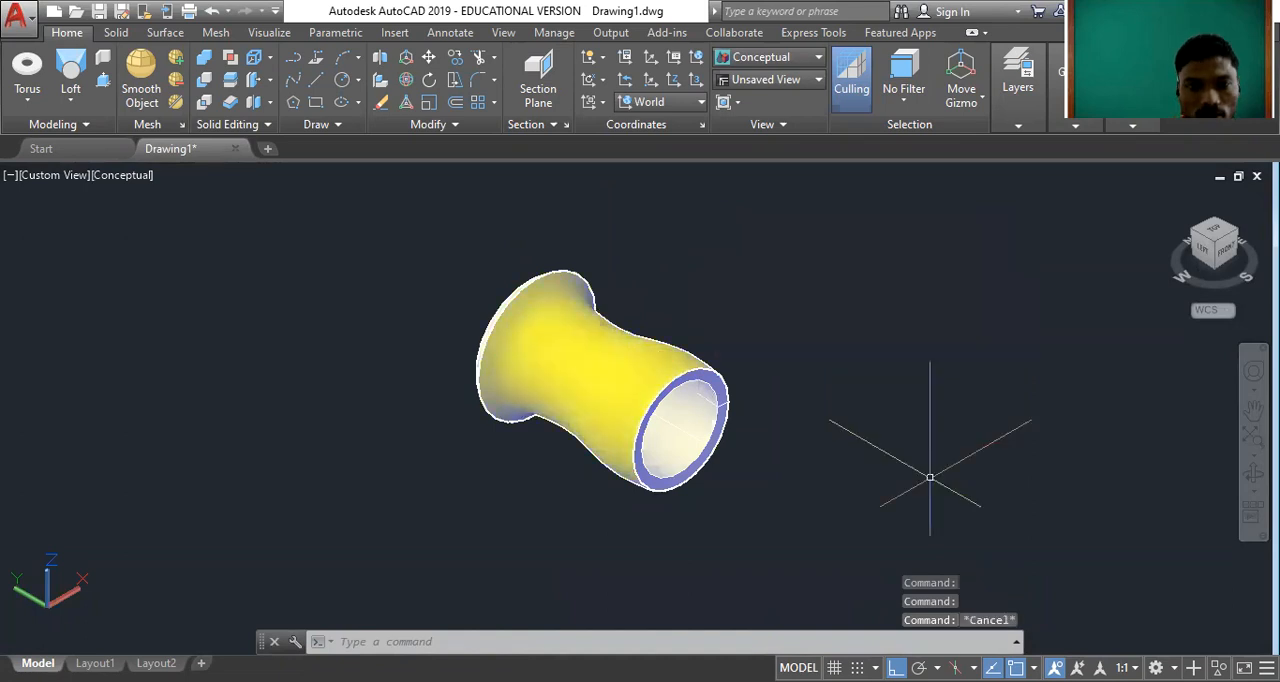
Orbit around the yellow revolved shape to examine its flared rim, hollow interior and outer wall.
type("ORBIT")
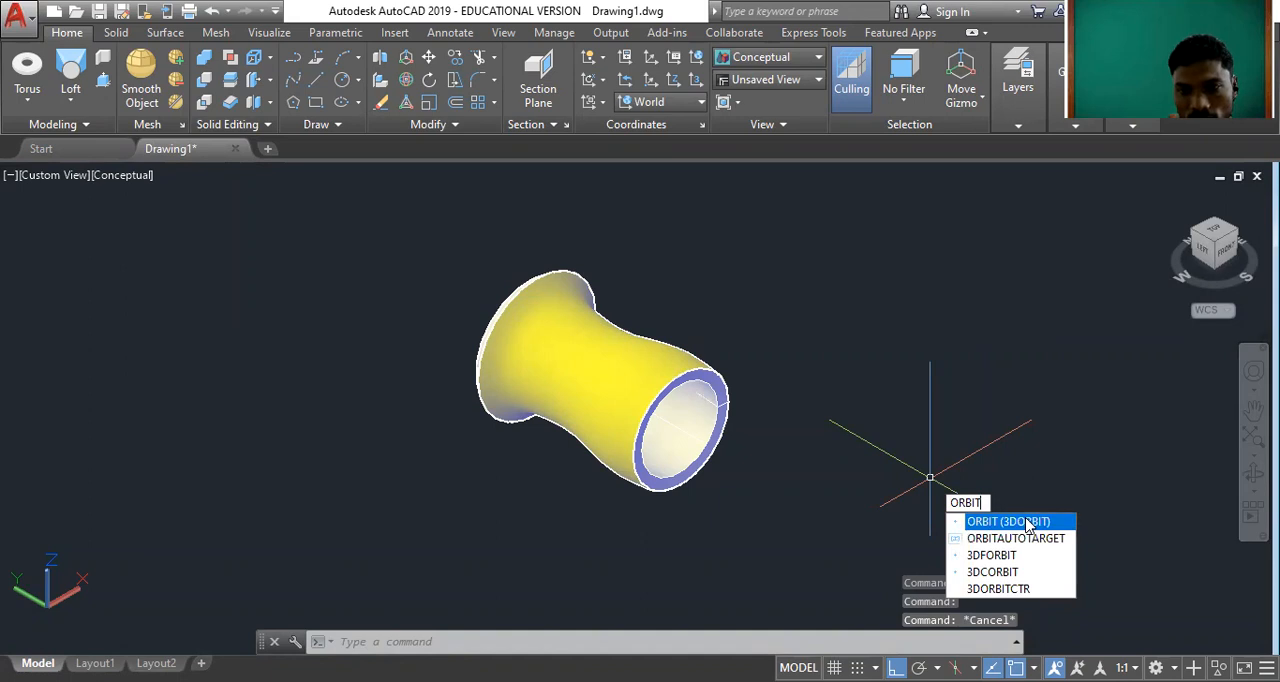
key("Return")
left_click_drag(830, 331, 848, 287)
left_click_drag(734, 388, 954, 277)
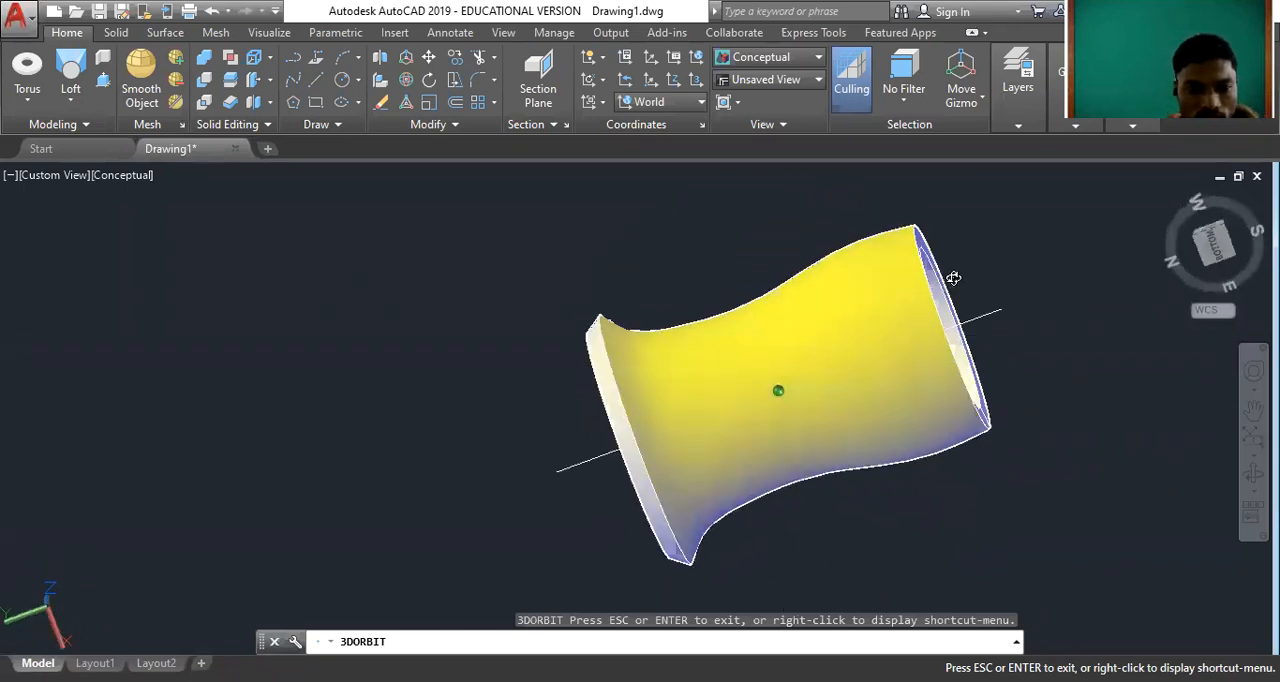
left_click_drag(648, 379, 725, 458)
left_click_drag(609, 441, 824, 357)
left_click_drag(700, 452, 606, 531)
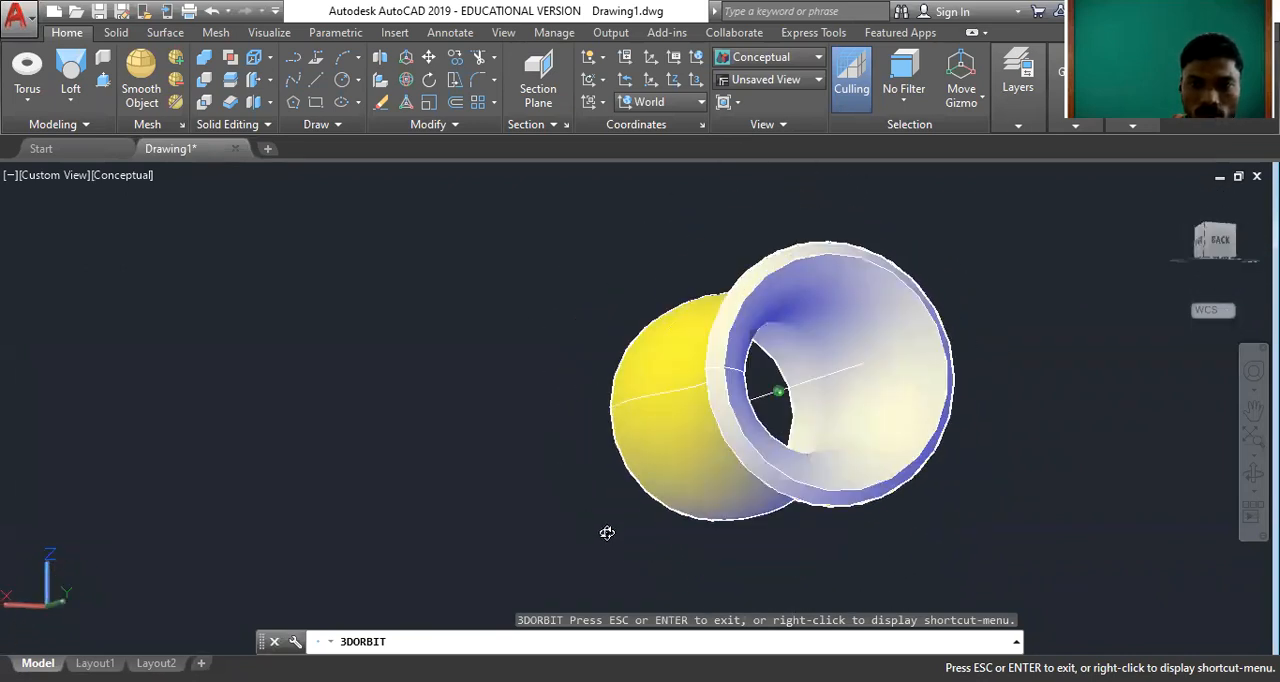
left_click_drag(792, 432, 880, 283)
right_click(597, 266)
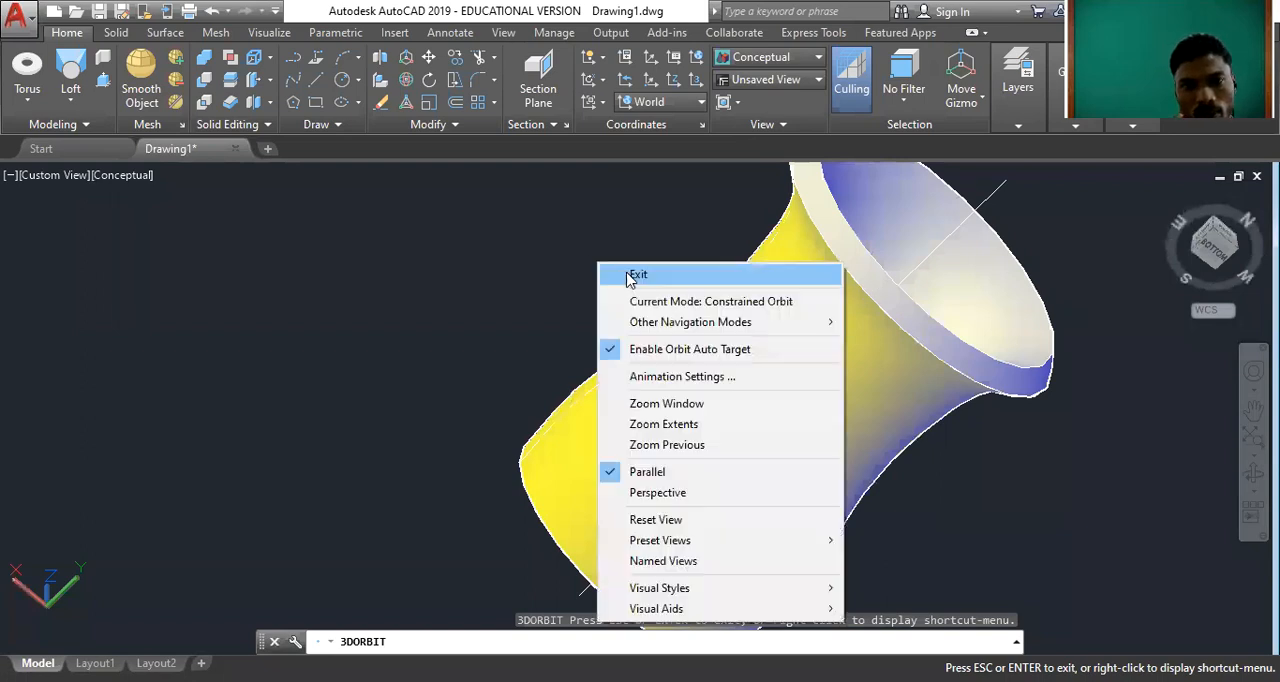
left_click(622, 274)
Delete the yellow revolved shape together with its profile curves and axis line.
scroll(856, 403, "down", 4)
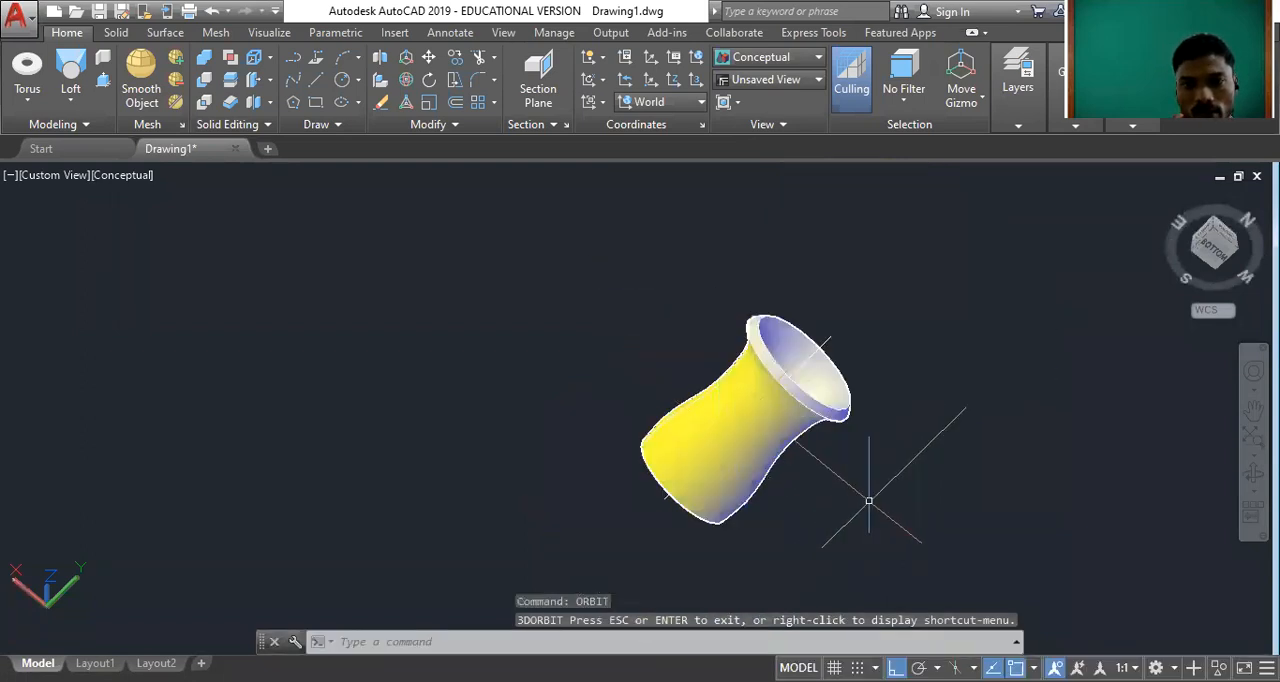
left_click(922, 495)
left_click(618, 244)
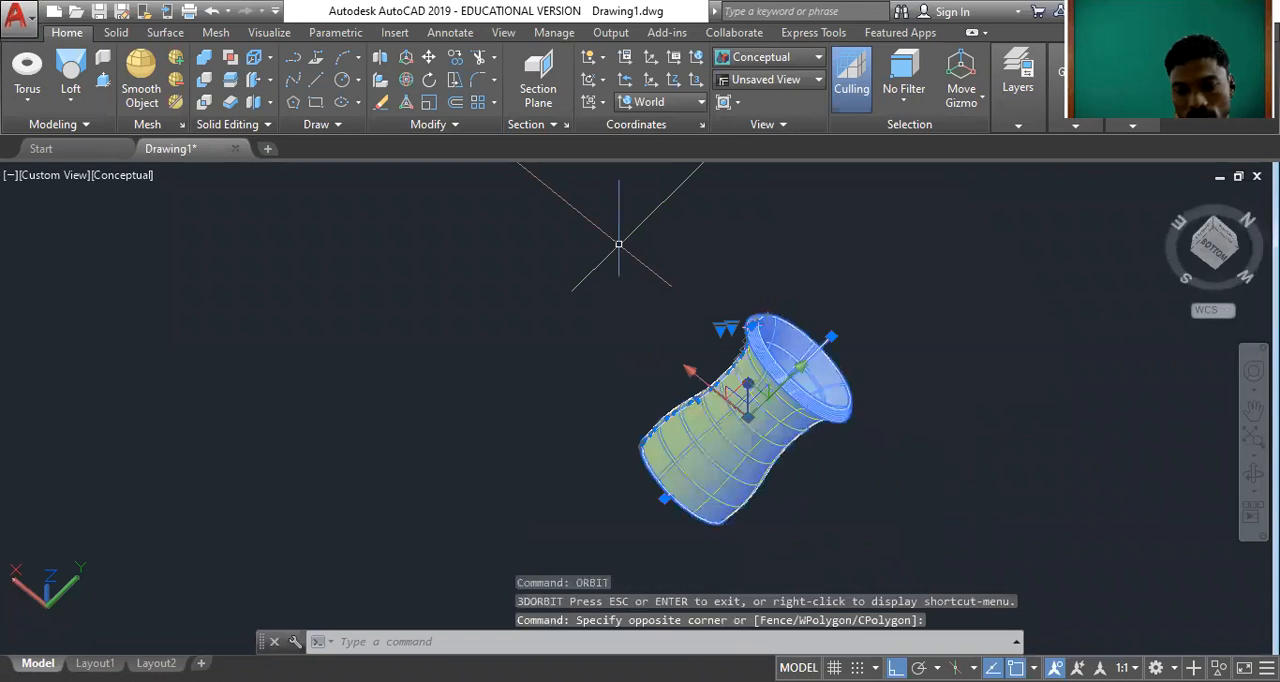
key("Delete")
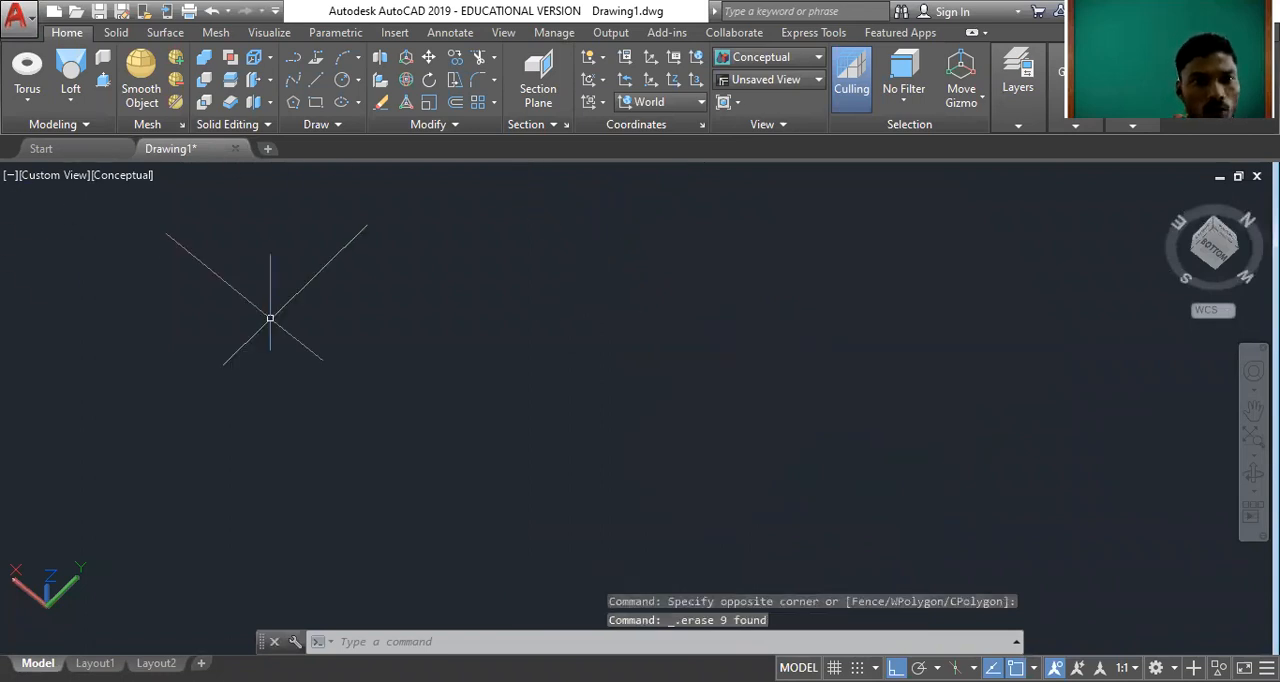
Return the empty drawing to the SW Isometric home view.
left_click(70, 98)
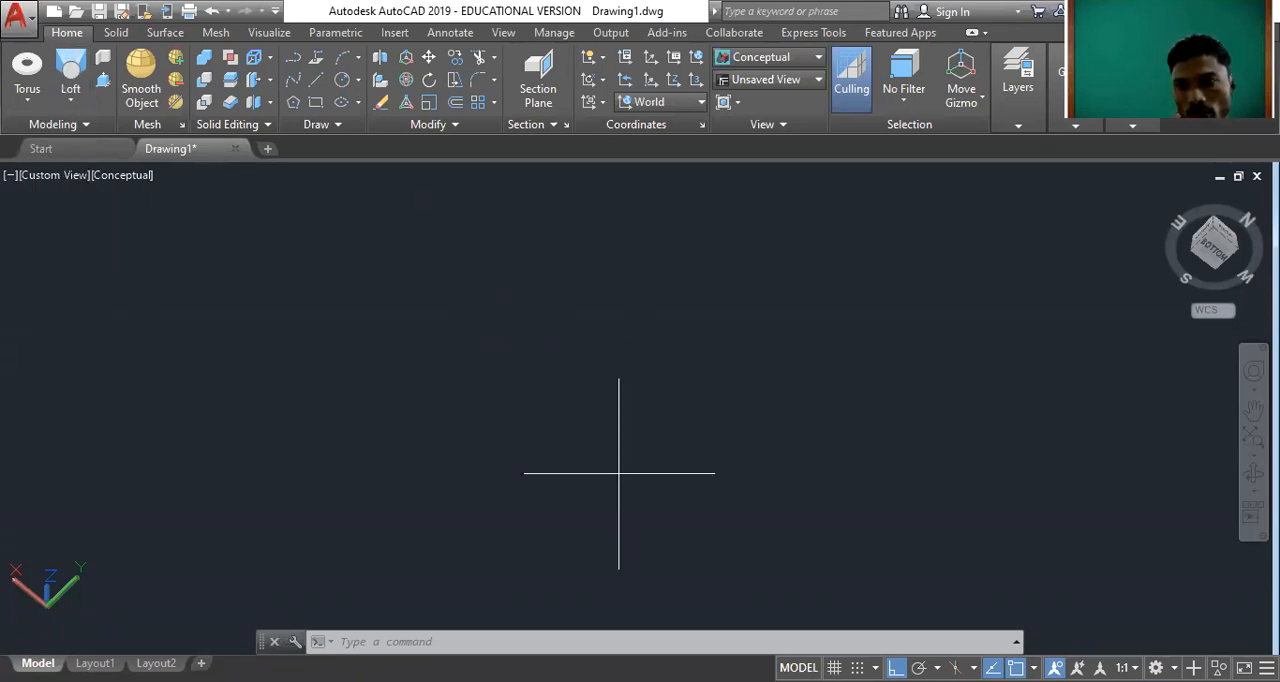
left_click(1168, 199)
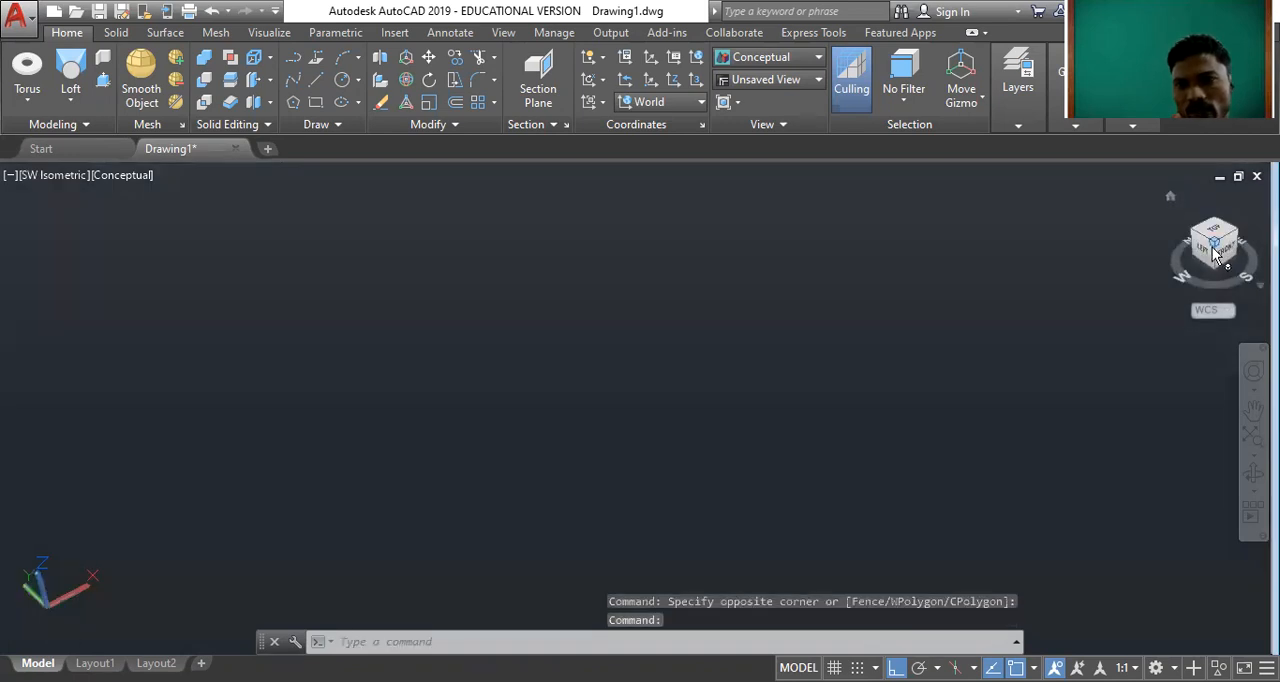
Draw a helix with a base radius of 1, a top radius of 1 and a height of 4.
left_click(1214, 251)
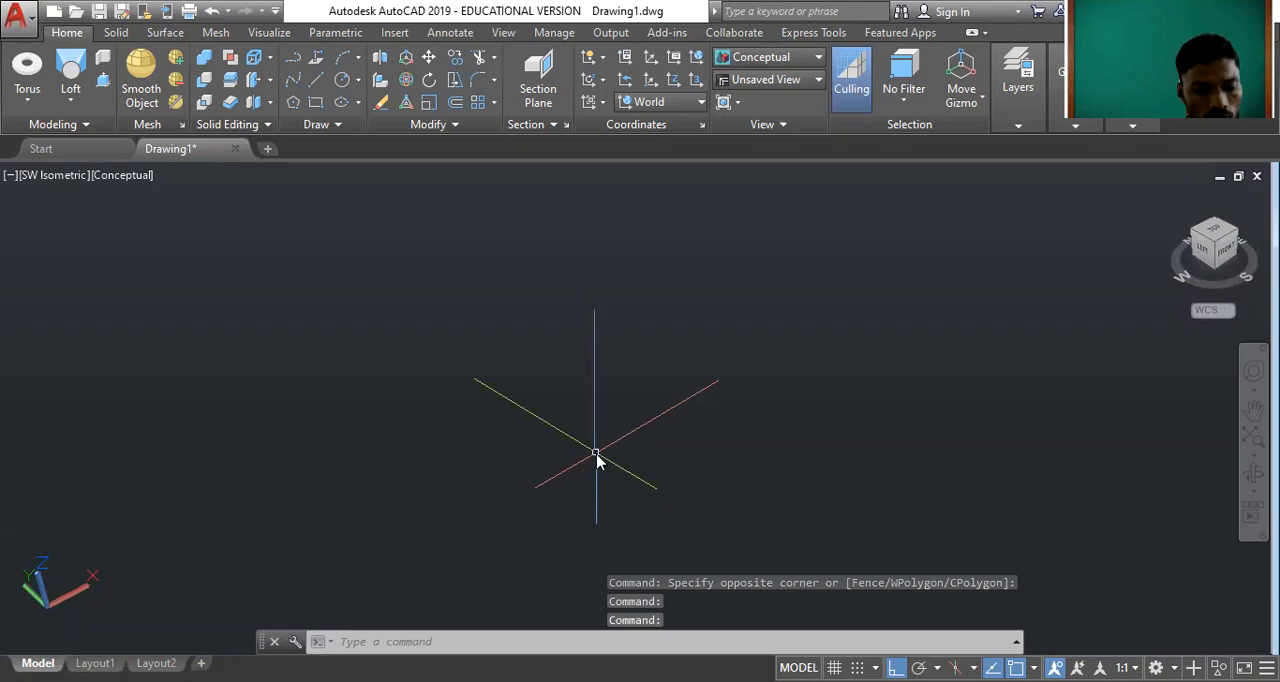
type("HELIX")
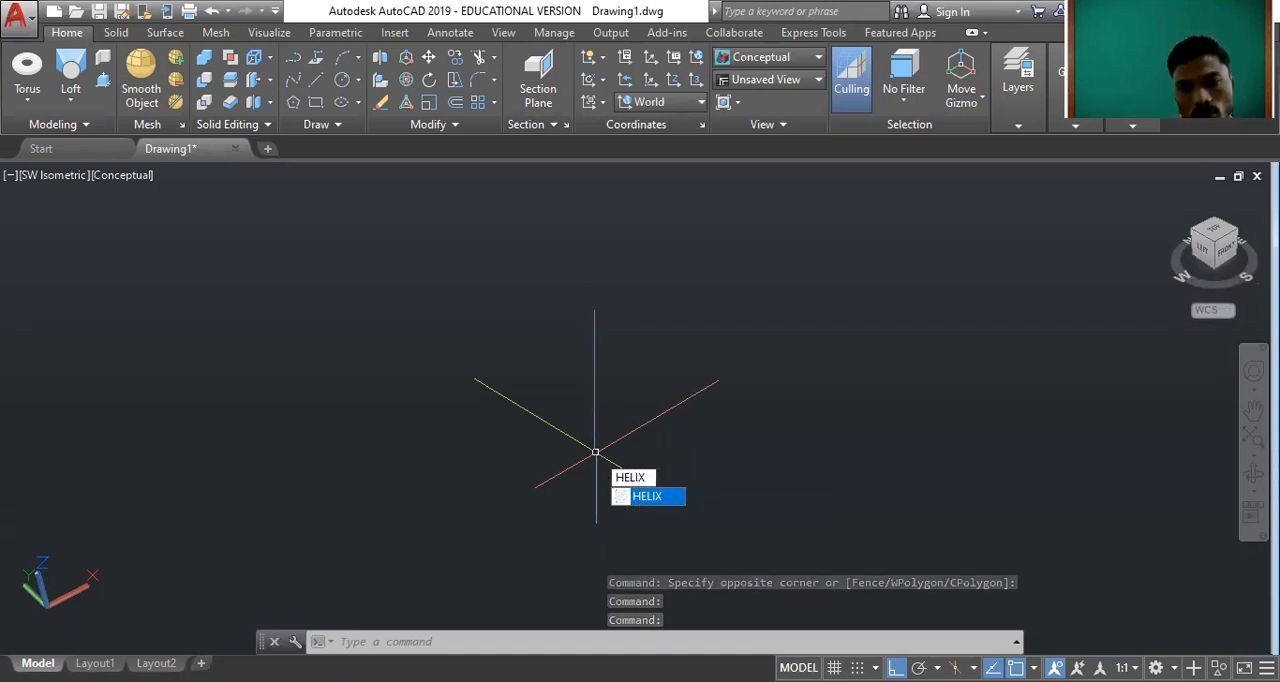
key("Return")
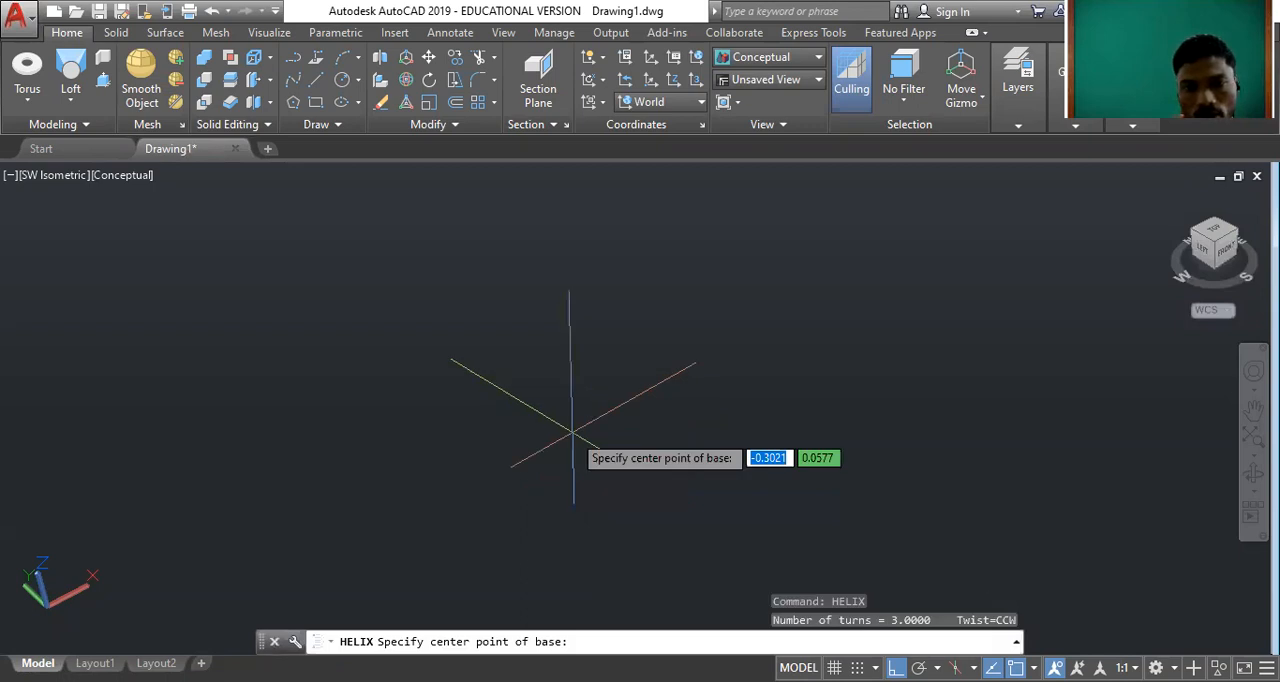
left_click(581, 447)
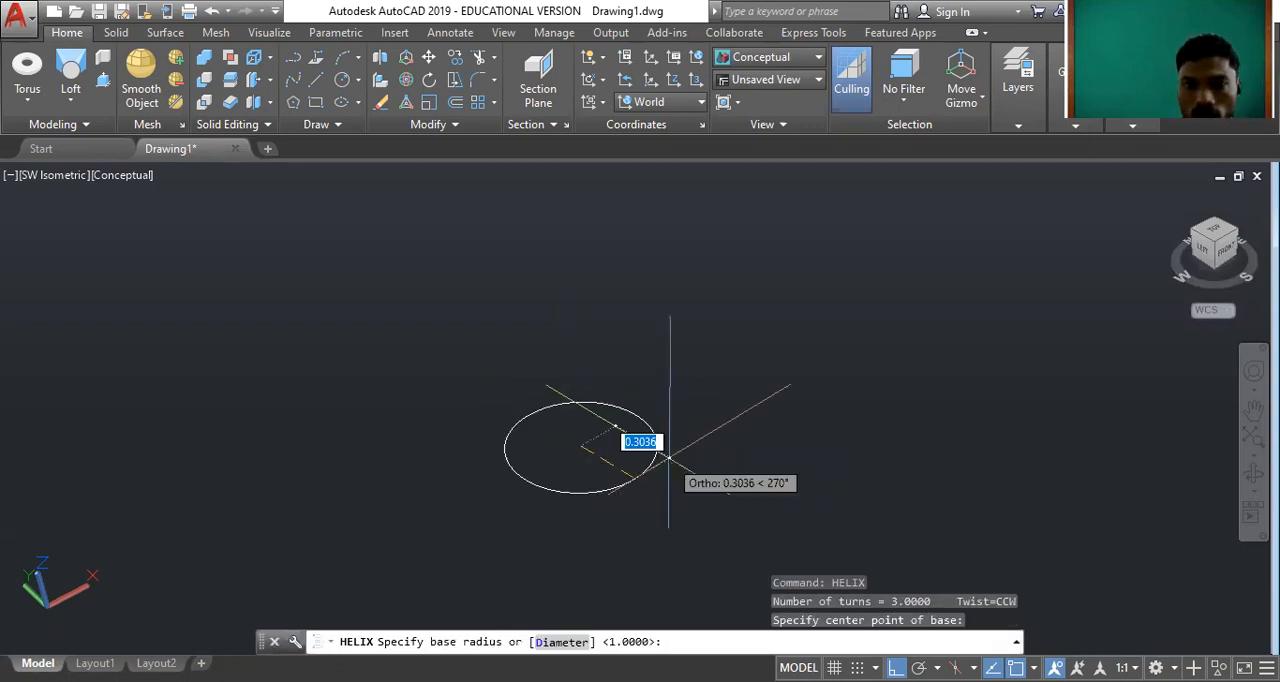
type("1")
key("Return")
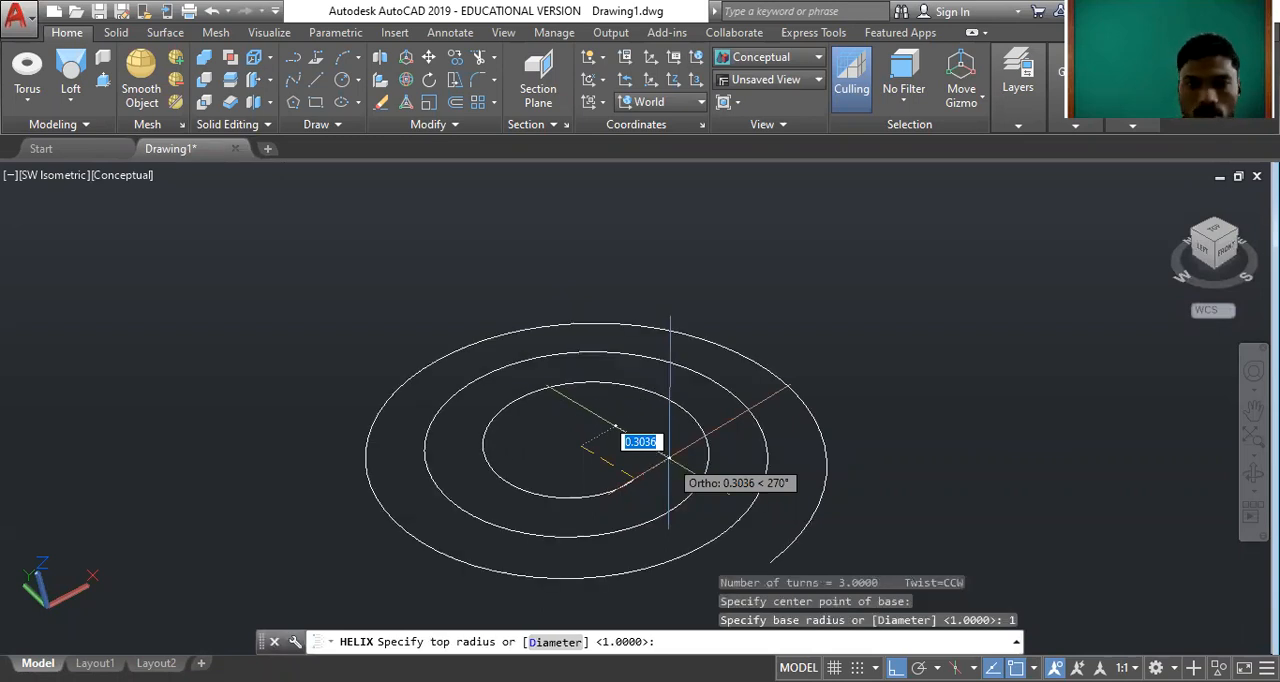
type("1")
key("Return")
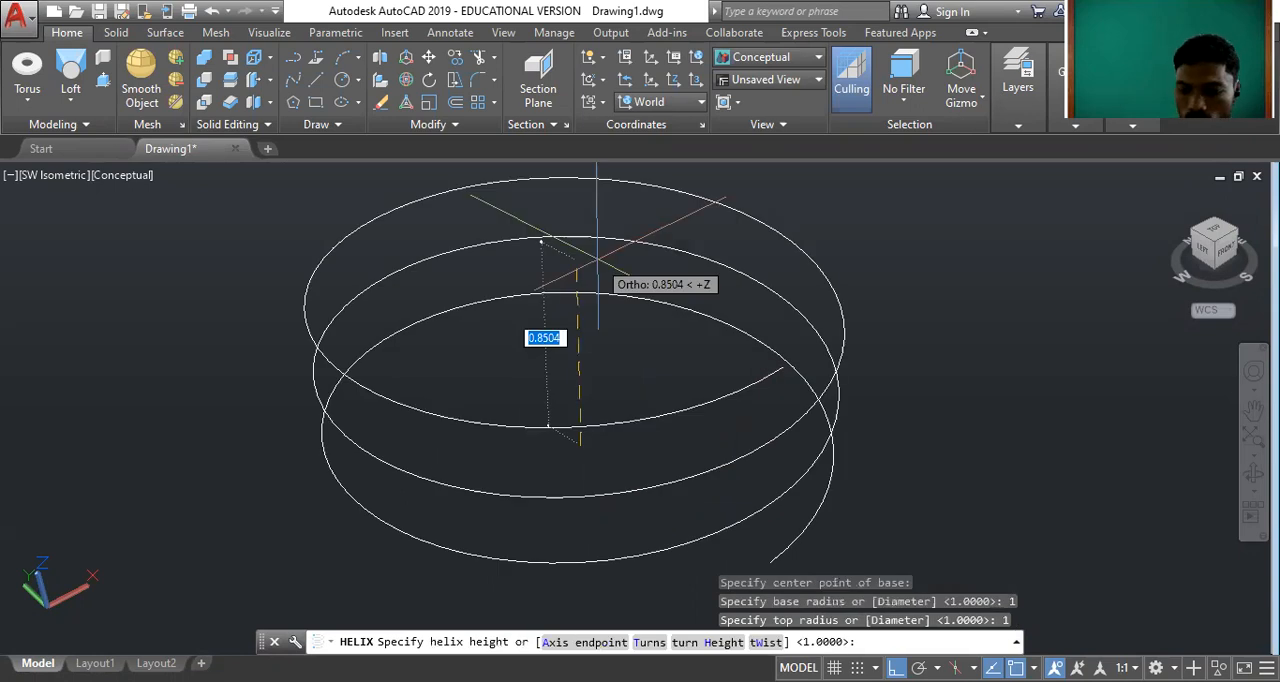
type("4")
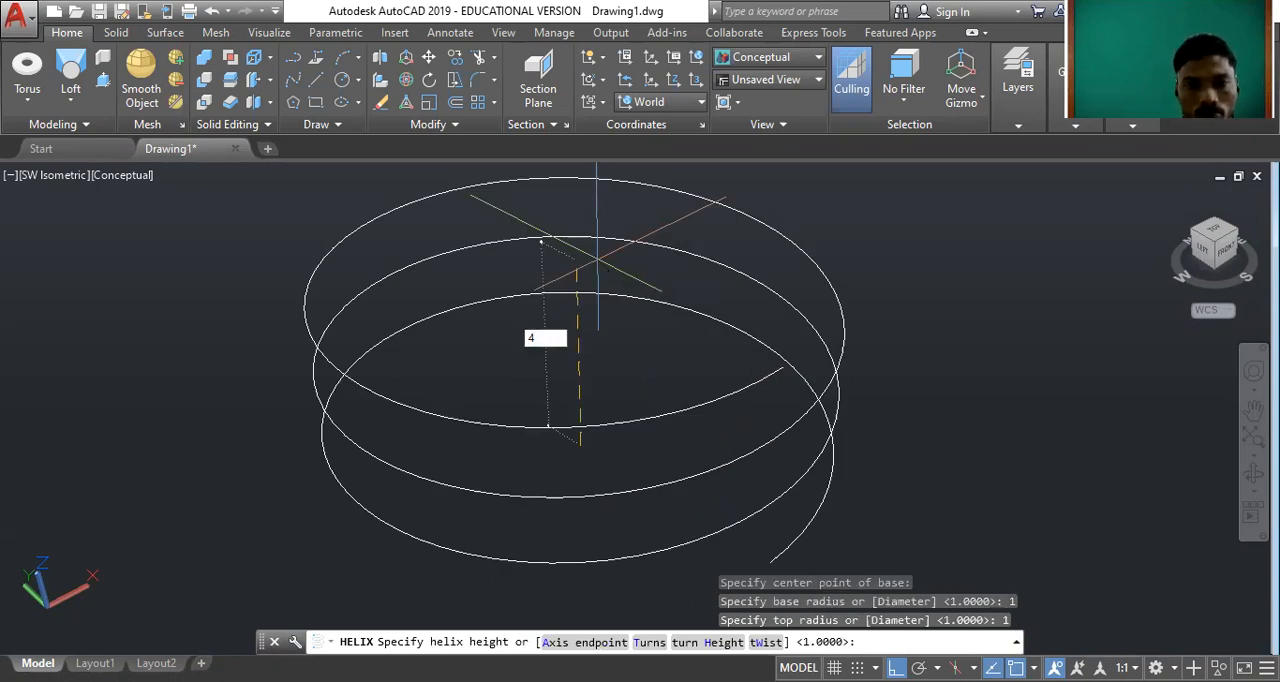
key("Return")
Set the helix's number of turns to 10 in its properties and clear the selection.
left_click(589, 326)
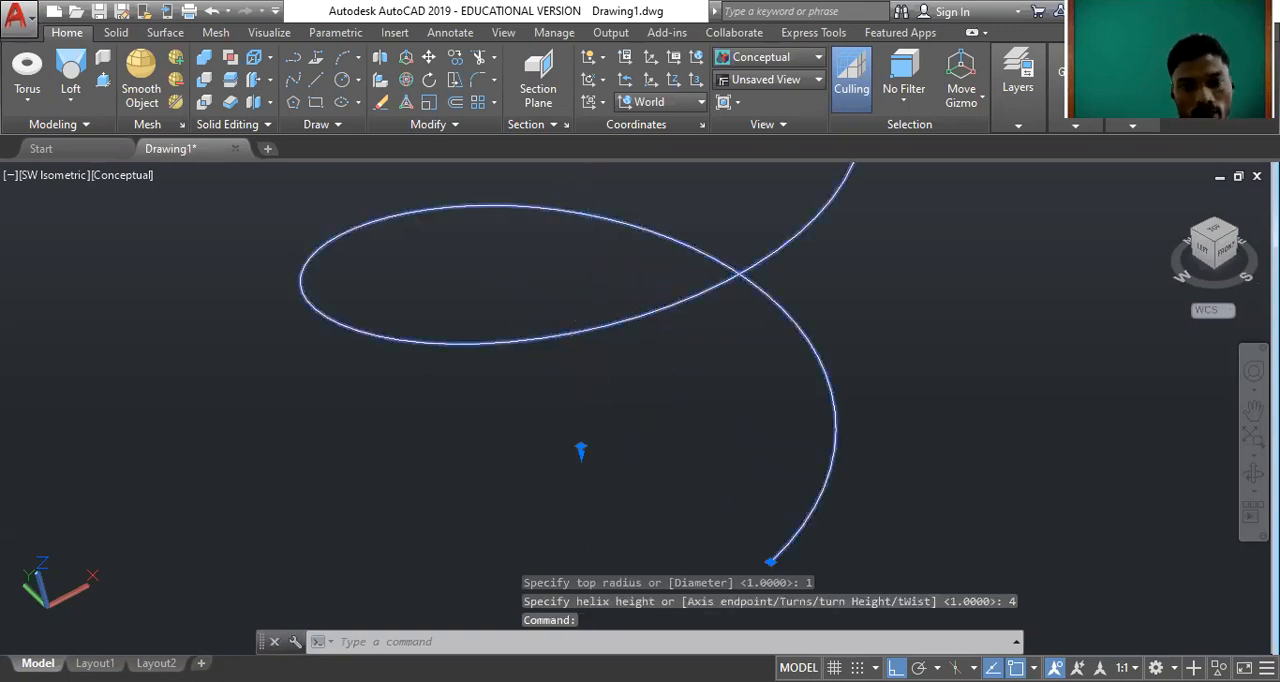
key("ctrl+1")
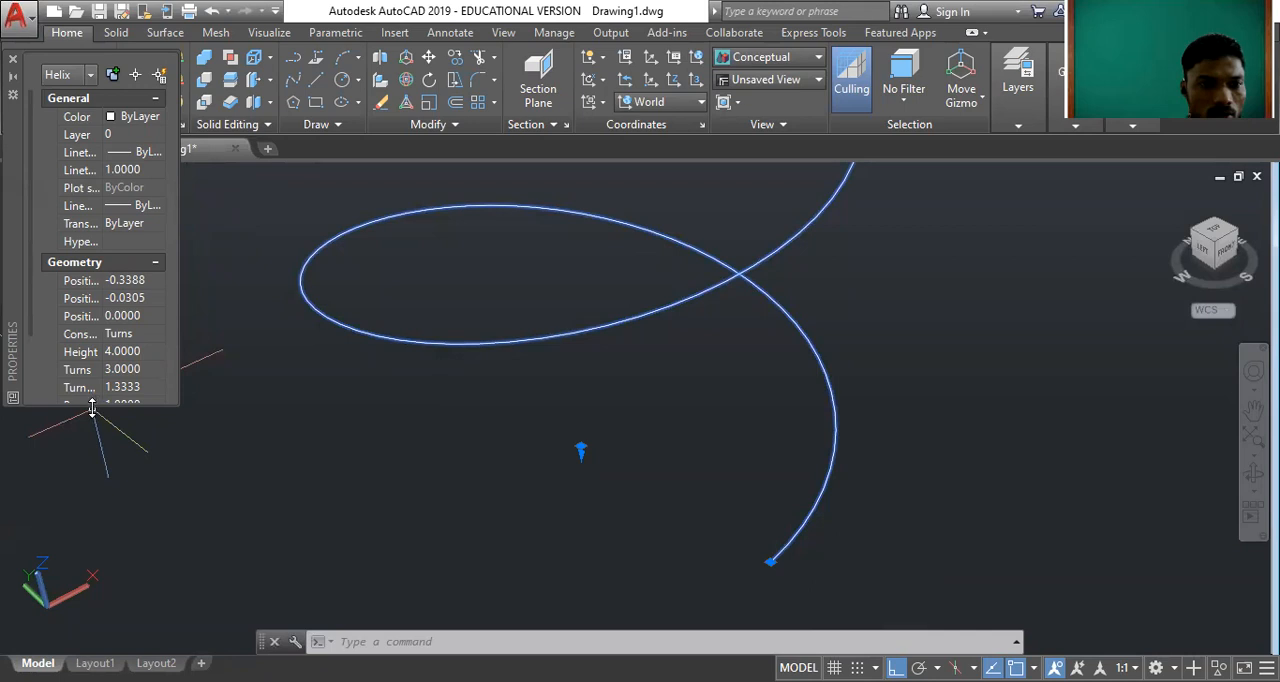
left_click_drag(112, 405, 112, 498)
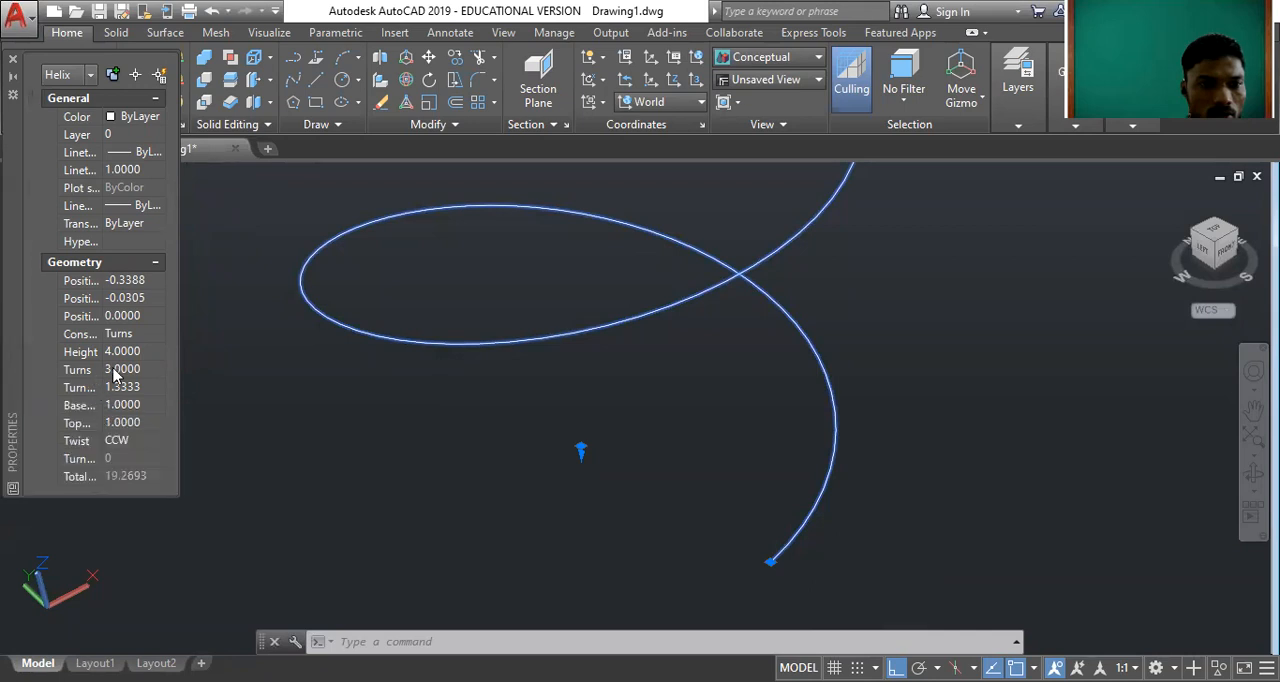
left_click(135, 371)
type("10")
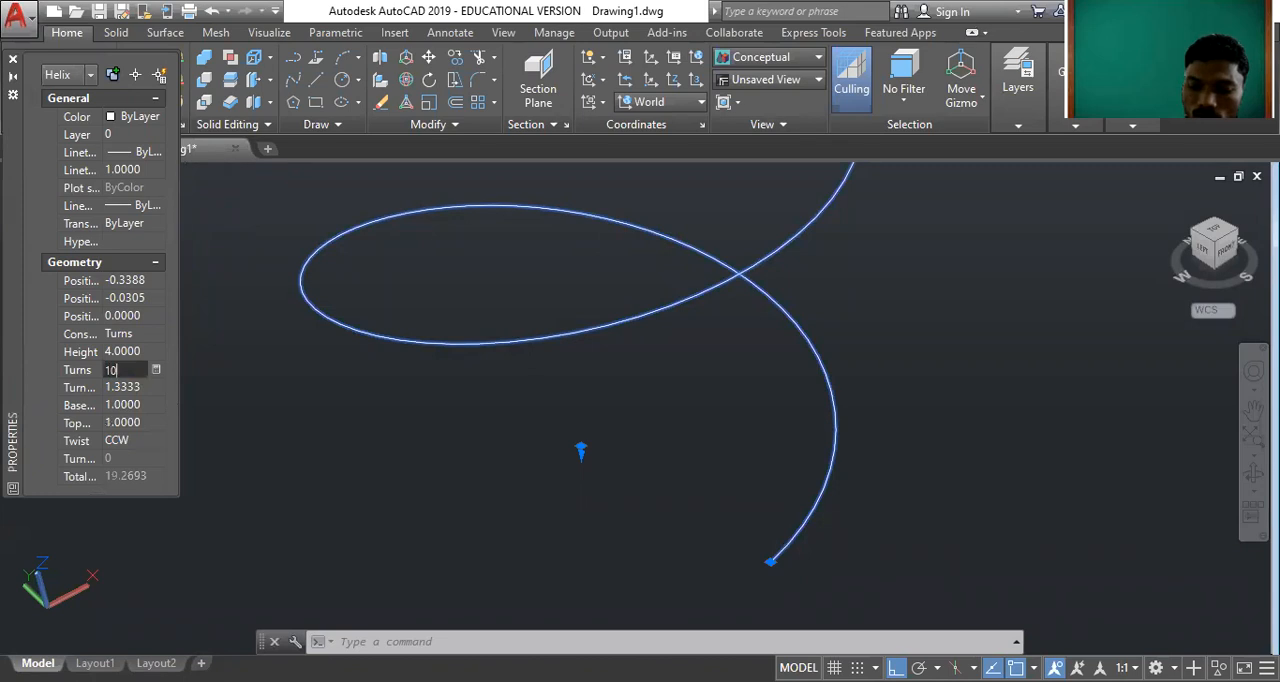
key("Tab")
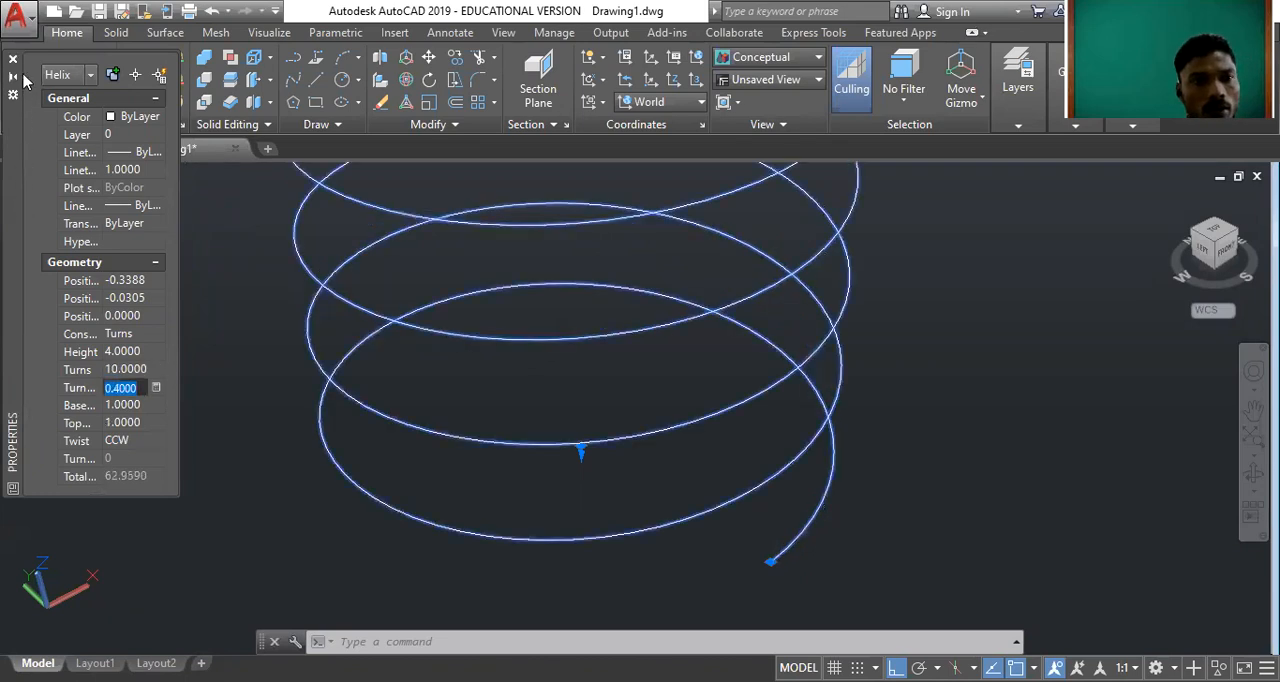
key("Escape")
scroll(702, 514, "down", 9)
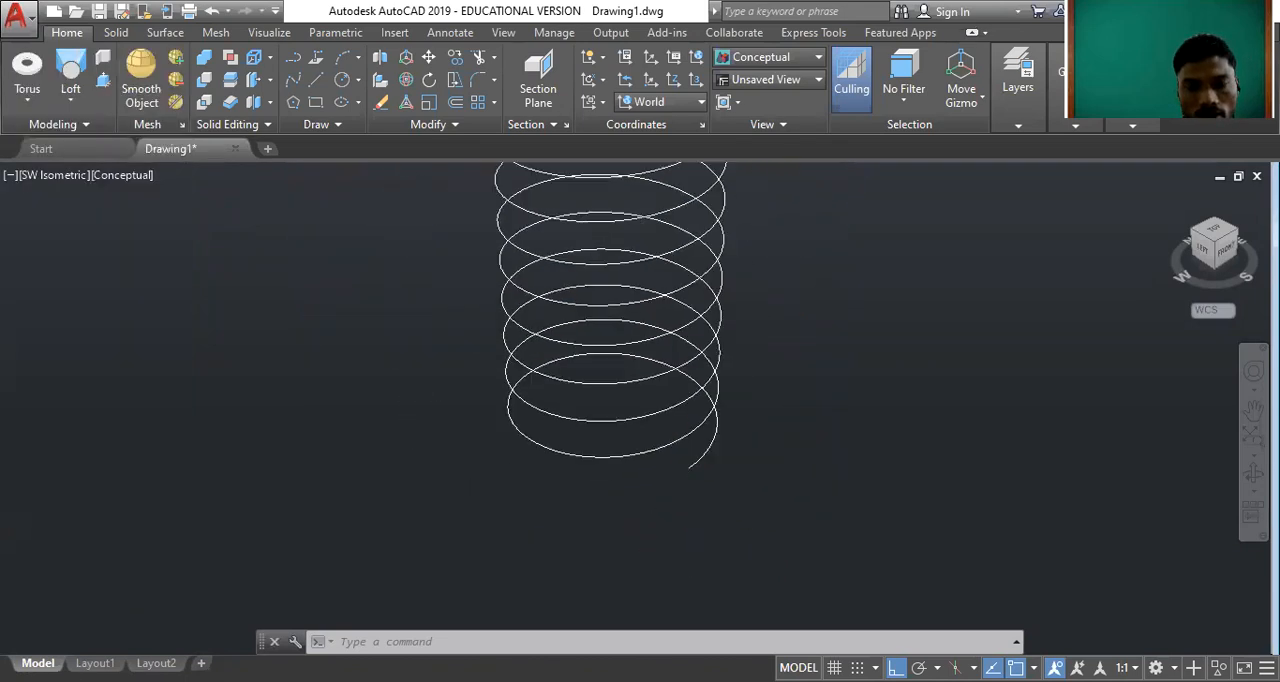
scroll(637, 295, "up", 3)
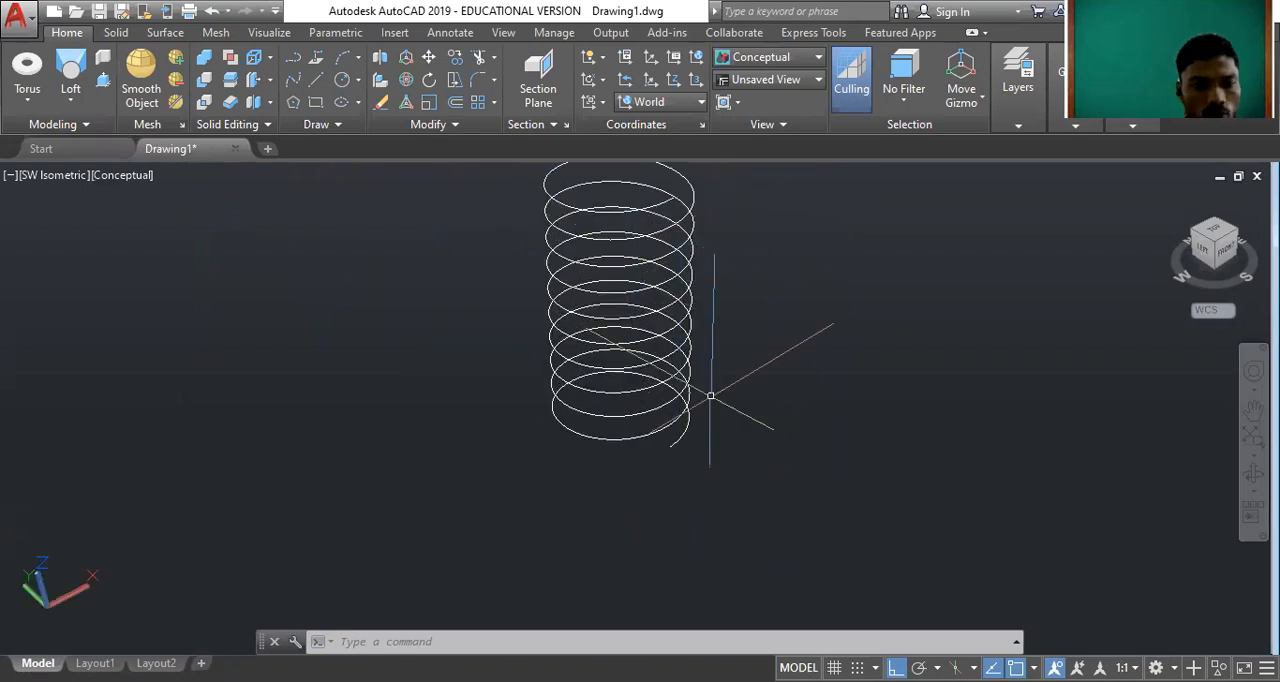
middle_click_drag(735, 296, 749, 400)
middle_click_drag(672, 412, 668, 395)
key("Escape")
scroll(629, 395, "up", 1)
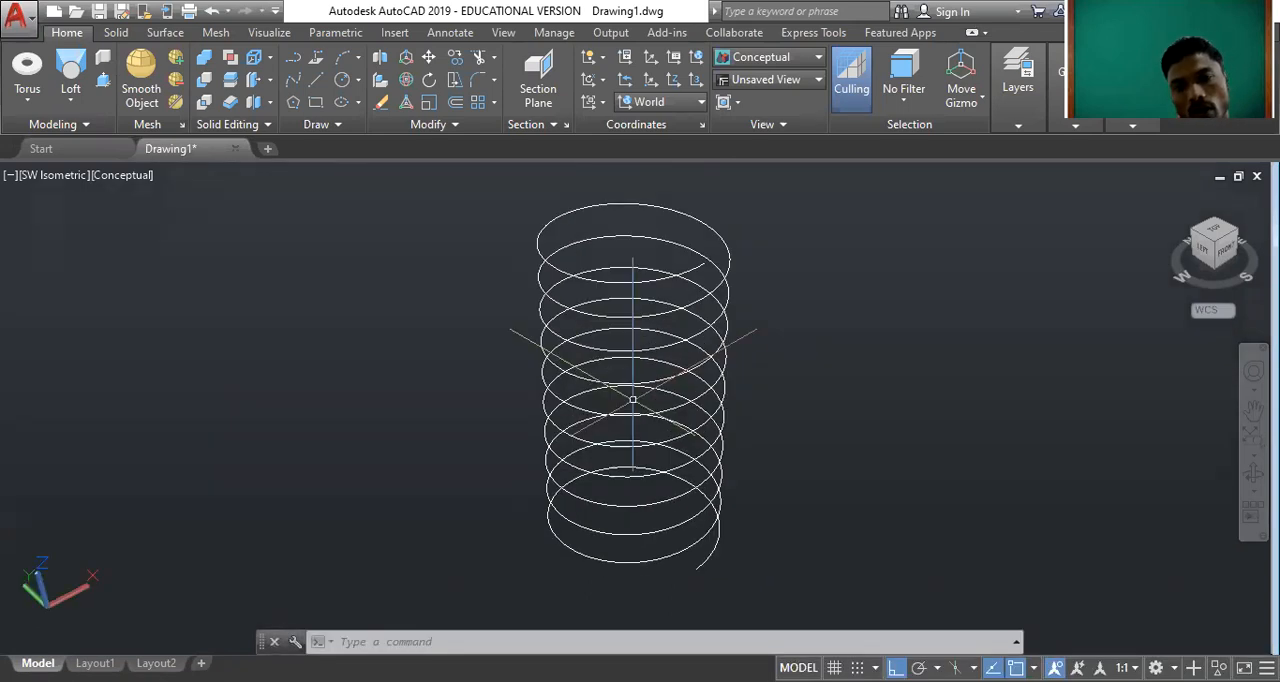
left_click(70, 101)
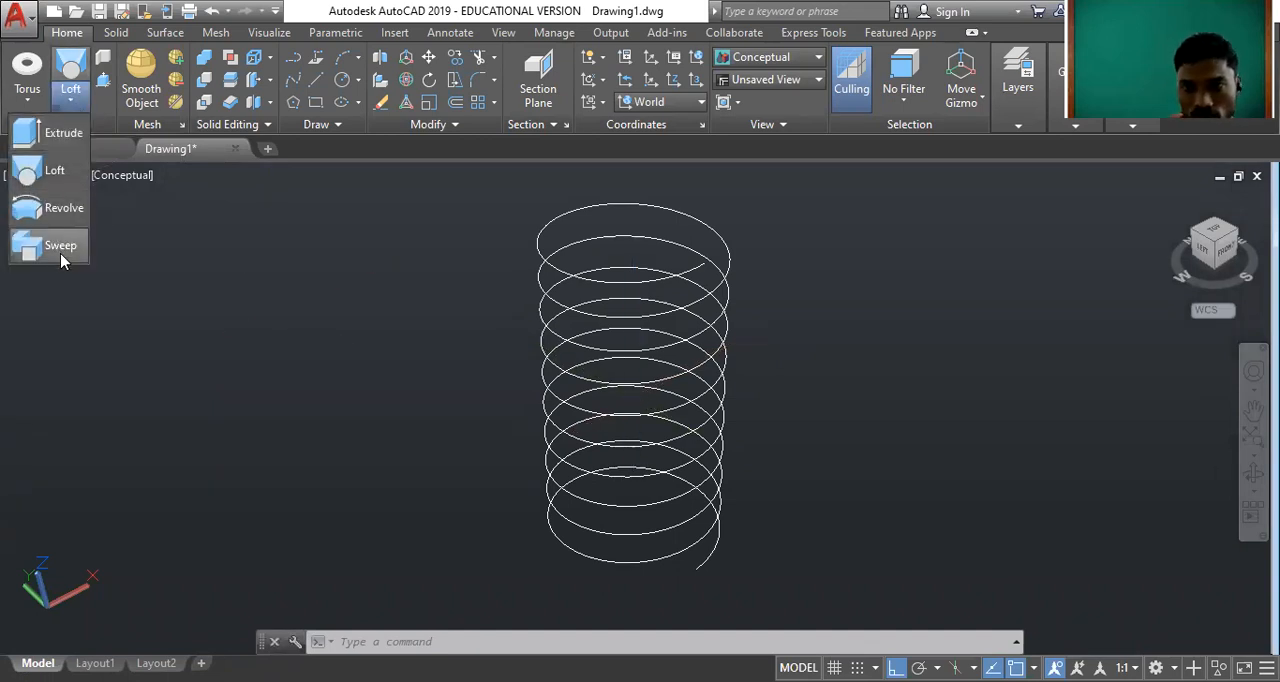
left_click(119, 182)
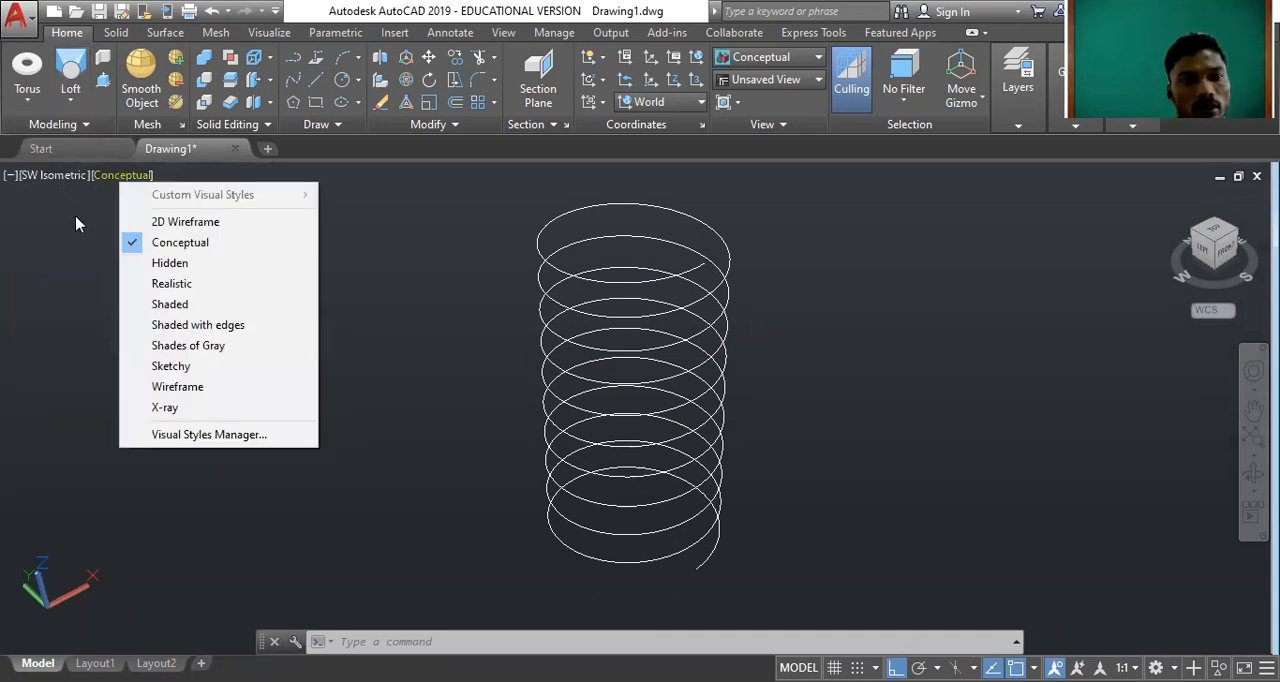
left_click(49, 184)
left_click(93, 300)
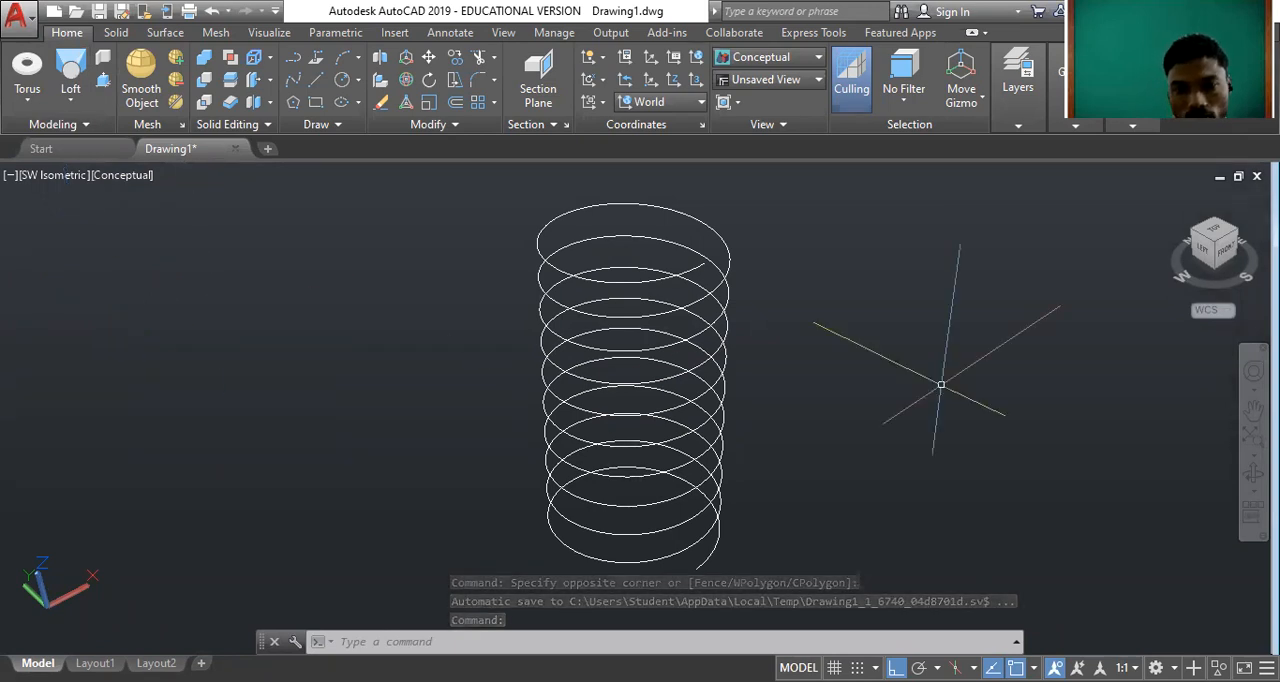
Draw a circle of radius 0.2 centred on the lower end of the helix.
scroll(640, 350, "down", 2)
scroll(757, 500, "up", 3)
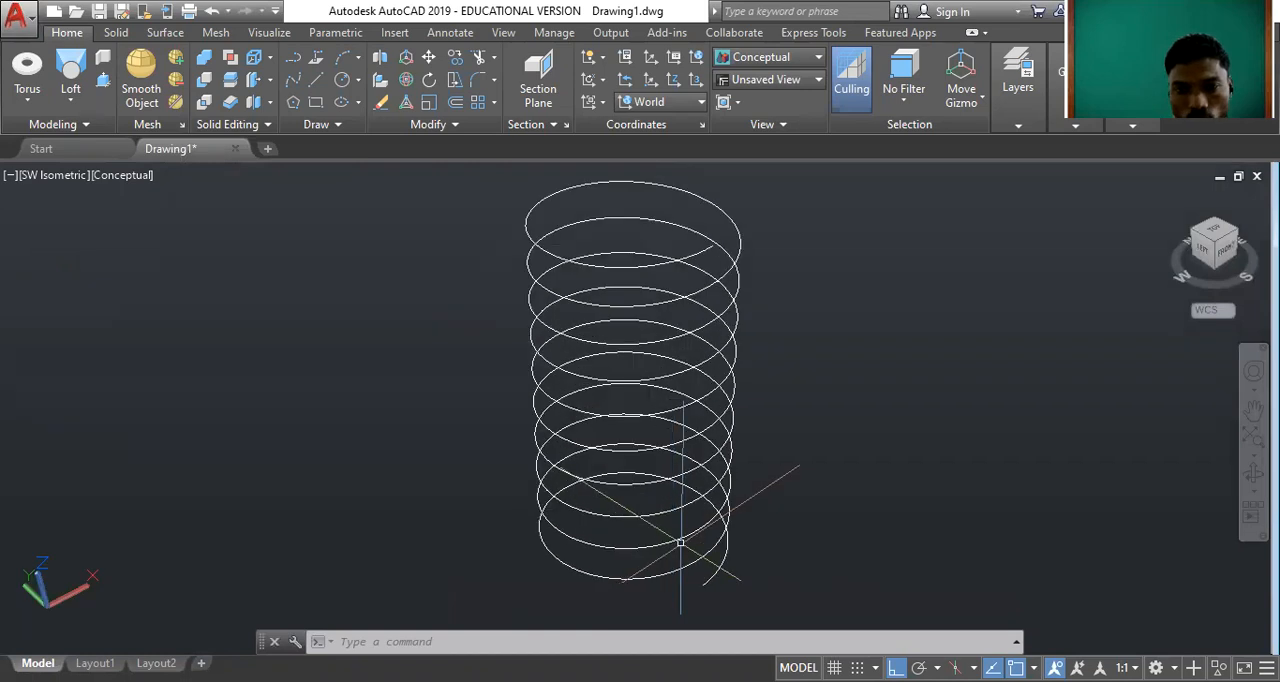
scroll(757, 498, "down", 2)
scroll(737, 450, "up", 3)
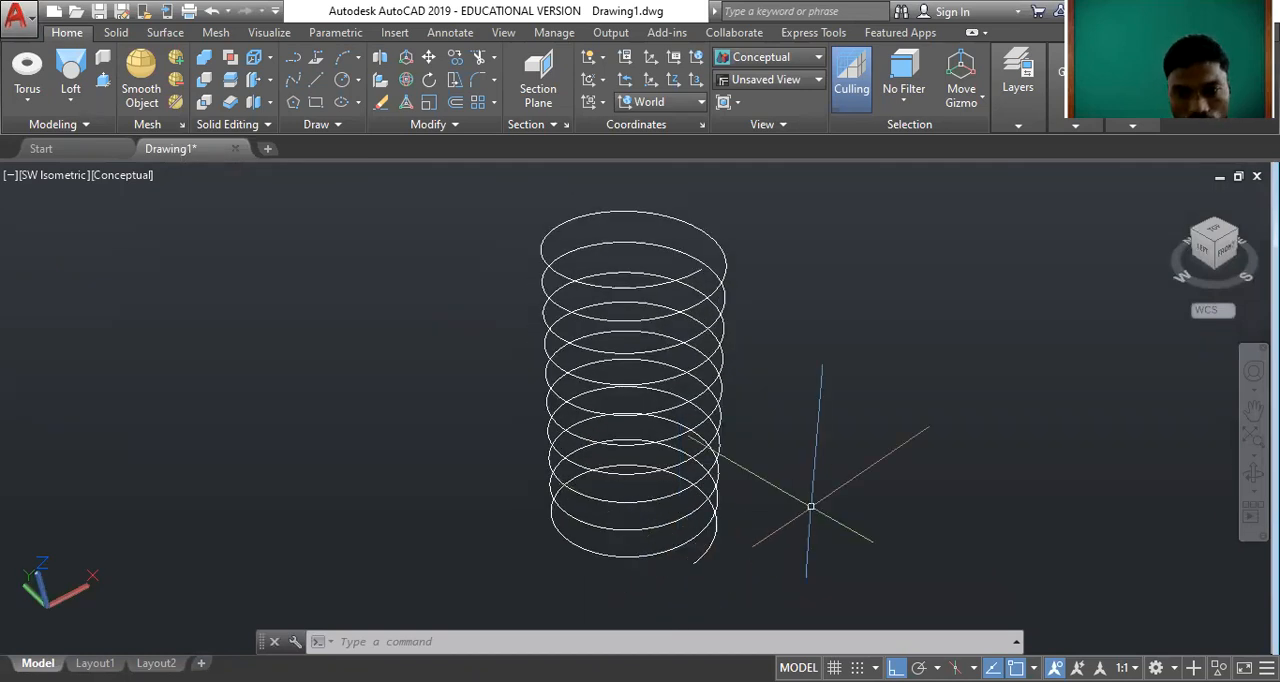
type("c")
key("Return")
left_click(695, 563)
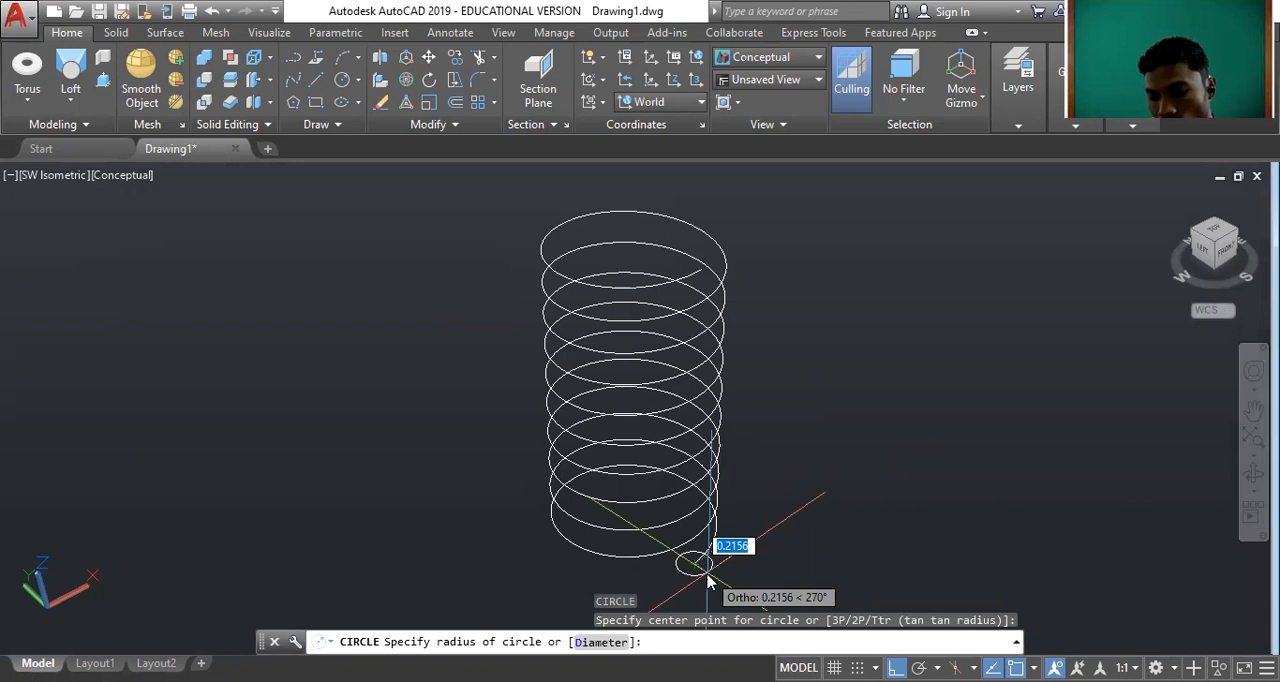
type("0.2")
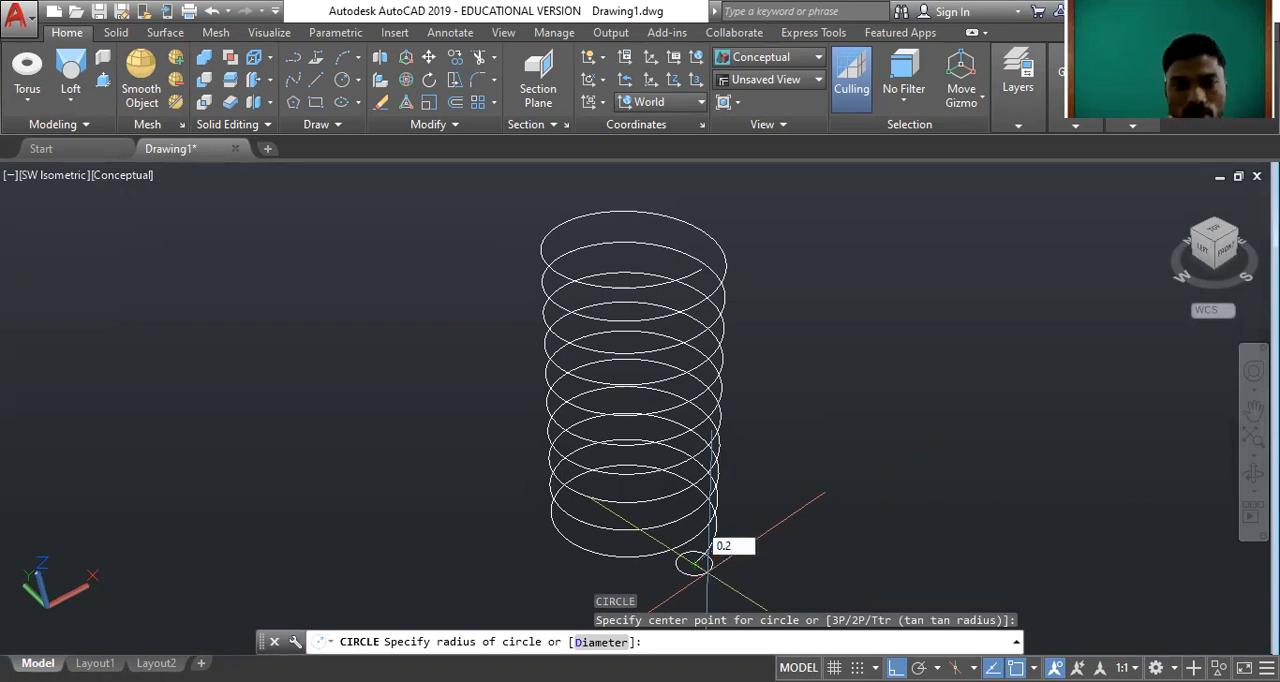
key("Return")
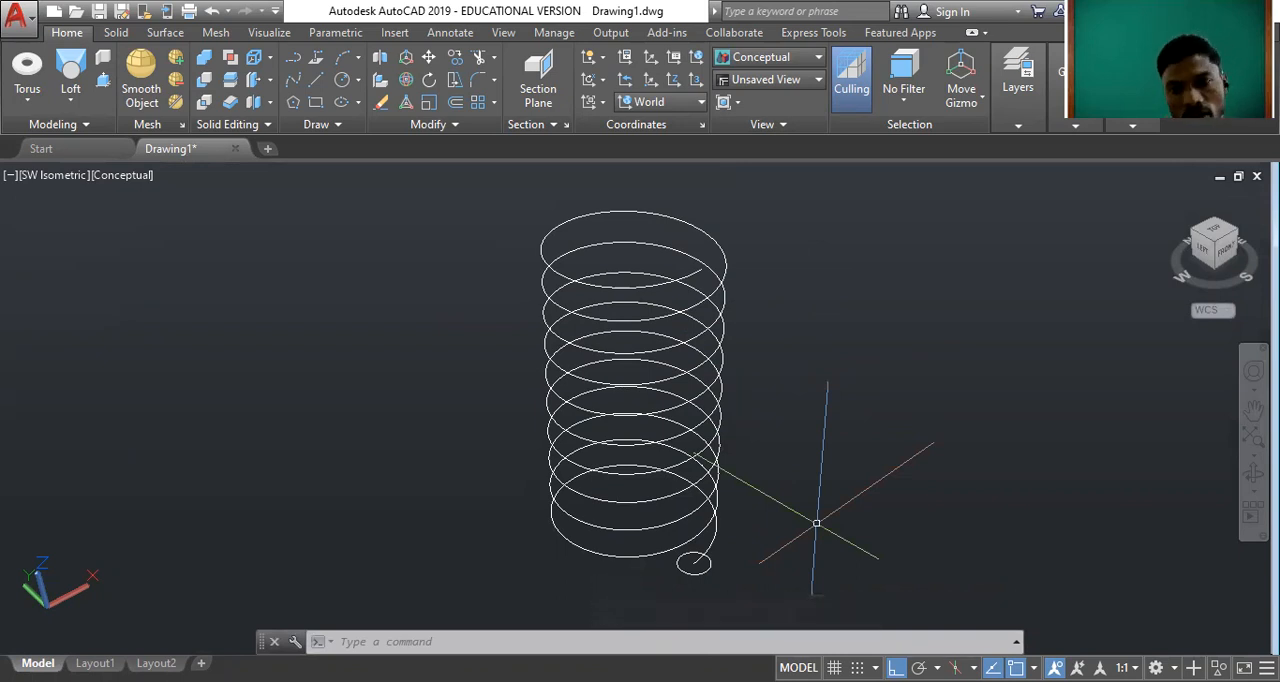
Try to sweep the small circle along the helix as a solid.
middle_click_drag(816, 523, 820, 522)
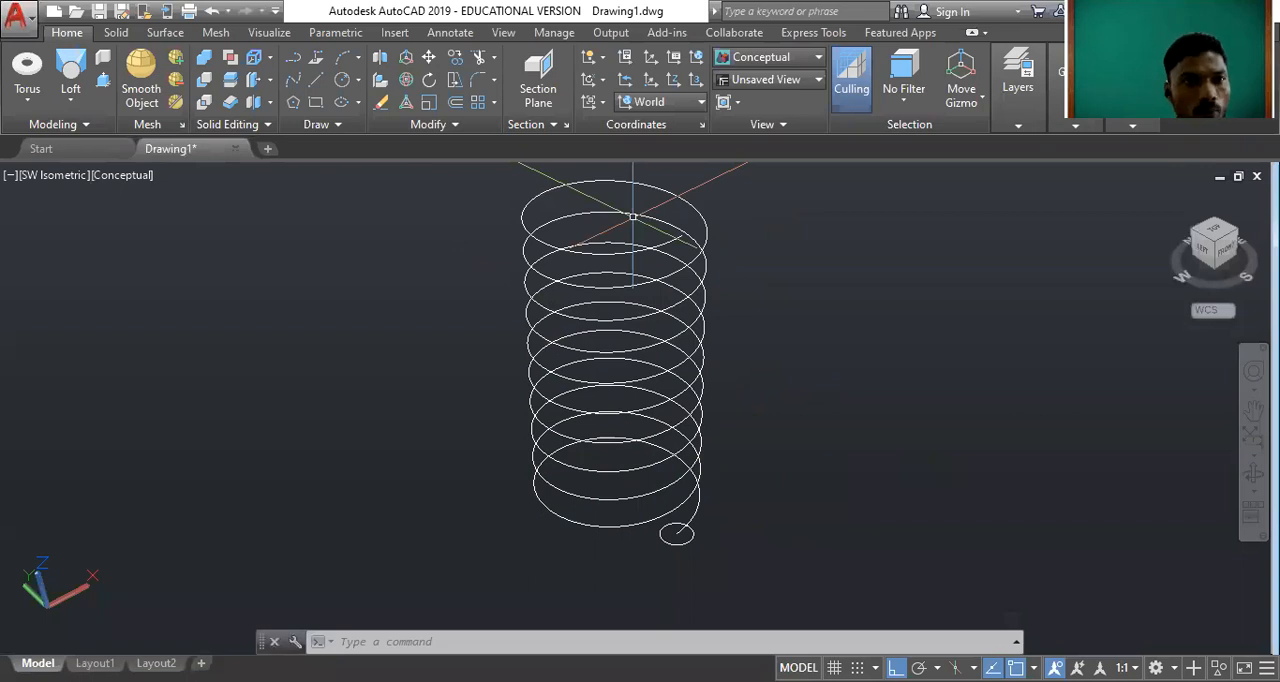
left_click(76, 104)
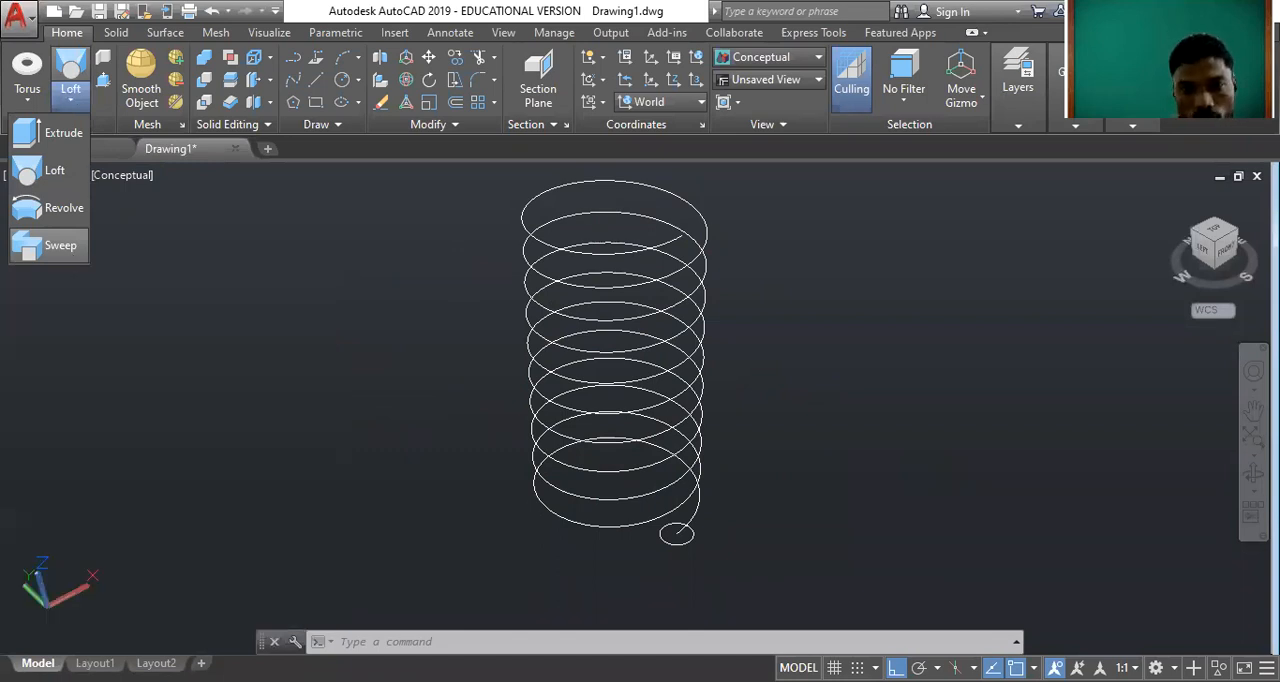
left_click(50, 245)
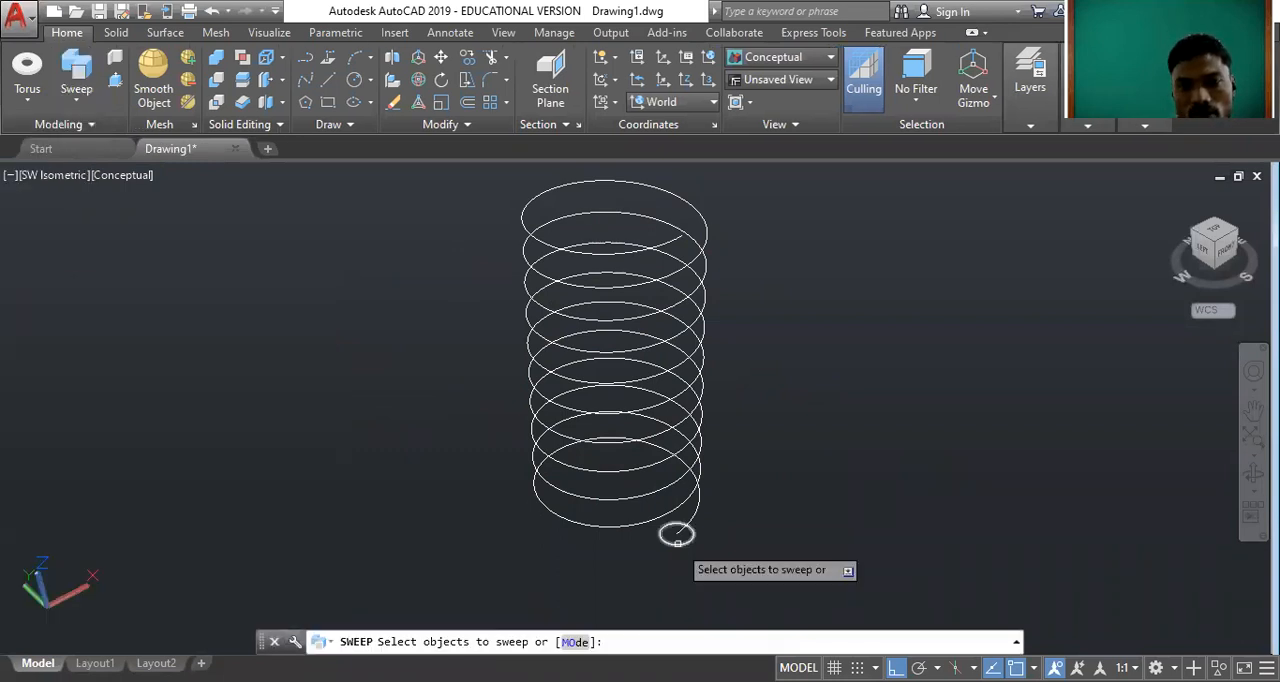
left_click(677, 540)
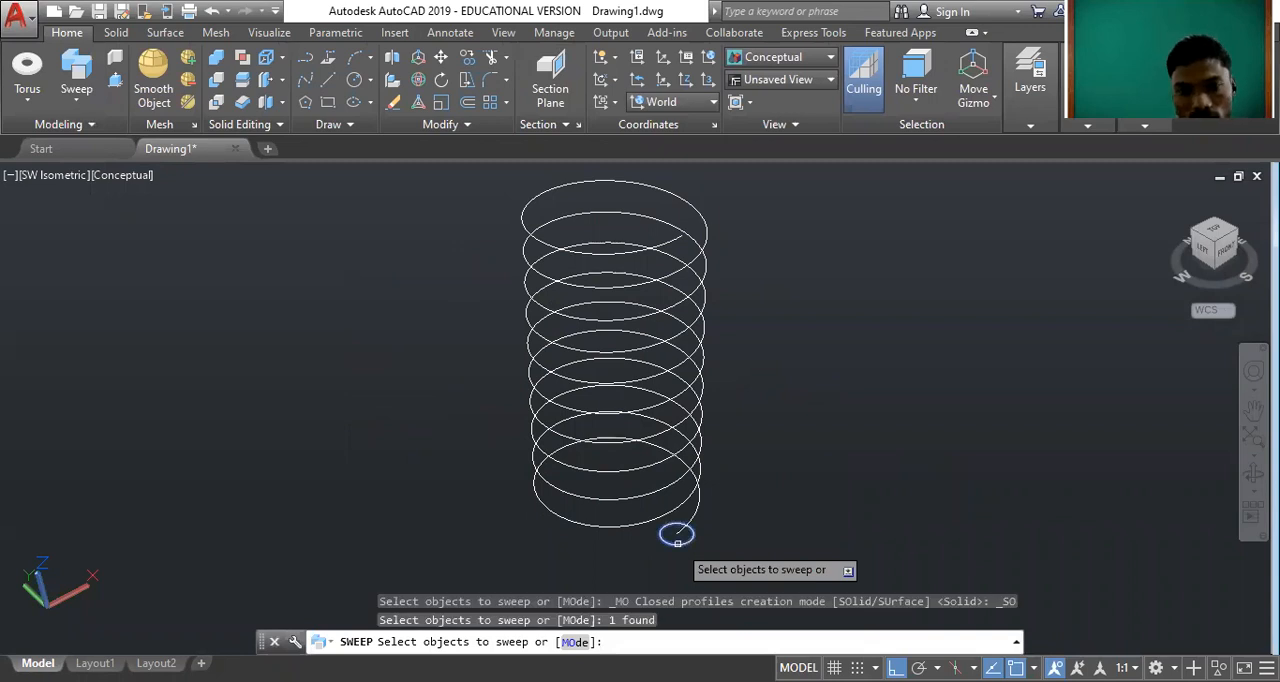
key("Return")
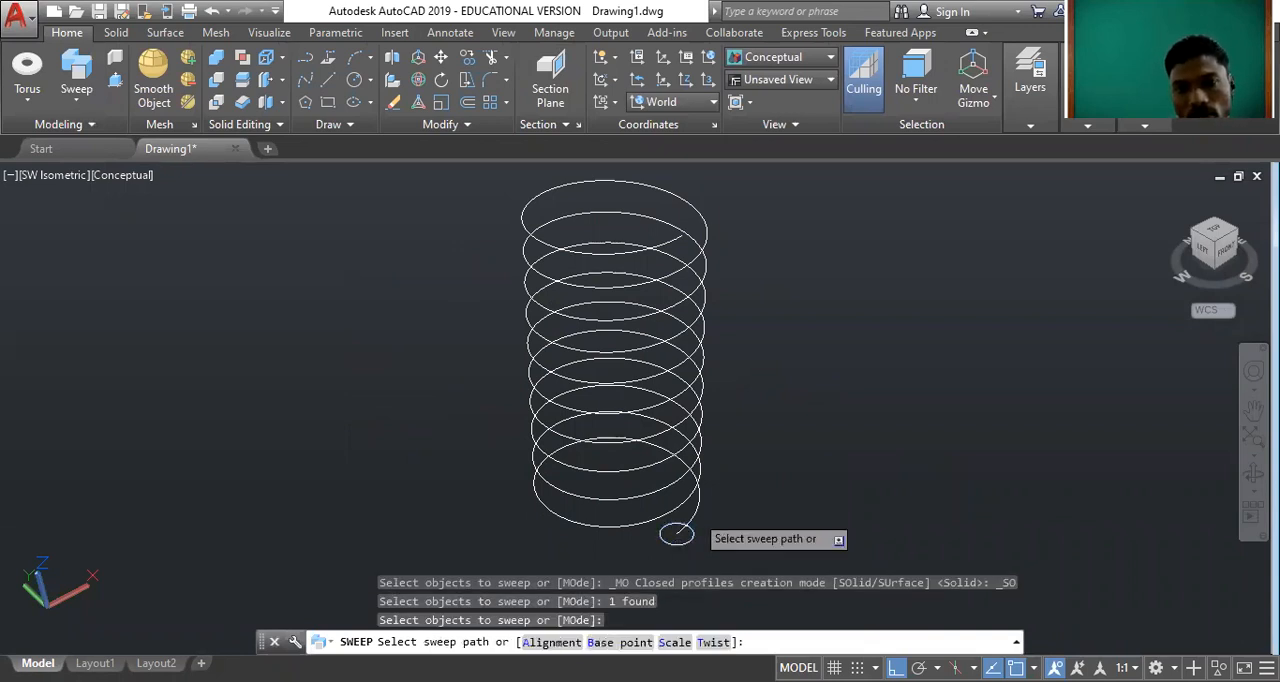
left_click(688, 526)
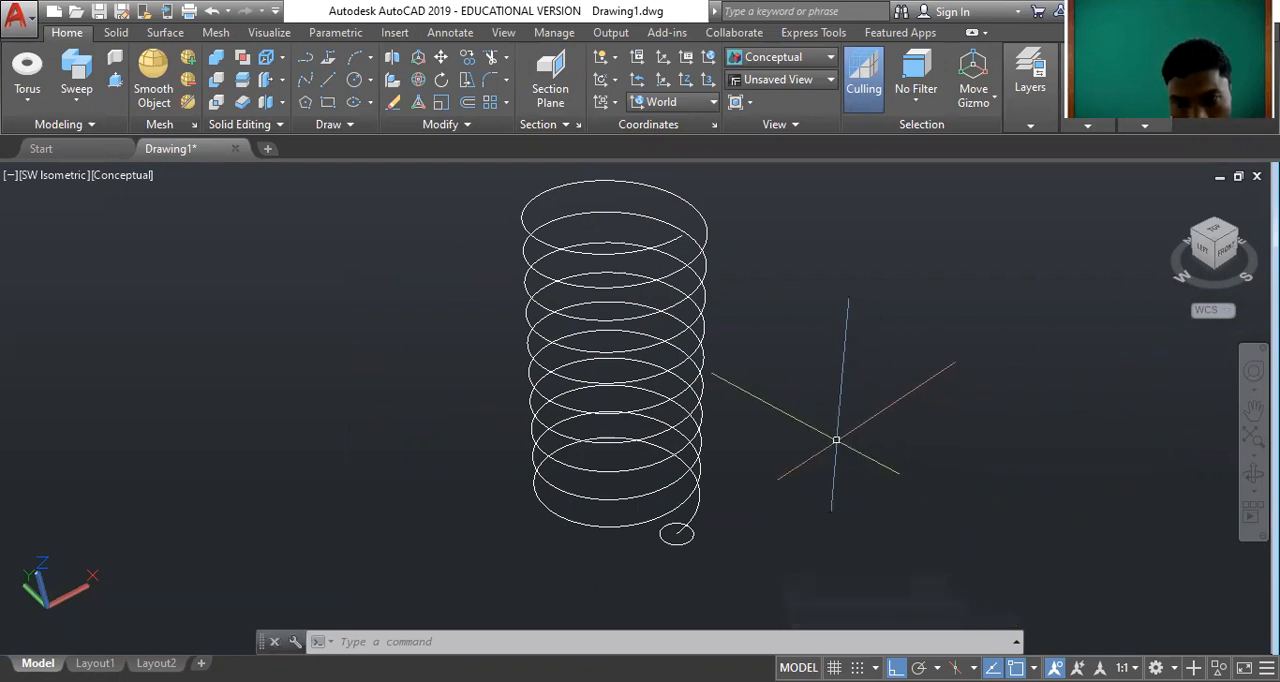
Retry the Sweep command with the 0.2 radius circle as profile and the helix as path.
left_click(855, 488)
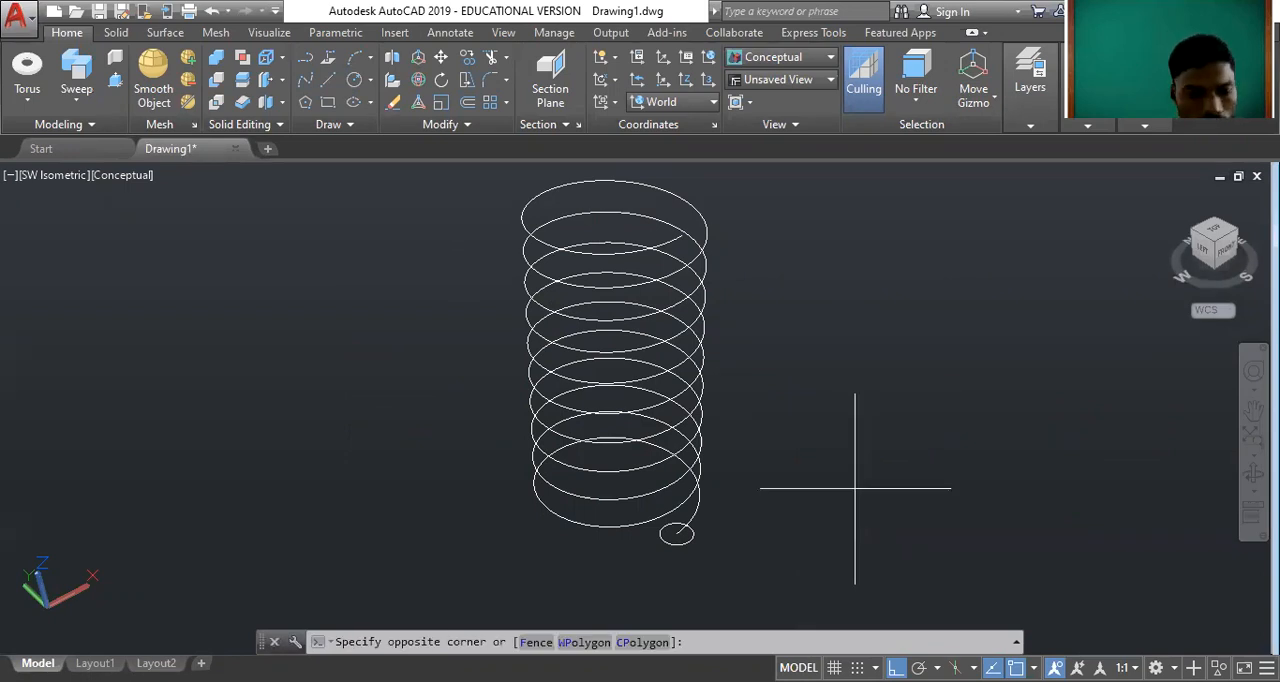
left_click(870, 514)
type("sweep")
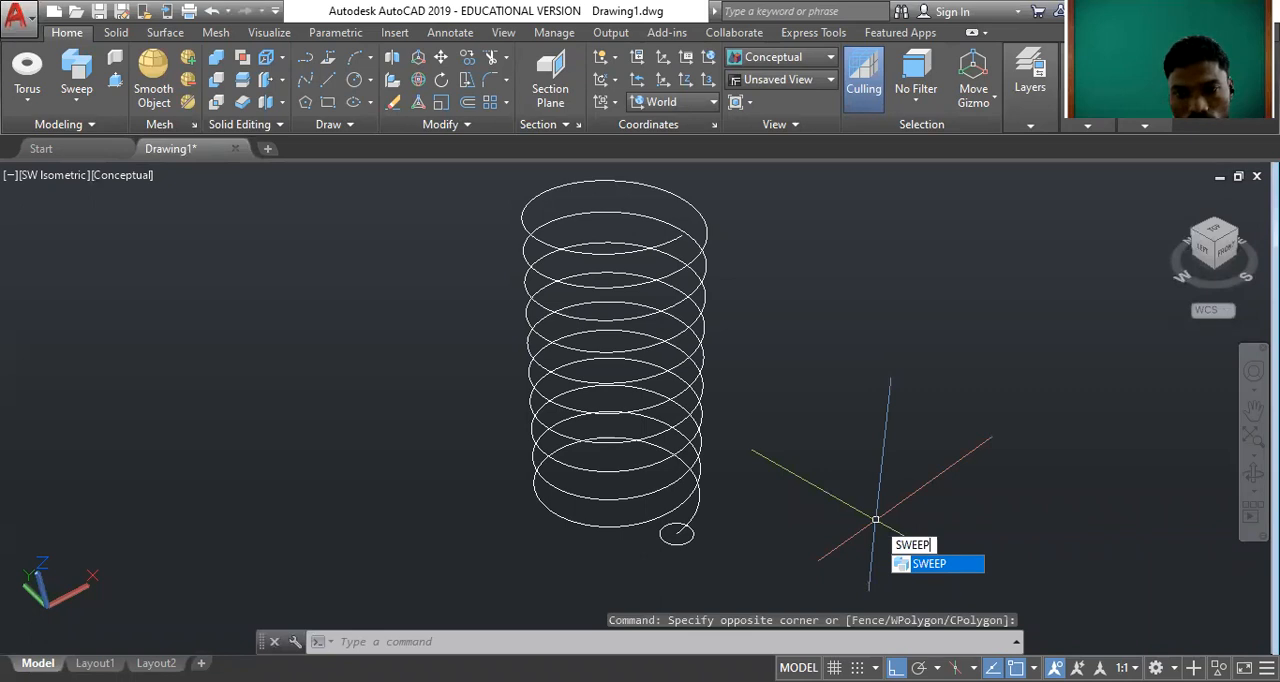
key("Return")
left_click(672, 540)
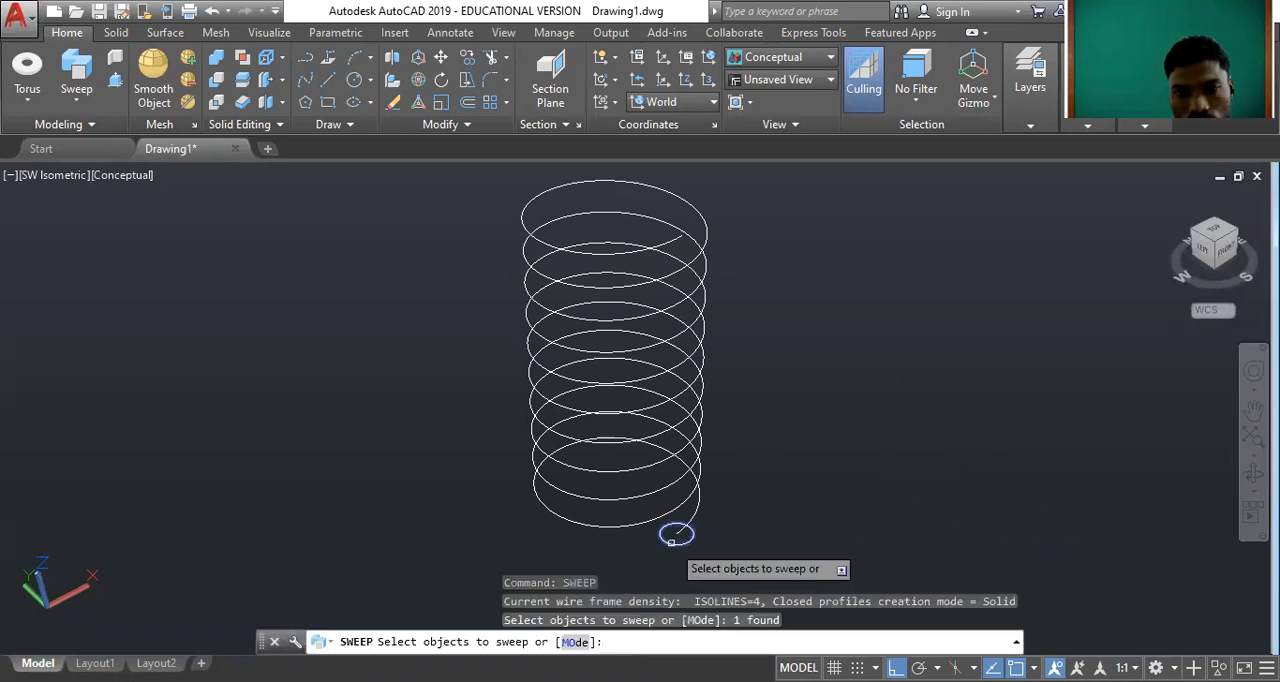
key("Return")
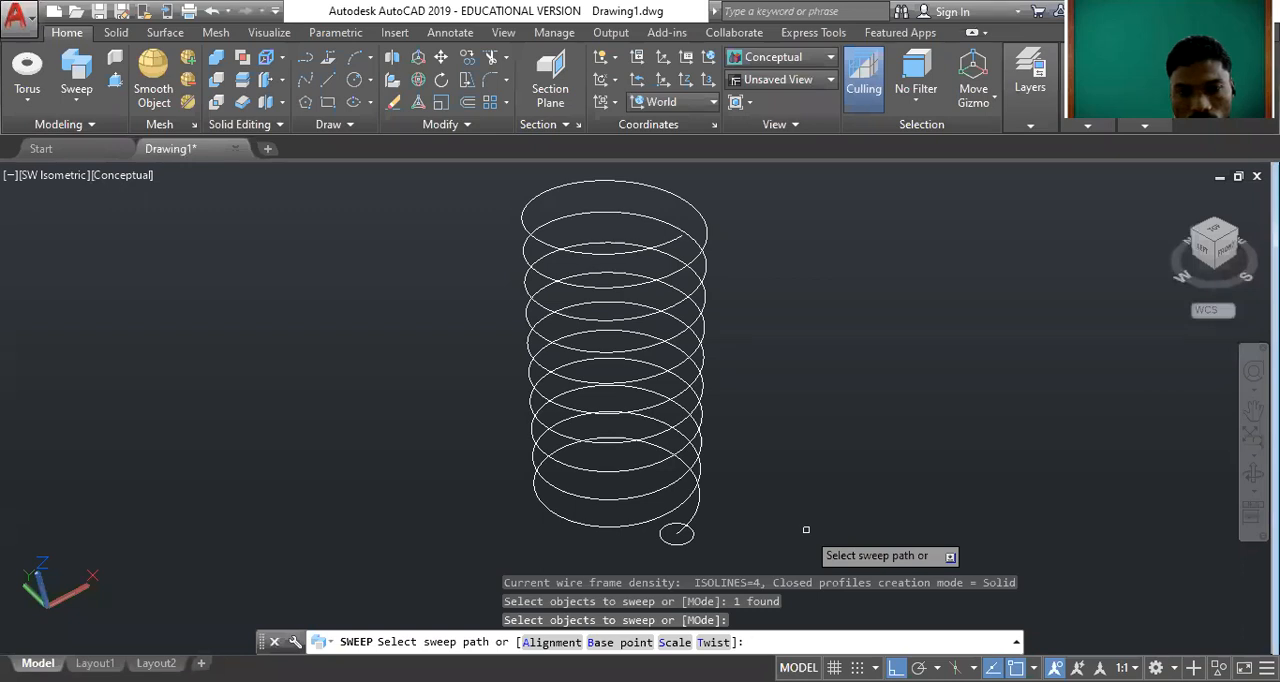
left_click(677, 507)
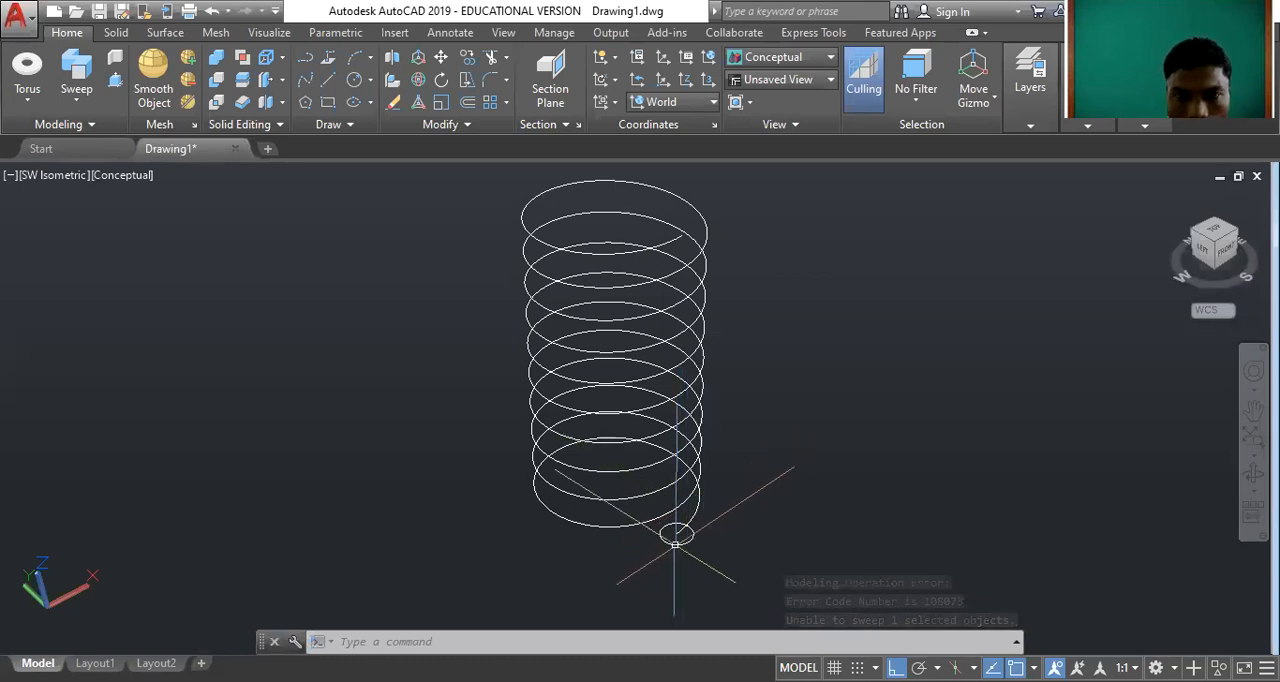
Erase the 0.2 radius circle at the lower end of the helix.
scroll(686, 560, "up", 2)
left_click(685, 580)
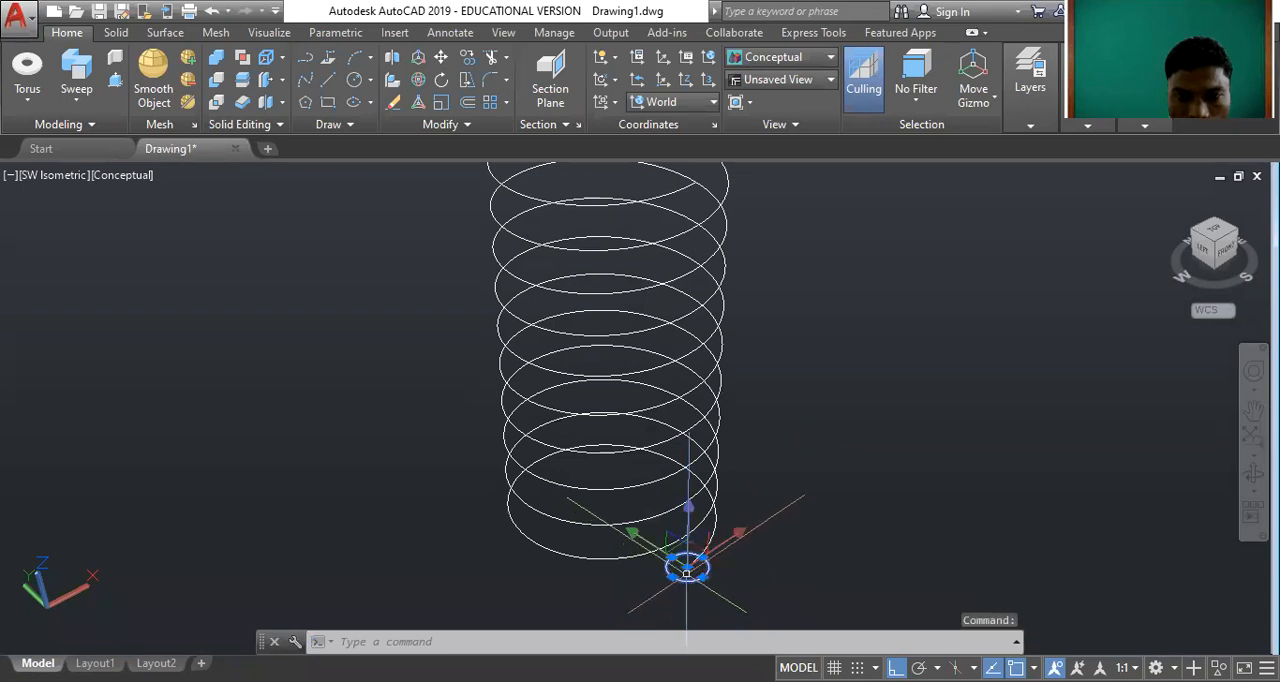
scroll(636, 430, "up", 1)
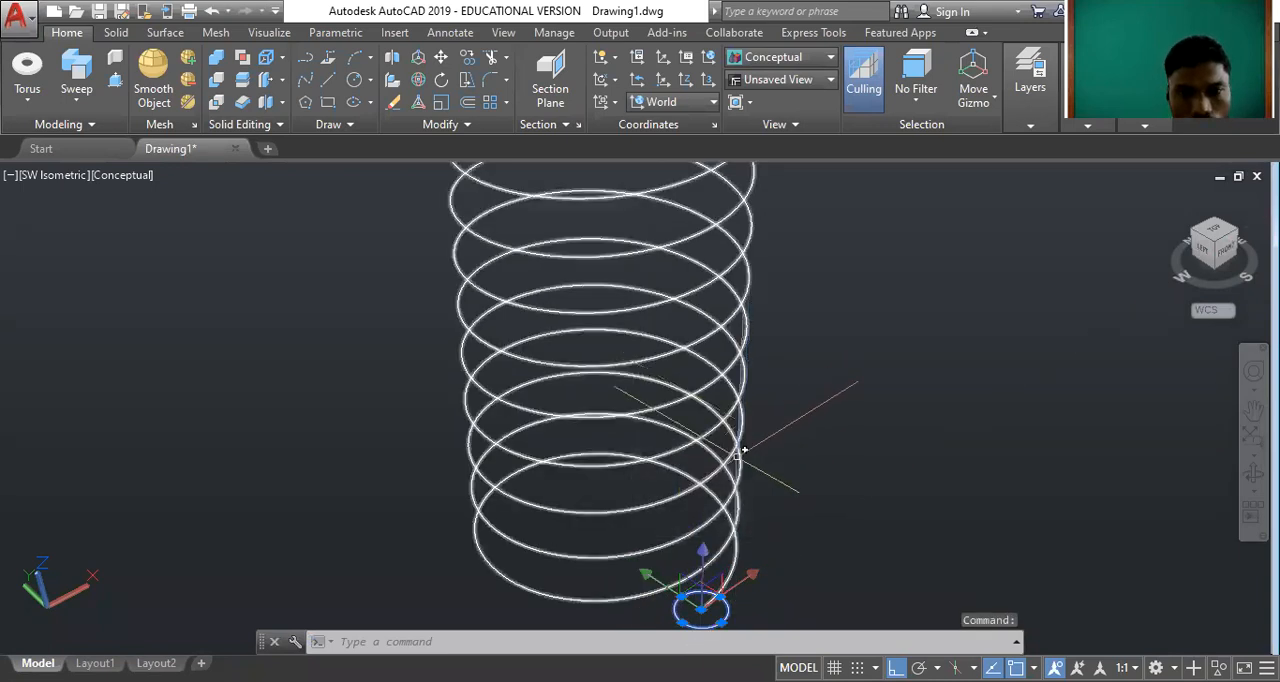
scroll(765, 360, "down", 3)
scroll(690, 510, "up", 2)
scroll(665, 530, "up", 1)
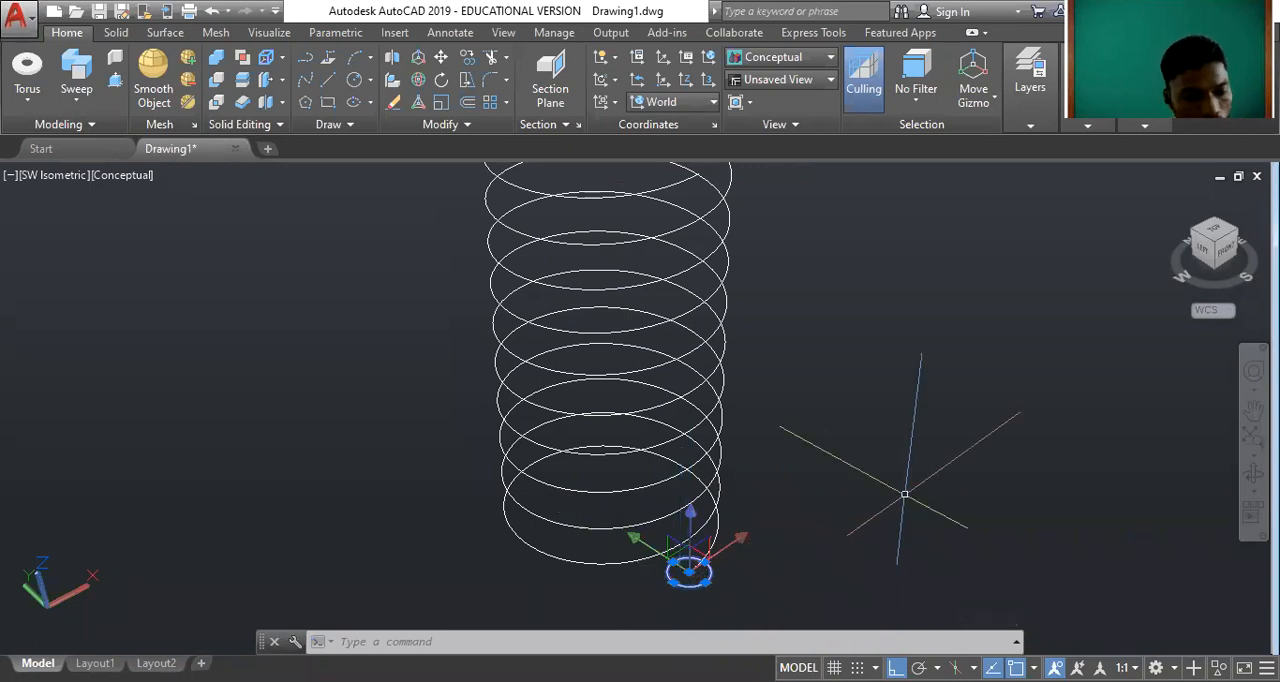
type("erase")
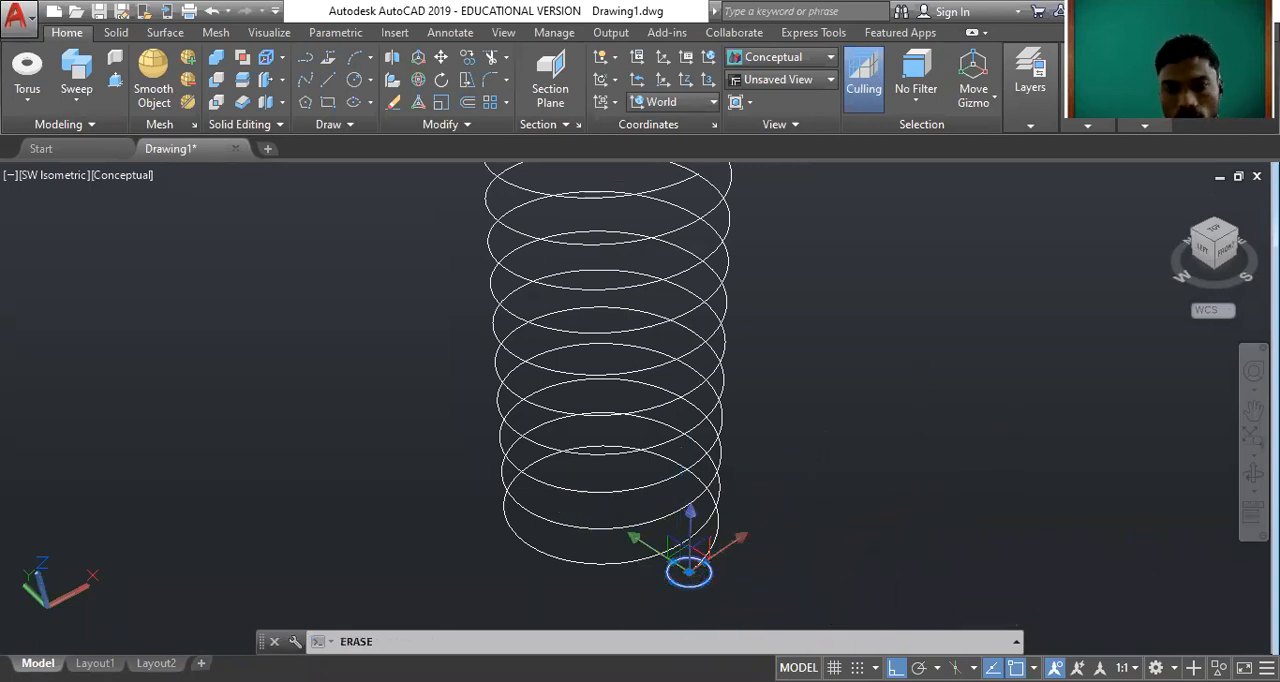
key("Return")
Draw a circle of radius 0.1 centred on the lower end of the helix.
scroll(723, 337, "down", 3)
scroll(668, 551, "up", 2)
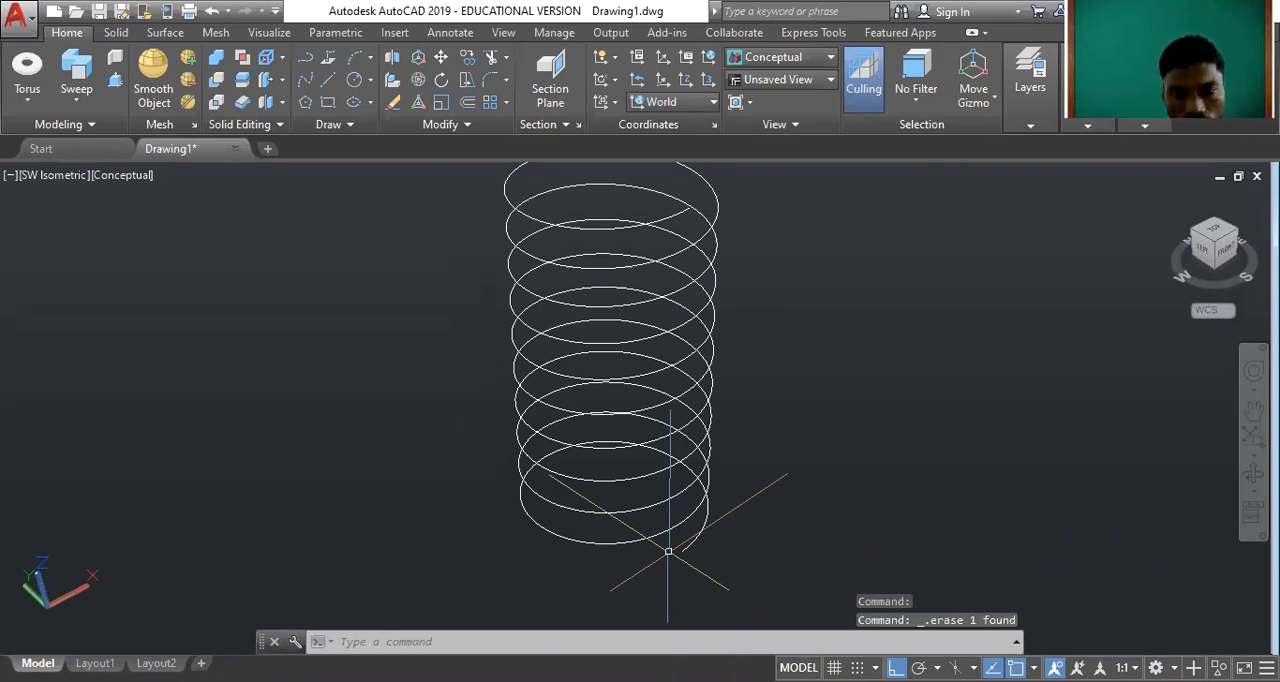
type("c")
key("Return")
left_click(683, 551)
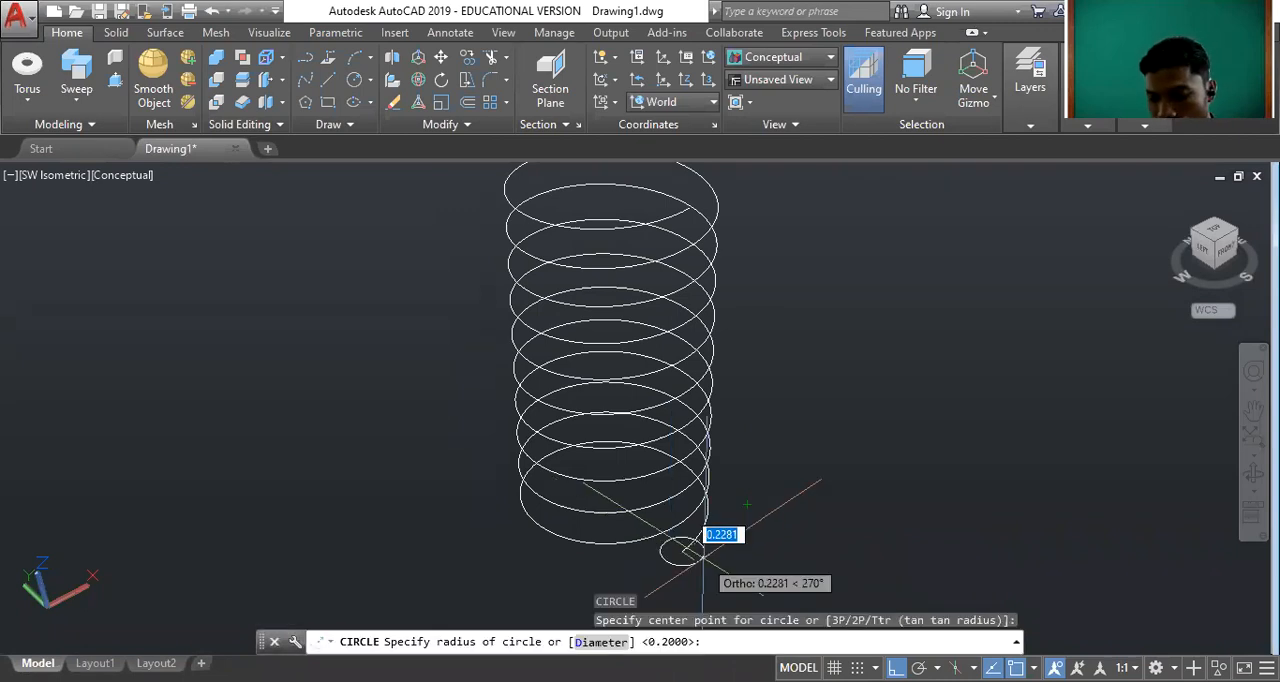
type("0.1")
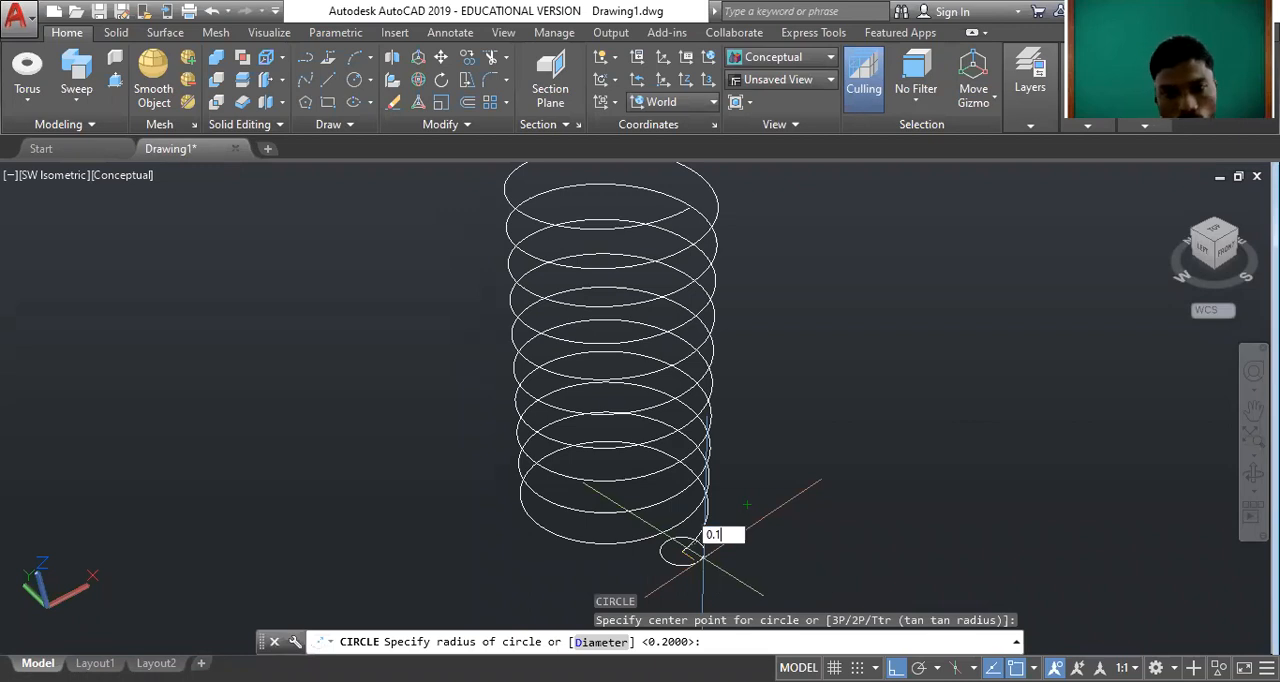
key("Return")
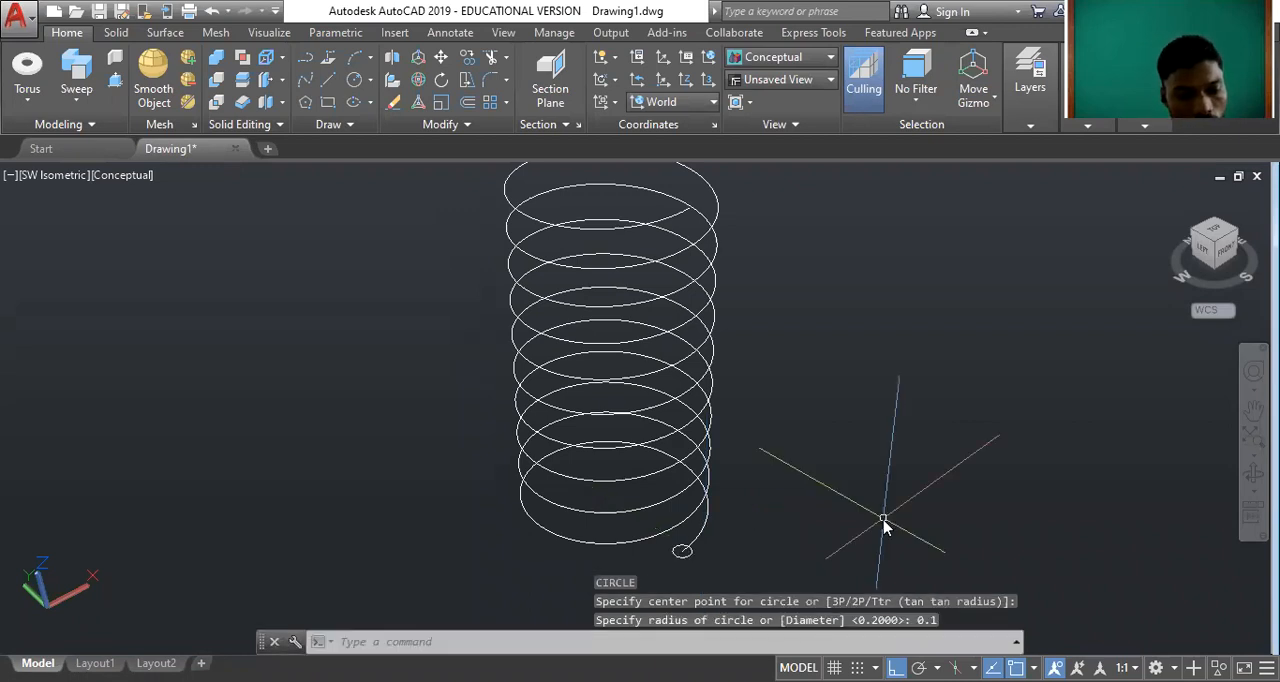
Sweep the 0.1 radius circle along the helix to form a solid coil spring.
type("sweep")
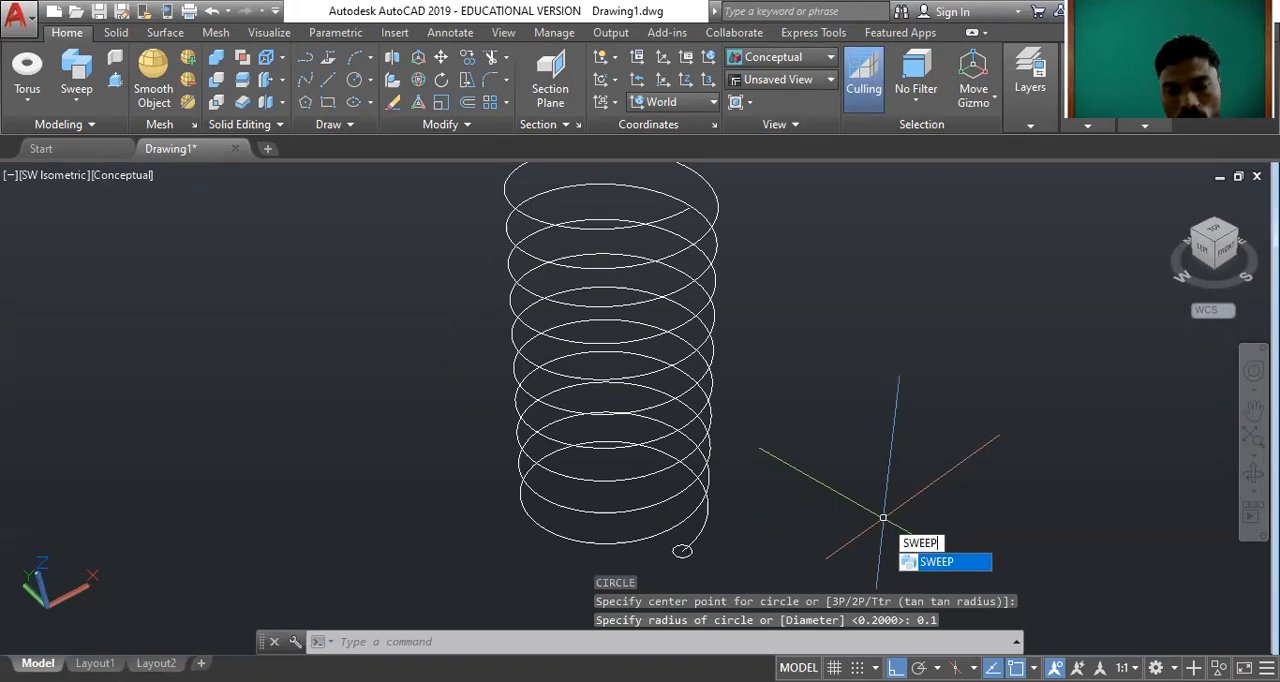
key("Return")
left_click(682, 551)
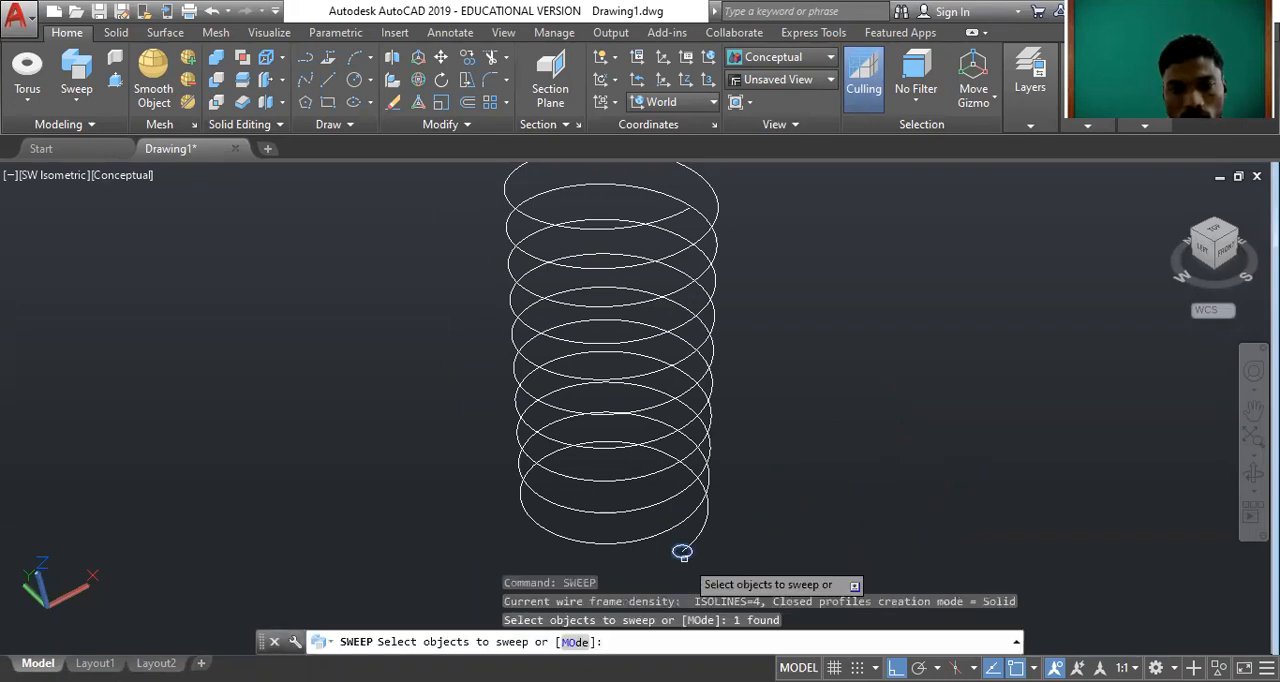
key("Return")
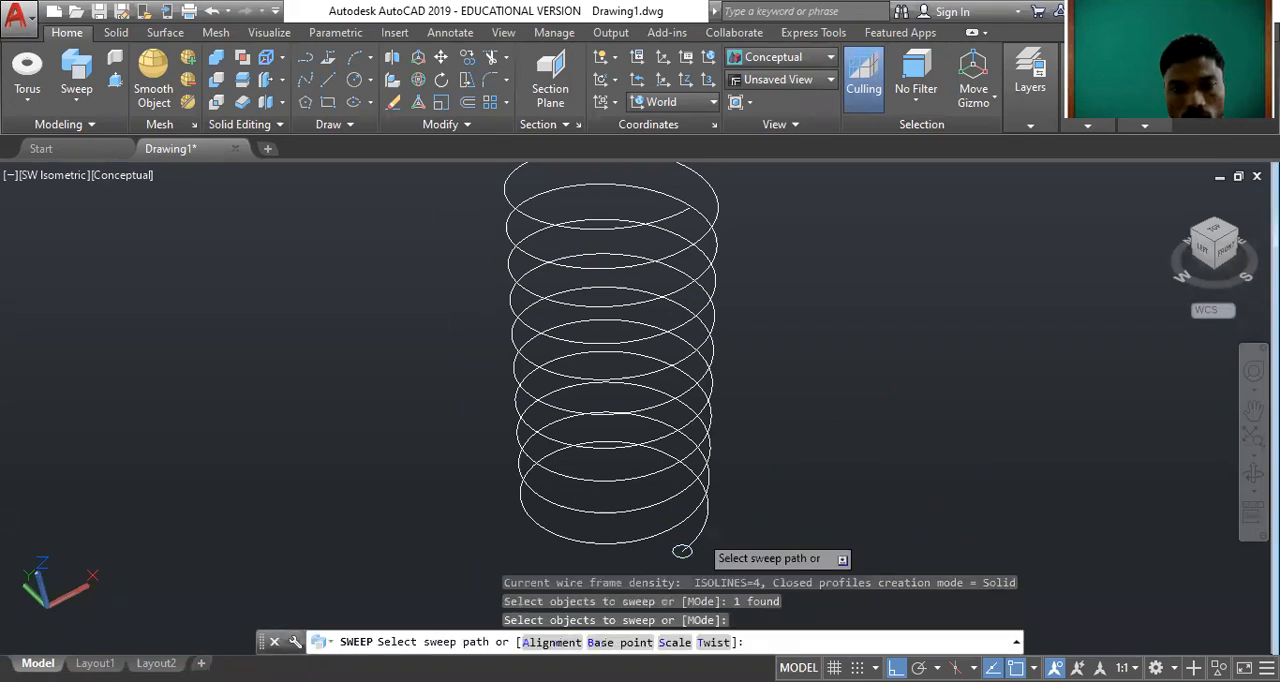
left_click(709, 505)
Change the swept spring's colour to Magenta in its properties and clear the selection.
scroll(818, 370, "down", 2)
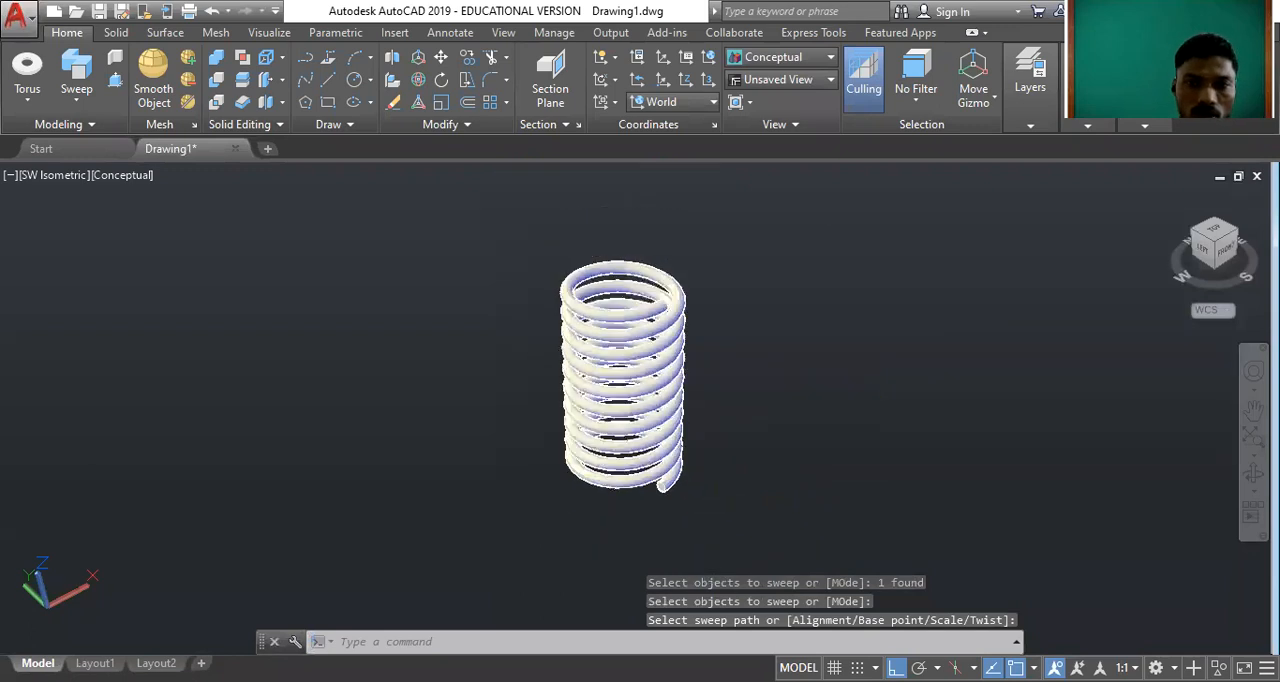
scroll(600, 320, "up", 4)
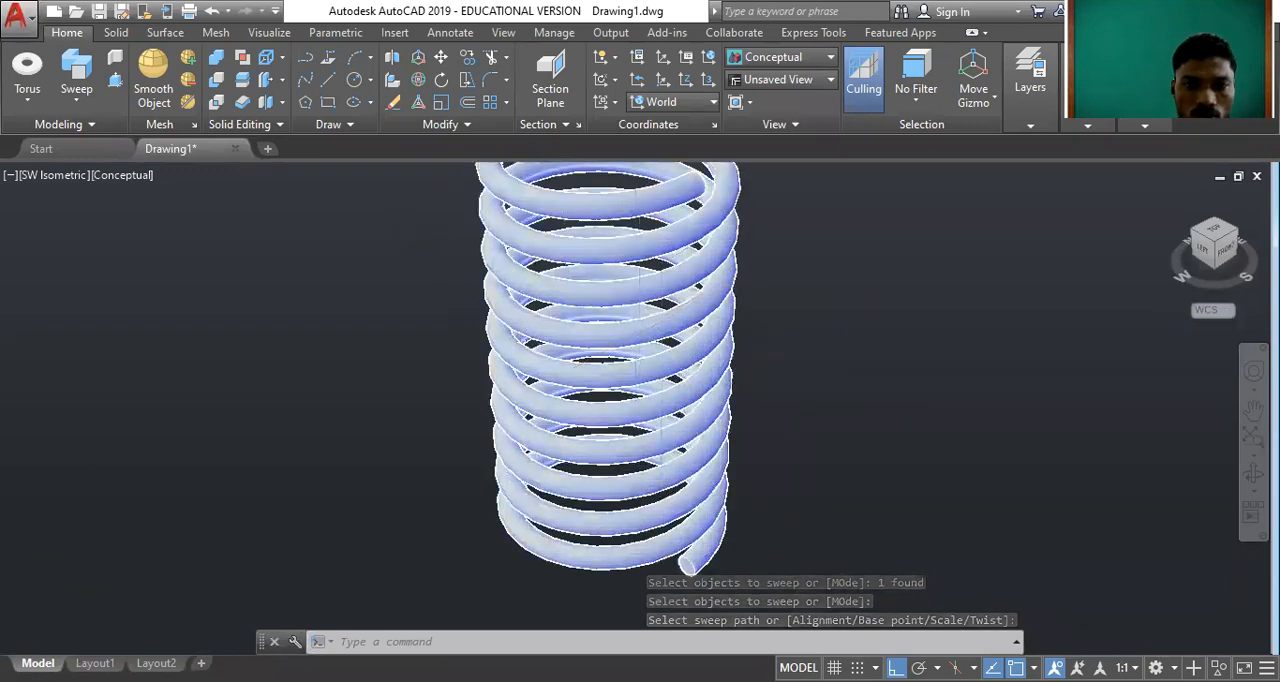
scroll(636, 330, "down", 2)
left_click(615, 340)
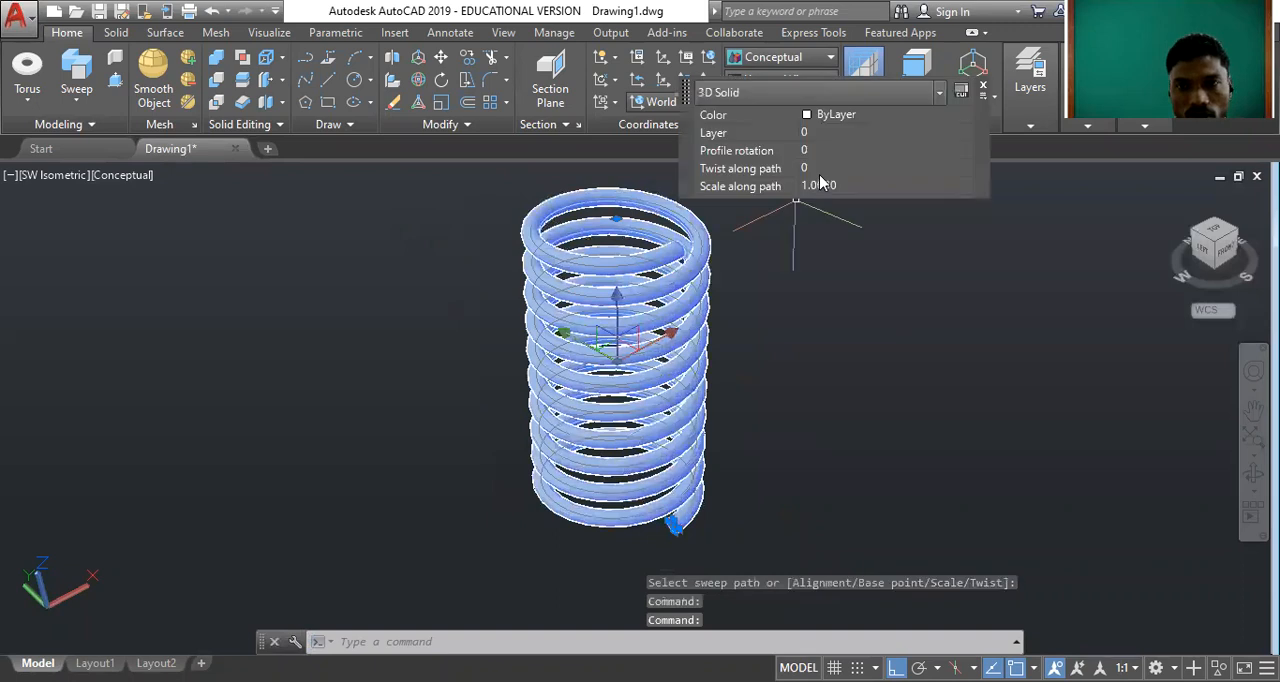
left_click(833, 116)
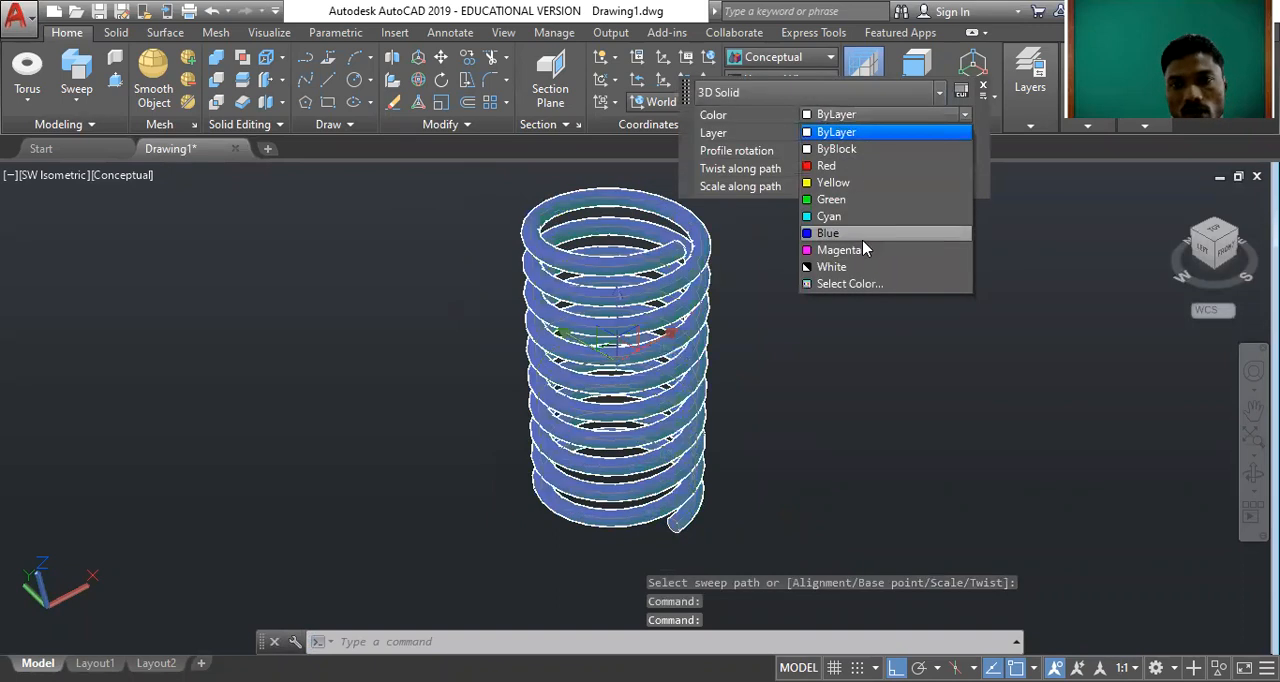
left_click(864, 248)
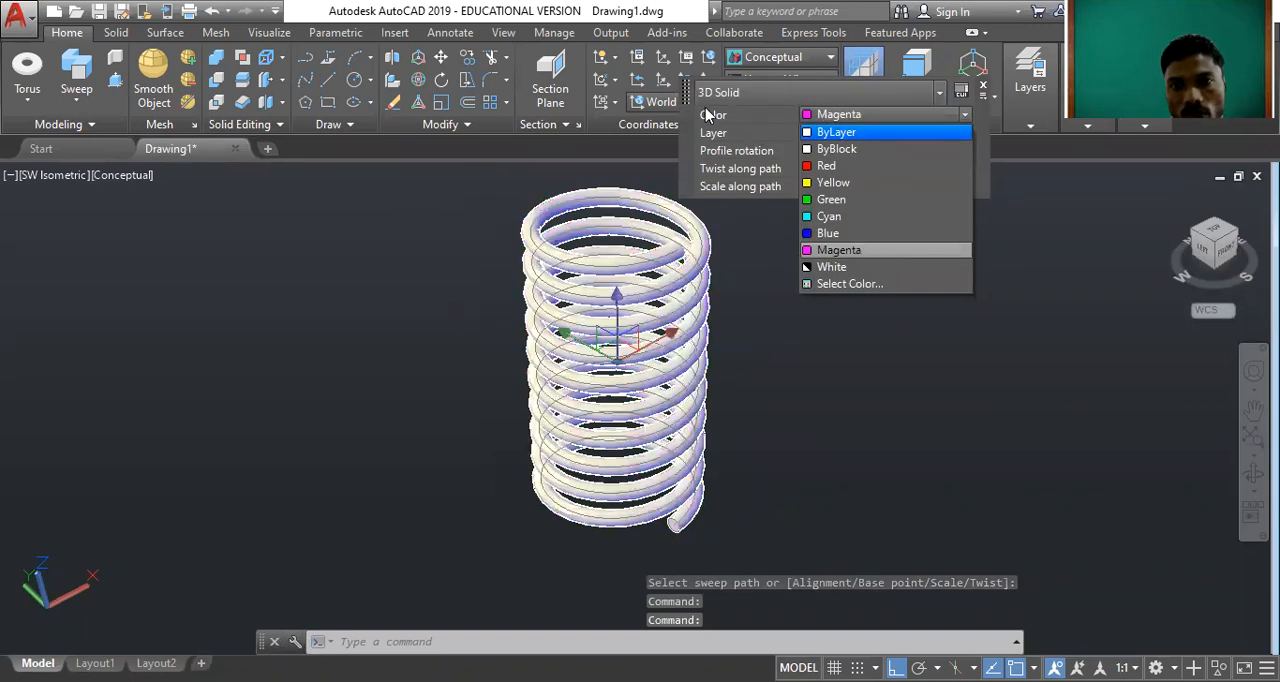
left_click(752, 135)
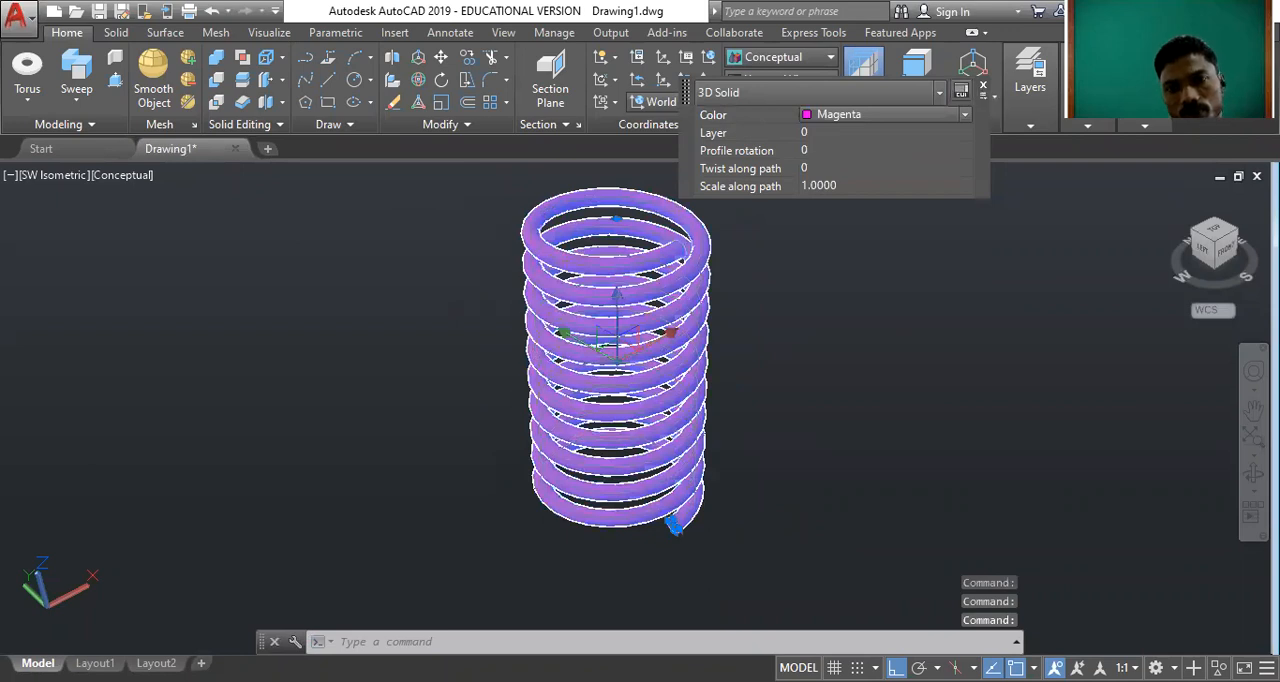
key("Escape")
Examine the spring's coils and ends up close and orbit around to view it from its left side.
scroll(780, 457, "up", 3)
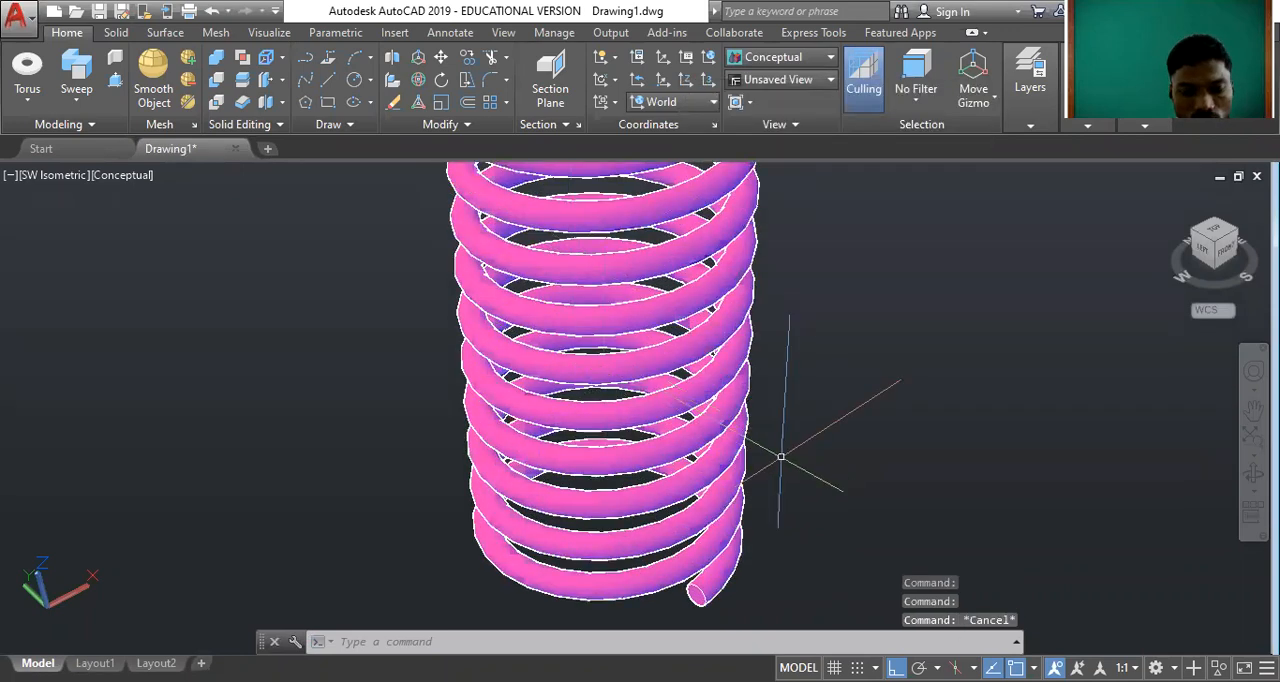
scroll(780, 457, "down", 3)
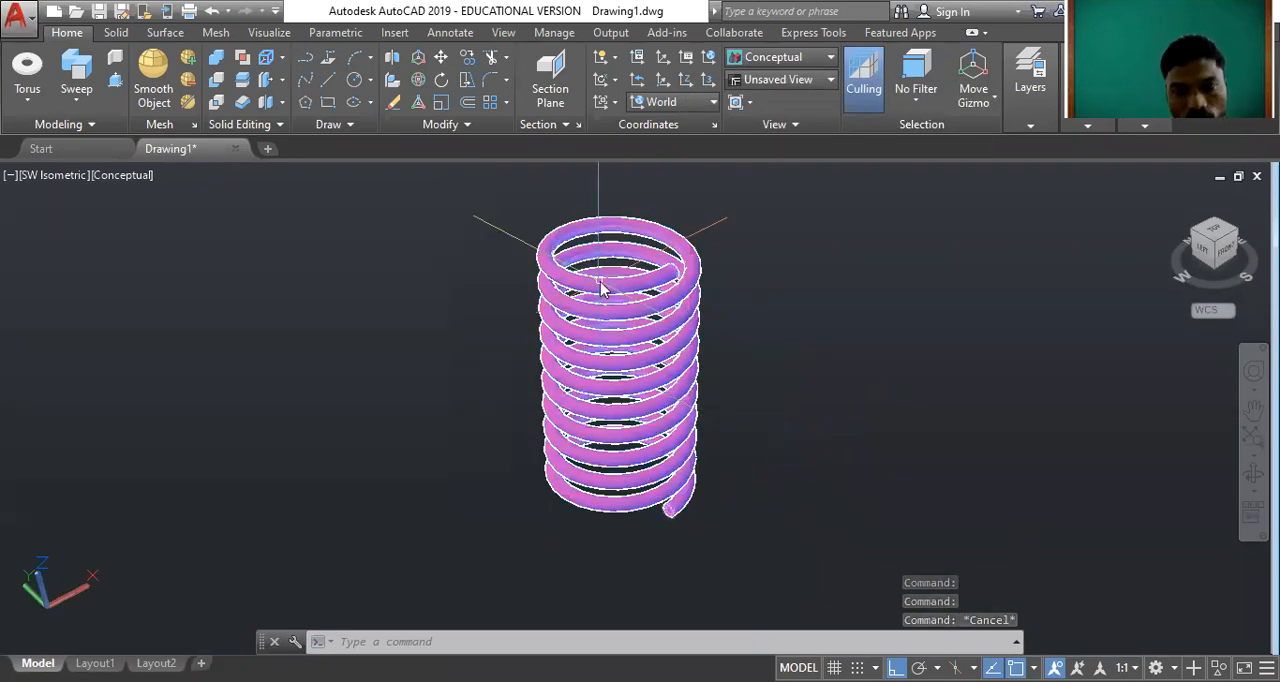
middle_click_drag(704, 341, 708, 431)
scroll(680, 438, "up", 3)
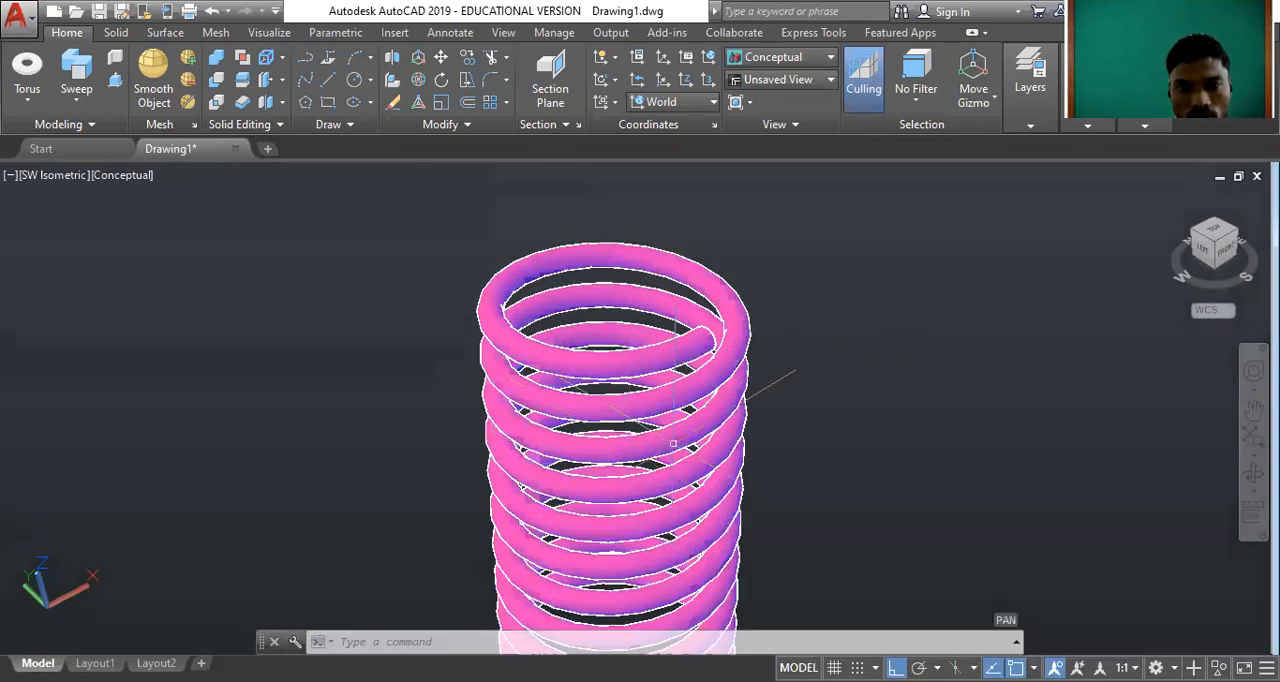
scroll(852, 292, "down", 4)
scroll(665, 540, "up", 3)
scroll(914, 389, "down", 2)
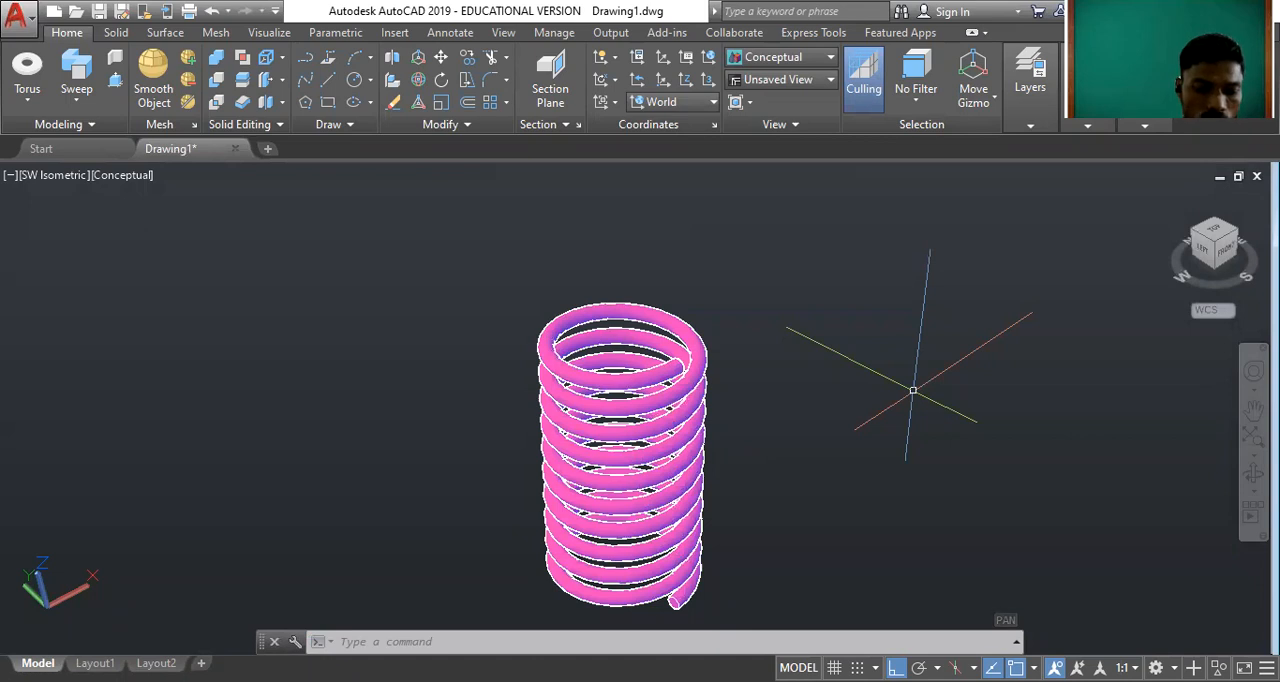
type("ORBIT")
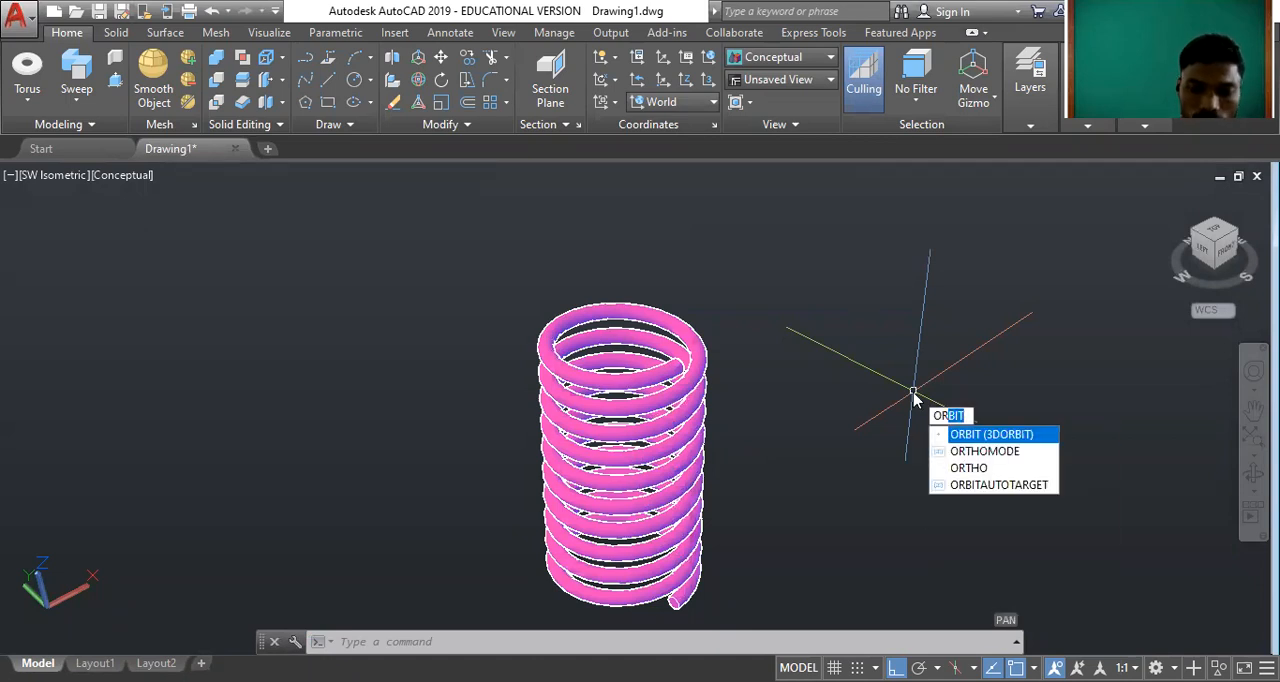
key("Return")
left_click_drag(526, 334, 635, 482)
scroll(676, 373, "down", 5)
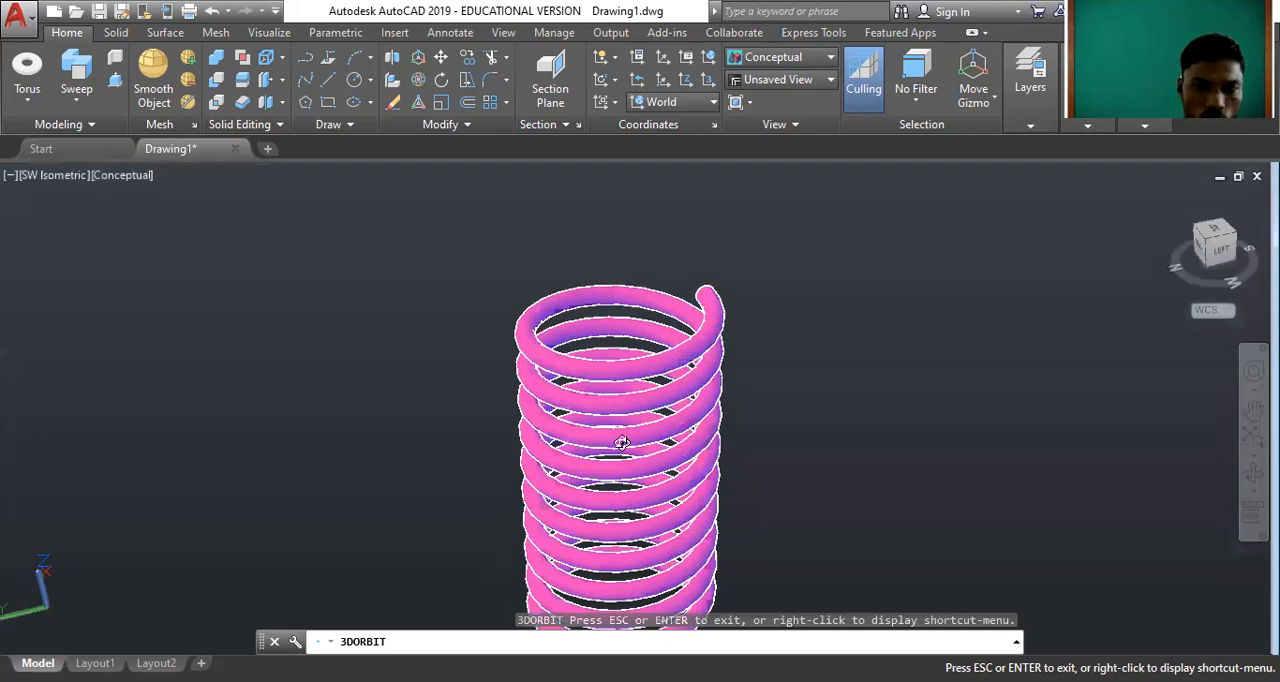
scroll(620, 443, "up", 3)
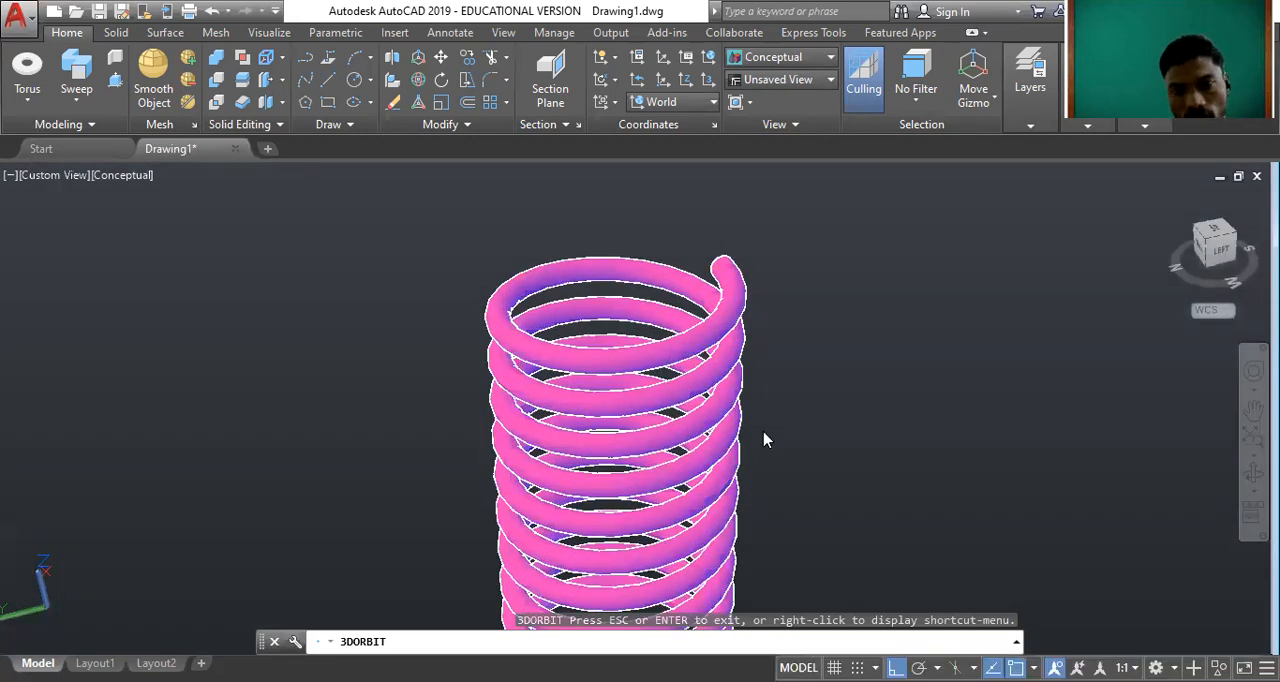
scroll(889, 429, "down", 2)
mouse_move(814, 314)
middle_mouse_down()
mouse_move(771, 400)
mouse_move(763, 323)
mouse_move(814, 320)
middle_mouse_up()
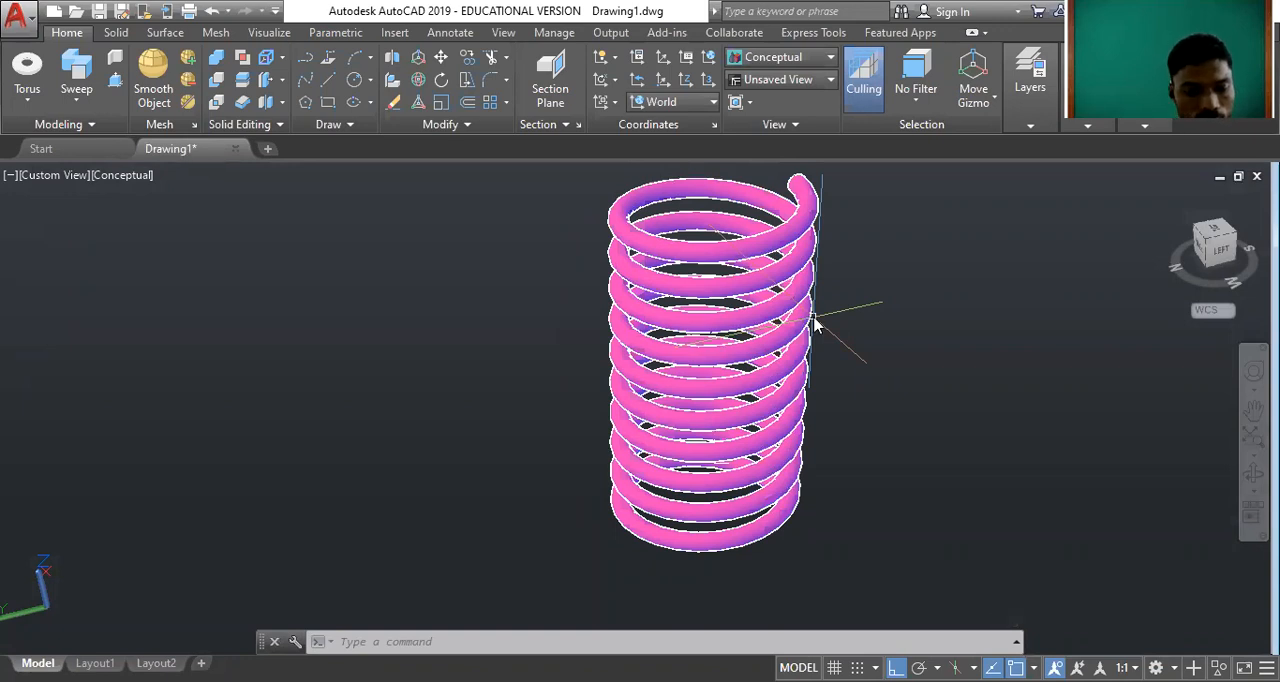
Orbit the spring again to inspect its coil spacing in side view and from the back, and exit the orbit.
type("ORboi")
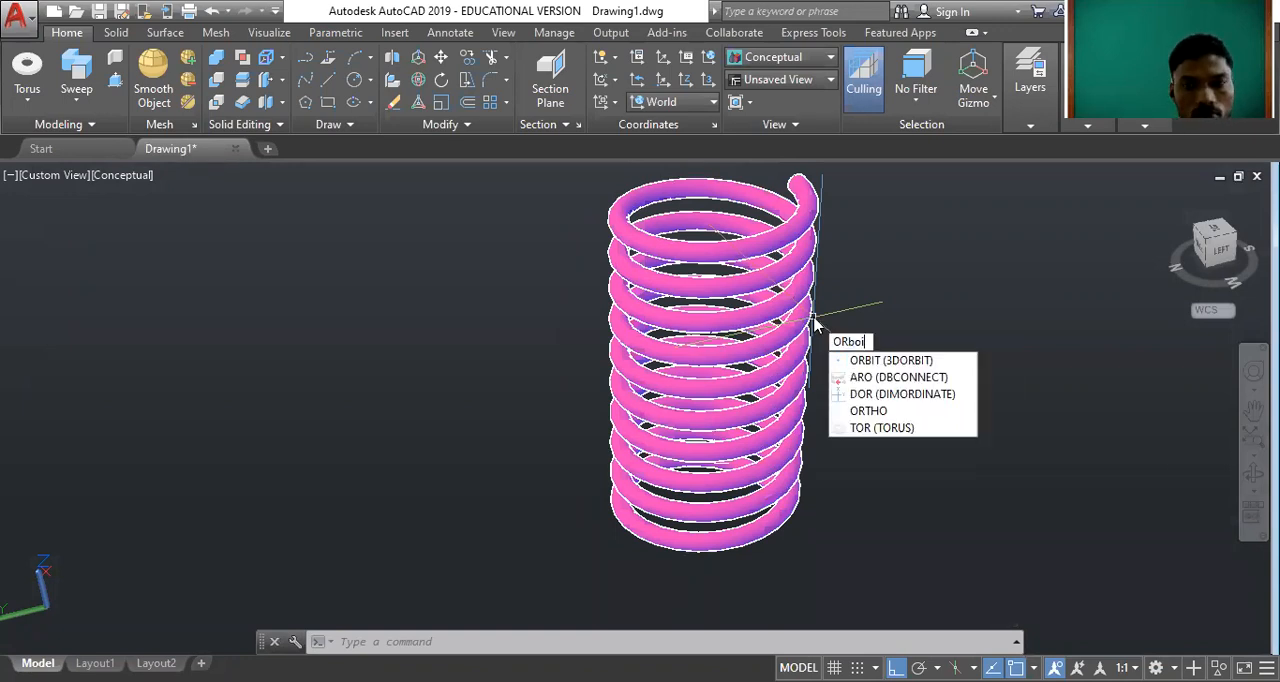
left_click(877, 363)
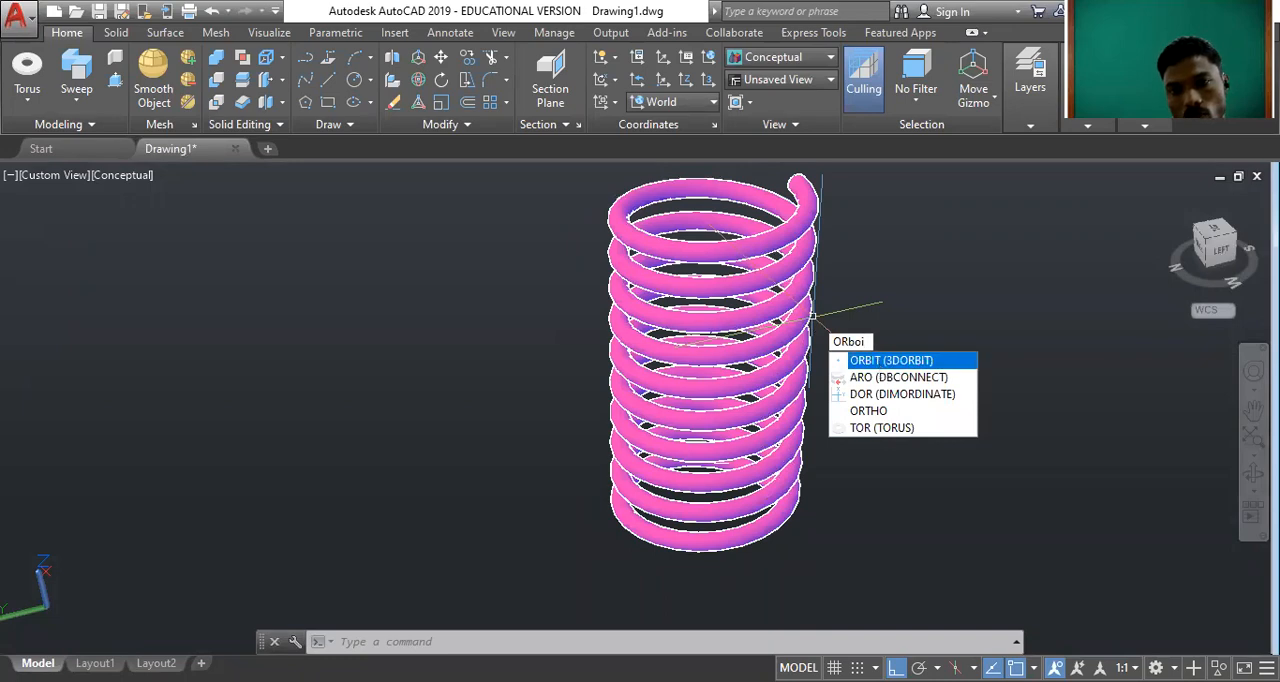
left_click_drag(813, 372, 895, 490)
scroll(736, 400, "down", 2)
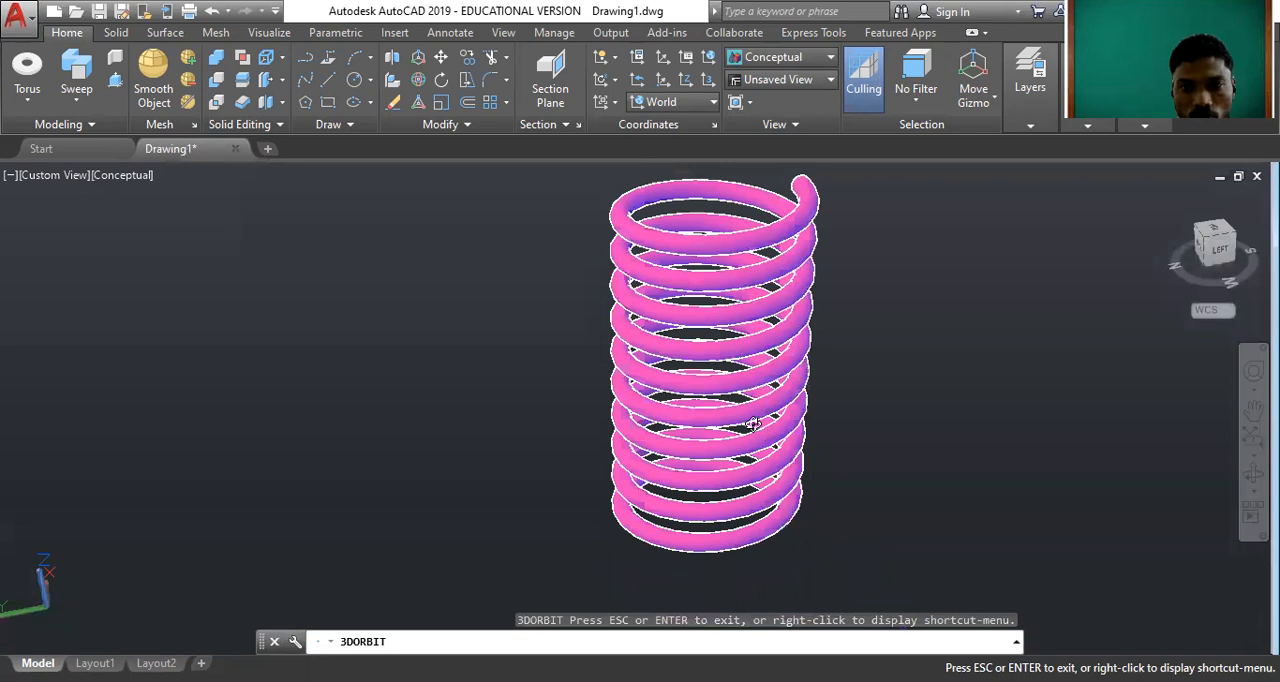
left_click_drag(730, 360, 903, 465)
left_click_drag(922, 525, 713, 366)
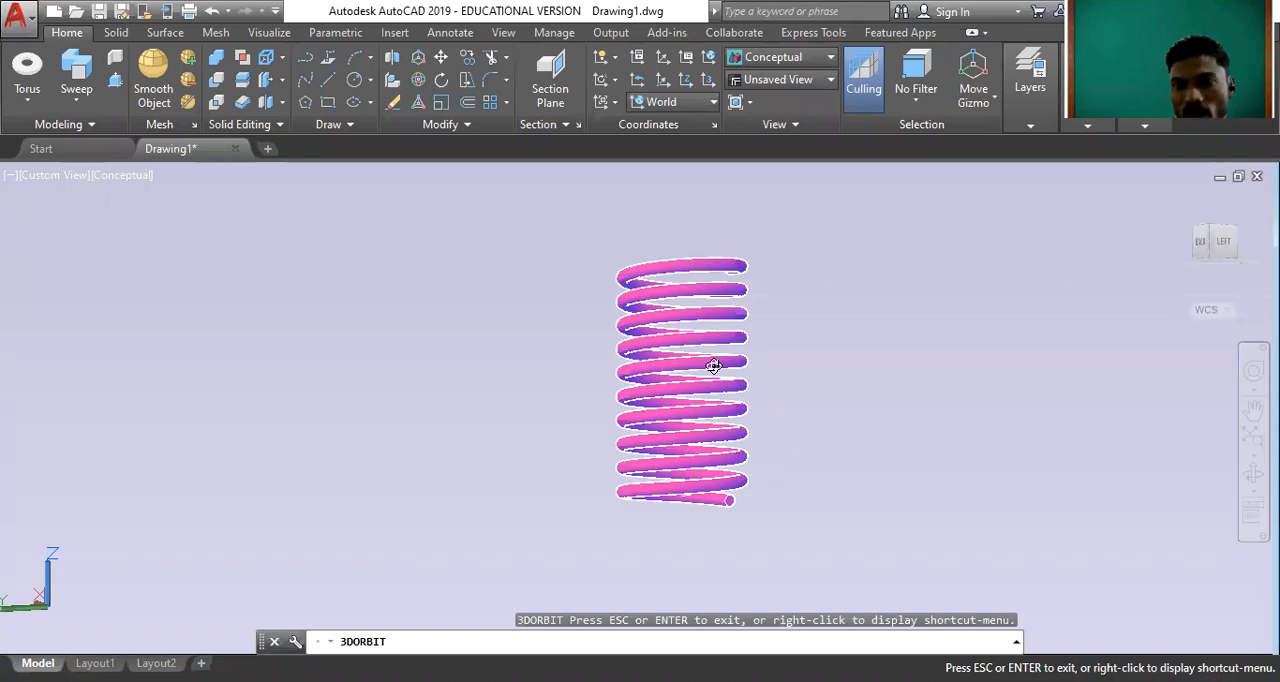
left_click_drag(713, 366, 722, 324)
left_click_drag(691, 282, 692, 351)
scroll(705, 361, "up", 4)
scroll(687, 366, "up", 3)
right_click(692, 351)
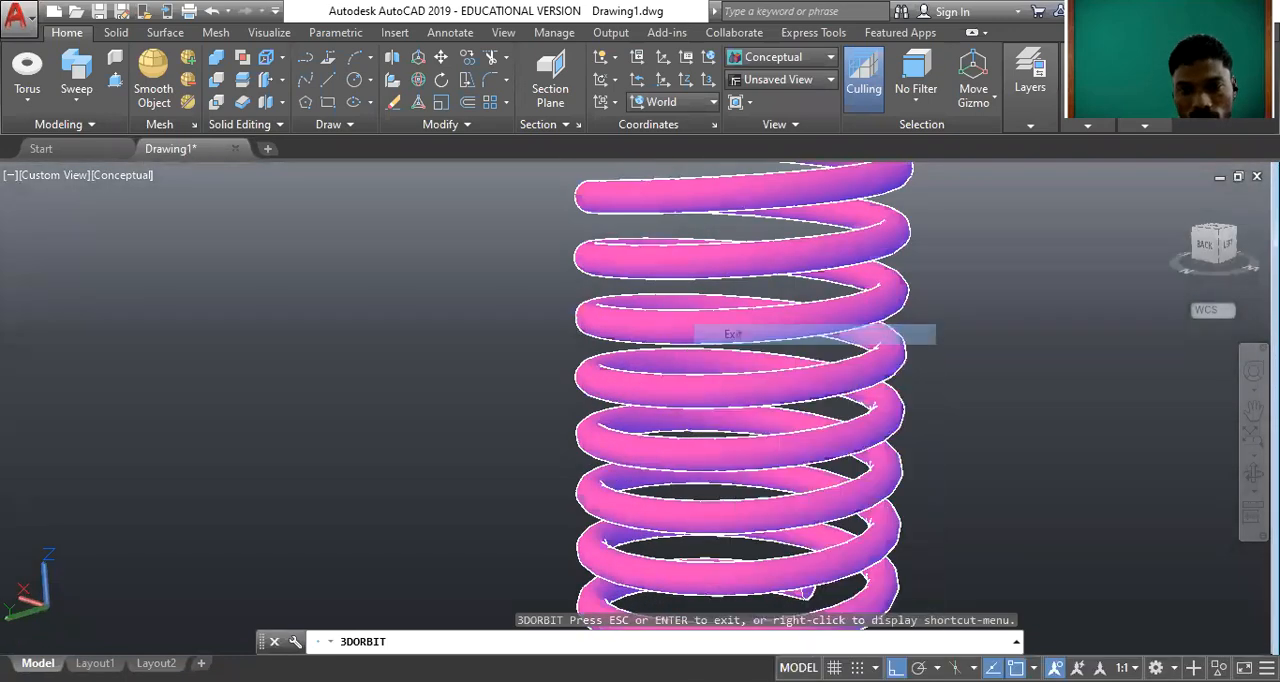
Select the whole coil spring and delete it from the drawing.
scroll(744, 392, "down", 5)
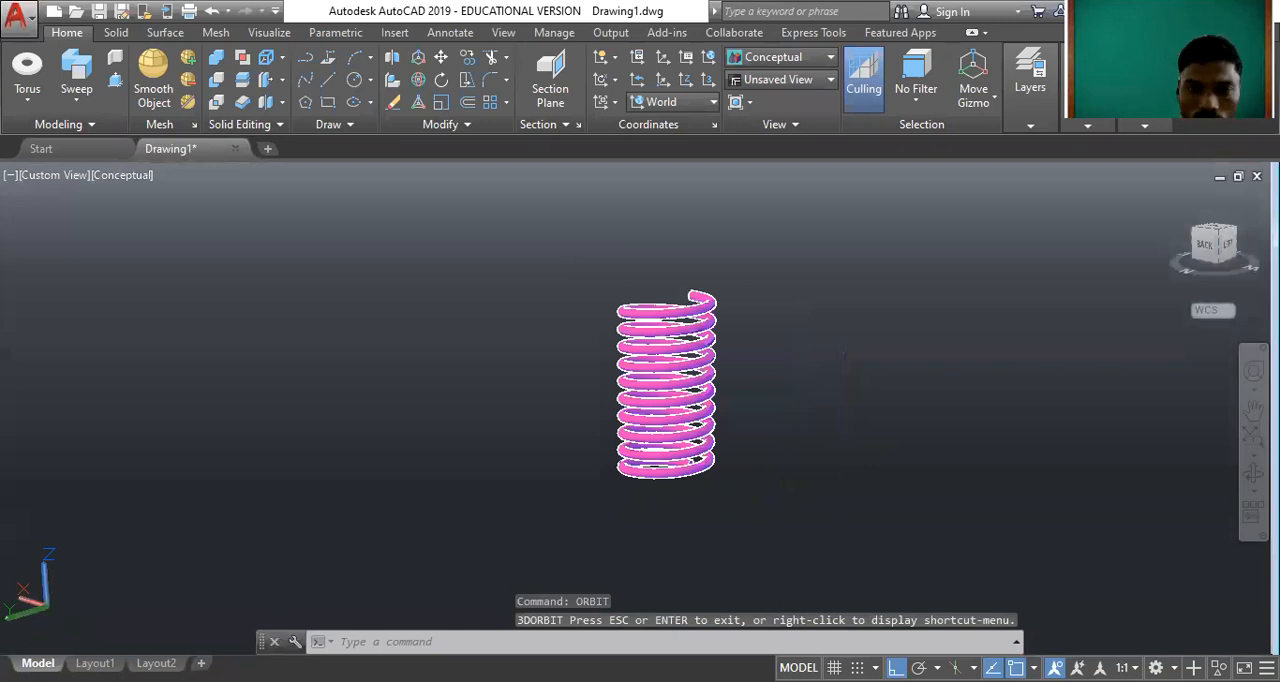
left_click(846, 470)
left_click(537, 286)
key("Delete")
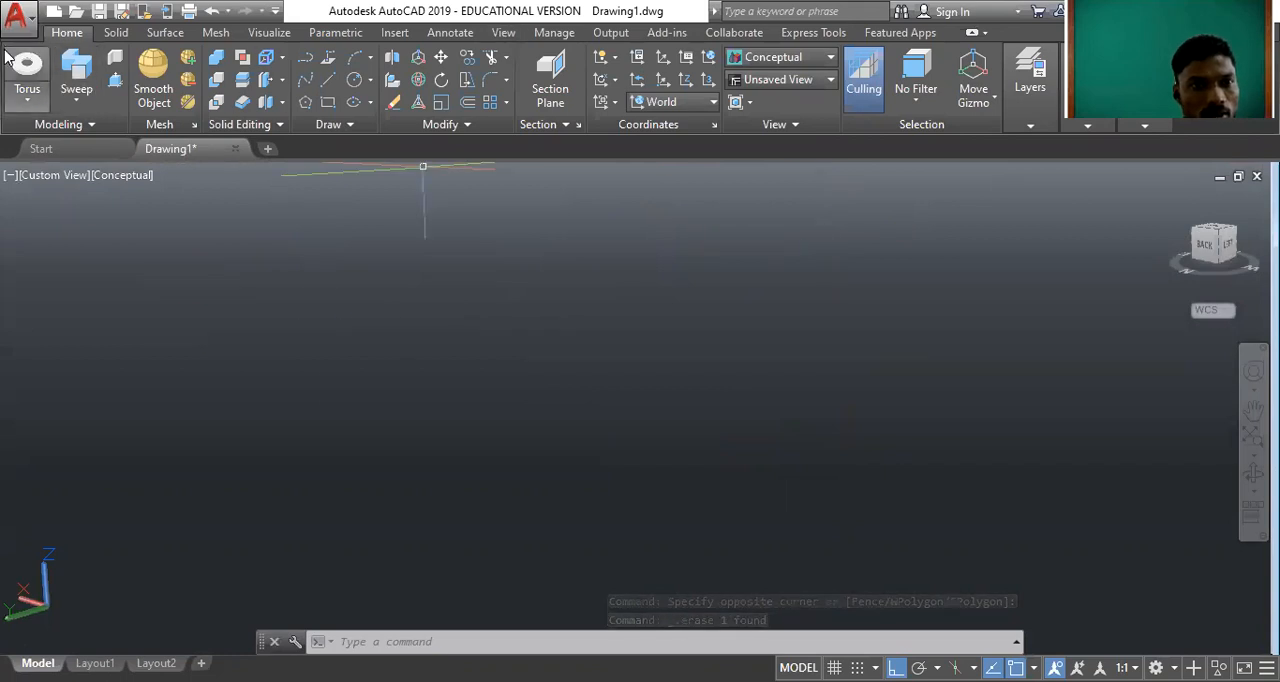
Review the Extrude, Loft, Revolve and Sweep commands and restore the SW Isometric home view.
left_click(77, 103)
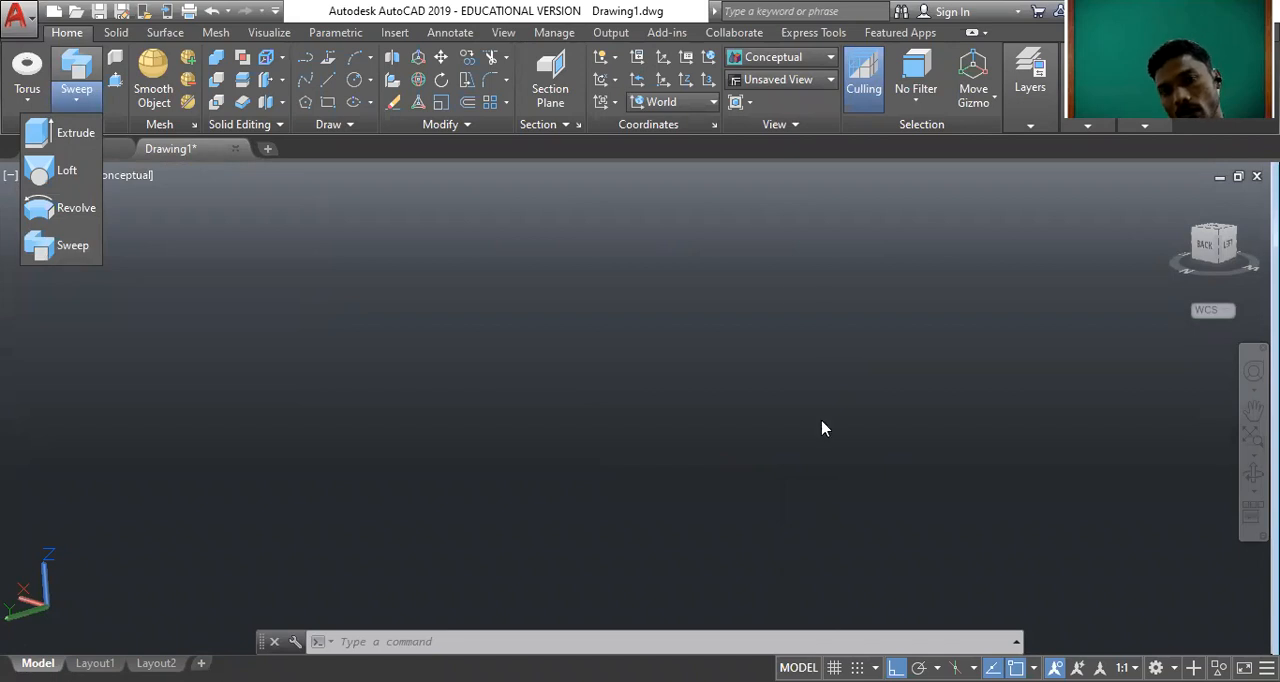
left_click(484, 280)
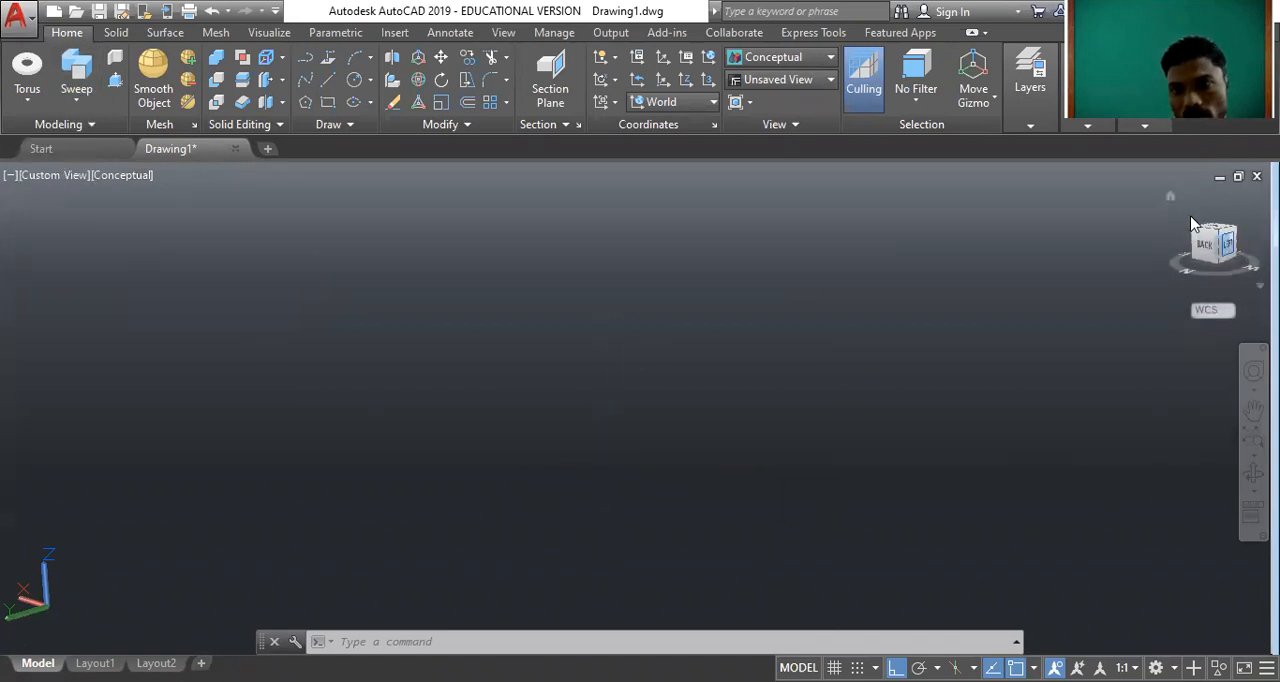
left_click(1171, 197)
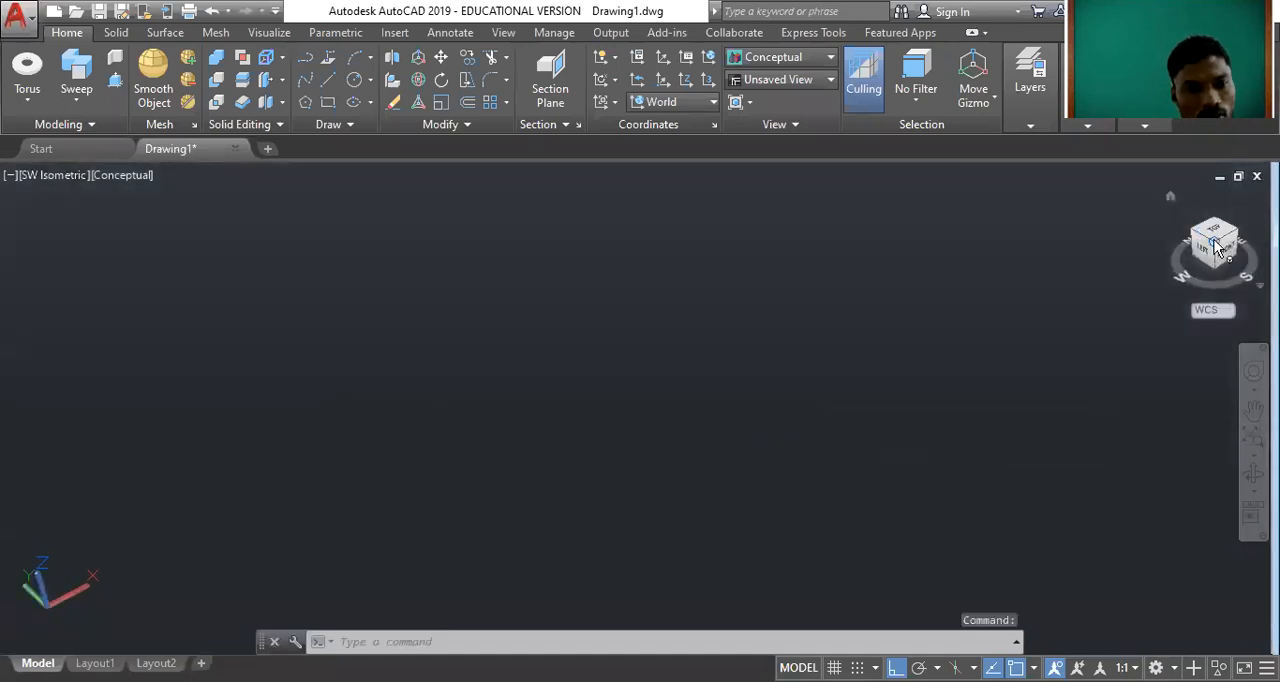
Switch to the Top view and set the visual style to 2D Wireframe.
left_click(1217, 247)
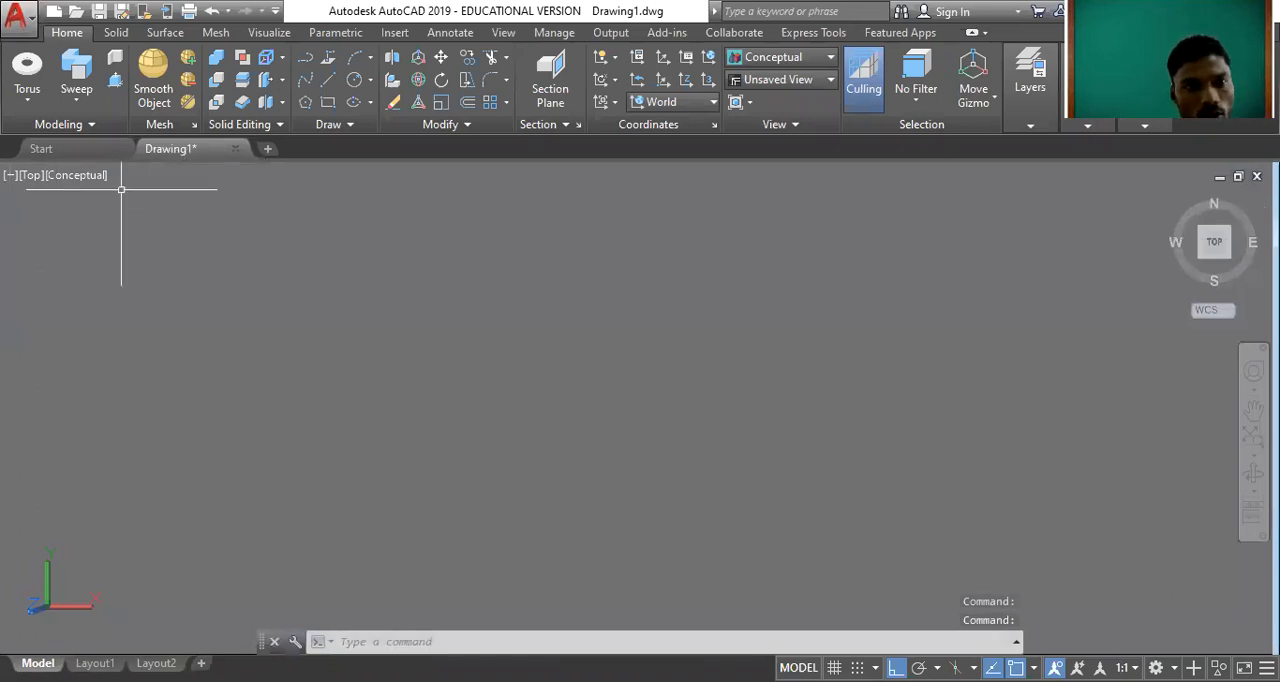
left_click(88, 175)
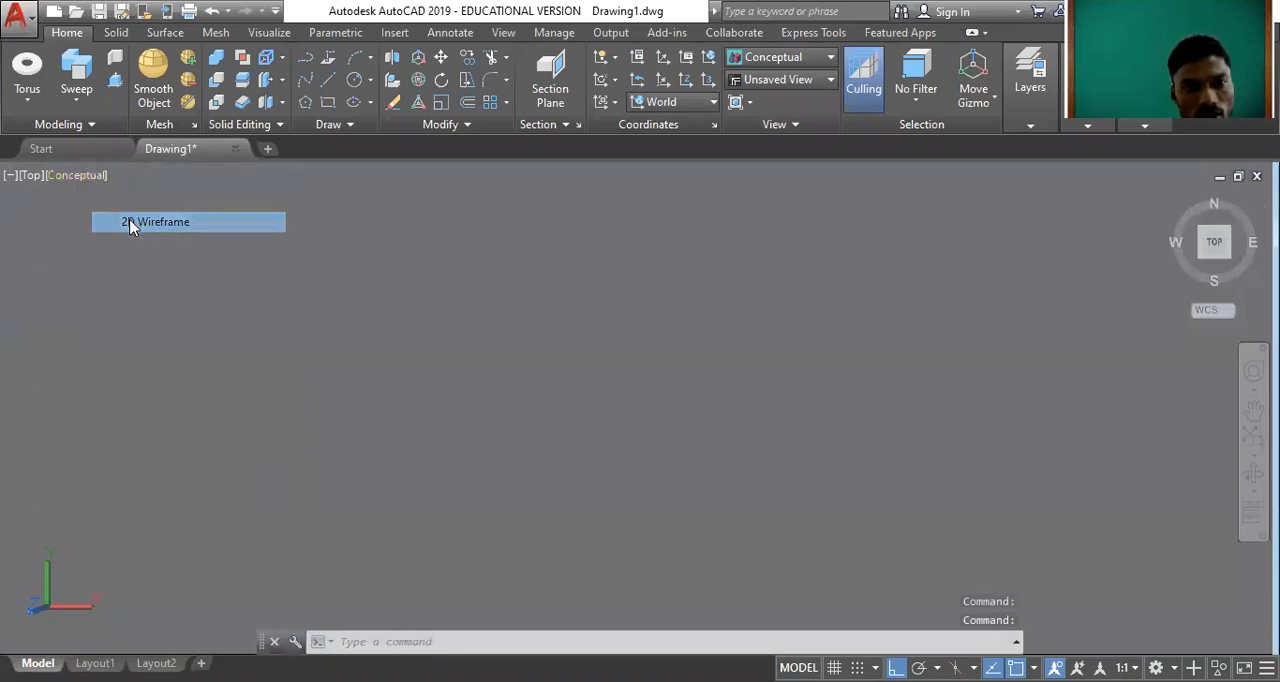
left_click(131, 221)
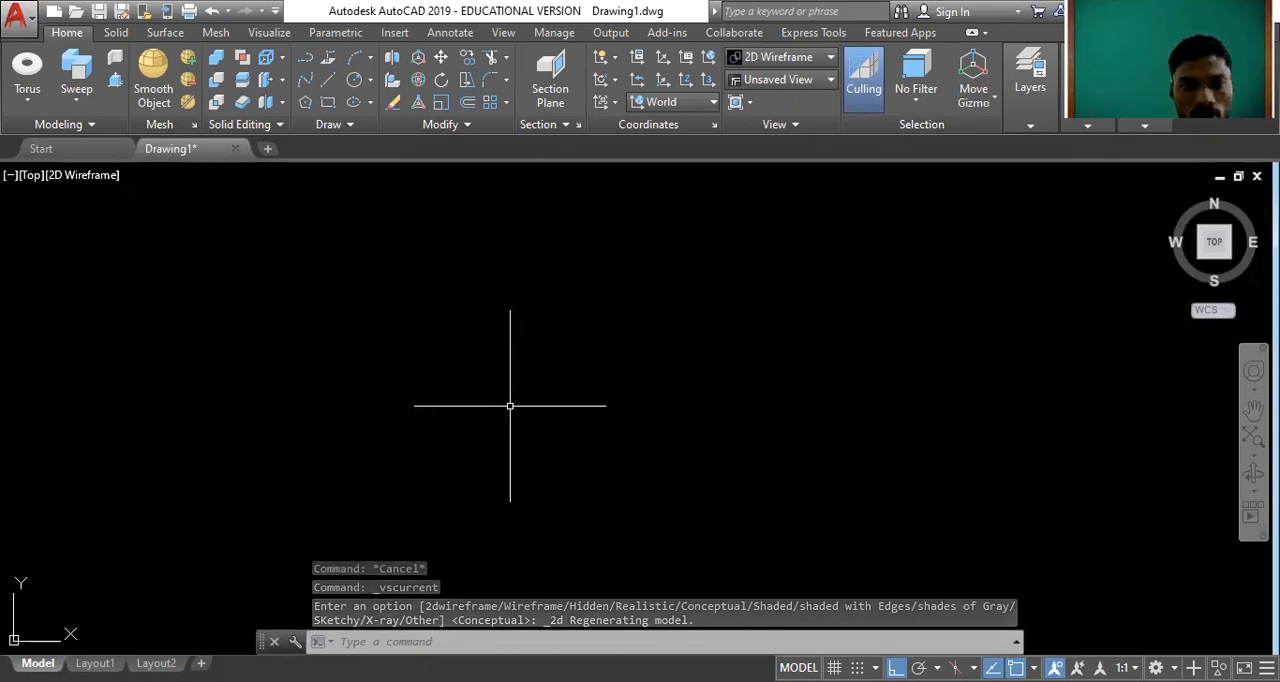
Draw a circle in the middle of the empty drawing as the gear's base circle.
type("c")
key("Return")
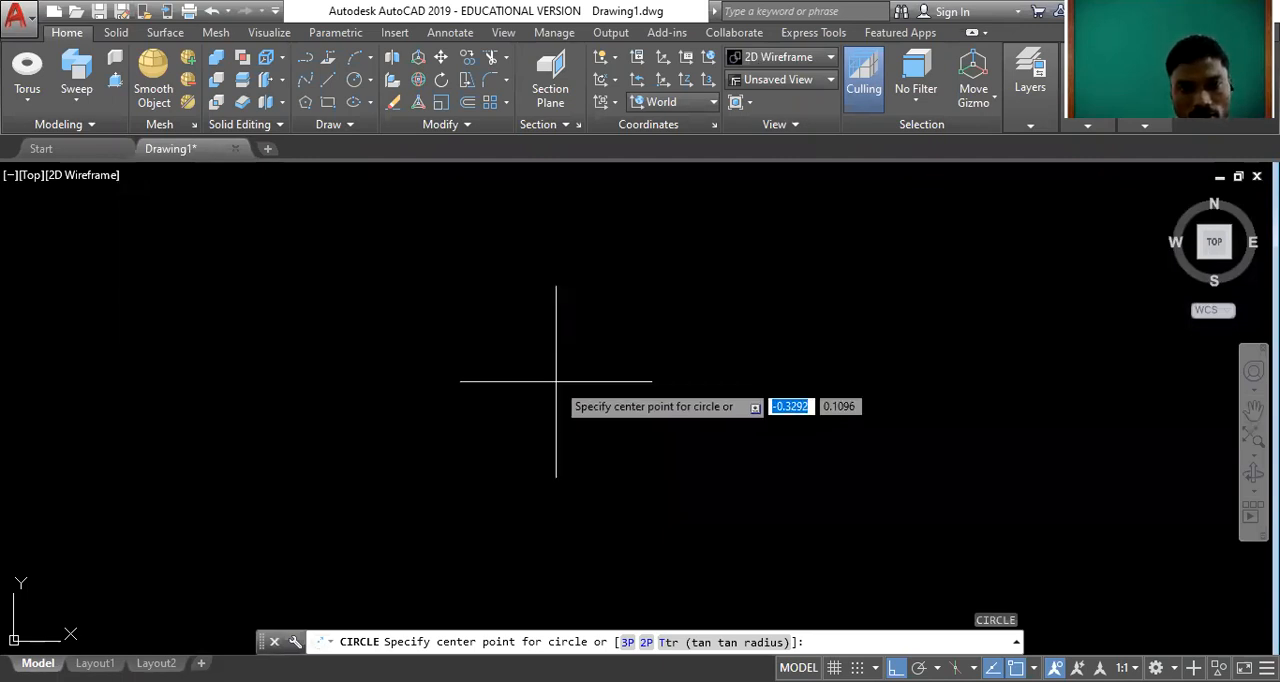
left_click(586, 419)
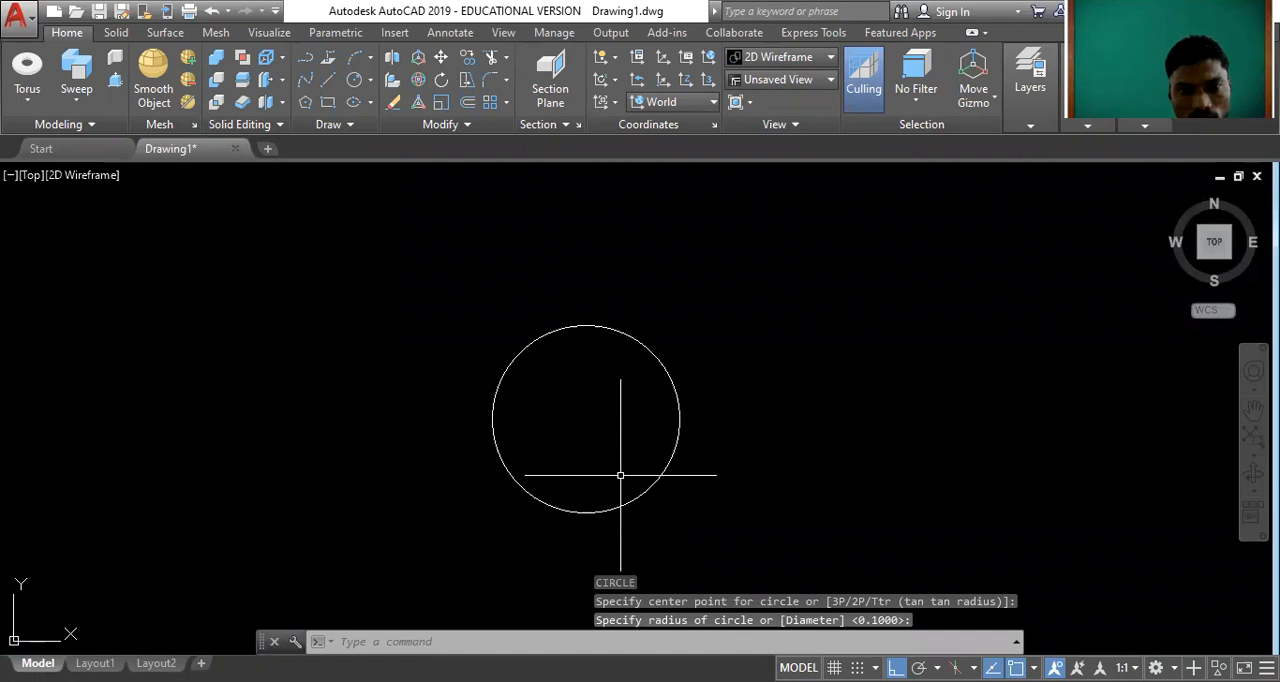
Draw a short vertical line upward from the circle's top quadrant as the tooth's centre line.
type("l")
key("Return")
left_click(586, 325)
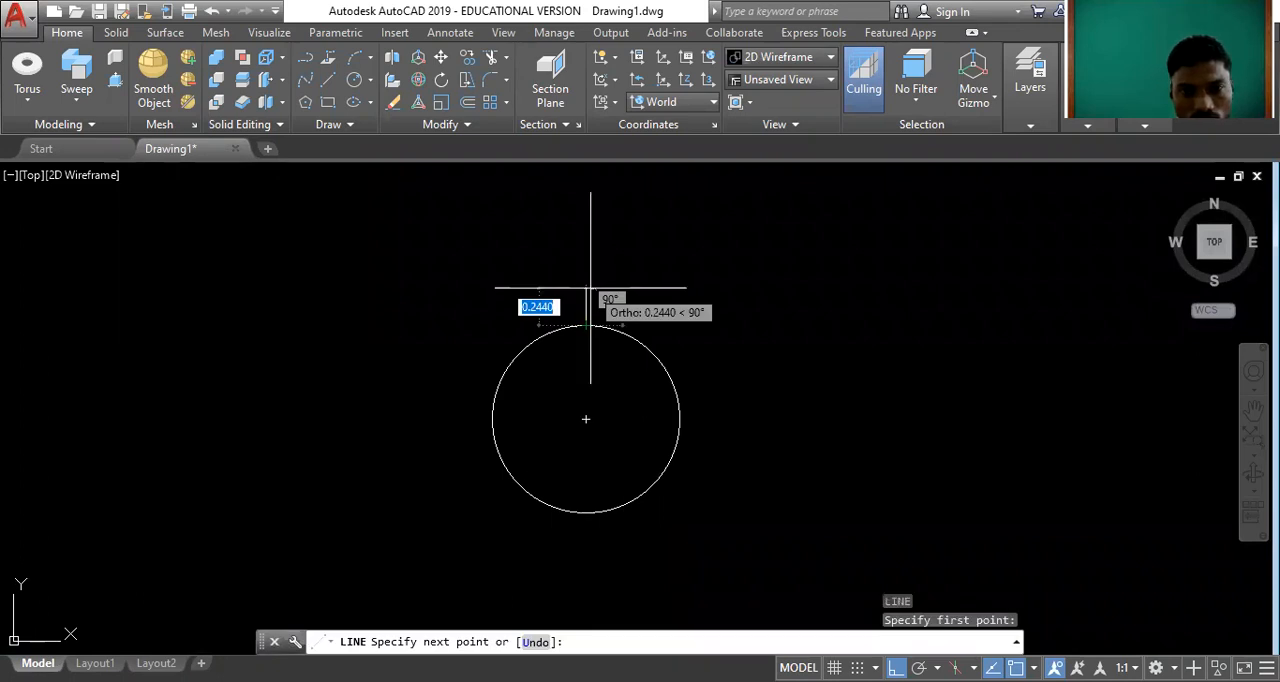
scroll(590, 288, "up", 3)
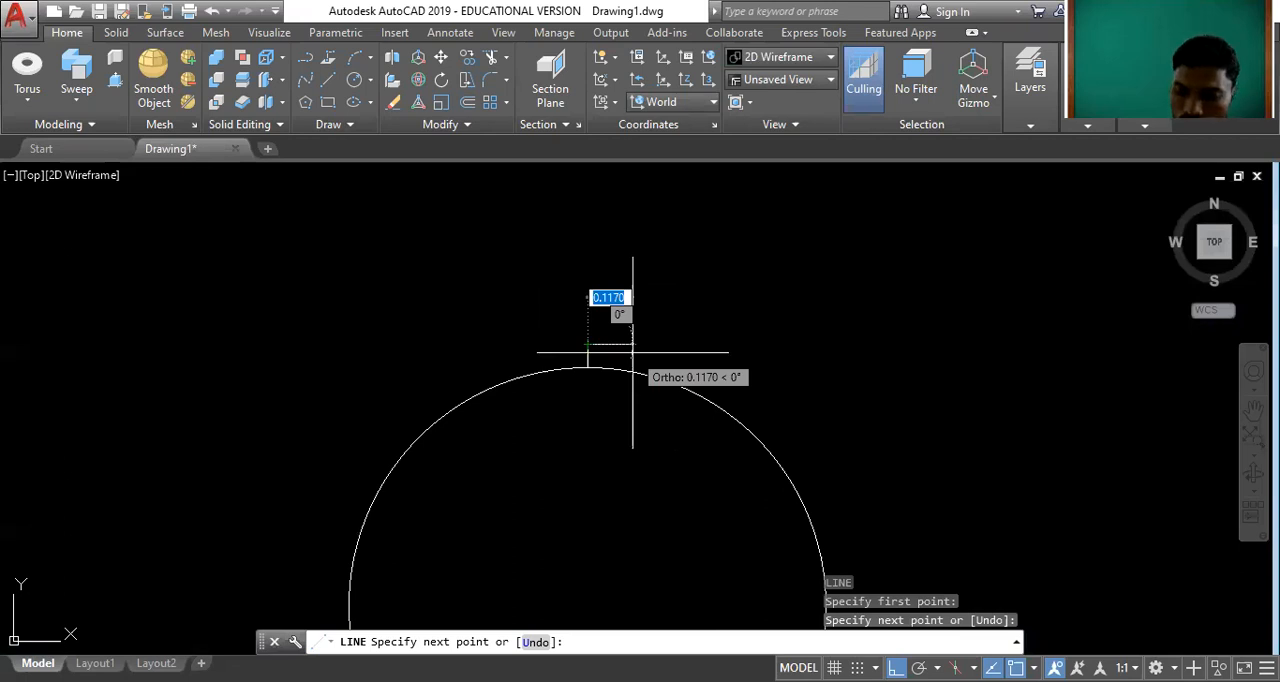
Try a 0.1 horizontal line from the upper end of the tooth's centre line, and delete it.
type("0.1")
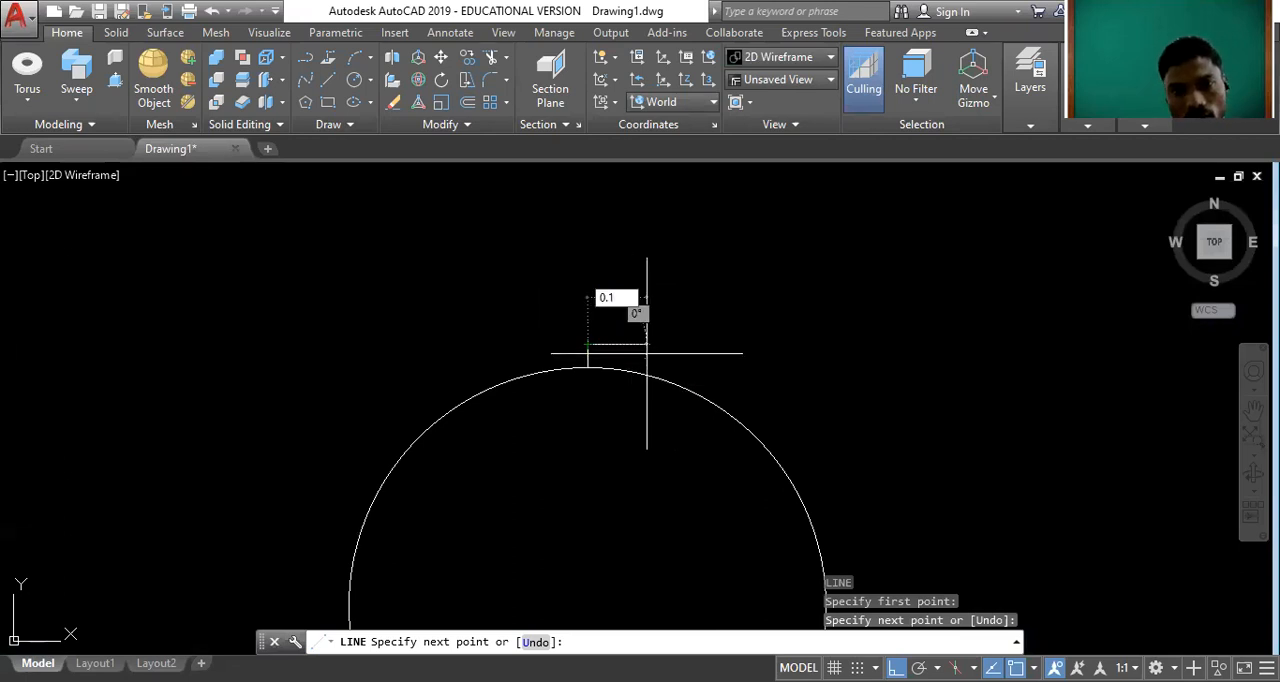
key("Return")
key("Escape")
left_click(606, 345)
key("Delete")
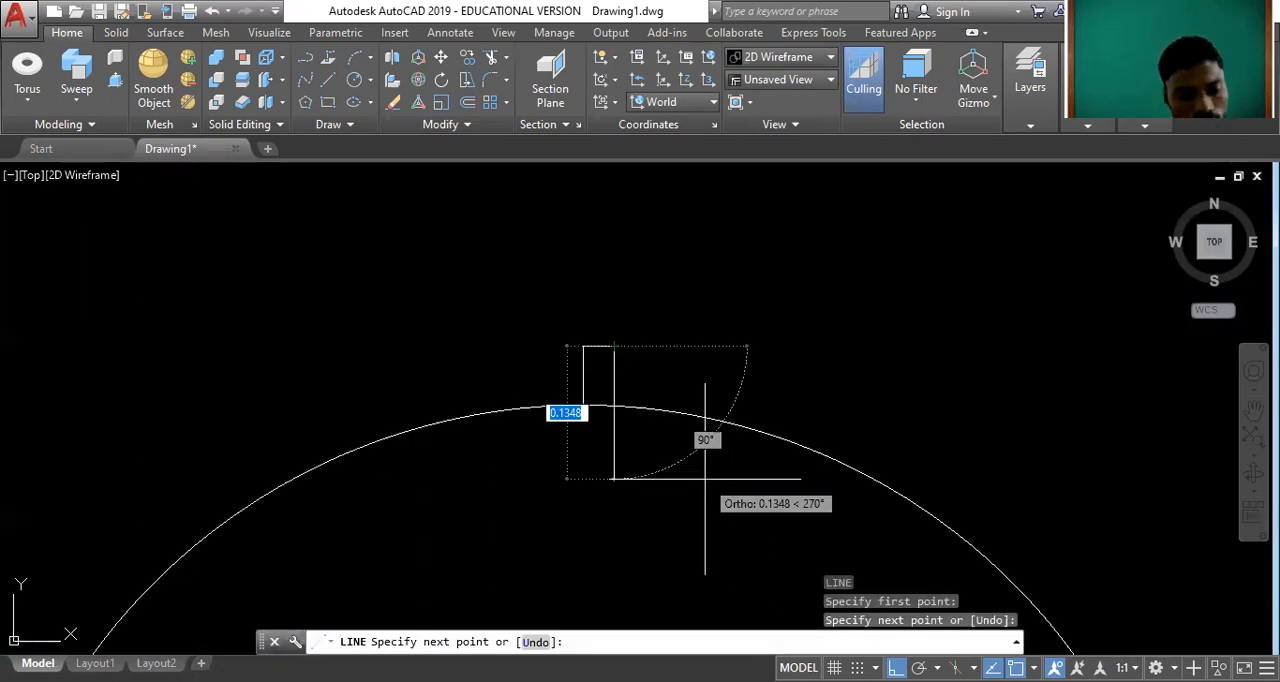
Turn Ortho off and draw a slanted tooth flank from the short top line's free end down across the circle.
key("F8")
left_click(674, 449)
key("Escape")
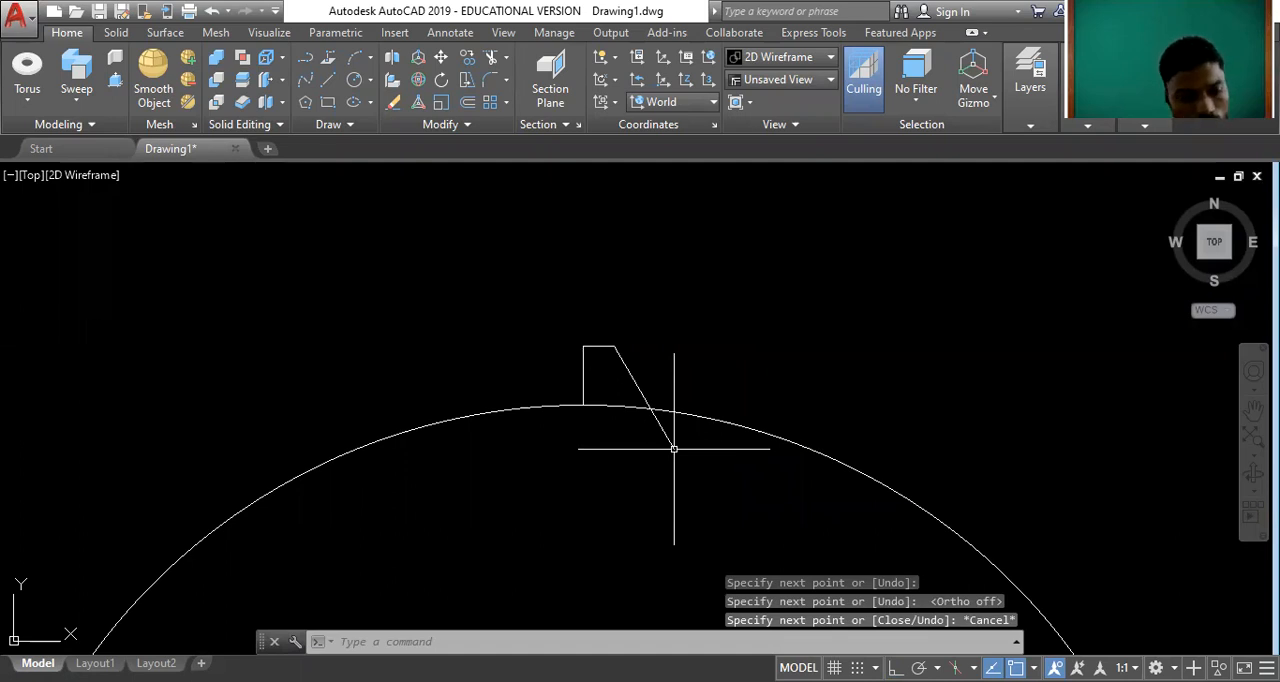
Trim the slanted flank at the circle and mirror the half tooth about its vertical centre line.
key("ctrl+z")
key("Escape")
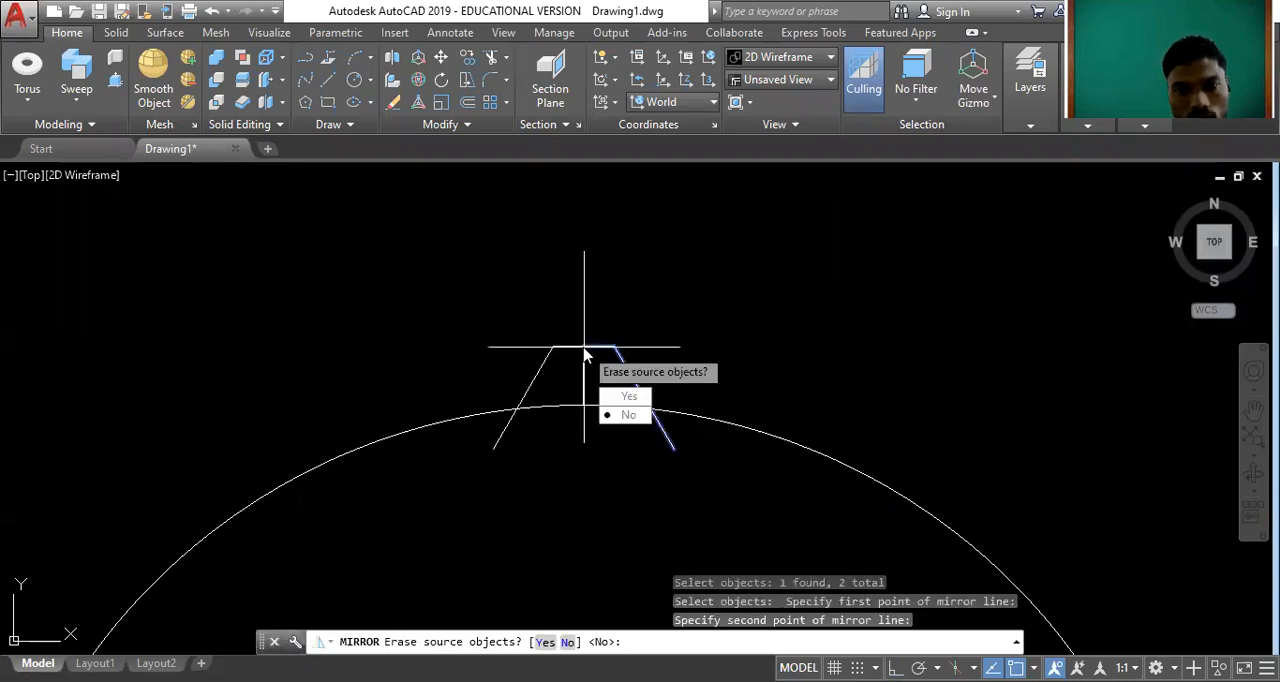
key("Return")
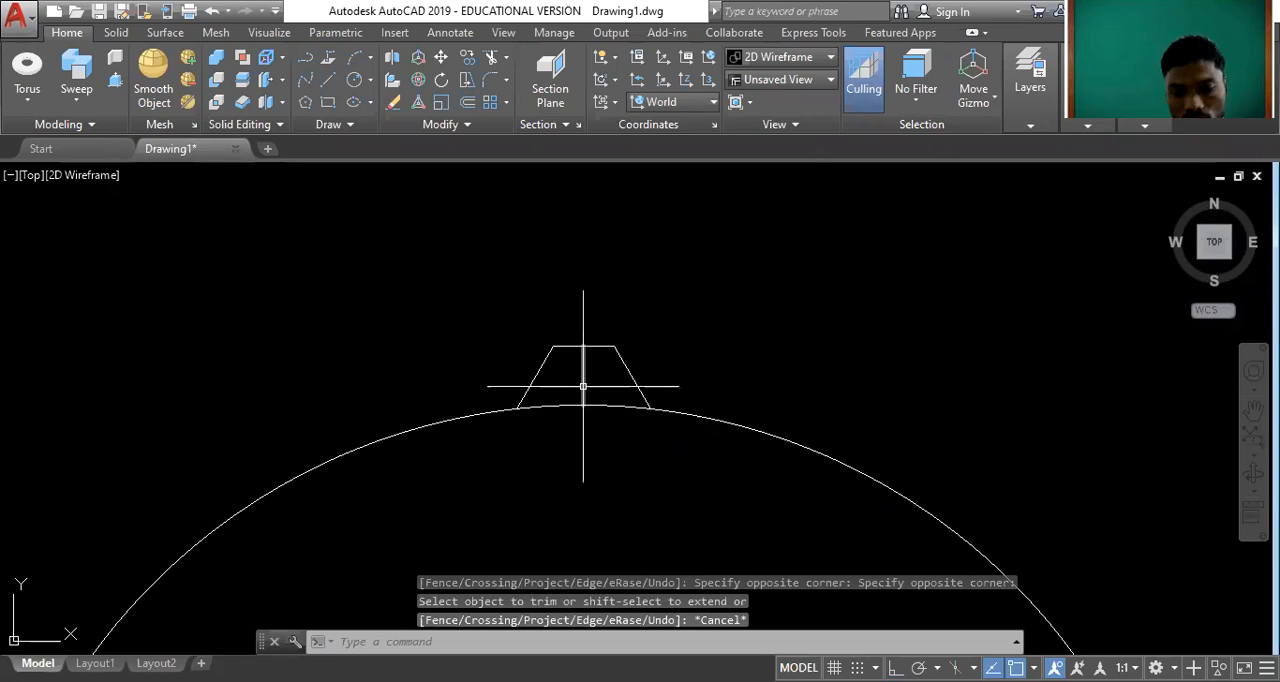
Delete the vertical centre line inside the tooth.
left_click(583, 386)
key("Delete")
scroll(600, 286, "down", 9)
scroll(603, 317, "up", 2)
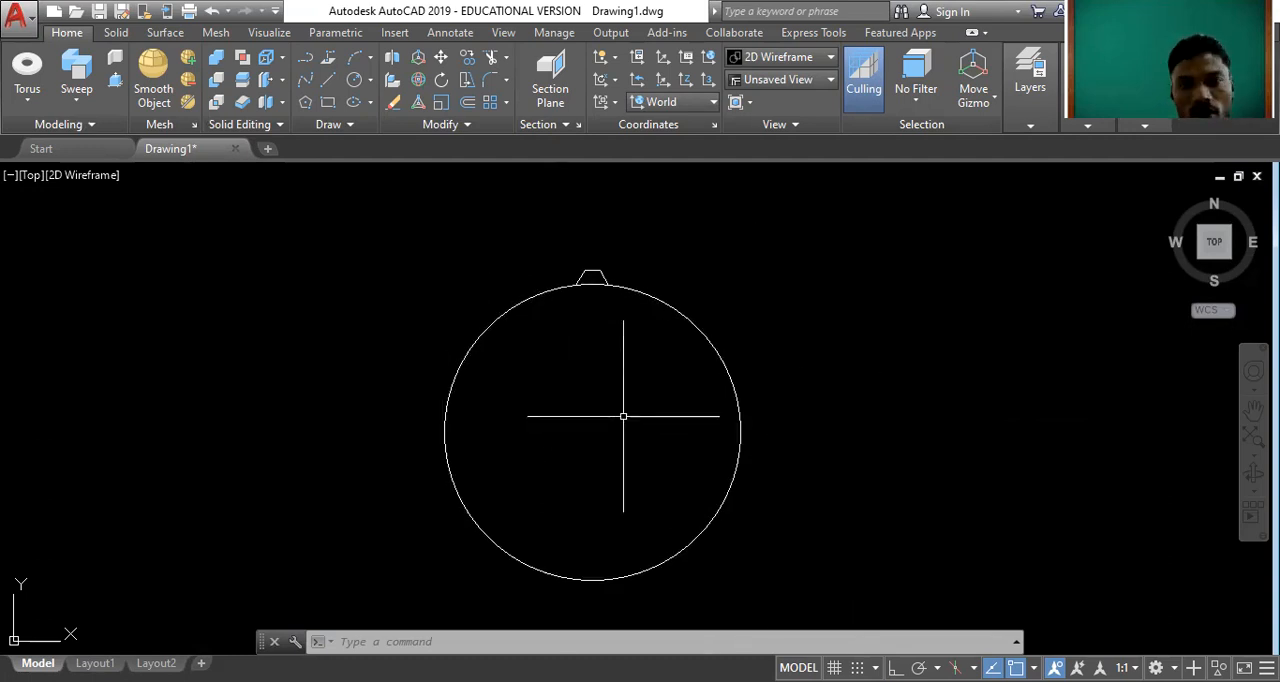
Create a polar array of the tooth around the circle's centre with 12 items.
type("ARRAYPOLAR Select objects:")
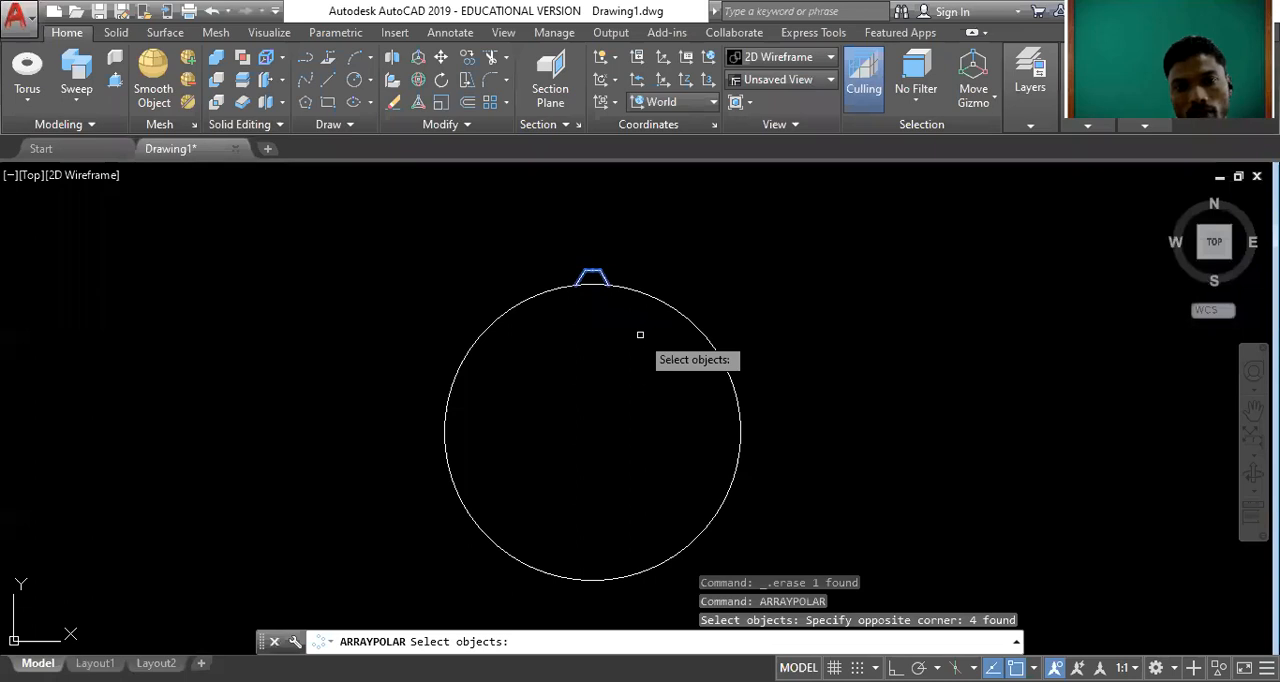
key("Return")
left_click(592, 432)
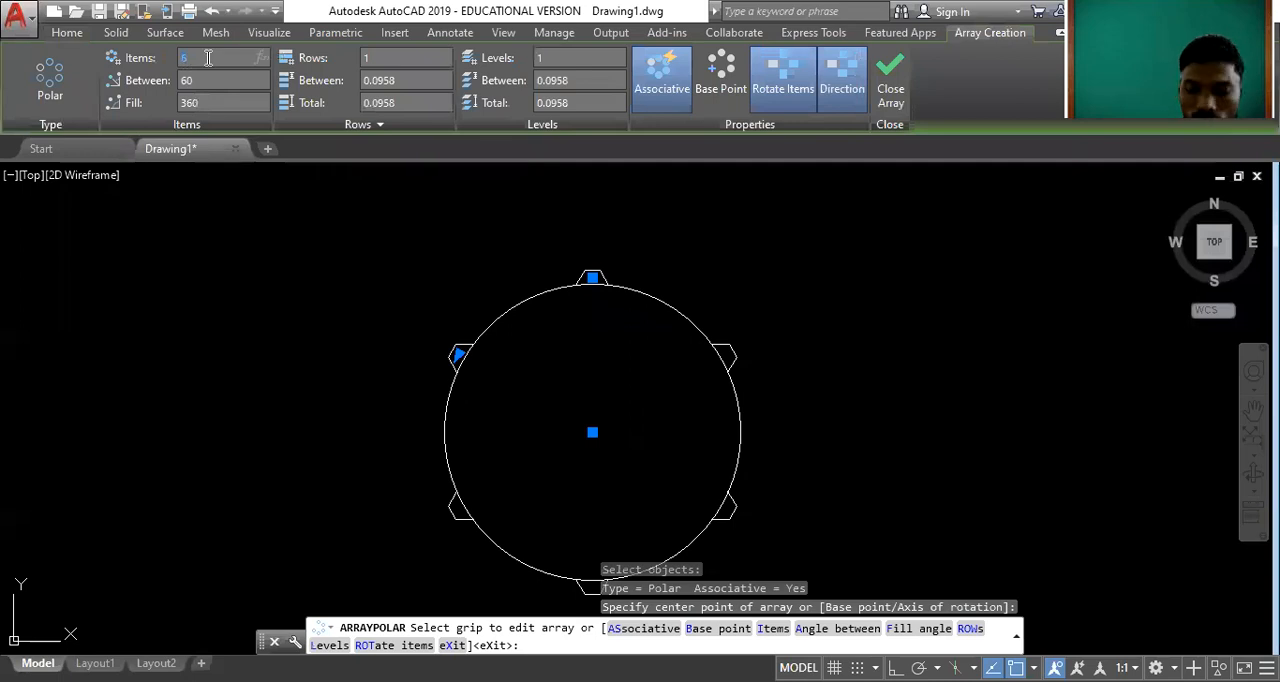
type("12")
key("Return")
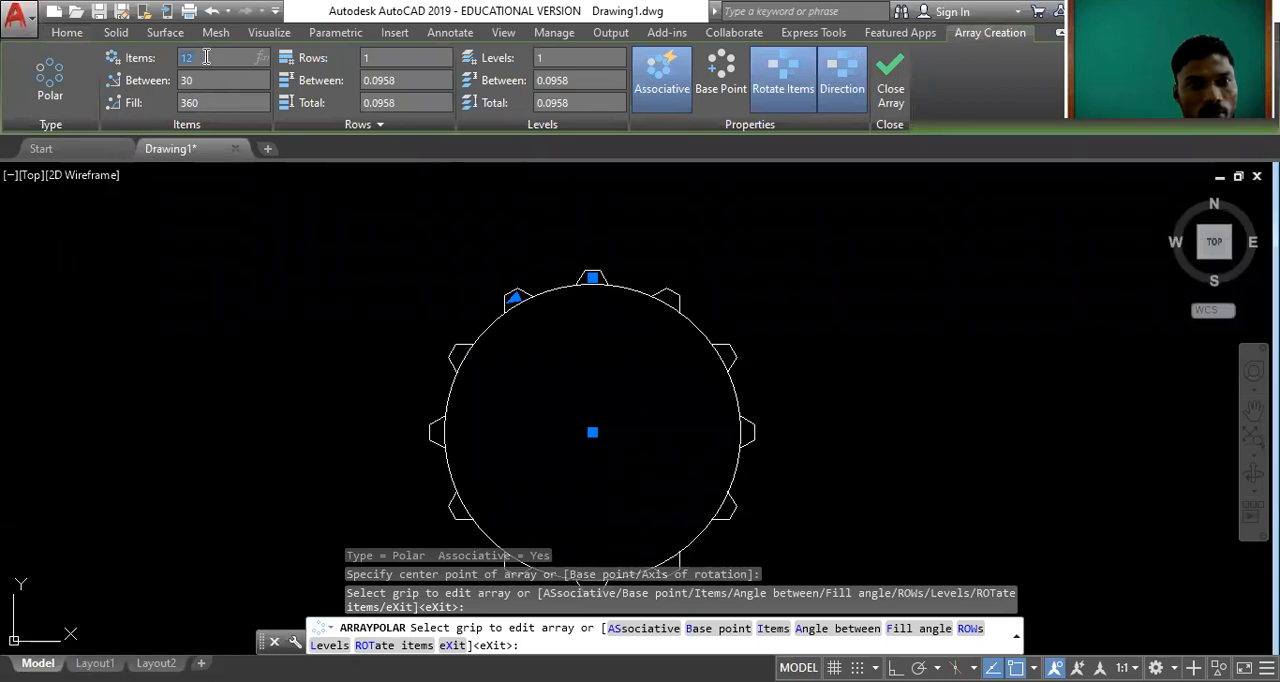
Set the polar array's item count to 18 and finish the array.
left_click(206, 57)
type("18")
key("Return")
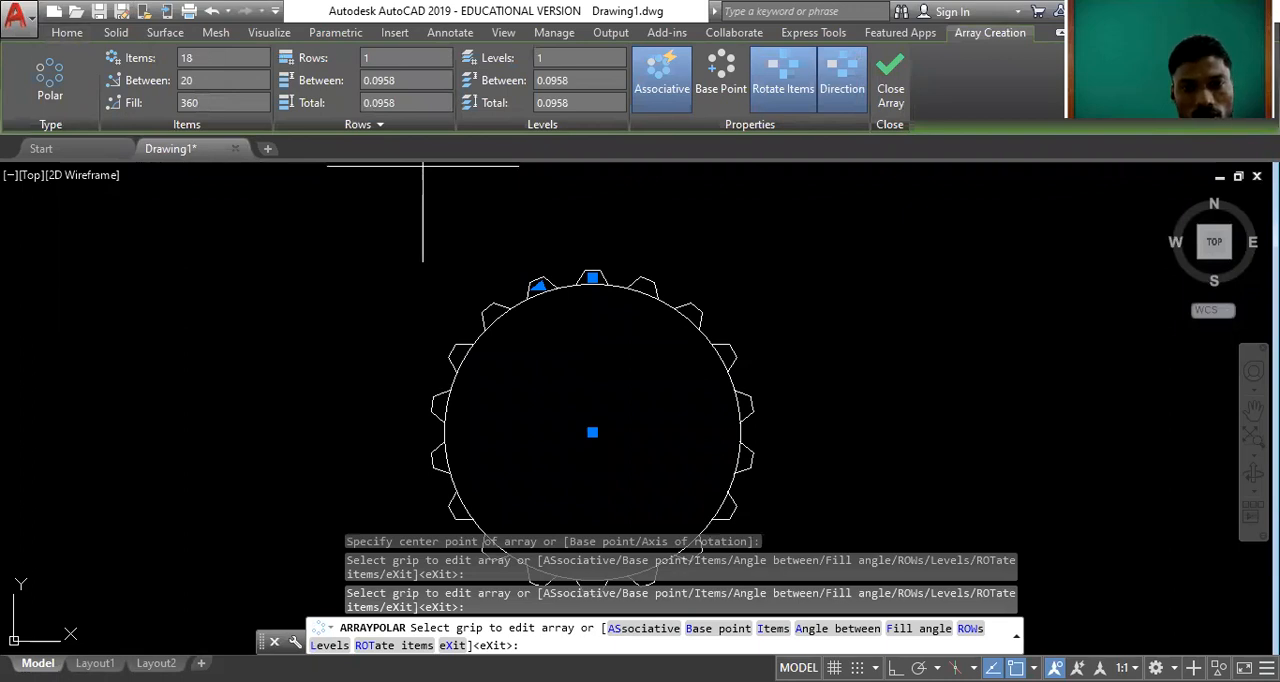
key("Escape")
scroll(600, 357, "down", 3)
scroll(606, 370, "up", 4)
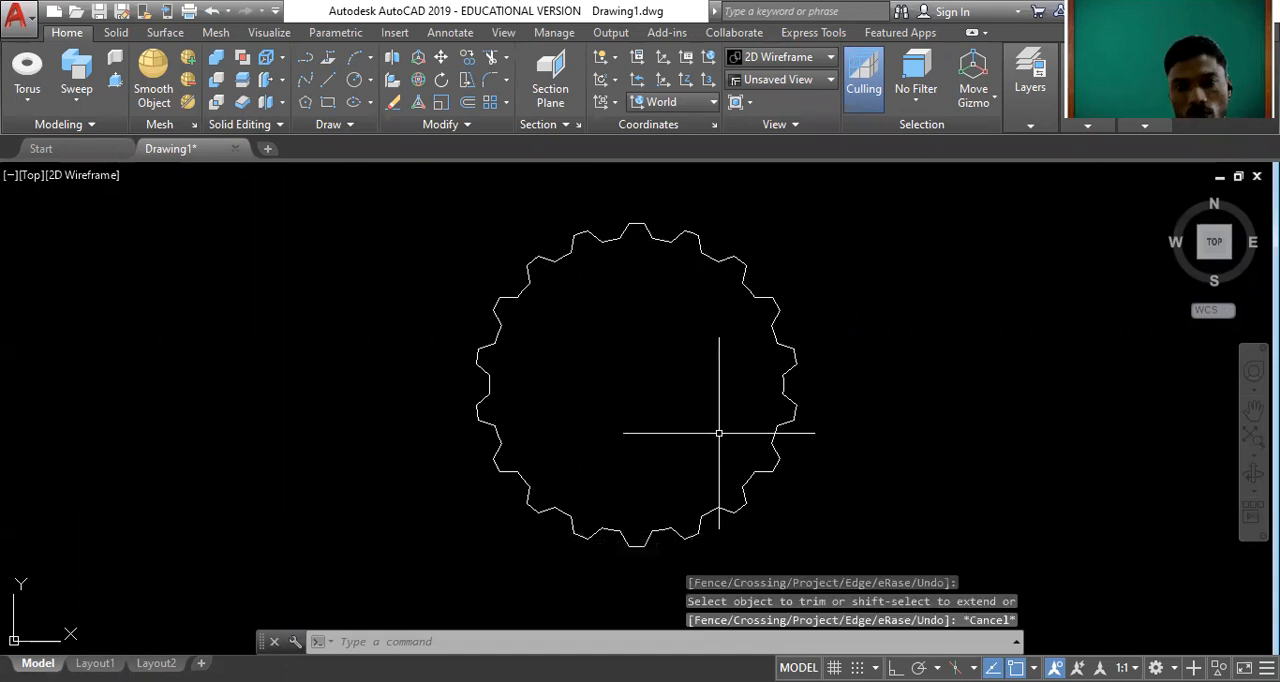
Trim the circle's arcs beneath the teeth and check the gear outline in isometric and Top views.
scroll(714, 428, "down", 2)
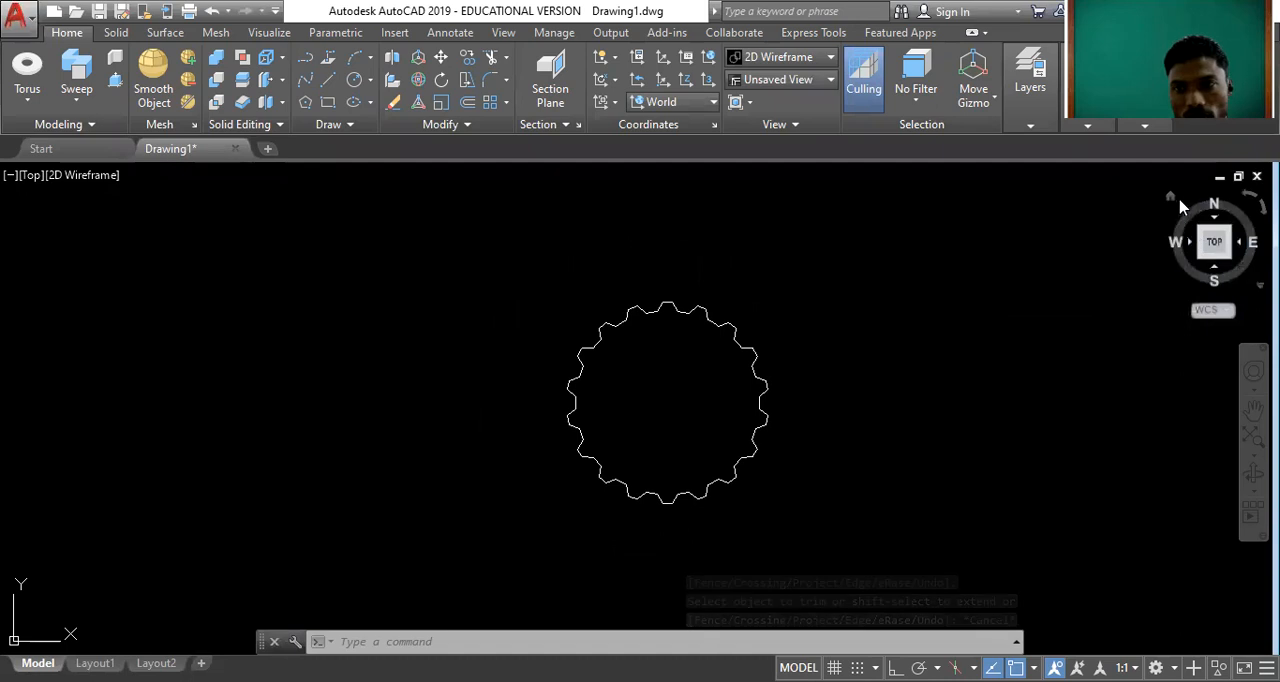
left_click(1199, 247)
scroll(580, 385, "down", 2)
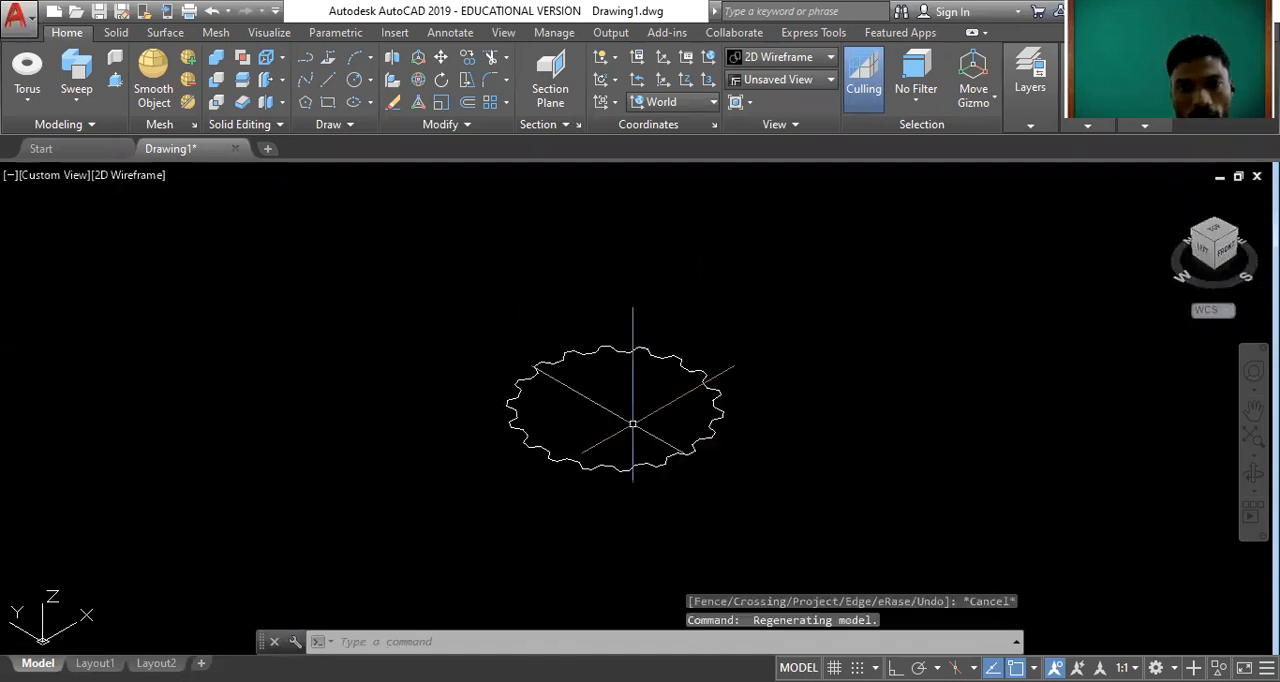
left_click(1220, 236)
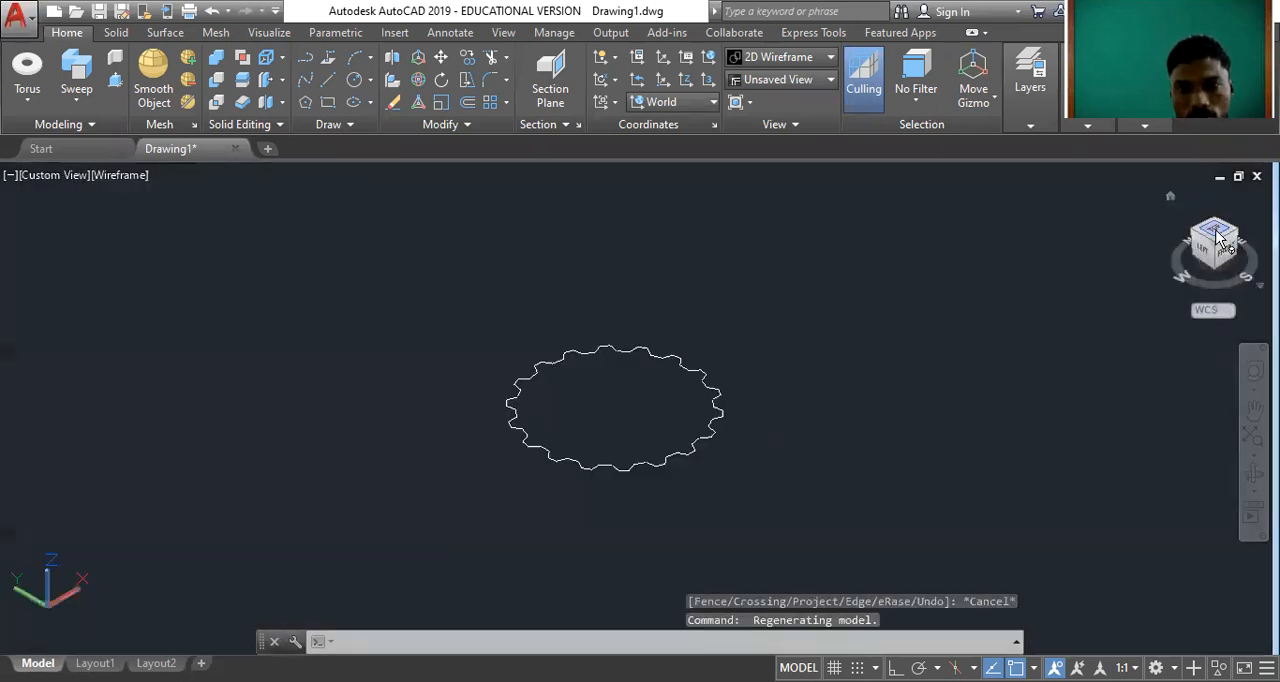
scroll(834, 389, "down", 2)
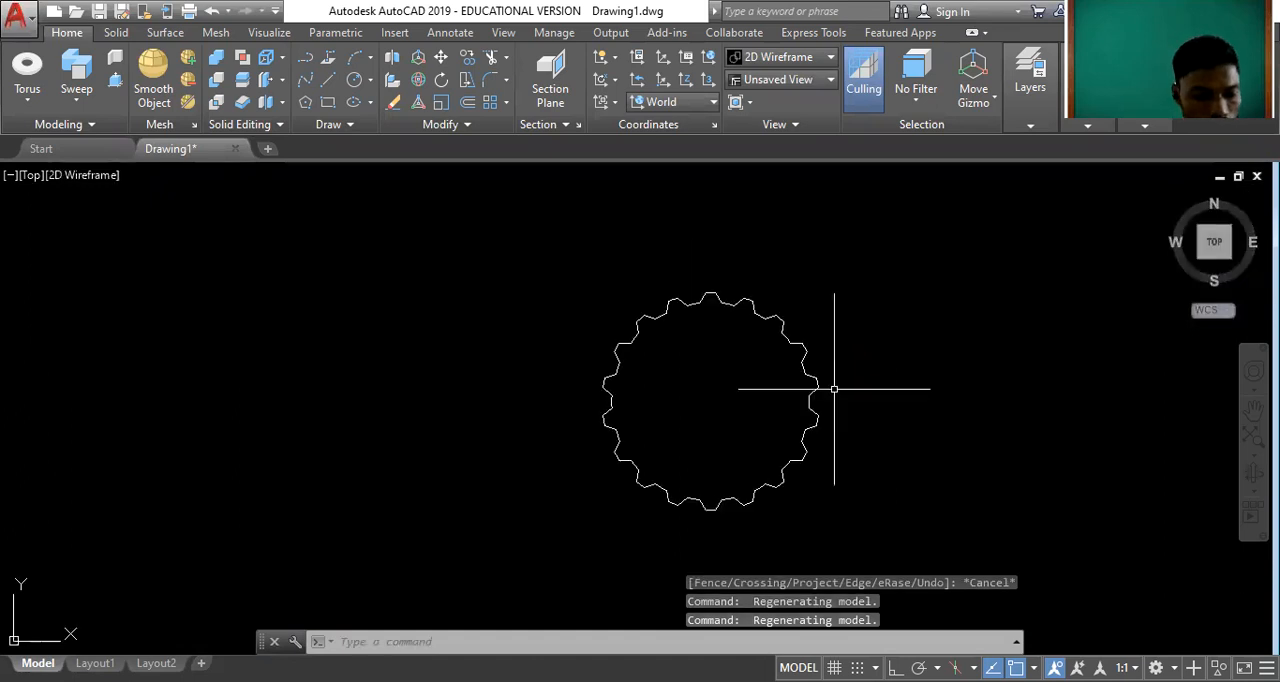
Create a closed boundary from the gear outline and erase the leftover original lines.
type("bou")
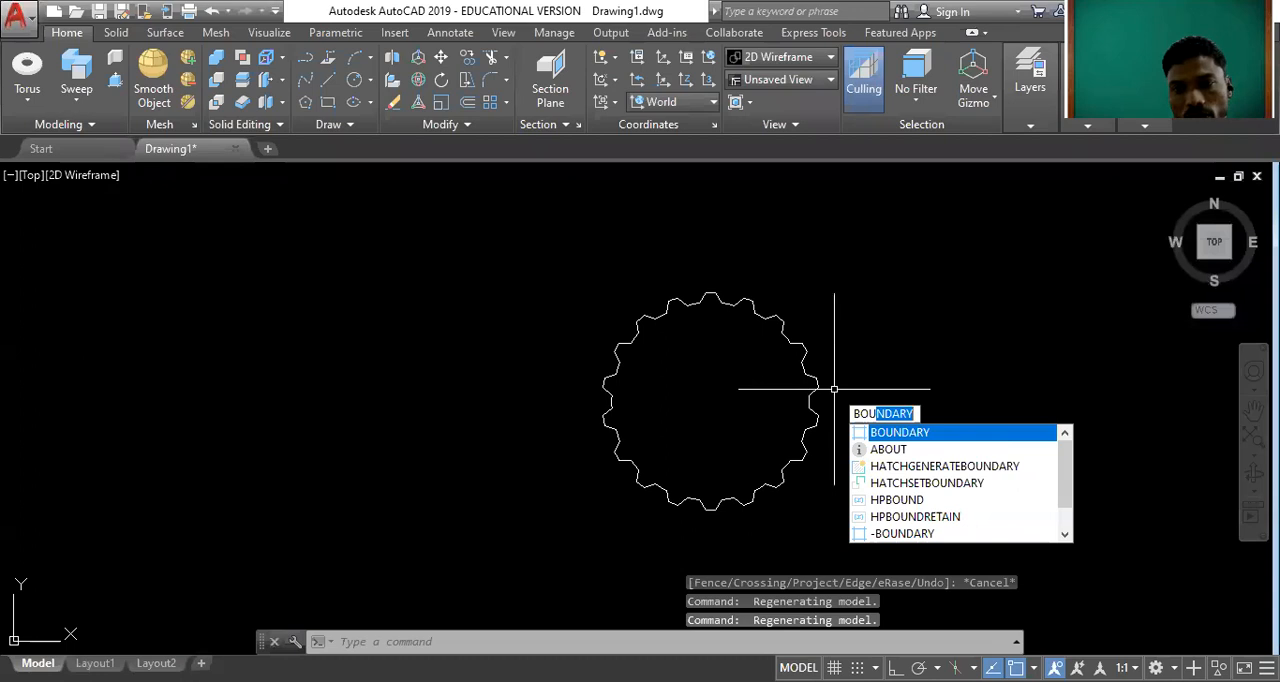
key("Return")
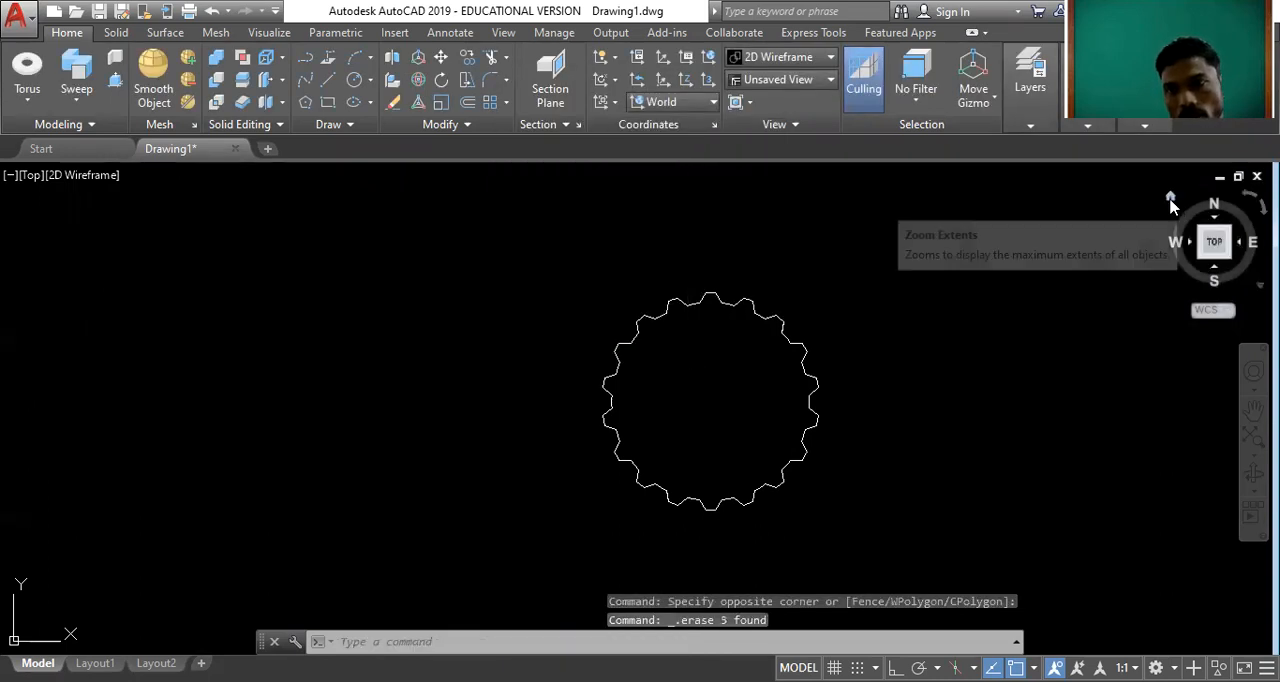
Extrude the gear boundary to a height of 0.5 in isometric view and display it in the Conceptual visual style.
left_click(1172, 203)
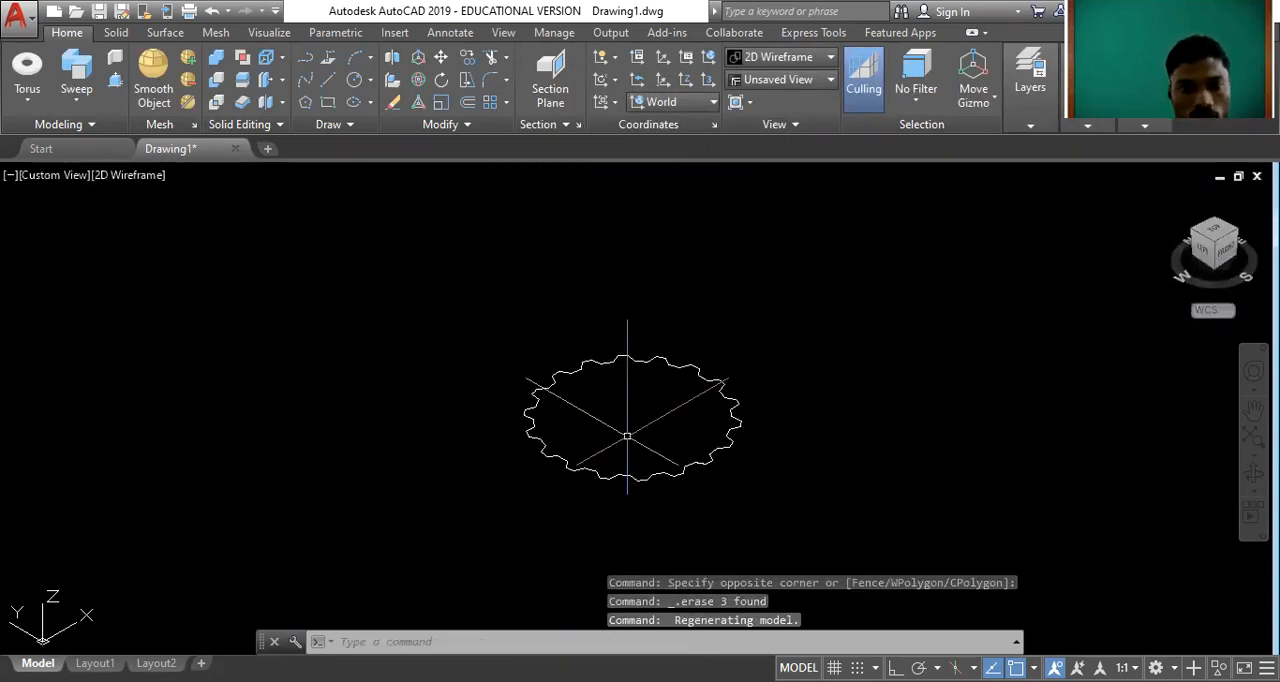
type("extru")
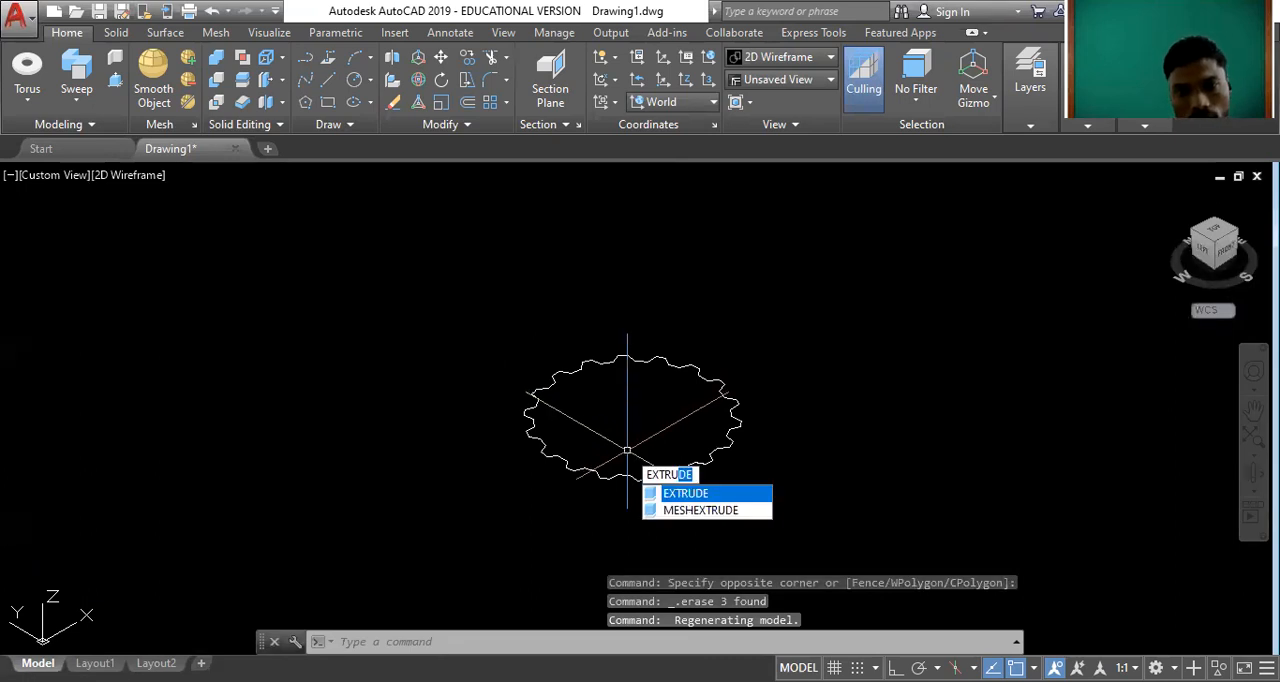
key("Return")
left_click(659, 469)
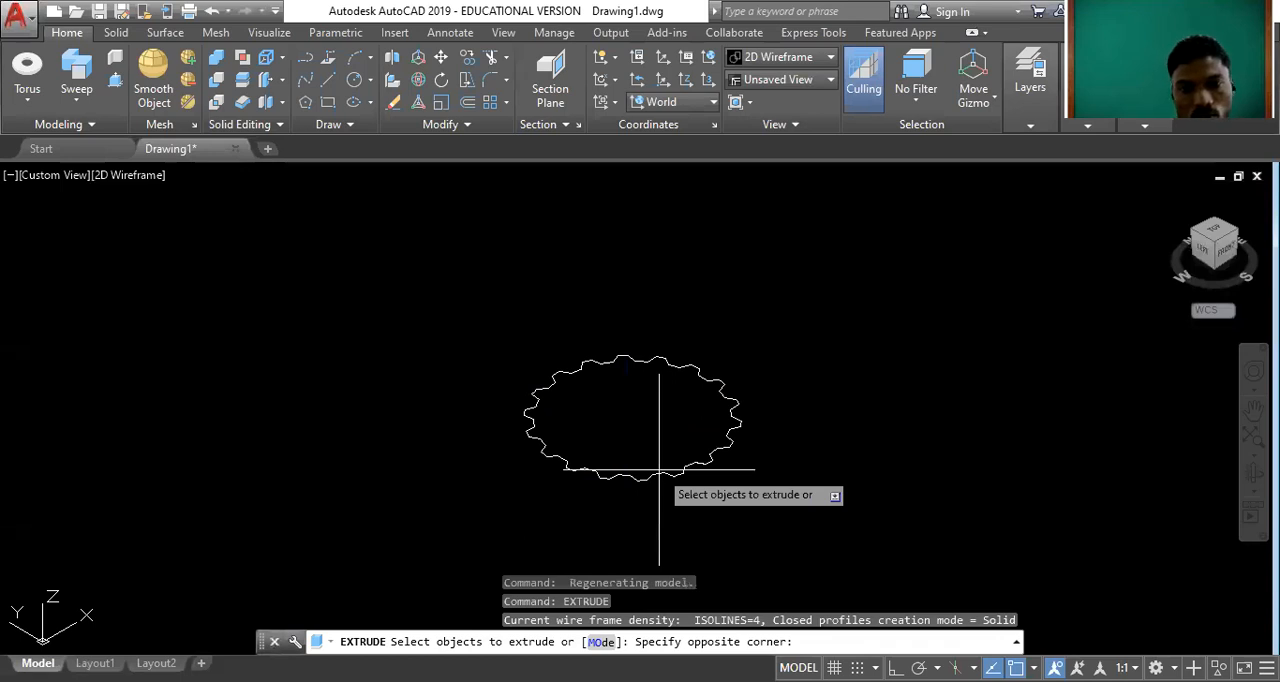
key("Return")
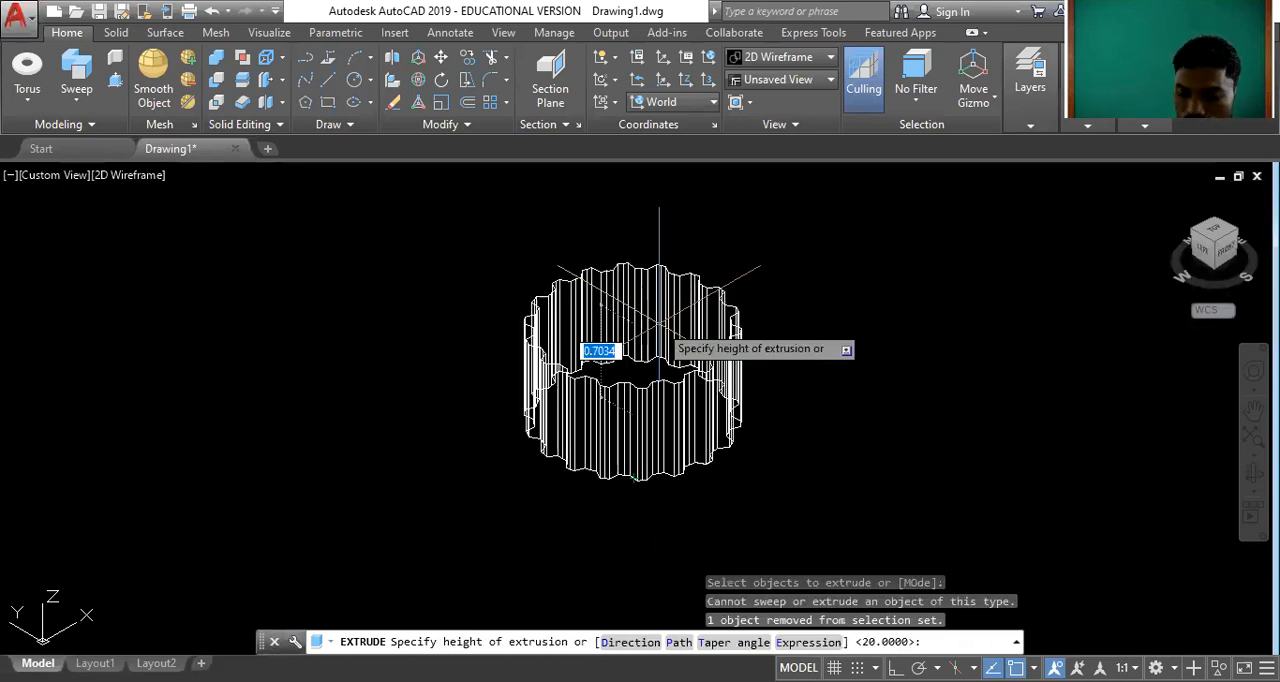
type("0.5")
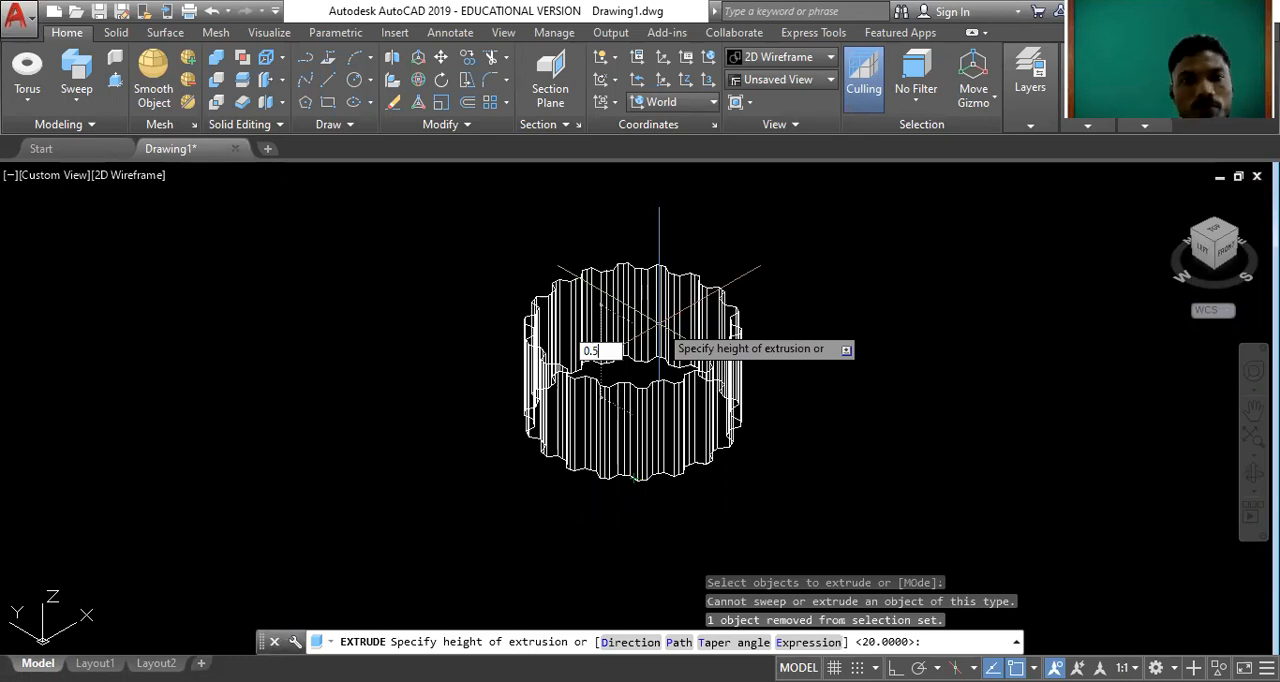
key("Return")
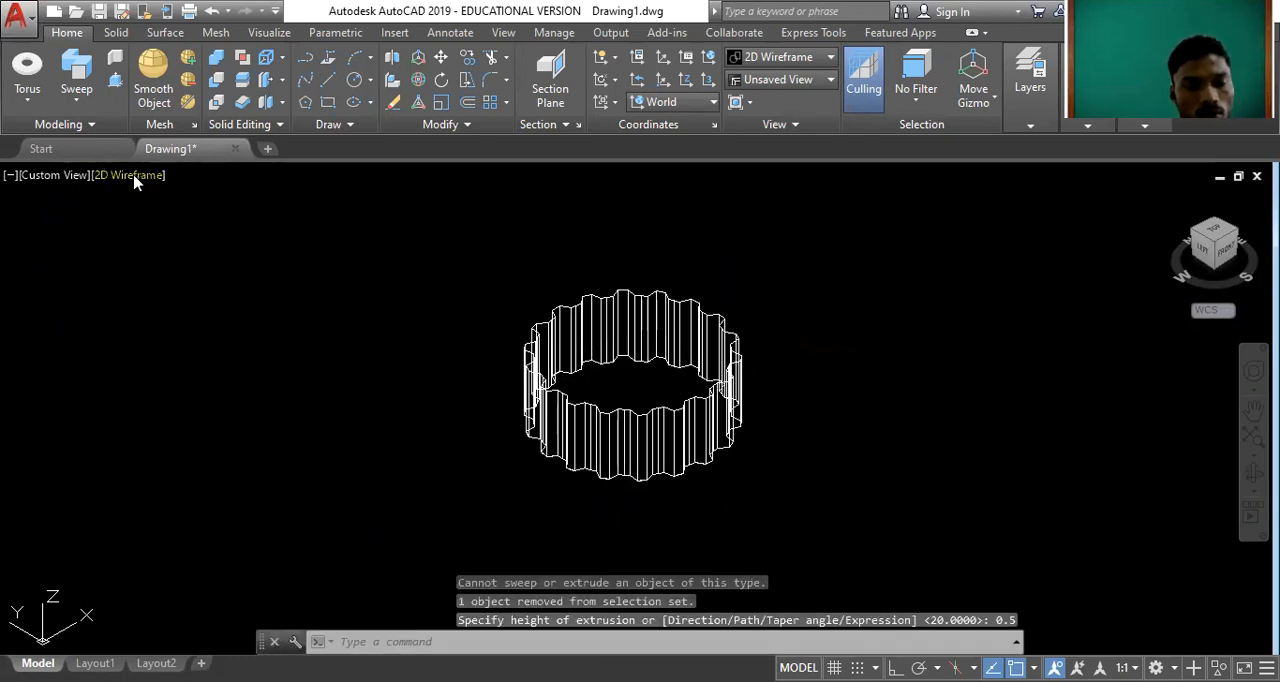
left_click(137, 181)
left_click(185, 240)
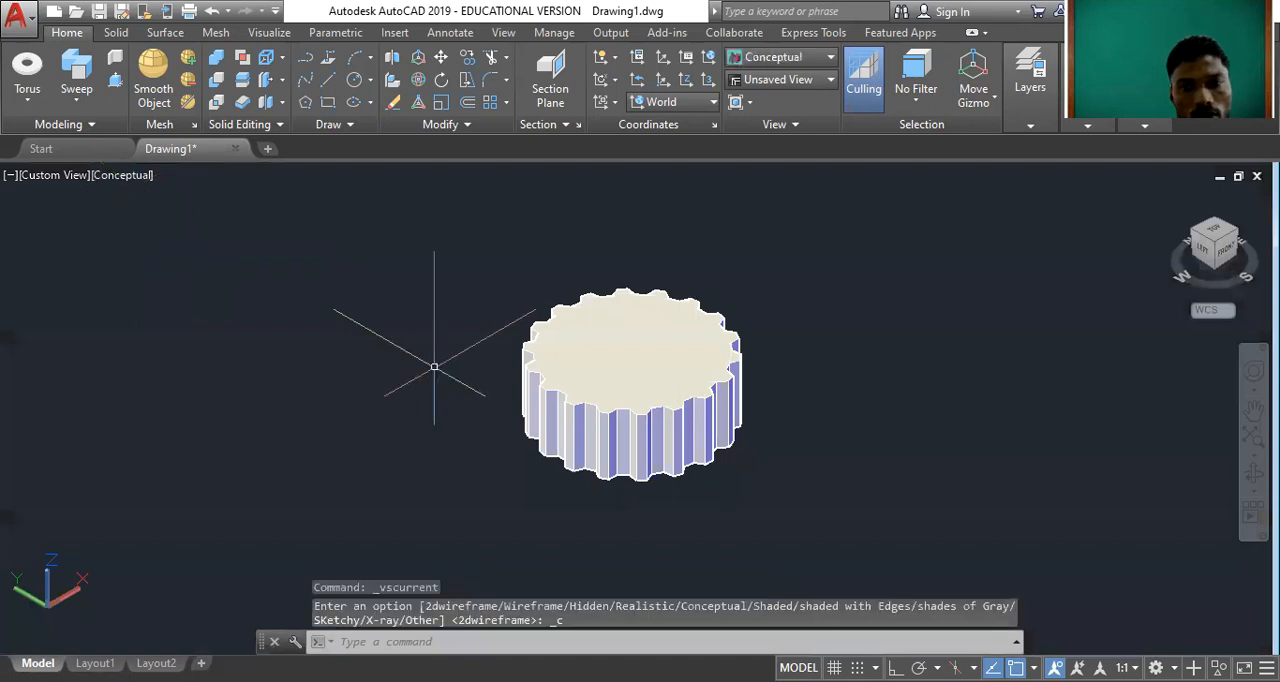
Set the gear solid's colour to Yellow and clear the selection.
scroll(680, 361, "up", 4)
left_click(681, 375)
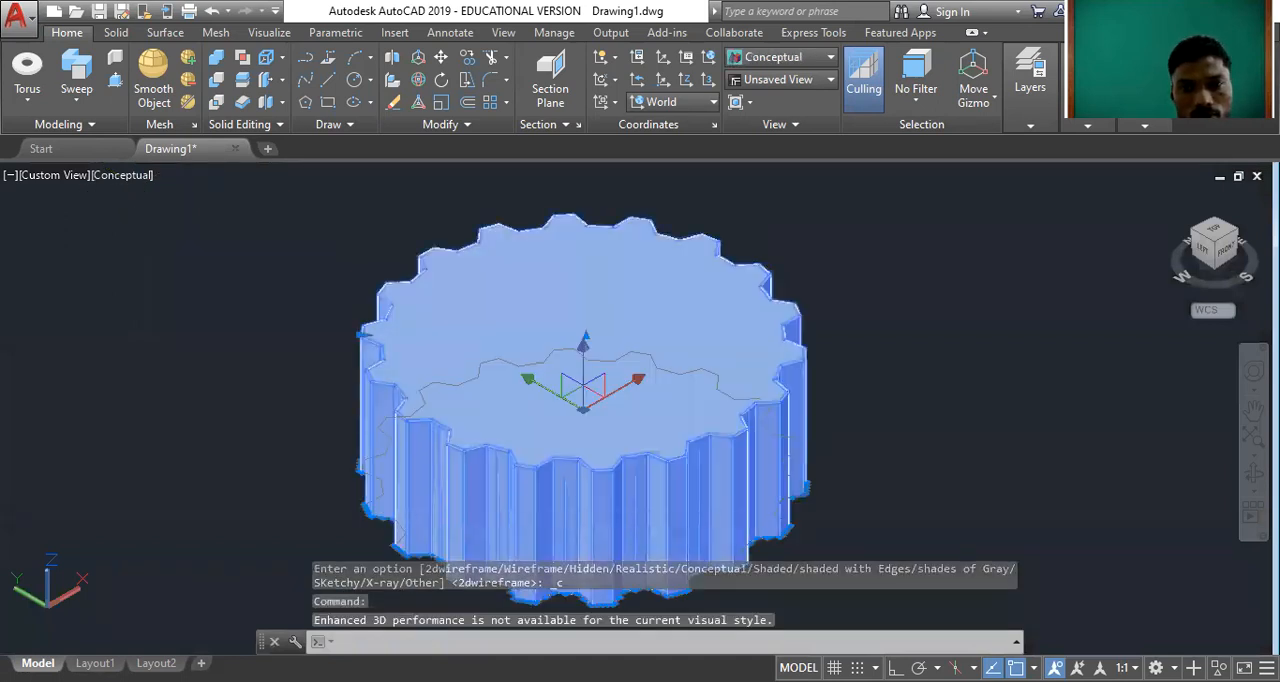
left_click(884, 234)
left_click(922, 303)
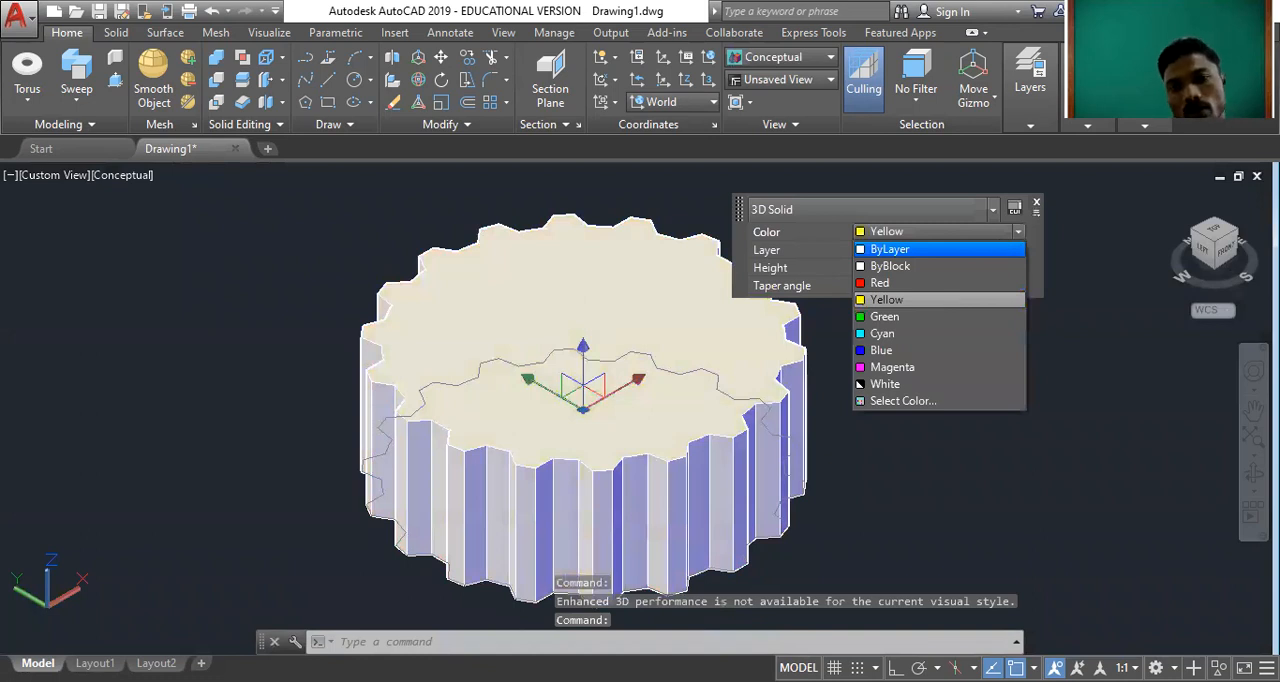
key("Escape")
key("Escape")
scroll(600, 405, "down", 2)
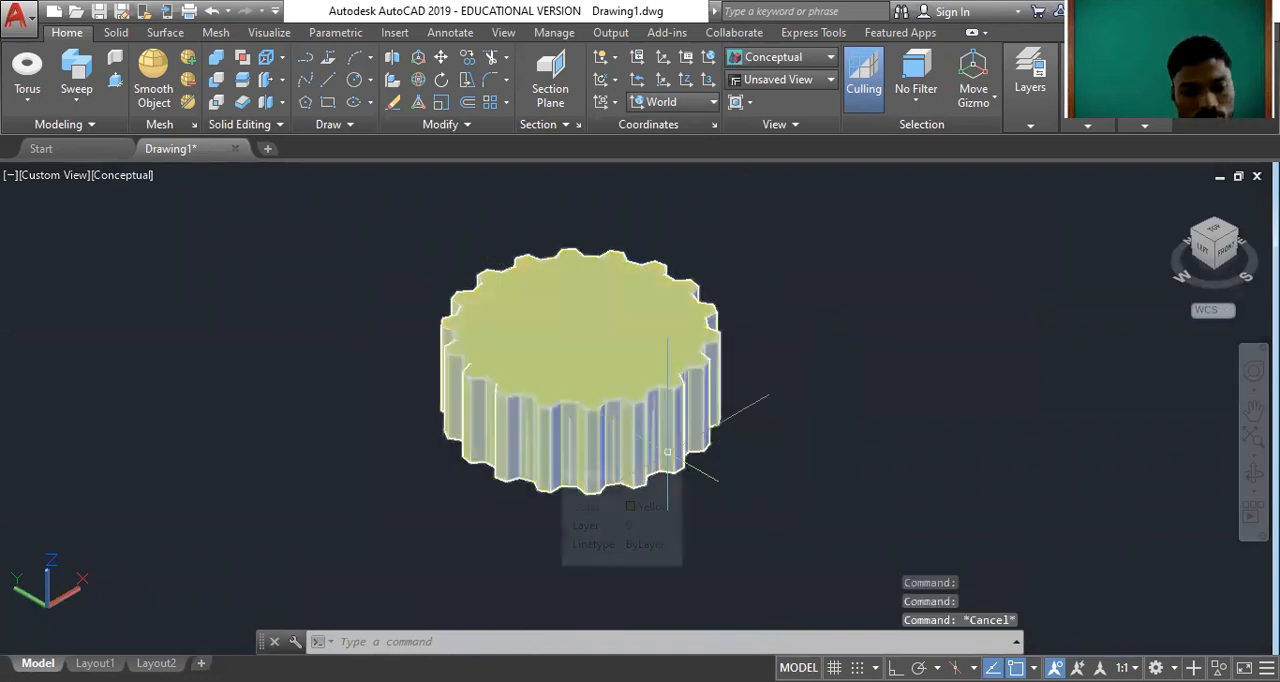
Orbit around the yellow gear solid to inspect its top face and teeth.
type("ORBIT")
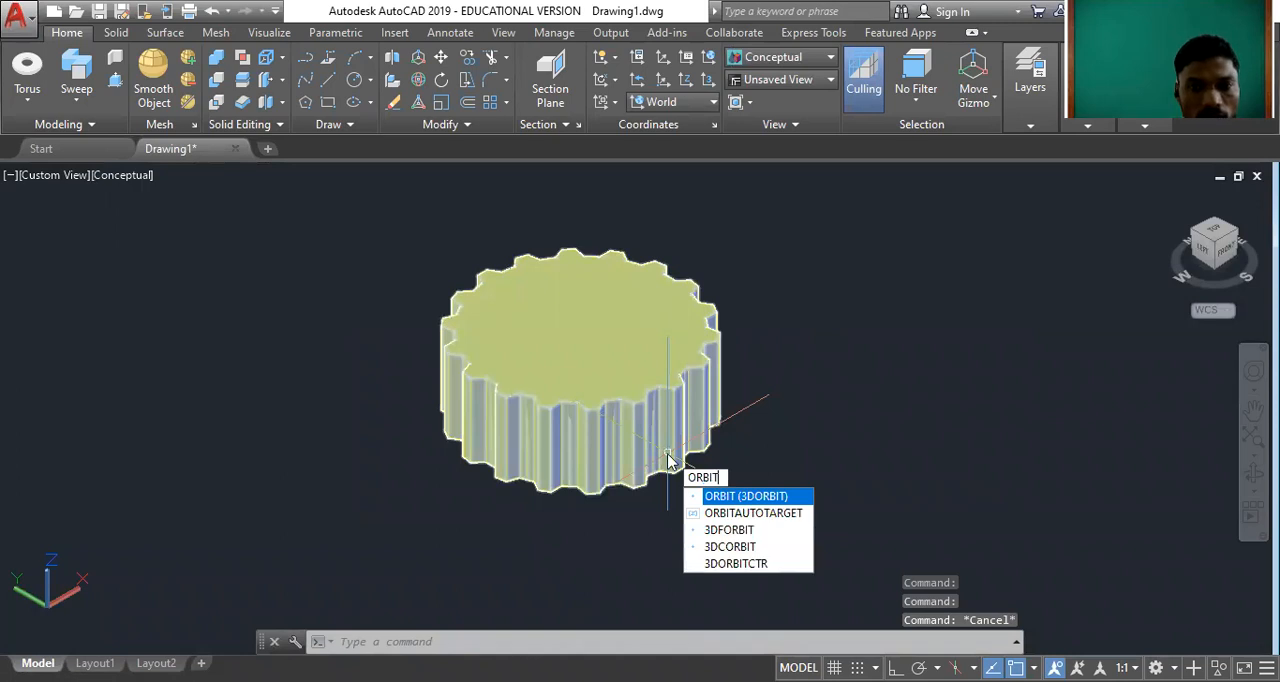
key("Return")
left_click_drag(666, 552, 350, 364)
left_click_drag(532, 409, 637, 545)
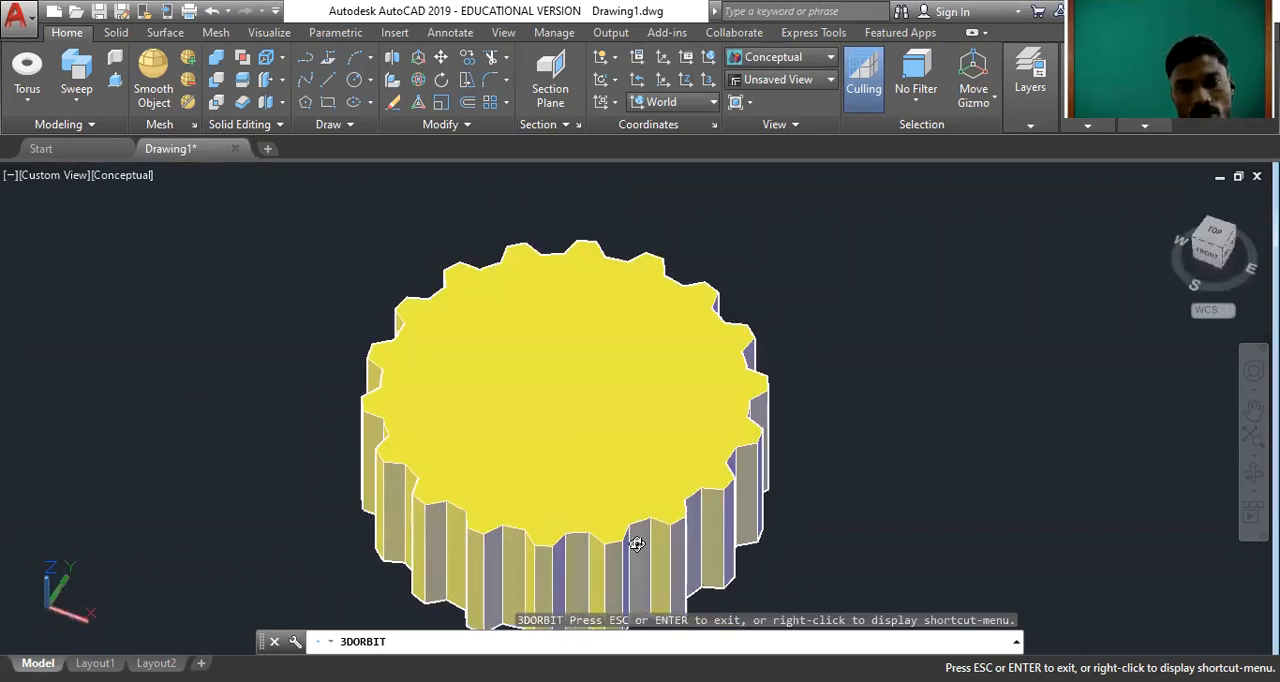
key("Escape")
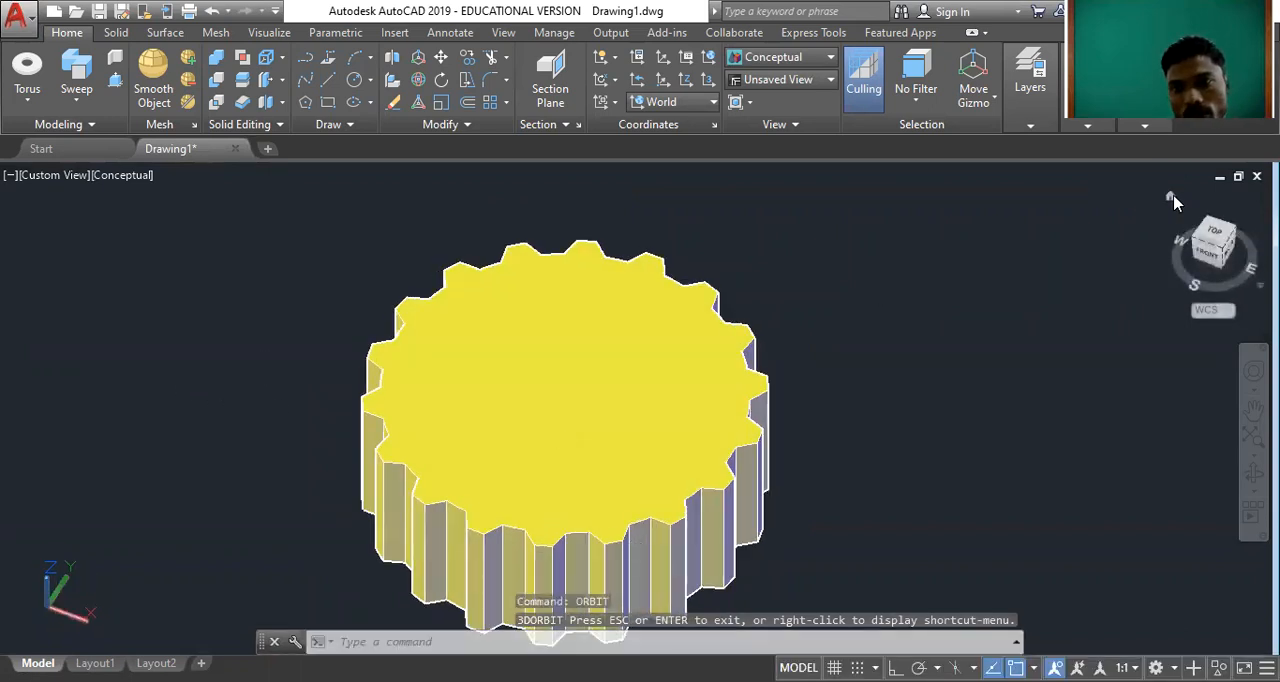
Show the gear from the Top in 2D Wireframe and draw a concentric circle inside its outline.
left_click(1197, 224)
left_click(1214, 232)
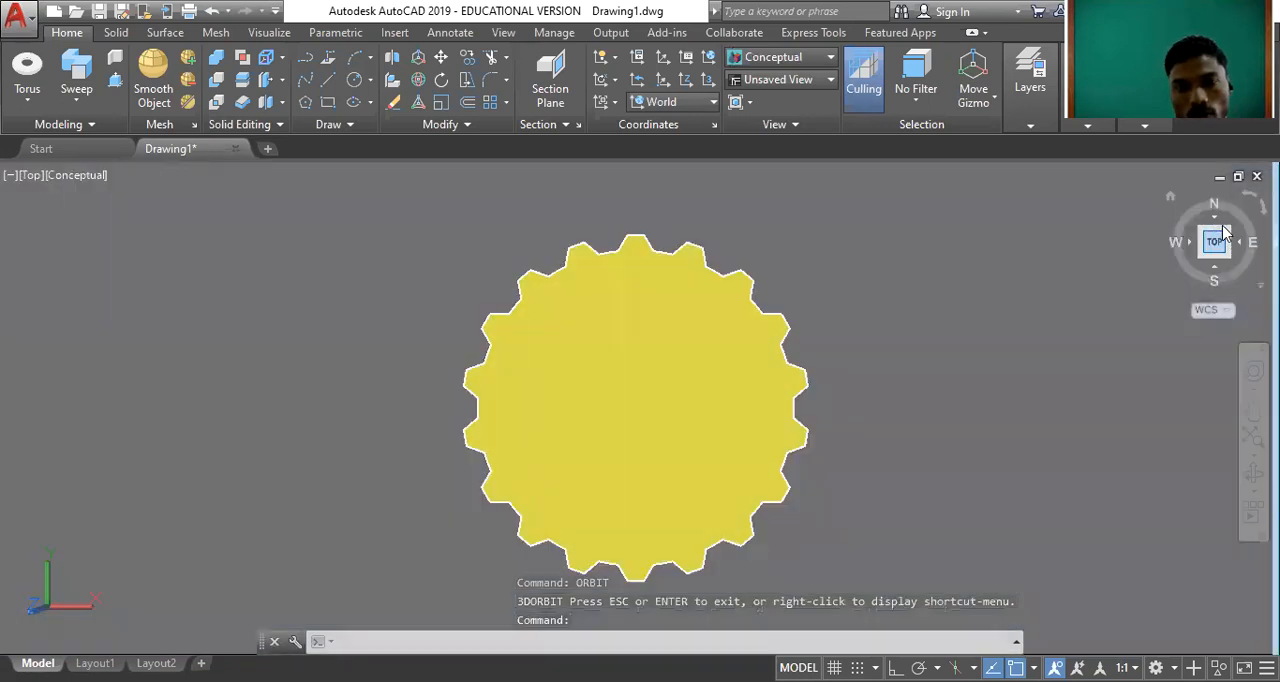
left_click(82, 178)
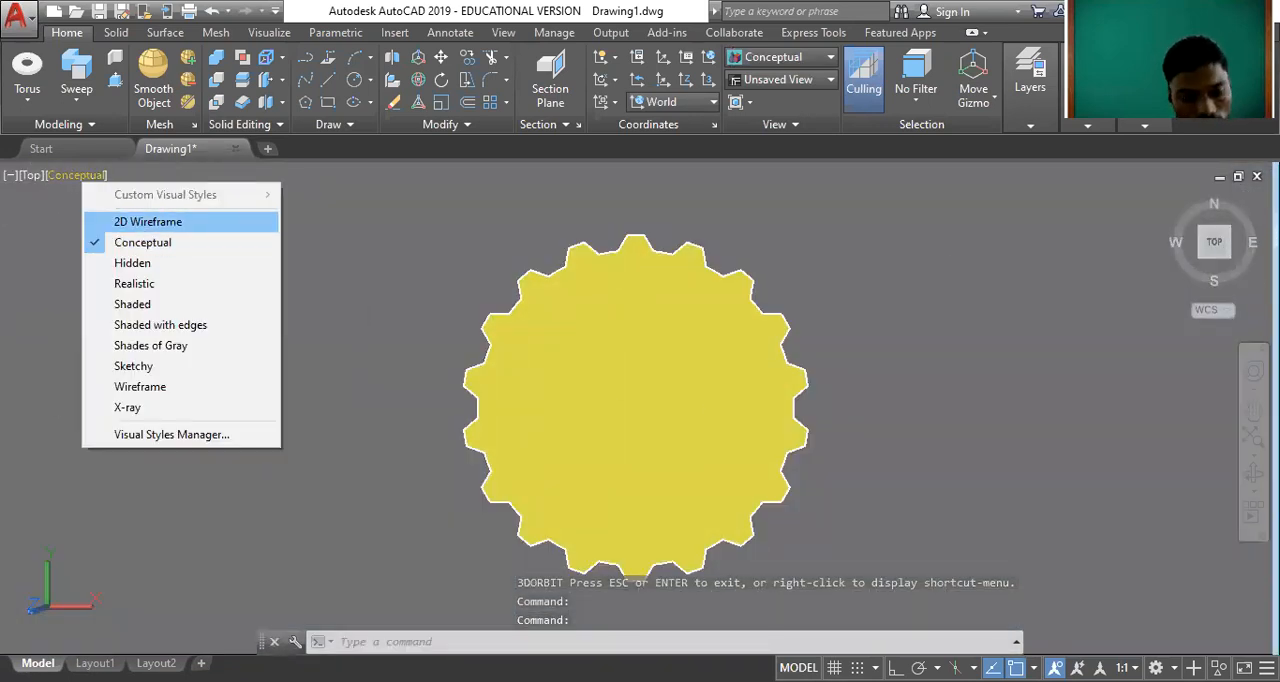
left_click(141, 228)
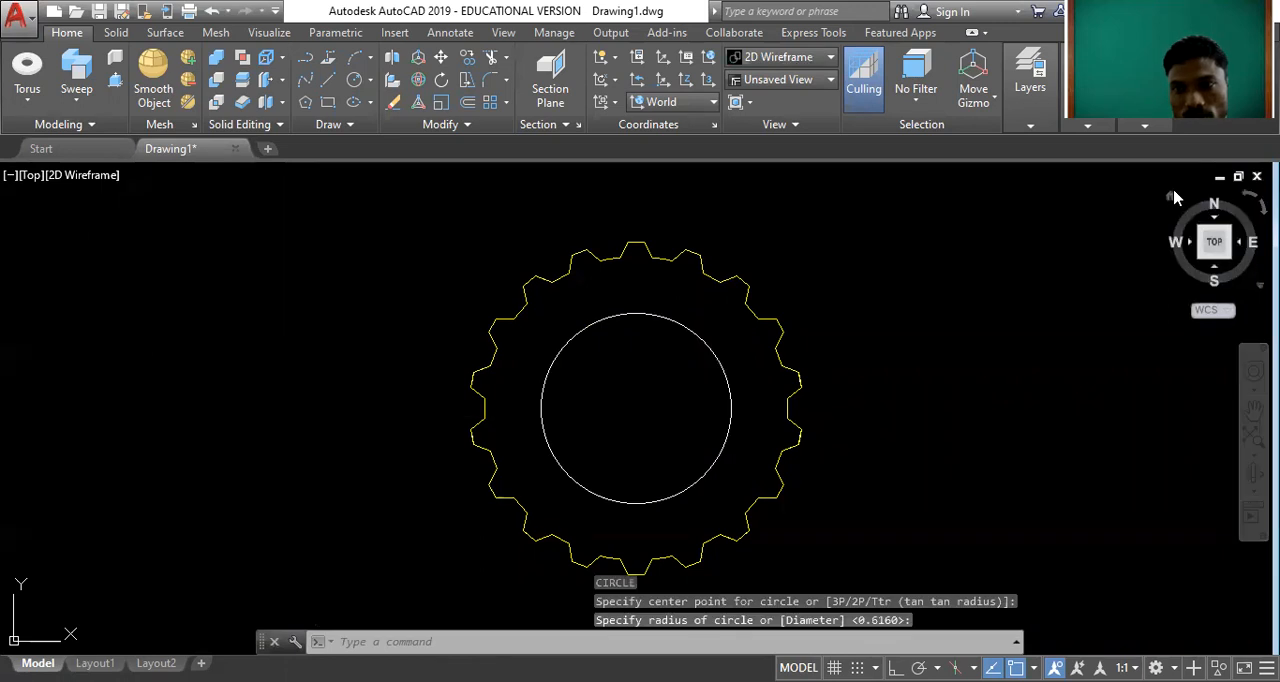
Extrude the inner circle into a cylinder about 1.38 high, rising above the gear, and display the model in the Conceptual visual style.
left_click(1170, 196)
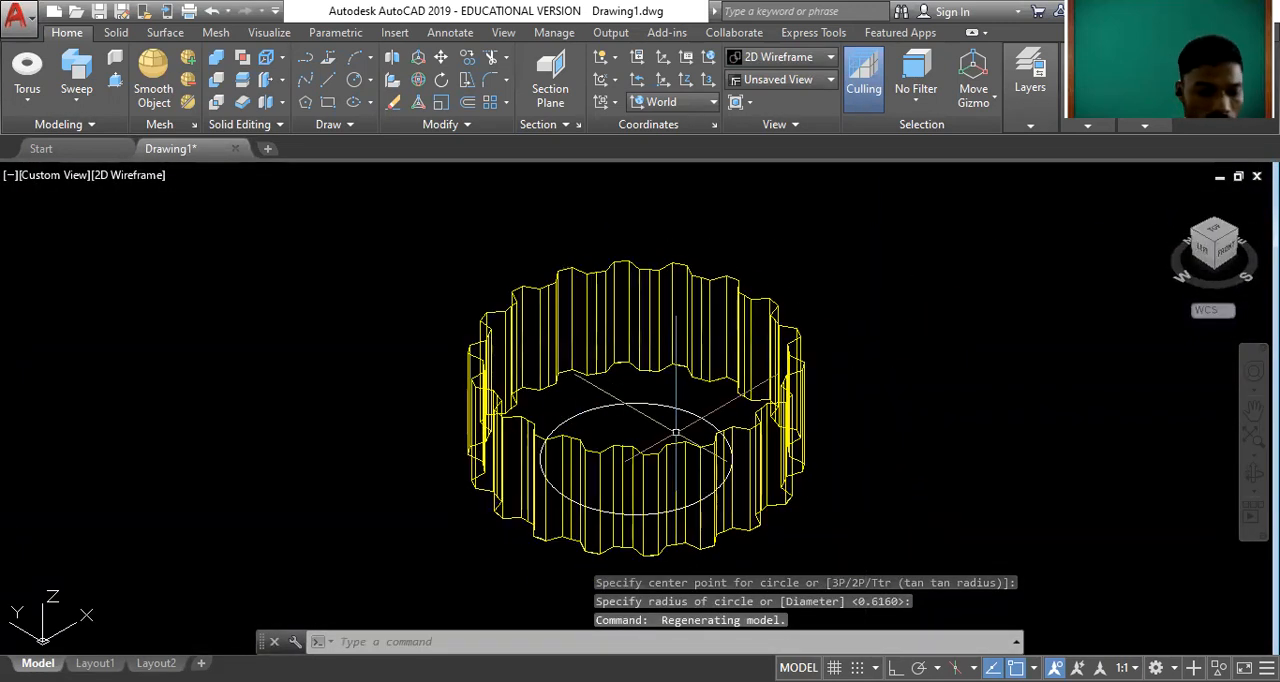
type("EX")
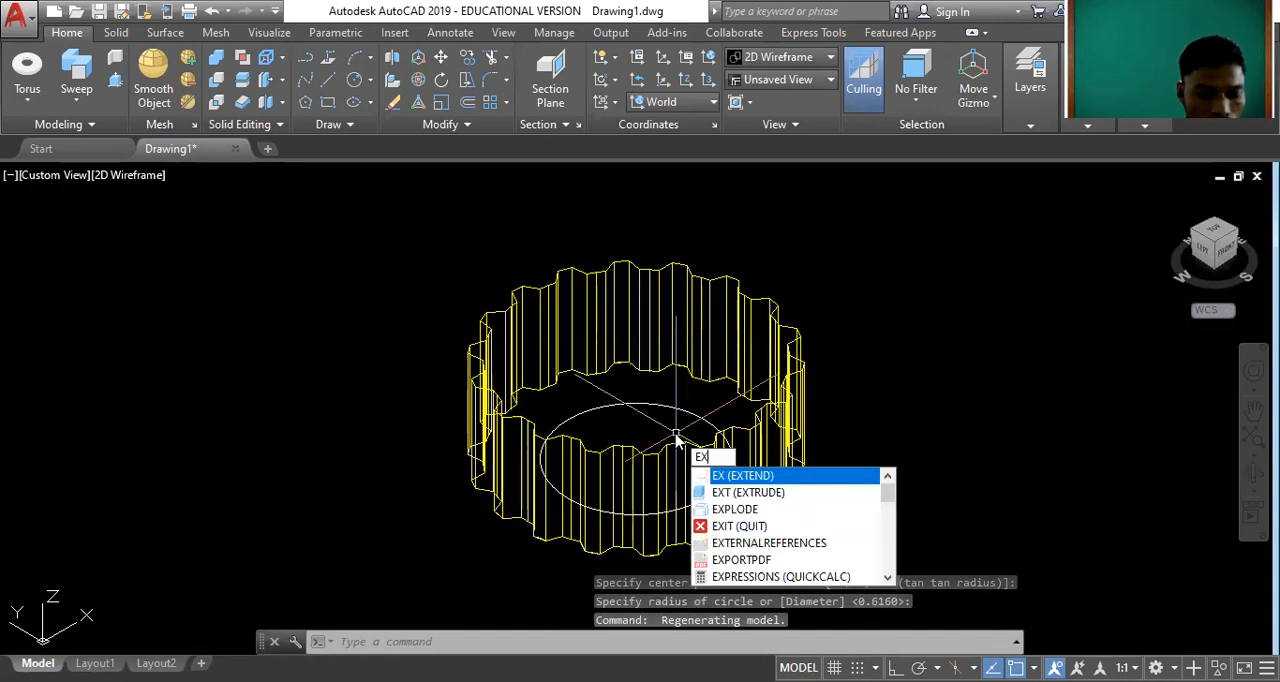
type("tru")
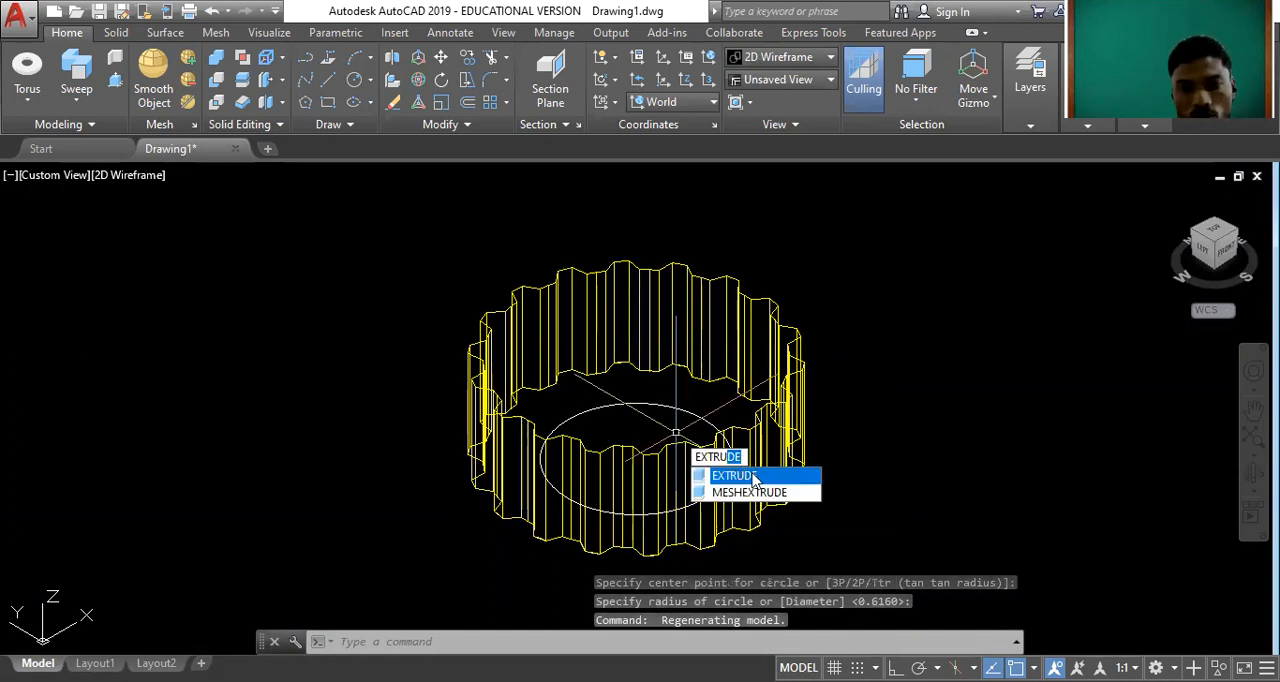
key("Return")
left_click(663, 407)
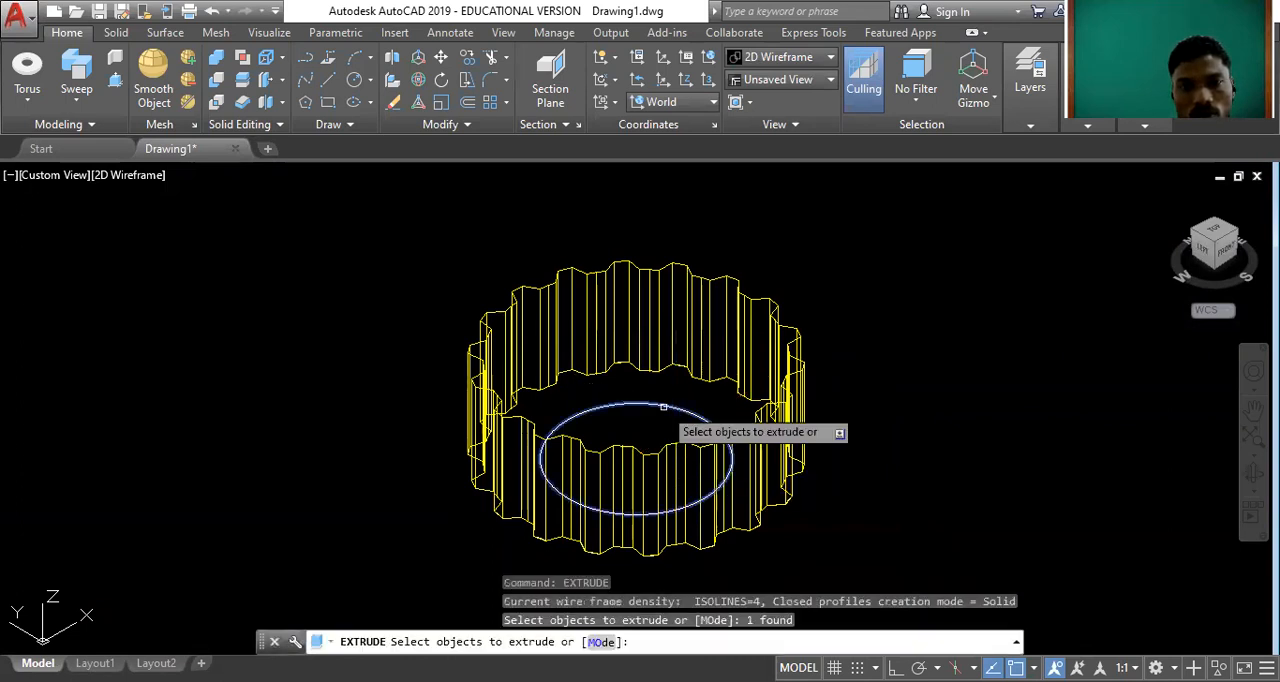
key("Return")
left_click(147, 177)
left_click(205, 244)
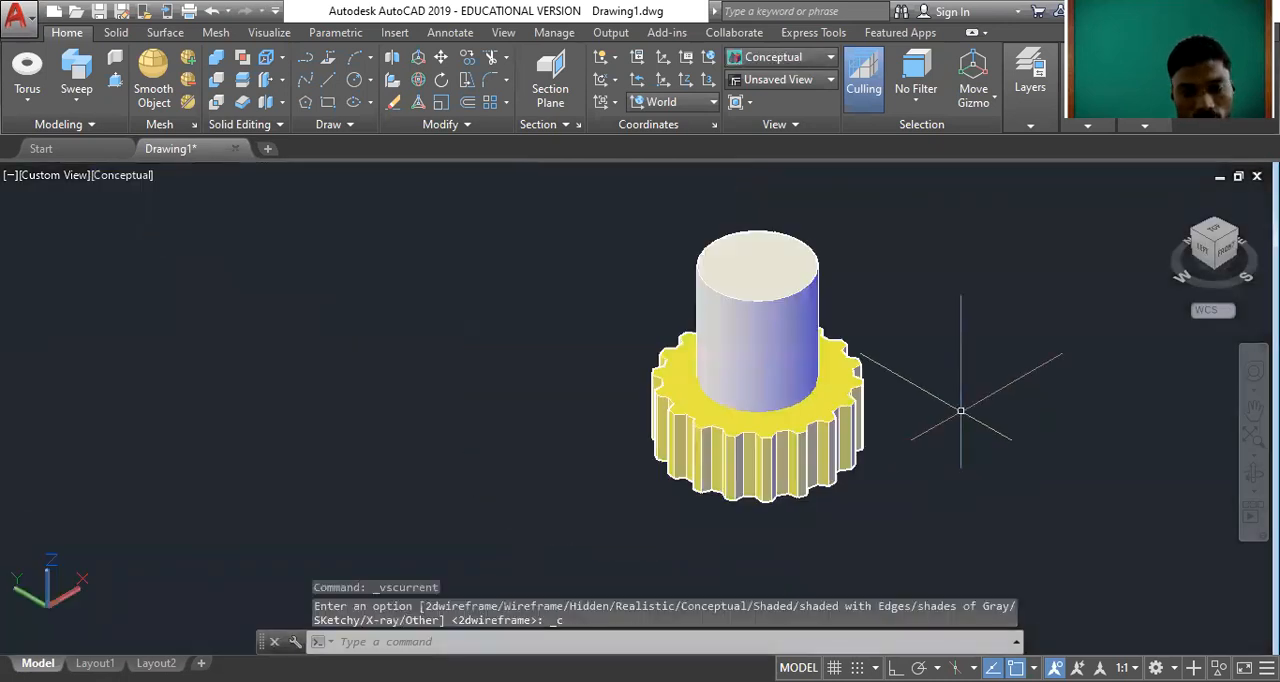
Move the gear solid vertically upward to about the middle of the cylinder.
type("3Dm")
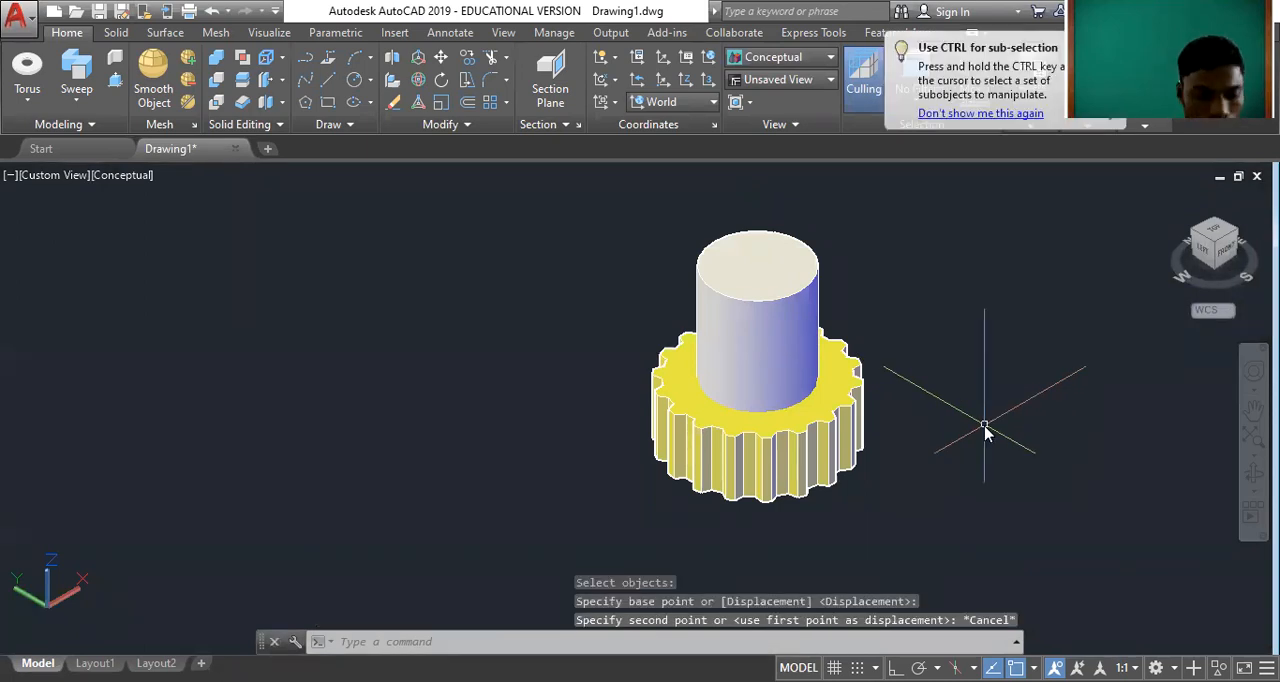
type("3d")
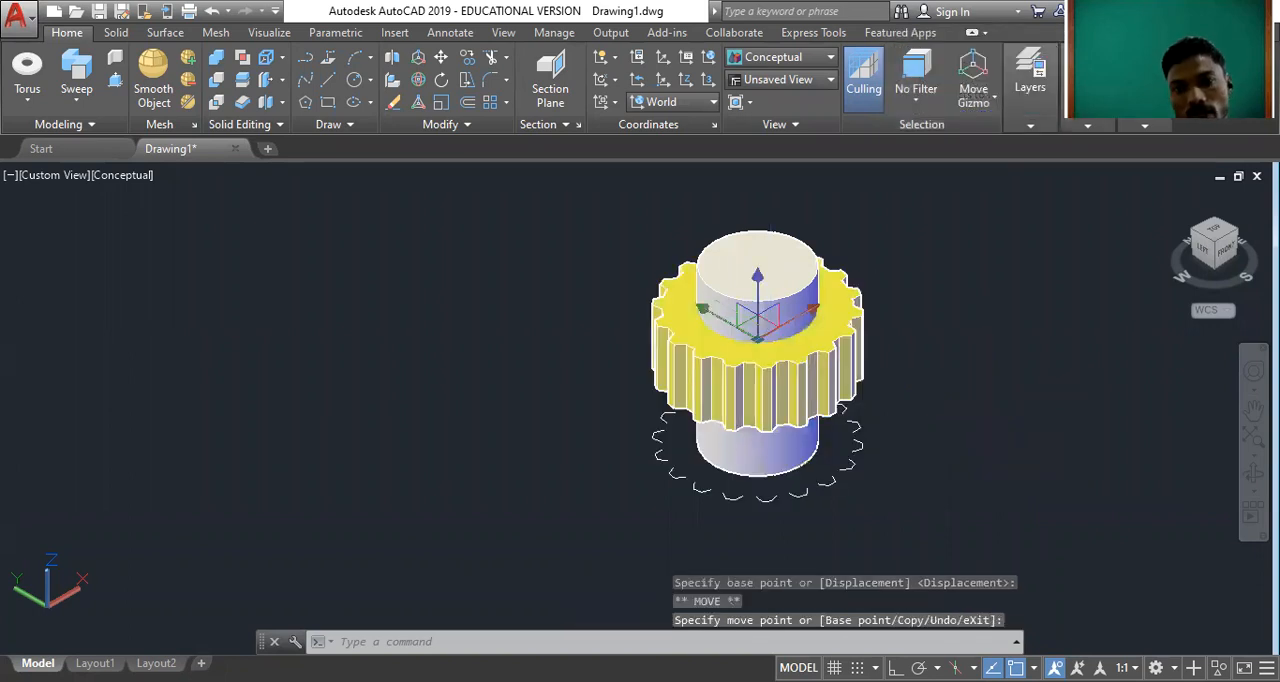
key("Escape")
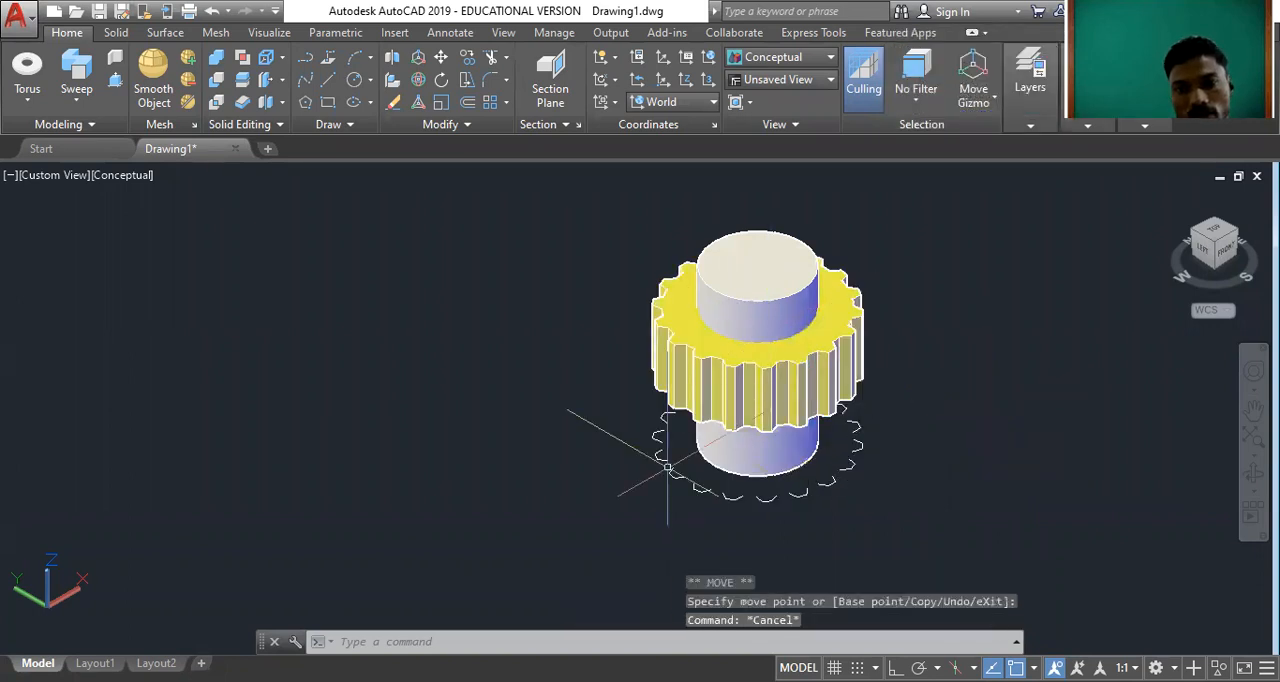
Delete the leftover tooth outline segments around the cylinder's base.
left_click(614, 356)
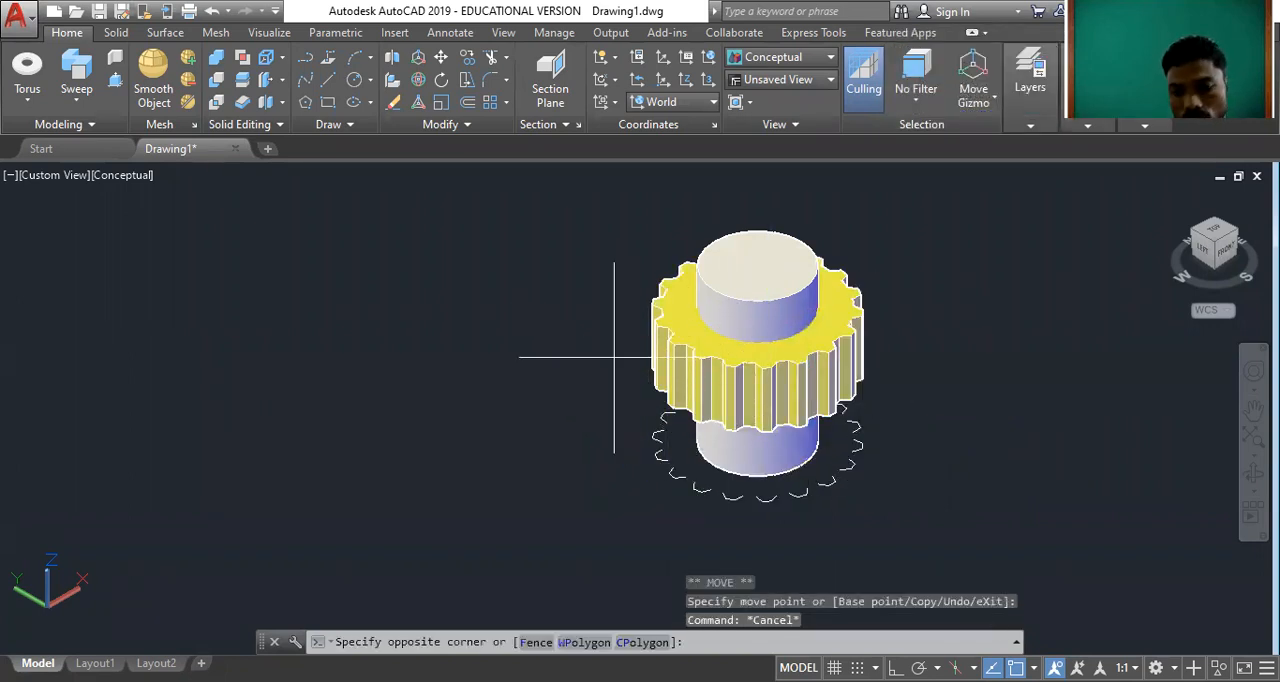
left_click(908, 519)
key("Delete")
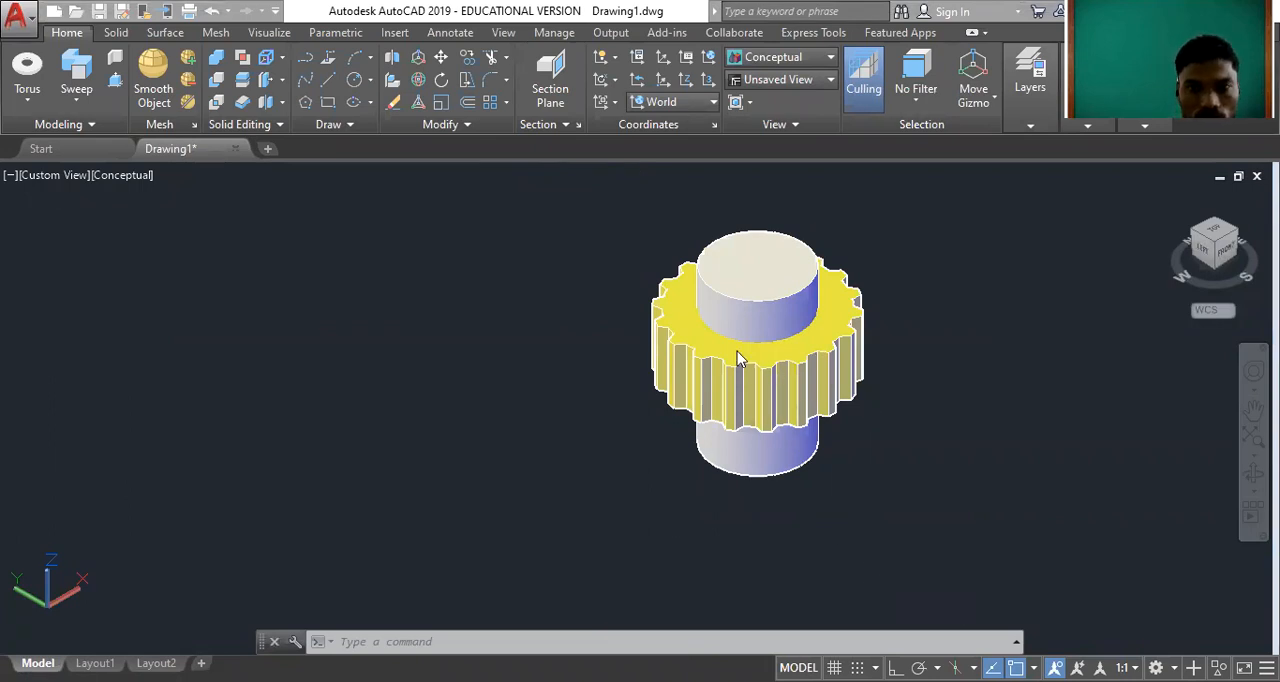
Set the cylinder's colour to Green and clear the selection.
left_click(762, 298)
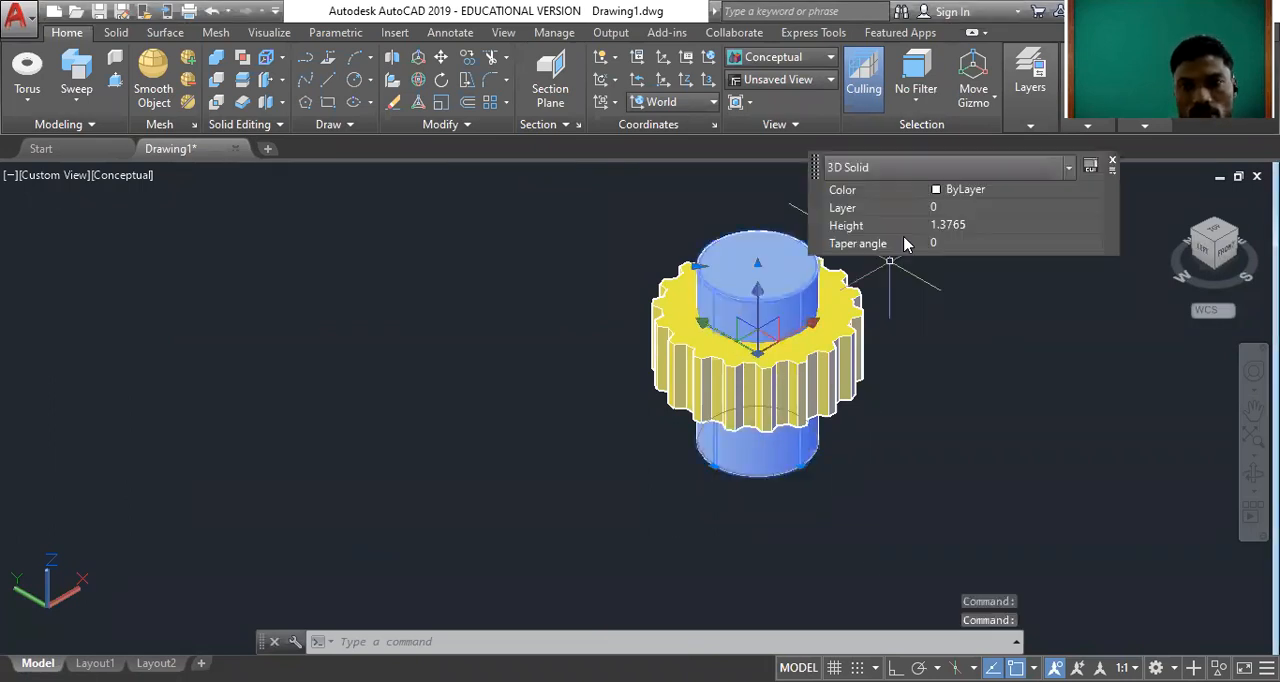
left_click(957, 196)
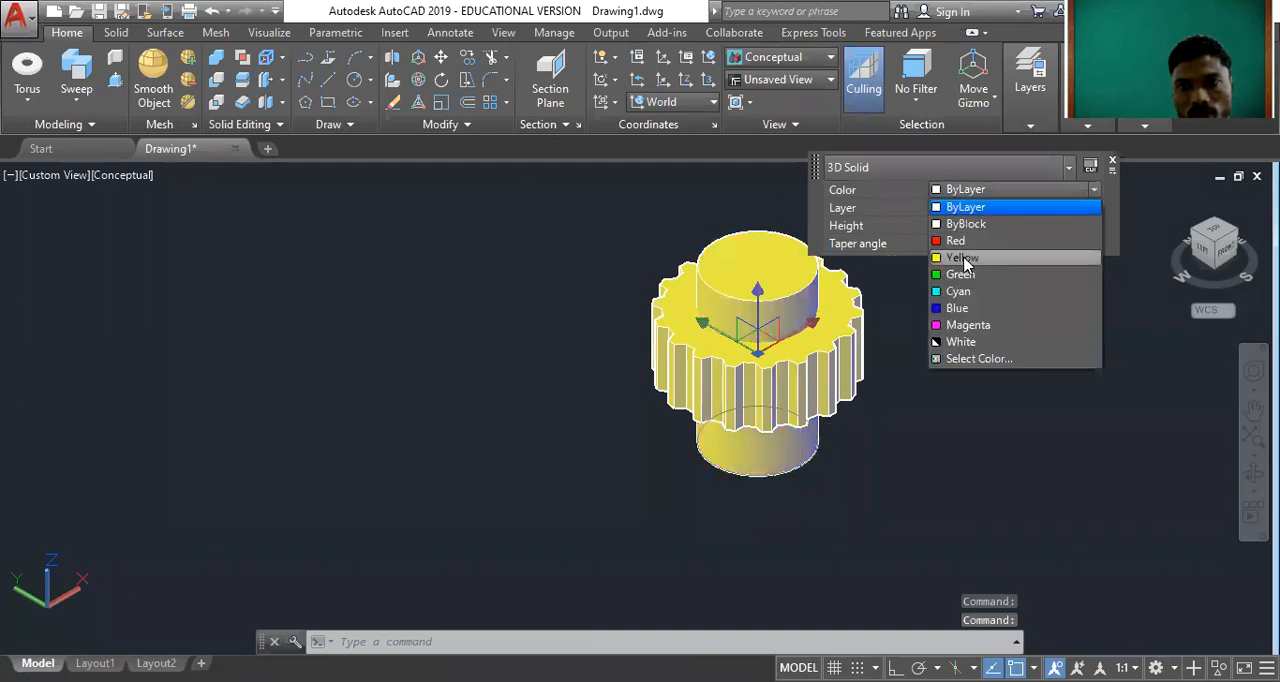
left_click(1105, 163)
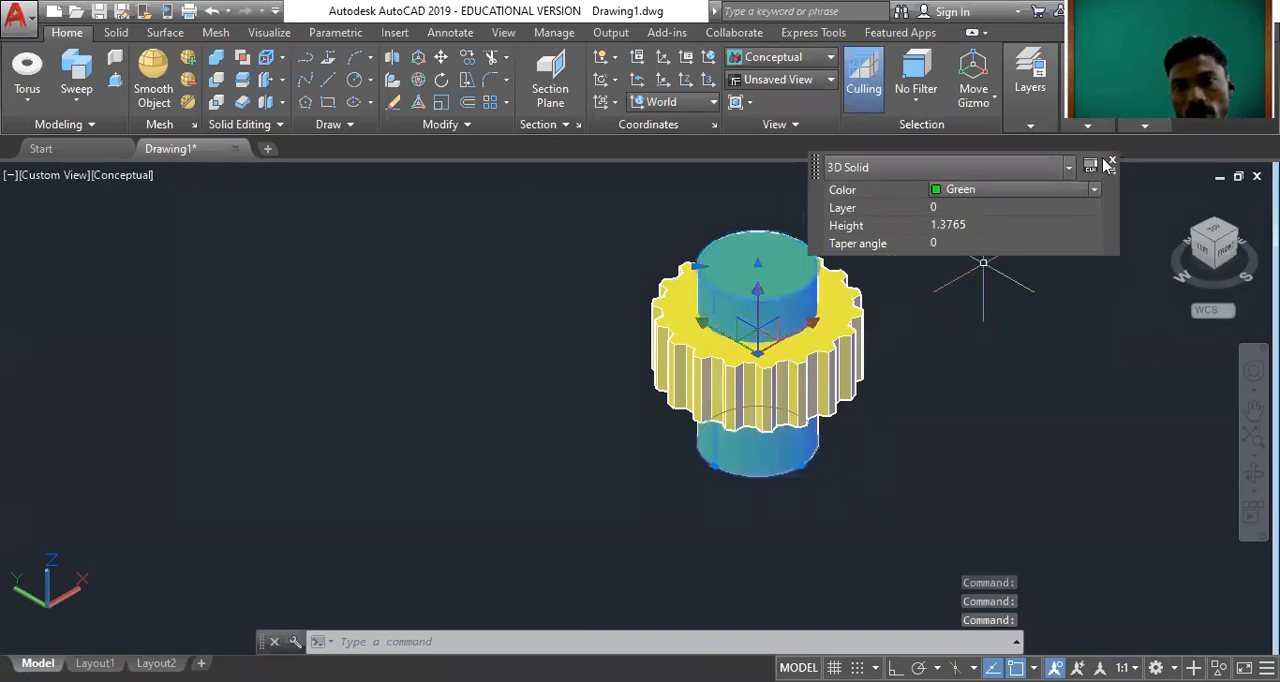
key("Escape")
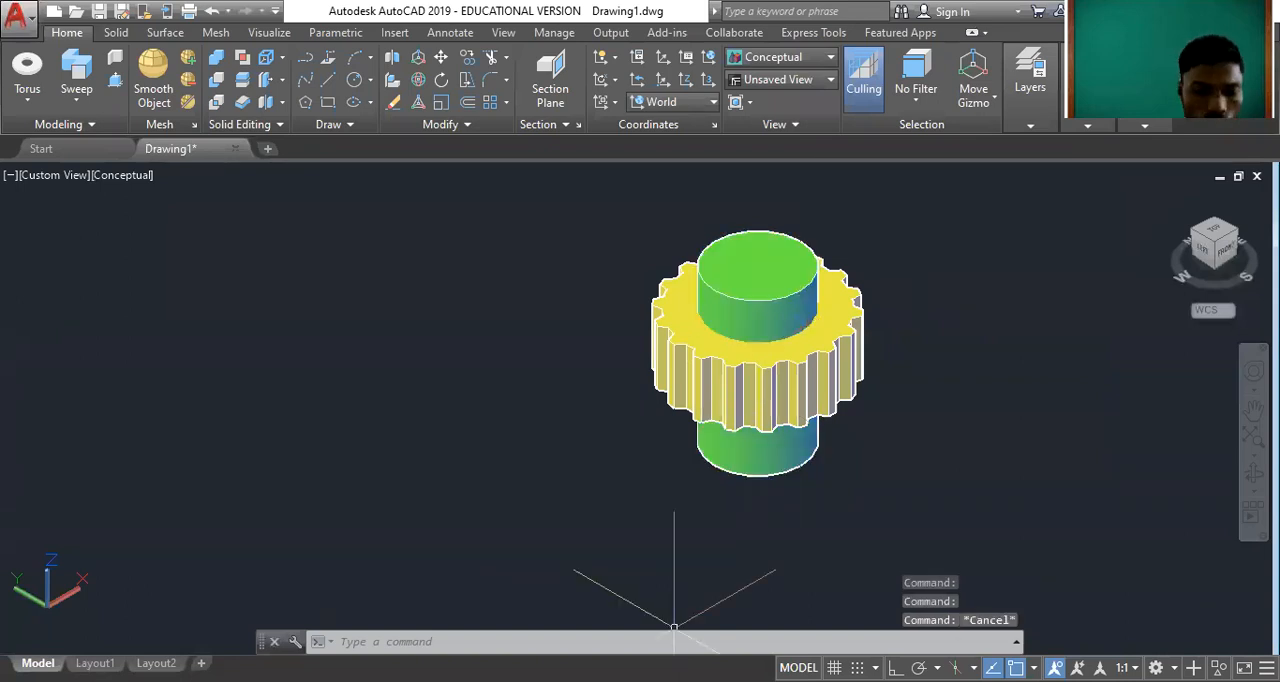
Orbit around the gear and green cylinder to examine how the cylinder passes through the gear from below, the side and above.
type("o")
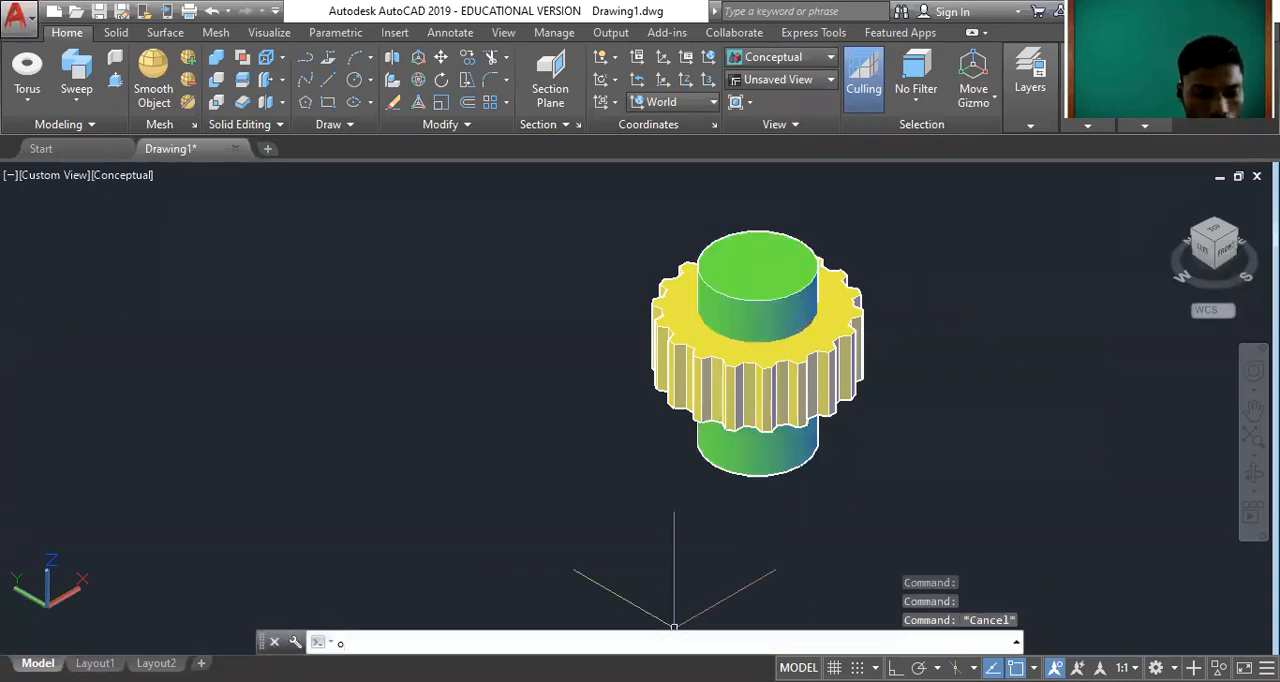
type("rbit")
key("Return")
left_click_drag(853, 371, 515, 306)
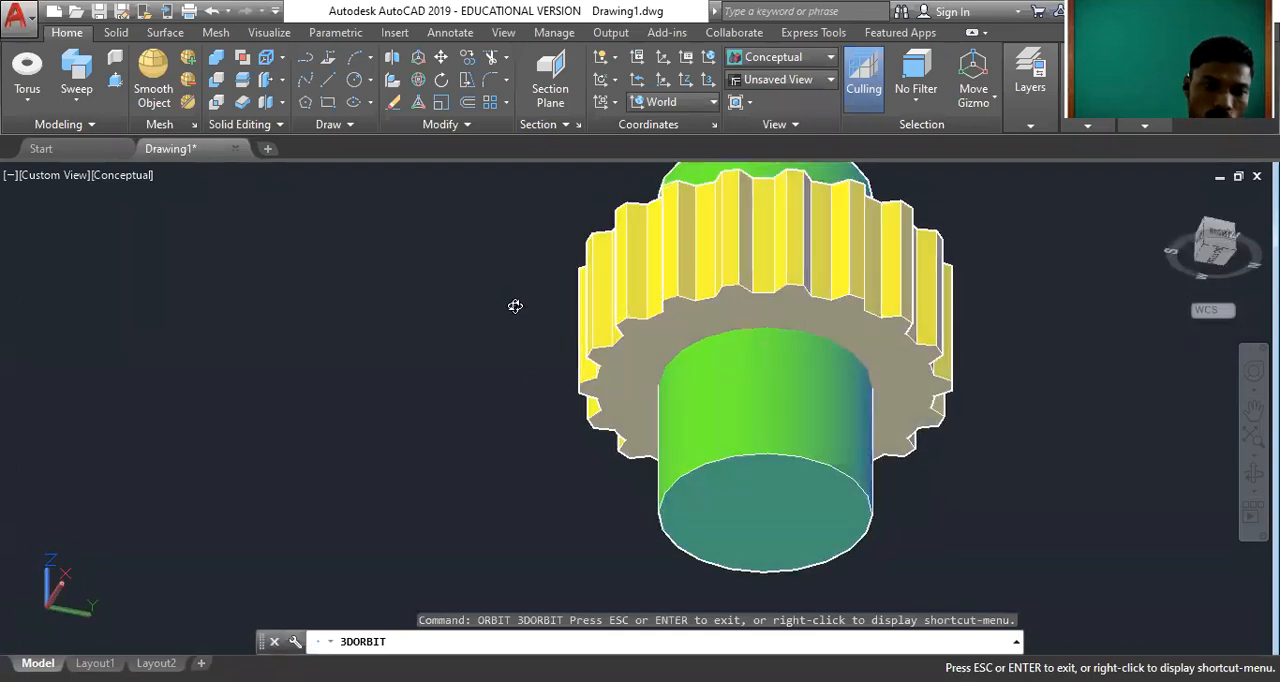
left_click_drag(849, 453, 860, 283)
scroll(832, 364, "down", 3)
scroll(836, 327, "up", 3)
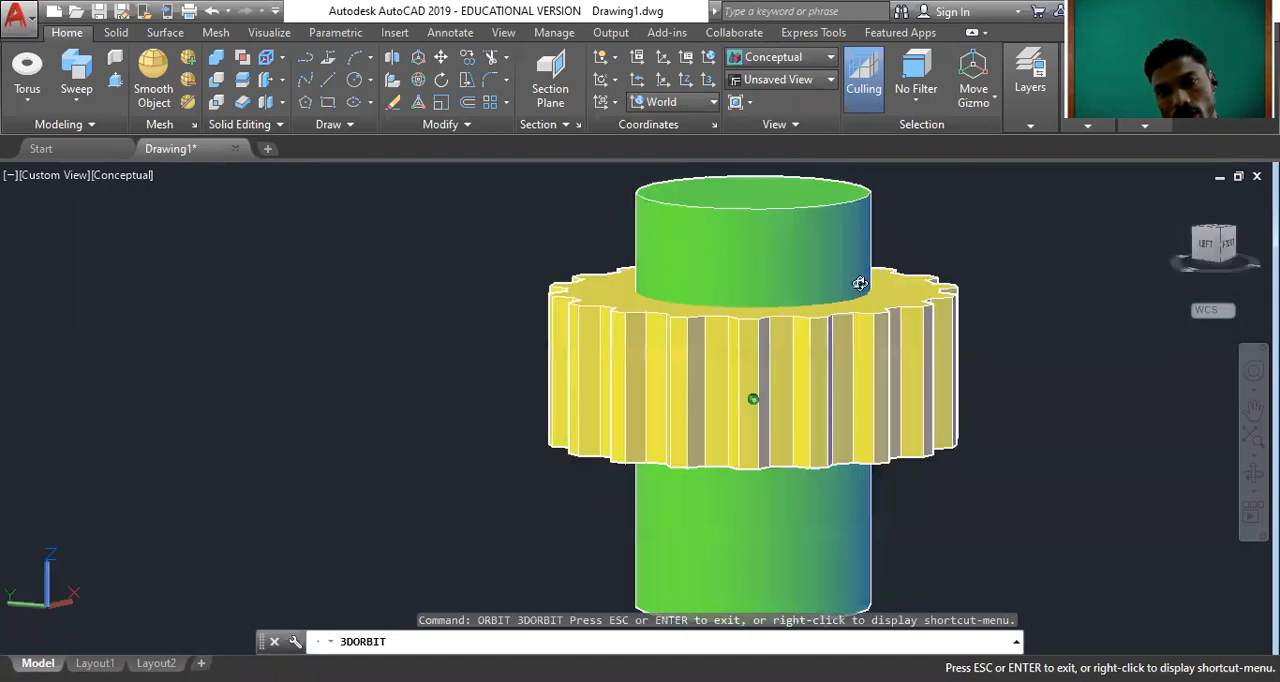
scroll(770, 458, "down", 2)
left_click_drag(770, 458, 953, 312)
key("Escape")
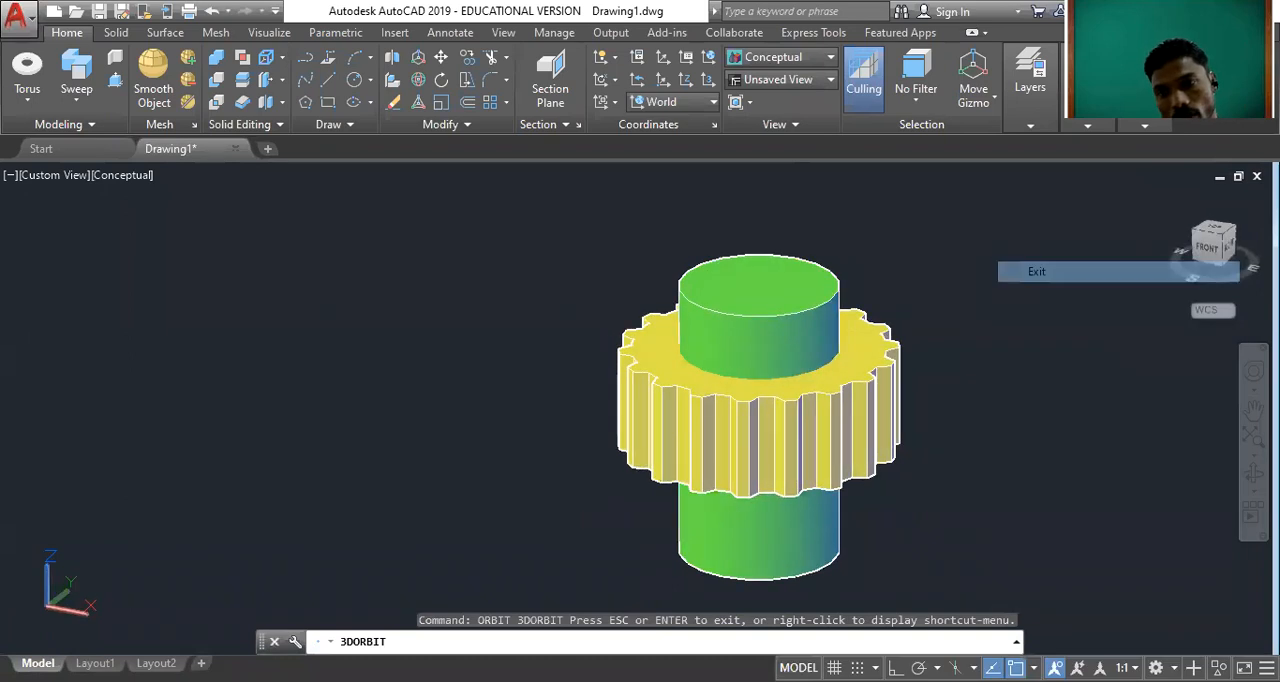
Subtract the green cylinder from the gear solid to cut a round central bore.
left_click(1171, 199)
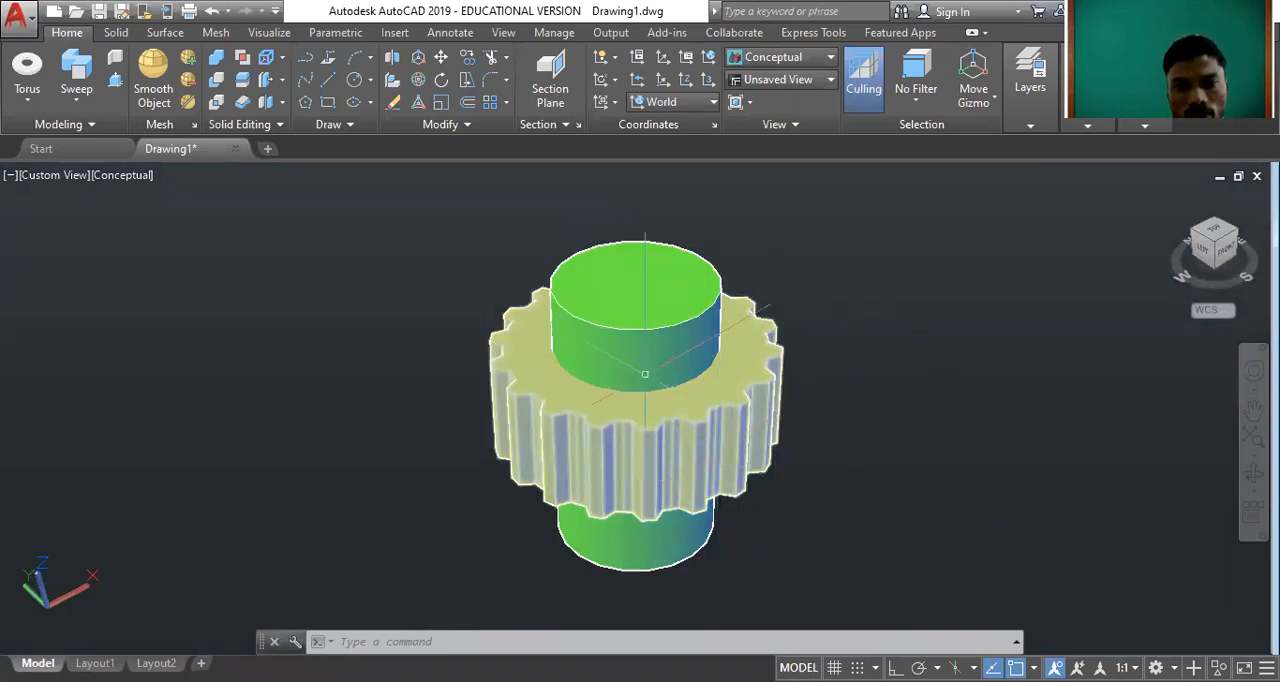
scroll(635, 408, "up", 1)
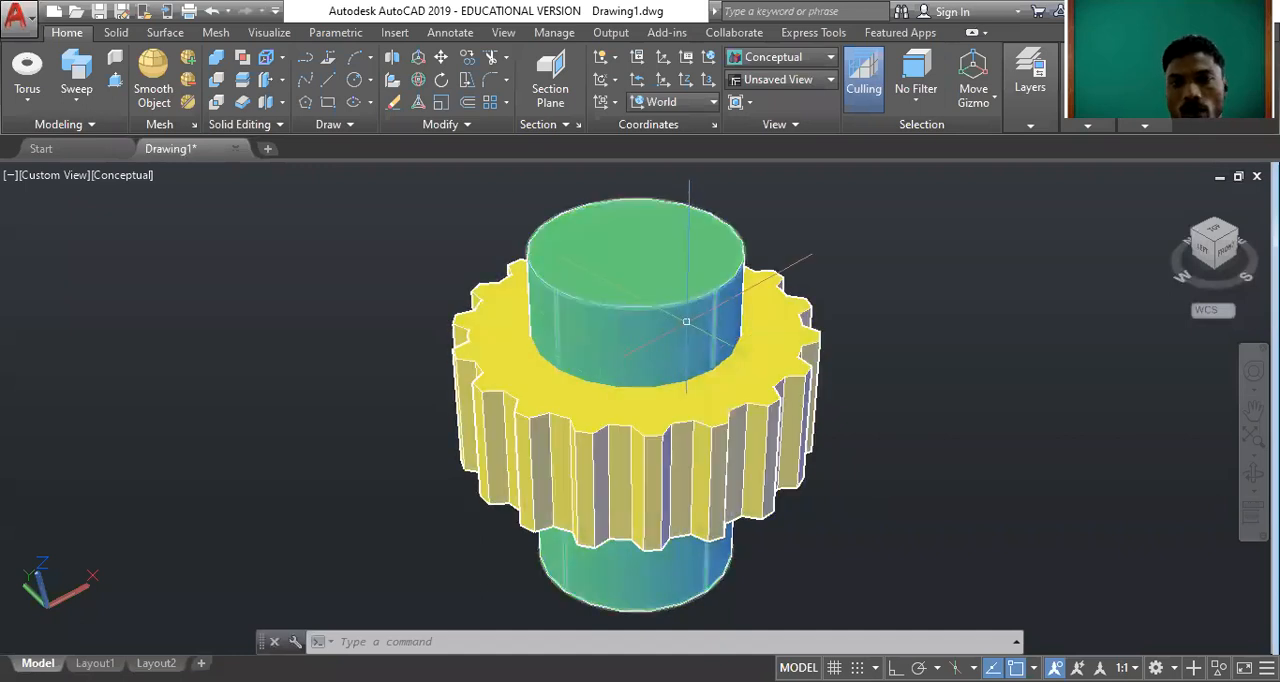
type("SUBTRACT")
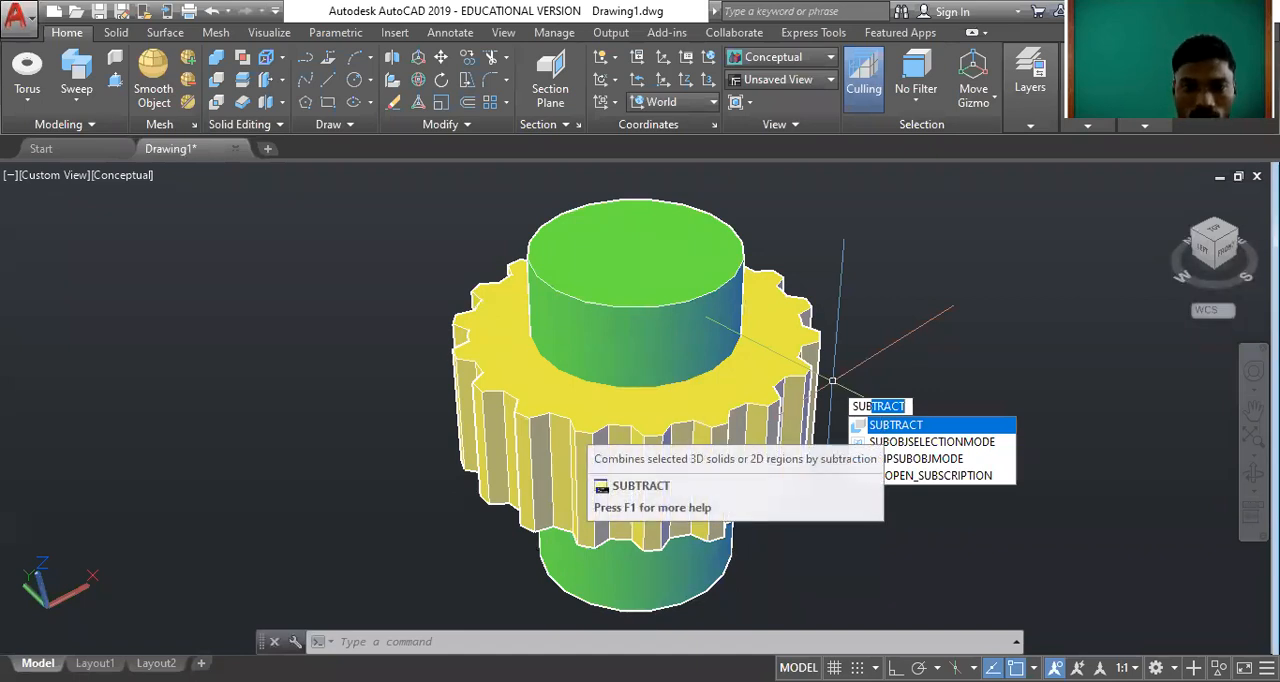
key("Return")
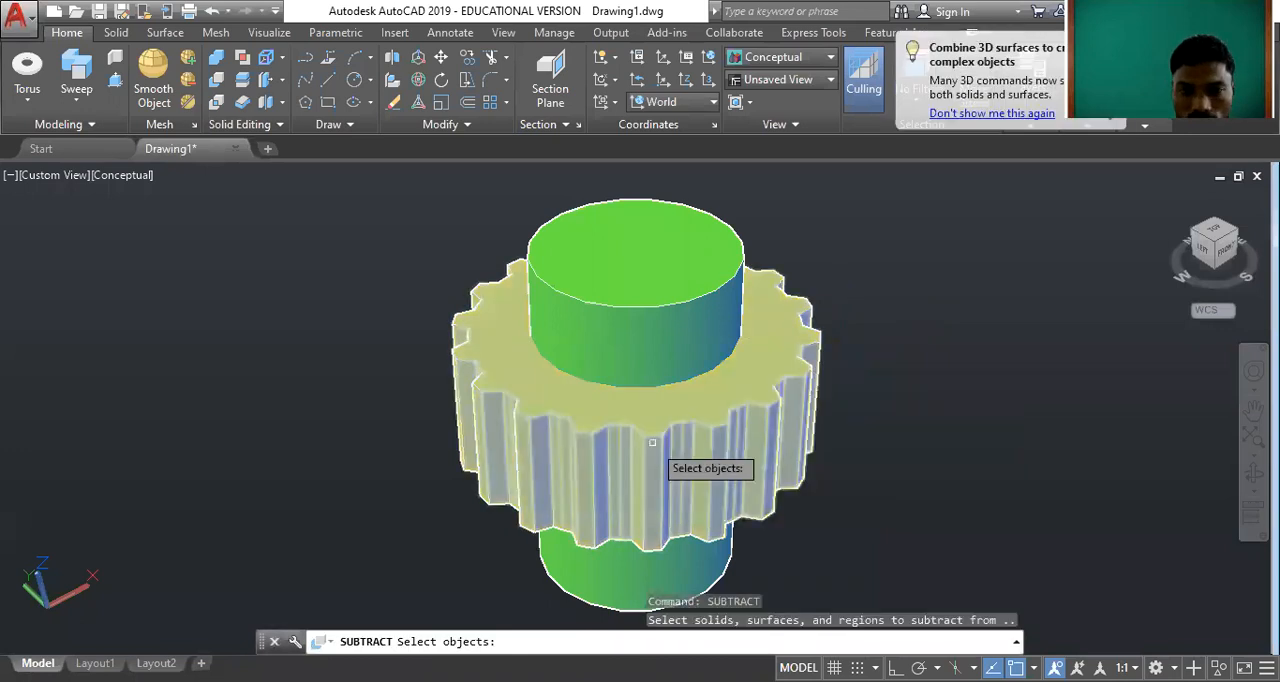
left_click(652, 442)
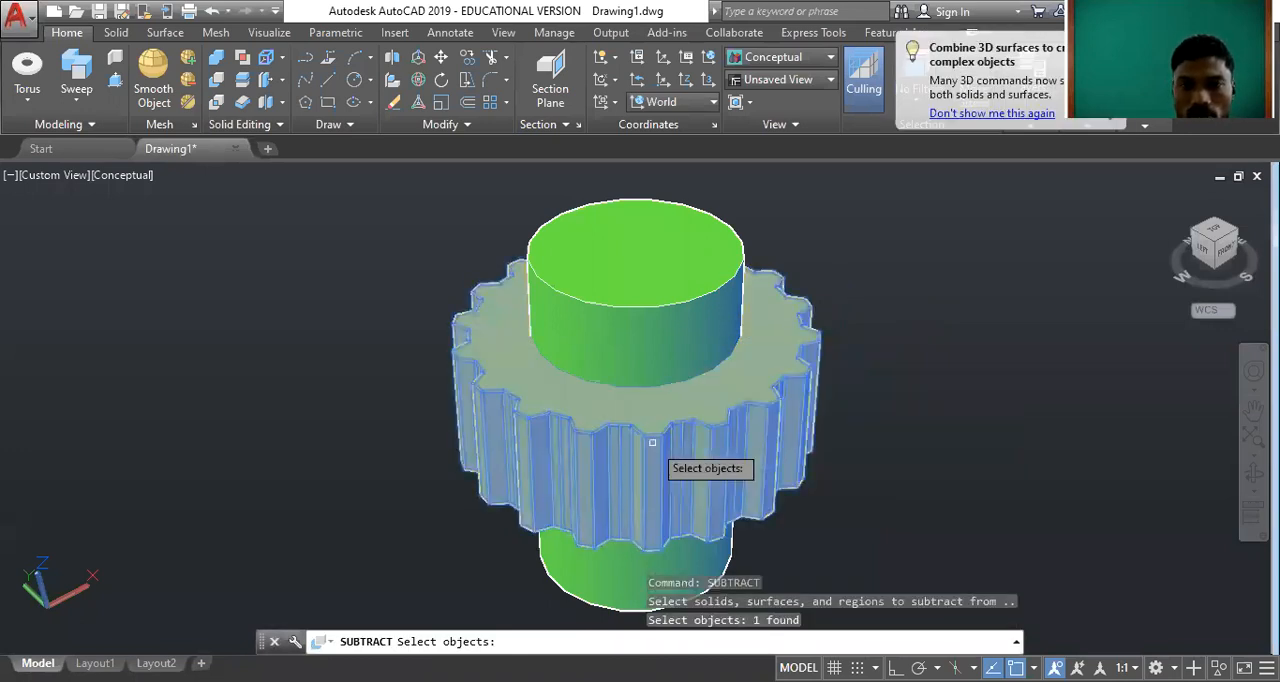
key("Return")
left_click(660, 325)
key("Return")
scroll(638, 365, "down", 4)
scroll(638, 365, "up", 3)
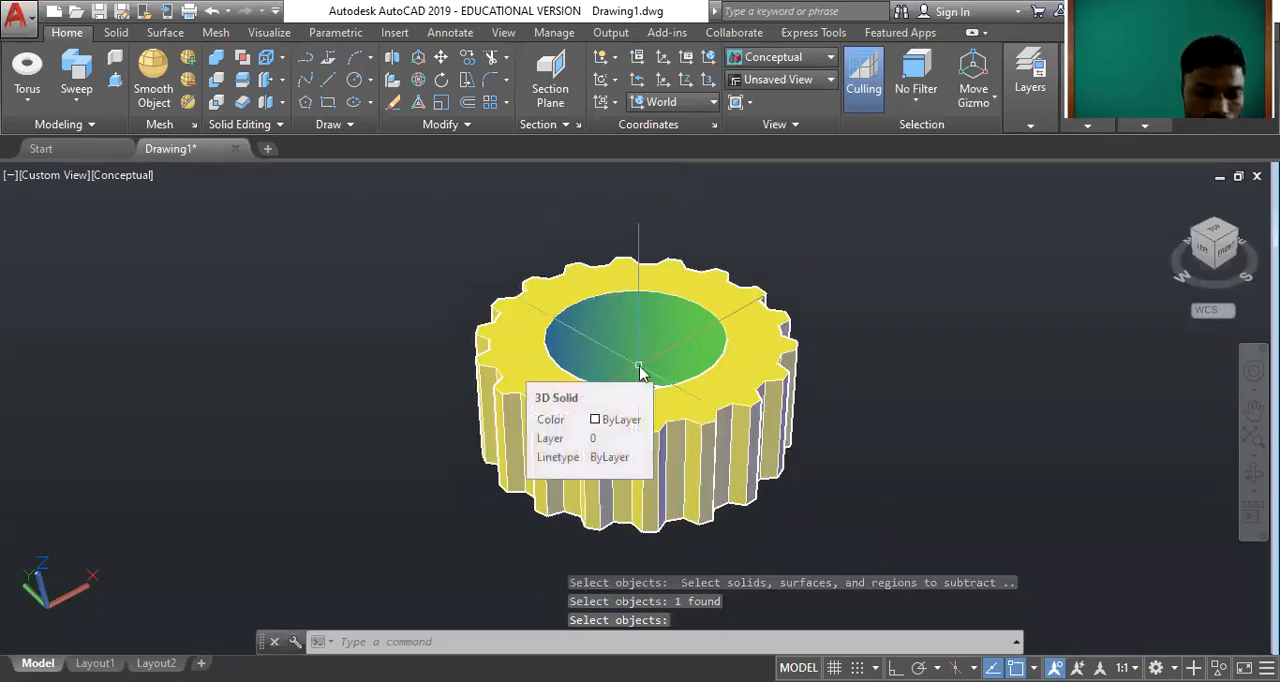
Orbit around the bored gear to inspect the through-hole and the teeth from several angles.
type("ORBIT")
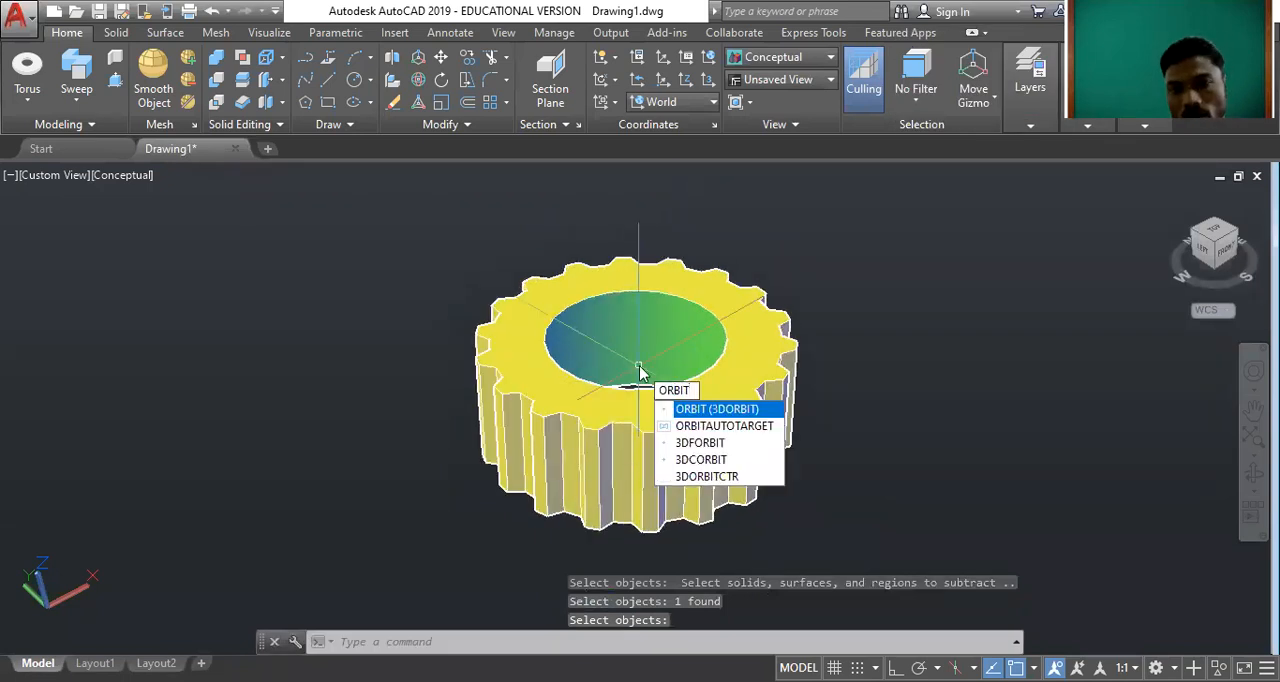
key("Return")
left_click_drag(693, 536, 815, 474)
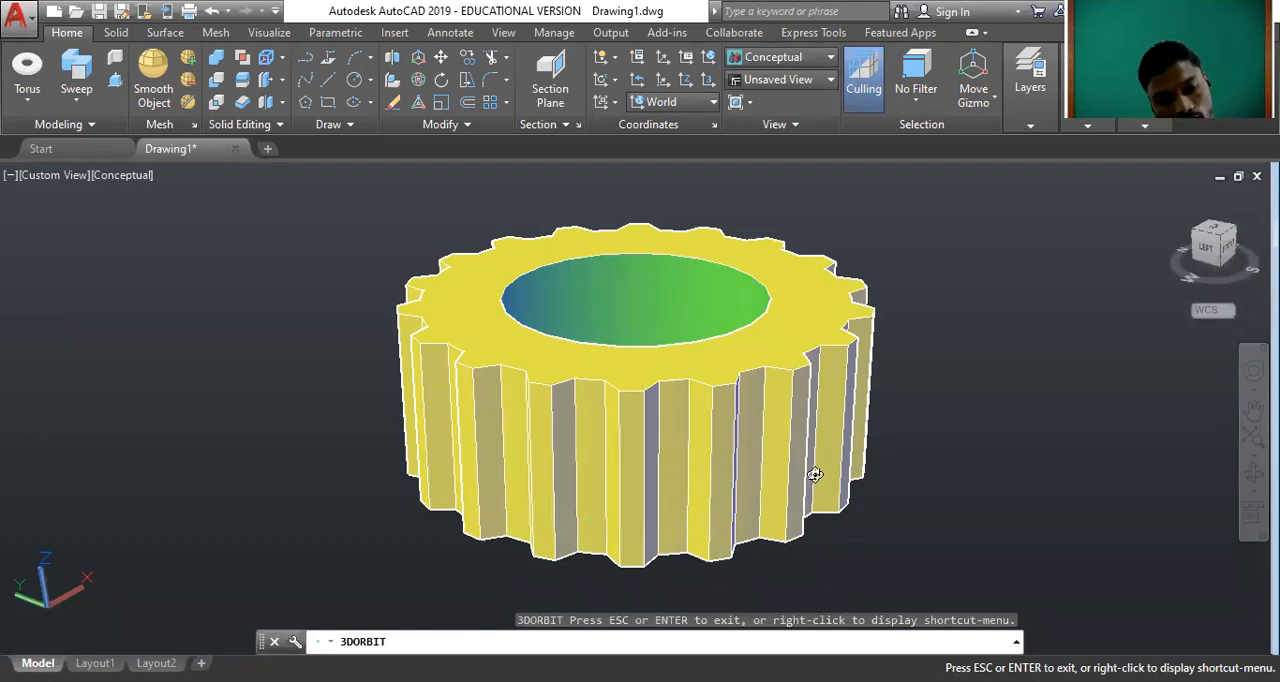
left_click_drag(676, 389, 727, 340)
left_click_drag(646, 223, 582, 424)
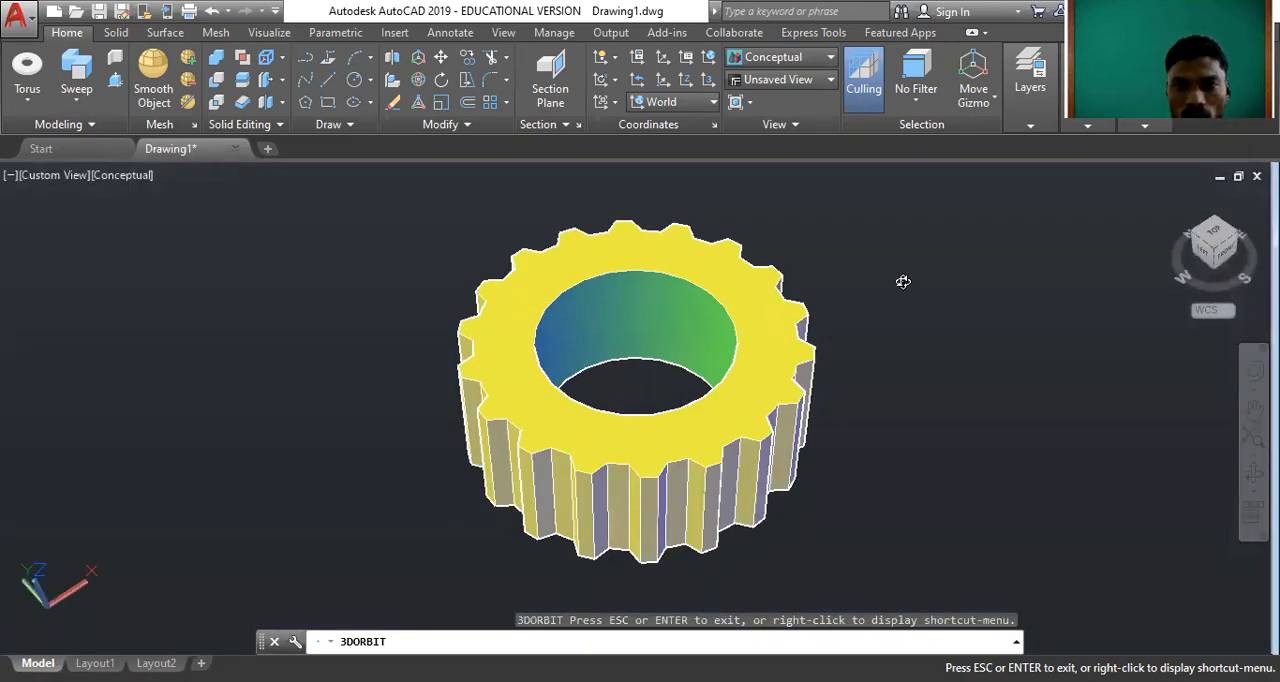
right_click(903, 282)
left_click(941, 294)
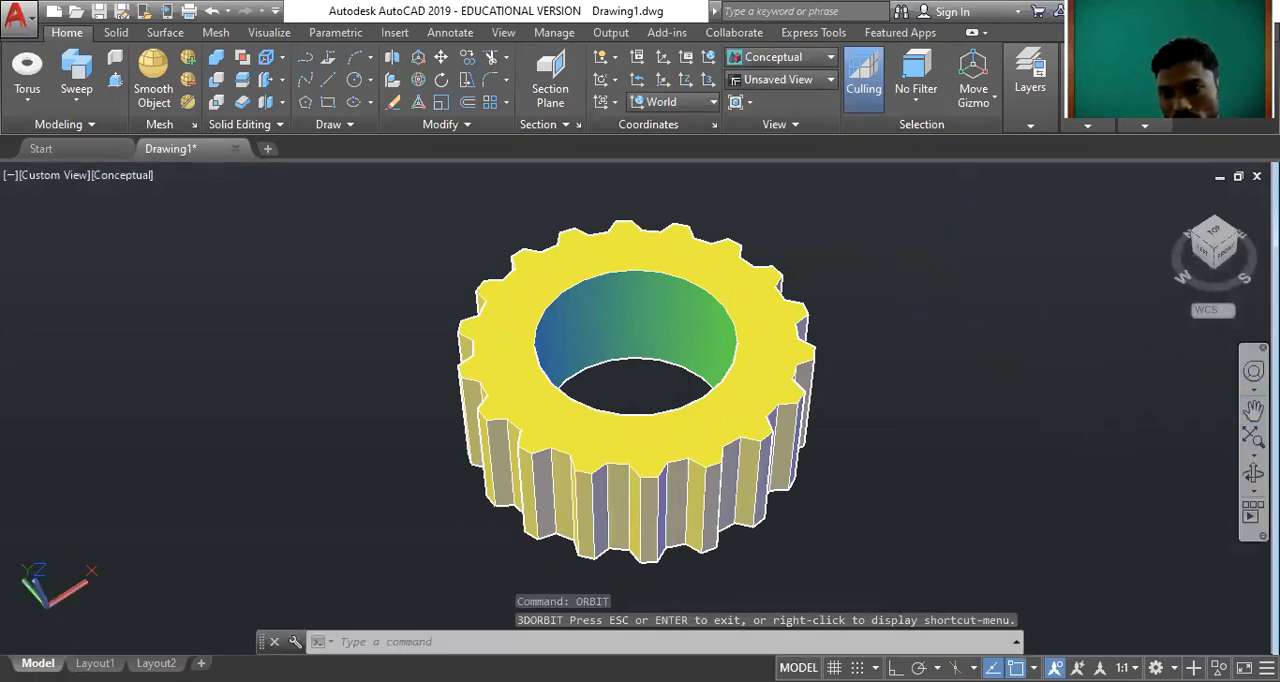
Spin the gear with Continuous Orbit in several directions to view it from all sides, and exit the orbit.
left_click(1254, 491)
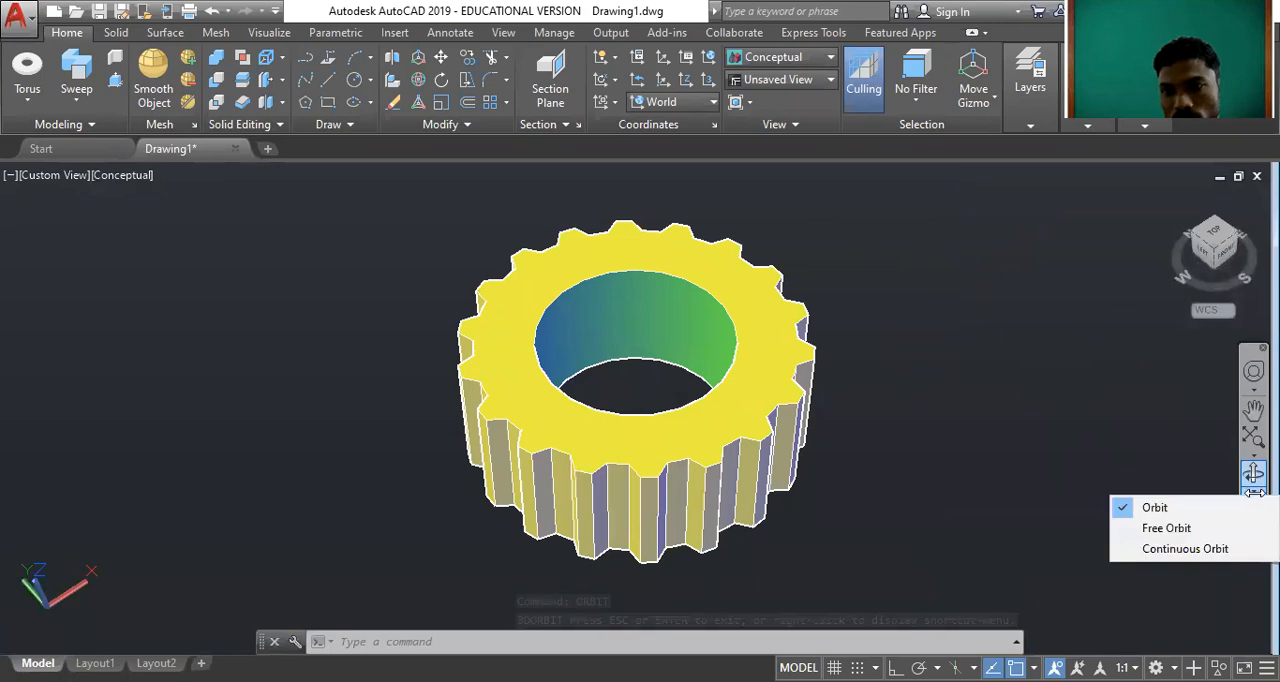
left_click(1185, 548)
left_click_drag(849, 439, 711, 494)
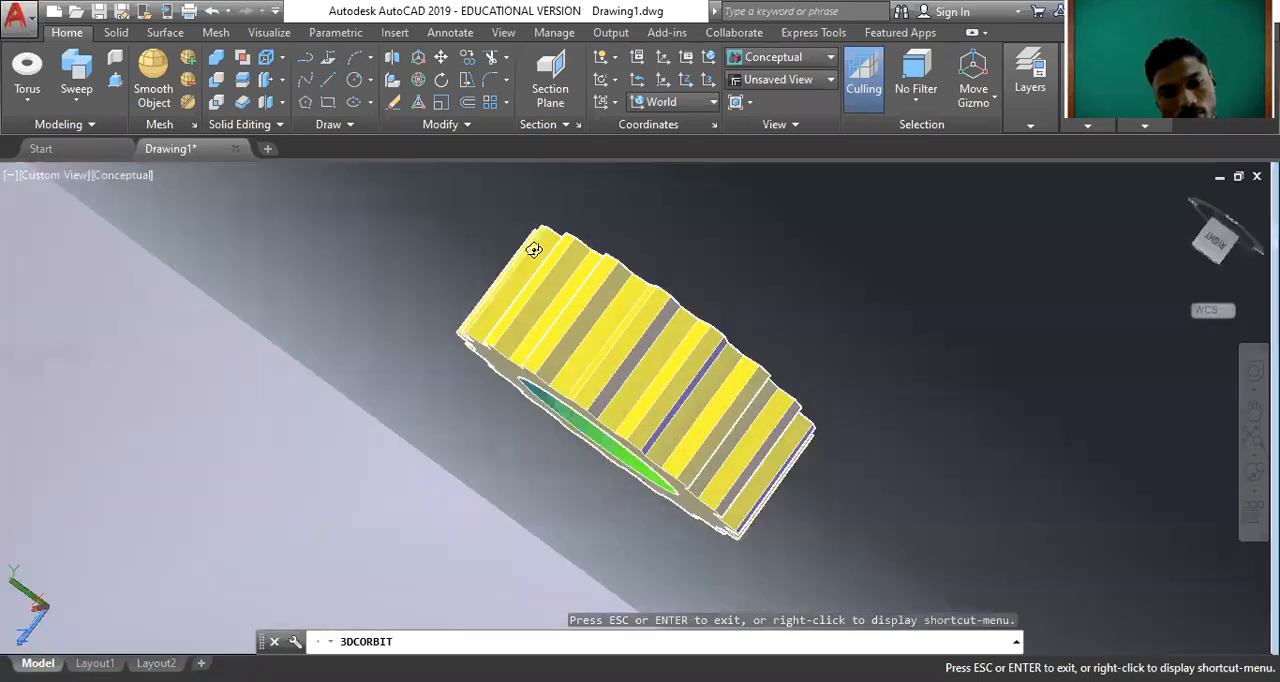
left_click_drag(549, 256, 717, 576)
left_click_drag(635, 587, 431, 553)
left_click_drag(633, 302, 716, 332)
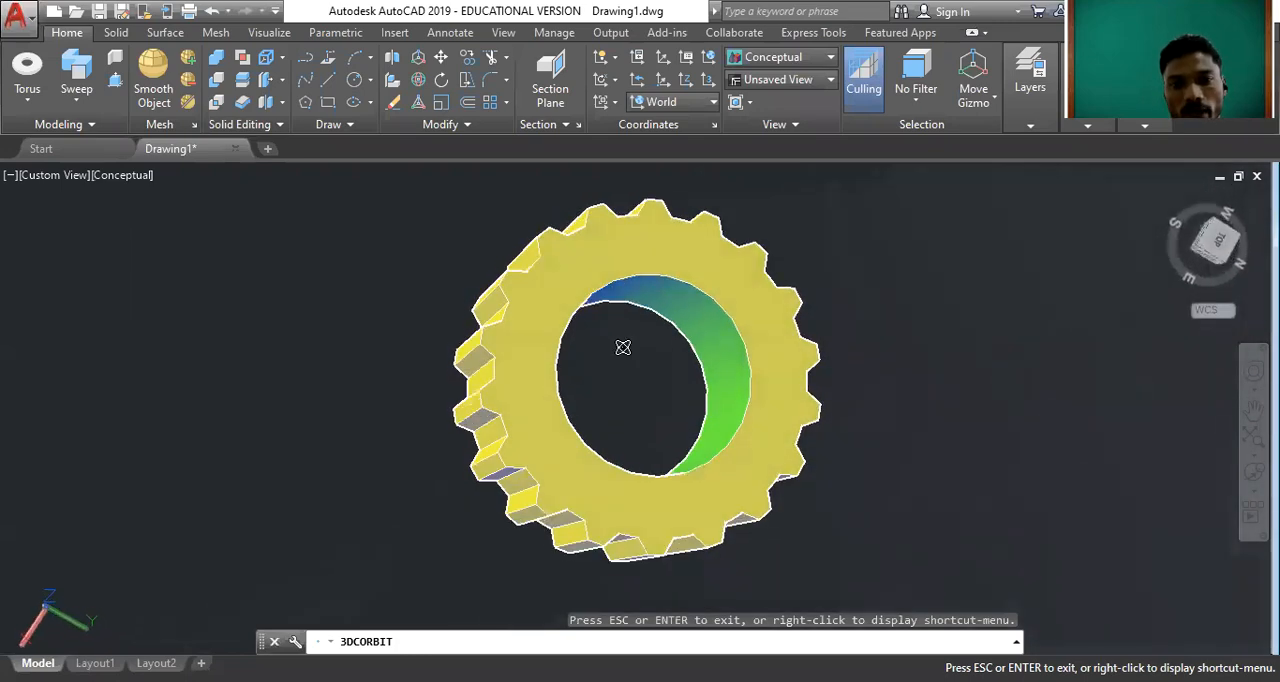
right_click(880, 302)
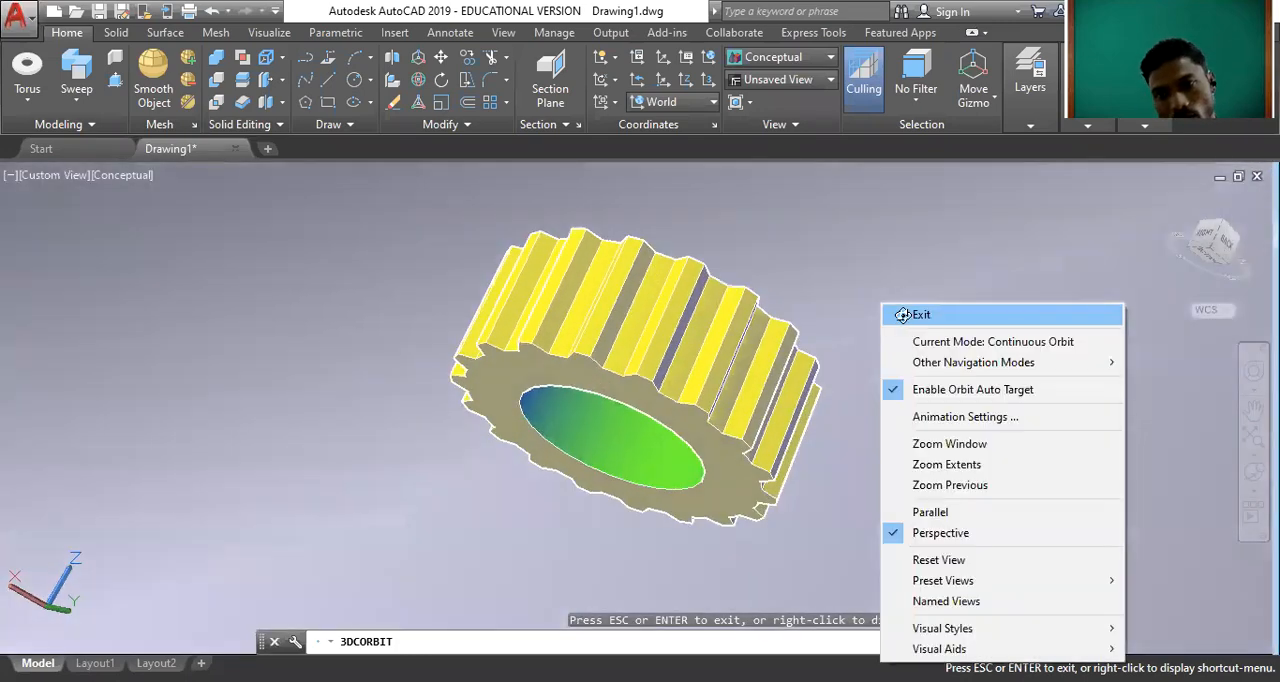
left_click(891, 316)
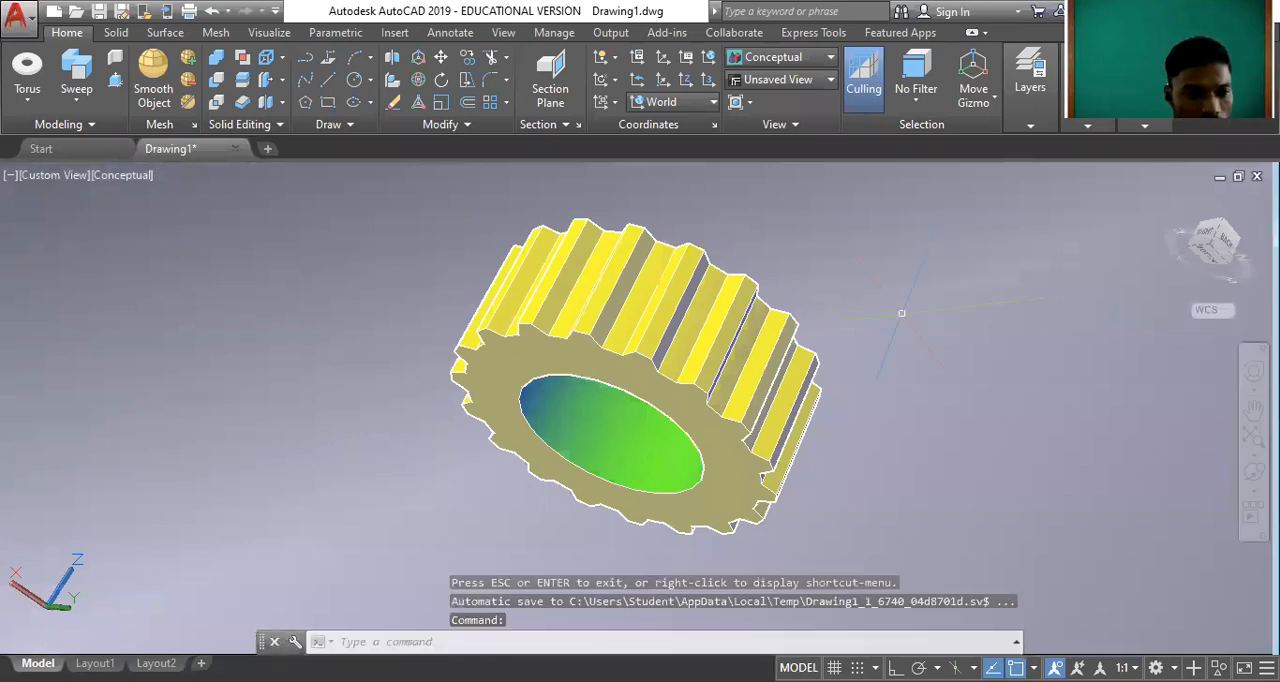